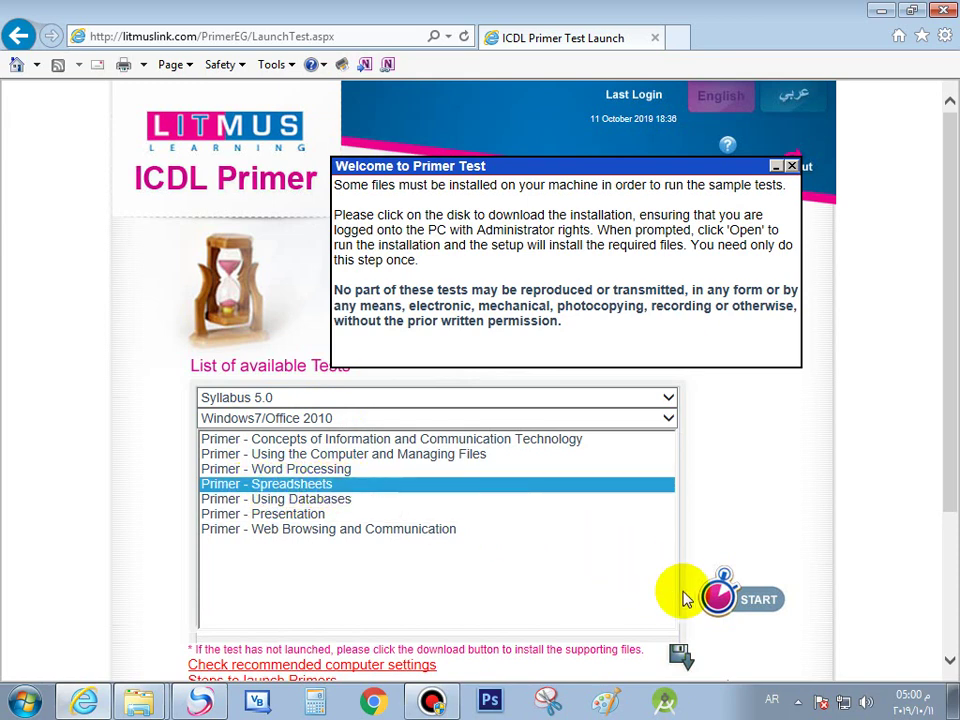
Start the Primer - Spreadsheets test and bring the TopProducts workbook window back to the front
{"action": "left_click", "coordinate": [776, 605]}
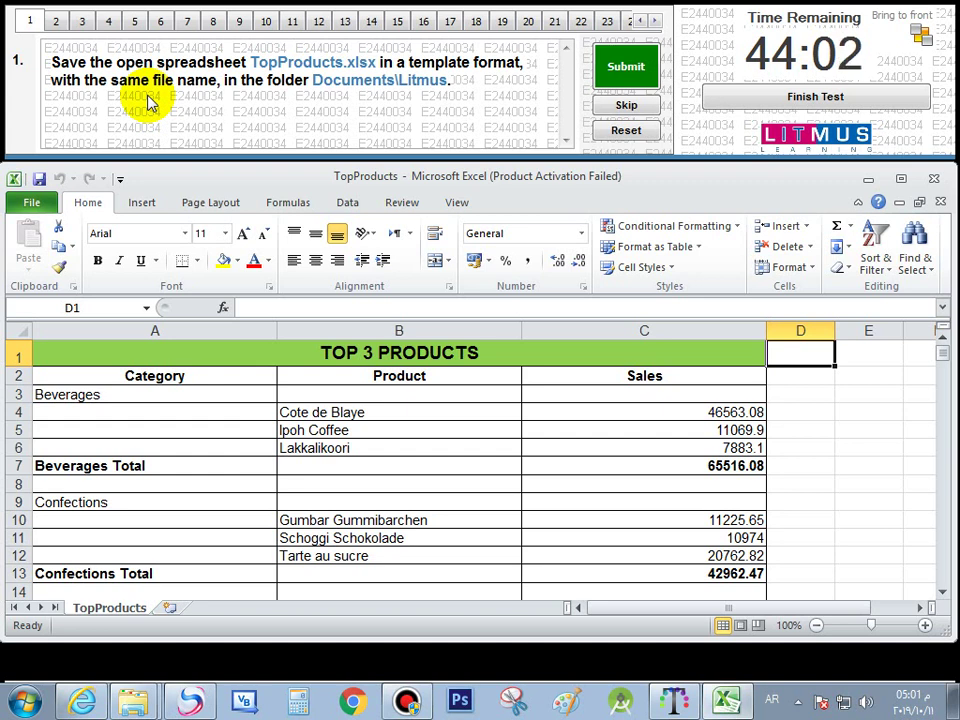
{"action": "mouse_move", "coordinate": [302, 180]}
{"action": "left_mouse_down"}
{"action": "mouse_move", "coordinate": [313, 183]}
{"action": "mouse_move", "coordinate": [305, 183]}
{"action": "left_mouse_up"}
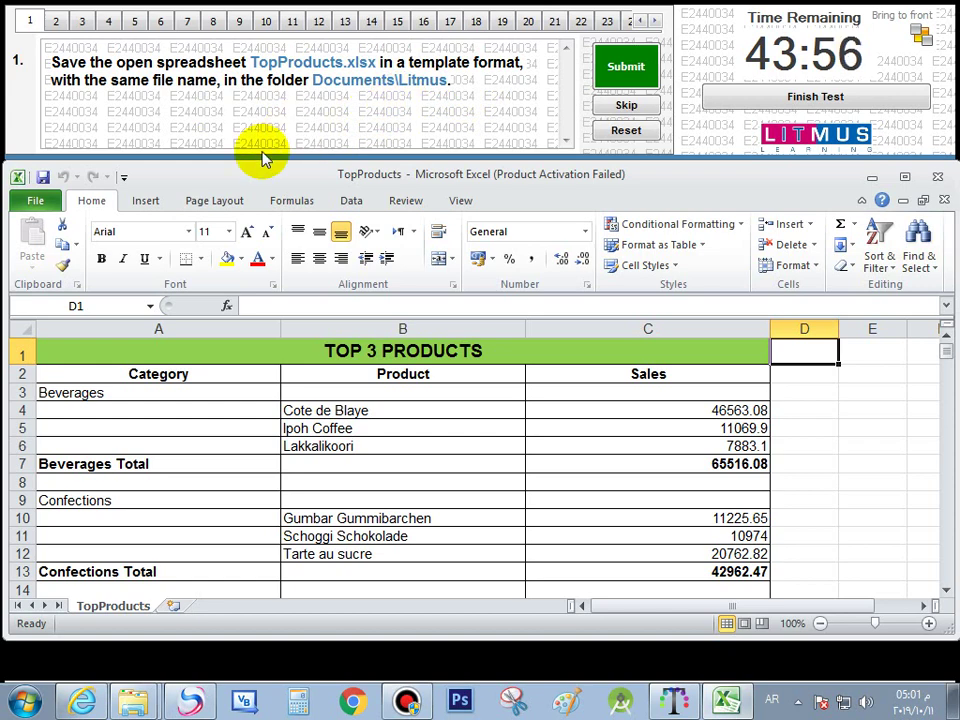
{"action": "left_click", "coordinate": [362, 140]}
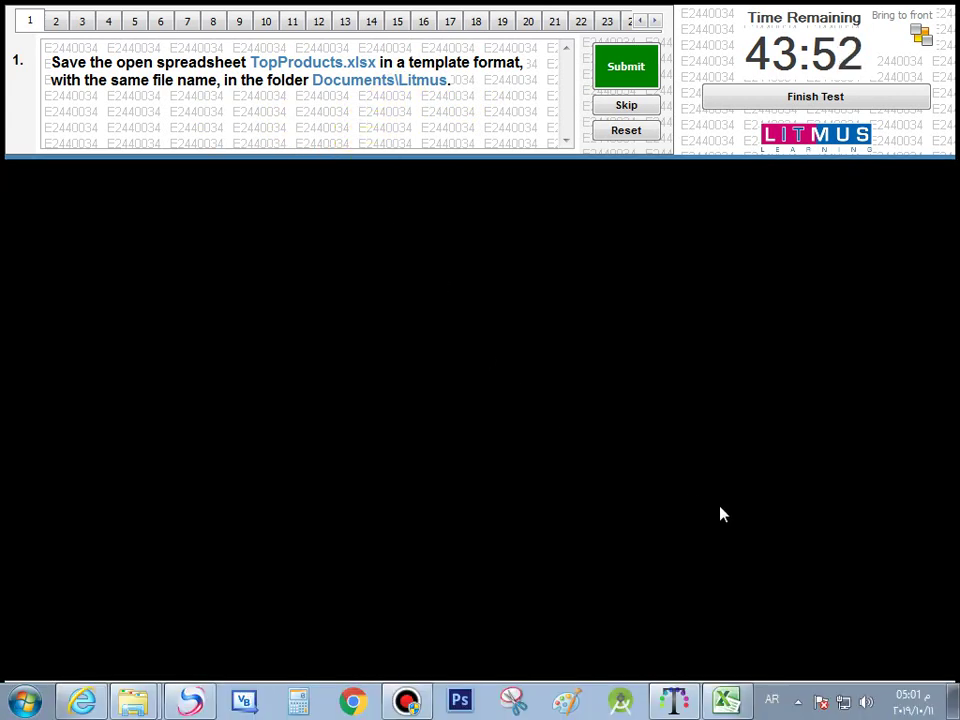
{"action": "left_click", "coordinate": [727, 700]}
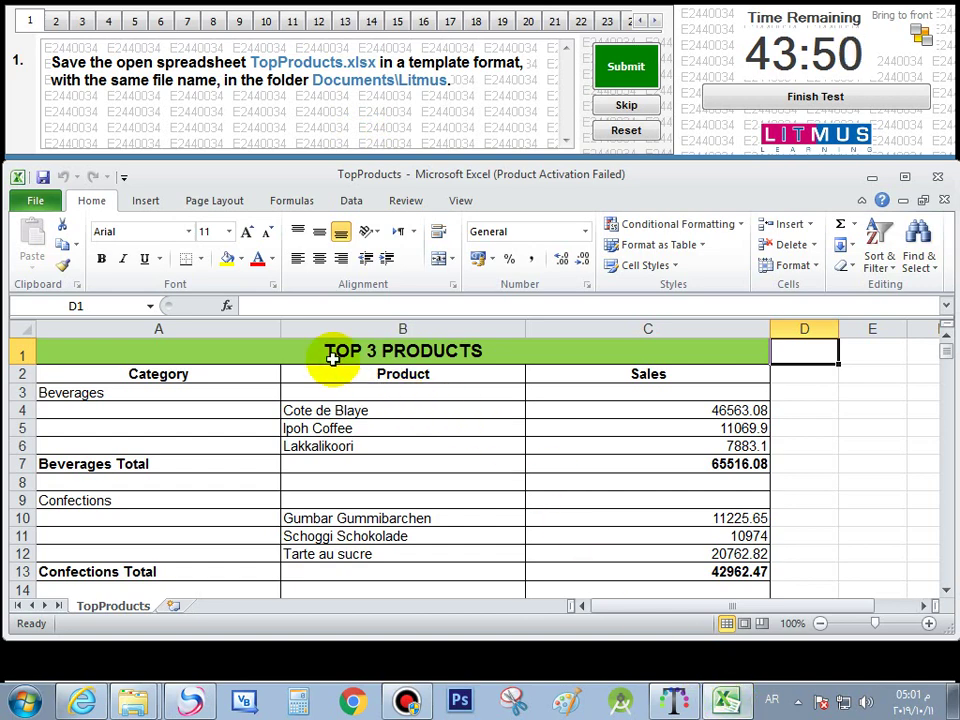
{"action": "left_click", "coordinate": [53, 207]}
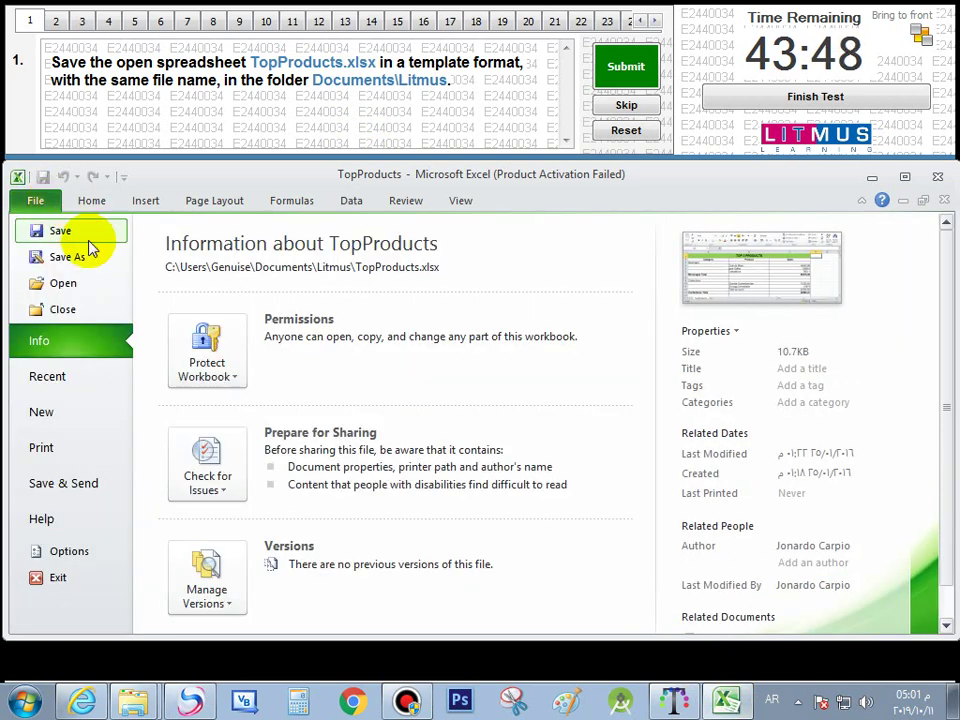
{"action": "left_click", "coordinate": [107, 264]}
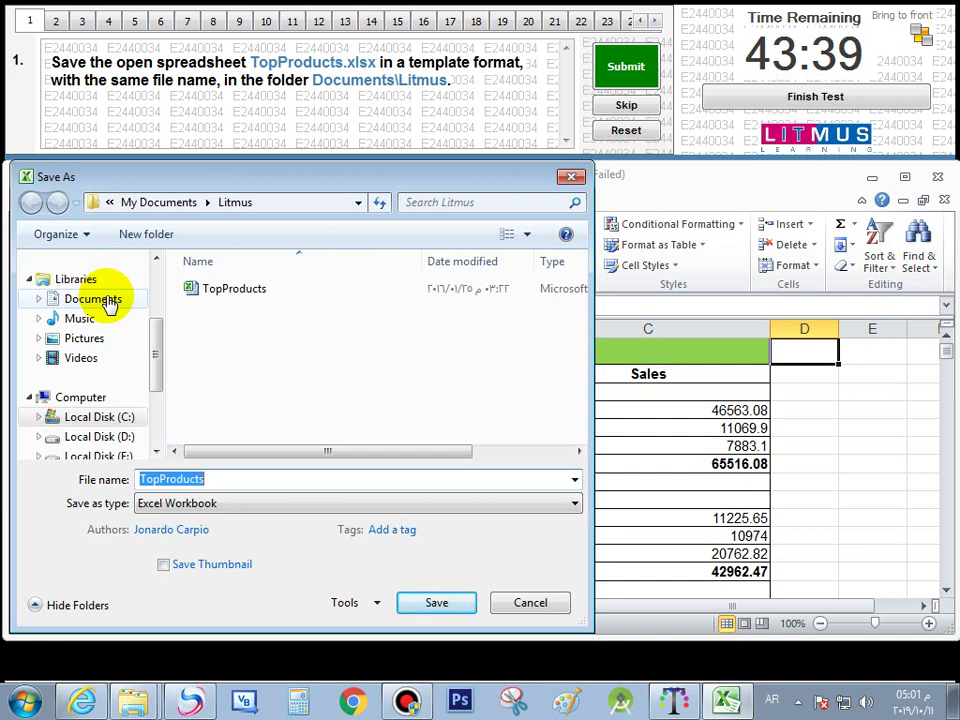
{"action": "left_click", "coordinate": [108, 303]}
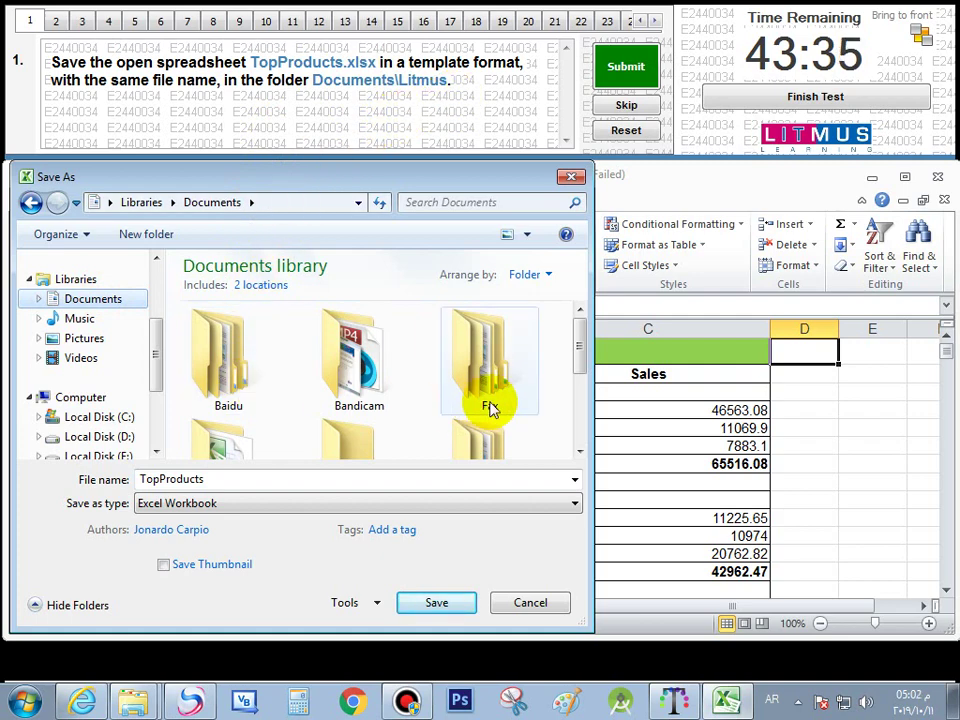
{"action": "left_click", "coordinate": [582, 453]}
{"action": "left_click", "coordinate": [576, 448]}
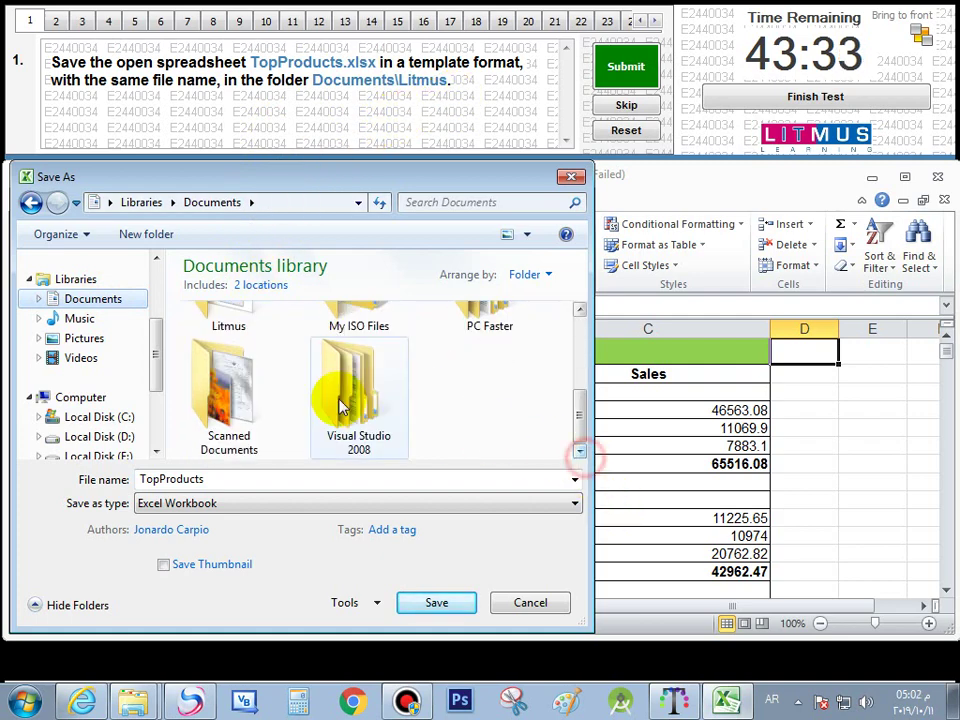
{"action": "double_click", "coordinate": [246, 320]}
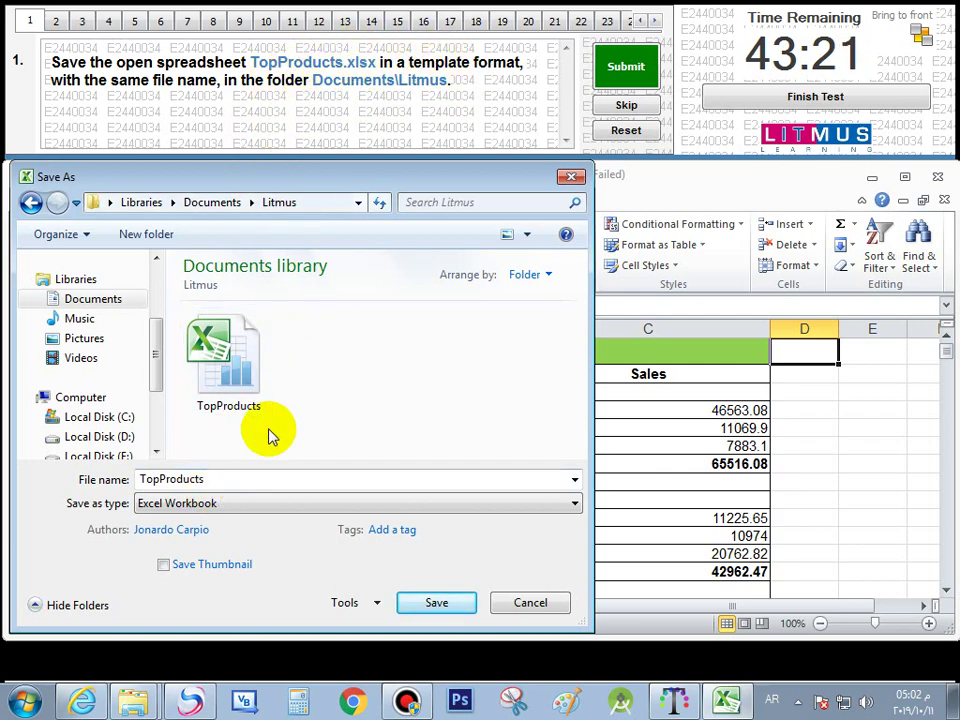
{"action": "left_click", "coordinate": [229, 505]}
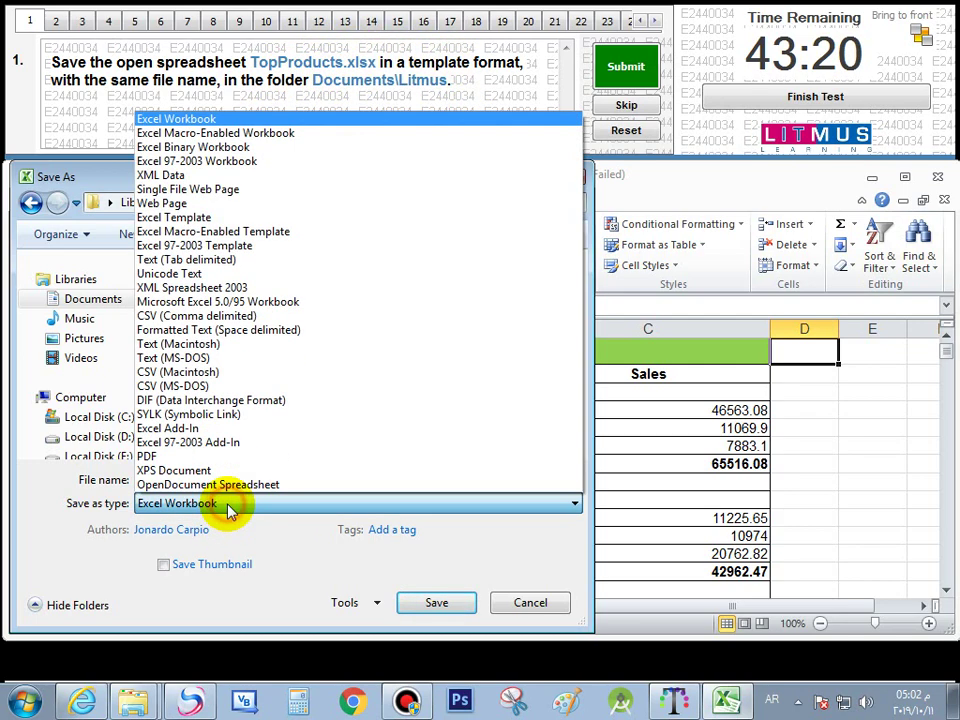
{"action": "left_click", "coordinate": [303, 227]}
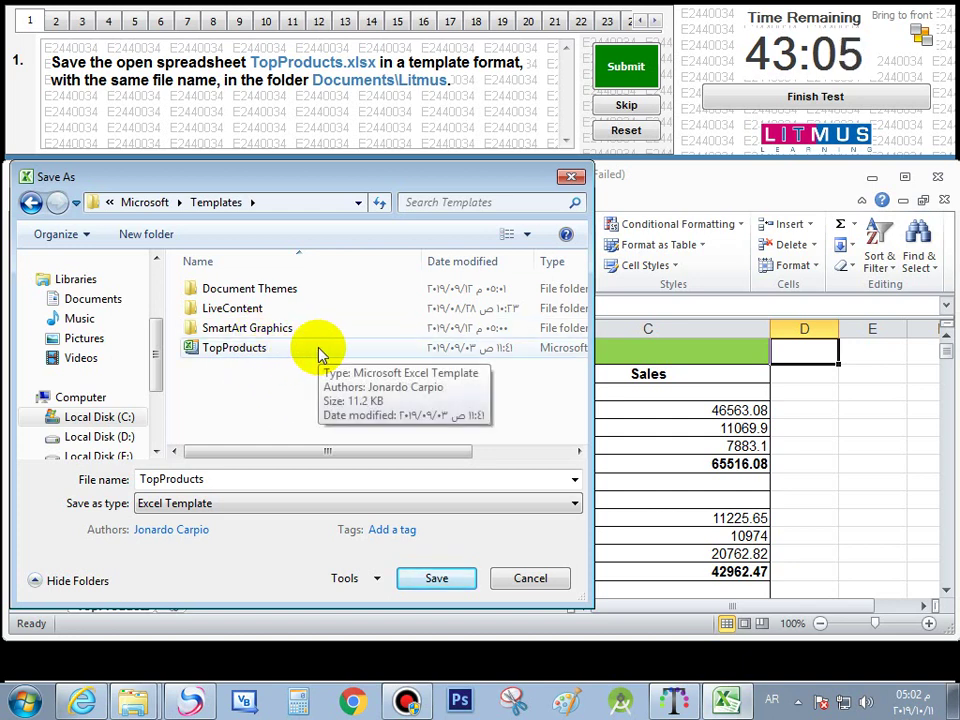
{"action": "left_click", "coordinate": [570, 177]}
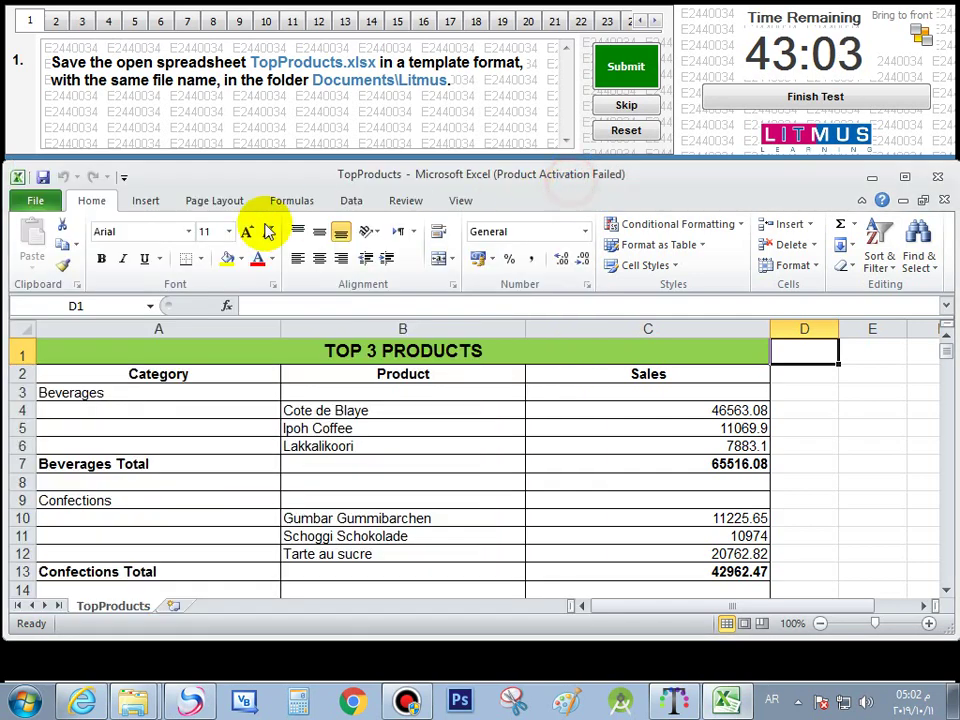
{"action": "left_click", "coordinate": [33, 200]}
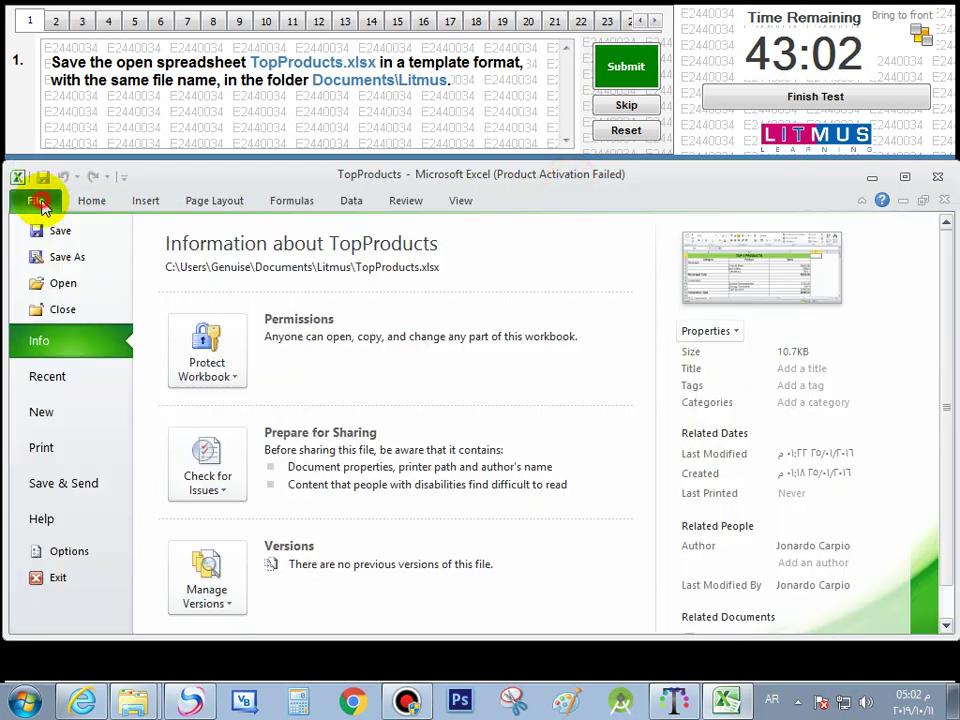
{"action": "left_click", "coordinate": [81, 257]}
{"action": "left_click", "coordinate": [252, 507]}
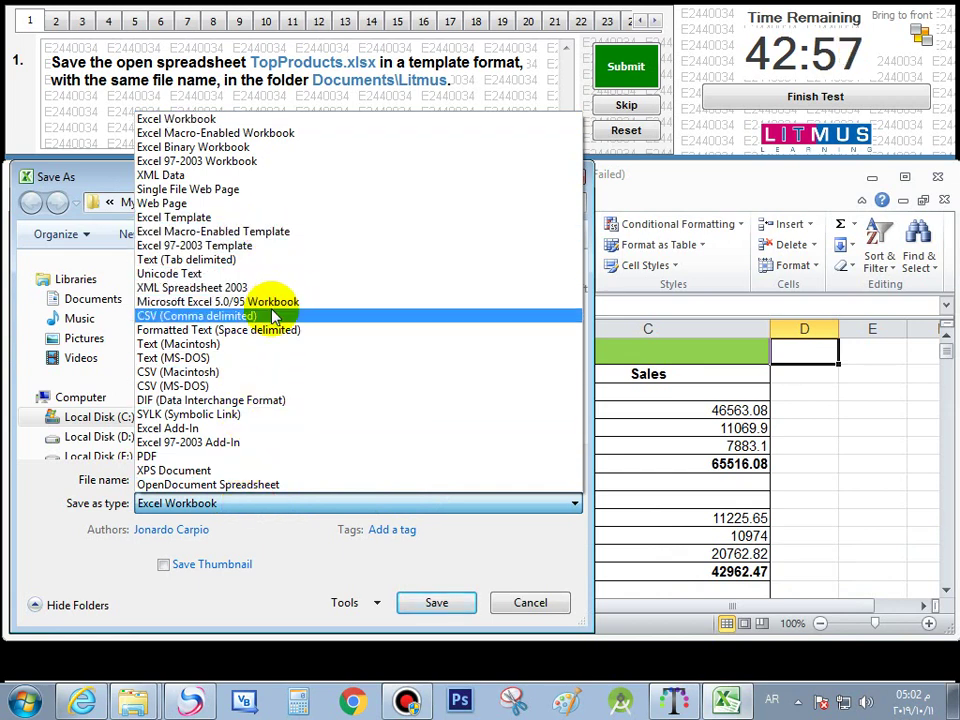
{"action": "left_click", "coordinate": [293, 218]}
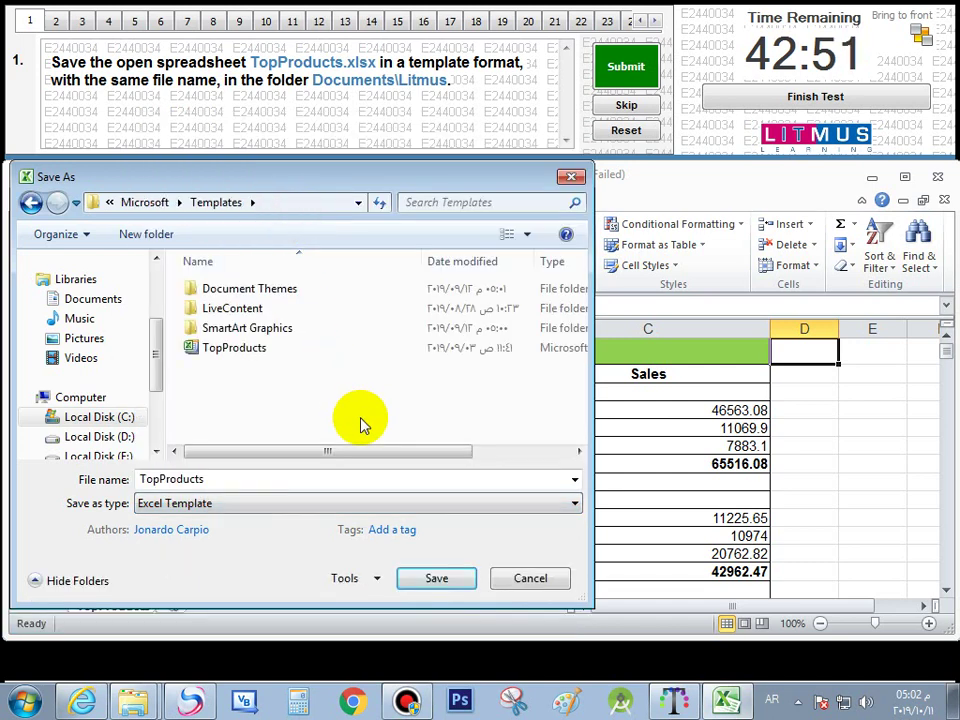
{"action": "left_click", "coordinate": [92, 299]}
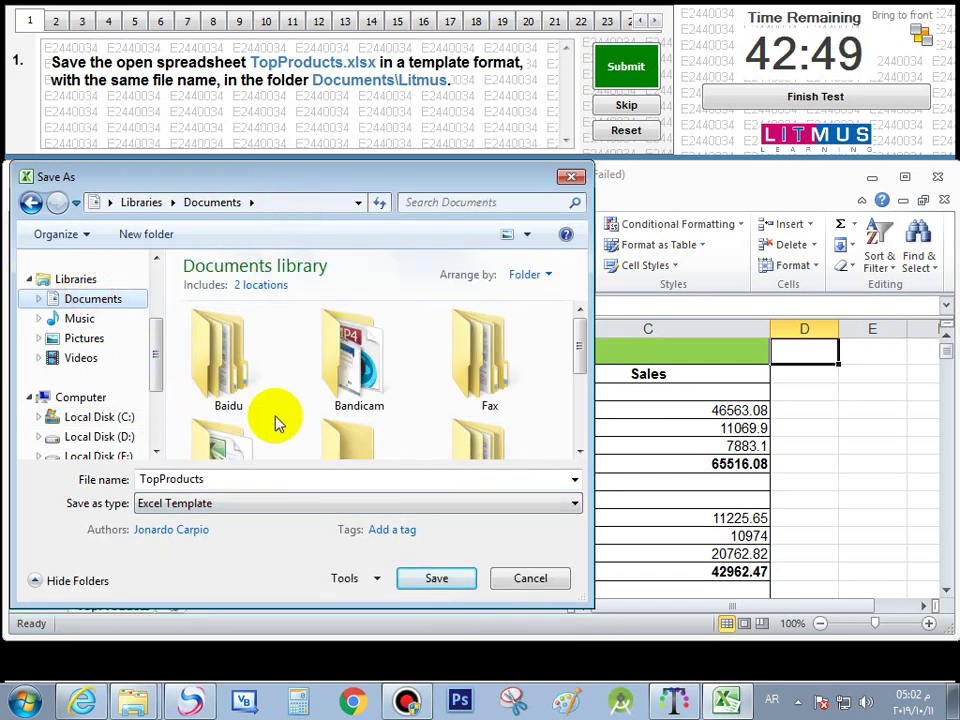
{"action": "left_click", "coordinate": [579, 452]}
{"action": "double_click", "coordinate": [222, 405]}
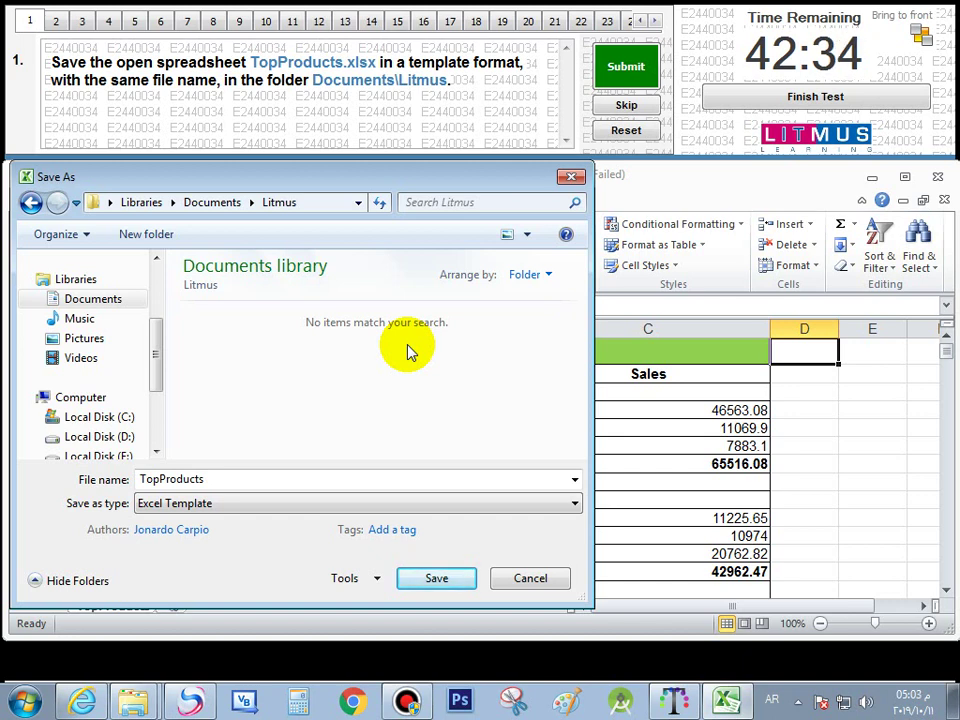
{"action": "left_click", "coordinate": [571, 177]}
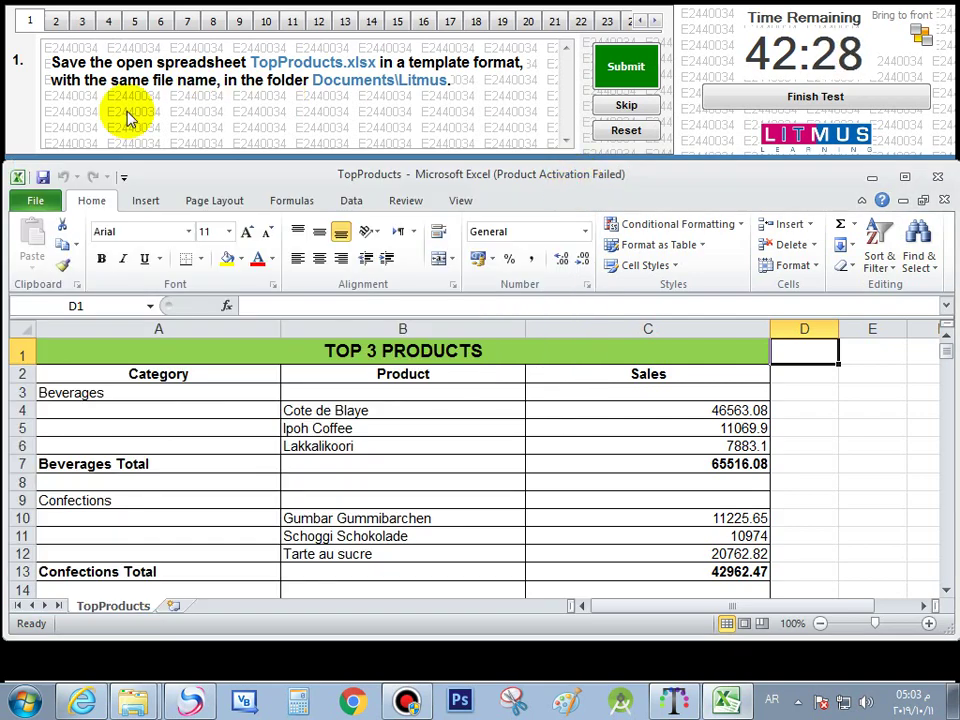
{"action": "left_click", "coordinate": [37, 199]}
{"action": "left_click", "coordinate": [81, 241]}
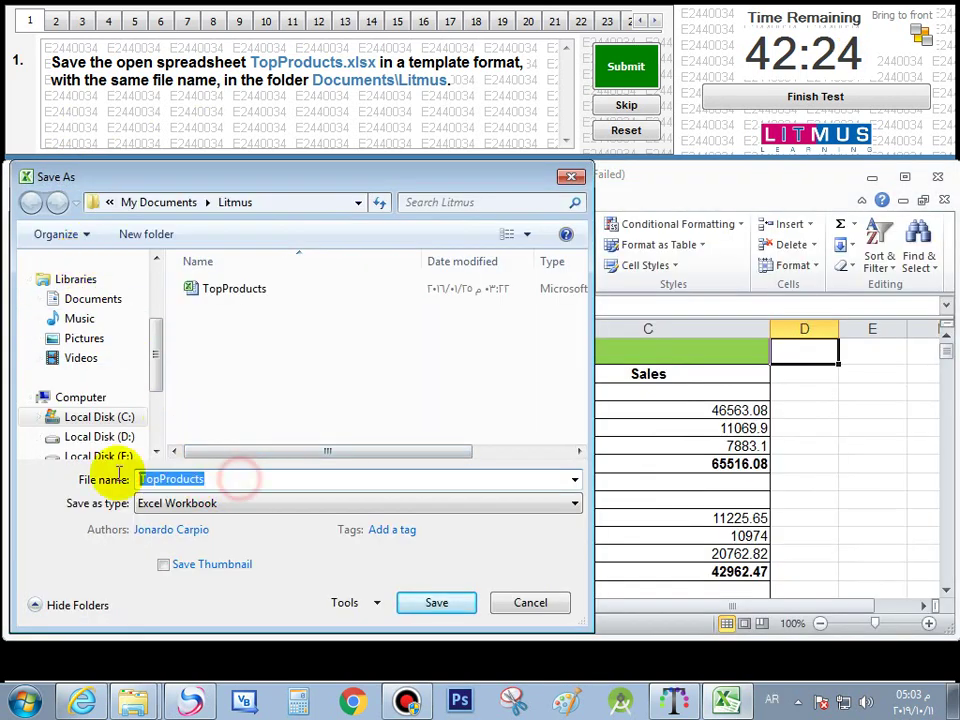
{"action": "left_click", "coordinate": [268, 505]}
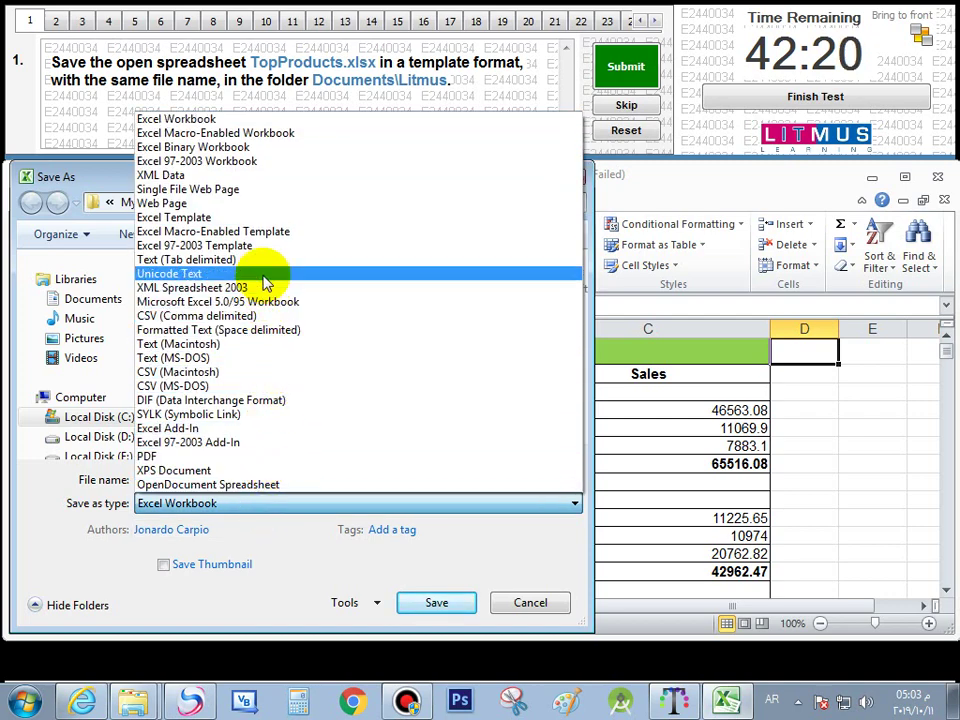
{"action": "left_click", "coordinate": [266, 217]}
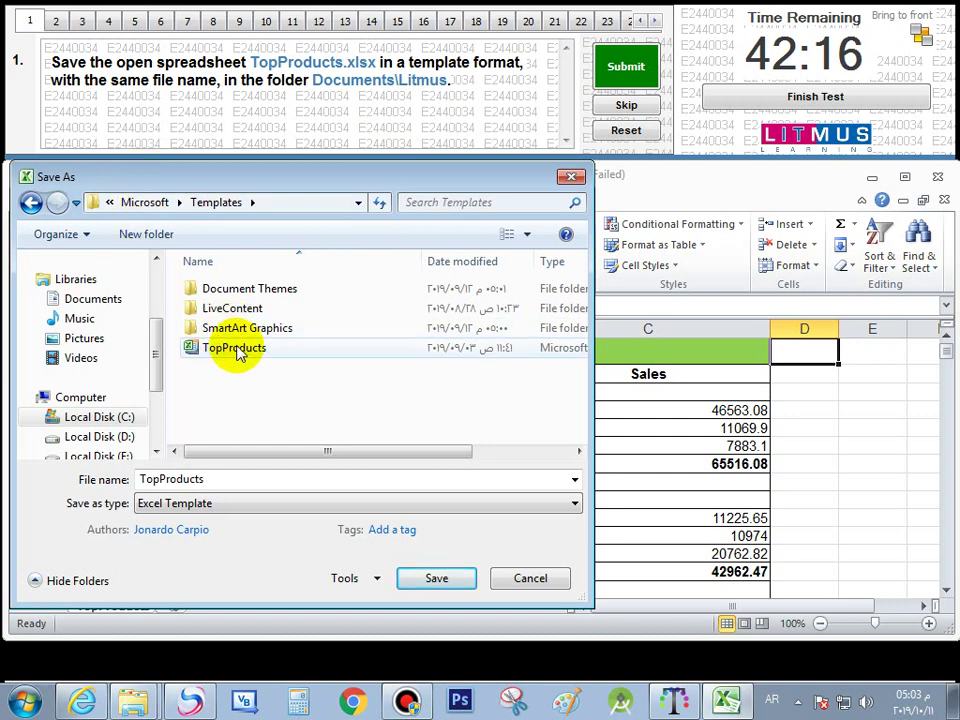
{"action": "left_click", "coordinate": [93, 299]}
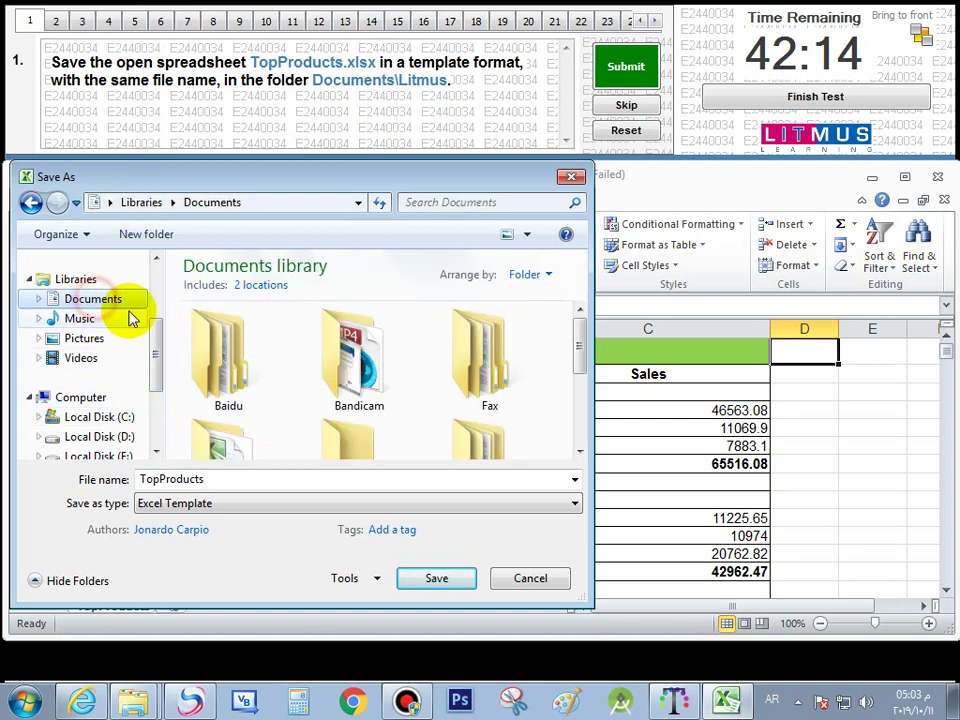
{"action": "left_click", "coordinate": [578, 452]}
{"action": "double_click", "coordinate": [242, 424]}
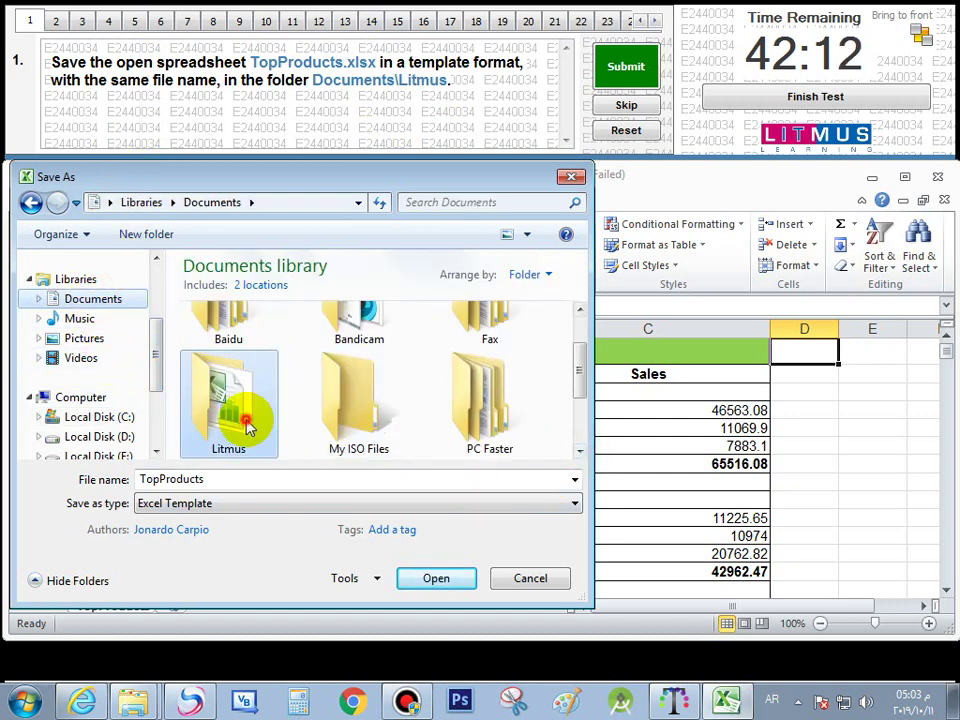
{"action": "left_click", "coordinate": [571, 177]}
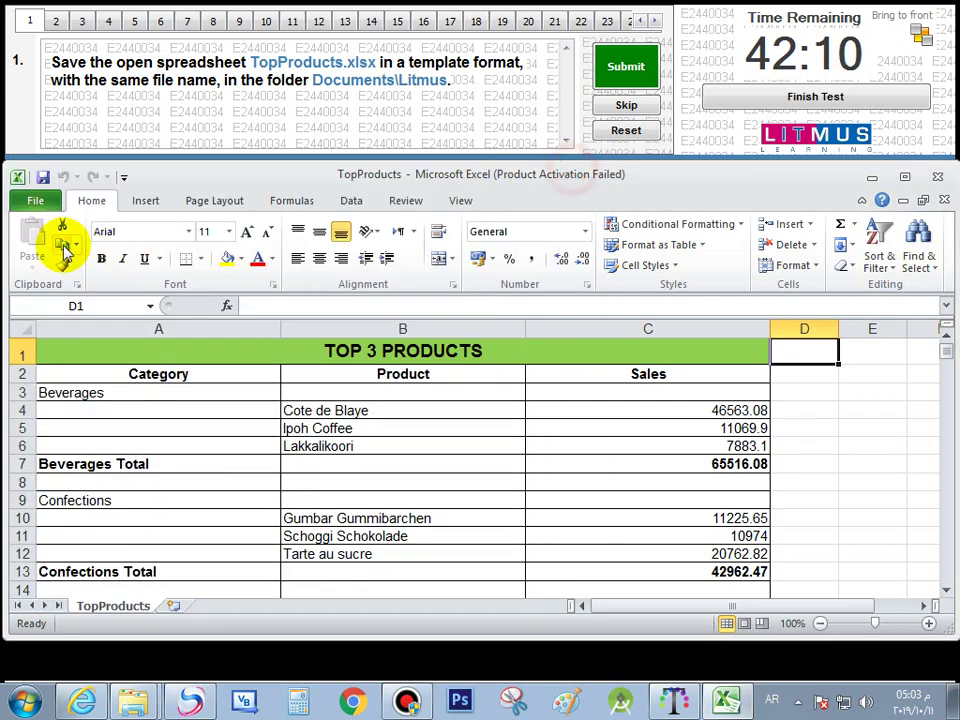
{"action": "left_click", "coordinate": [40, 201]}
{"action": "left_click", "coordinate": [99, 258]}
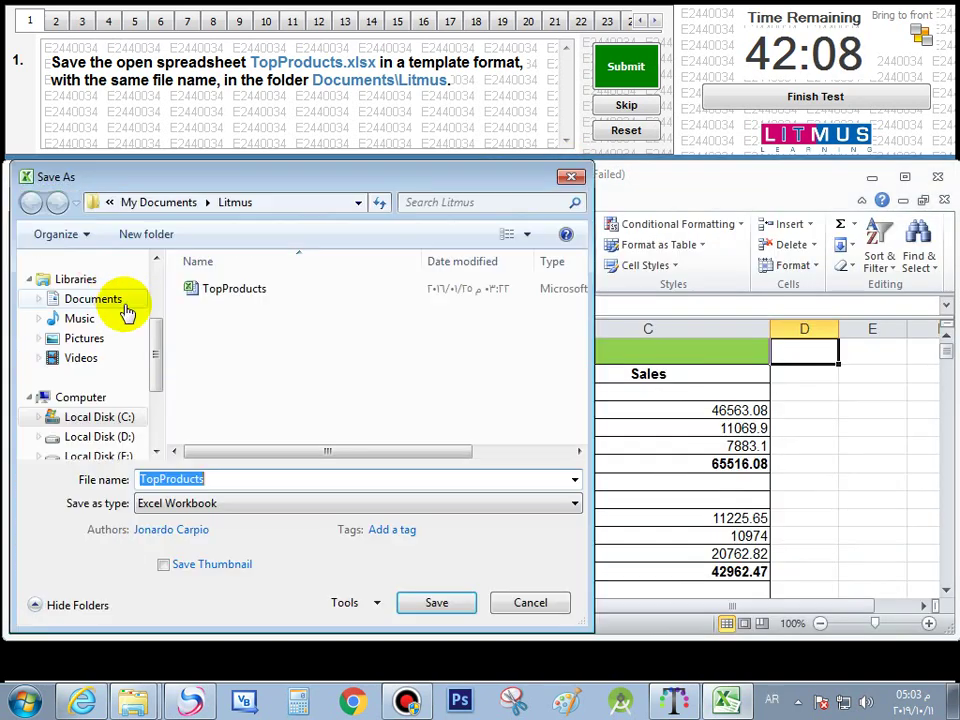
{"action": "left_click", "coordinate": [100, 298]}
{"action": "left_click", "coordinate": [579, 451]}
{"action": "double_click", "coordinate": [258, 405]}
{"action": "left_click", "coordinate": [252, 511]}
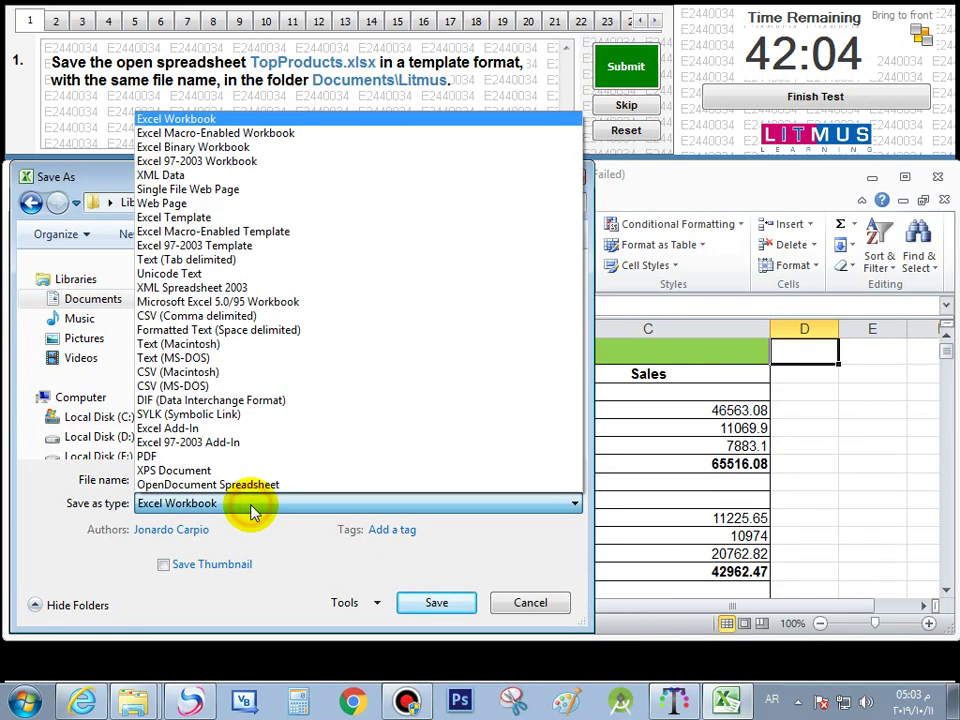
{"action": "left_click", "coordinate": [247, 217]}
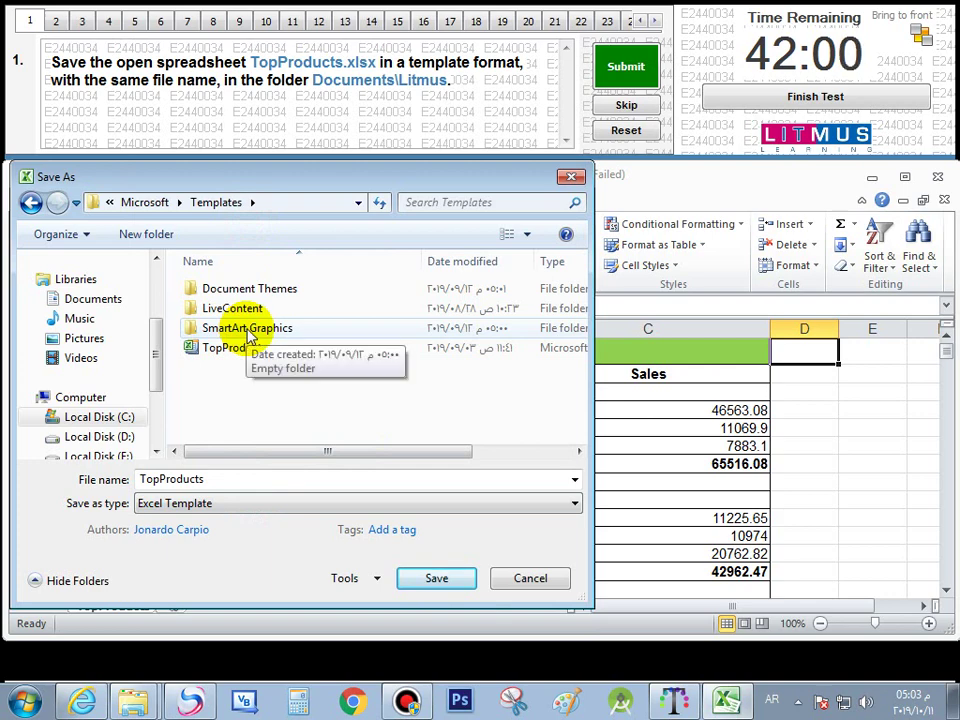
{"action": "left_click", "coordinate": [566, 176]}
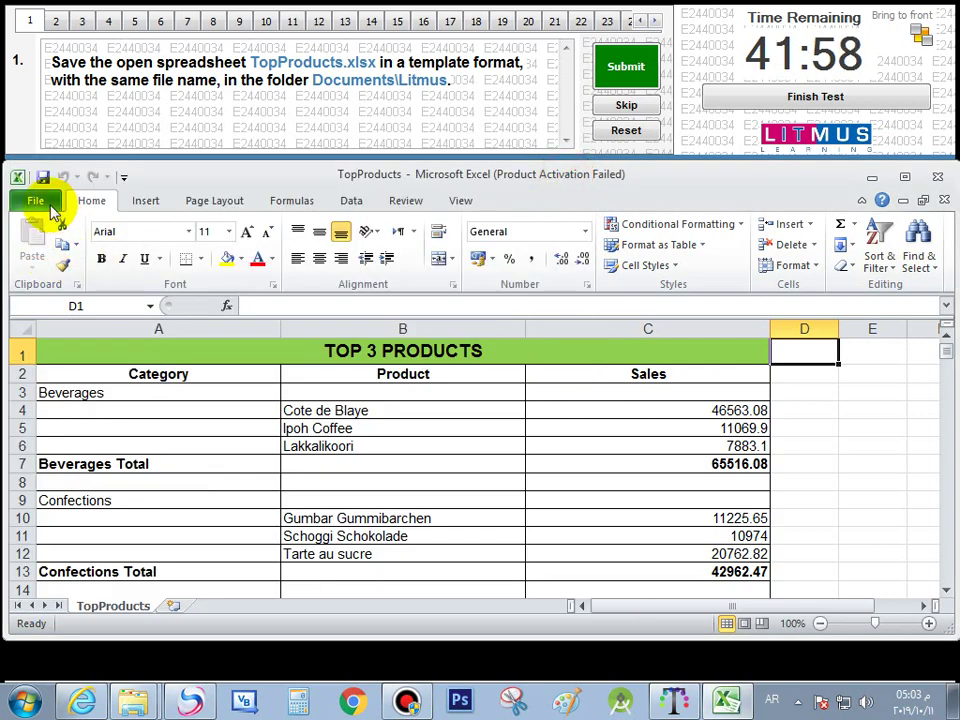
Save the TopProducts workbook as an Excel Template under the same name in the Documents\Litmus folder
{"action": "left_click", "coordinate": [49, 204]}
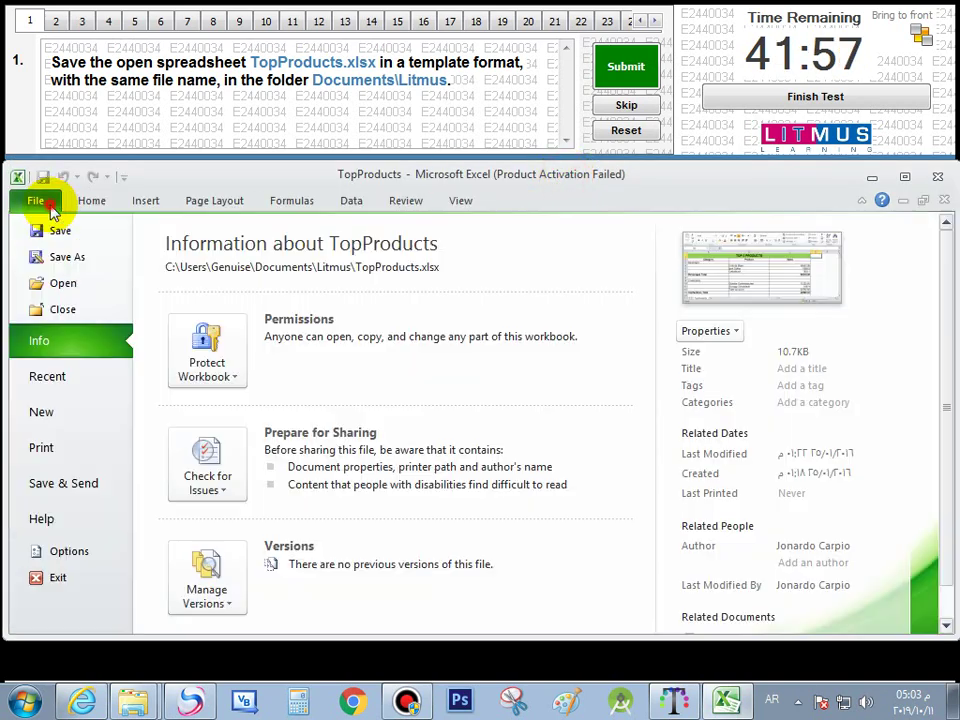
{"action": "left_click", "coordinate": [70, 258]}
{"action": "left_click", "coordinate": [220, 502]}
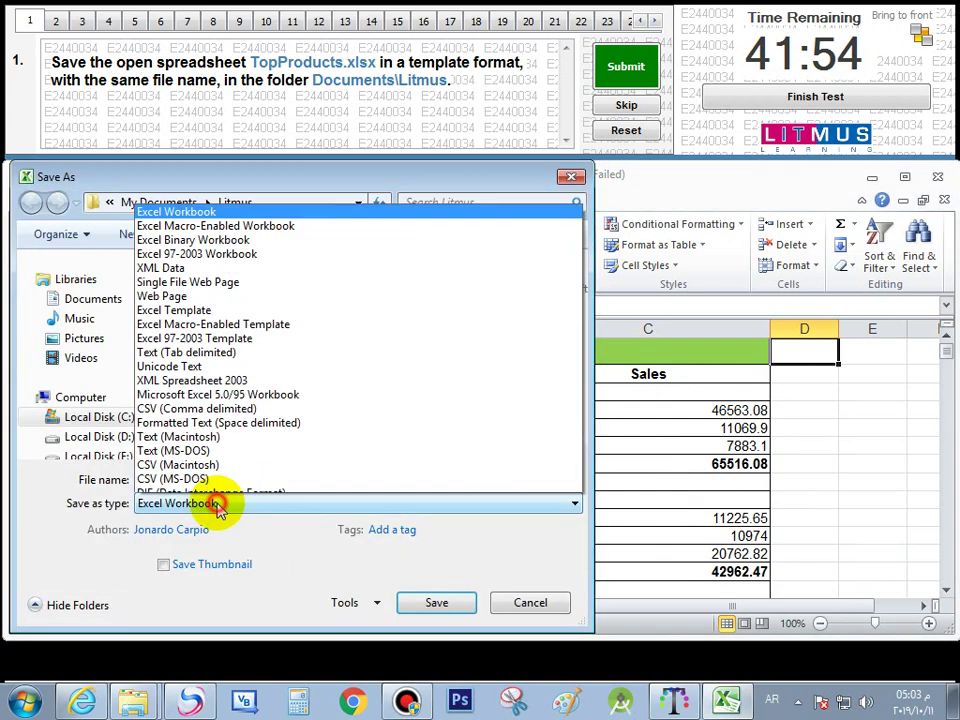
{"action": "left_click", "coordinate": [350, 227]}
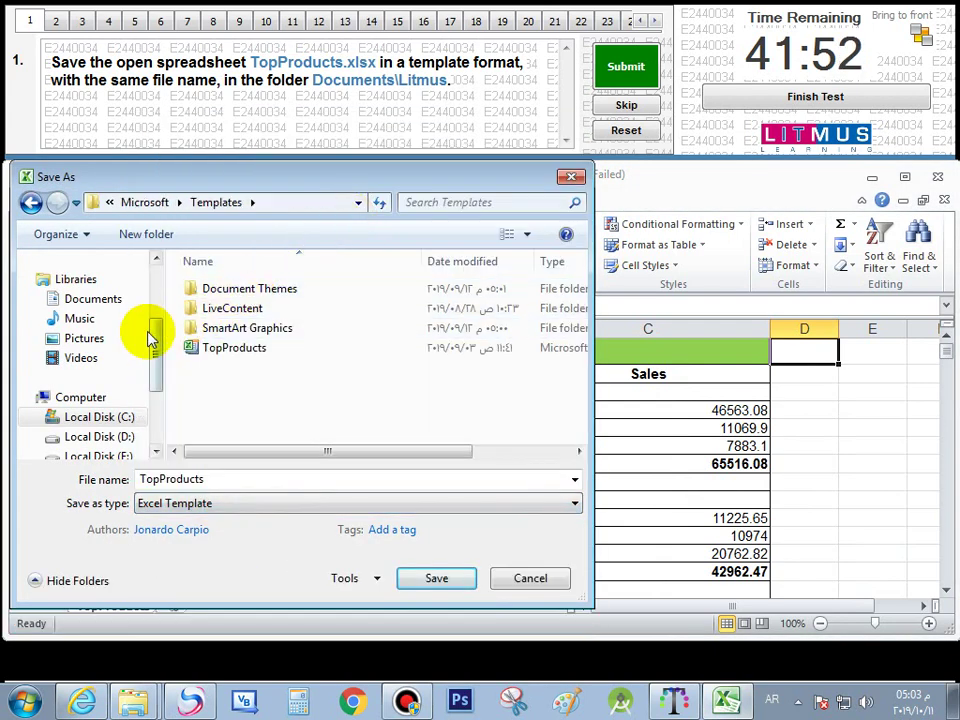
{"action": "left_click", "coordinate": [100, 299]}
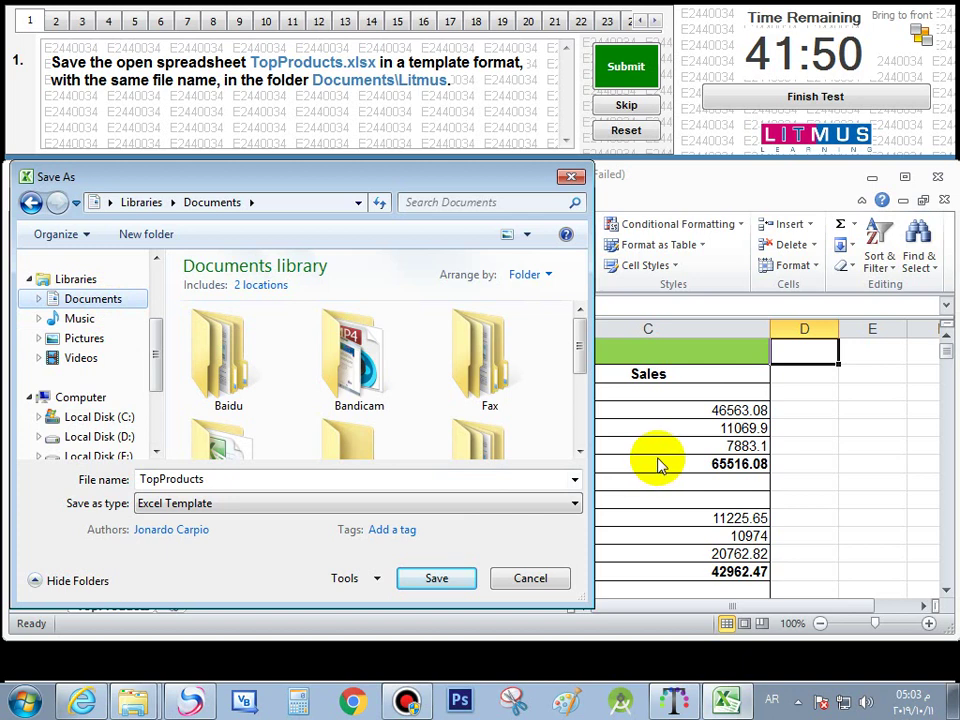
{"action": "left_click", "coordinate": [579, 450]}
{"action": "double_click", "coordinate": [216, 398]}
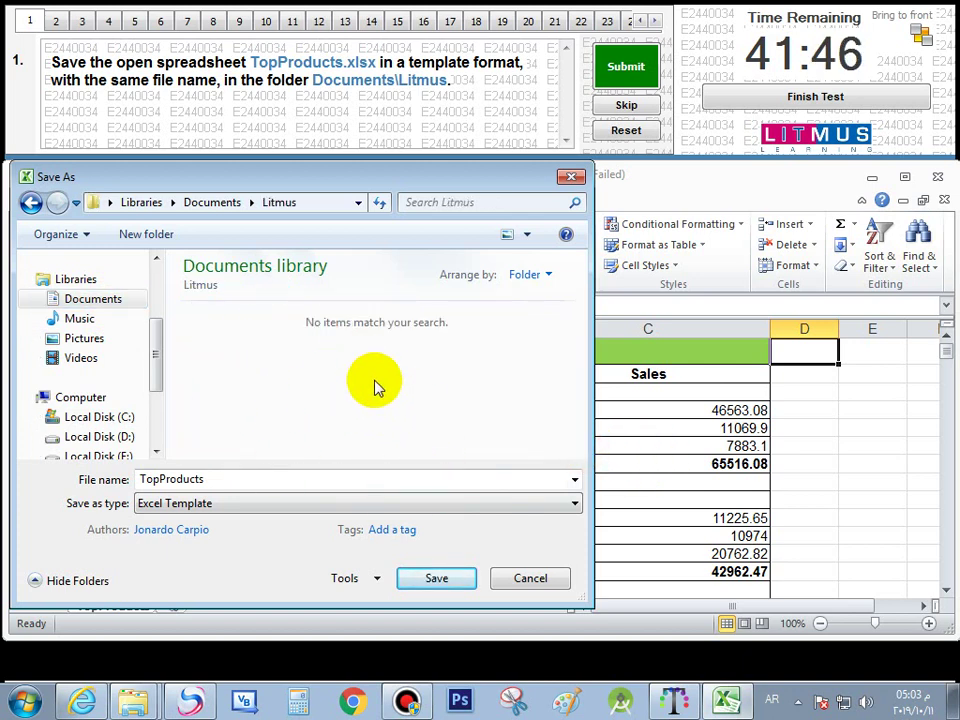
{"action": "left_click", "coordinate": [447, 580]}
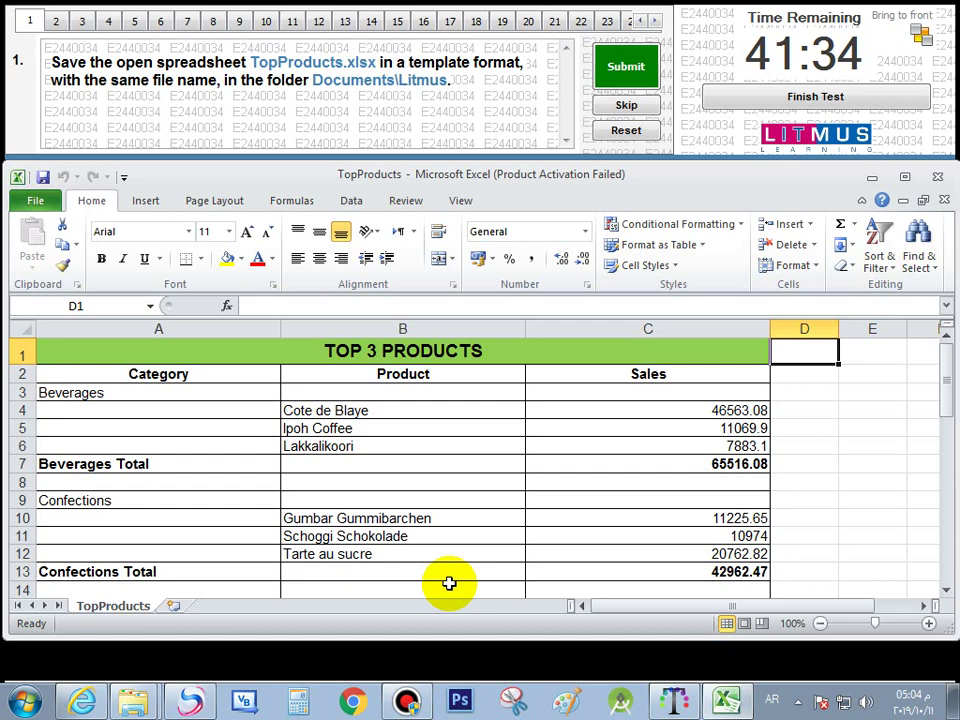
Submit the answer to question 1 and confirm the submission
{"action": "left_click", "coordinate": [641, 80]}
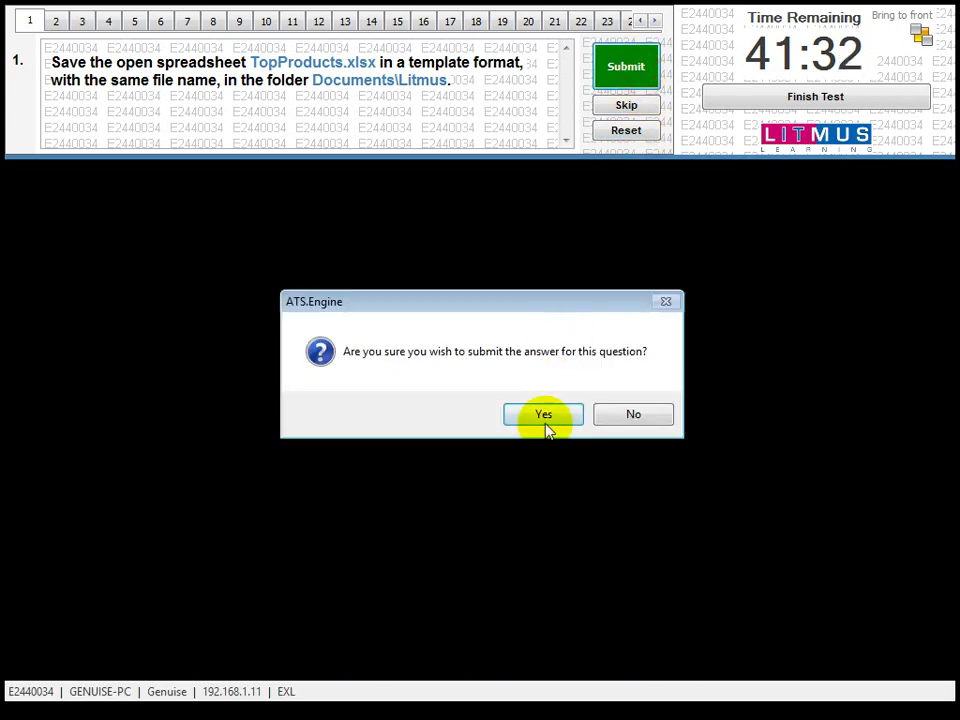
{"action": "left_click", "coordinate": [544, 416]}
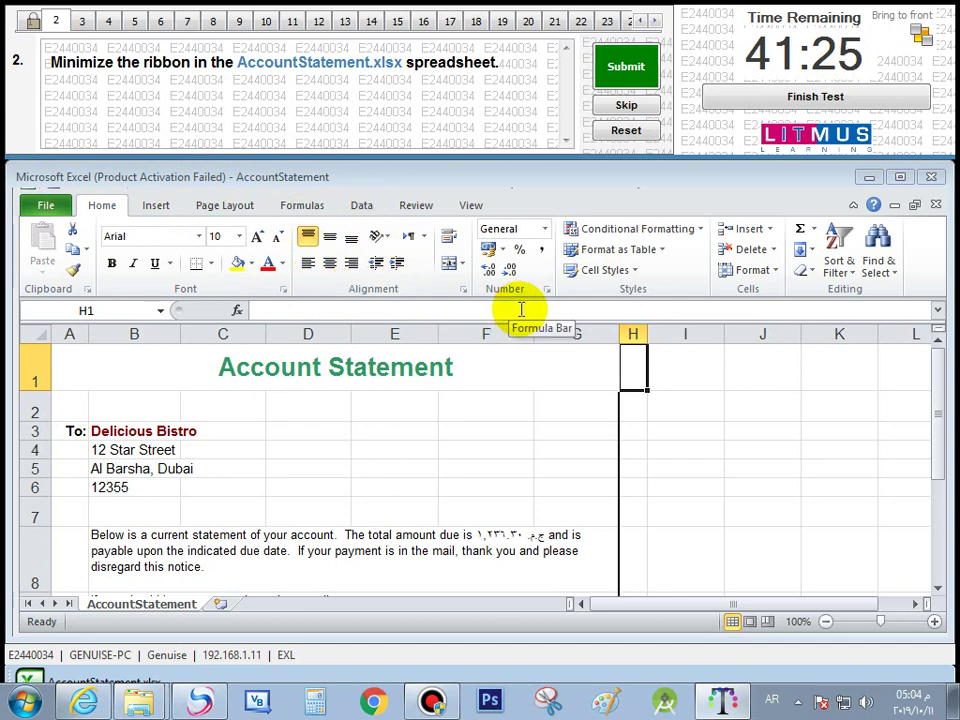
Minimize the ribbon in the AccountStatement workbook and submit the answer to question 2
{"action": "left_click", "coordinate": [853, 207]}
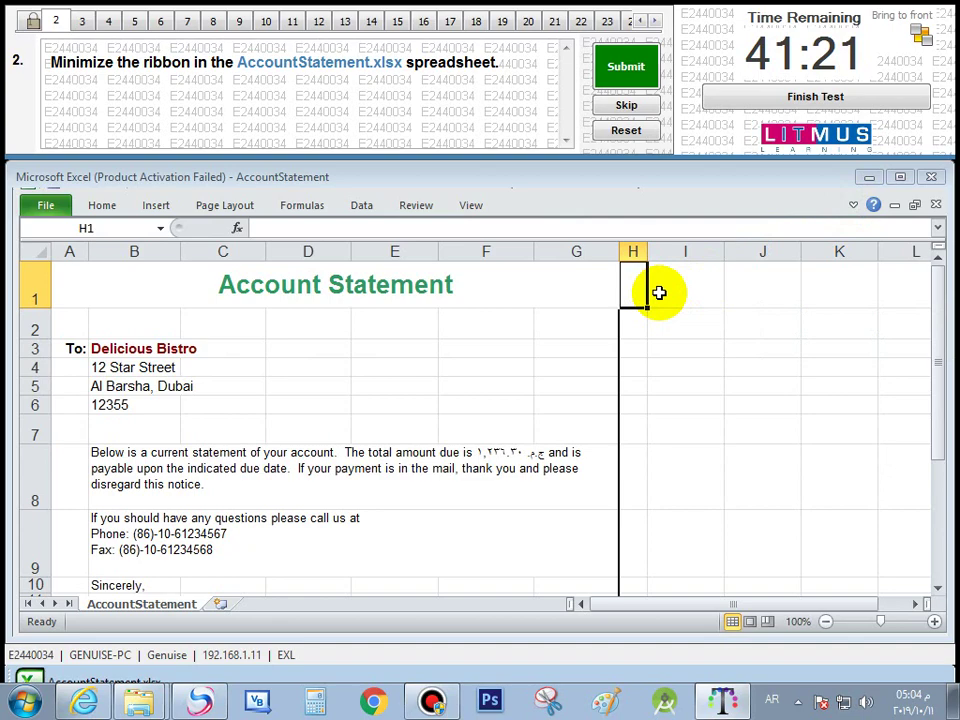
{"action": "left_click", "coordinate": [617, 64]}
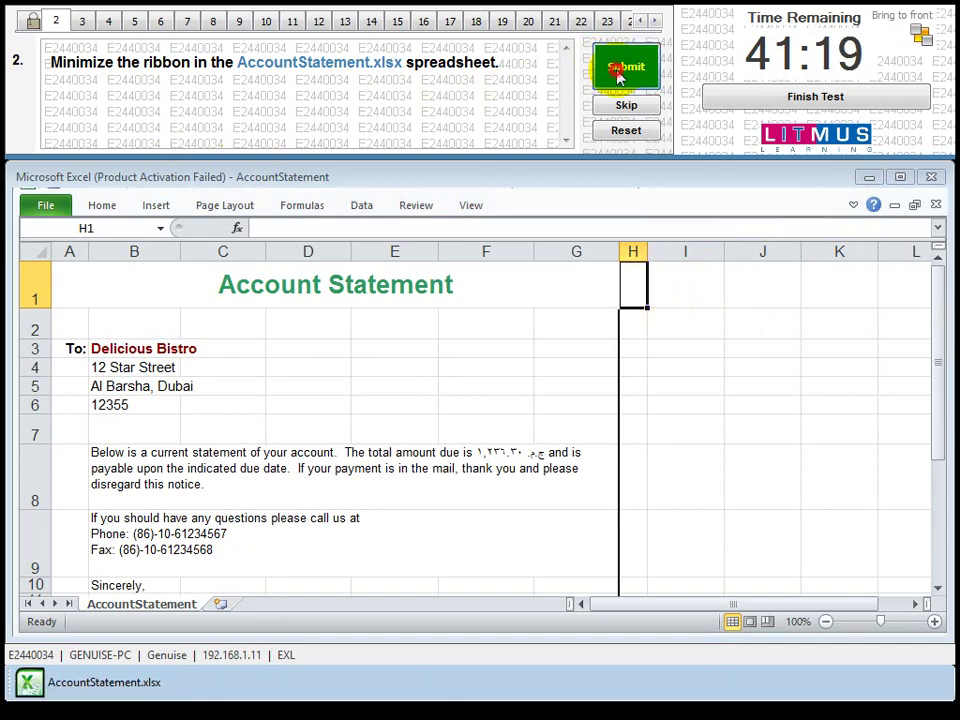
{"action": "left_click", "coordinate": [546, 414]}
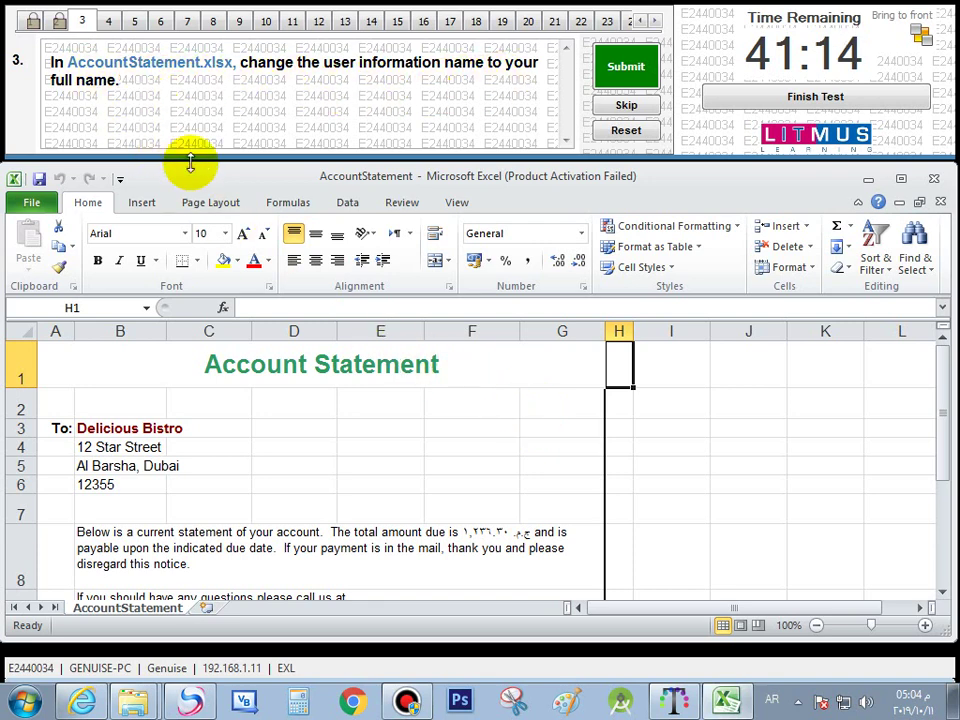
Replace the user name in the General Excel options with the test taker's full name and submit the answer to question 3
{"action": "left_click", "coordinate": [222, 185]}
{"action": "left_click_drag", "start_coordinate": [222, 185], "coordinate": [225, 181]}
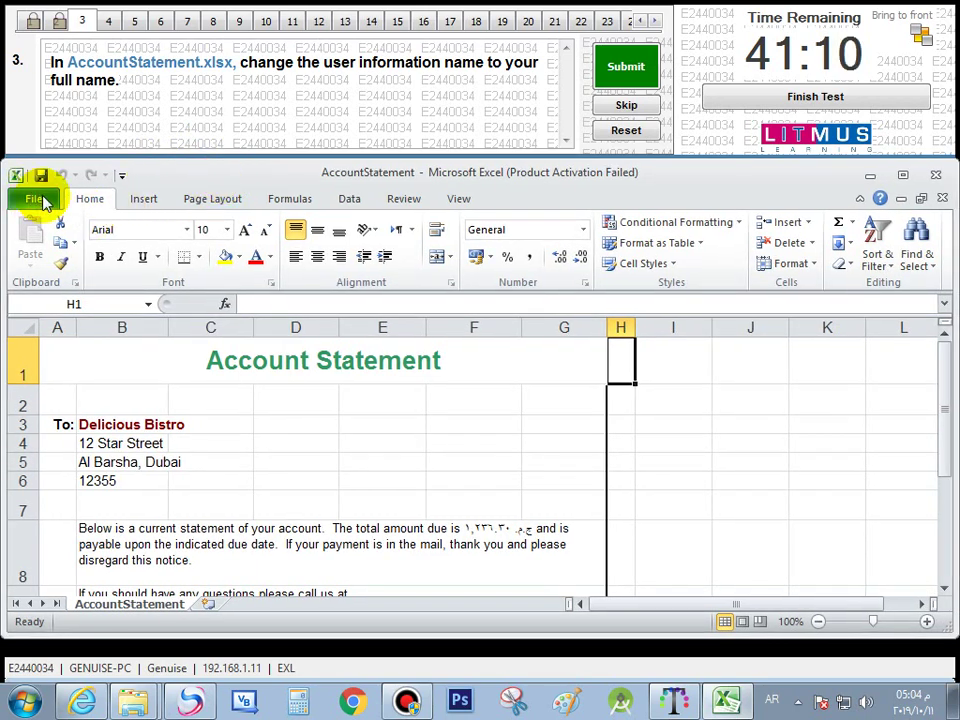
{"action": "left_click", "coordinate": [36, 199]}
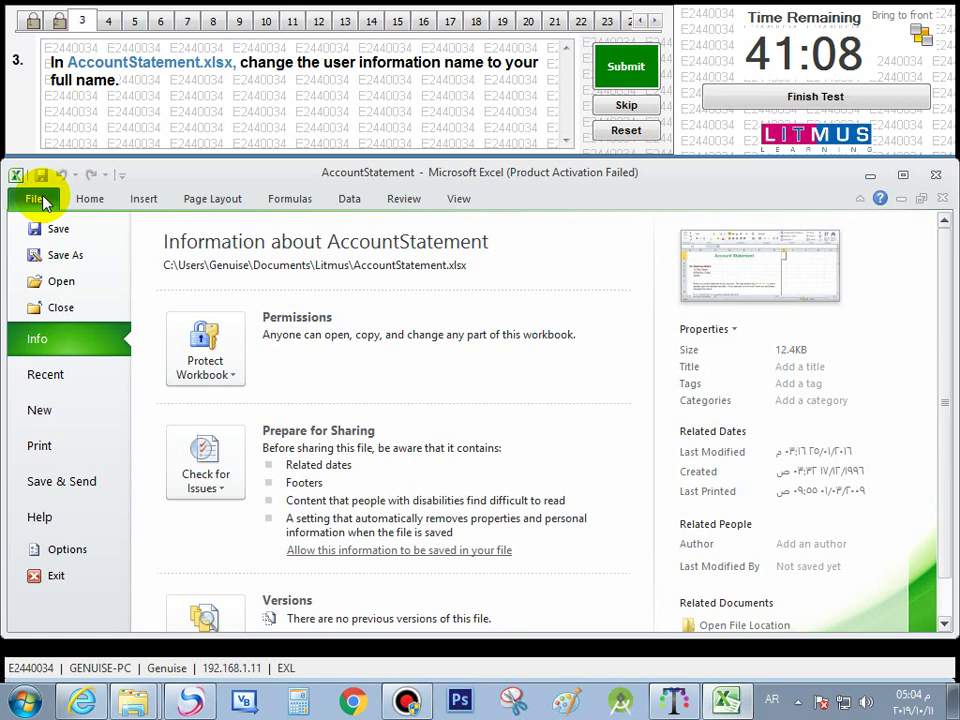
{"action": "left_click", "coordinate": [100, 552]}
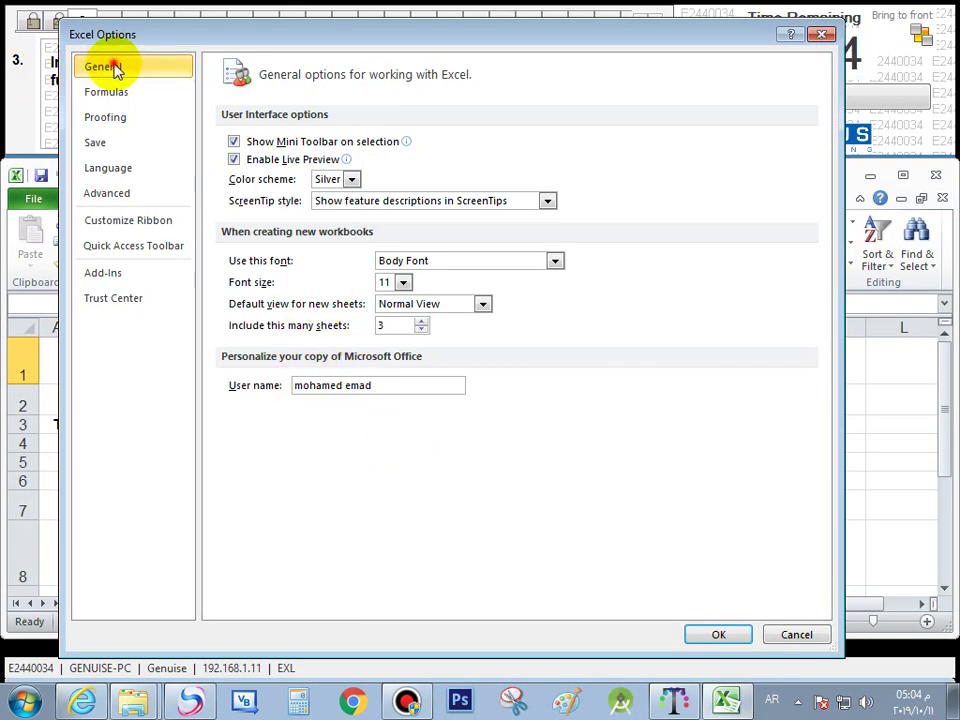
{"action": "left_click_drag", "start_coordinate": [410, 388], "coordinate": [225, 396]}
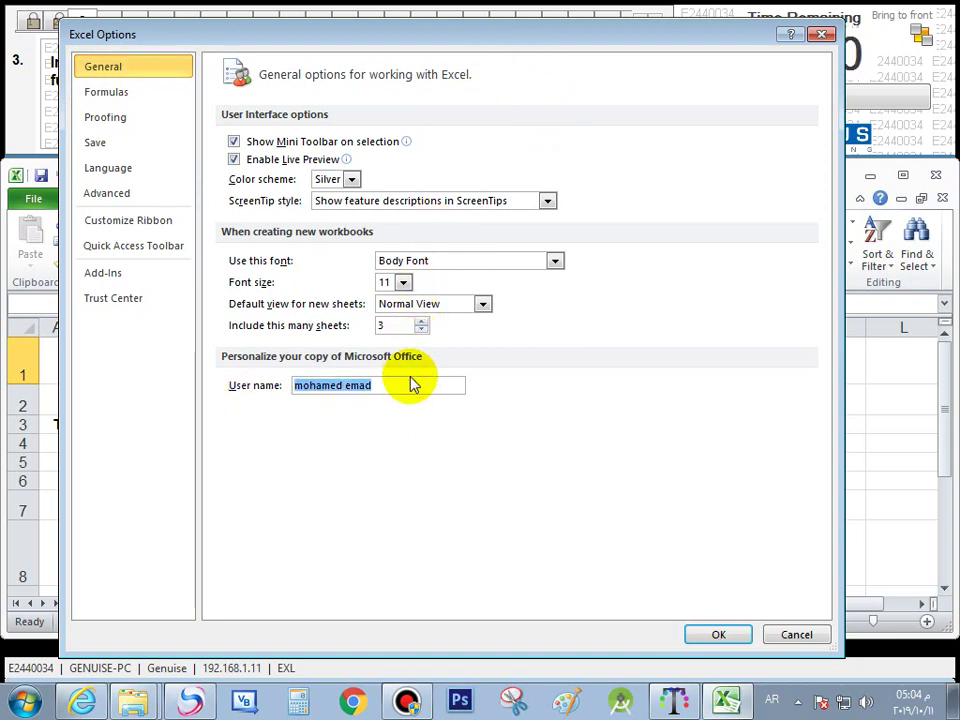
{"action": "key", "text": "BackSpace"}
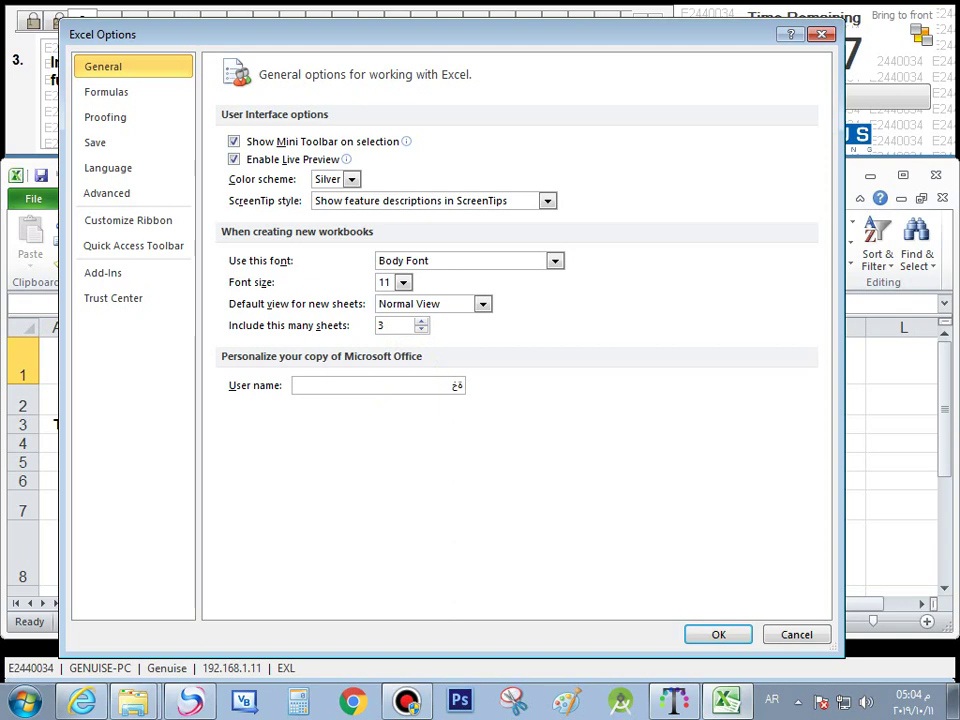
{"action": "left_click", "coordinate": [418, 388]}
{"action": "key", "text": "alt+shift"}
{"action": "type", "text": "mo"}
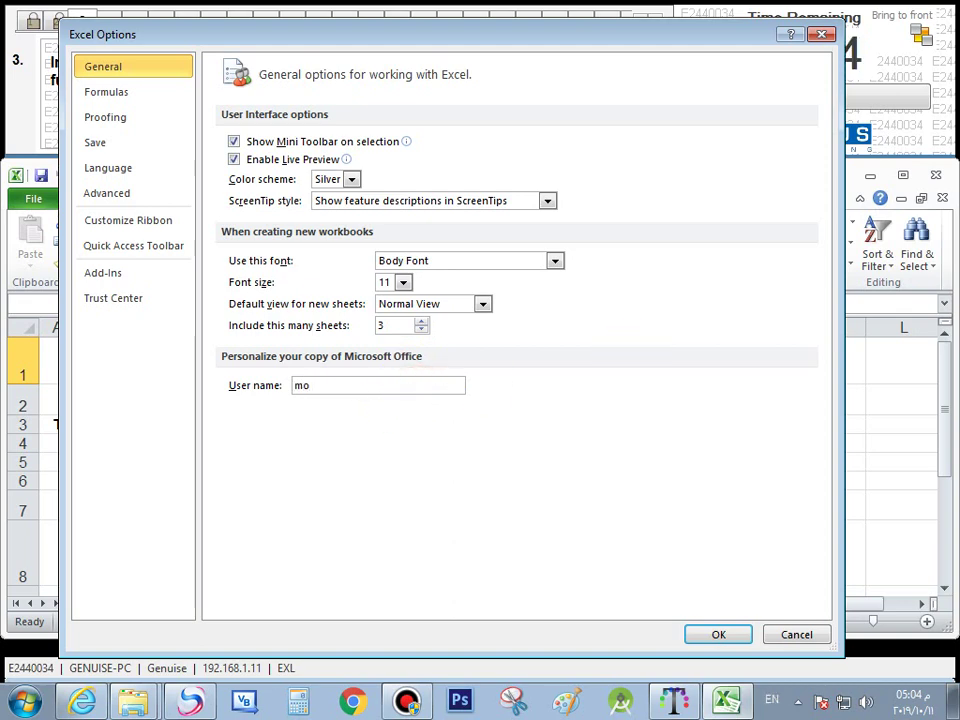
{"action": "type", "text": "ham"}
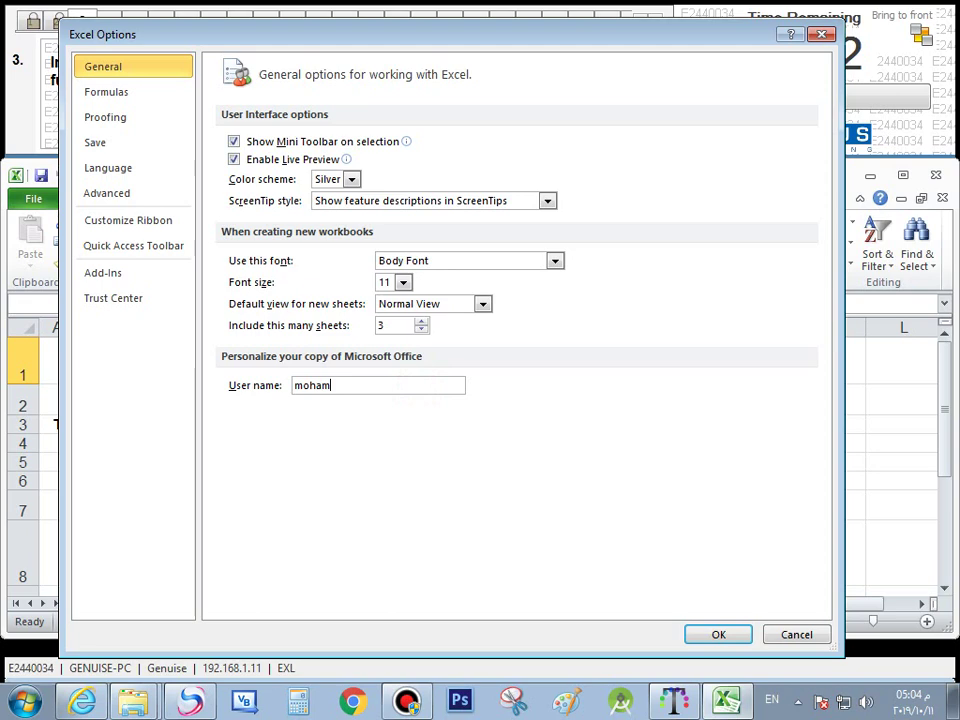
{"action": "type", "text": "med emad"}
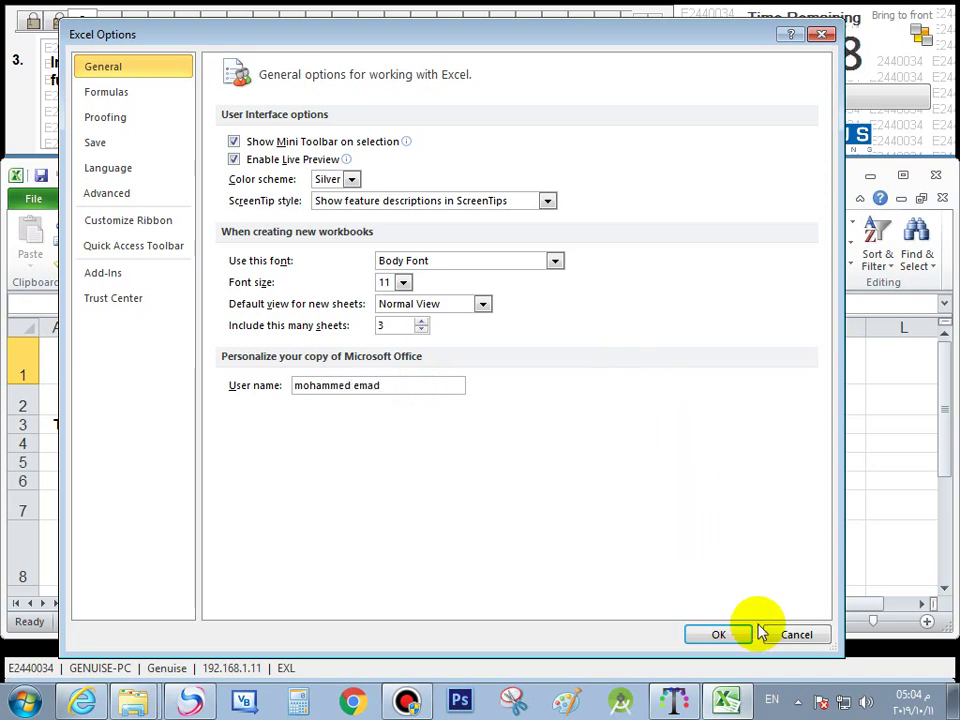
{"action": "left_click", "coordinate": [722, 634]}
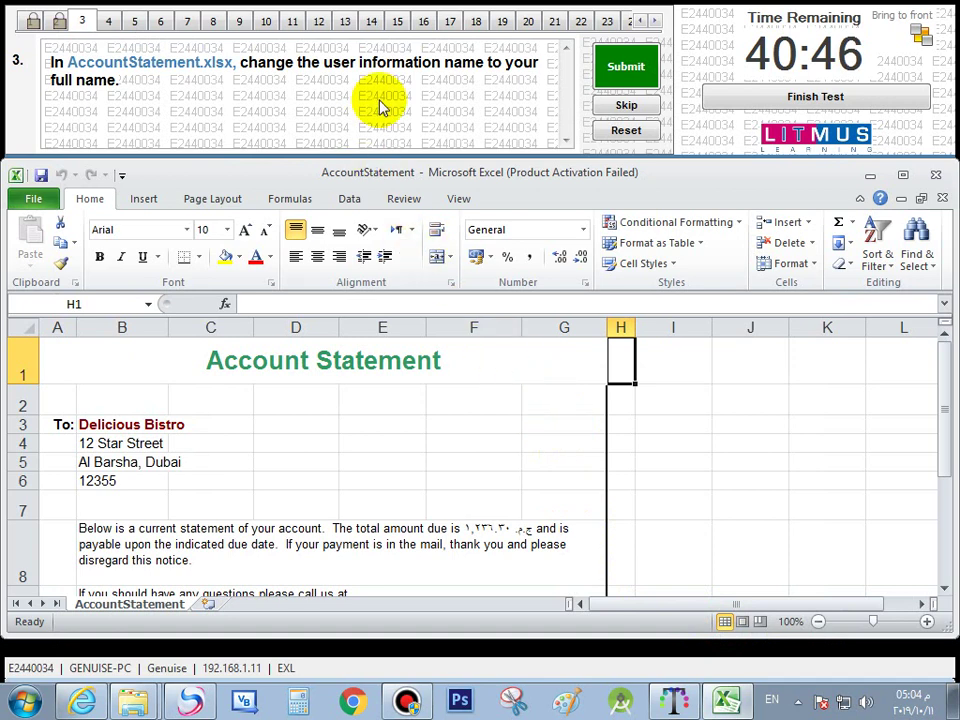
{"action": "left_click", "coordinate": [624, 68]}
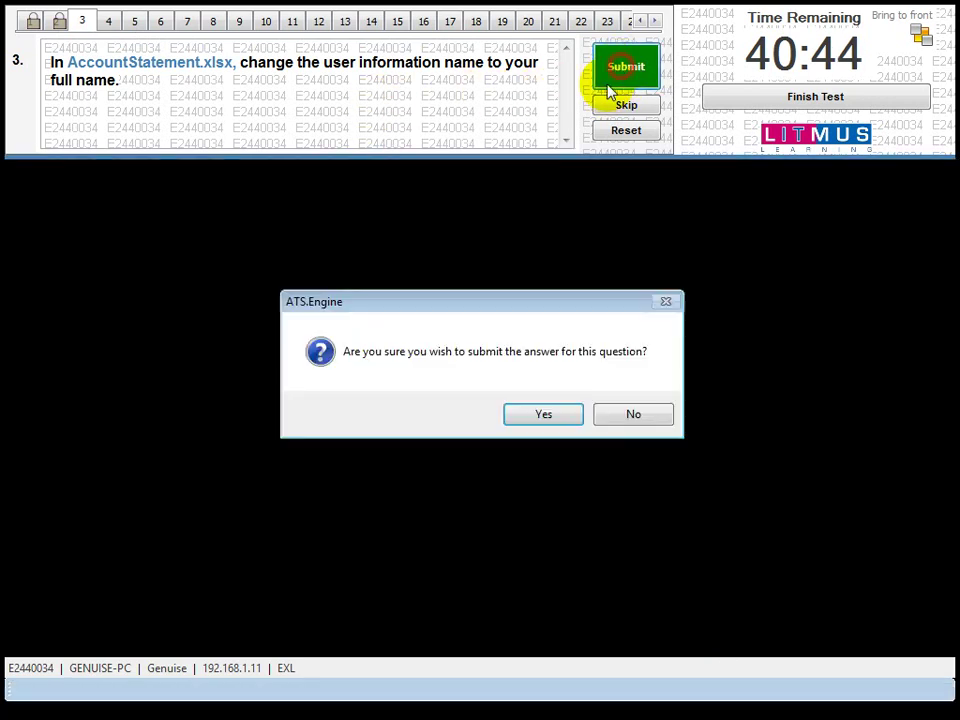
{"action": "left_click", "coordinate": [541, 413]}
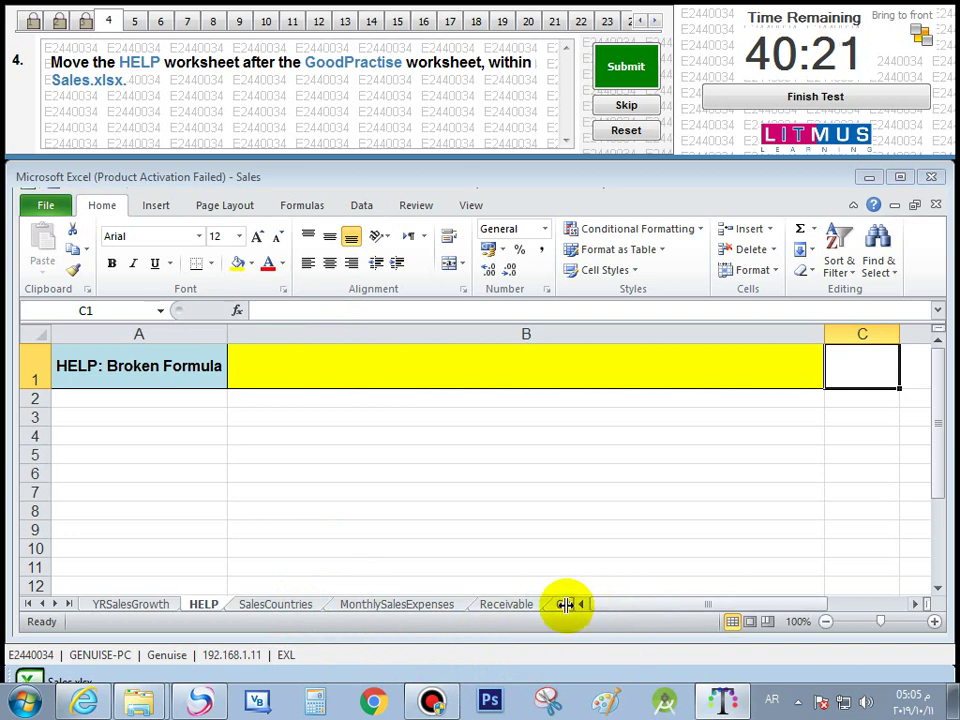
Widen the sheet tab area of the Sales workbook and move the HELP worksheet directly after GoodPractise
{"action": "left_click_drag", "start_coordinate": [570, 604], "coordinate": [739, 597]}
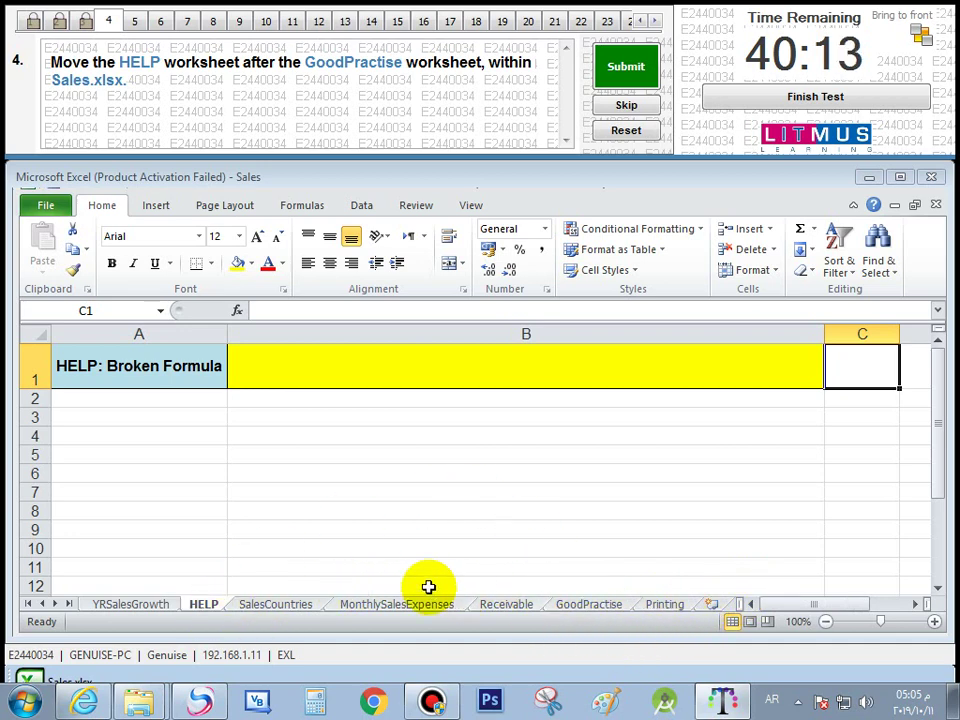
{"action": "left_click_drag", "start_coordinate": [210, 605], "coordinate": [248, 592]}
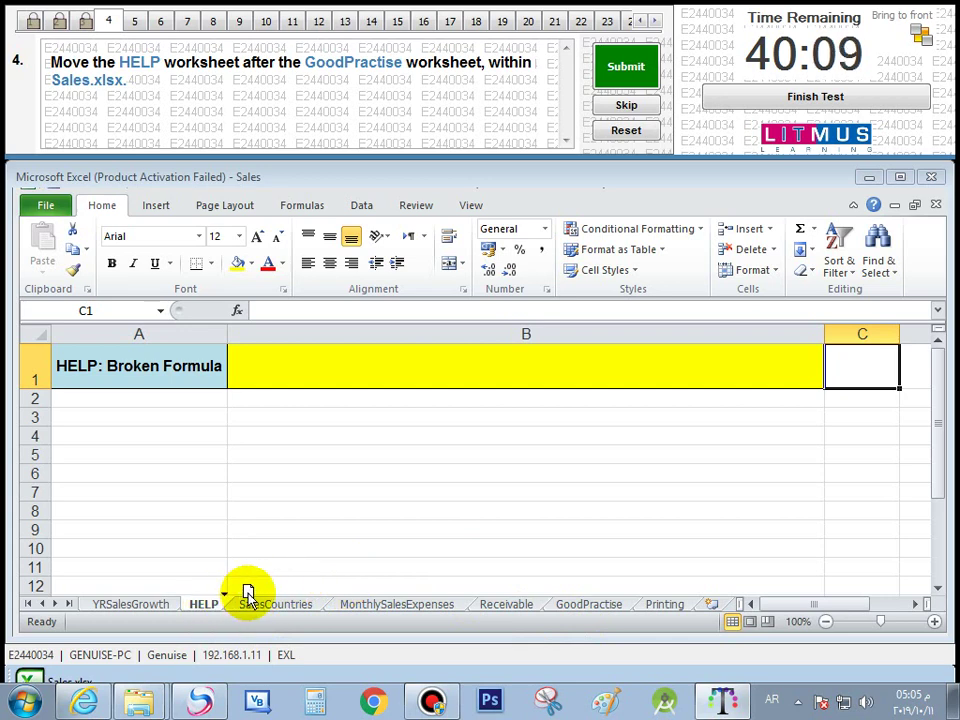
{"action": "left_click_drag", "start_coordinate": [248, 592], "coordinate": [648, 608]}
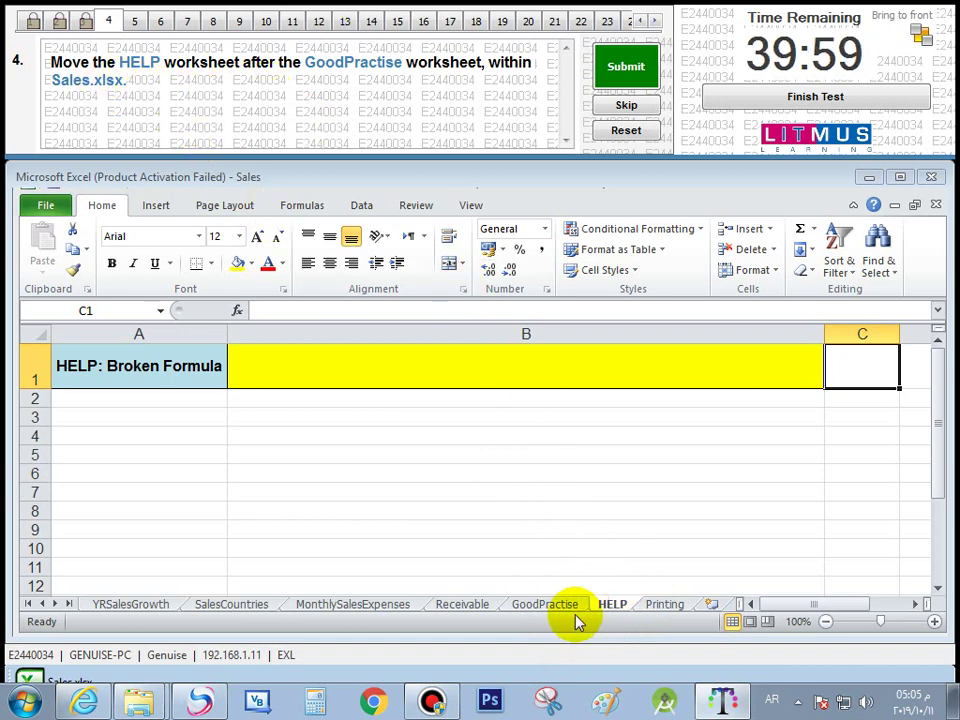
Move the HELP worksheet back to its place between YRSalesGrowth and SalesCountries
{"action": "mouse_move", "coordinate": [611, 604]}
{"action": "left_mouse_down"}
{"action": "mouse_move", "coordinate": [251, 576]}
{"action": "mouse_move", "coordinate": [195, 582]}
{"action": "mouse_move", "coordinate": [193, 600]}
{"action": "mouse_move", "coordinate": [214, 604]}
{"action": "mouse_move", "coordinate": [285, 579]}
{"action": "mouse_move", "coordinate": [409, 574]}
{"action": "mouse_move", "coordinate": [654, 604]}
{"action": "left_mouse_up"}
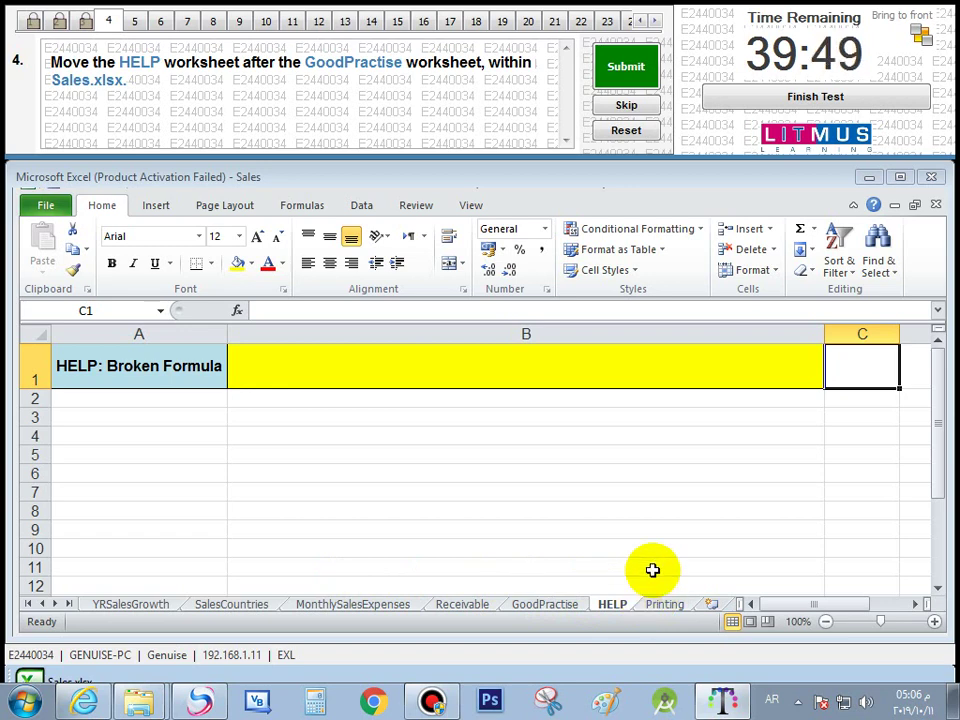
{"action": "mouse_move", "coordinate": [612, 604]}
{"action": "left_mouse_down"}
{"action": "mouse_move", "coordinate": [189, 570]}
{"action": "mouse_move", "coordinate": [145, 585]}
{"action": "mouse_move", "coordinate": [196, 594]}
{"action": "left_mouse_up"}
{"action": "right_click", "coordinate": [200, 605]}
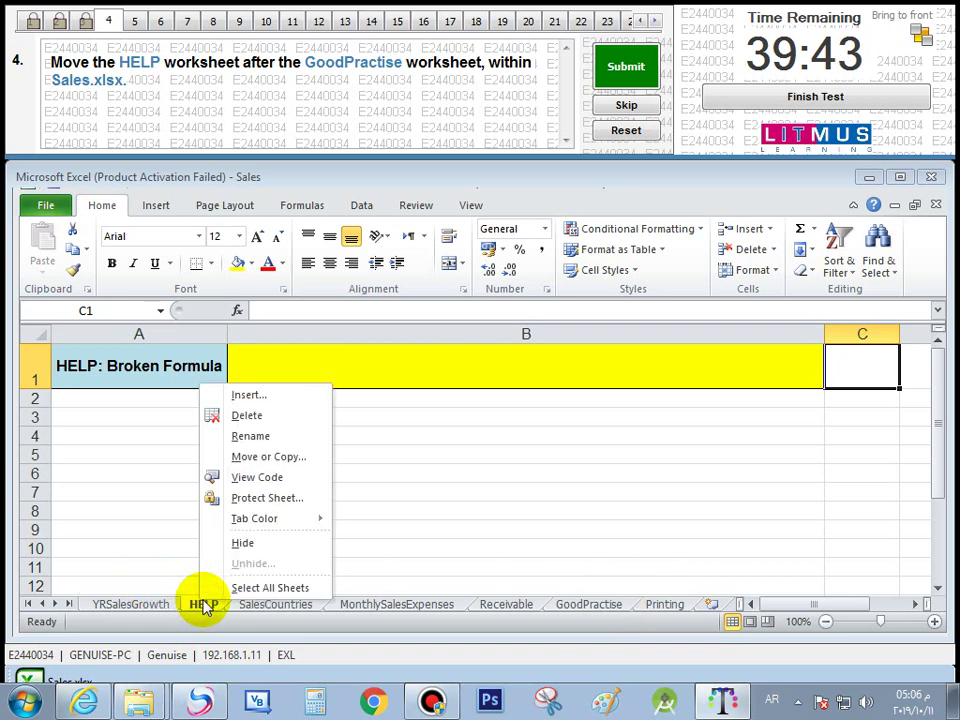
{"action": "left_click", "coordinate": [268, 457]}
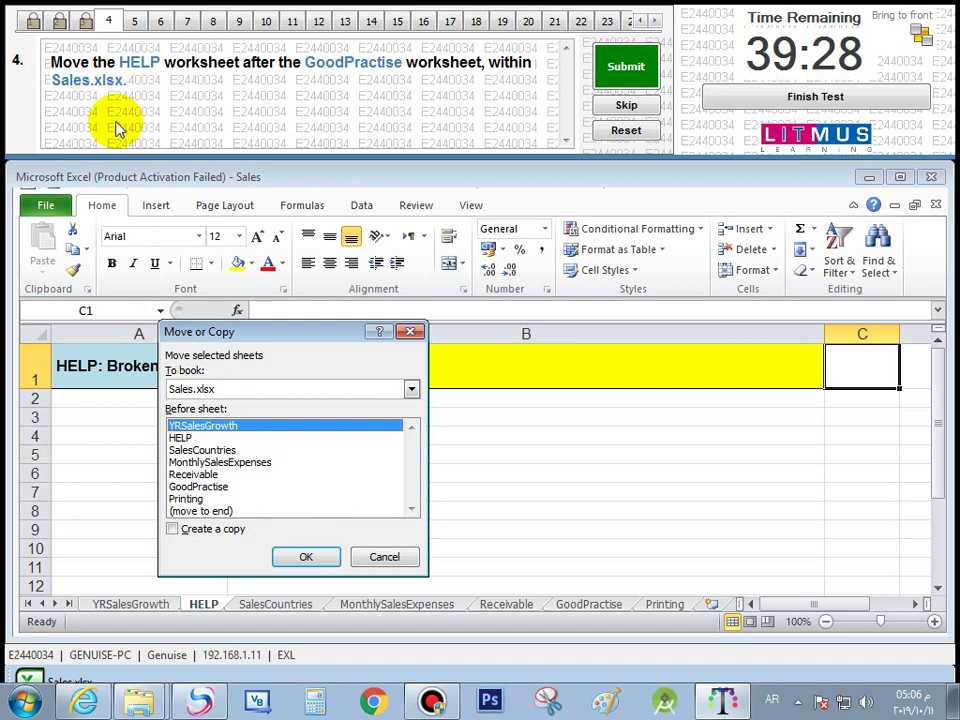
{"action": "left_click", "coordinate": [407, 332]}
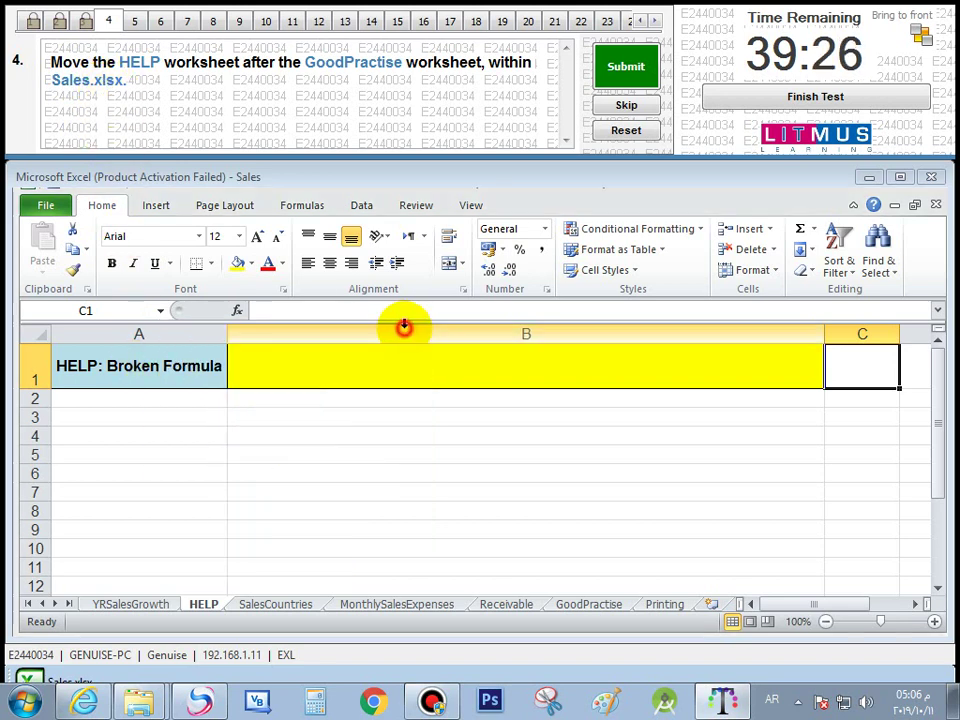
Move the HELP worksheet before the Printing sheet within Sales.xlsx using Move or Copy, without creating a copy
{"action": "right_click", "coordinate": [205, 608]}
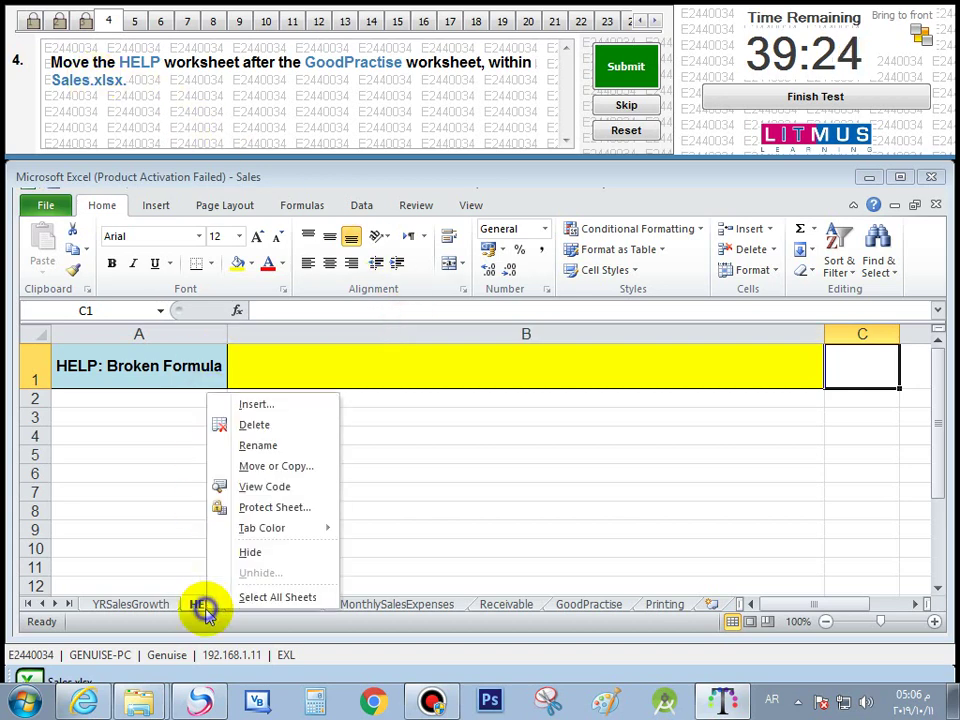
{"action": "left_click", "coordinate": [300, 466]}
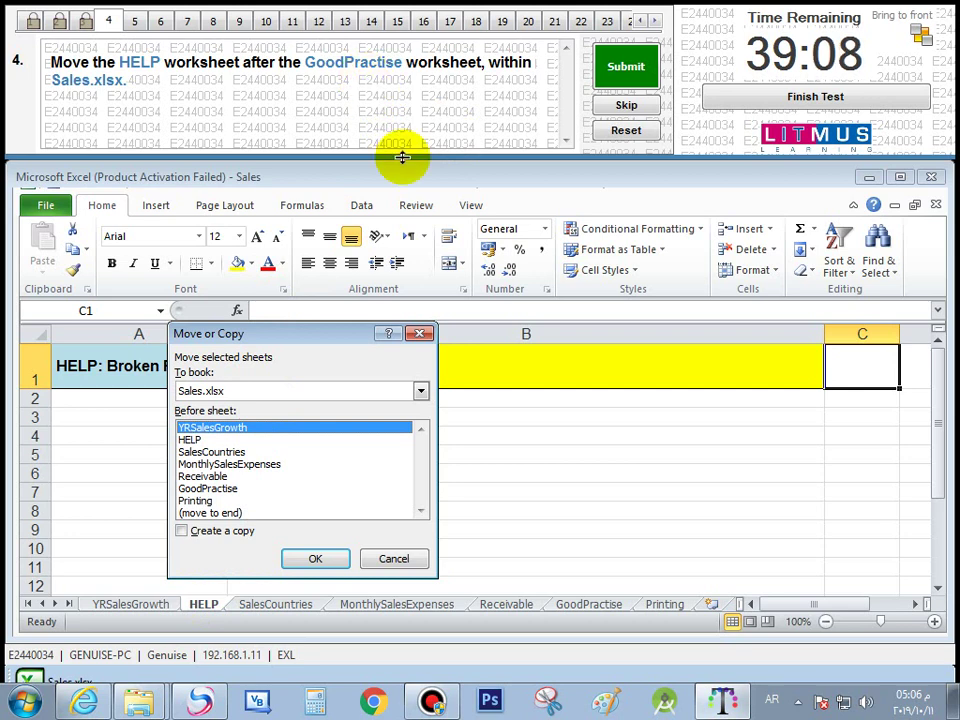
{"action": "left_click", "coordinate": [209, 491]}
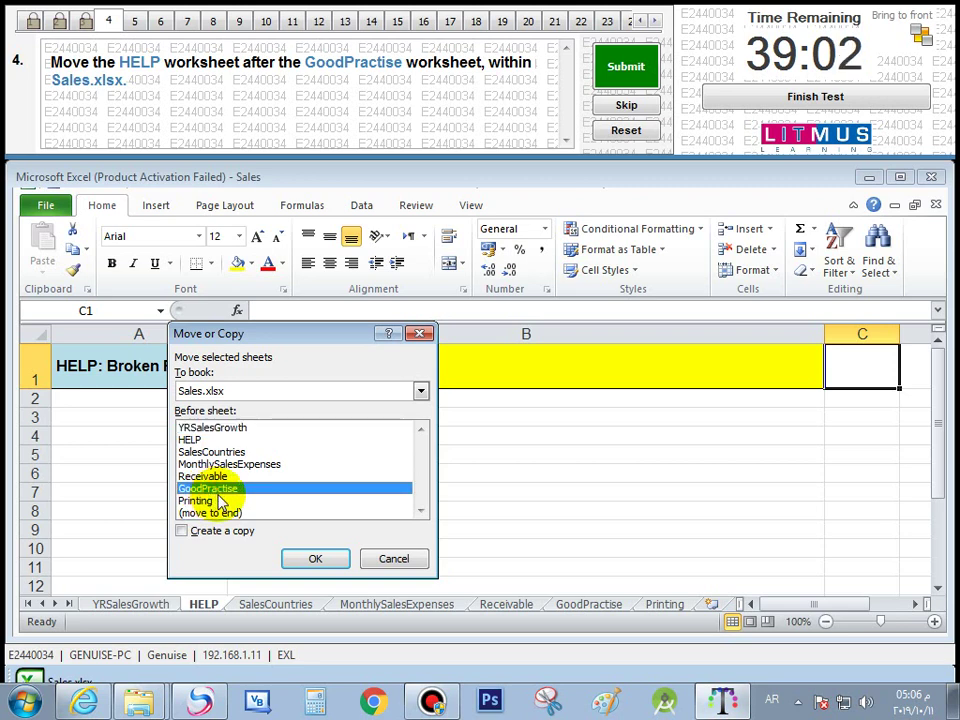
{"action": "left_click", "coordinate": [195, 501]}
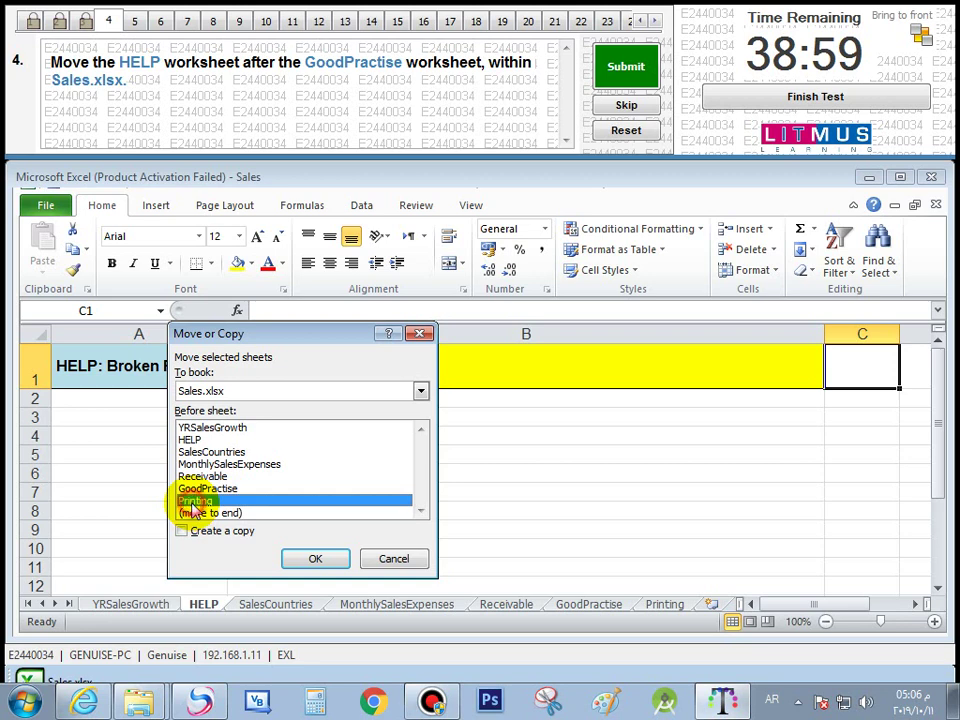
{"action": "left_click", "coordinate": [316, 561]}
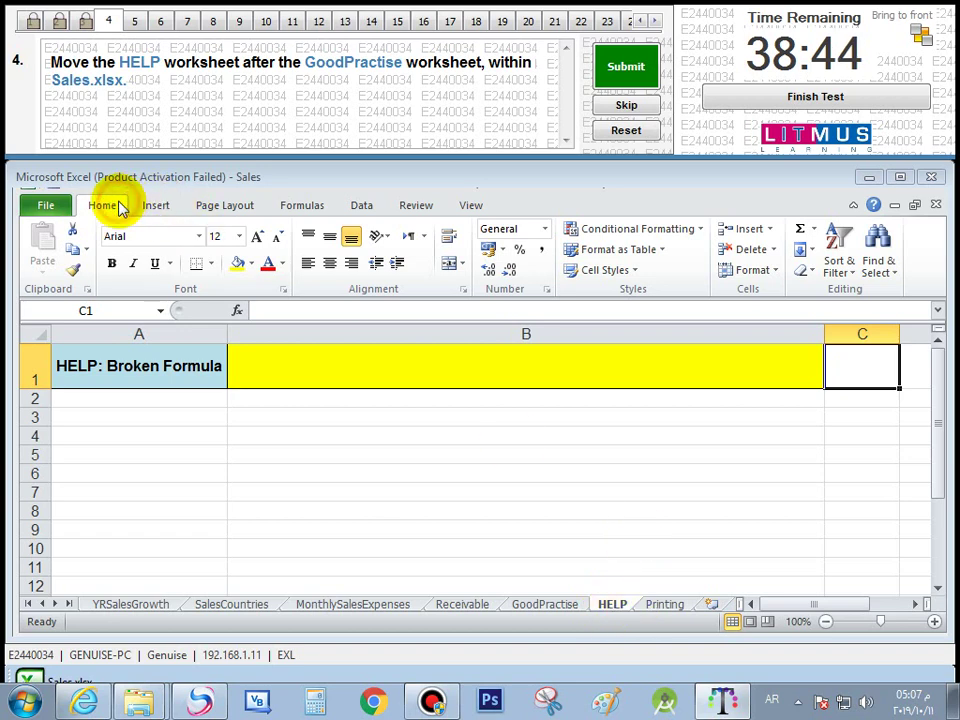
{"action": "left_click", "coordinate": [776, 272]}
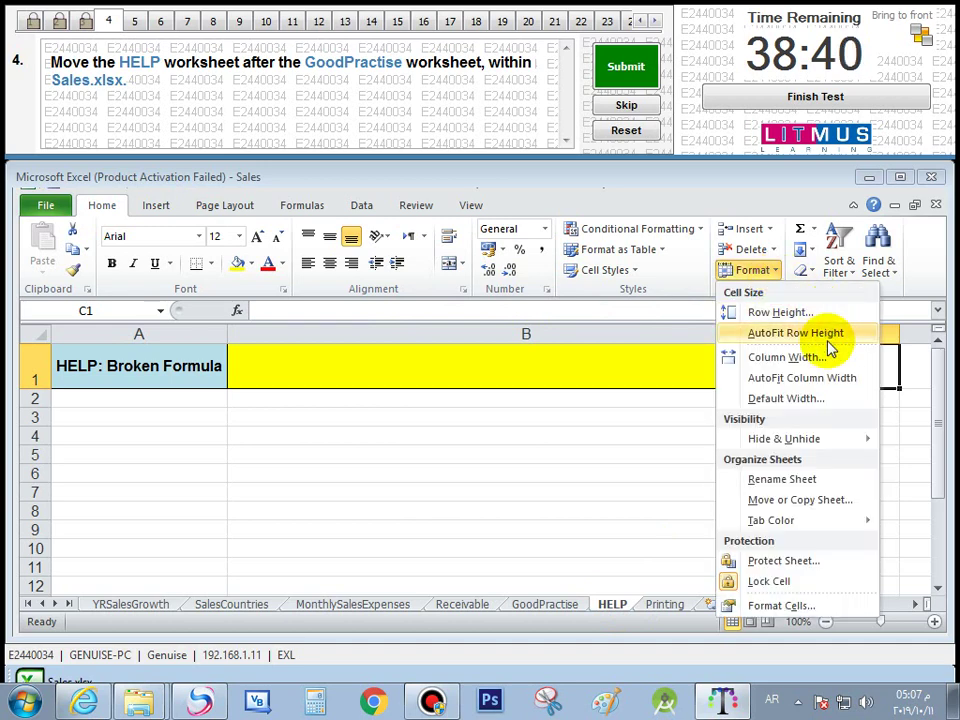
{"action": "left_click", "coordinate": [812, 500]}
{"action": "left_click", "coordinate": [607, 436]}
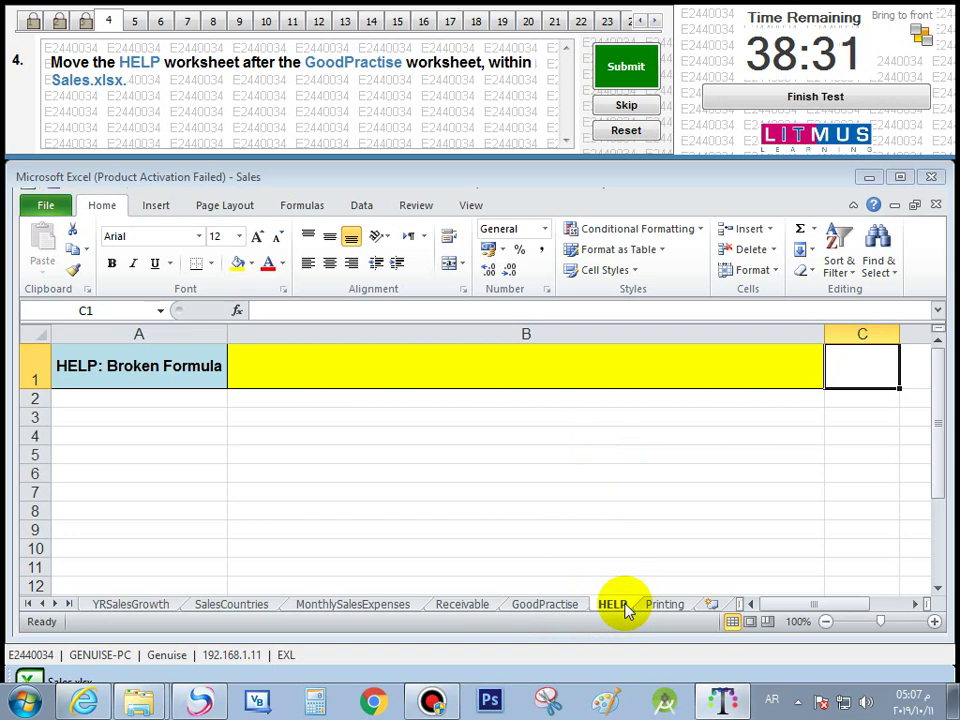
Submit the answer to question 4 and confirm the submission
{"action": "left_click", "coordinate": [626, 66]}
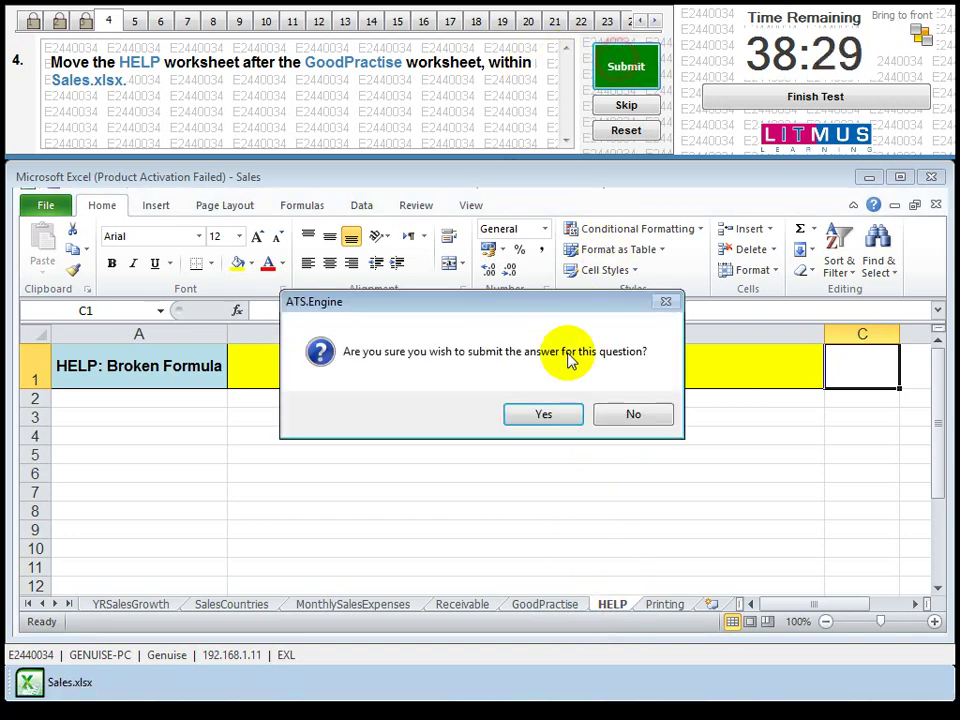
{"action": "left_click", "coordinate": [543, 416]}
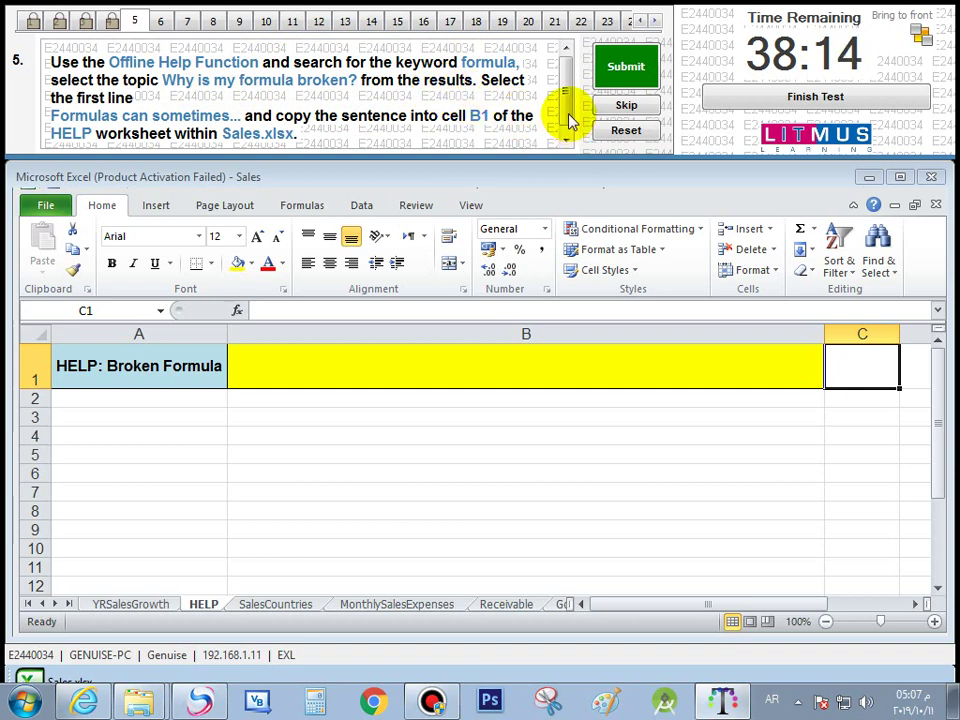
Read the rest of question 5 and open the offline Excel Help window over the Sales workbook
{"action": "left_click_drag", "start_coordinate": [563, 118], "coordinate": [563, 129]}
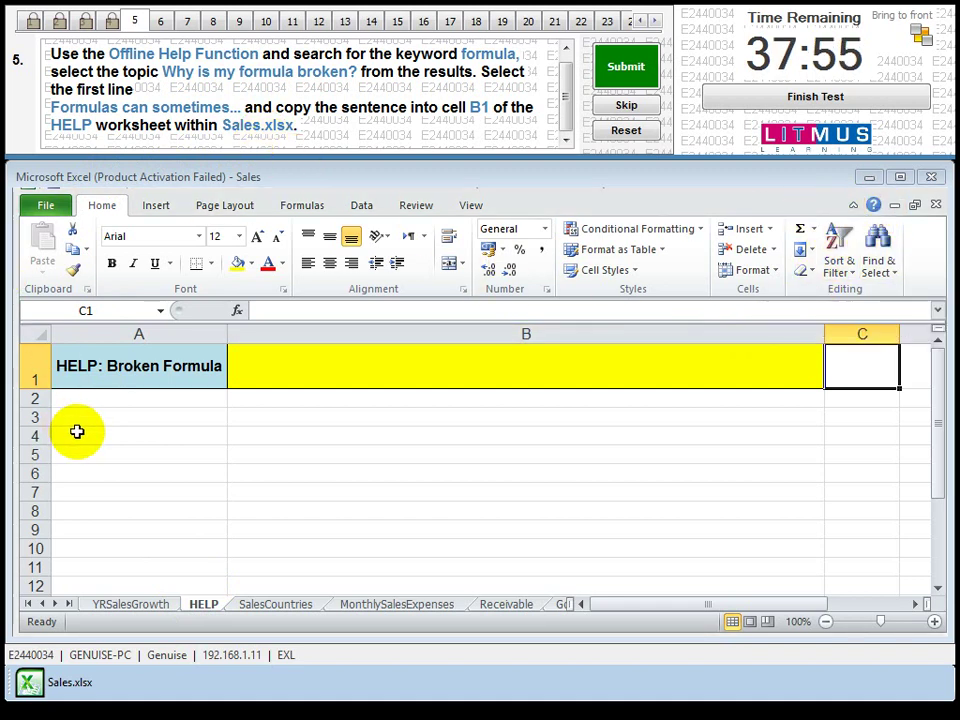
{"action": "left_click", "coordinate": [873, 205]}
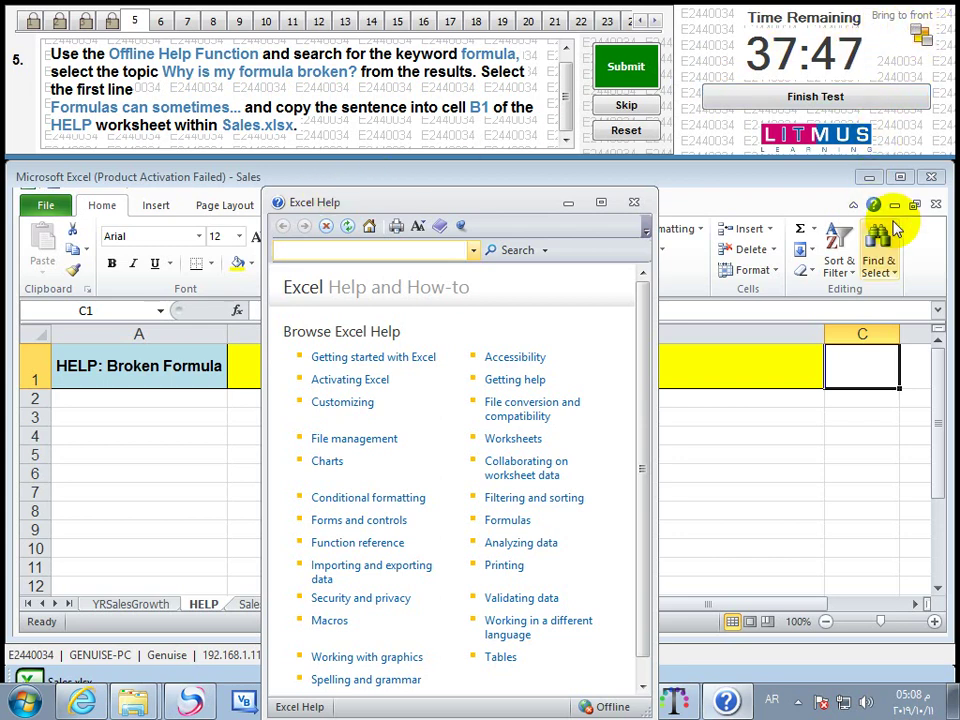
{"action": "left_click", "coordinate": [498, 187]}
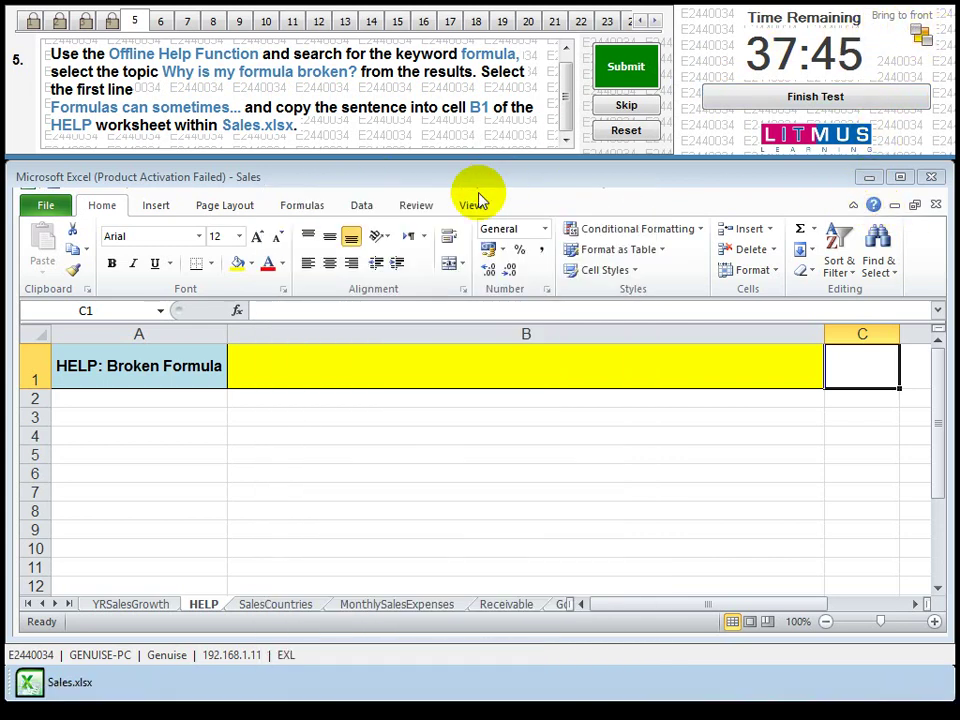
{"action": "key", "text": "super"}
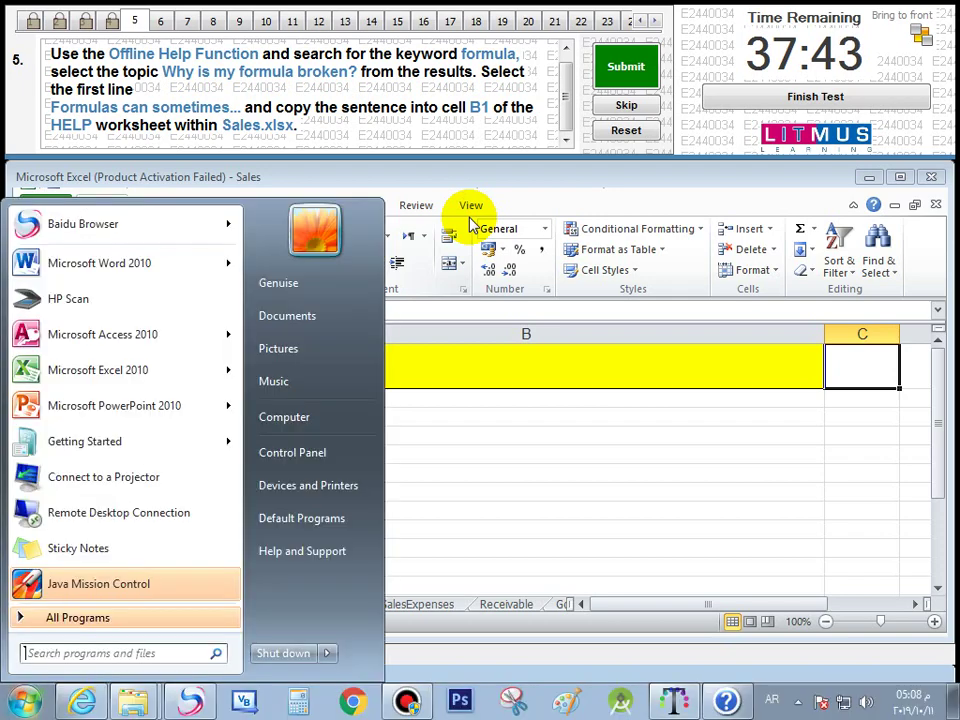
{"action": "key", "text": "super"}
{"action": "left_click", "coordinate": [727, 703]}
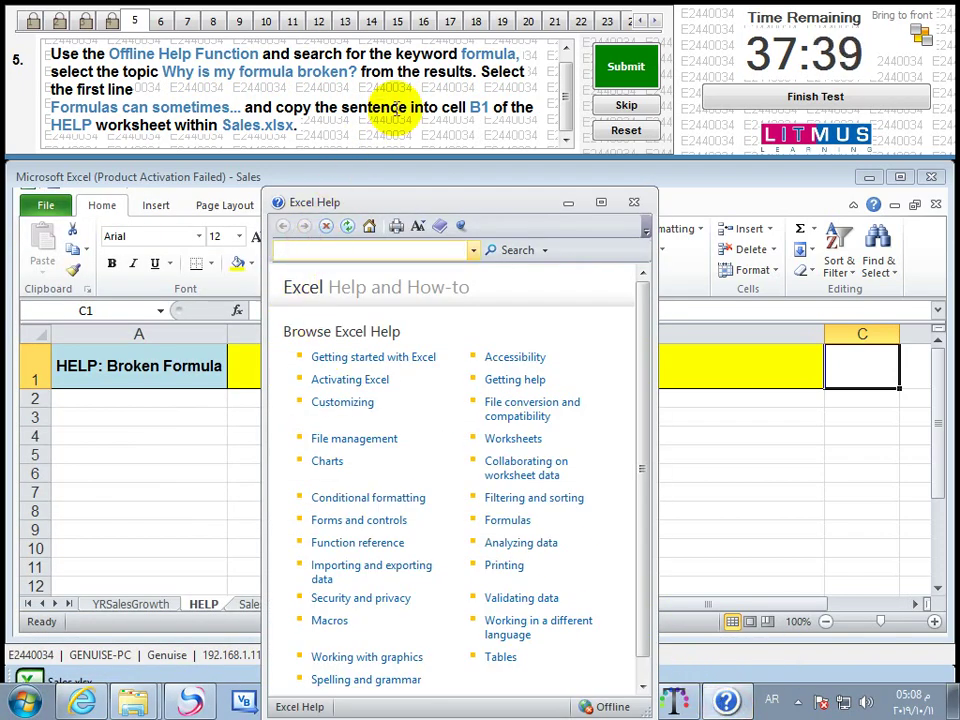
Search Excel Help for the keyword "formula" and open the topic "Why is my formula broken?"
{"action": "key", "text": "alt+shift"}
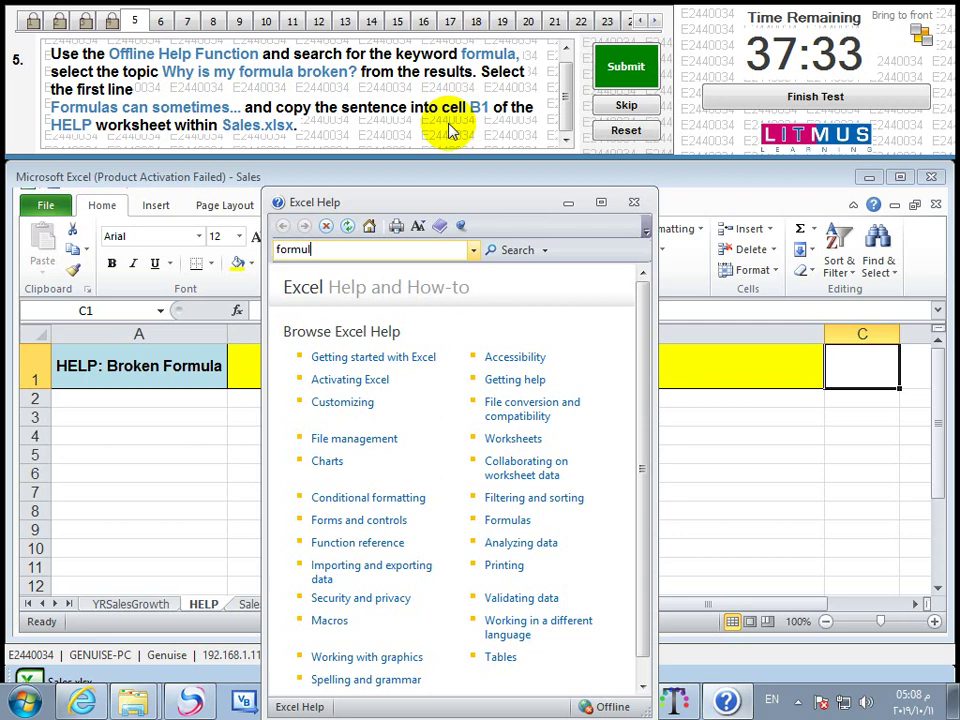
{"action": "left_click", "coordinate": [517, 251]}
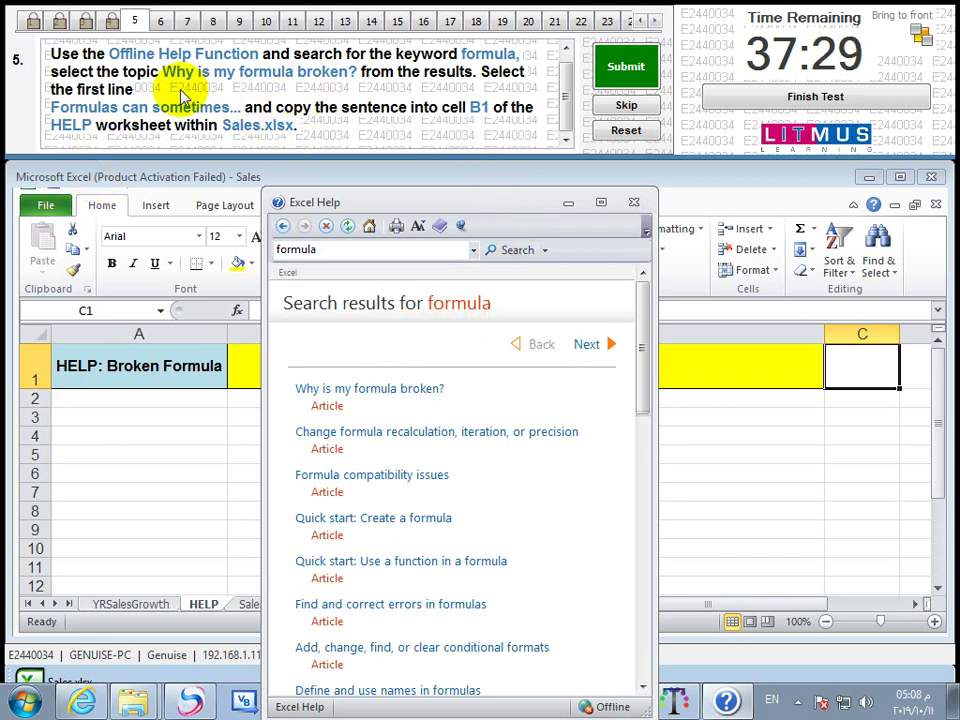
{"action": "left_click", "coordinate": [357, 391]}
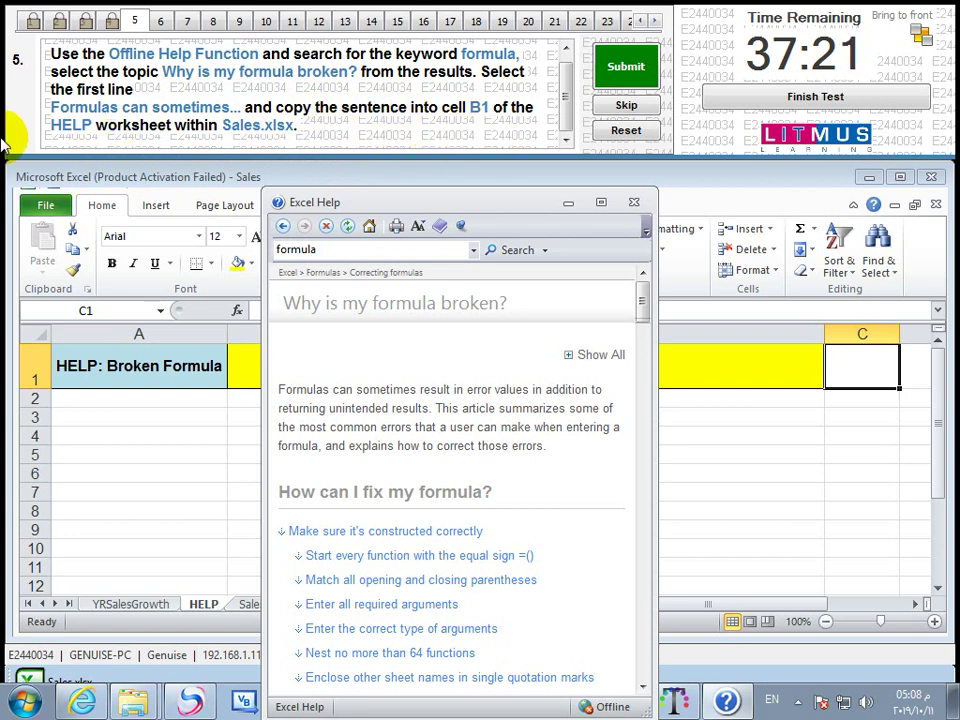
Copy the help article's opening paragraph starting "Formulas can sometimes", close Excel Help, and paste the text into cell B1 of the HELP worksheet
{"action": "triple_click", "coordinate": [283, 394]}
{"action": "right_click", "coordinate": [285, 400]}
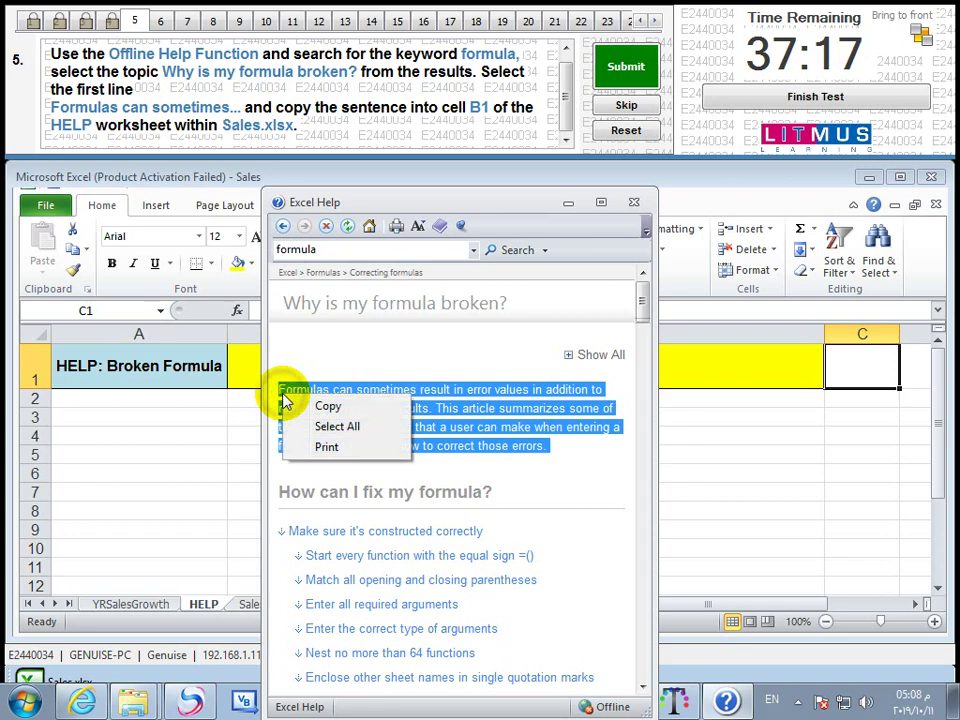
{"action": "left_click", "coordinate": [318, 406]}
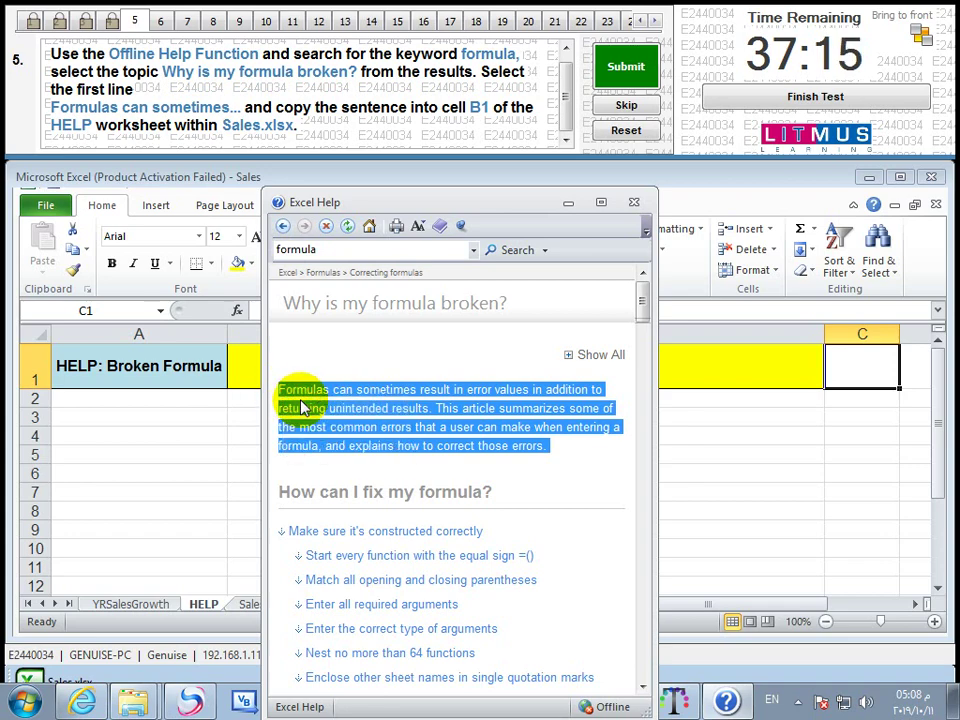
{"action": "left_click", "coordinate": [634, 204]}
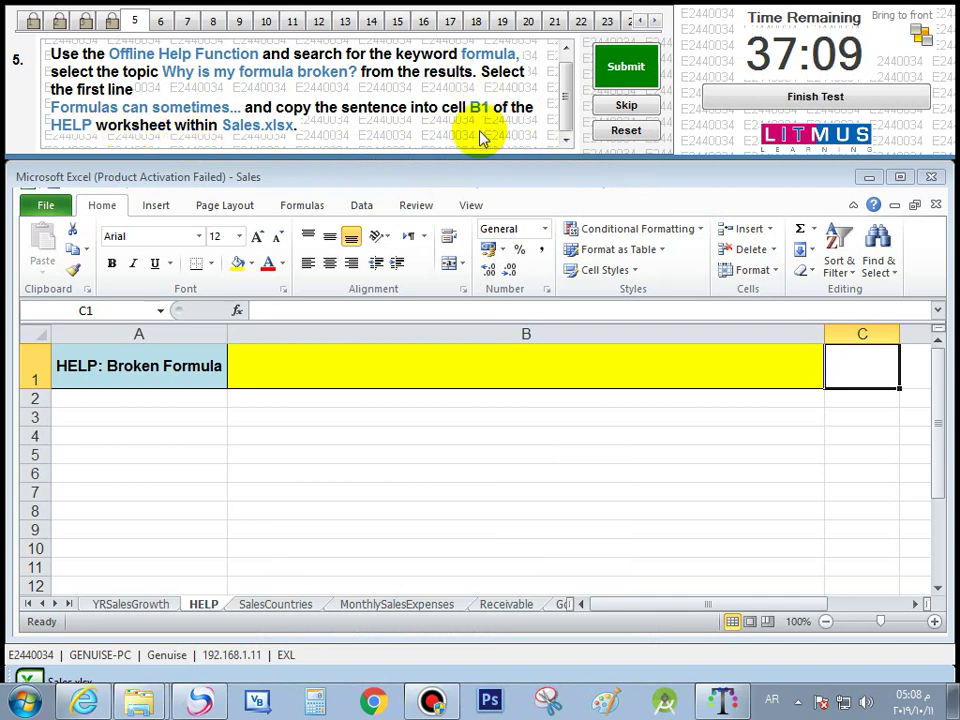
{"action": "left_click", "coordinate": [588, 360]}
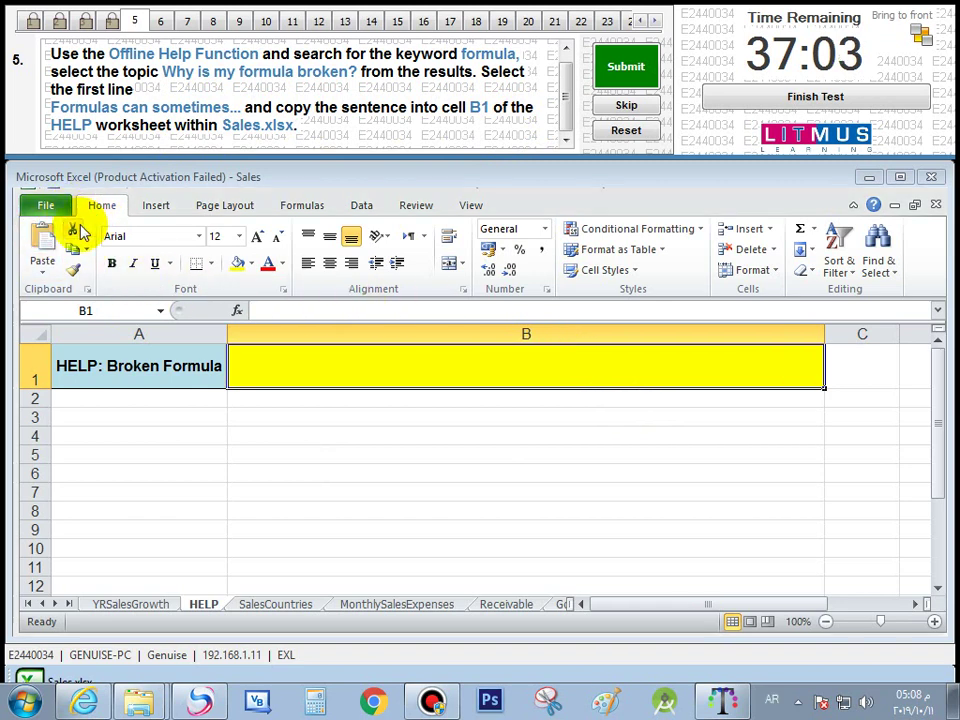
{"action": "left_click", "coordinate": [60, 252]}
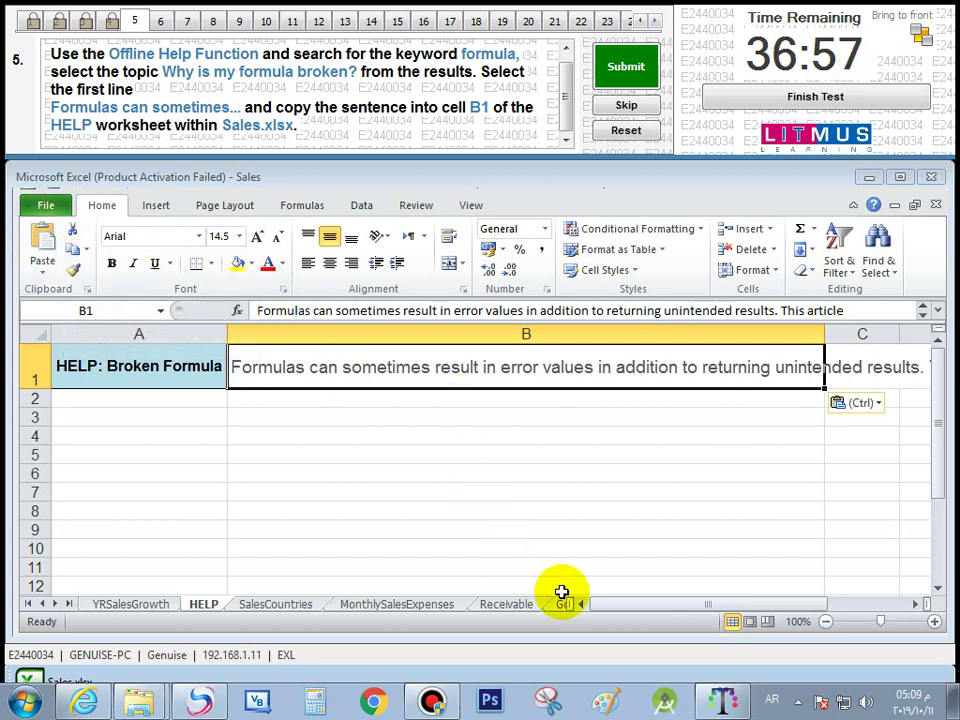
Submit the answer to question 5 and confirm the submission
{"action": "mouse_move", "coordinate": [655, 607]}
{"action": "left_mouse_down"}
{"action": "mouse_move", "coordinate": [727, 617]}
{"action": "mouse_move", "coordinate": [650, 606]}
{"action": "left_mouse_up"}
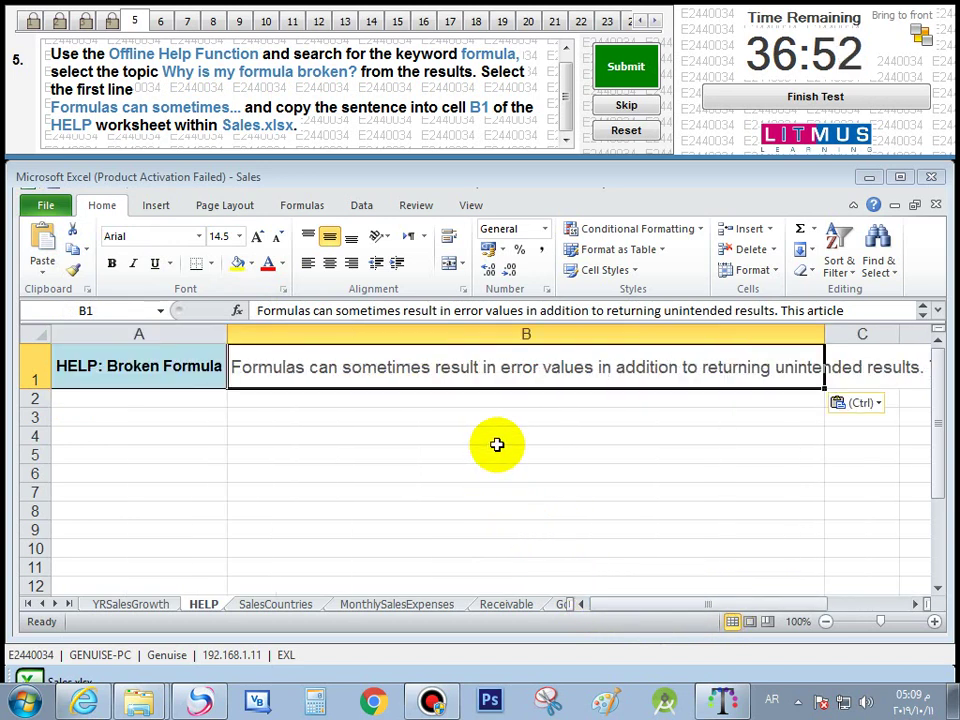
{"action": "left_click", "coordinate": [607, 74]}
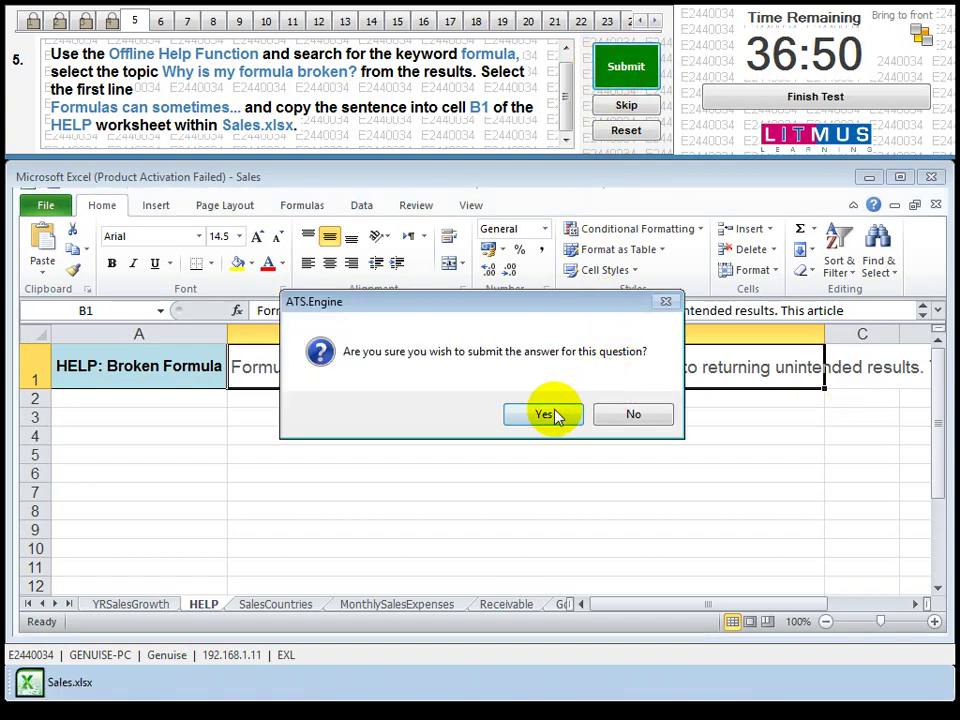
{"action": "left_click", "coordinate": [545, 414]}
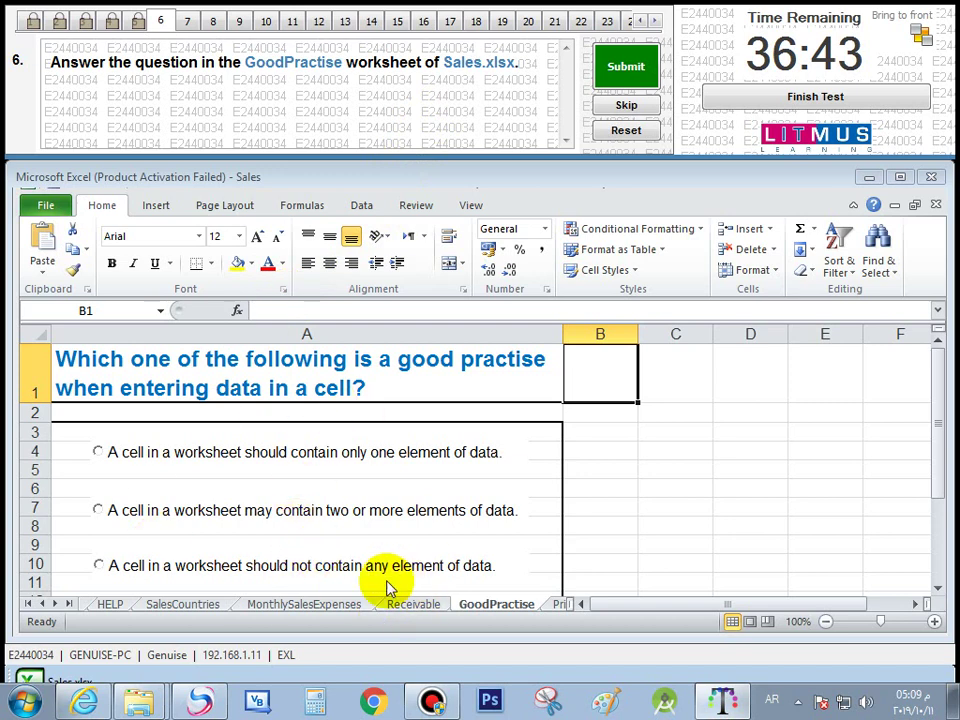
Choose "A cell in a worksheet should contain only one element of data." in the GoodPractise worksheet, and submit and confirm question 6
{"action": "left_click_drag", "start_coordinate": [936, 400], "coordinate": [938, 405]}
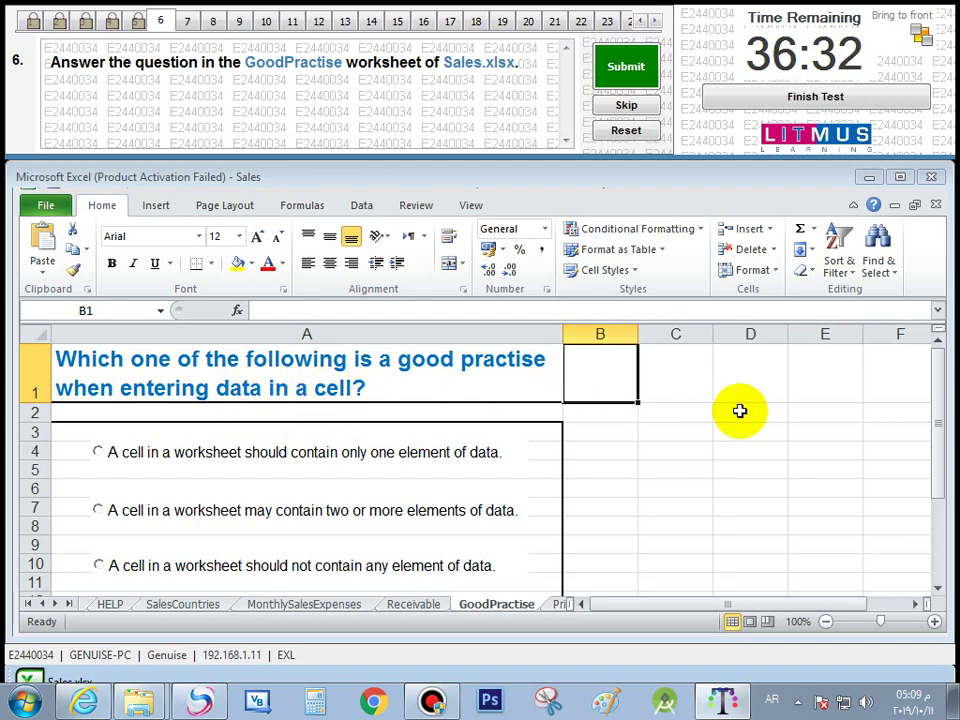
{"action": "left_click_drag", "start_coordinate": [936, 443], "coordinate": [943, 460]}
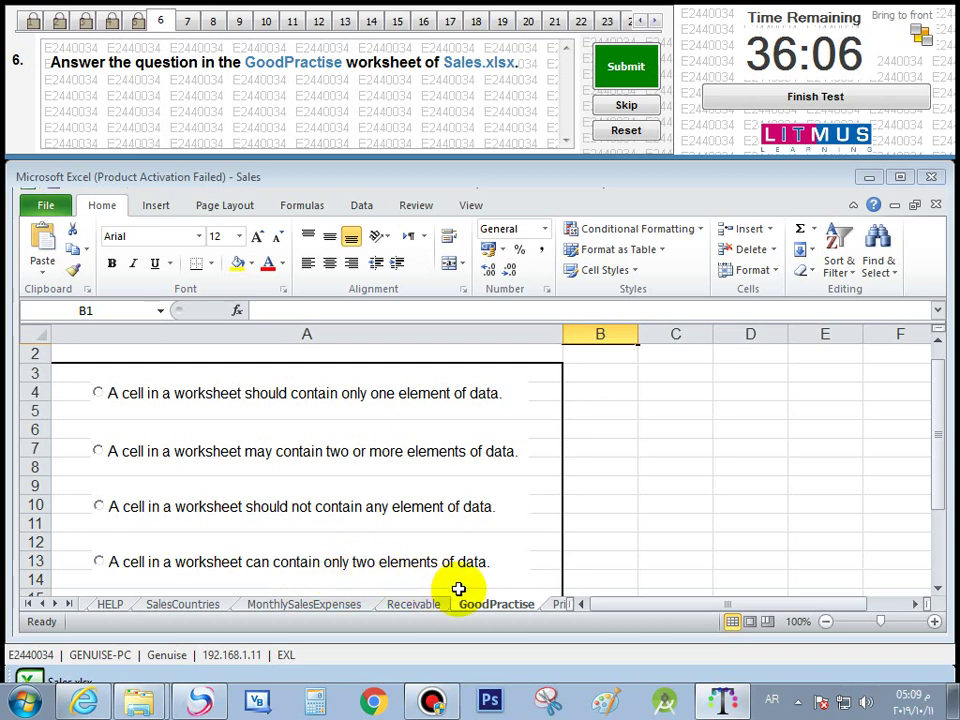
{"action": "left_click", "coordinate": [600, 394]}
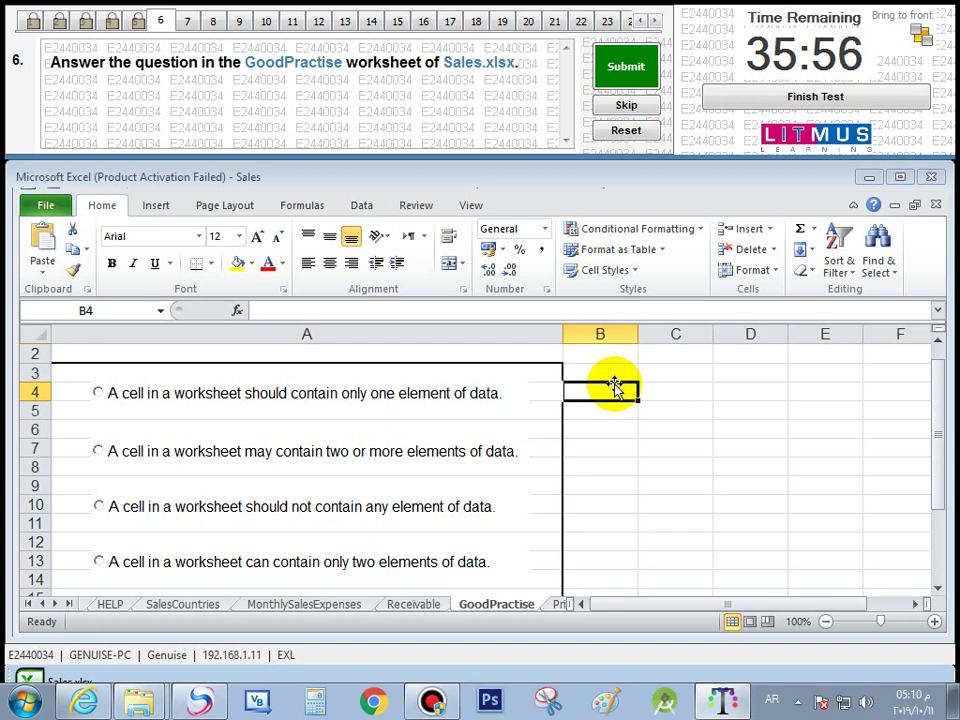
{"action": "left_click", "coordinate": [140, 400]}
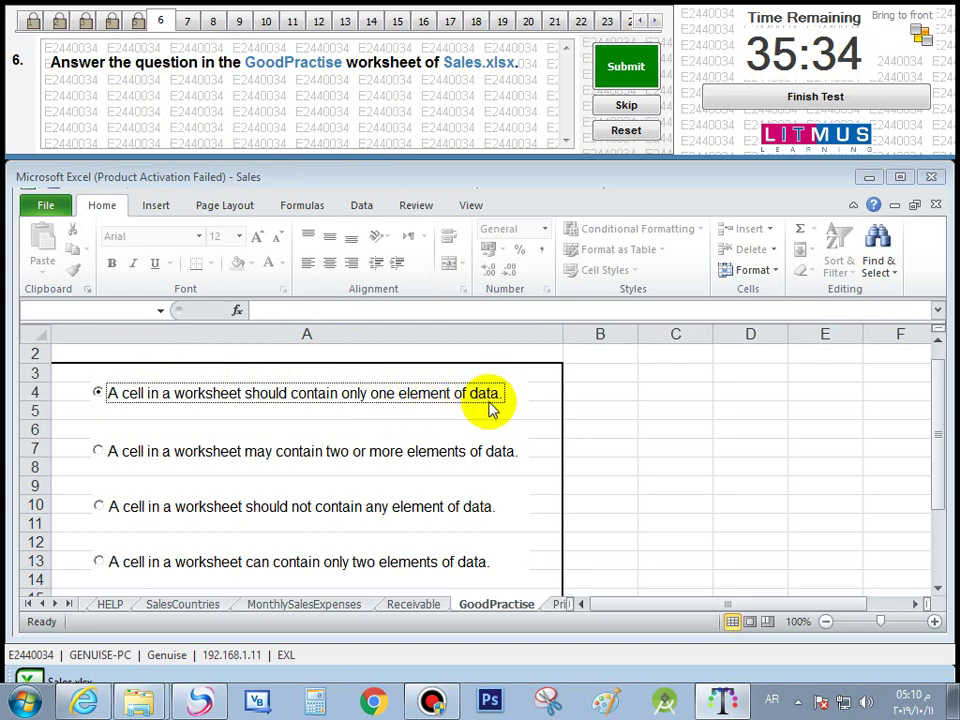
{"action": "left_click", "coordinate": [624, 72]}
{"action": "left_click", "coordinate": [541, 416]}
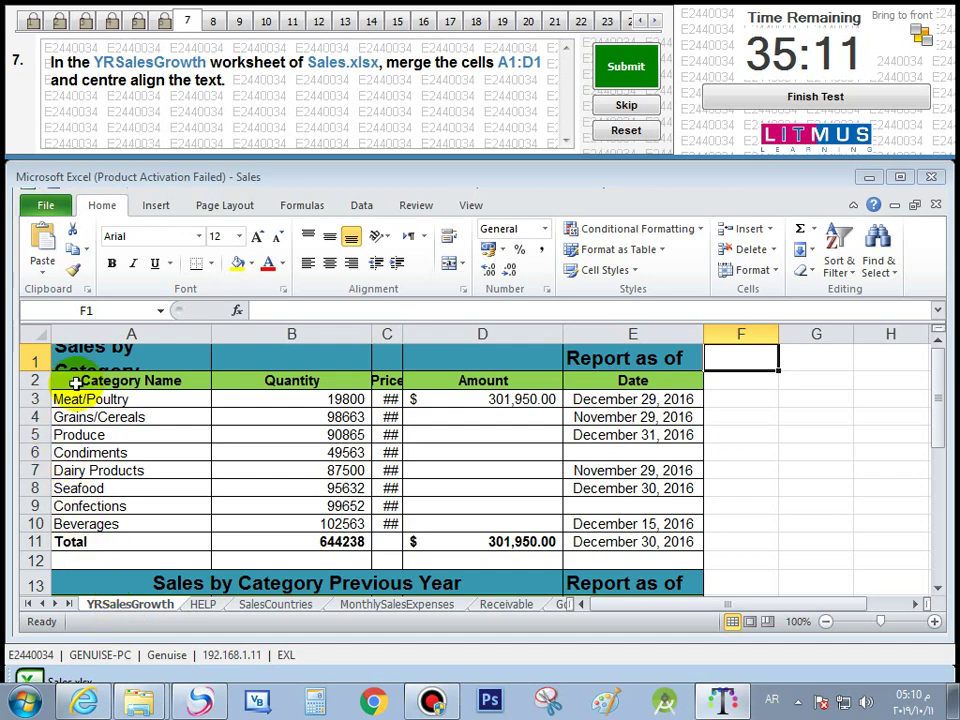
Merge cells A1:D1 of the YRSalesGrowth worksheet and centre their text with Merge & Center
{"action": "left_click_drag", "start_coordinate": [88, 357], "coordinate": [535, 335]}
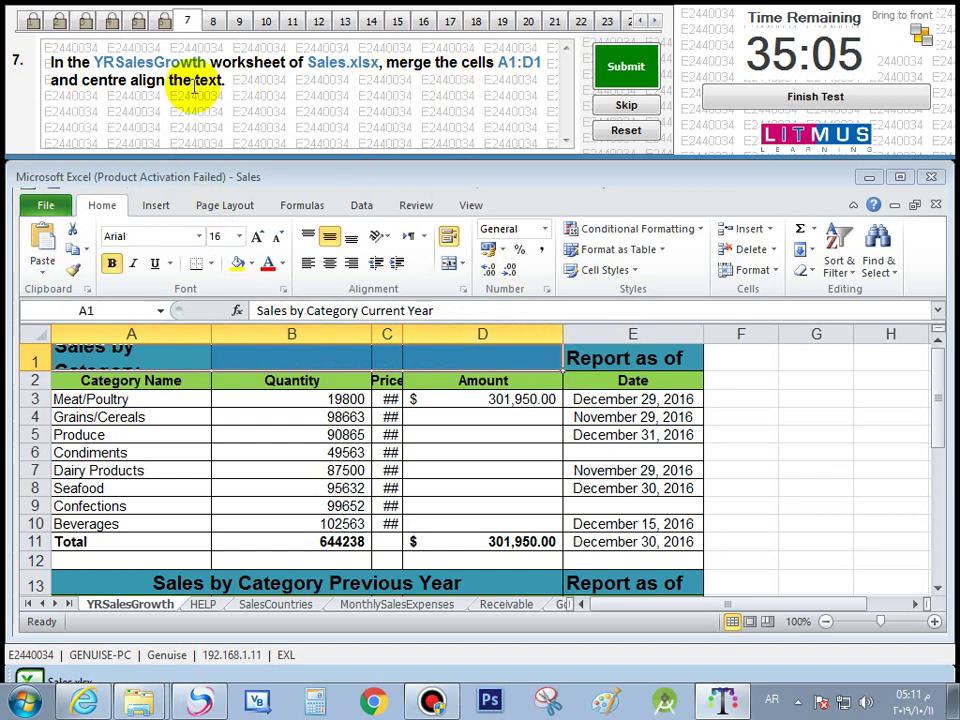
{"action": "left_click", "coordinate": [463, 265]}
{"action": "left_click", "coordinate": [549, 286]}
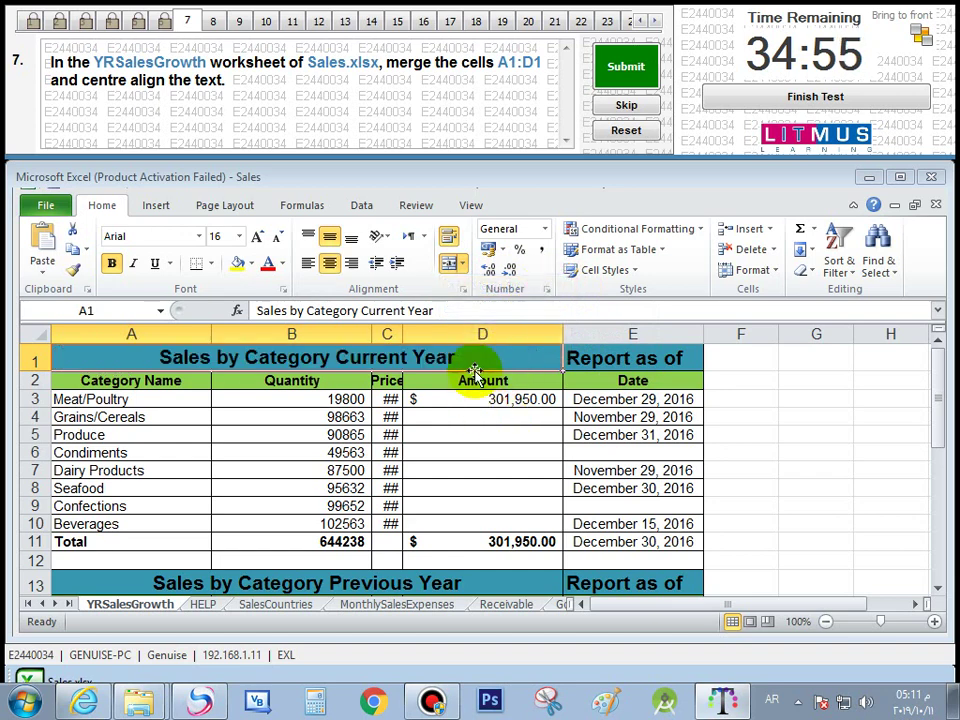
Remove the merge from A1:D1 and reapply Merge & Center to the same cells
{"action": "left_click", "coordinate": [461, 263]}
{"action": "left_click", "coordinate": [506, 288]}
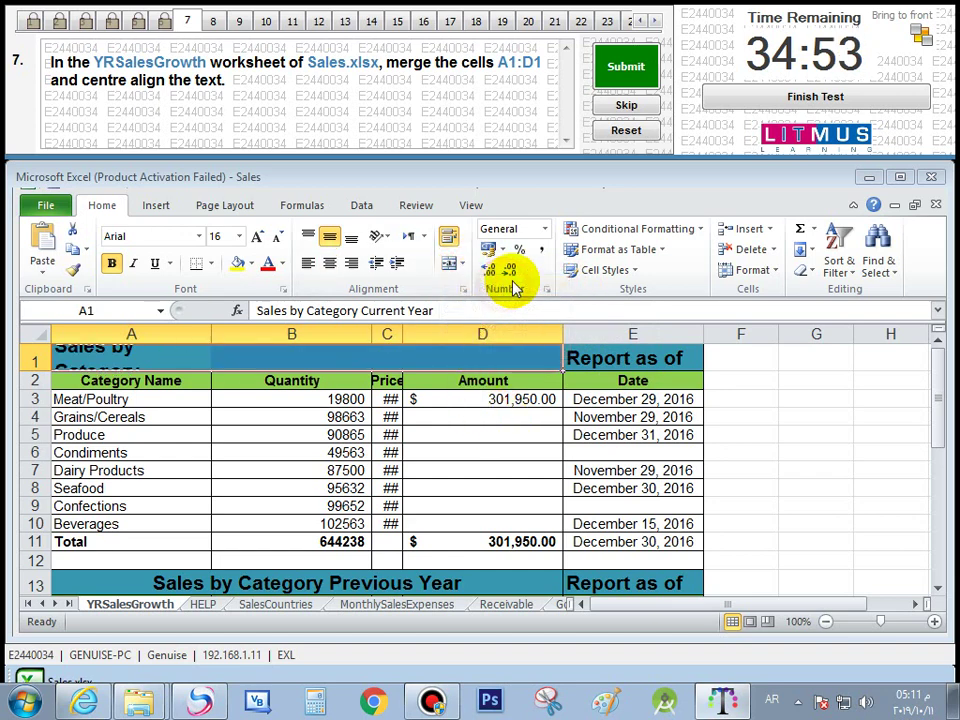
{"action": "left_click", "coordinate": [461, 263]}
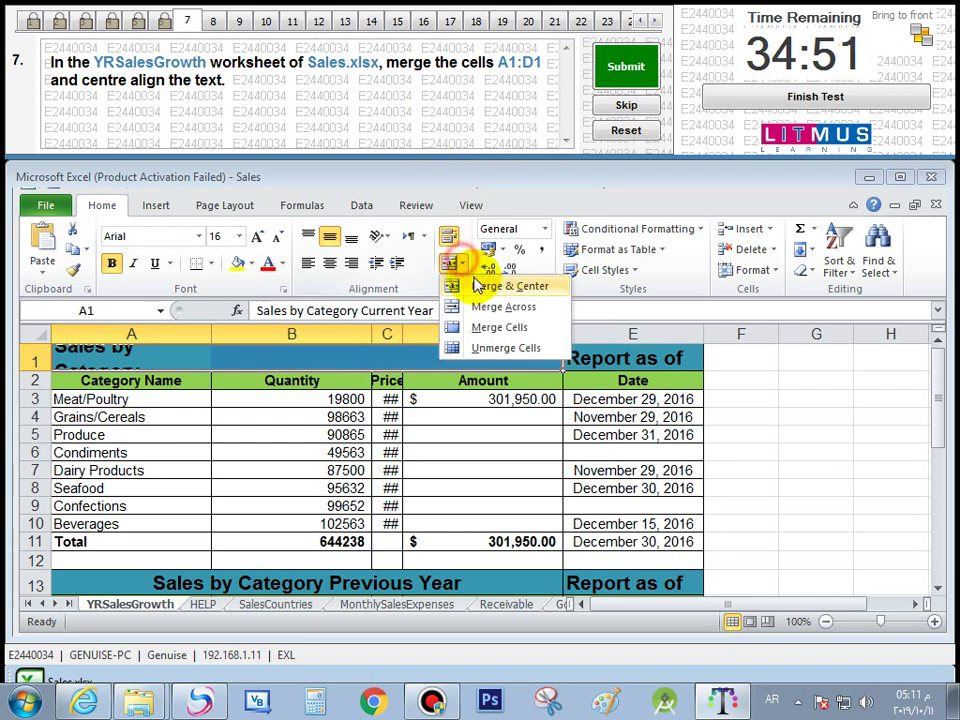
{"action": "left_click", "coordinate": [465, 284]}
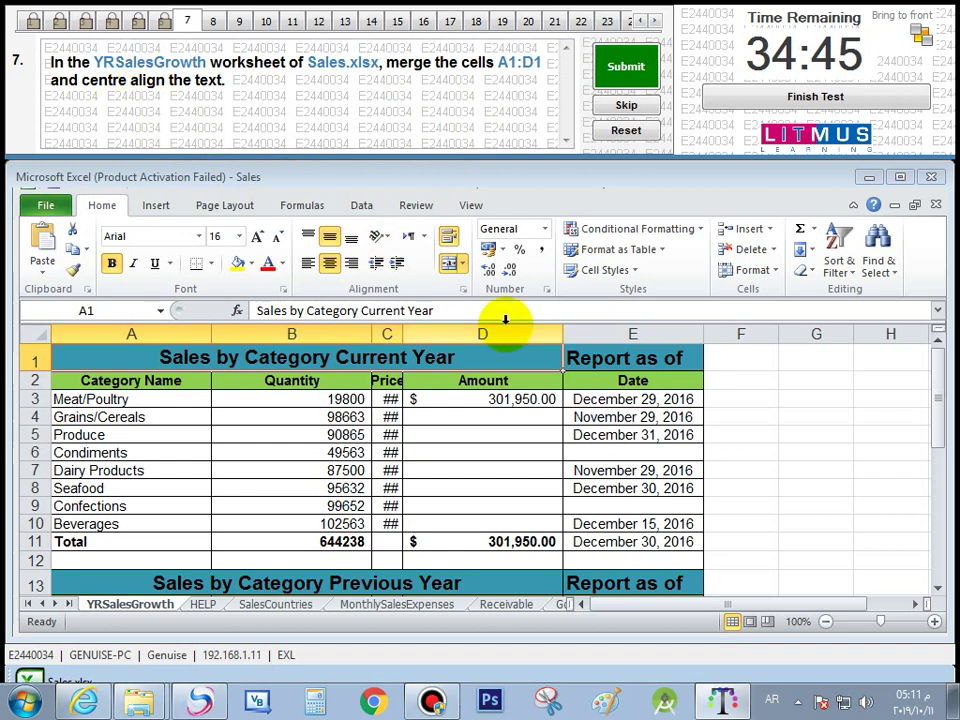
Submit the answer to question 7 and confirm the submission
{"action": "left_click", "coordinate": [462, 265]}
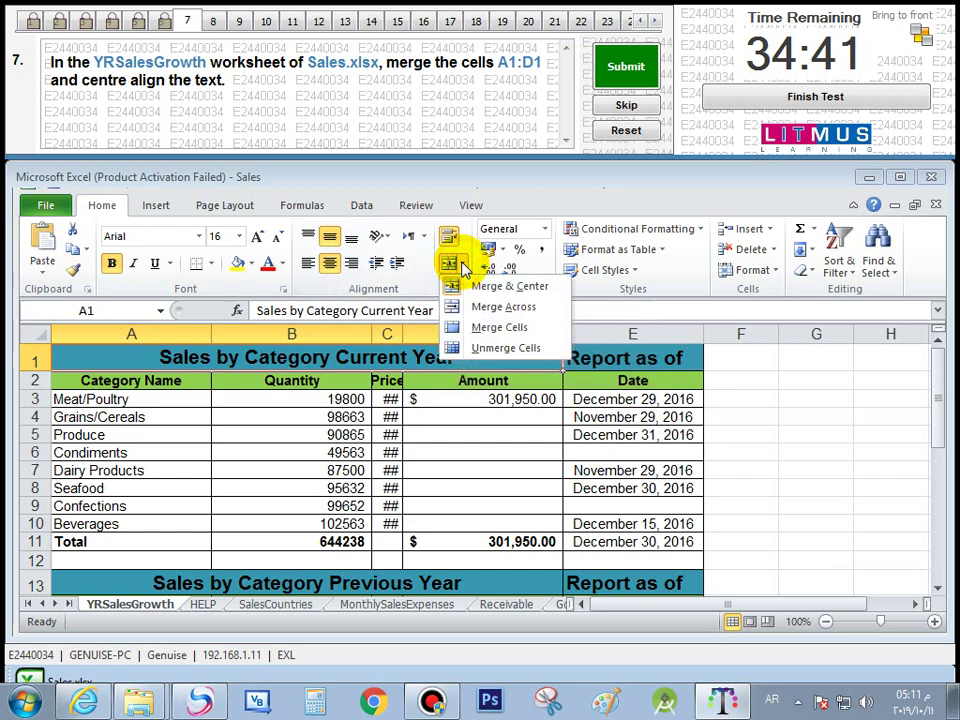
{"action": "left_click", "coordinate": [489, 111]}
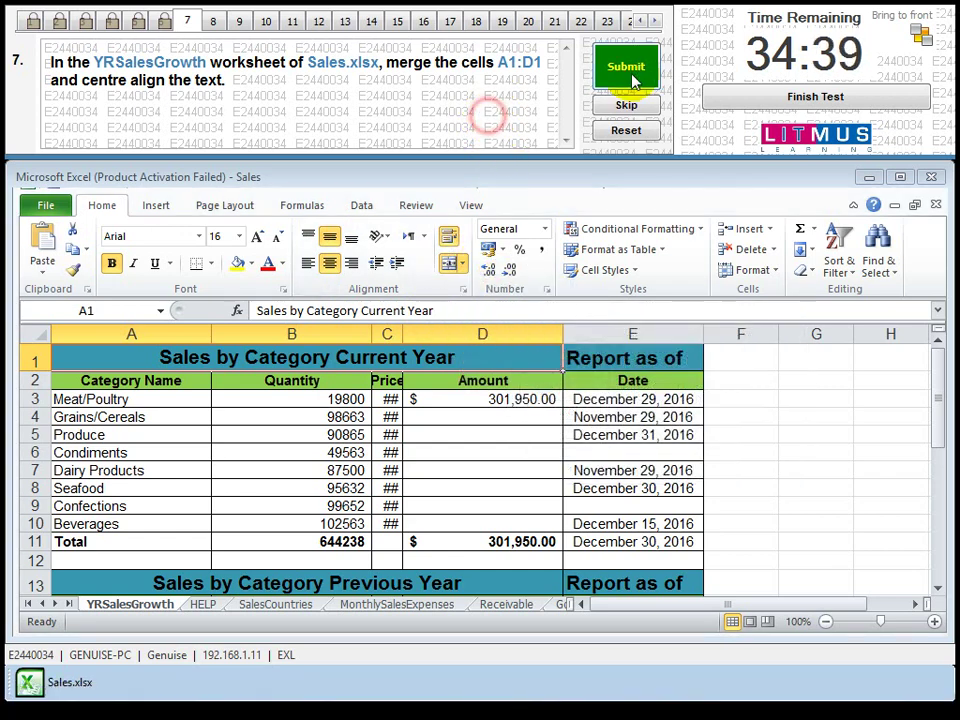
{"action": "left_click", "coordinate": [626, 70]}
{"action": "left_click", "coordinate": [567, 418]}
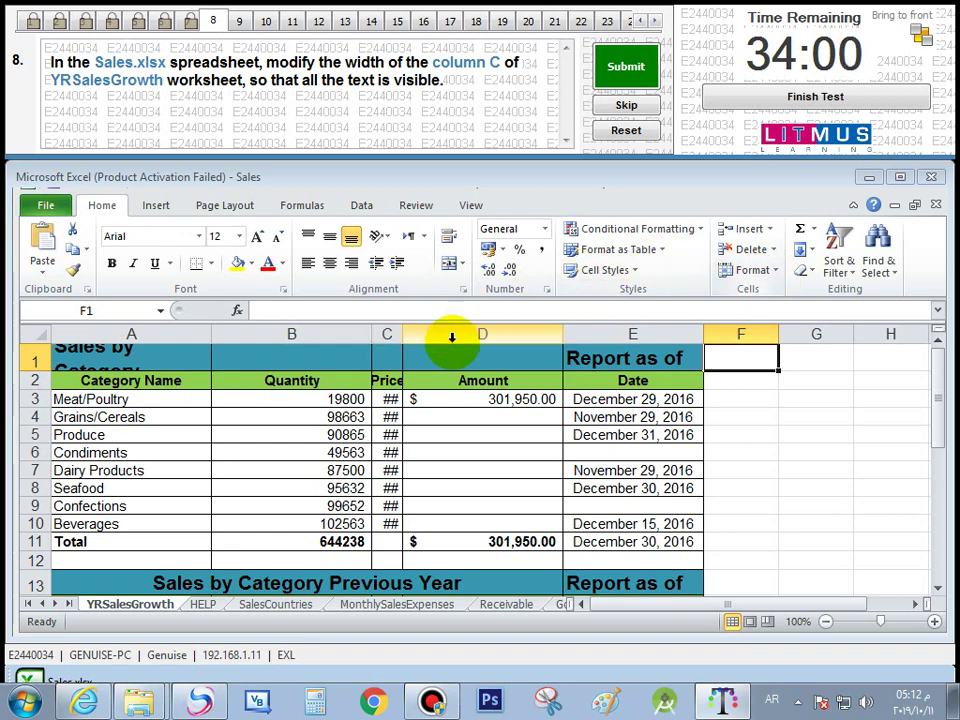
Fit the width of column C in the YRSalesGrowth worksheet to its contents
{"action": "left_click", "coordinate": [386, 333]}
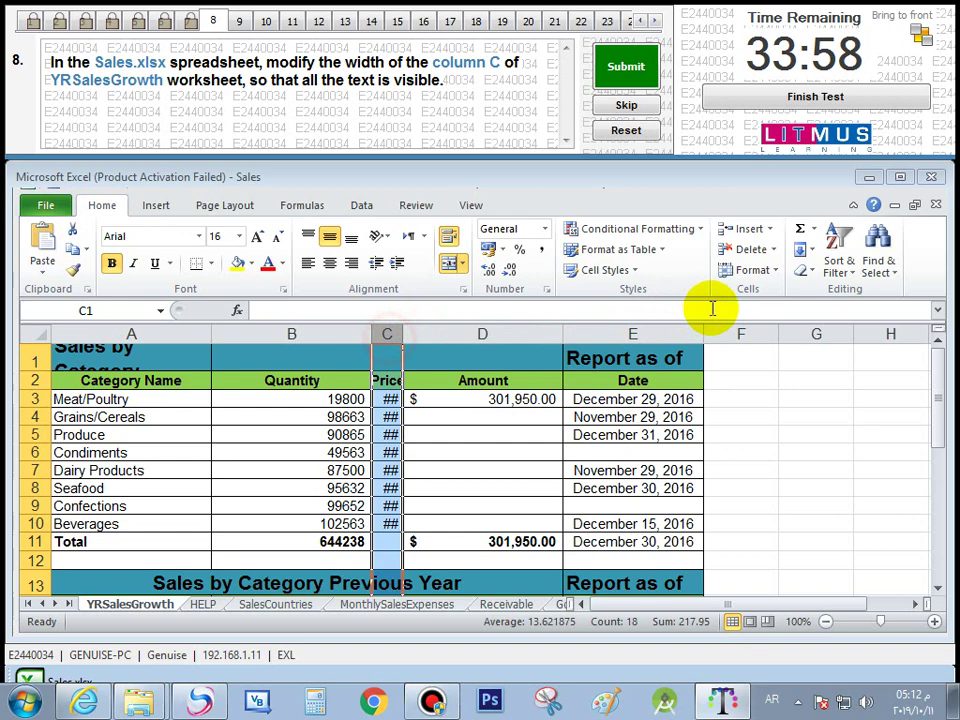
{"action": "left_click", "coordinate": [766, 272]}
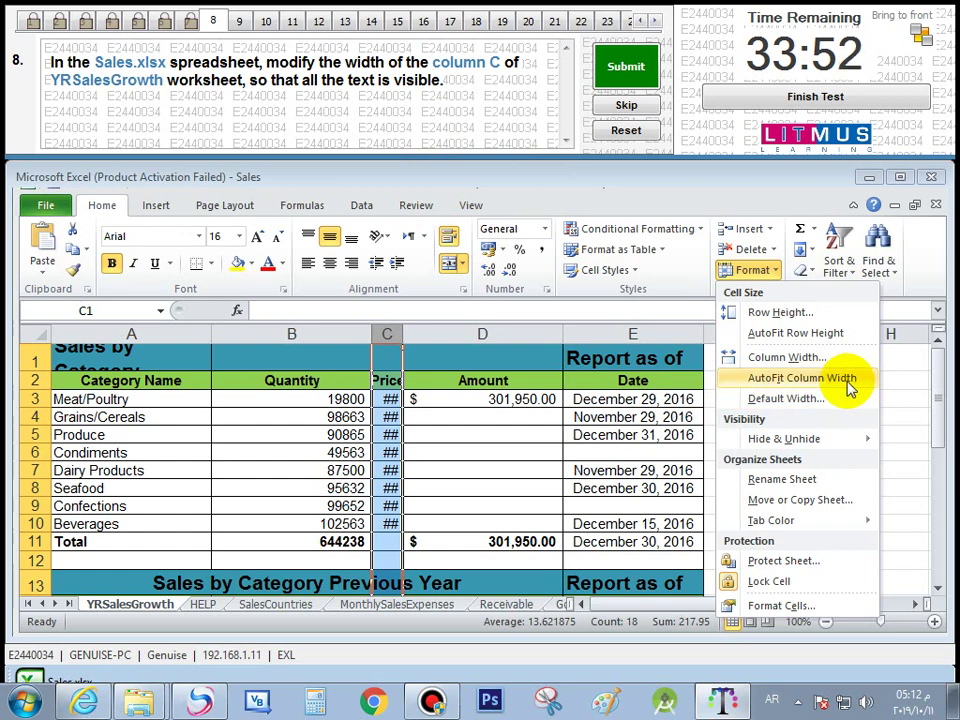
{"action": "left_click", "coordinate": [439, 326]}
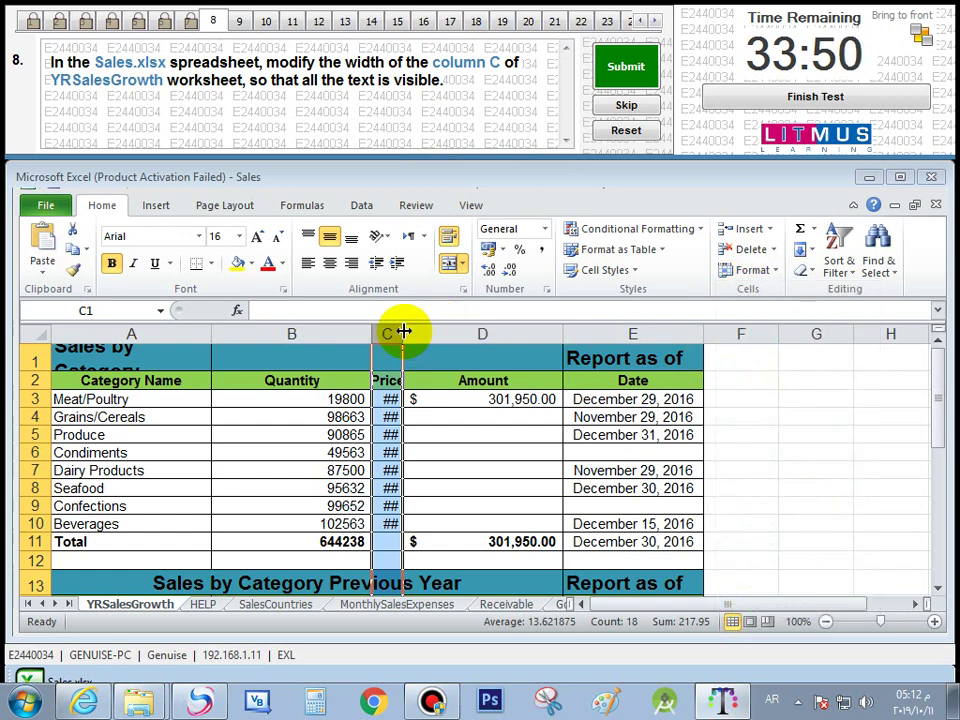
{"action": "double_click", "coordinate": [403, 330]}
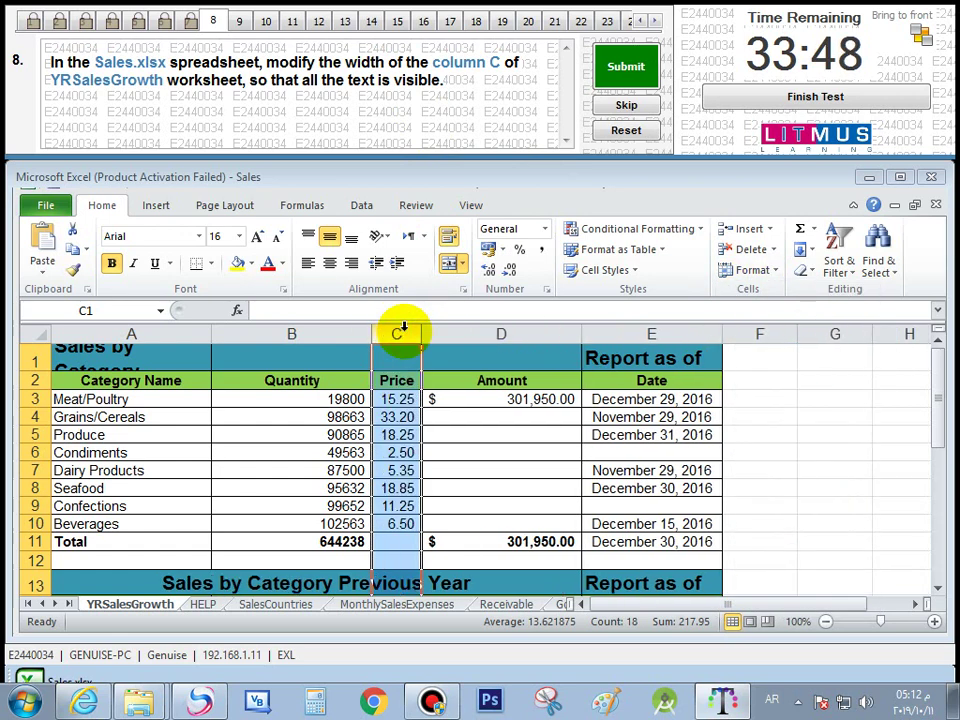
{"action": "mouse_move", "coordinate": [421, 333]}
{"action": "left_mouse_down"}
{"action": "mouse_move", "coordinate": [456, 330]}
{"action": "mouse_move", "coordinate": [422, 326]}
{"action": "left_mouse_up"}
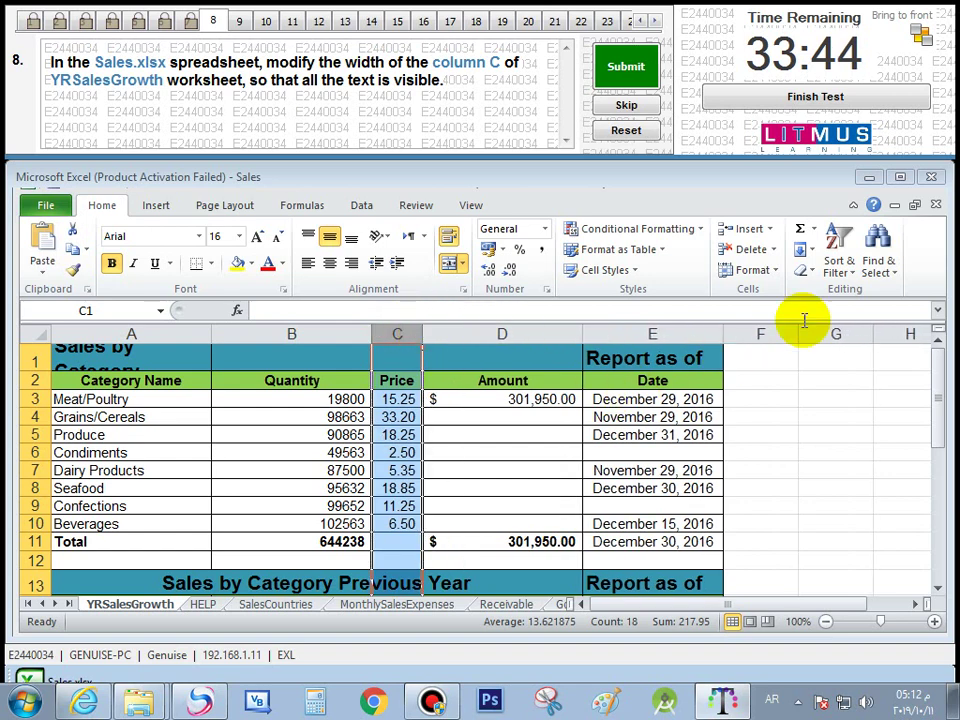
Widen column C of YRSalesGrowth slightly further, and submit and confirm question 8
{"action": "left_click", "coordinate": [781, 277]}
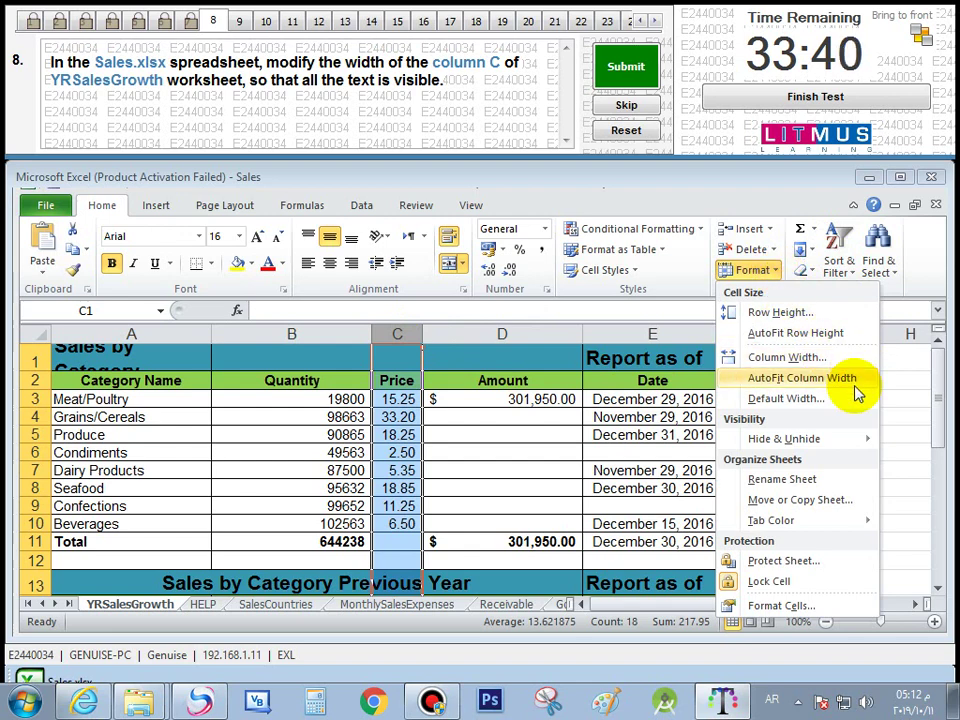
{"action": "left_click_drag", "start_coordinate": [427, 332], "coordinate": [437, 327]}
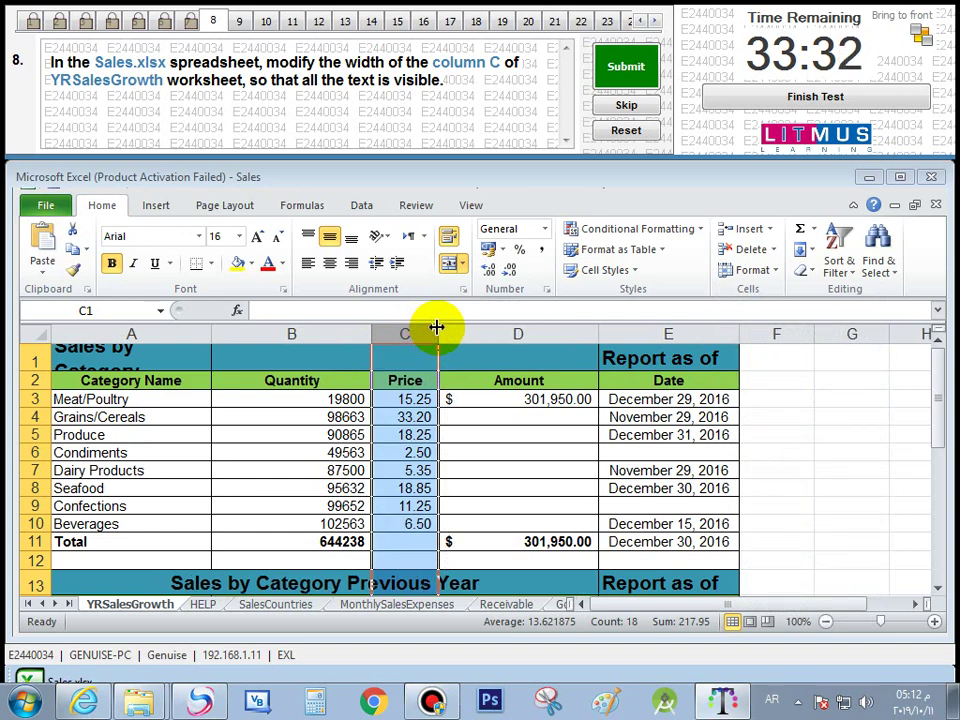
{"action": "left_click", "coordinate": [637, 80]}
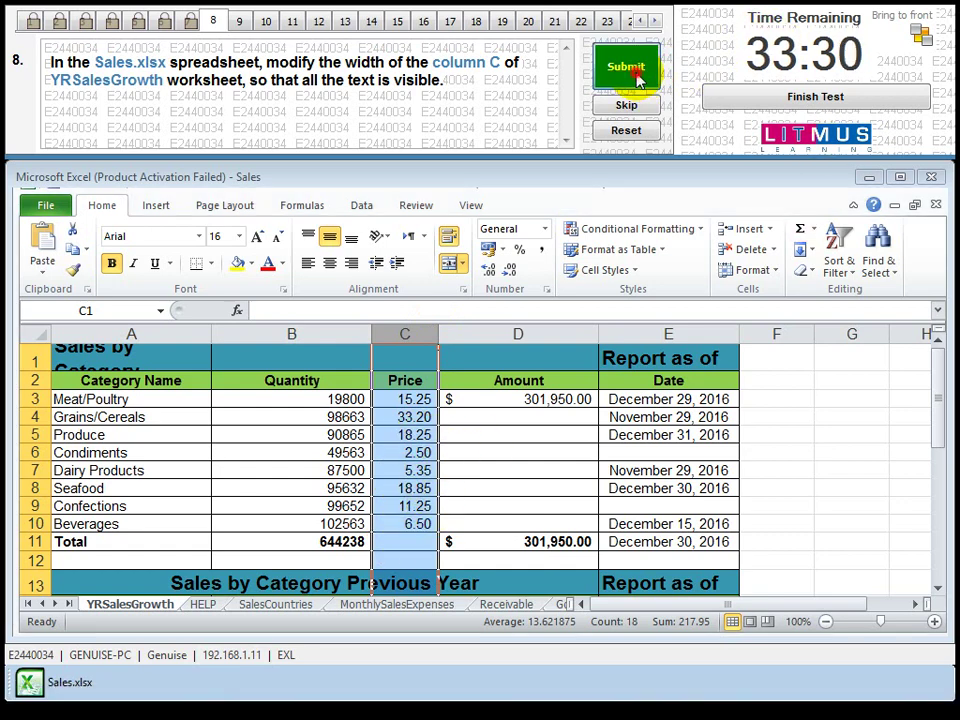
{"action": "left_click", "coordinate": [564, 418]}
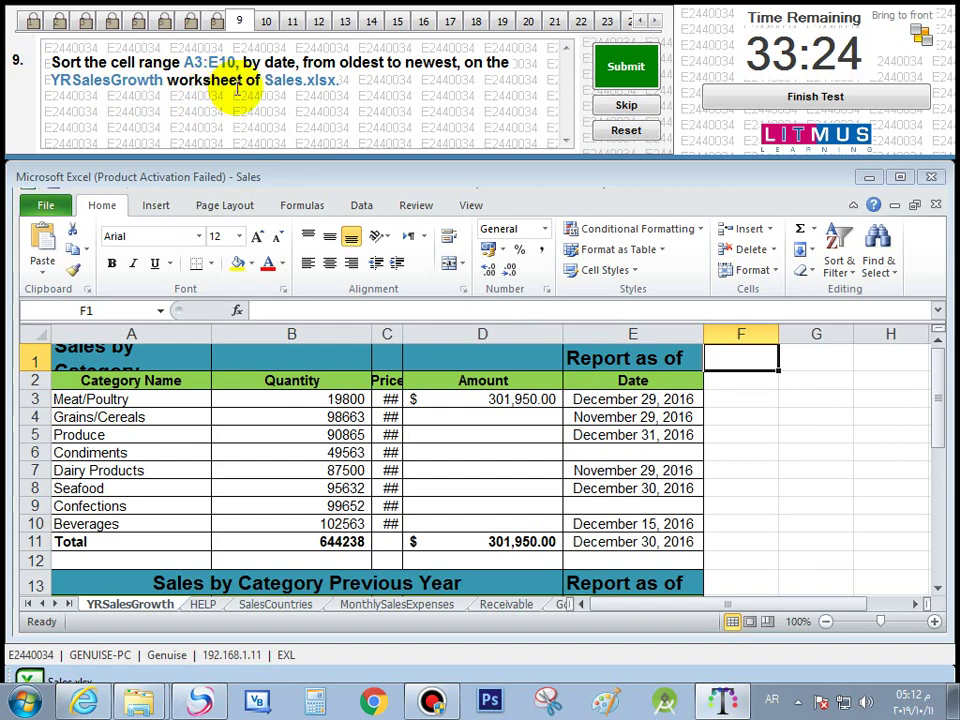
Select the range A3:E10 of YRSalesGrowth and open a custom sort for it
{"action": "left_click", "coordinate": [75, 401]}
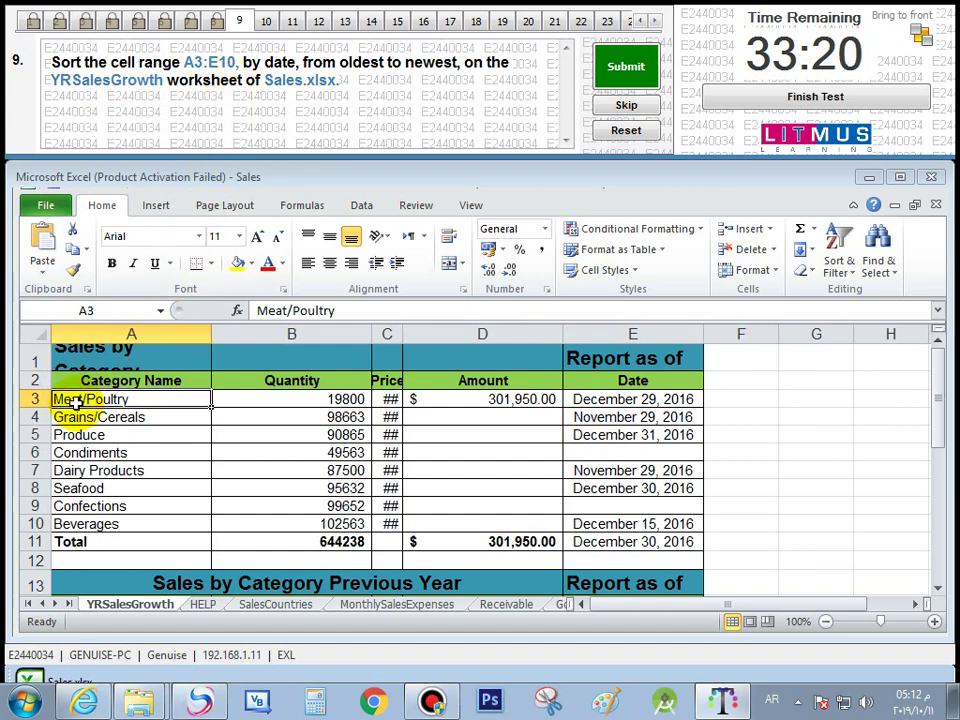
{"action": "left_click_drag", "start_coordinate": [98, 399], "coordinate": [643, 528]}
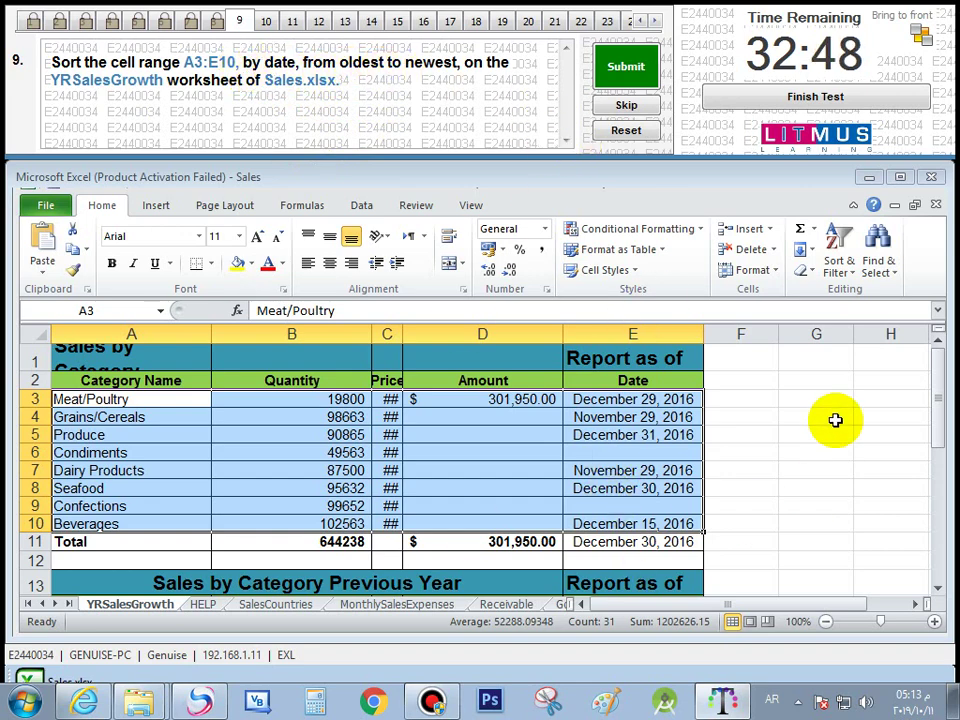
{"action": "left_click", "coordinate": [845, 272]}
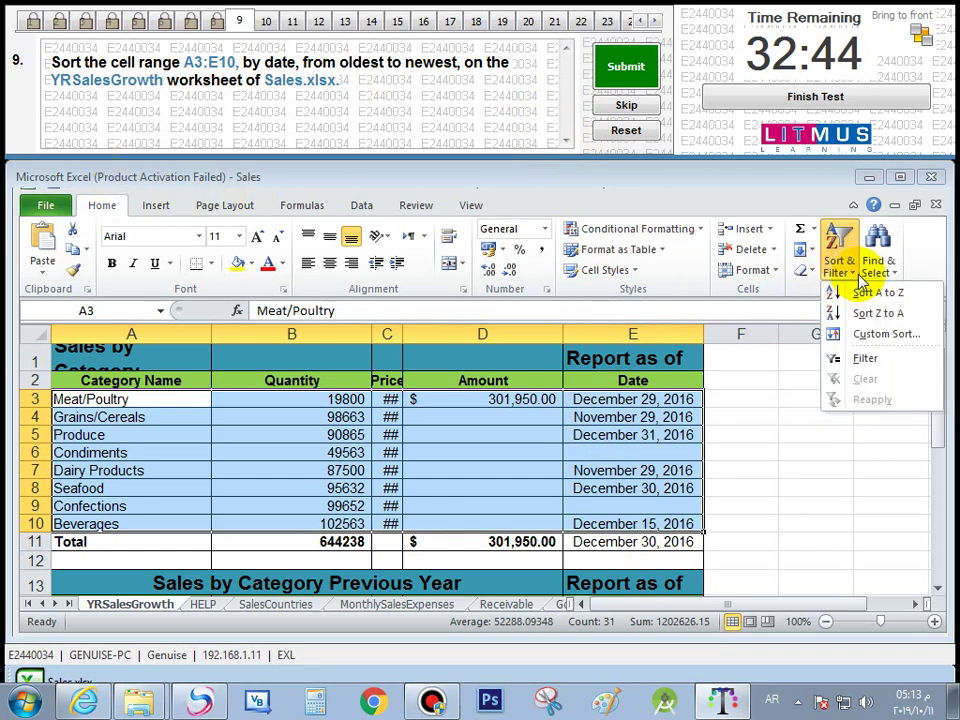
{"action": "left_click", "coordinate": [355, 205]}
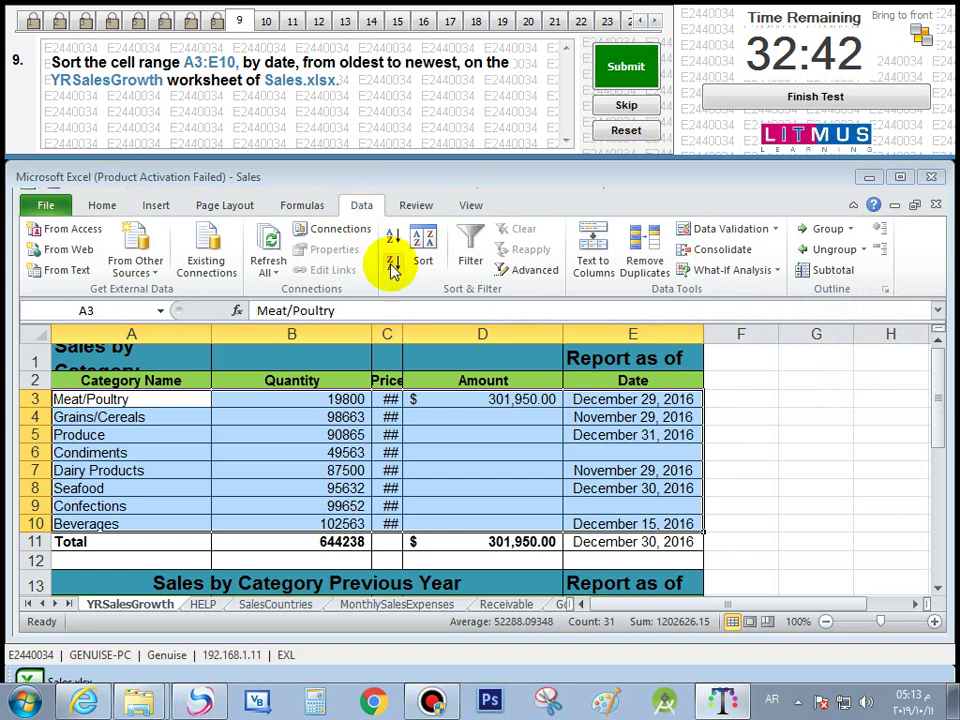
{"action": "left_click", "coordinate": [106, 206]}
{"action": "left_click", "coordinate": [849, 272]}
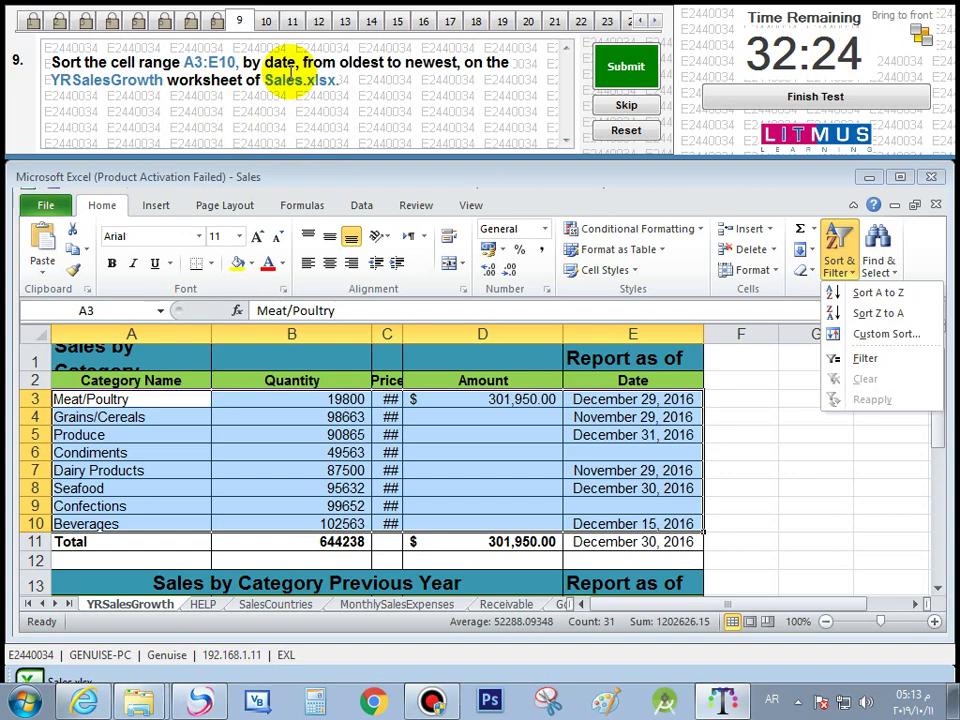
{"action": "left_click", "coordinate": [922, 340]}
{"action": "left_click_drag", "start_coordinate": [625, 380], "coordinate": [649, 332]}
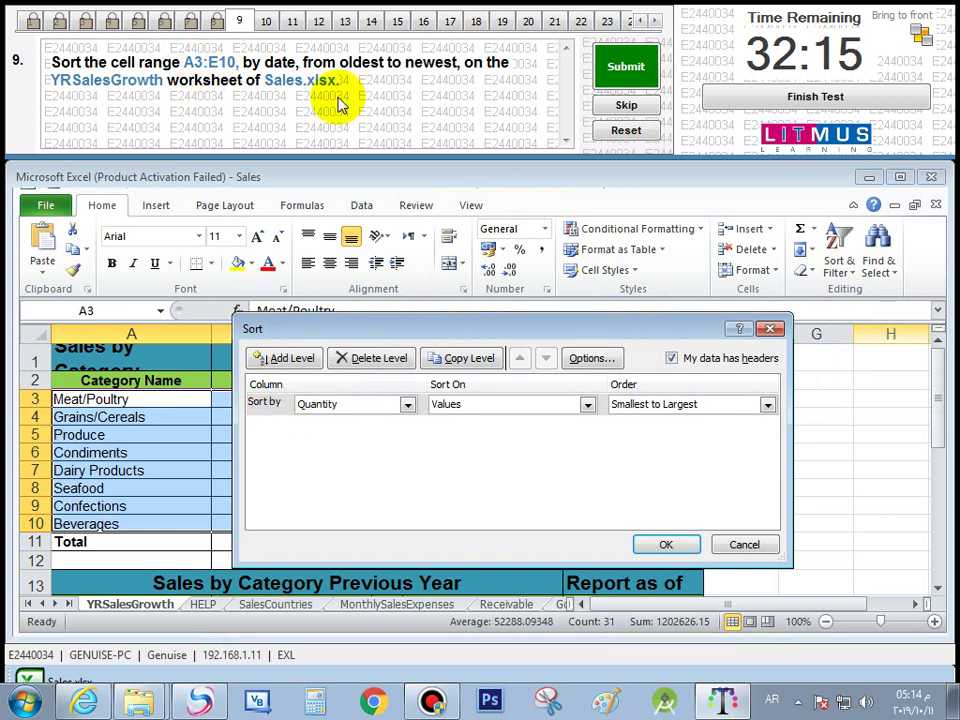
Set the custom sort to sort by Date in Oldest to Newest order
{"action": "left_click", "coordinate": [406, 405]}
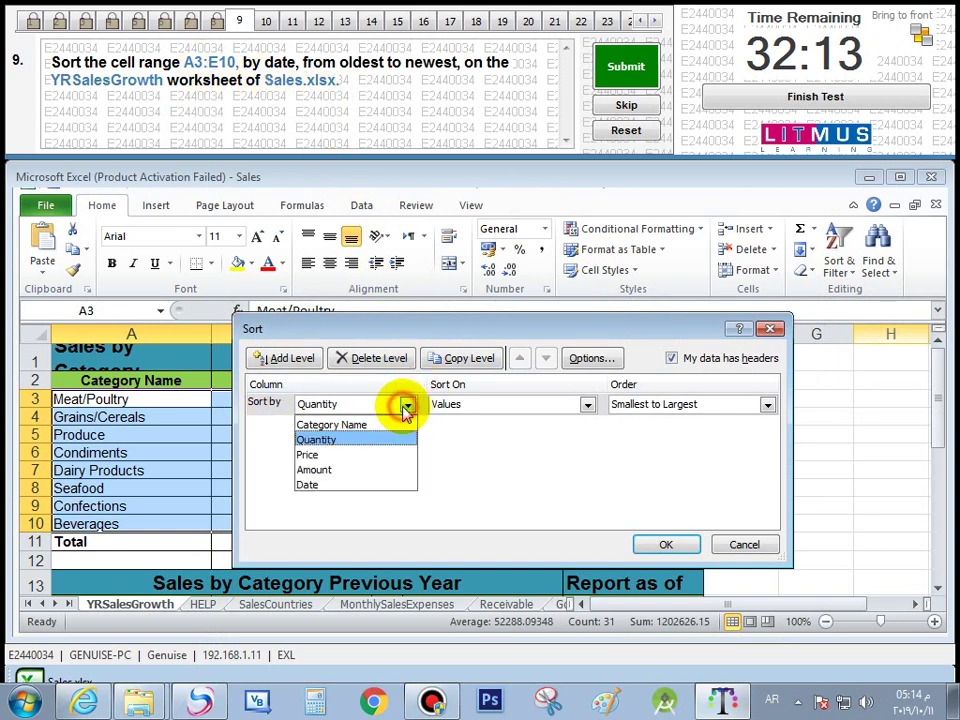
{"action": "left_click", "coordinate": [373, 484]}
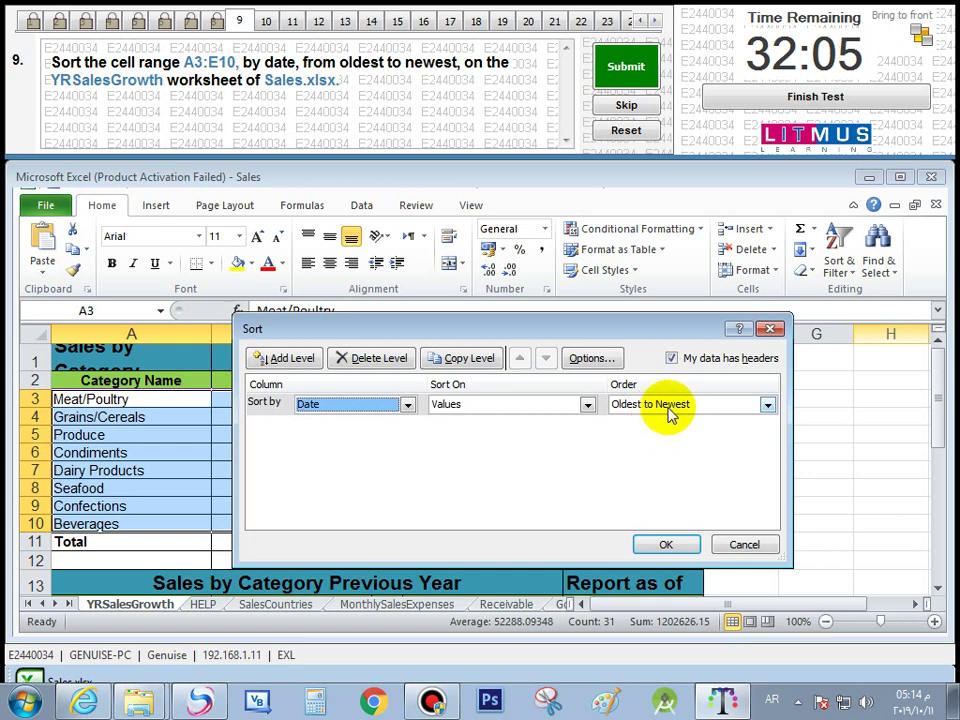
{"action": "left_click", "coordinate": [767, 404]}
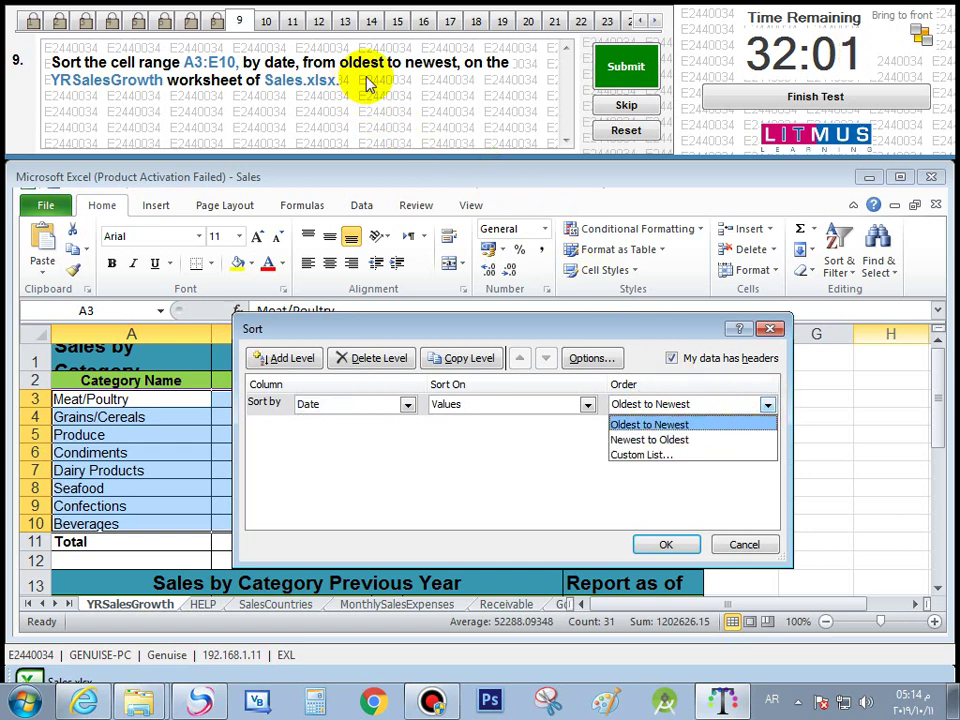
{"action": "left_click", "coordinate": [650, 424]}
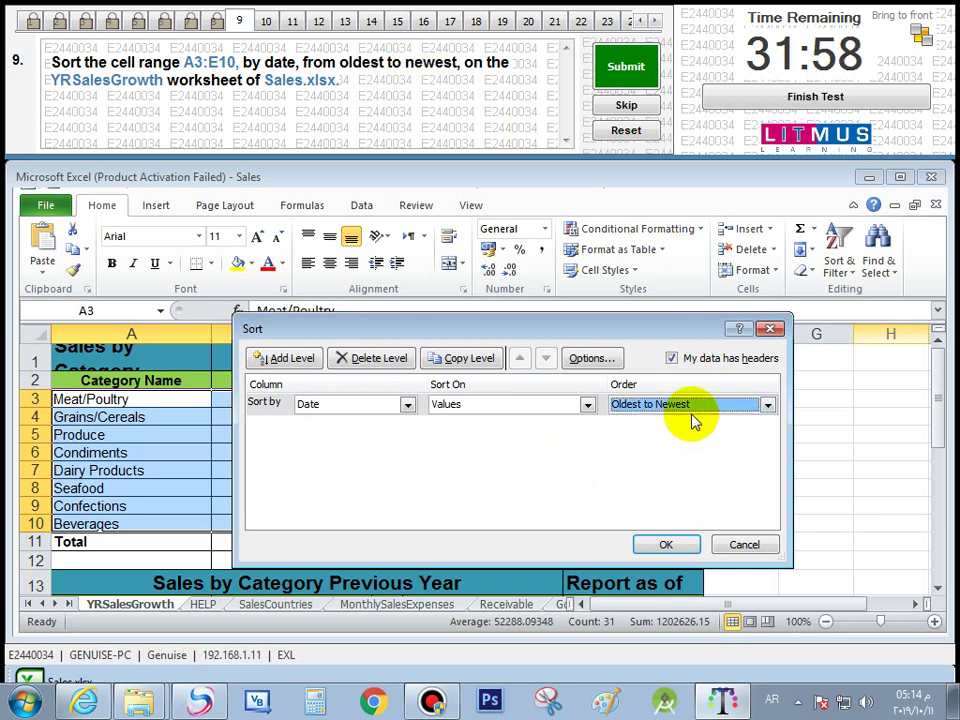
{"action": "left_click", "coordinate": [766, 405]}
{"action": "left_click", "coordinate": [517, 475]}
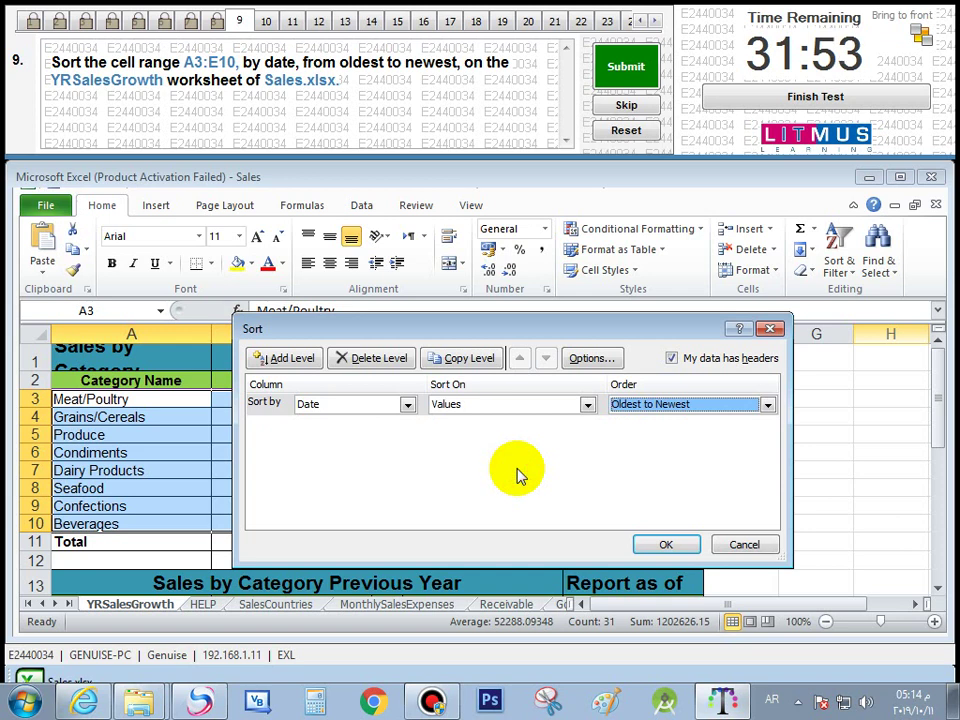
Switch the sort column to Price to view its order options, and set it back to Date
{"action": "left_click", "coordinate": [405, 403]}
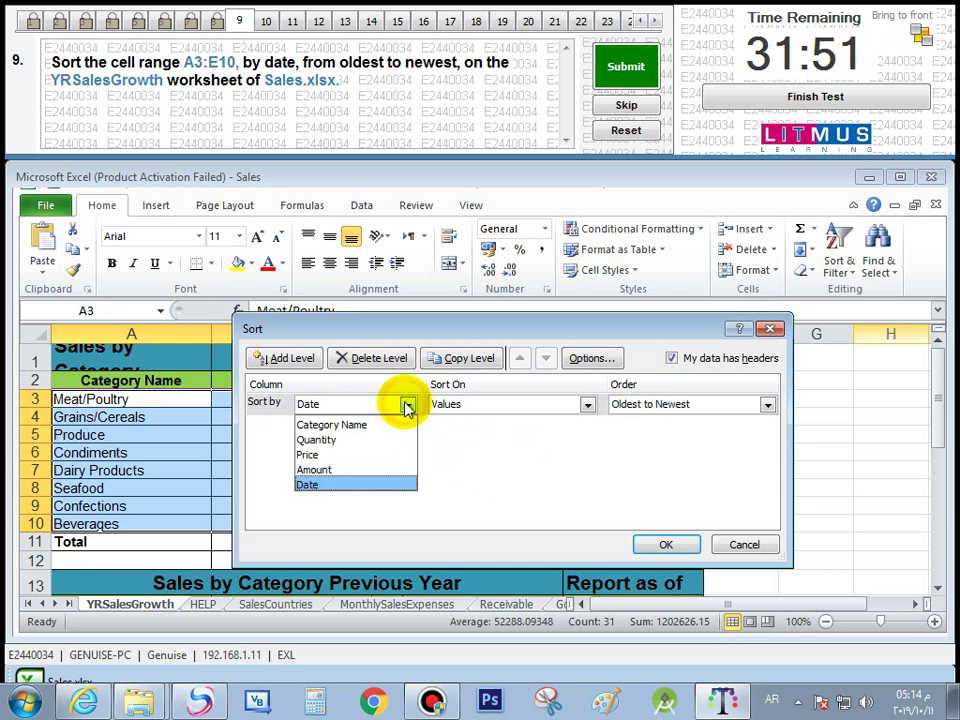
{"action": "left_click", "coordinate": [395, 458]}
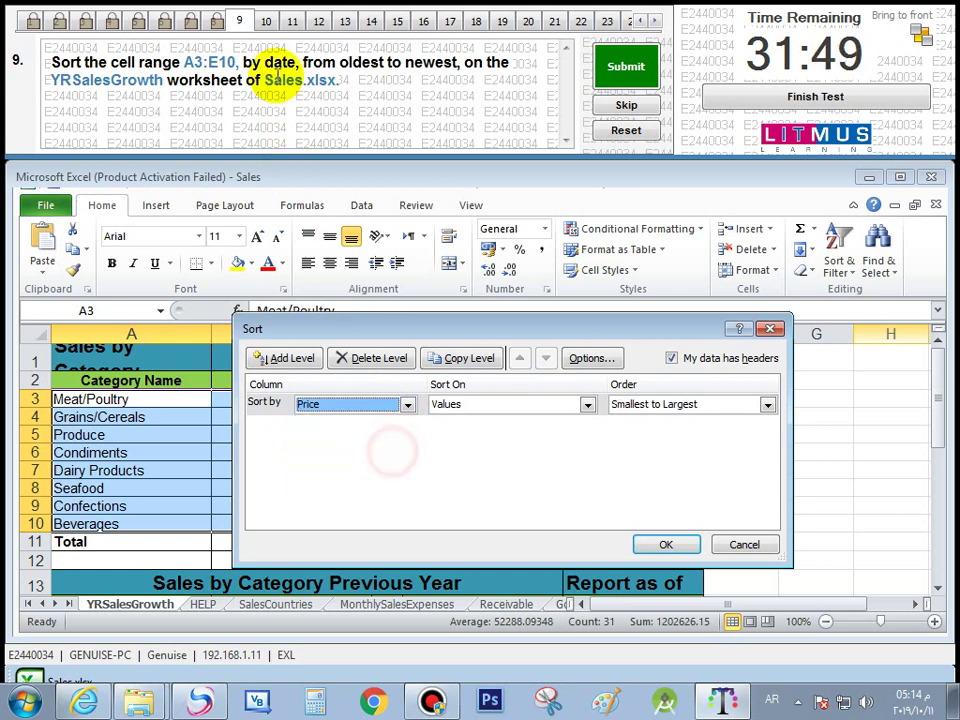
{"action": "left_click", "coordinate": [767, 408]}
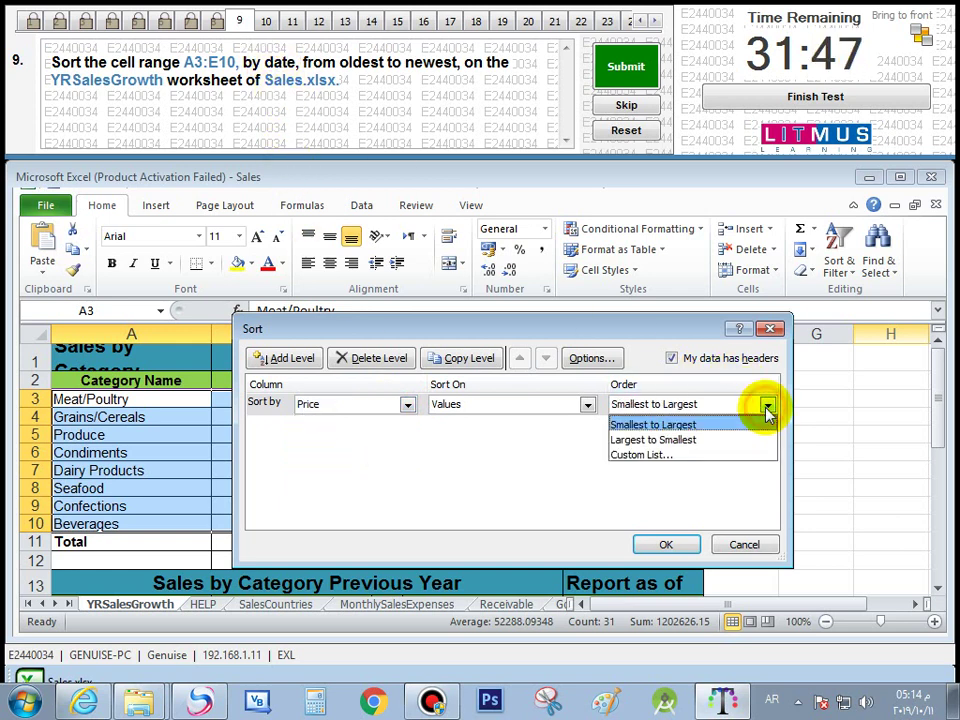
{"action": "left_click", "coordinate": [461, 497]}
{"action": "left_click", "coordinate": [407, 406]}
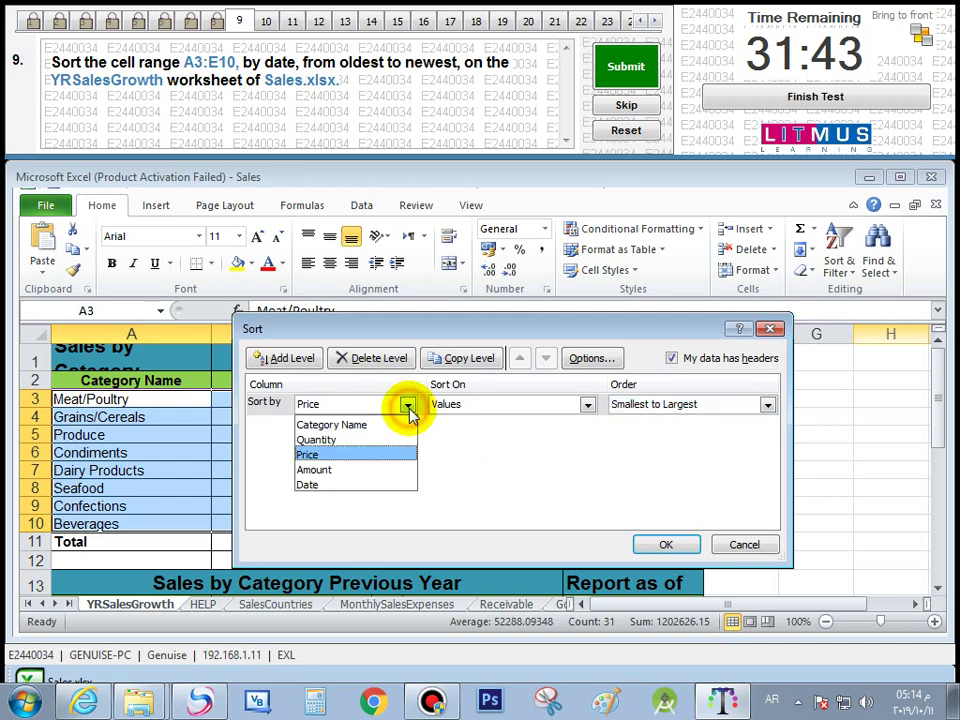
{"action": "left_click", "coordinate": [394, 482]}
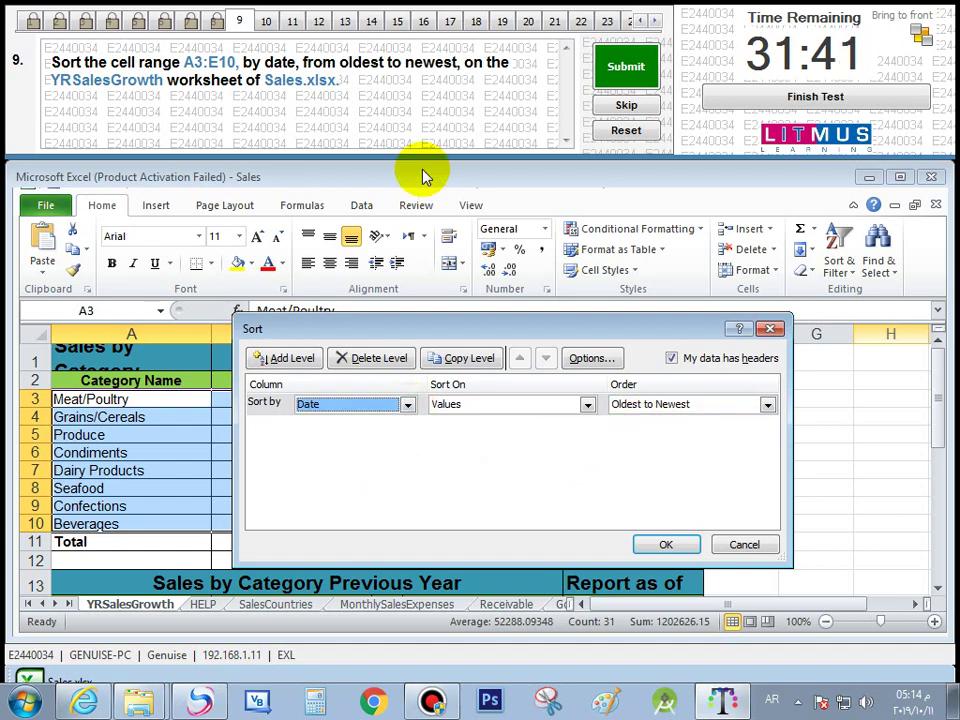
Apply the date sort to the selected range, and submit and confirm question 9
{"action": "left_click", "coordinate": [666, 545]}
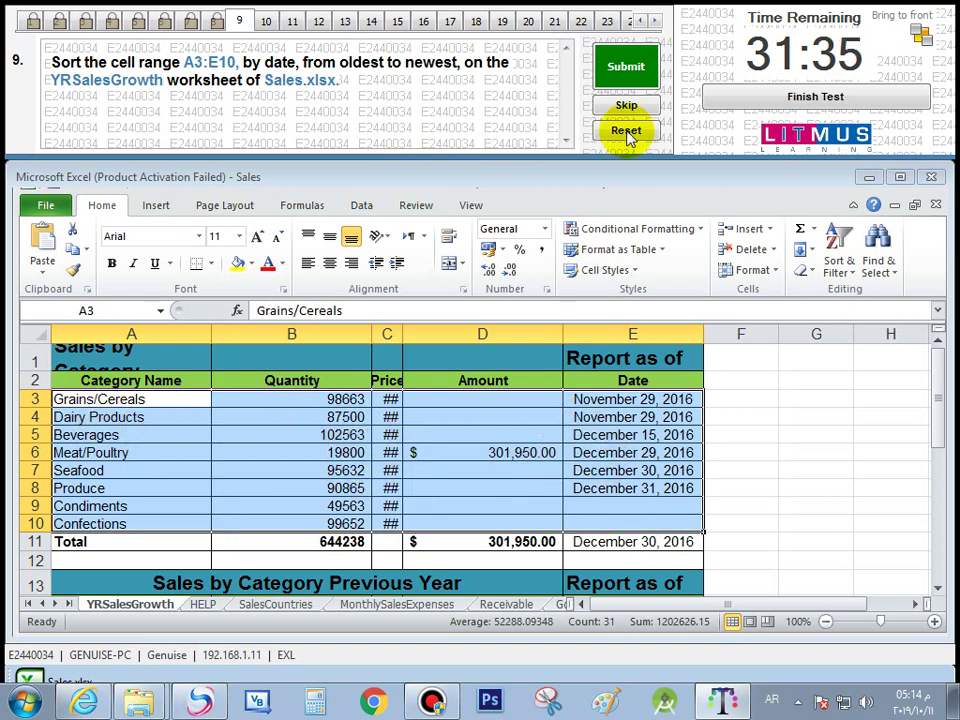
{"action": "left_click", "coordinate": [622, 76]}
{"action": "left_click", "coordinate": [548, 414]}
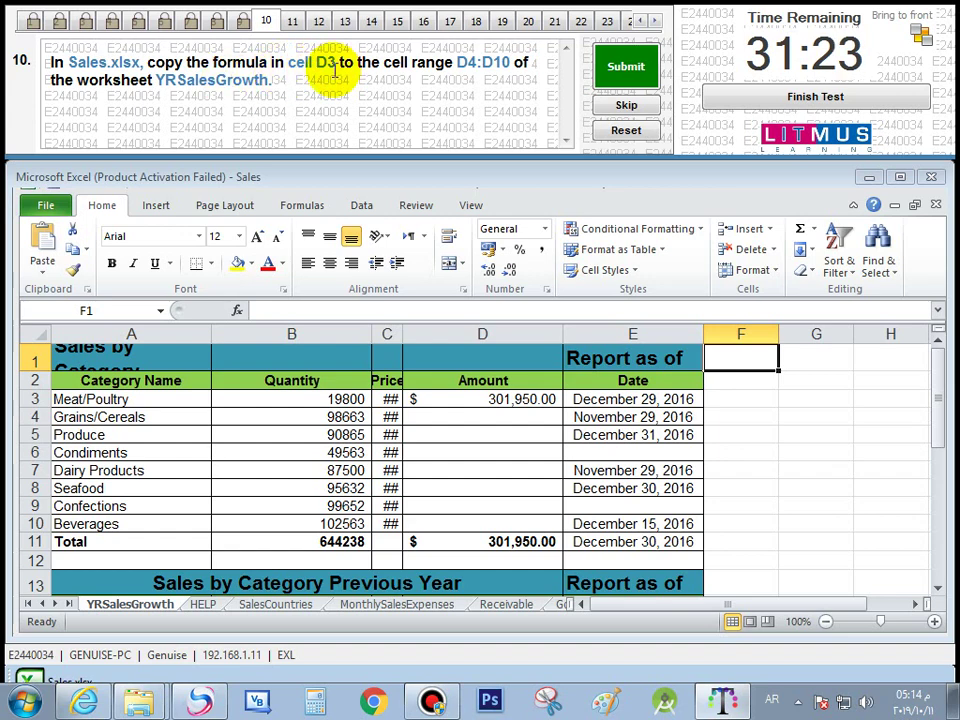
Copy the formula in cell D3 to D4:D10 by filling down, and submit and confirm question 10
{"action": "left_click", "coordinate": [526, 399]}
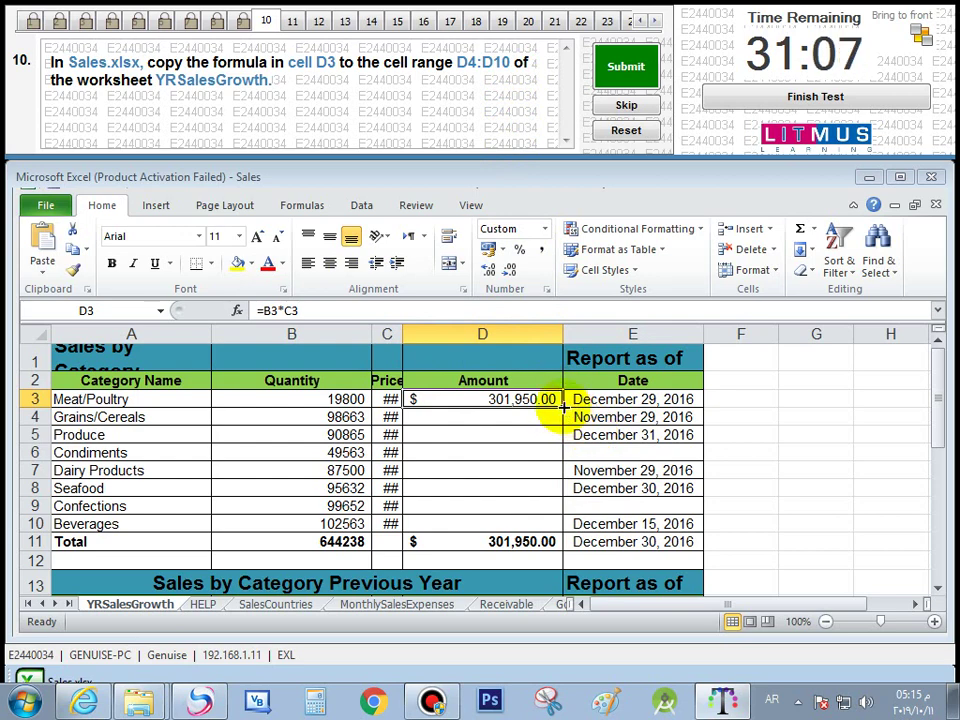
{"action": "left_click_drag", "start_coordinate": [563, 406], "coordinate": [563, 407]}
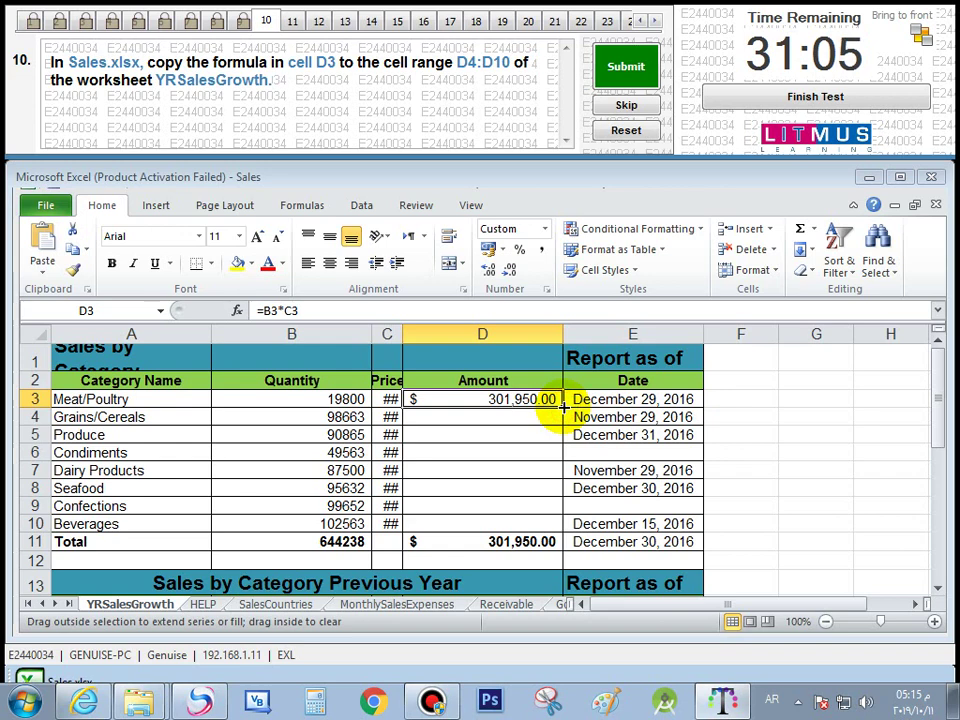
{"action": "left_click_drag", "start_coordinate": [563, 406], "coordinate": [557, 527]}
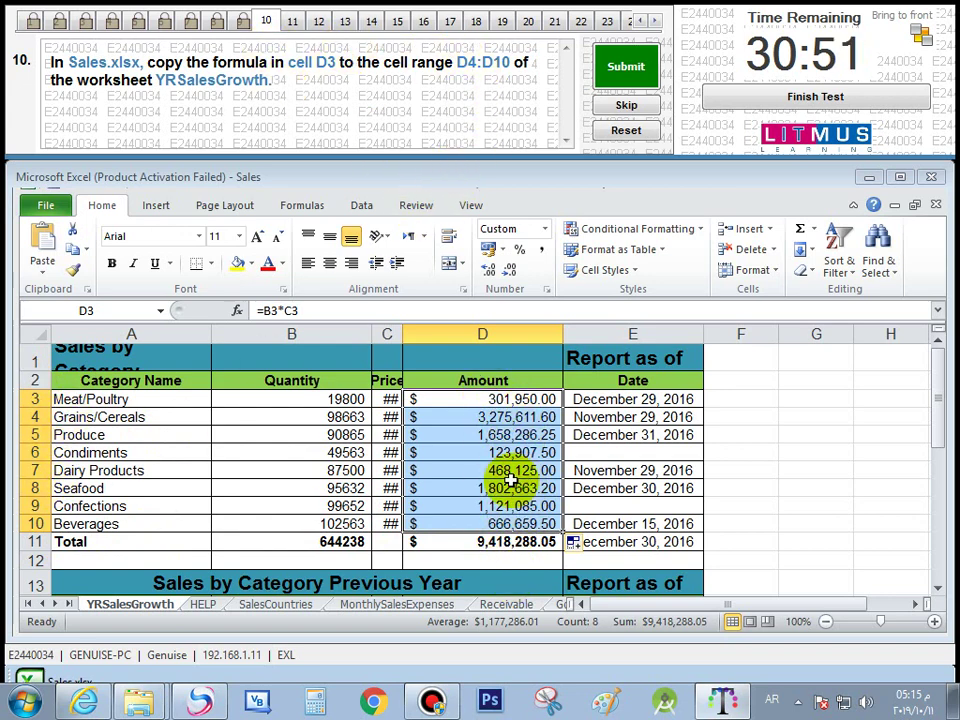
{"action": "left_click", "coordinate": [616, 72]}
{"action": "left_click", "coordinate": [543, 417]}
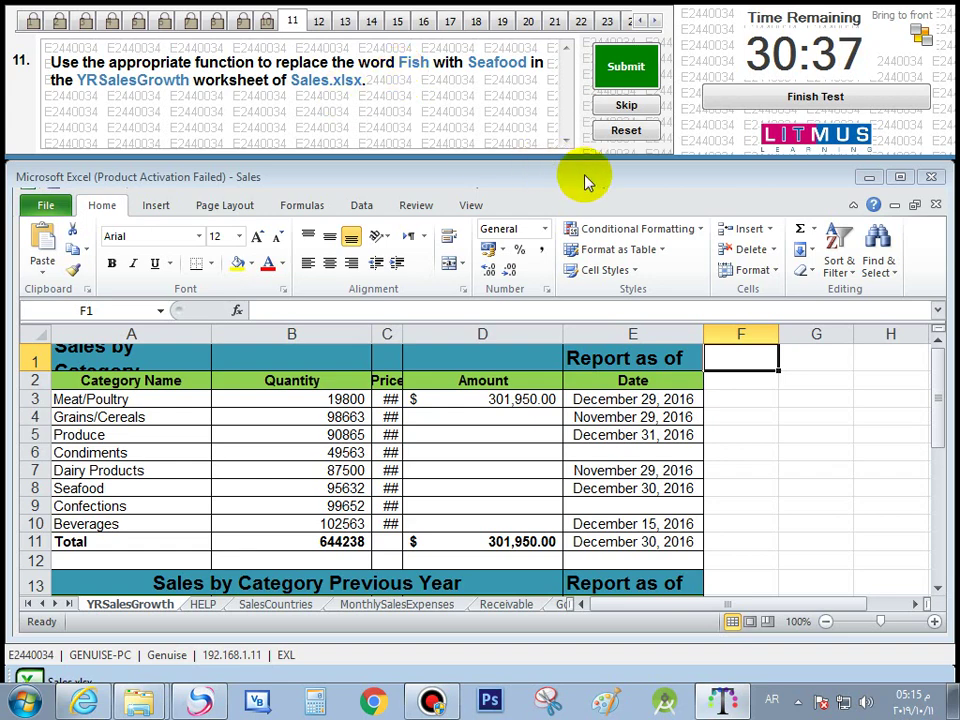
Set up a find and replace with Fish as the text to find and Seafood as the replacement
{"action": "left_click", "coordinate": [897, 268]}
{"action": "left_click", "coordinate": [282, 170]}
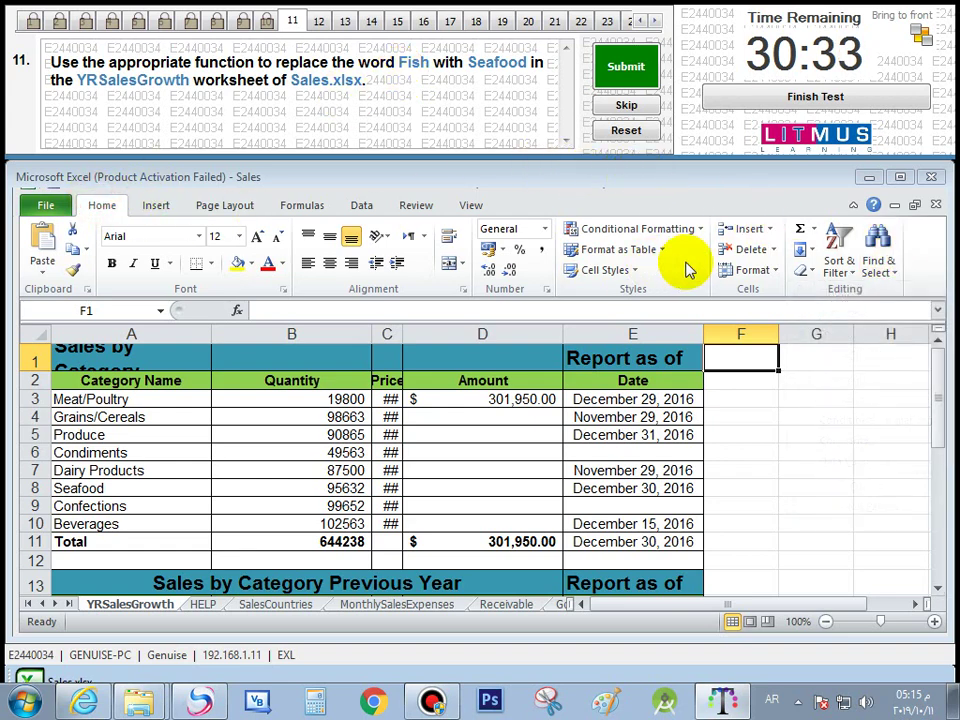
{"action": "left_click", "coordinate": [879, 248]}
{"action": "left_click", "coordinate": [935, 320]}
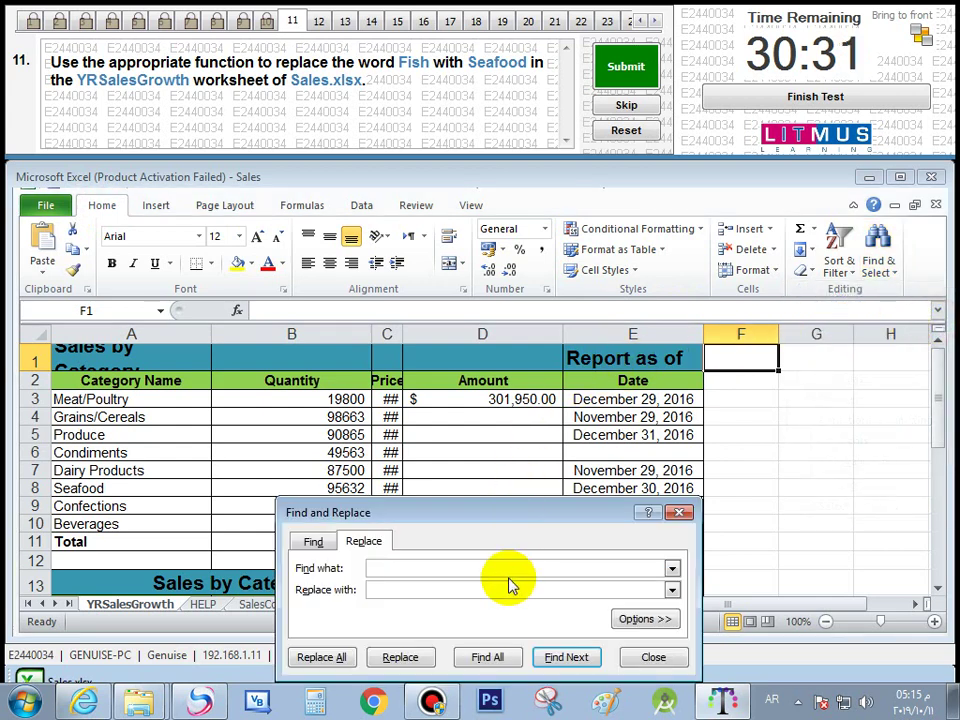
{"action": "left_click_drag", "start_coordinate": [497, 515], "coordinate": [490, 378]}
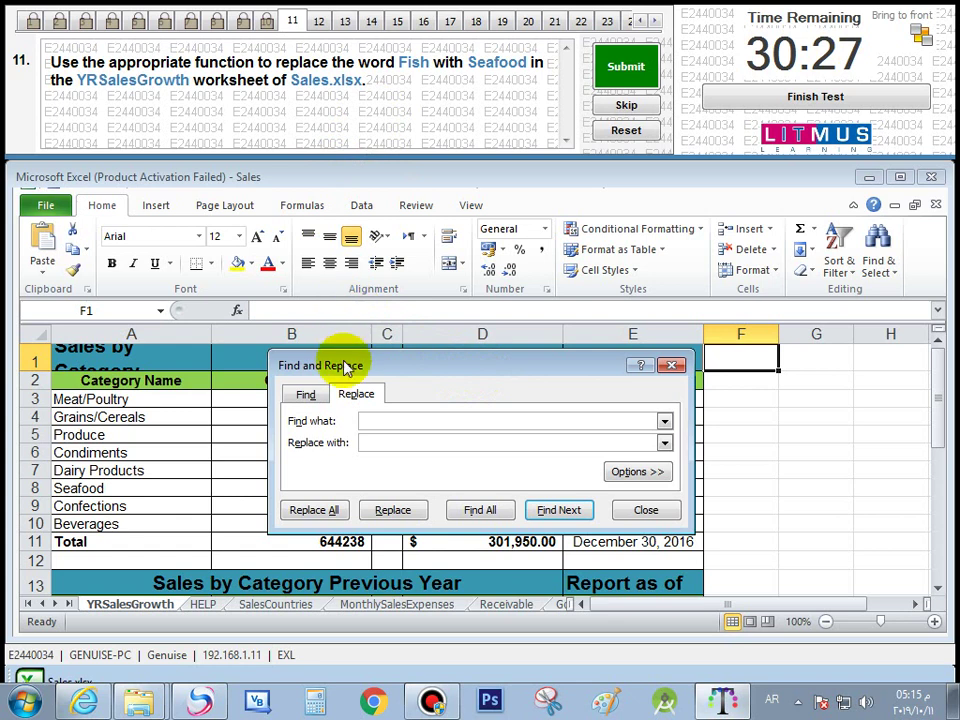
{"action": "left_click", "coordinate": [403, 420]}
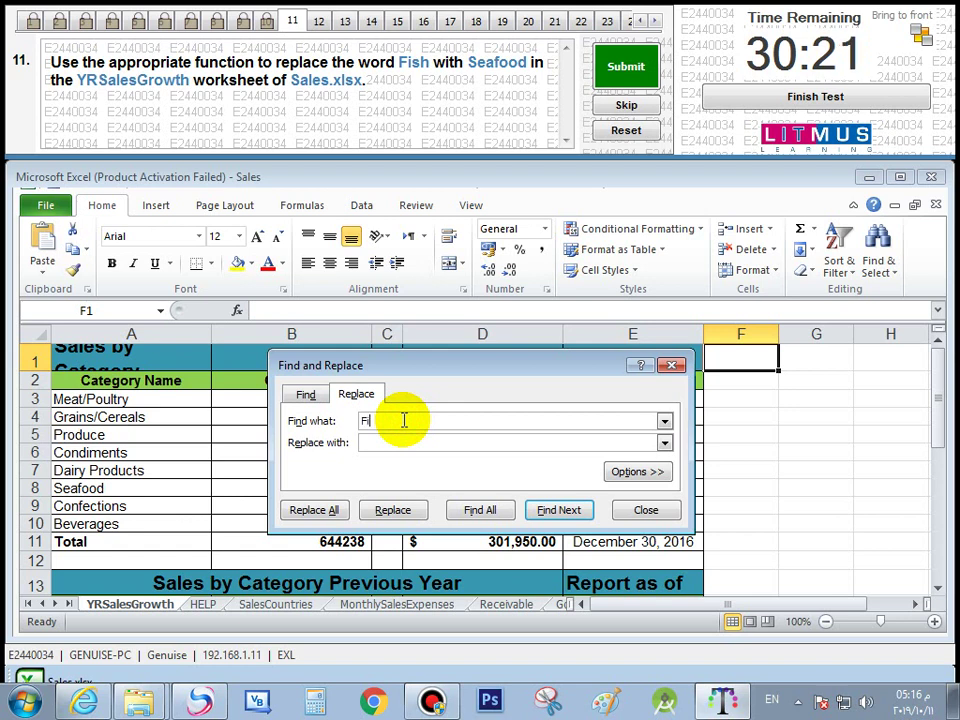
{"action": "left_click", "coordinate": [400, 443]}
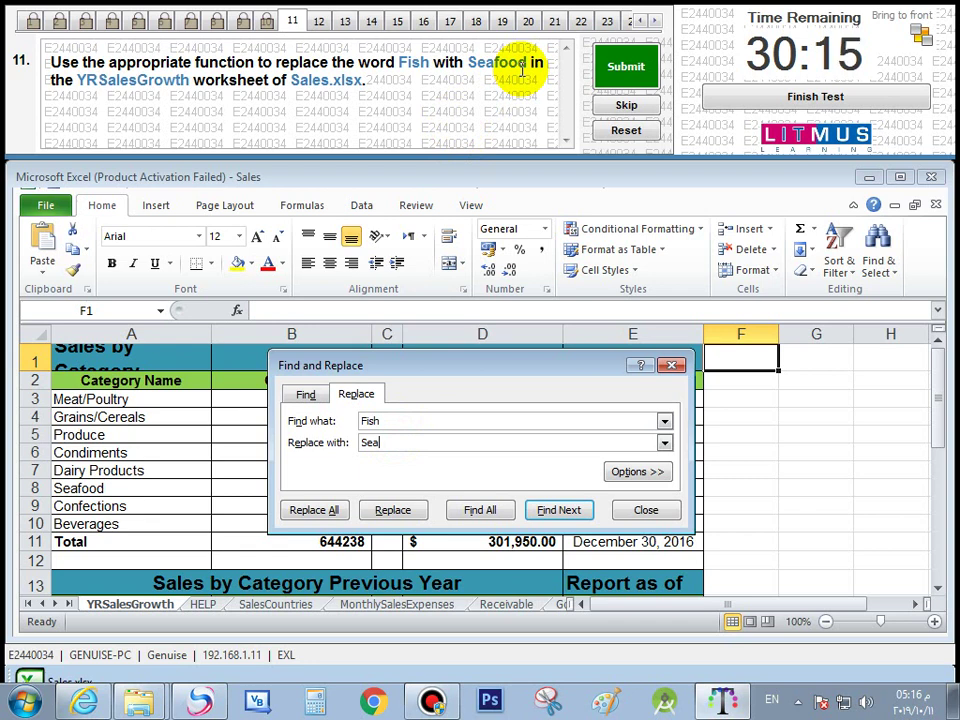
{"action": "type", "text": "Seafood"}
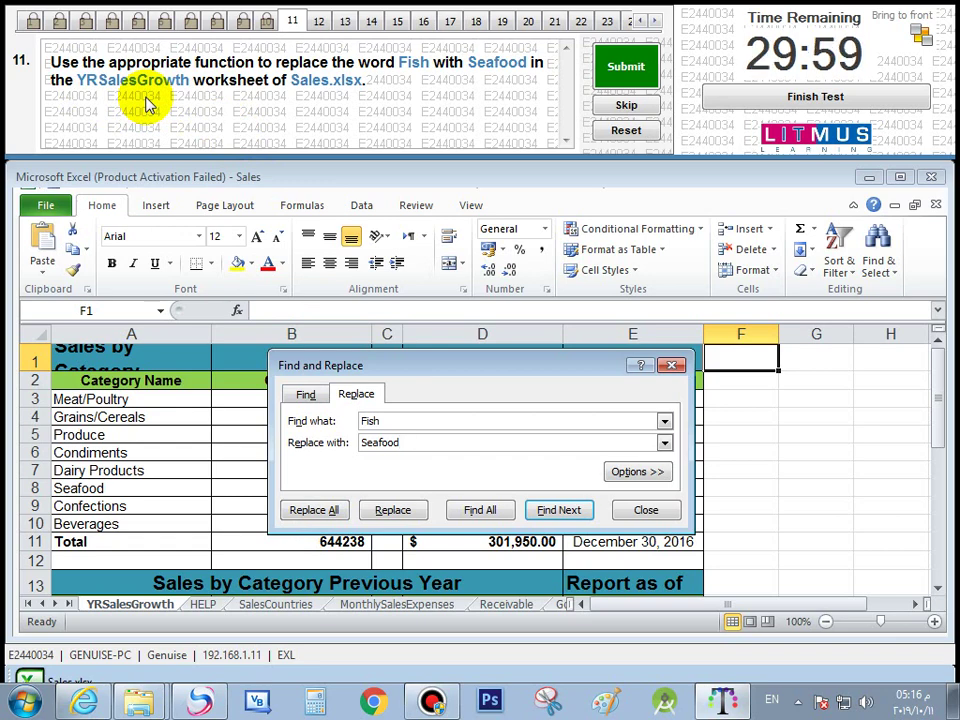
Replace all matches of Fish with Seafood in the YRSalesGrowth worksheet, and submit and confirm question 11
{"action": "left_click", "coordinate": [315, 510]}
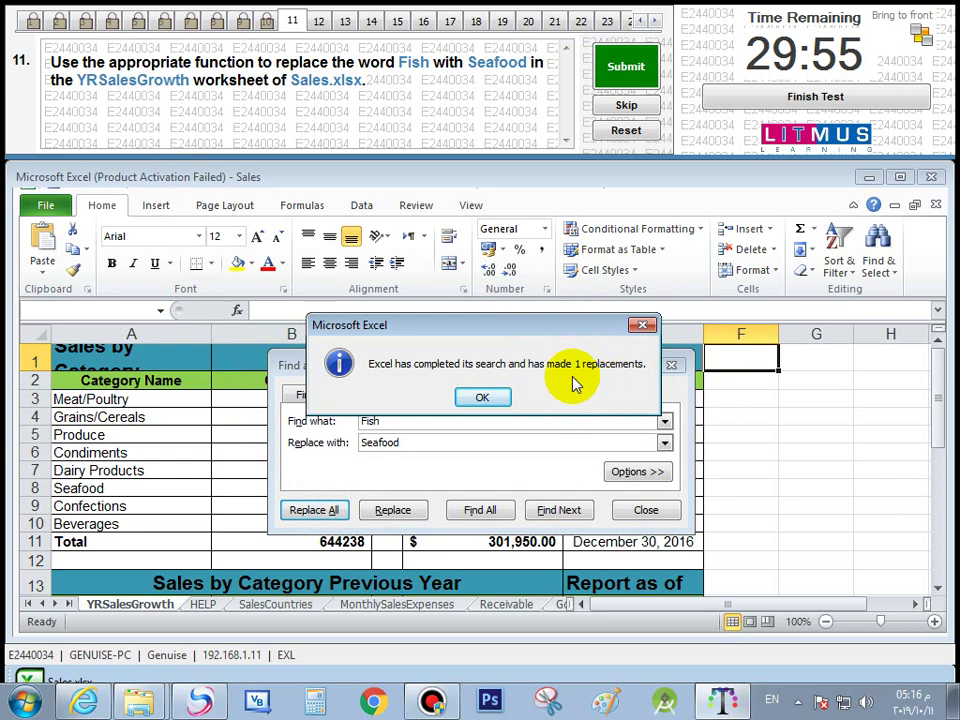
{"action": "left_click", "coordinate": [488, 400]}
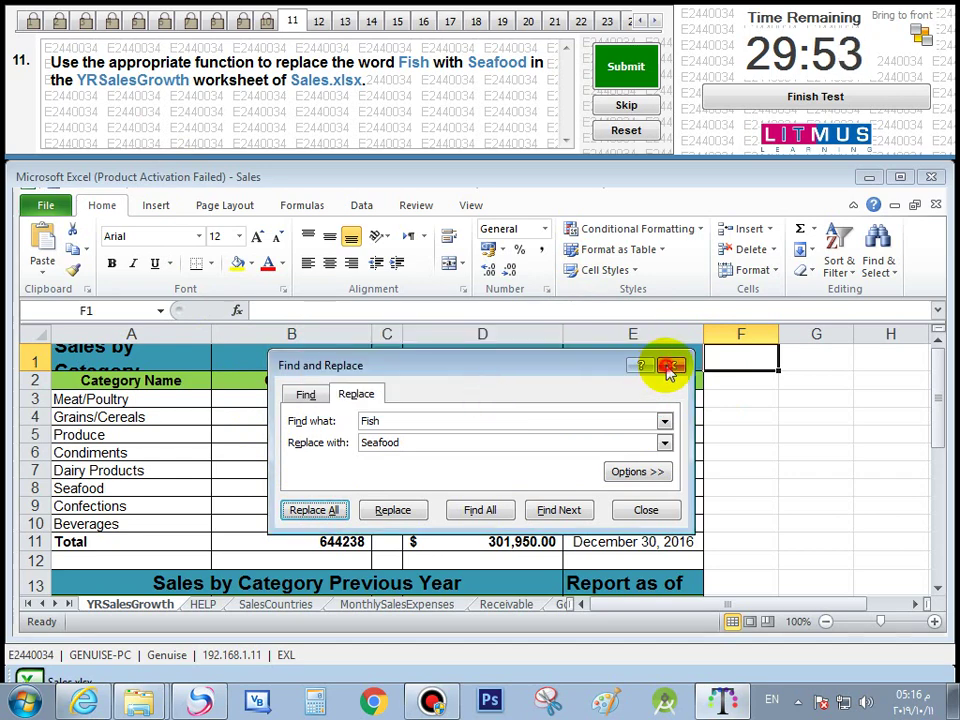
{"action": "left_click", "coordinate": [670, 368]}
{"action": "left_click", "coordinate": [617, 68]}
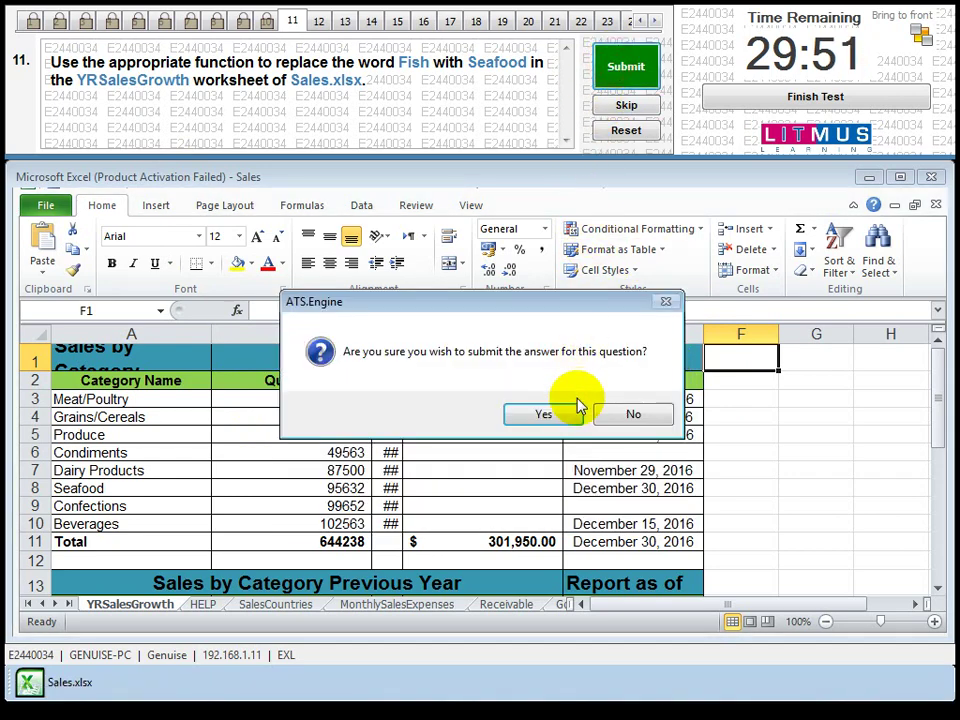
{"action": "left_click", "coordinate": [574, 413]}
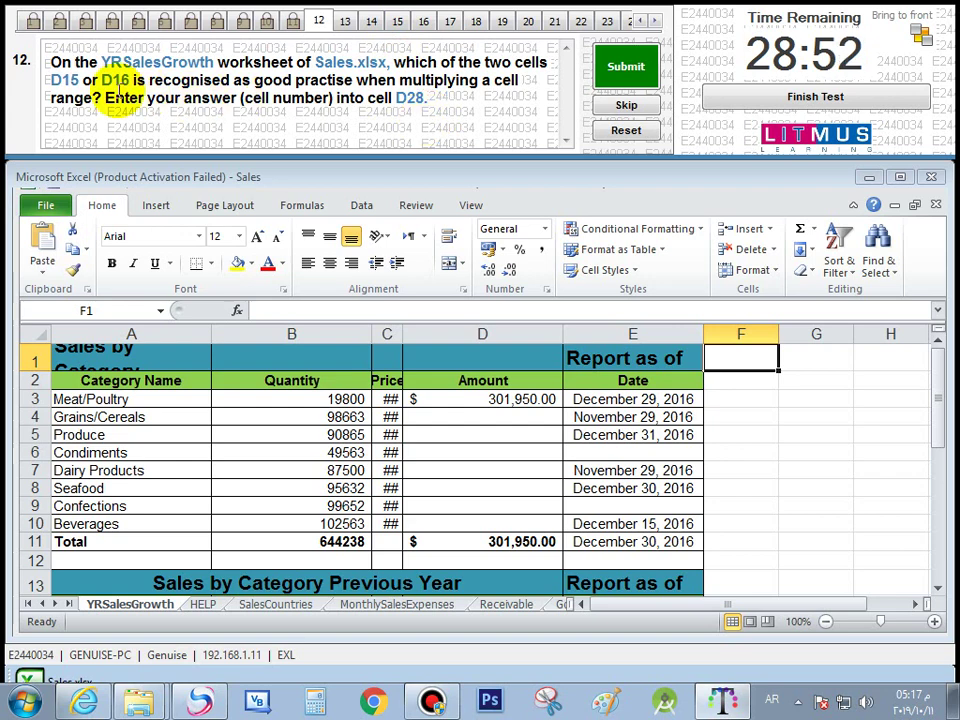
Compare the formulas in cells D15 and D16 to see which one multiplies by cell references
{"action": "left_click_drag", "start_coordinate": [934, 426], "coordinate": [936, 514]}
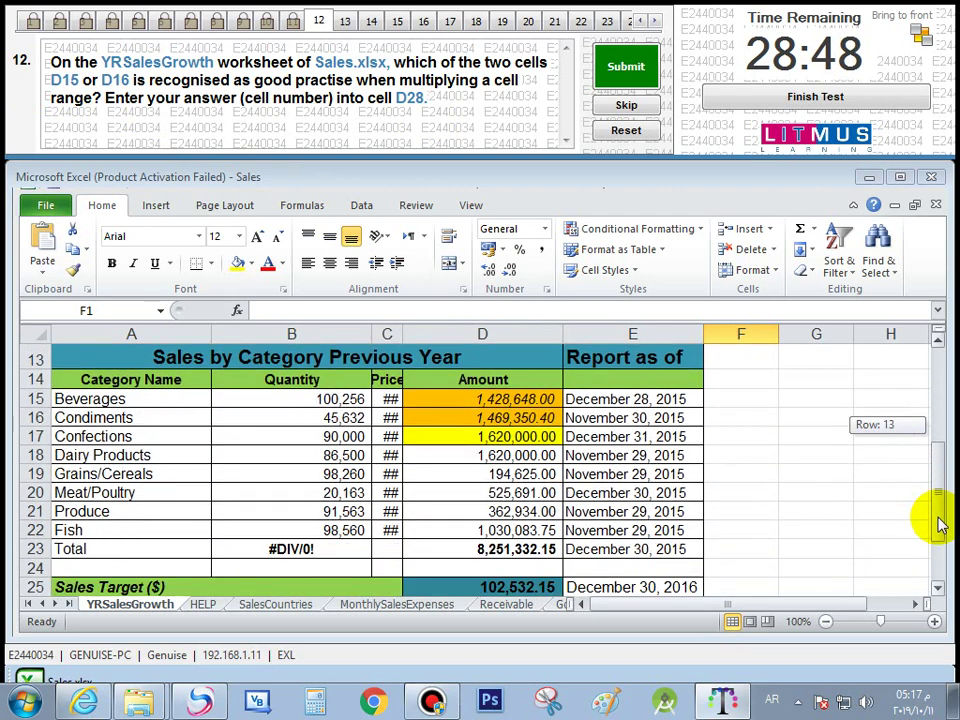
{"action": "left_click", "coordinate": [488, 401]}
{"action": "left_click", "coordinate": [497, 415]}
{"action": "left_click", "coordinate": [497, 399]}
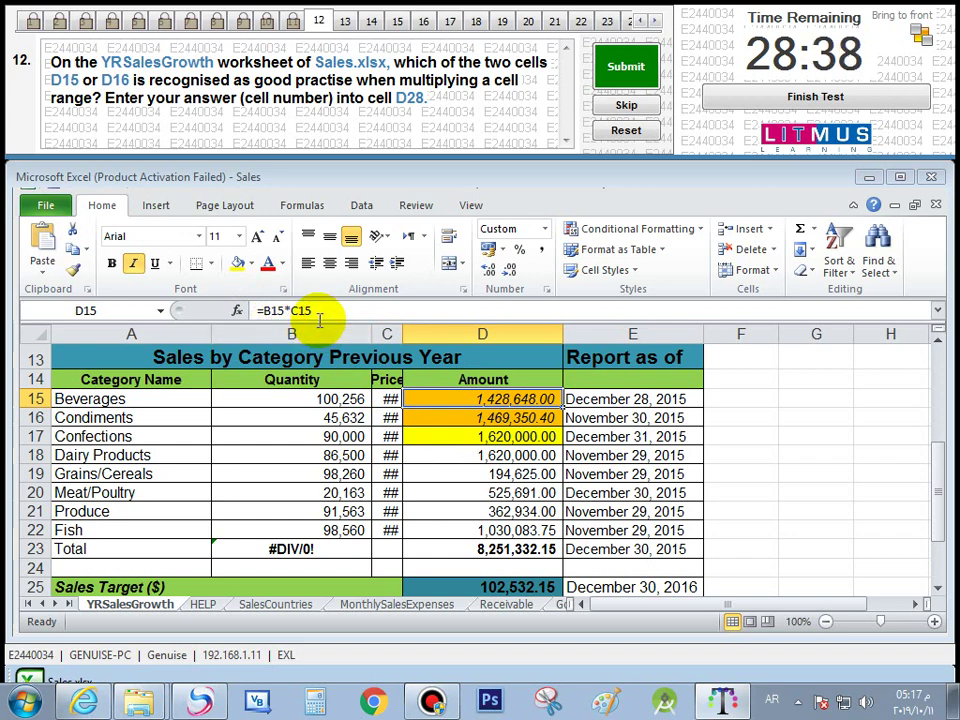
{"action": "left_click", "coordinate": [502, 419]}
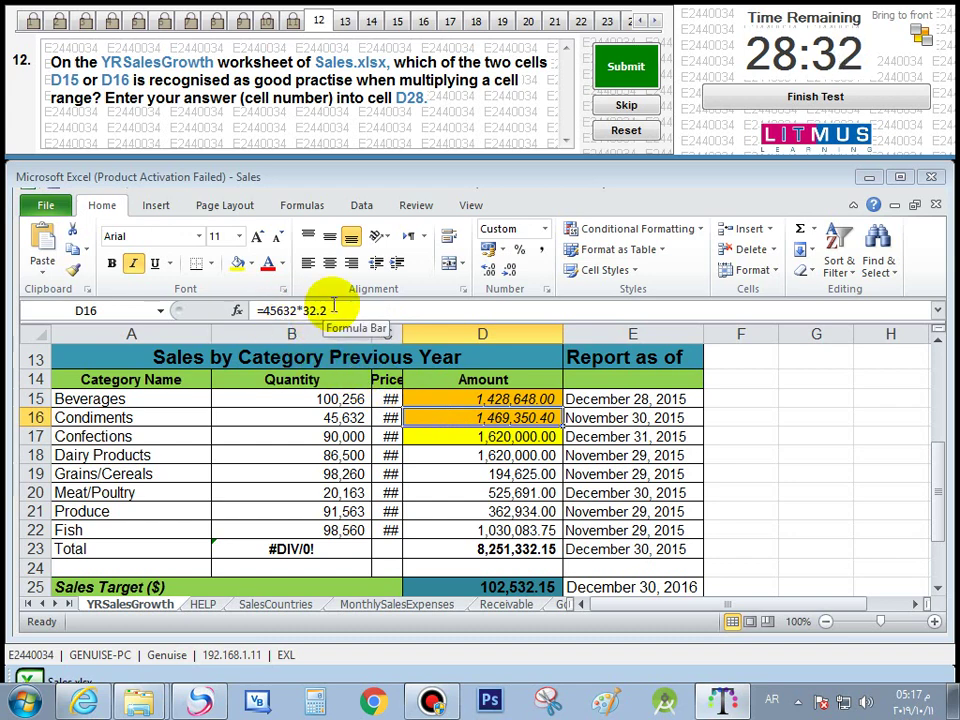
{"action": "left_click", "coordinate": [468, 400]}
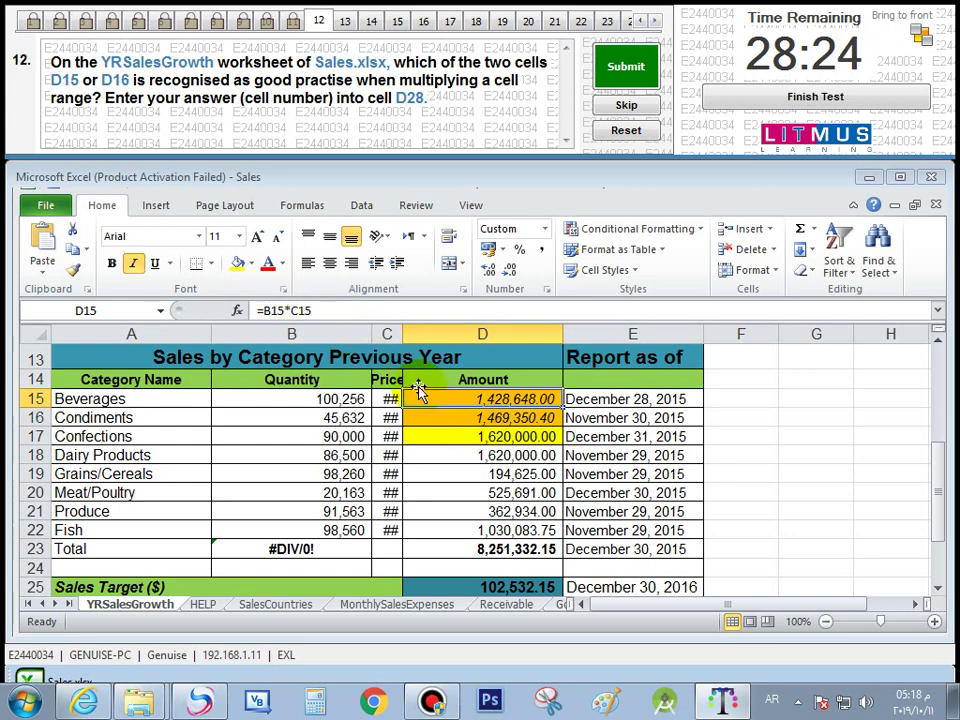
{"action": "left_click", "coordinate": [450, 415]}
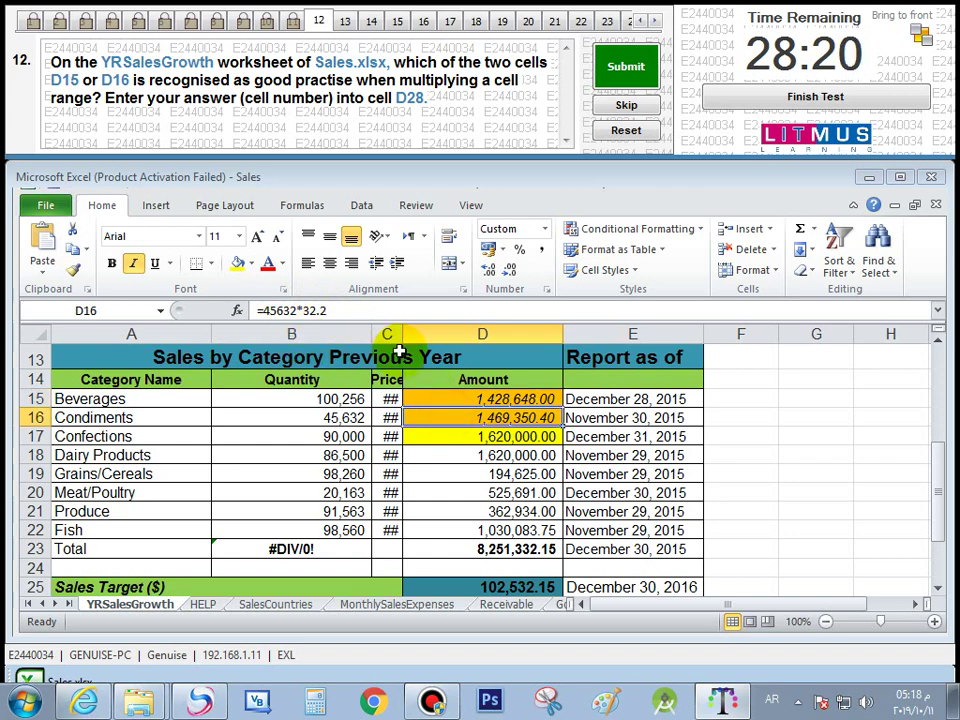
{"action": "left_click", "coordinate": [454, 397]}
{"action": "left_click", "coordinate": [452, 416]}
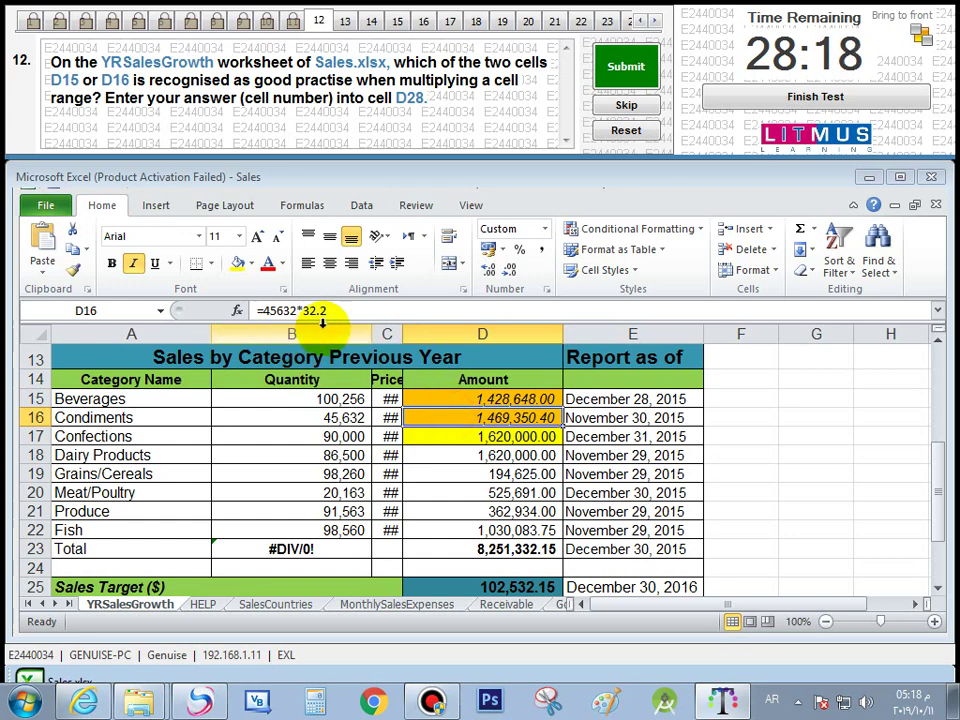
{"action": "left_click", "coordinate": [462, 401]}
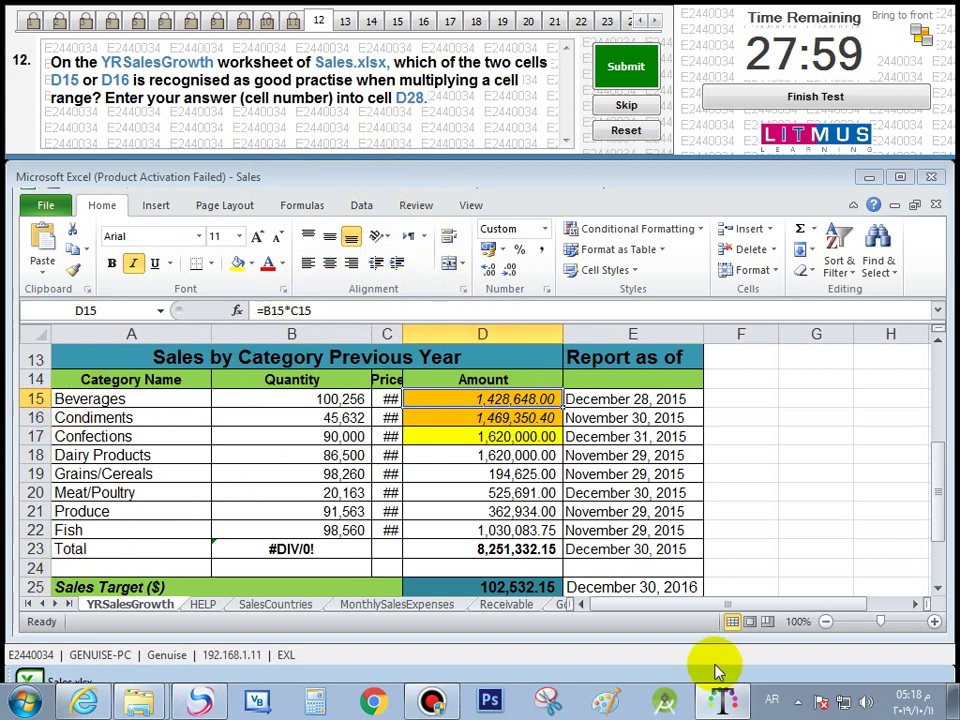
Enter D28 as the answer in the Good Practise cell D28, and submit and confirm question 12
{"action": "left_click_drag", "start_coordinate": [937, 480], "coordinate": [836, 514]}
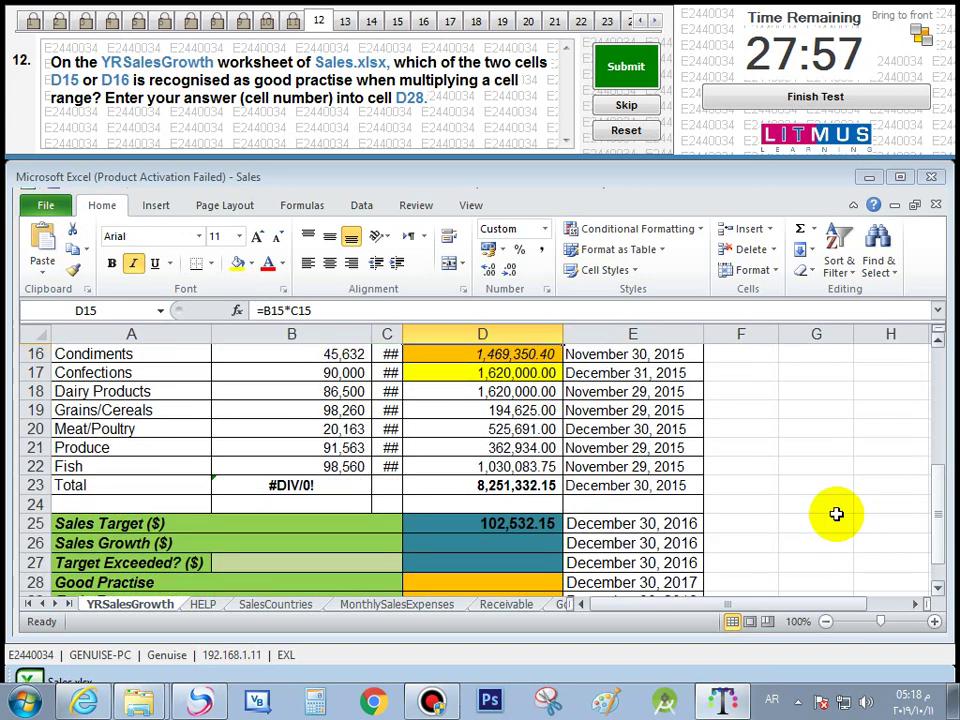
{"action": "left_click", "coordinate": [456, 582]}
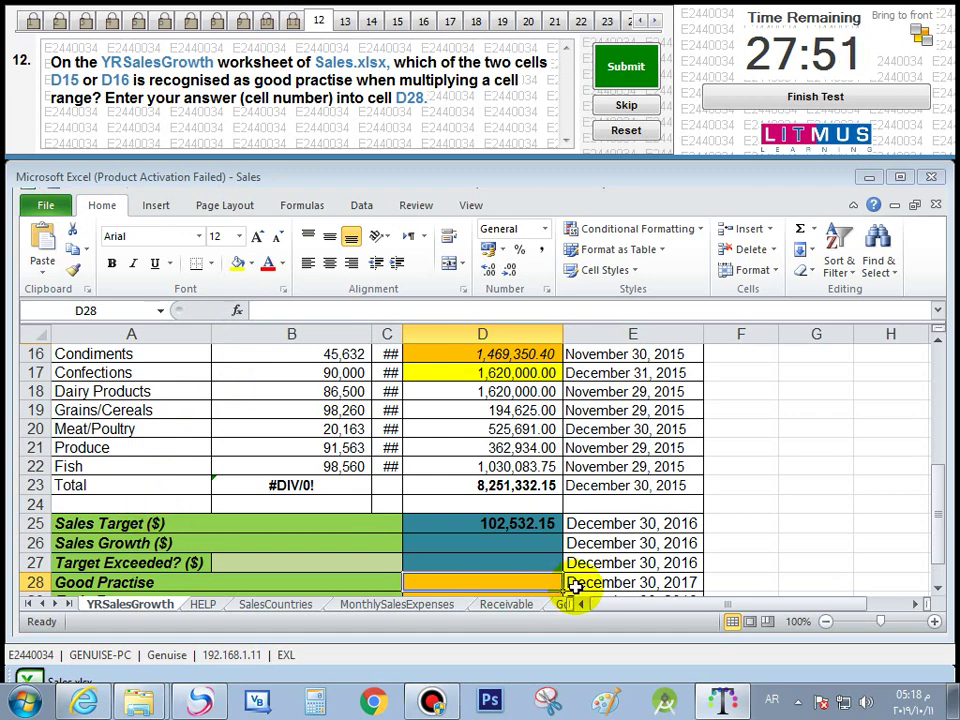
{"action": "type", "text": "ي"}
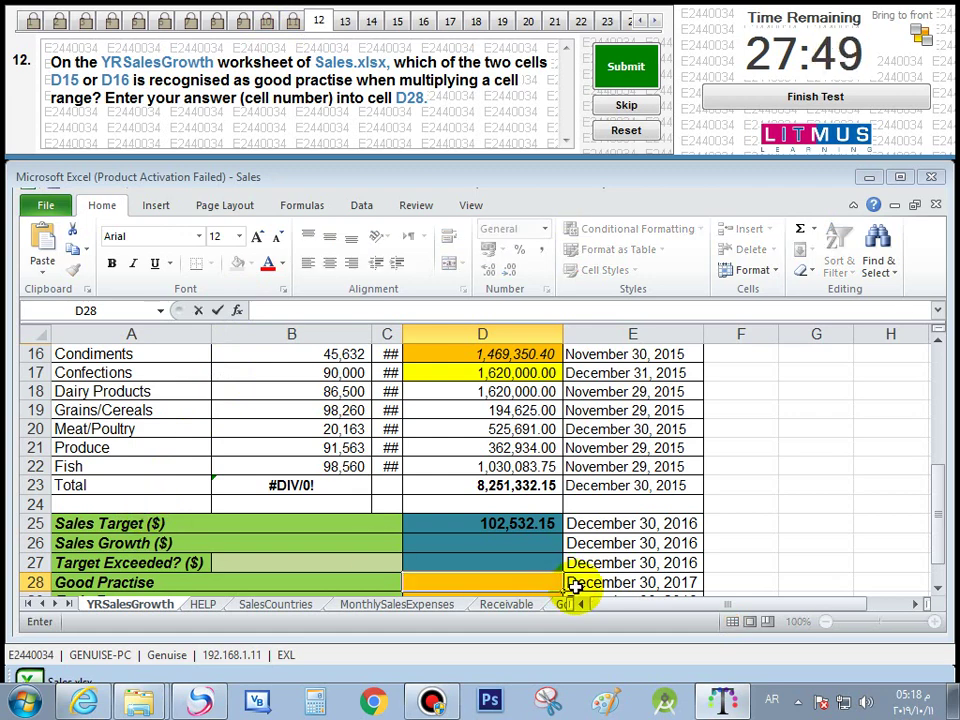
{"action": "type", "text": "D2"}
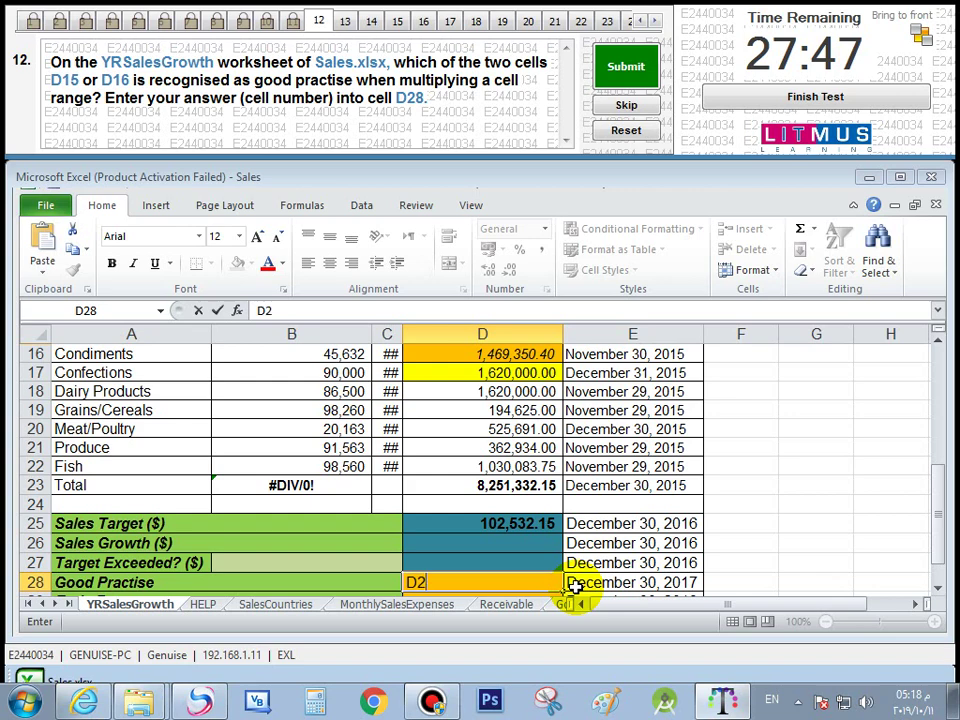
{"action": "type", "text": "8"}
{"action": "key", "text": "Return"}
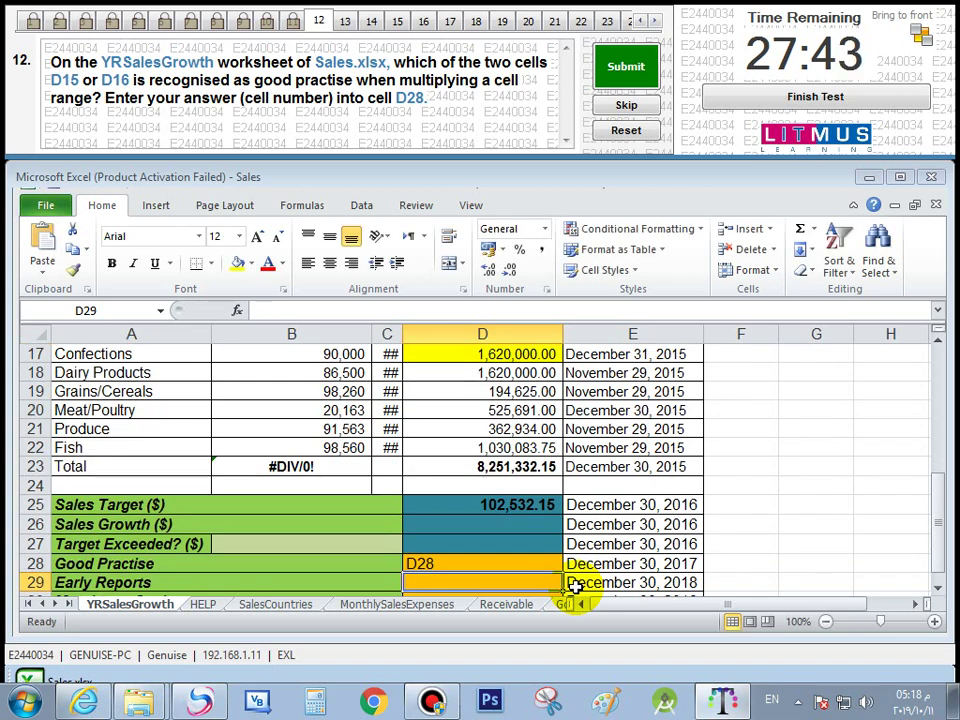
{"action": "left_click", "coordinate": [622, 65]}
{"action": "left_click", "coordinate": [530, 410]}
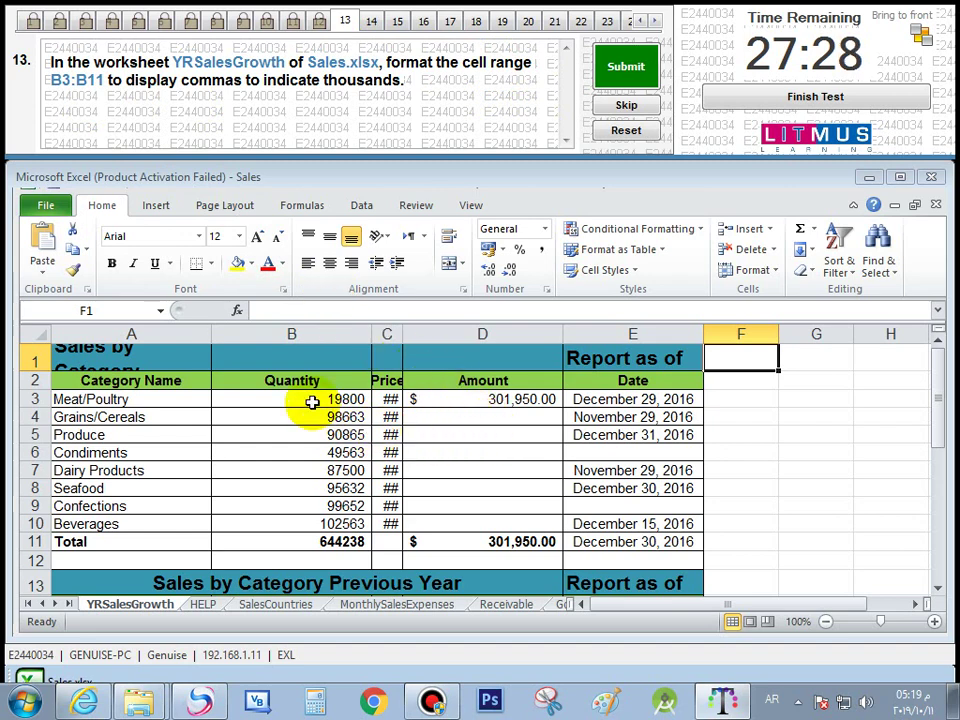
Format the range B3:B11 as Number with 0 decimal places and the thousands separator, and submit and confirm question 13
{"action": "left_click_drag", "start_coordinate": [308, 398], "coordinate": [306, 512]}
{"action": "left_click_drag", "start_coordinate": [301, 401], "coordinate": [312, 540]}
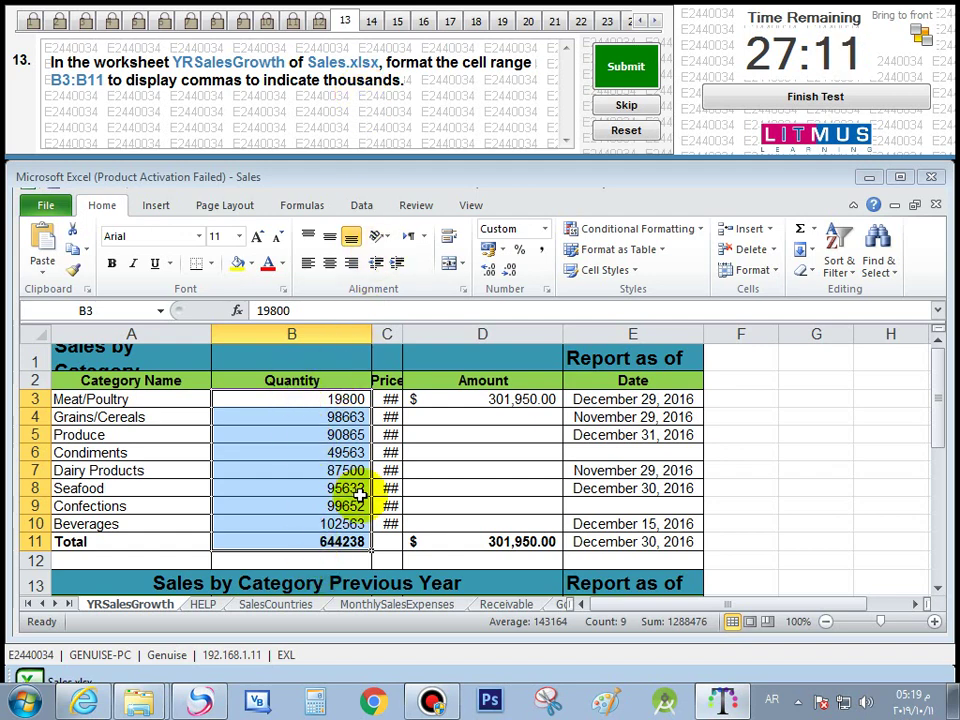
{"action": "right_click", "coordinate": [294, 388]}
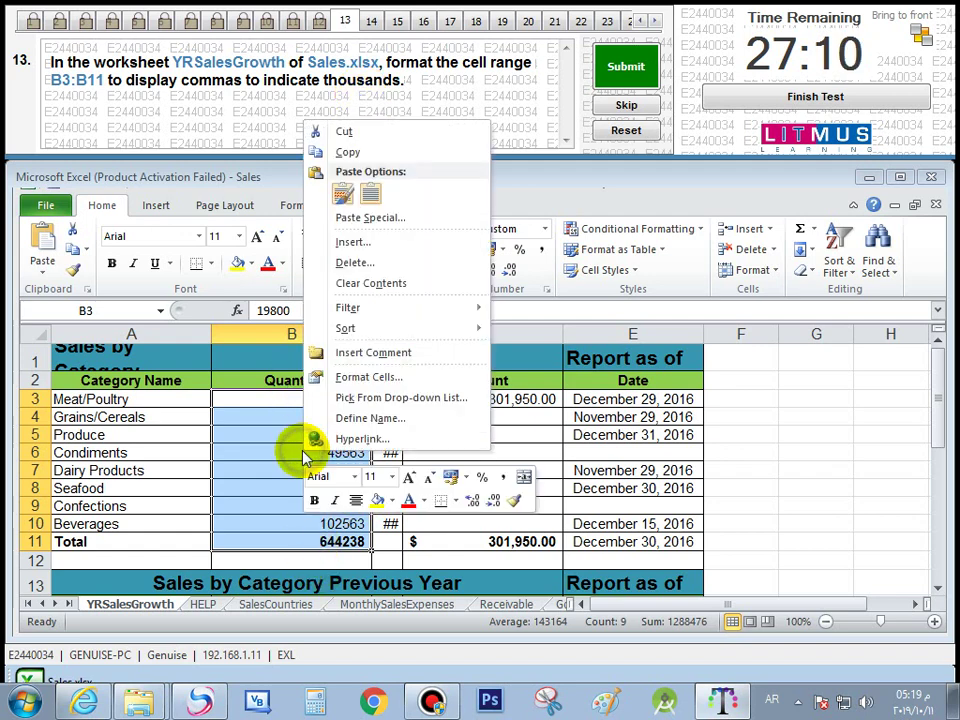
{"action": "left_click", "coordinate": [366, 387]}
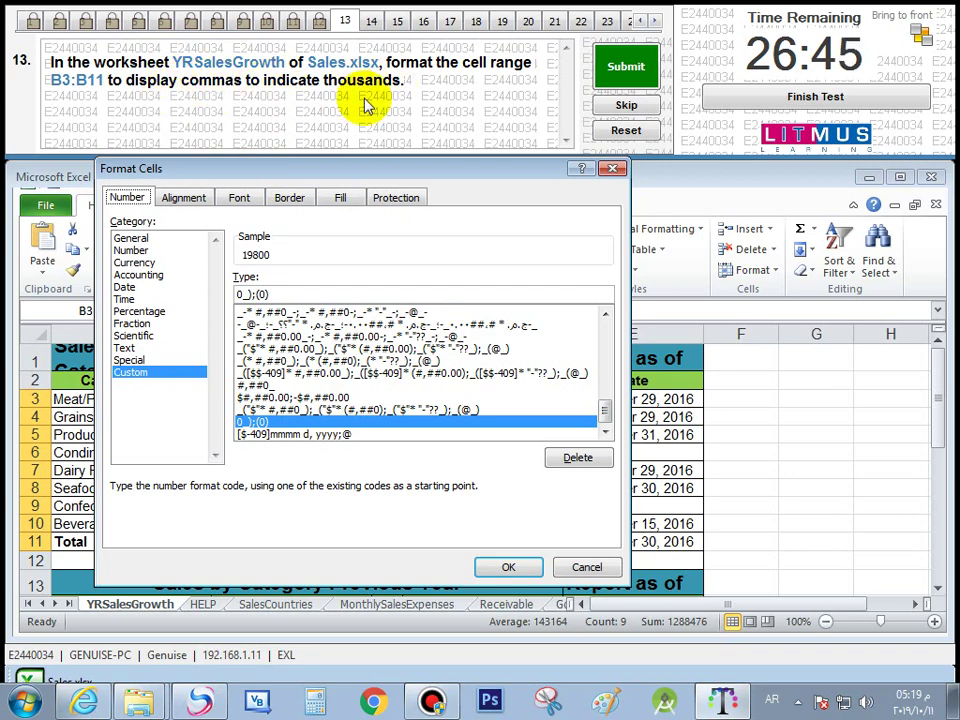
{"action": "left_click", "coordinate": [133, 251]}
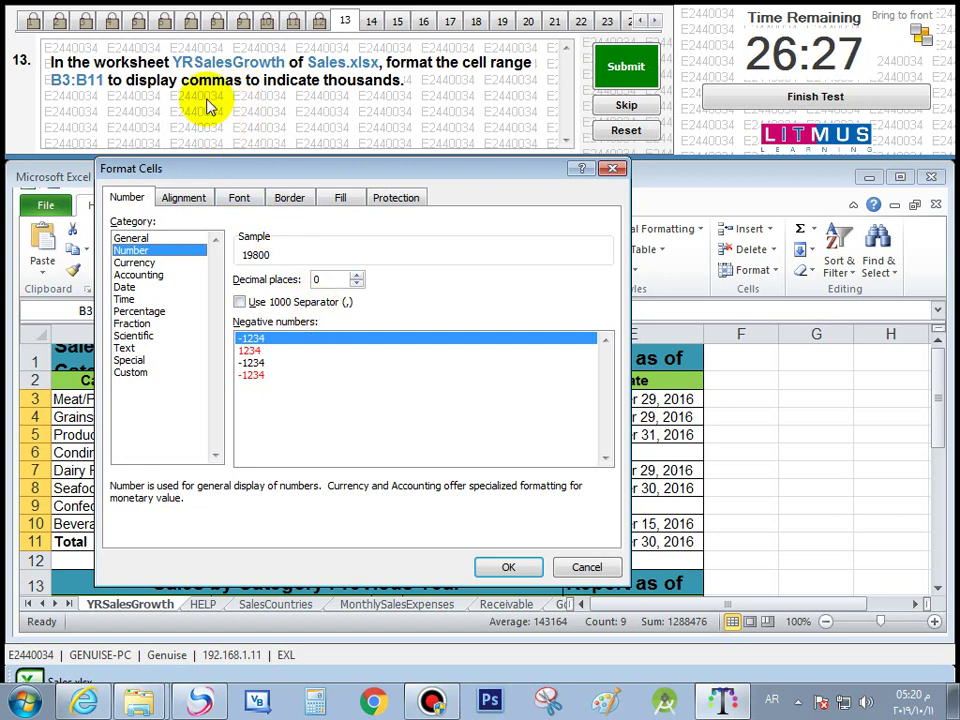
{"action": "left_click", "coordinate": [484, 568]}
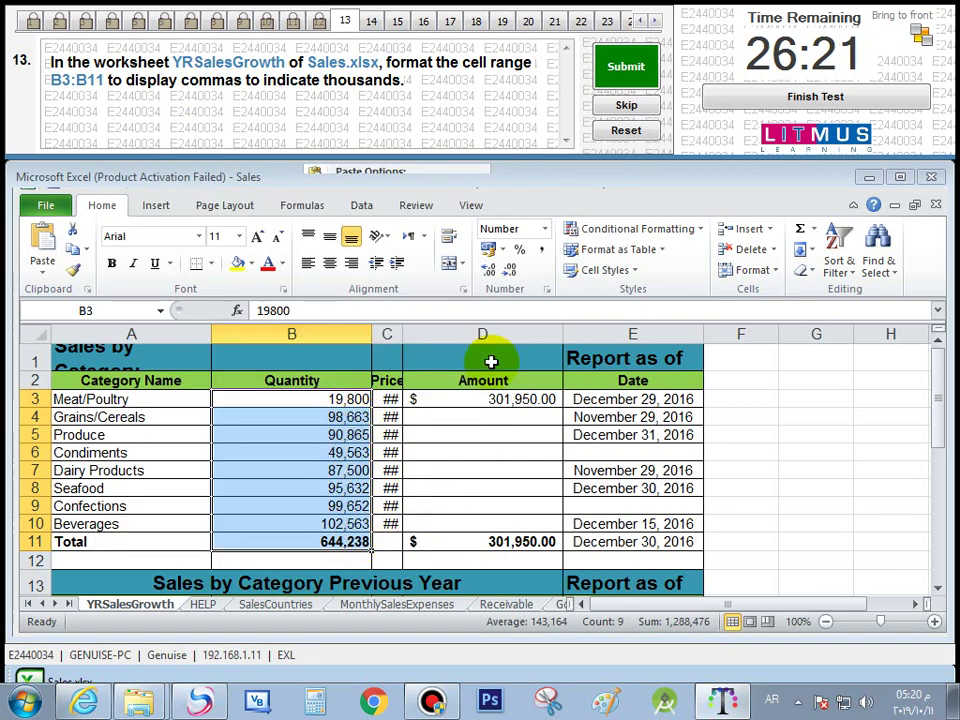
{"action": "left_click", "coordinate": [626, 66]}
{"action": "left_click", "coordinate": [560, 414]}
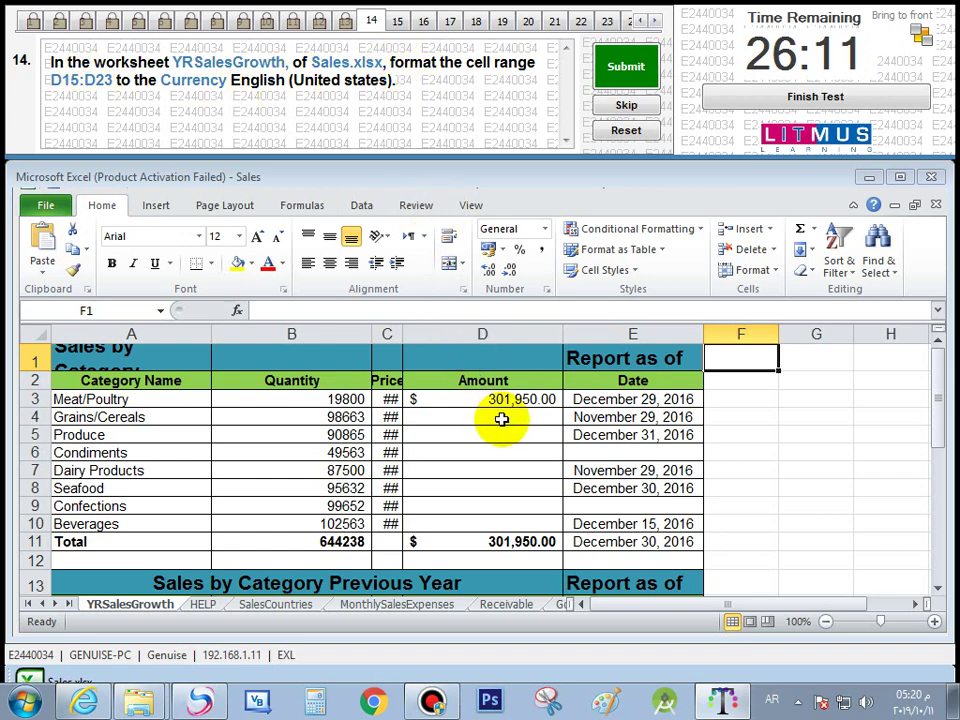
Select the range D15:D23 in the YRSalesGrowth worksheet
{"action": "left_click_drag", "start_coordinate": [940, 418], "coordinate": [937, 501]}
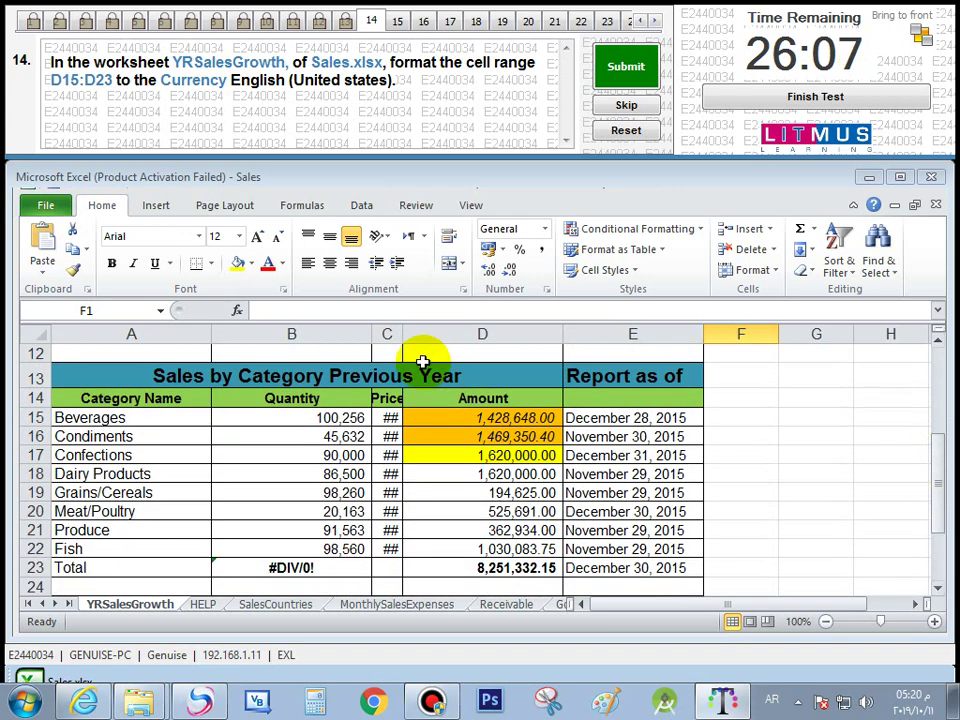
{"action": "left_click_drag", "start_coordinate": [514, 424], "coordinate": [518, 567]}
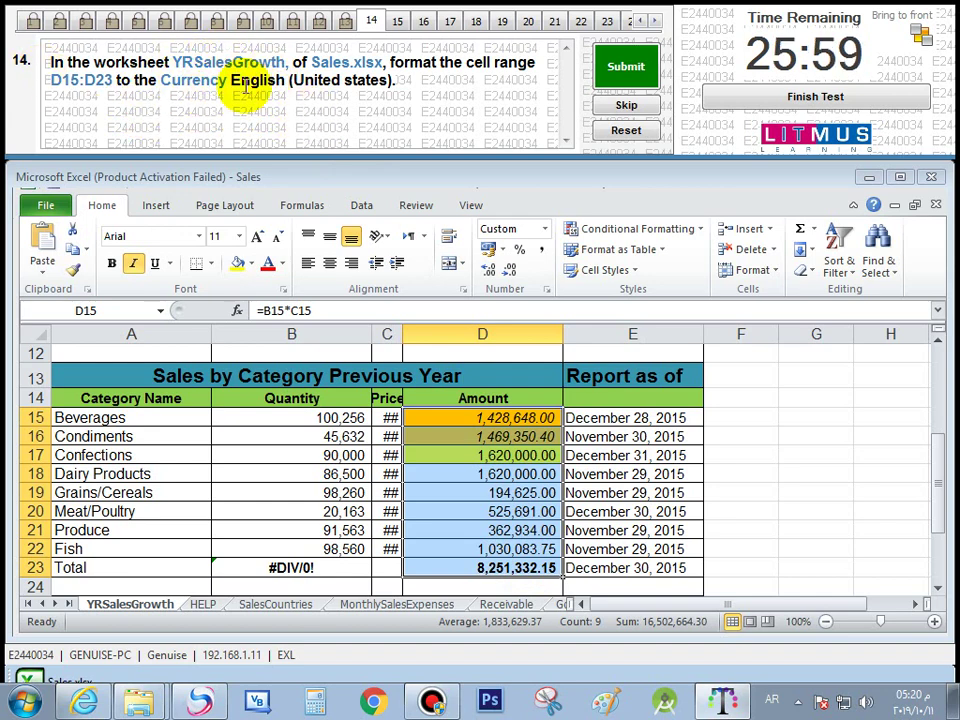
{"action": "right_click", "coordinate": [490, 480]}
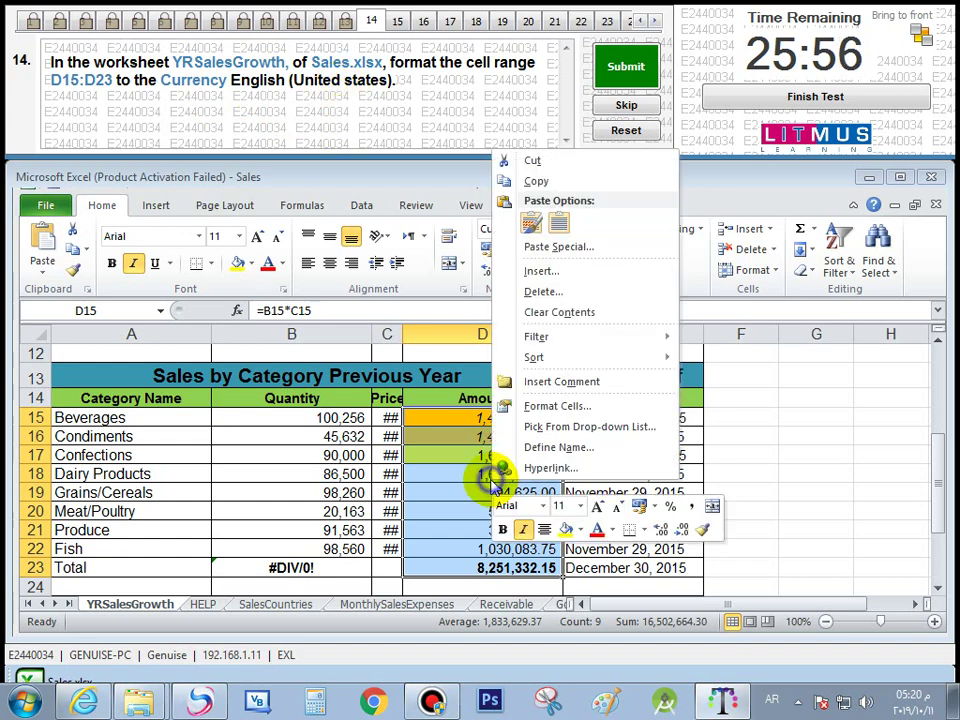
{"action": "left_click", "coordinate": [566, 405]}
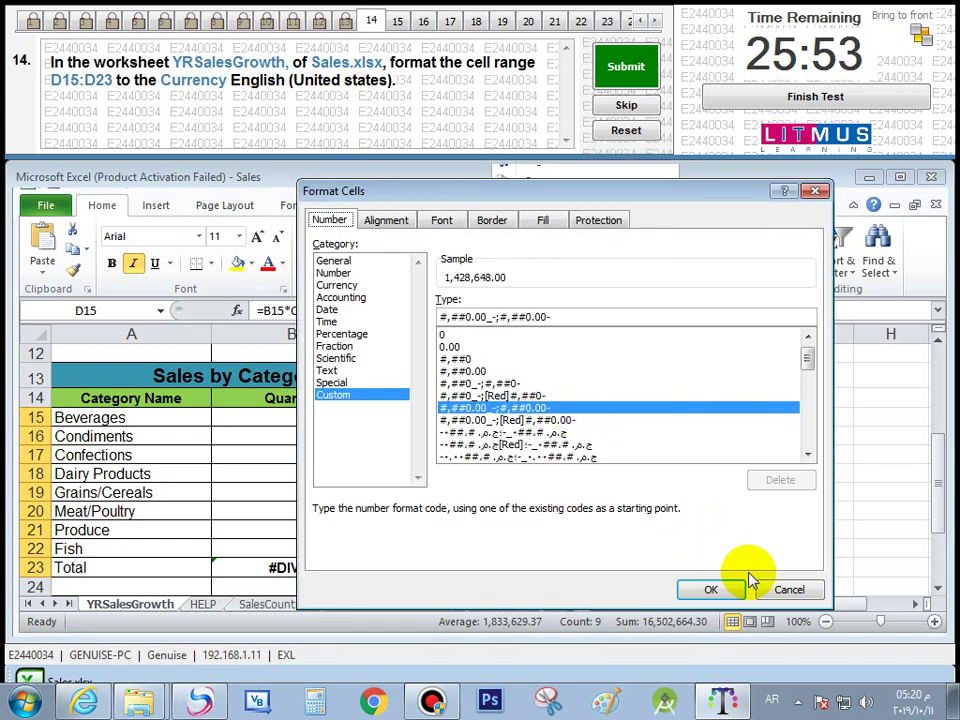
{"action": "left_click", "coordinate": [783, 597]}
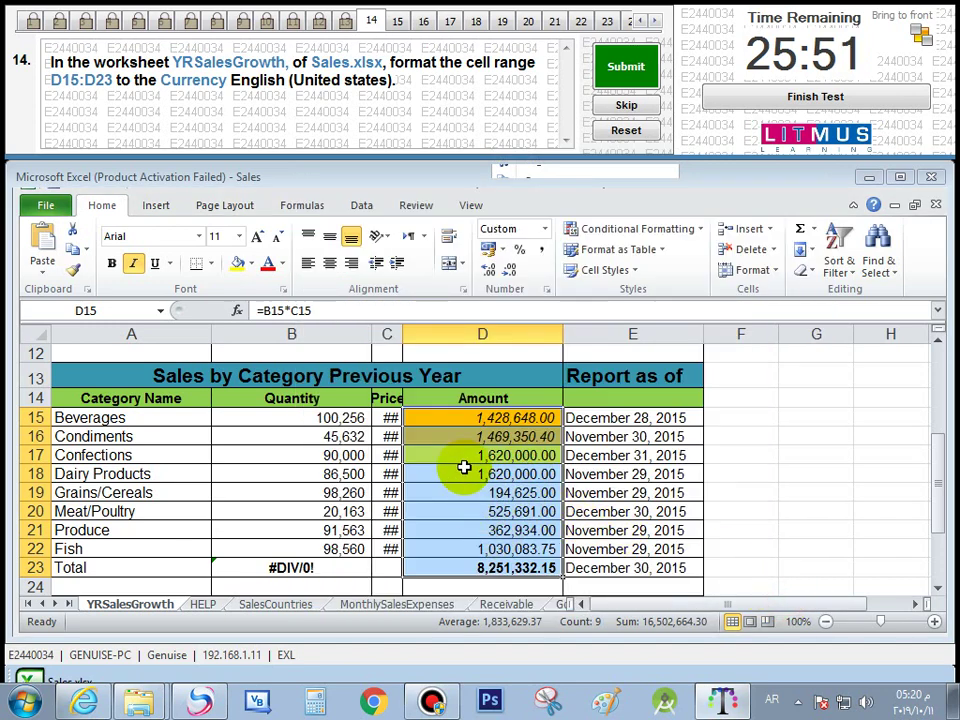
Format the selected range D15:D23 as Currency with the $ English (U.S.) symbol, and submit and confirm question 14
{"action": "right_click", "coordinate": [482, 530]}
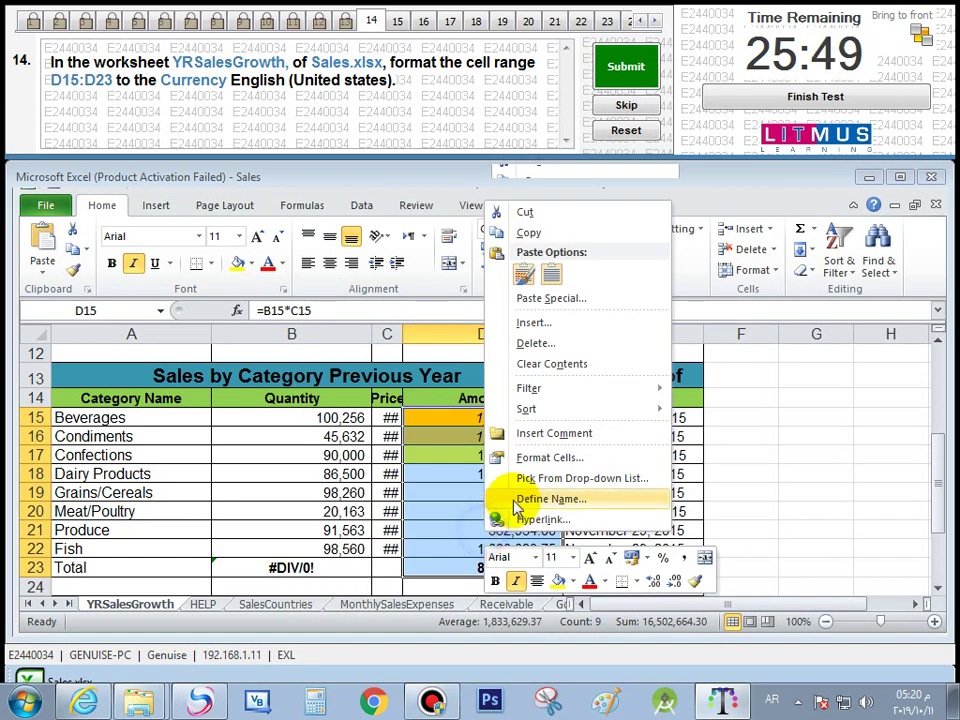
{"action": "left_click", "coordinate": [542, 454]}
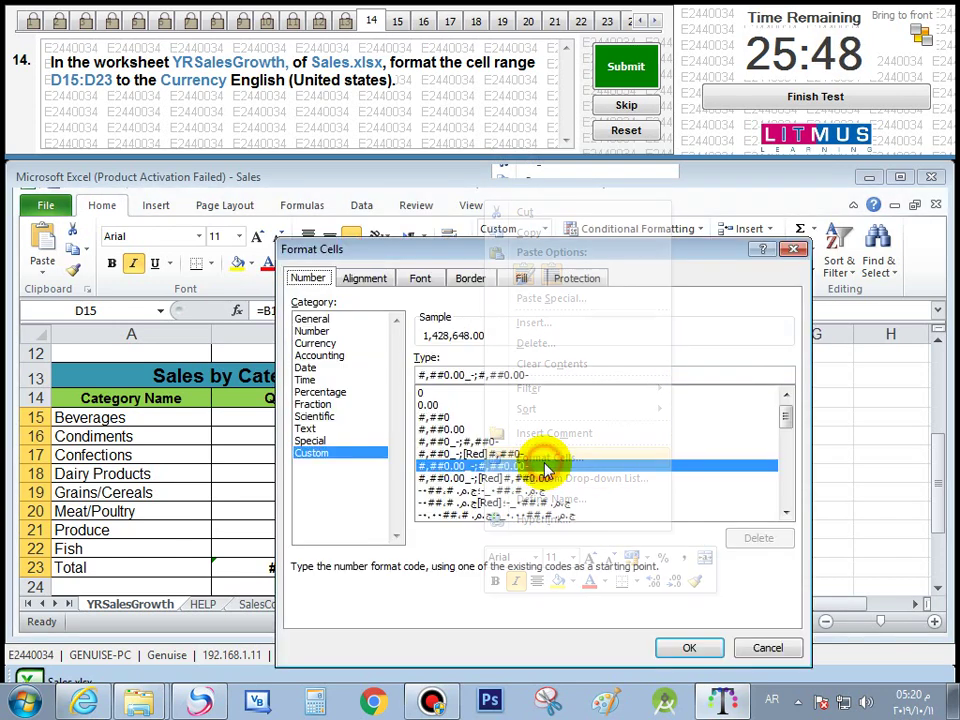
{"action": "left_click", "coordinate": [320, 344]}
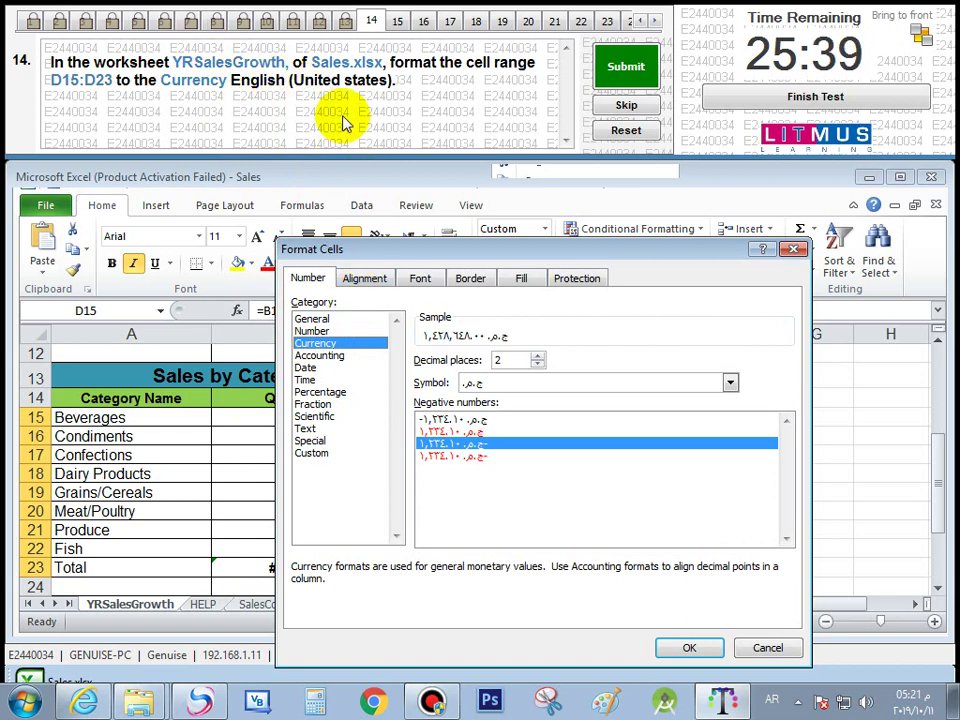
{"action": "left_click", "coordinate": [731, 384]}
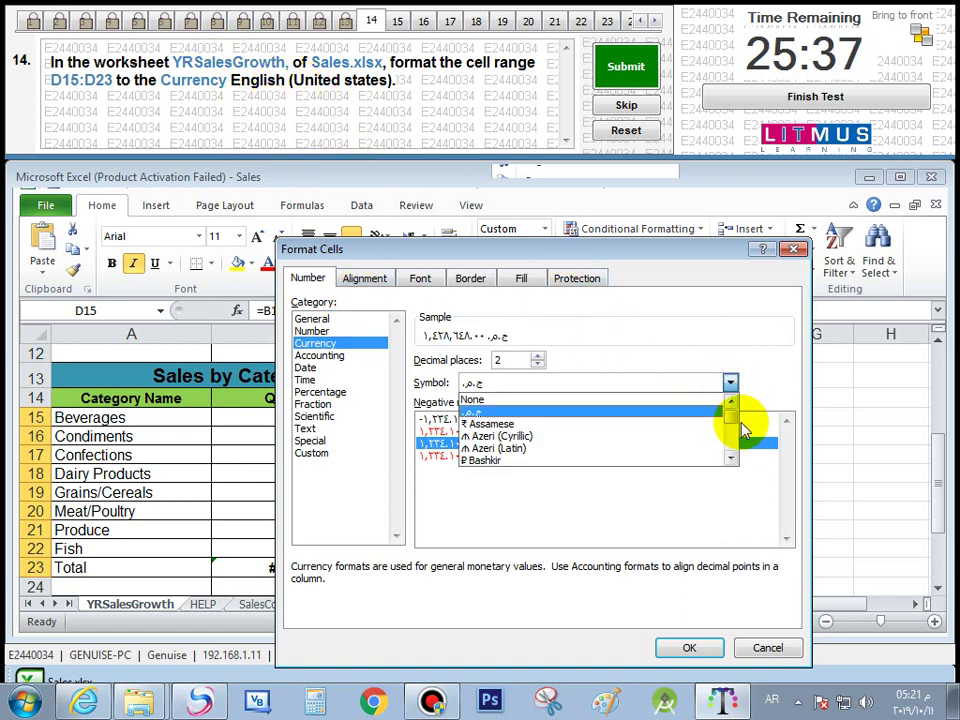
{"action": "left_click", "coordinate": [731, 460]}
{"action": "left_click", "coordinate": [731, 460]}
{"action": "left_click", "coordinate": [731, 460]}
{"action": "left_click", "coordinate": [731, 460]}
{"action": "left_click", "coordinate": [731, 460]}
{"action": "left_click", "coordinate": [731, 460]}
{"action": "left_click", "coordinate": [731, 460]}
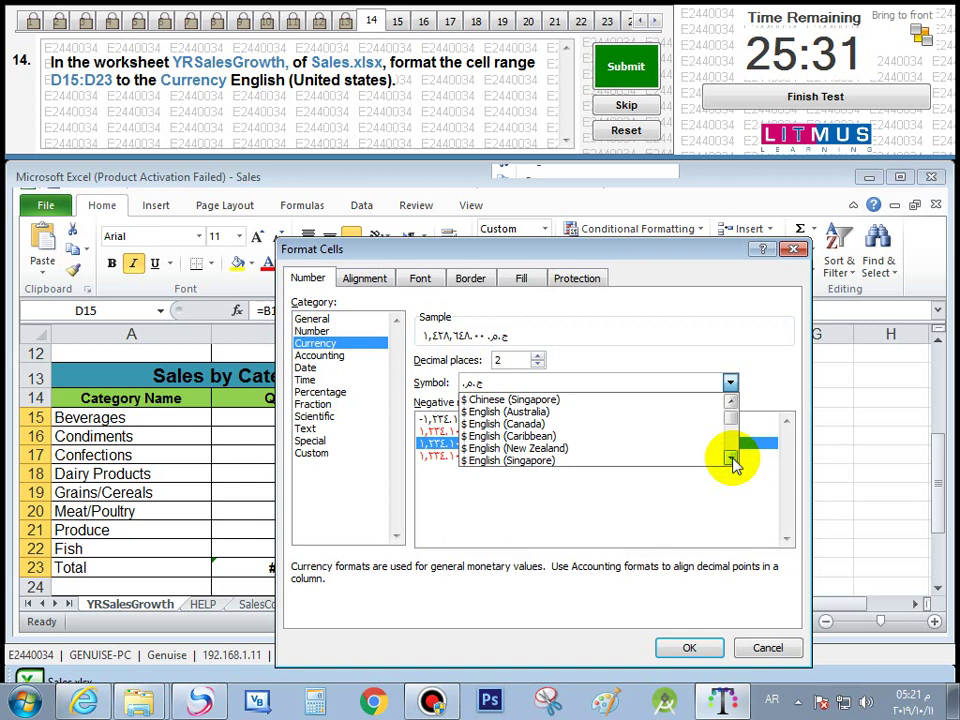
{"action": "left_click", "coordinate": [731, 460]}
{"action": "left_click", "coordinate": [731, 460]}
{"action": "left_click", "coordinate": [731, 460]}
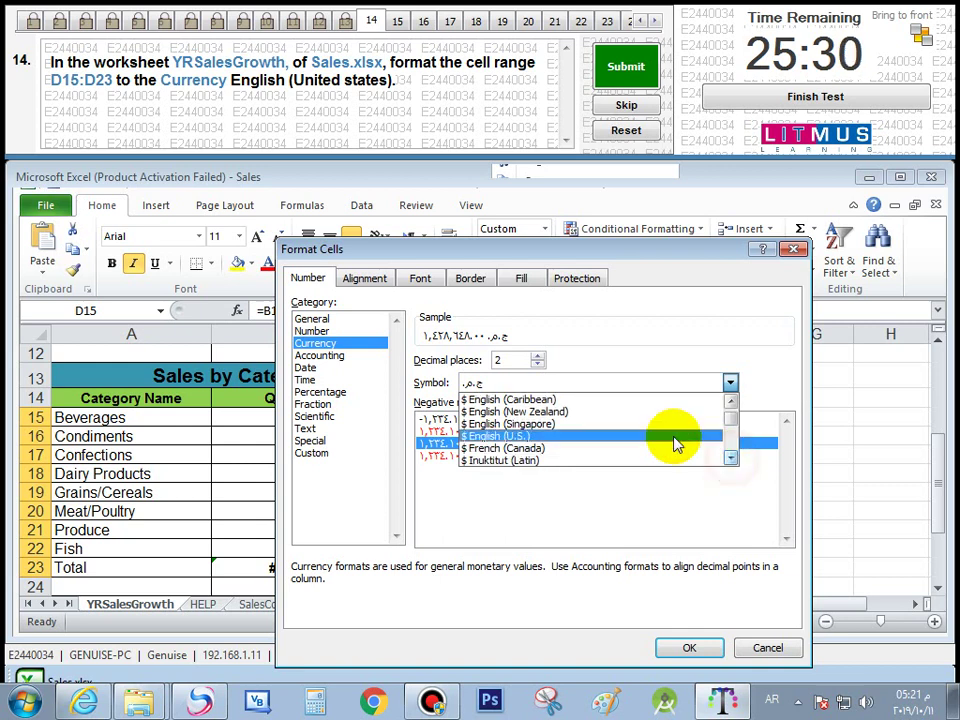
{"action": "left_click", "coordinate": [620, 437]}
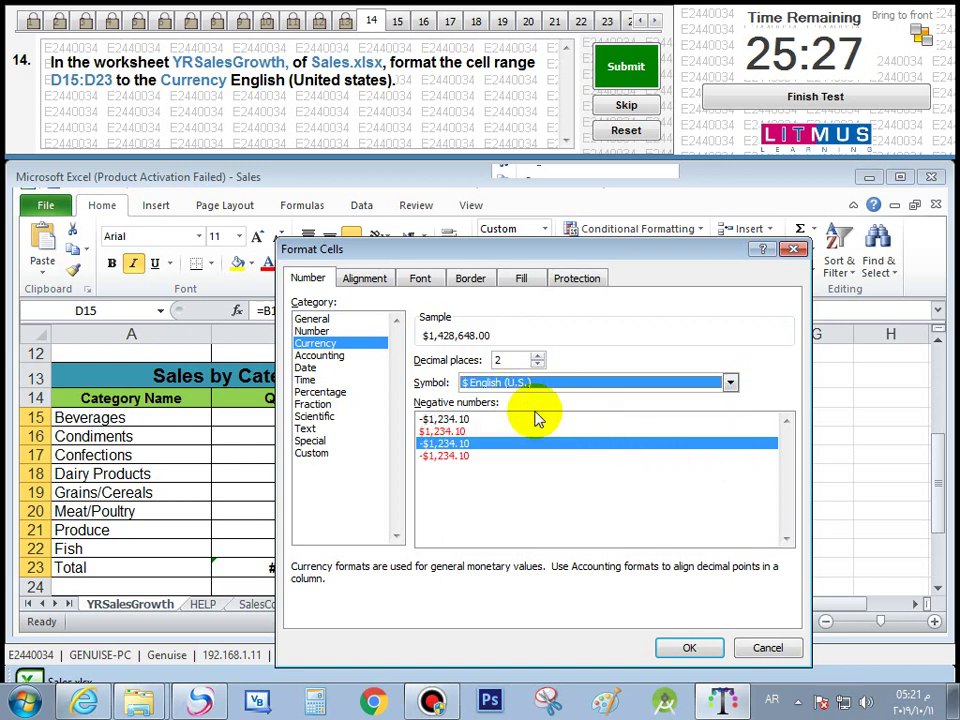
{"action": "left_click", "coordinate": [687, 645]}
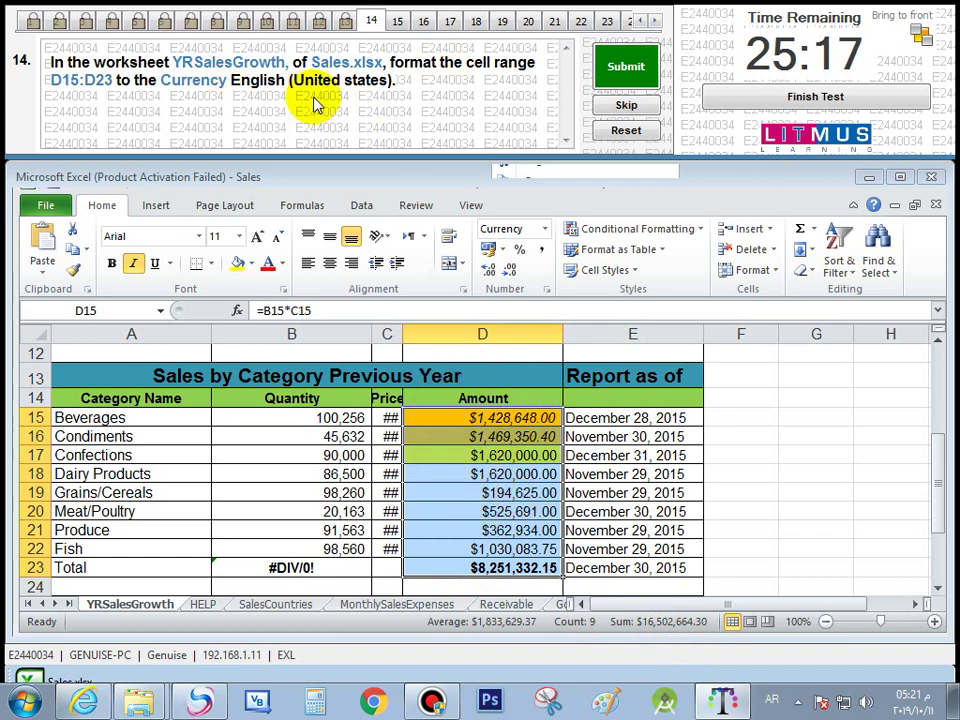
{"action": "left_click", "coordinate": [605, 78]}
{"action": "left_click", "coordinate": [543, 413]}
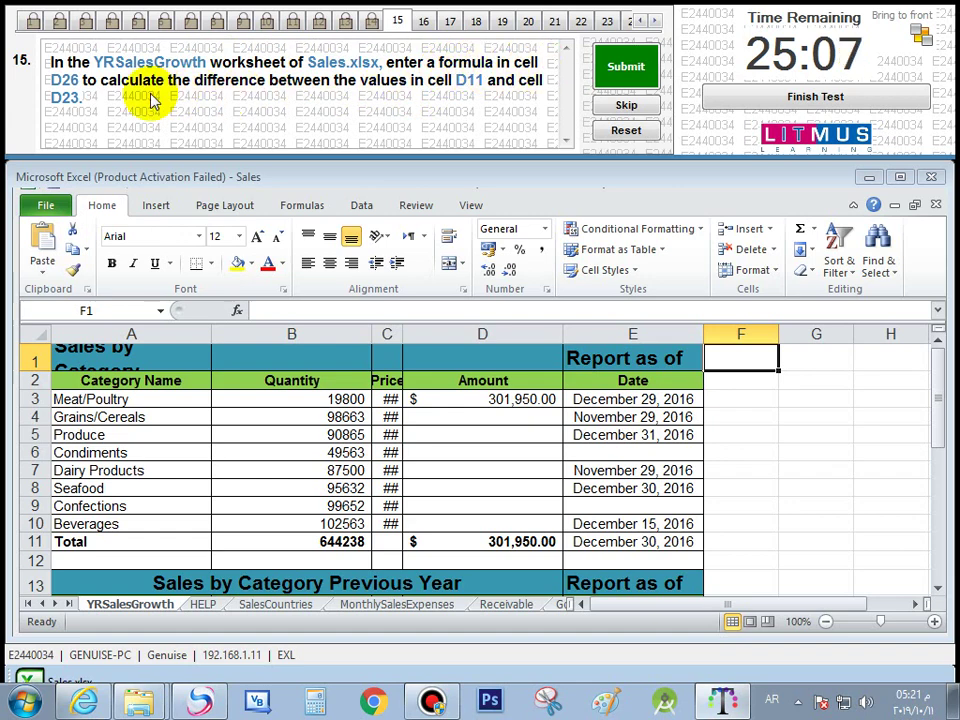
Enter the formula =D11-D23 in the Sales Growth cell D26 of the YRSalesGrowth worksheet
{"action": "left_click_drag", "start_coordinate": [939, 416], "coordinate": [945, 553]}
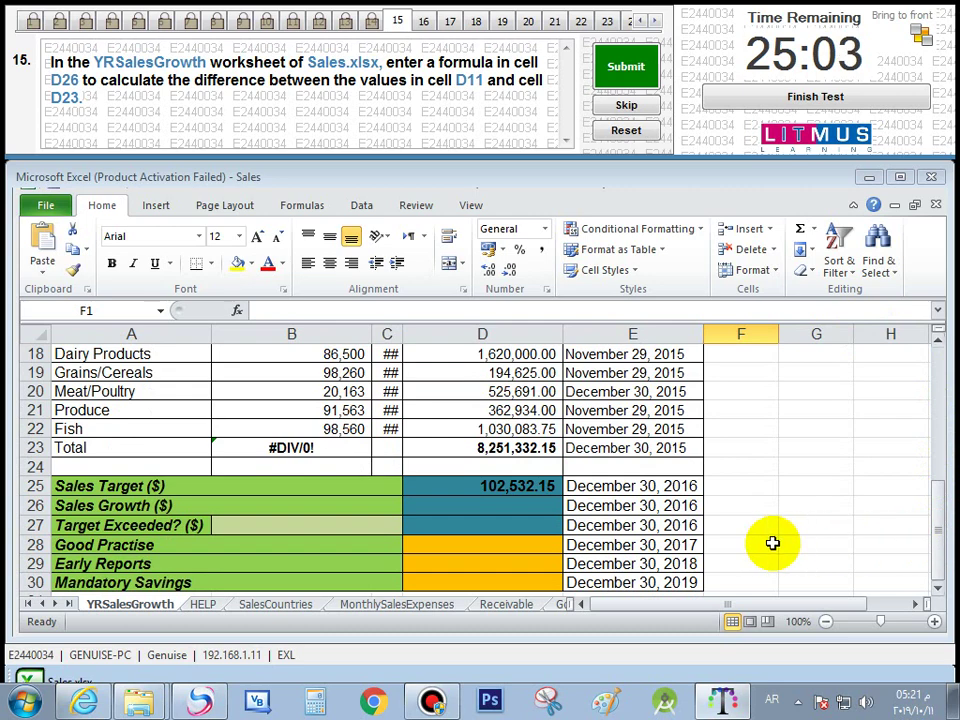
{"action": "left_click", "coordinate": [474, 503]}
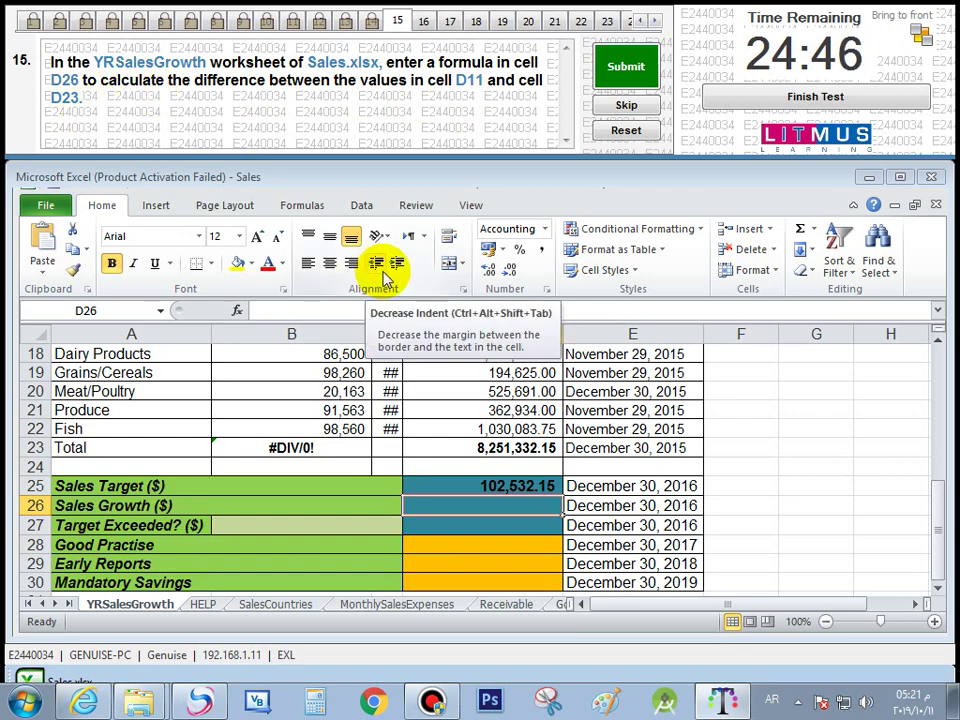
{"action": "type", "text": "="}
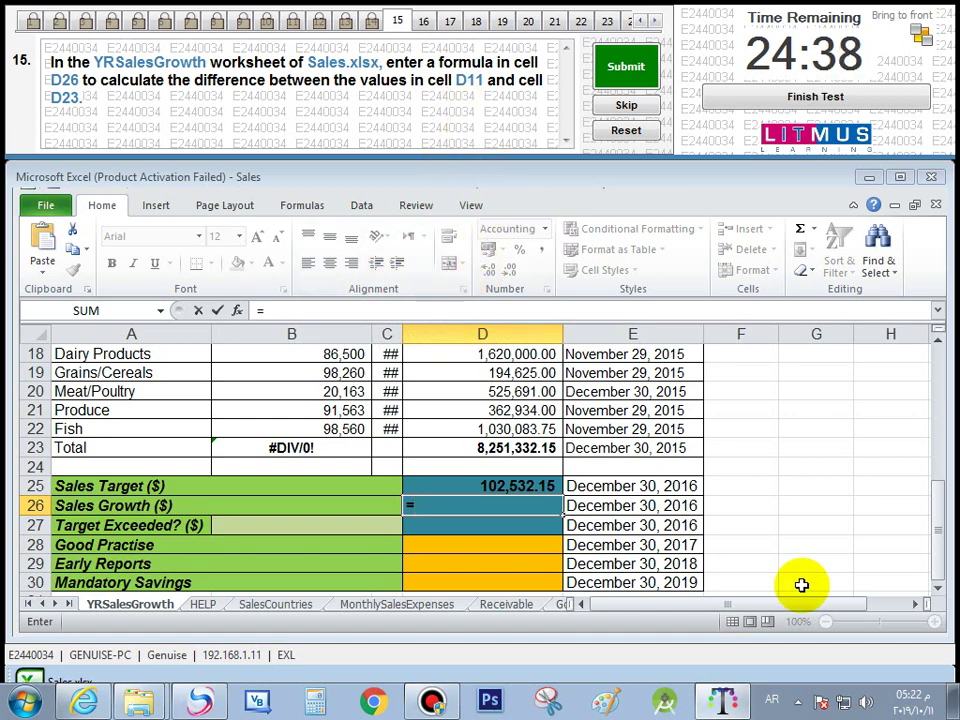
{"action": "left_click_drag", "start_coordinate": [943, 530], "coordinate": [947, 465]}
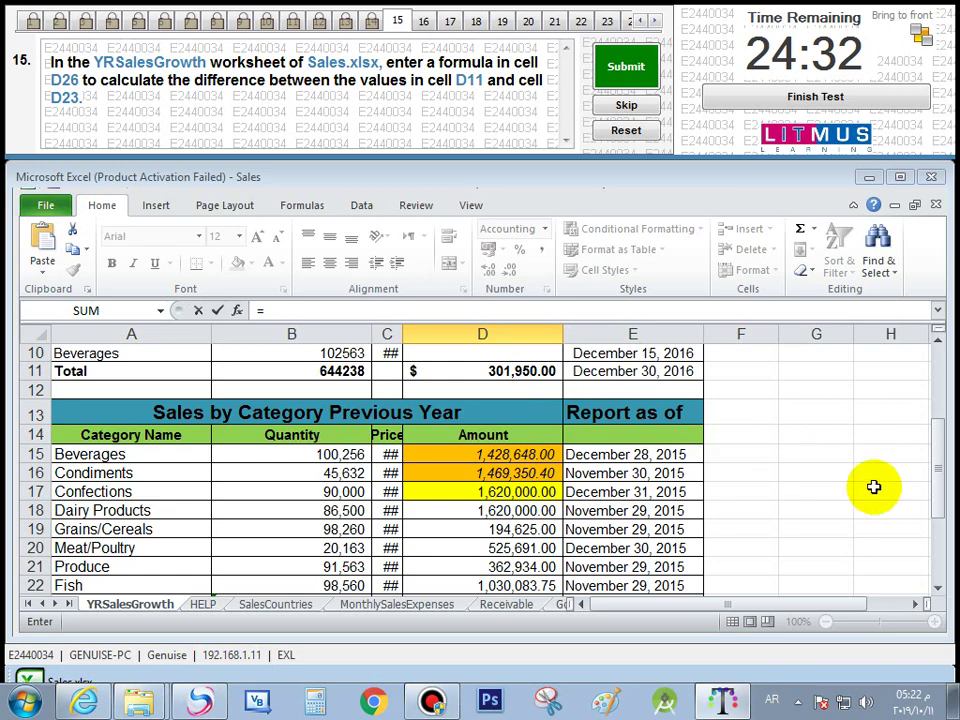
{"action": "left_click_drag", "start_coordinate": [937, 482], "coordinate": [945, 537]}
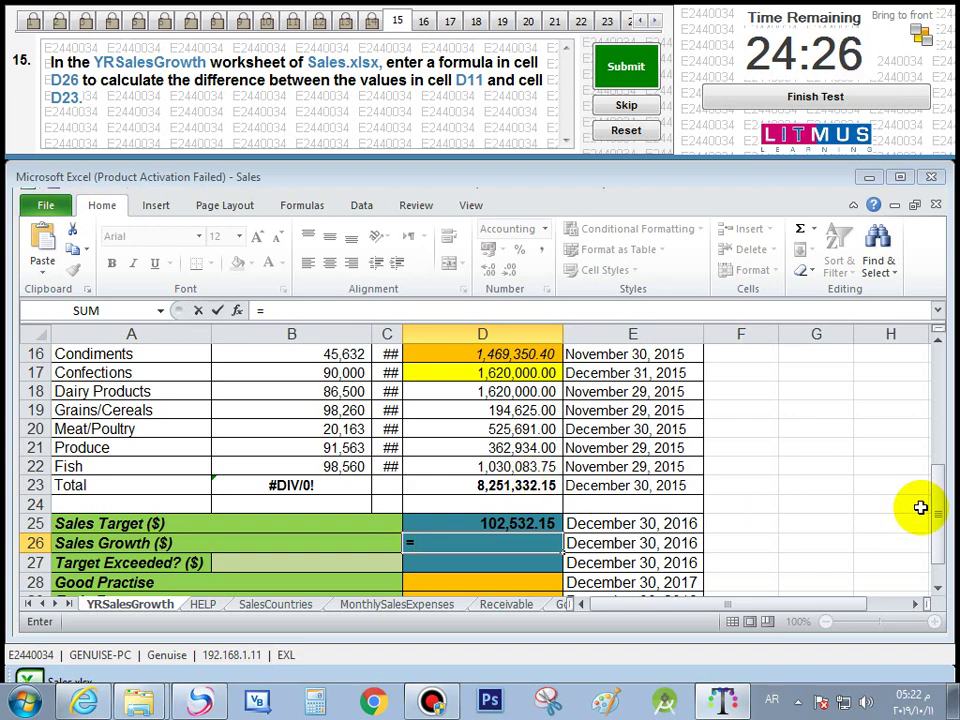
{"action": "mouse_move", "coordinate": [940, 520]}
{"action": "left_mouse_down"}
{"action": "mouse_move", "coordinate": [936, 461]}
{"action": "mouse_move", "coordinate": [945, 530]}
{"action": "mouse_move", "coordinate": [955, 520]}
{"action": "left_mouse_up"}
{"action": "left_click", "coordinate": [540, 388]}
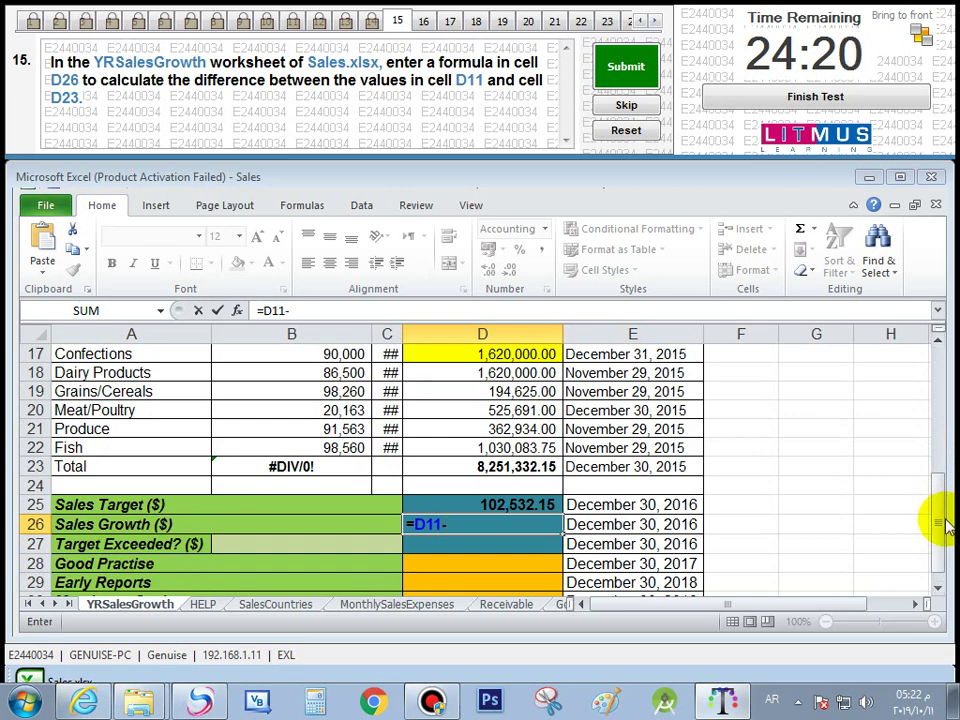
{"action": "type", "text": "-"}
{"action": "left_click", "coordinate": [467, 467]}
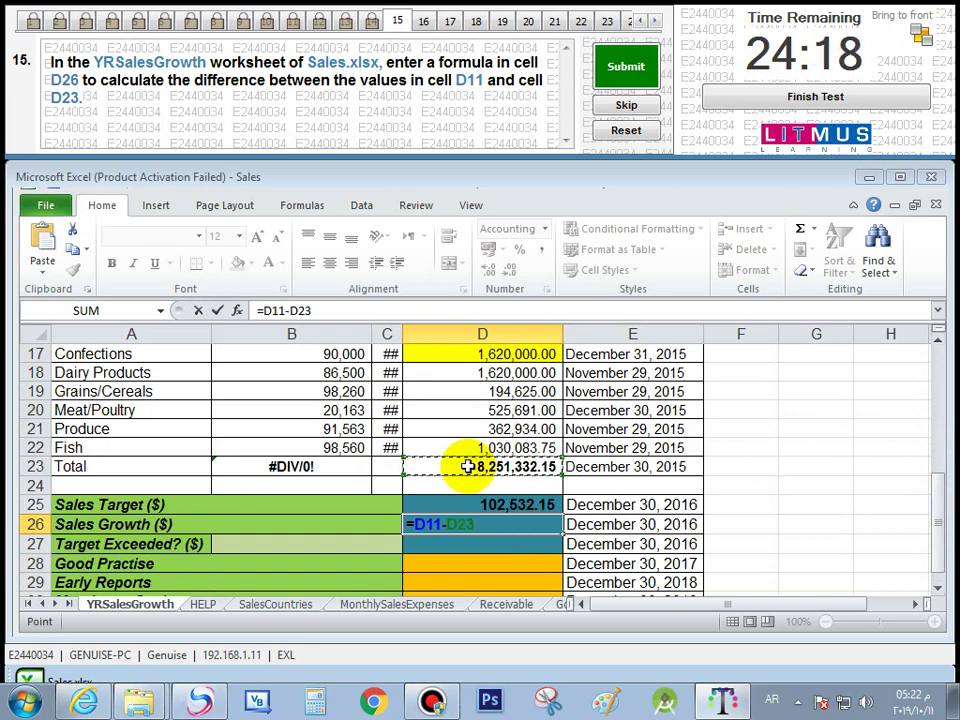
{"action": "key", "text": "Return"}
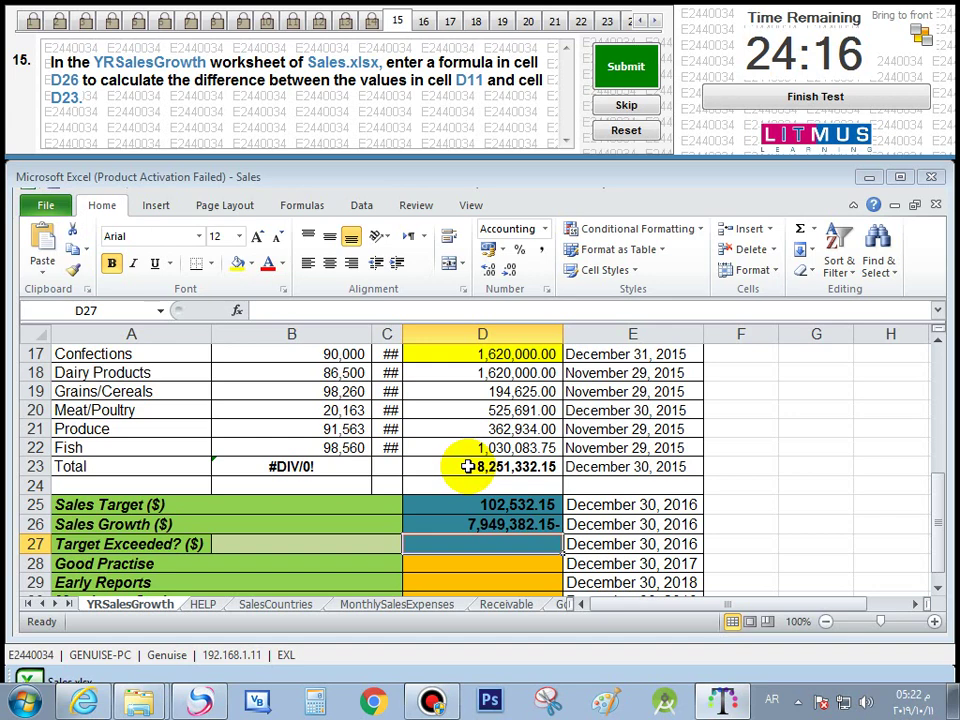
Check the formula in cell D26, and submit and confirm question 15
{"action": "left_click", "coordinate": [474, 524]}
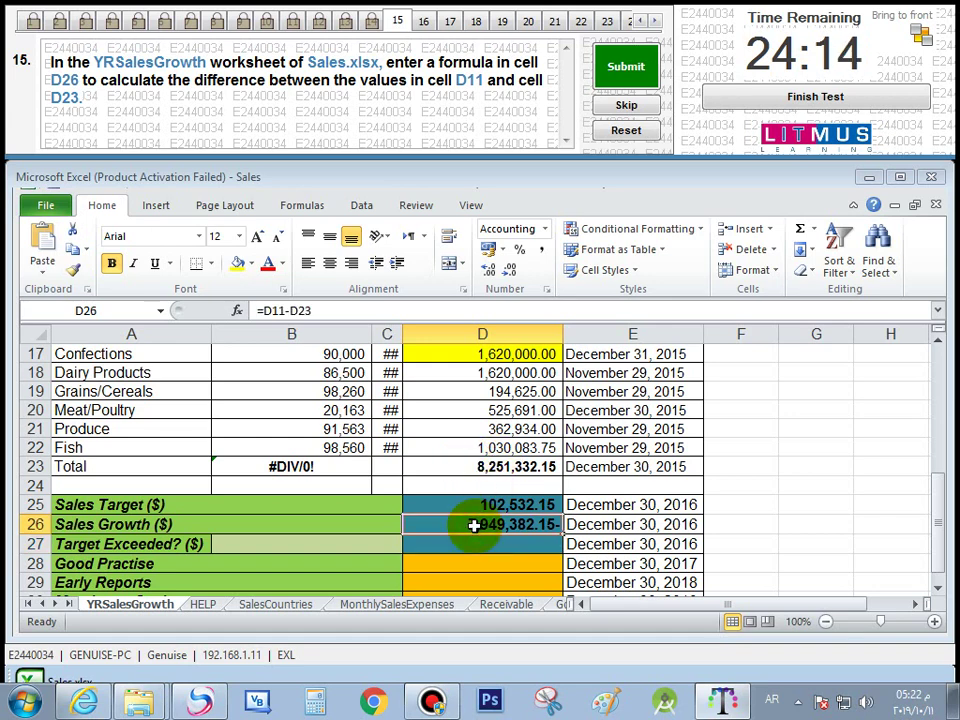
{"action": "left_click", "coordinate": [633, 70]}
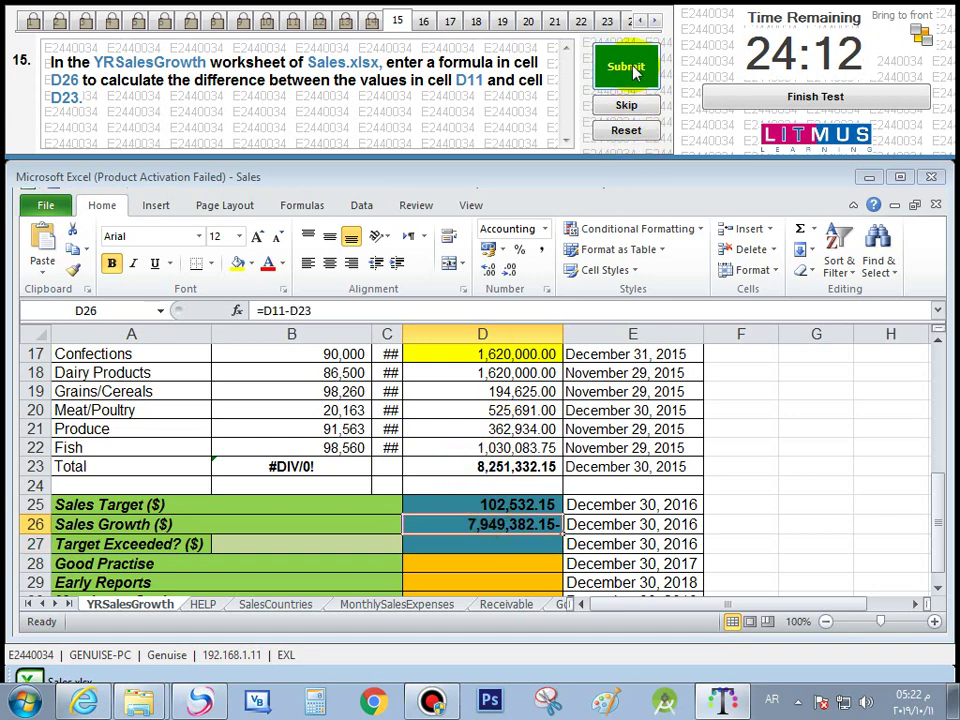
{"action": "left_click", "coordinate": [542, 413]}
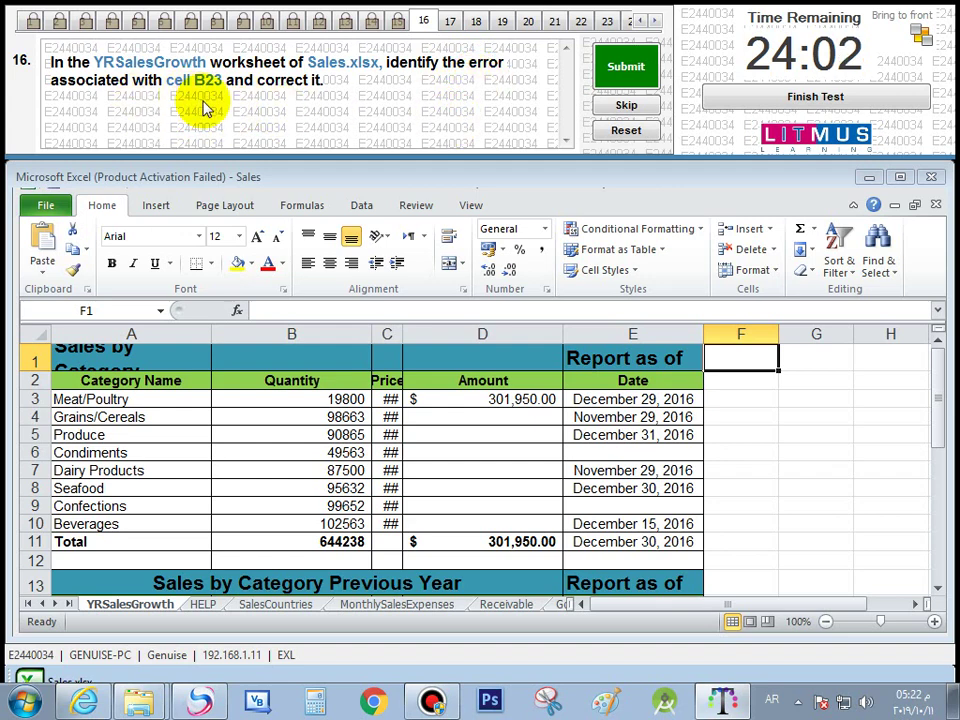
Correct the formula in cell B23 to =SUM(B15:B22) by removing the division by zero, and submit and confirm question 16
{"action": "left_click_drag", "start_coordinate": [936, 399], "coordinate": [938, 507]}
{"action": "left_click", "coordinate": [310, 523]}
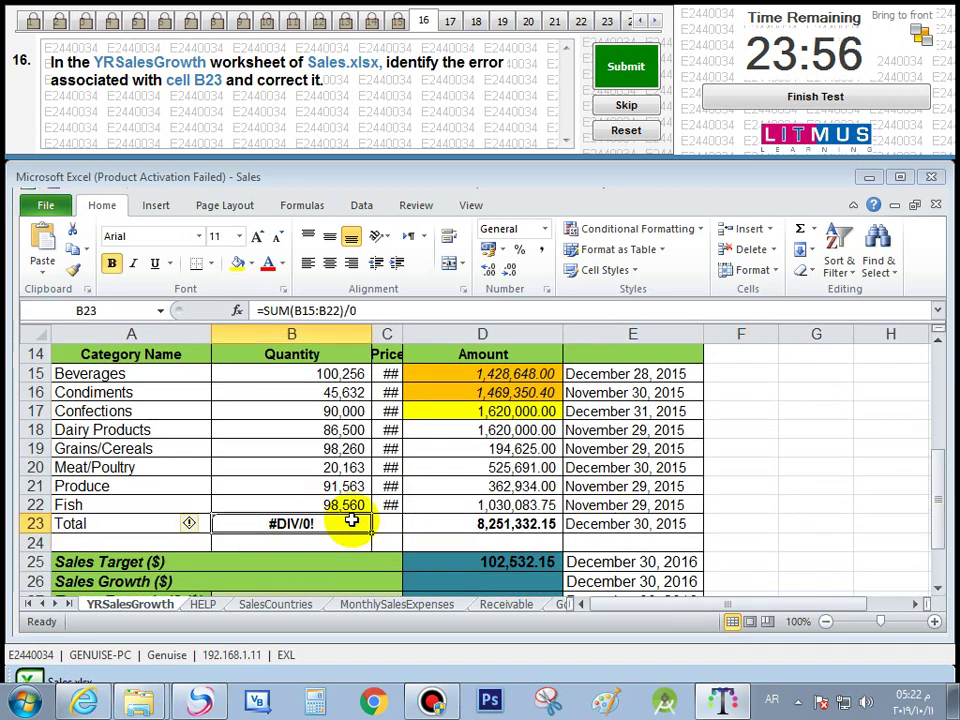
{"action": "left_click", "coordinate": [378, 311]}
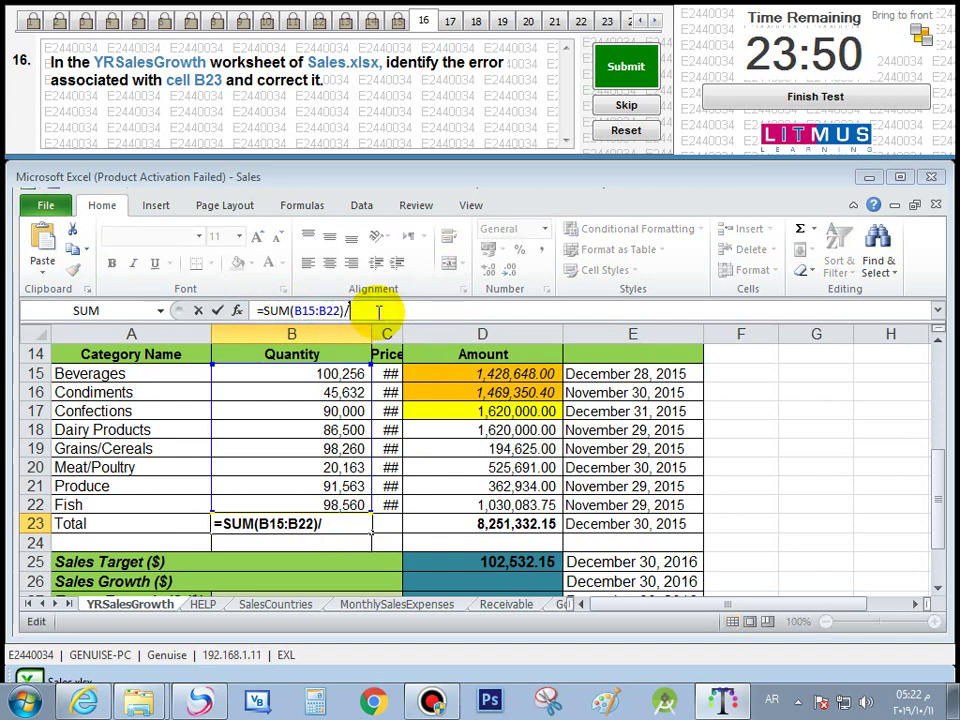
{"action": "key", "text": "Return"}
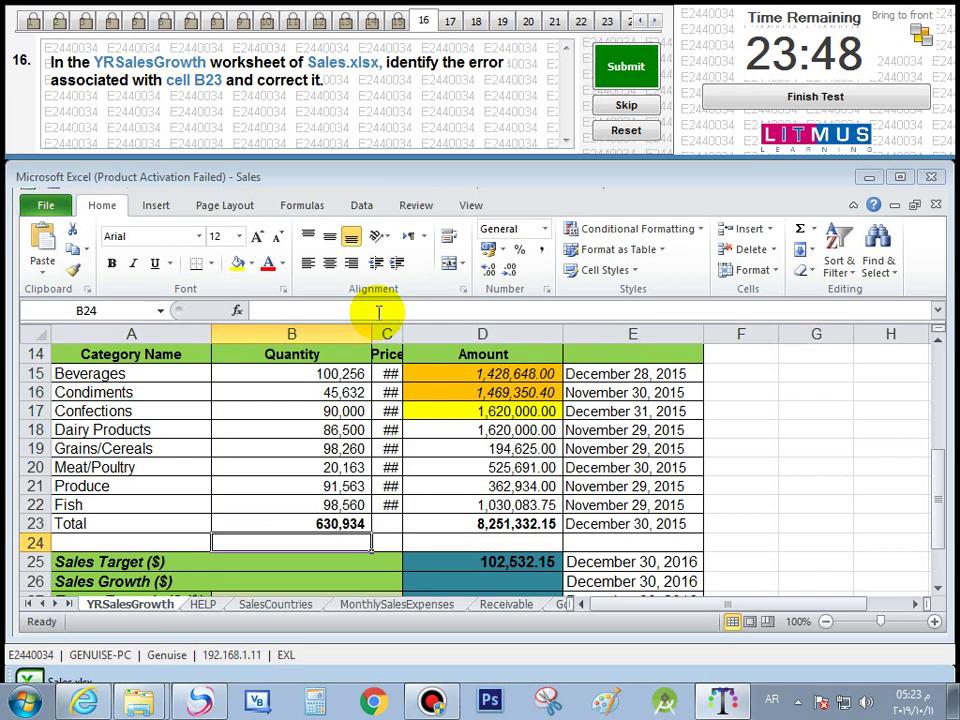
{"action": "left_click", "coordinate": [349, 521]}
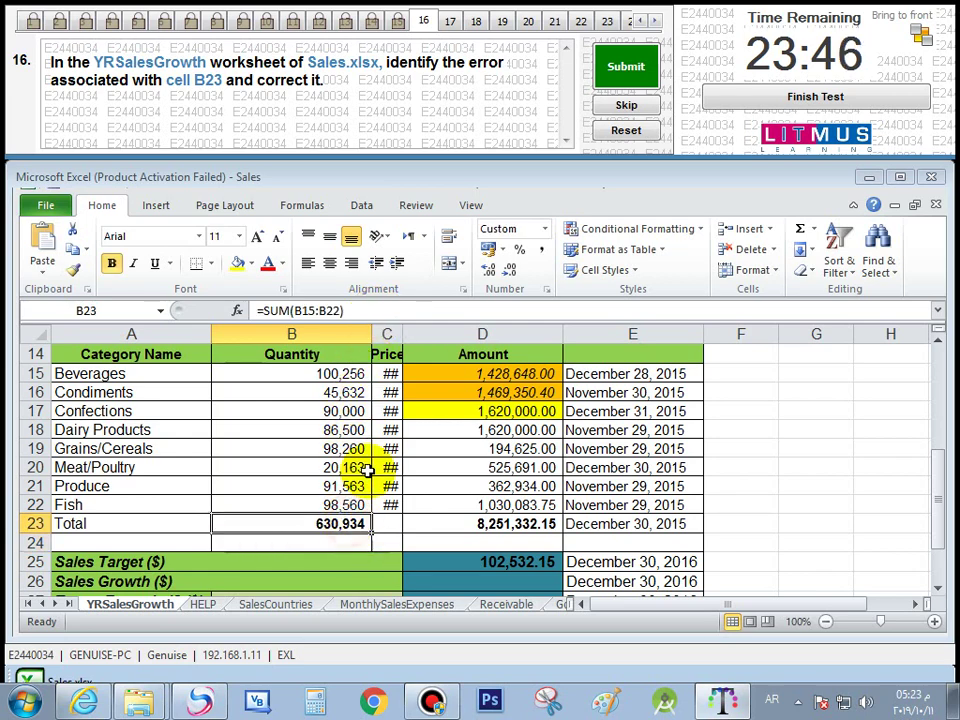
{"action": "left_click", "coordinate": [626, 67]}
{"action": "left_click", "coordinate": [544, 414]}
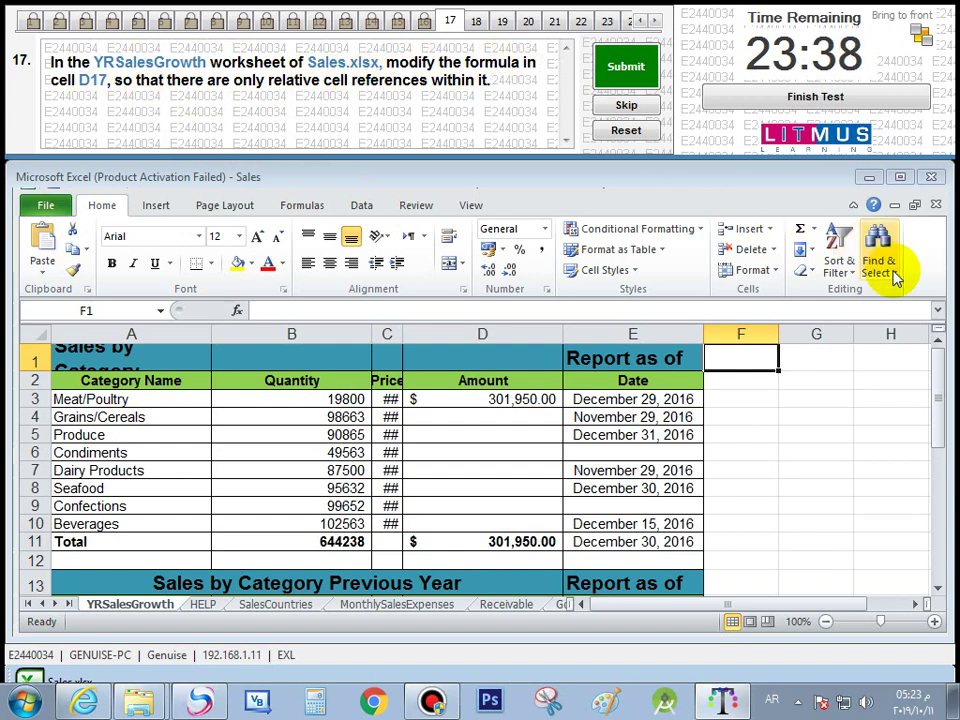
Change the formula in cell D17 of the YRSalesGrowth worksheet to =B17*C17 by removing the dollar signs
{"action": "left_click_drag", "start_coordinate": [937, 393], "coordinate": [930, 476]}
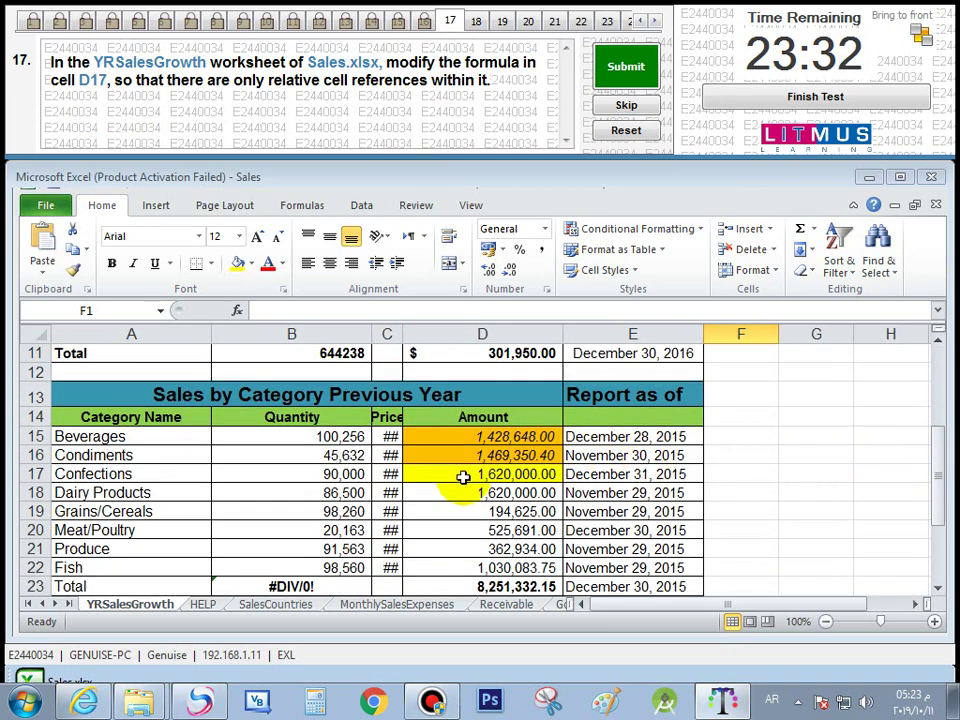
{"action": "left_click", "coordinate": [508, 492]}
{"action": "left_click", "coordinate": [508, 476]}
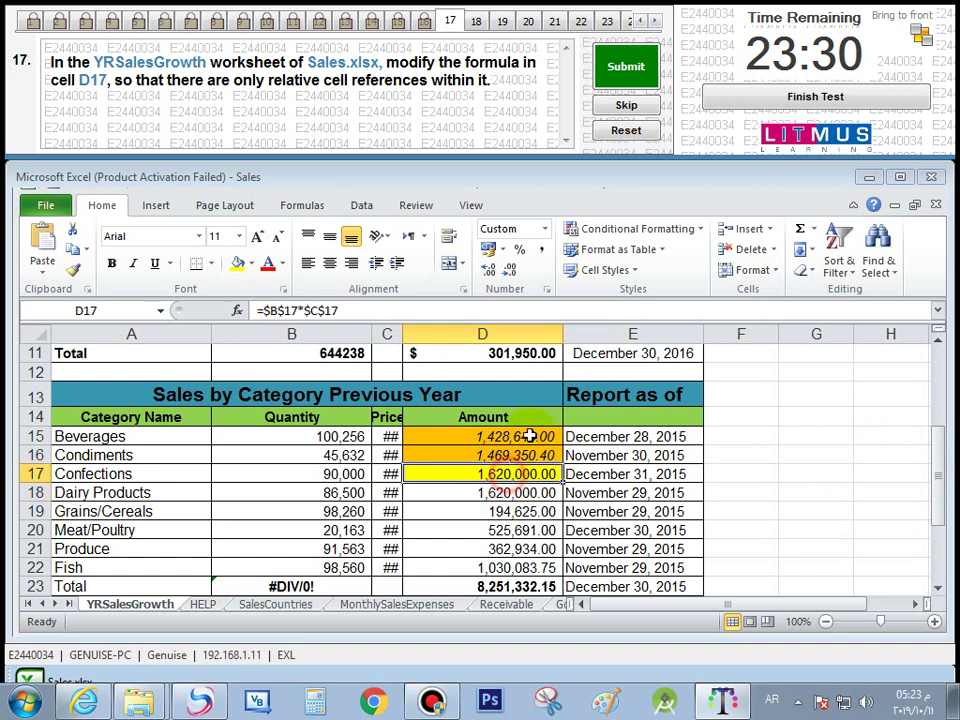
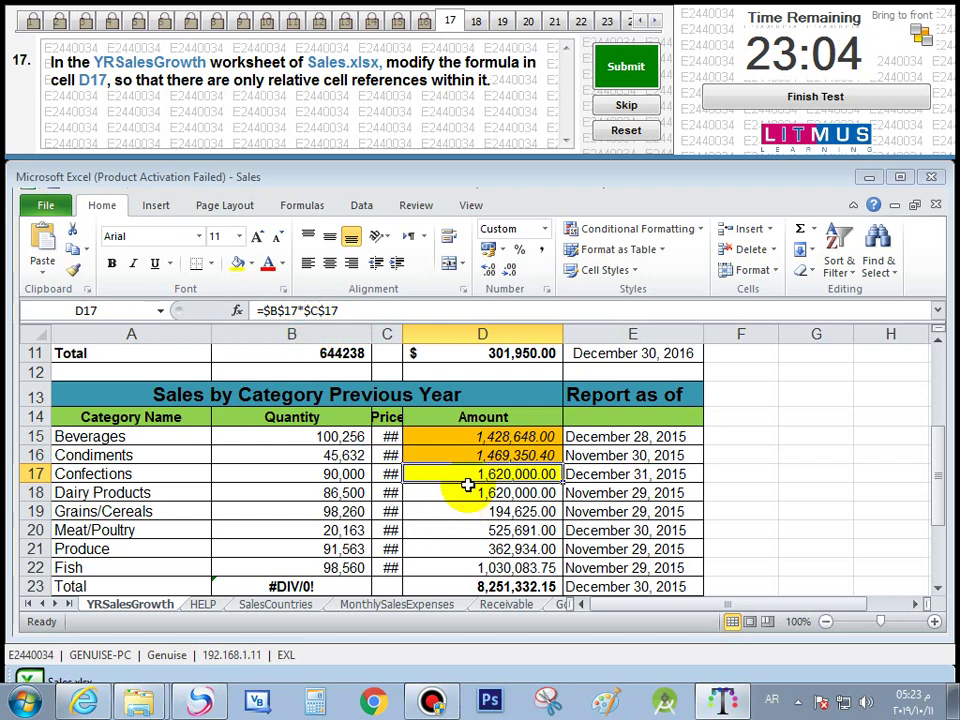
{"action": "left_click", "coordinate": [321, 310]}
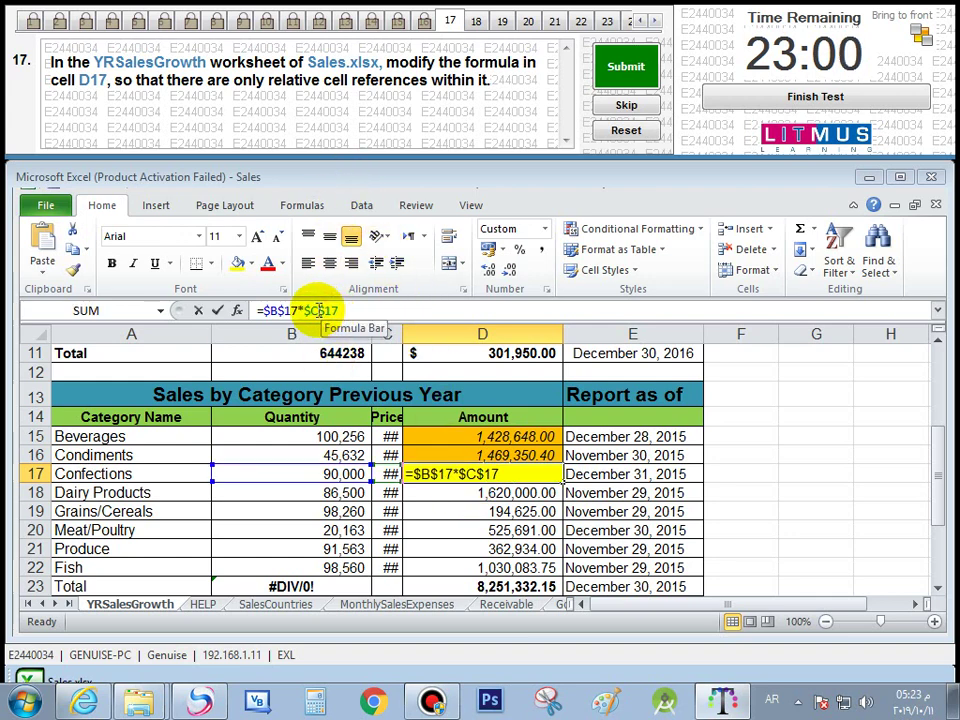
{"action": "left_click", "coordinate": [320, 310]}
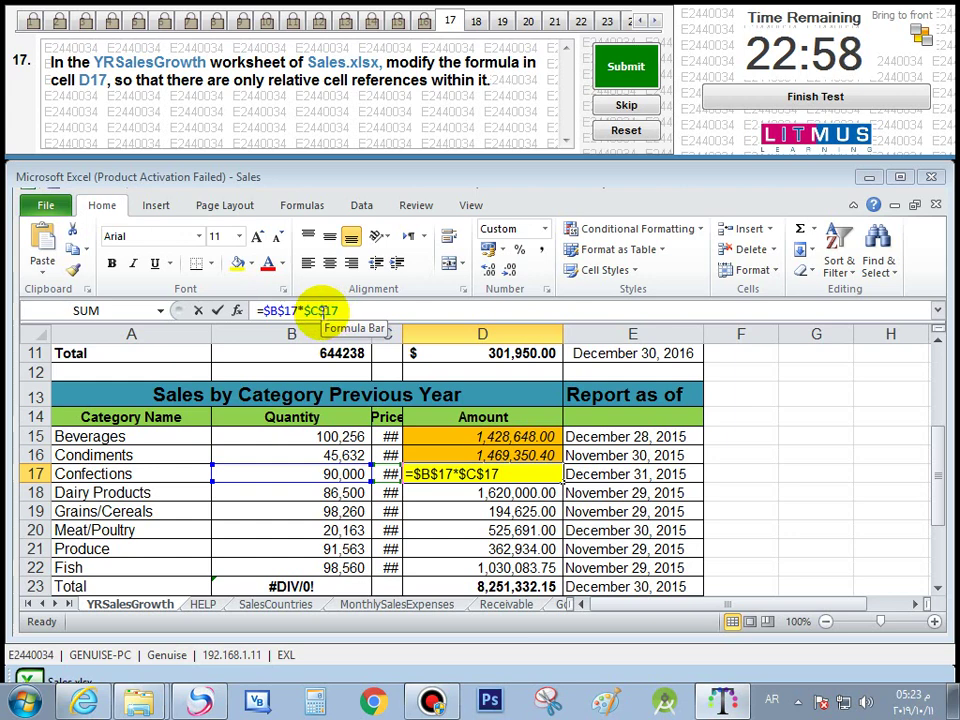
{"action": "left_click", "coordinate": [321, 310]}
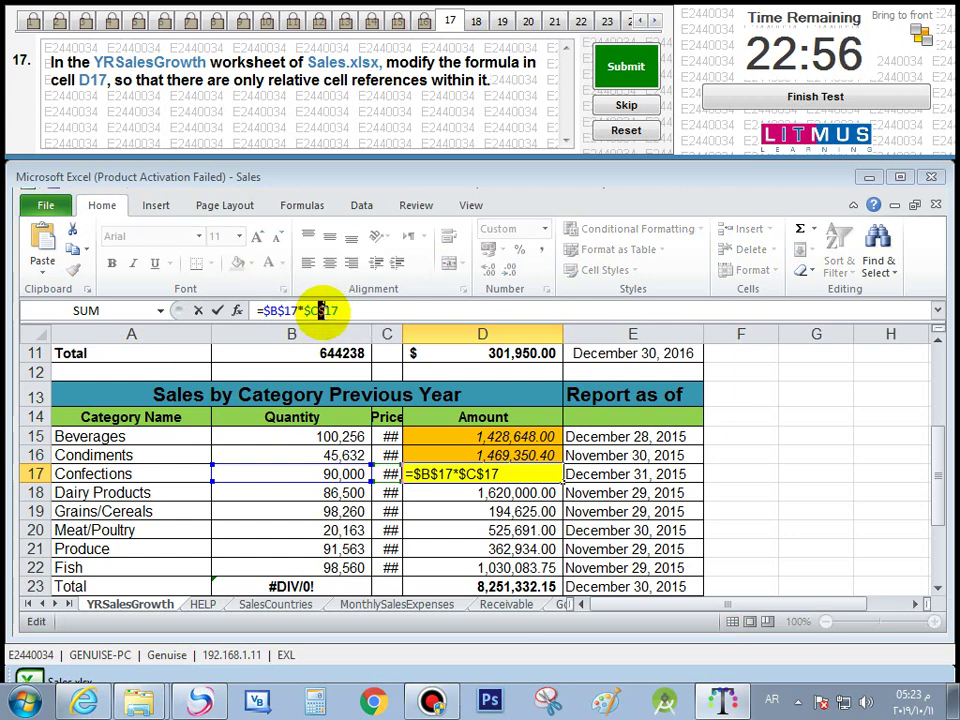
{"action": "left_click", "coordinate": [308, 310]}
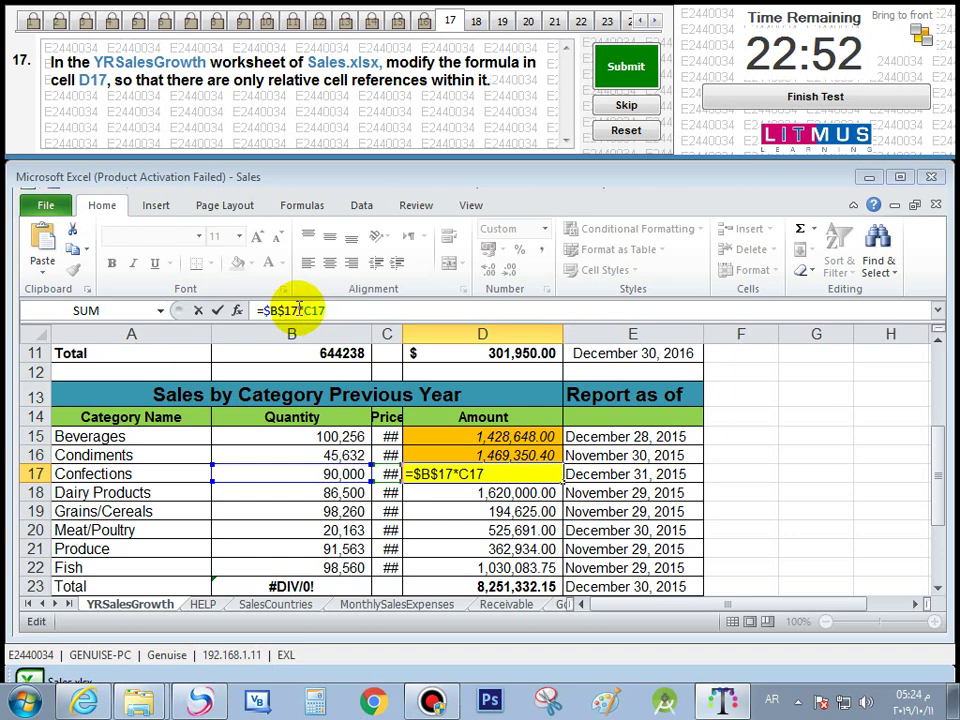
{"action": "left_click", "coordinate": [280, 310]}
{"action": "key", "text": "BackSpace"}
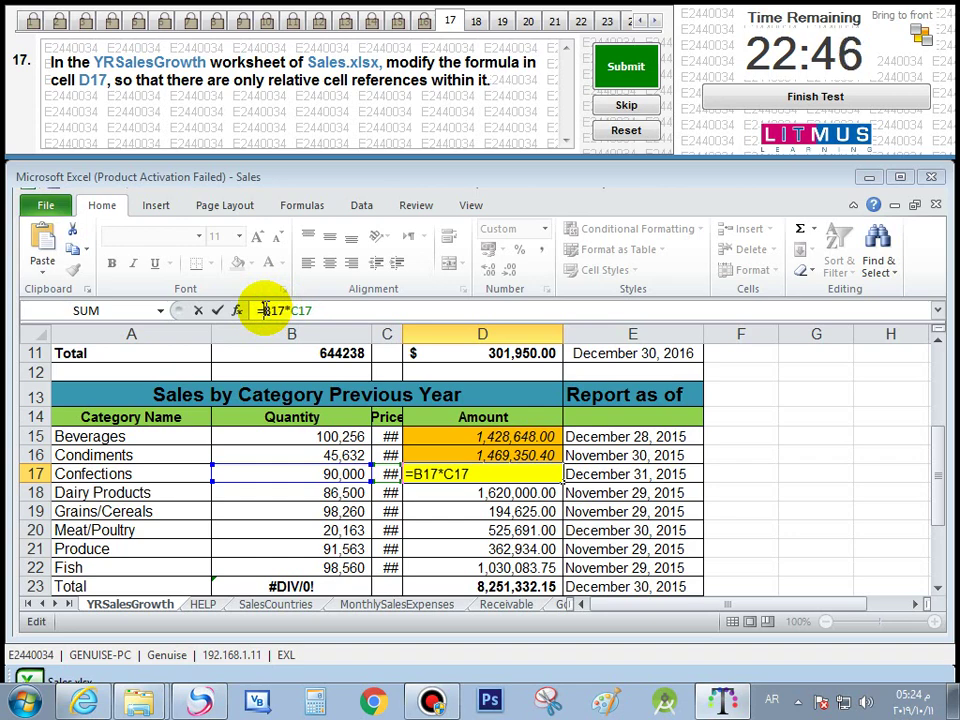
{"action": "key", "text": "Return"}
Check the formula in cell D17, and submit and confirm question 17
{"action": "left_click", "coordinate": [483, 470]}
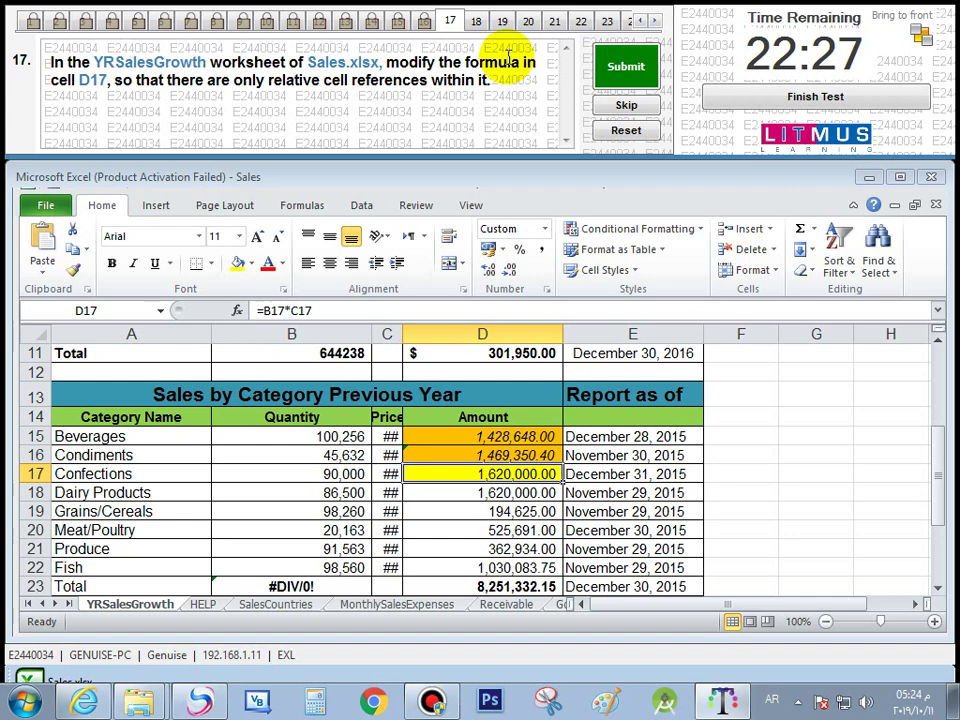
{"action": "left_click", "coordinate": [612, 62]}
{"action": "left_click", "coordinate": [556, 419]}
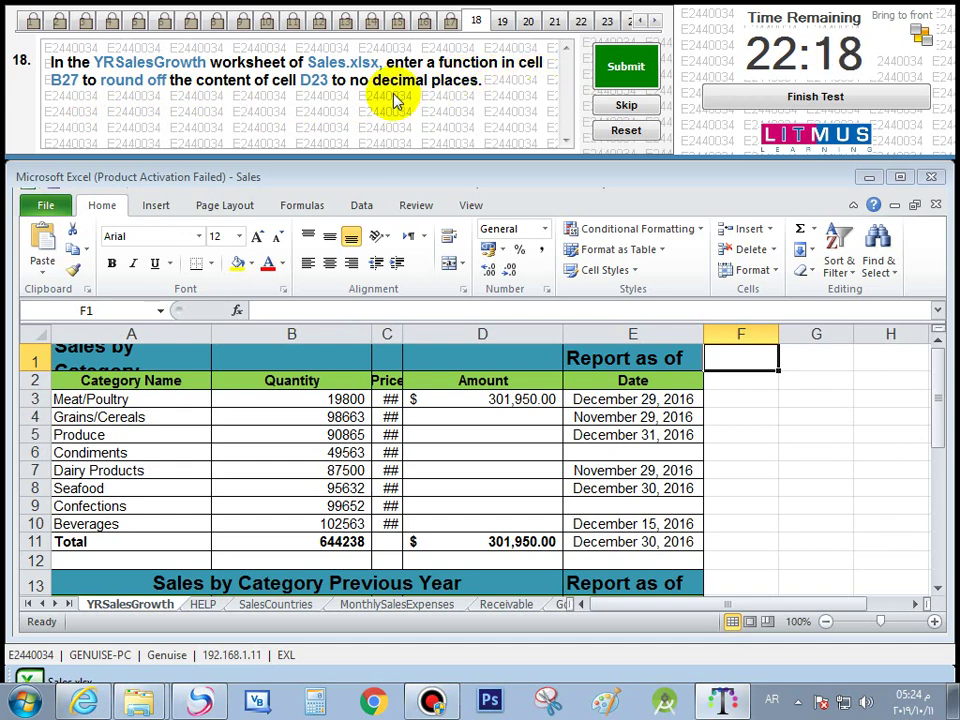
Insert the ROUND function from the All category into the Target Exceeded? cell D27
{"action": "left_click_drag", "start_coordinate": [945, 415], "coordinate": [948, 535]}
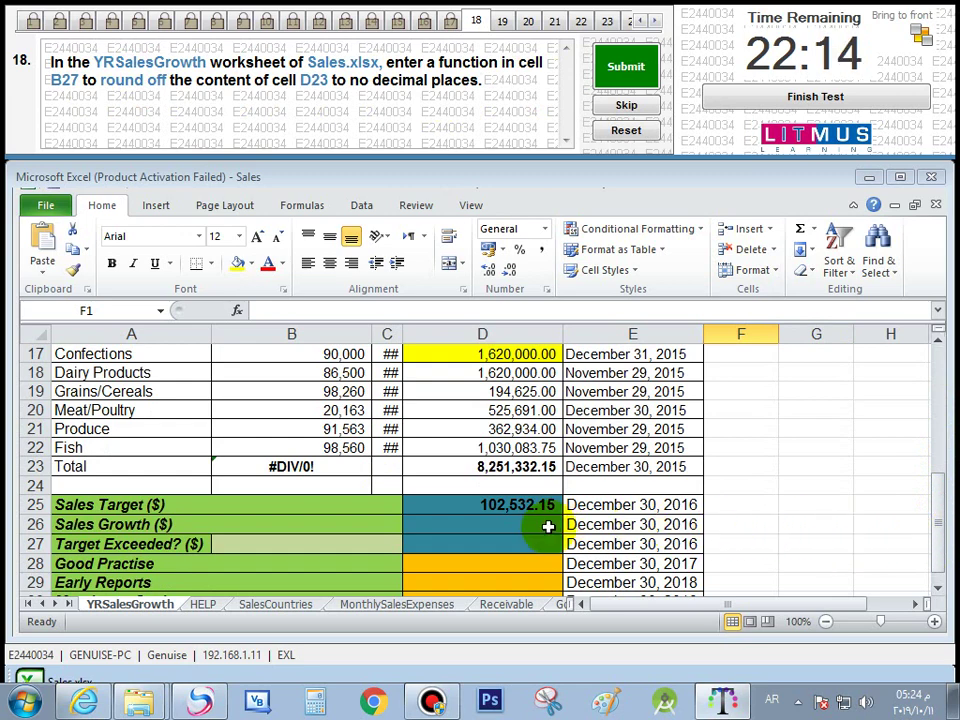
{"action": "left_click", "coordinate": [497, 523]}
{"action": "left_click", "coordinate": [435, 546]}
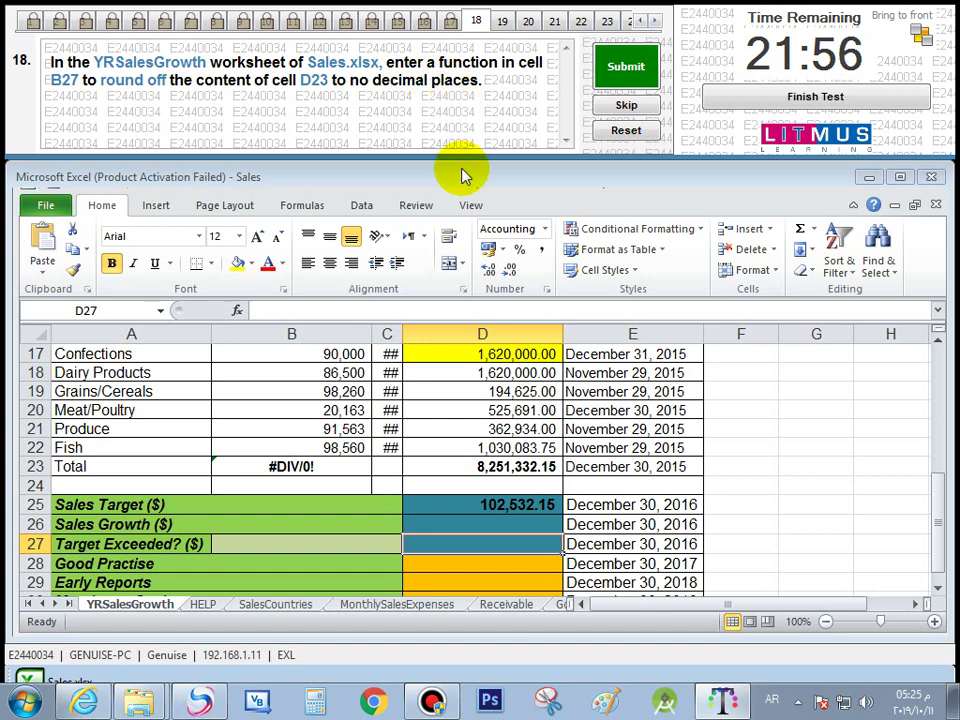
{"action": "left_click", "coordinate": [239, 311]}
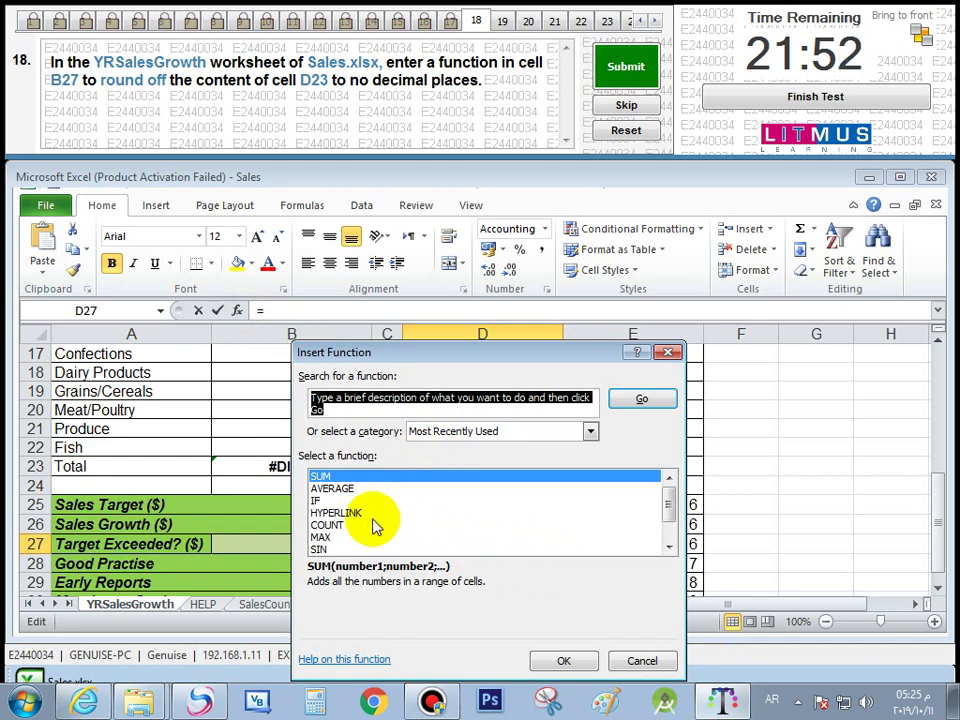
{"action": "left_click", "coordinate": [669, 548]}
{"action": "left_click", "coordinate": [670, 548]}
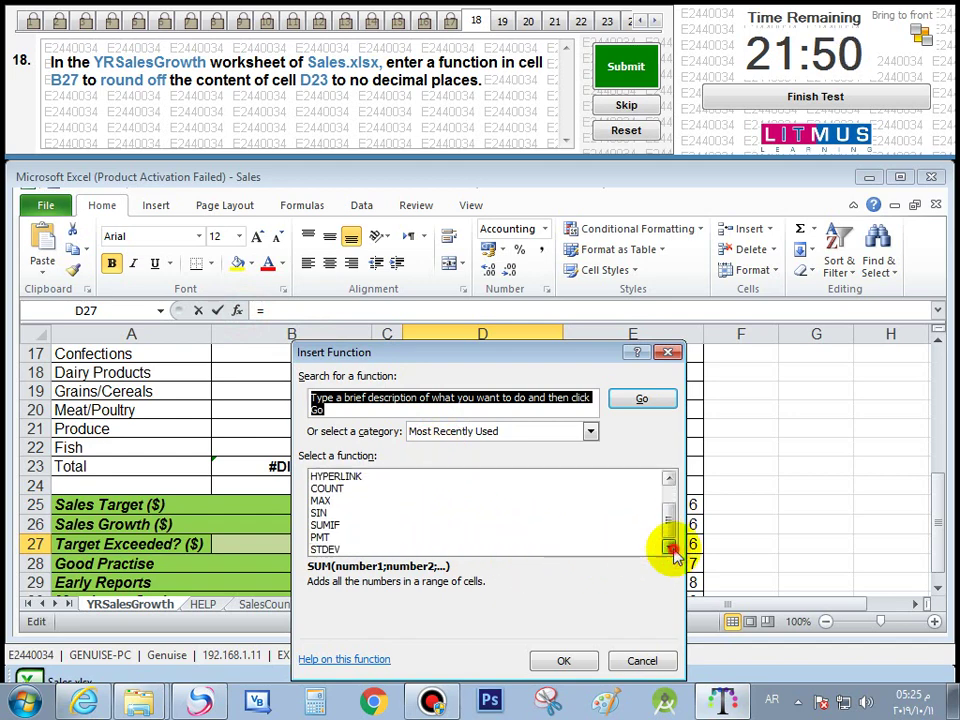
{"action": "left_click", "coordinate": [589, 432]}
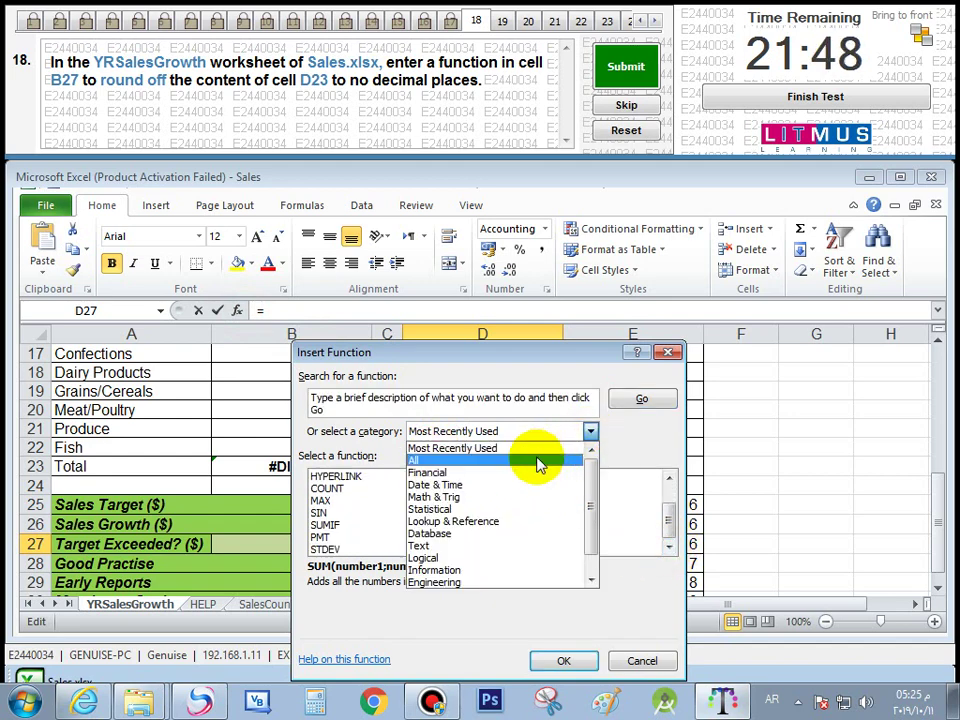
{"action": "left_click", "coordinate": [535, 461]}
{"action": "left_click_drag", "start_coordinate": [671, 506], "coordinate": [668, 543]}
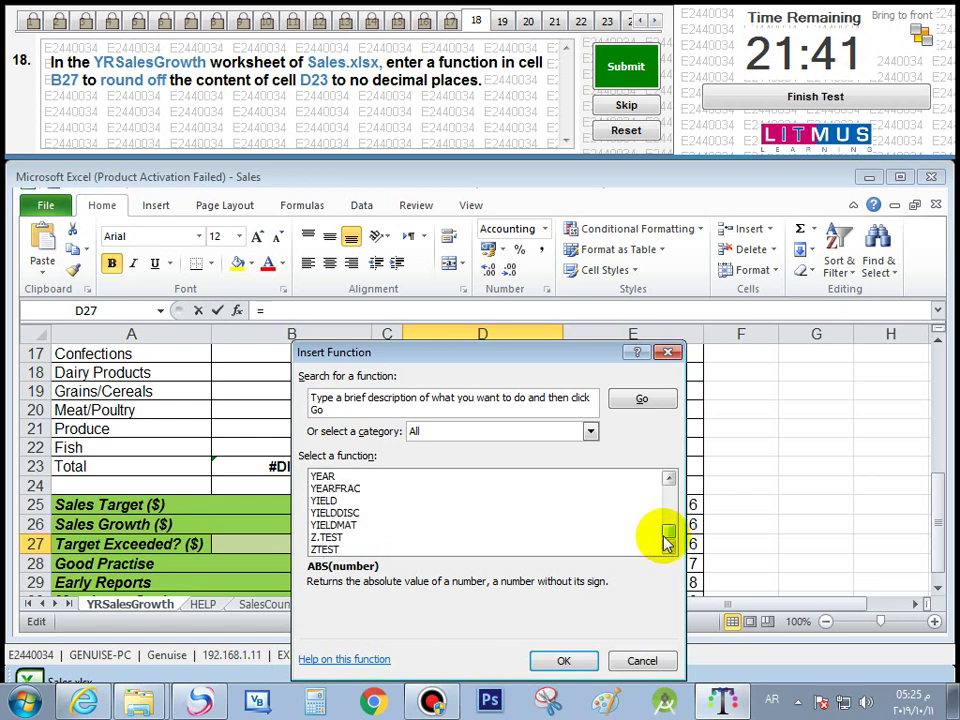
{"action": "left_click", "coordinate": [668, 480]}
{"action": "left_click_drag", "start_coordinate": [669, 484], "coordinate": [669, 485]}
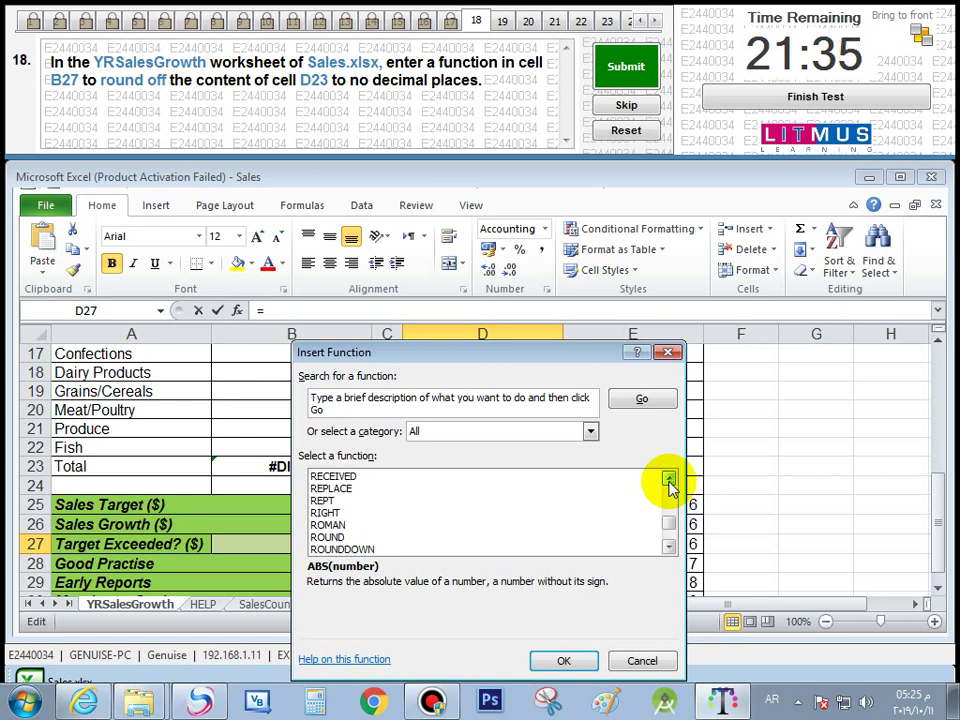
{"action": "left_click", "coordinate": [352, 537]}
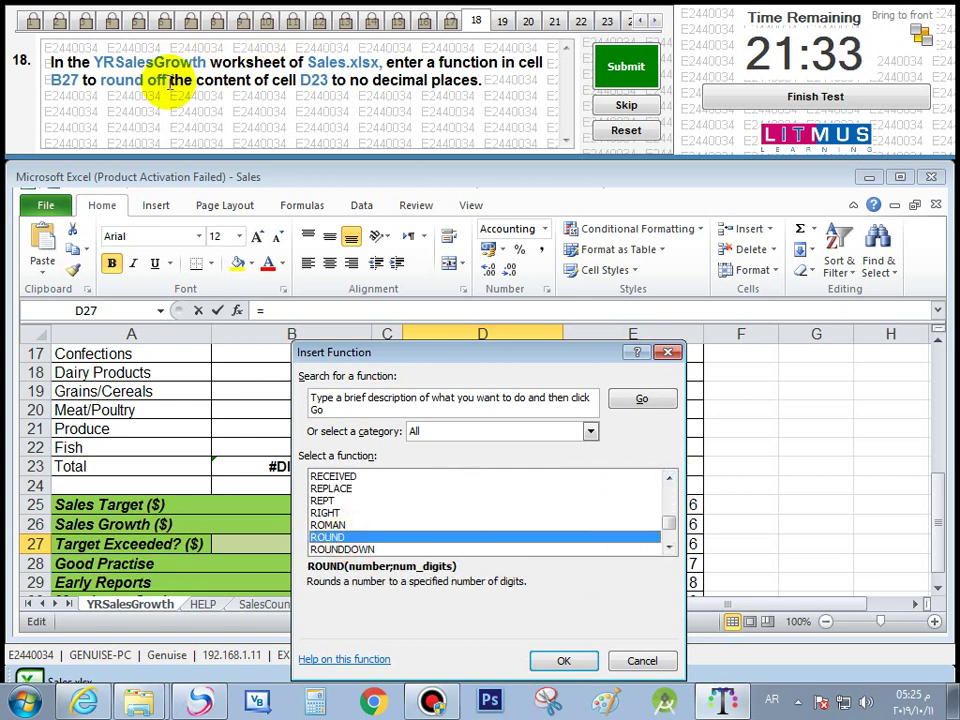
{"action": "left_click", "coordinate": [560, 661]}
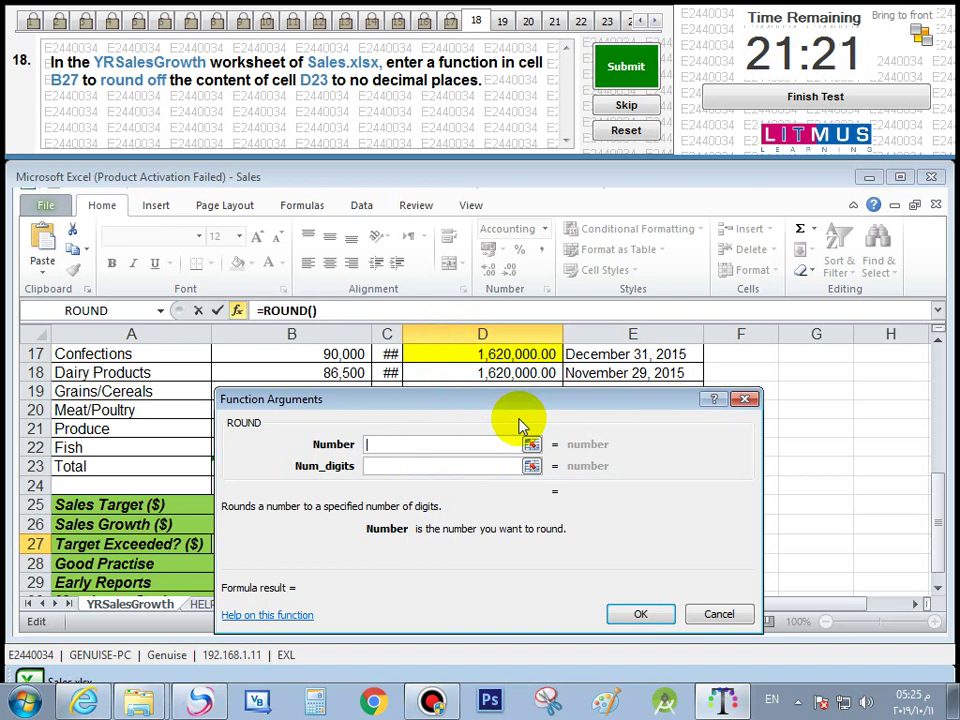
Set ROUND's number to D23 and its digits to 0, apply the function, and submit and confirm question 18
{"action": "left_click_drag", "start_coordinate": [522, 401], "coordinate": [550, 75]}
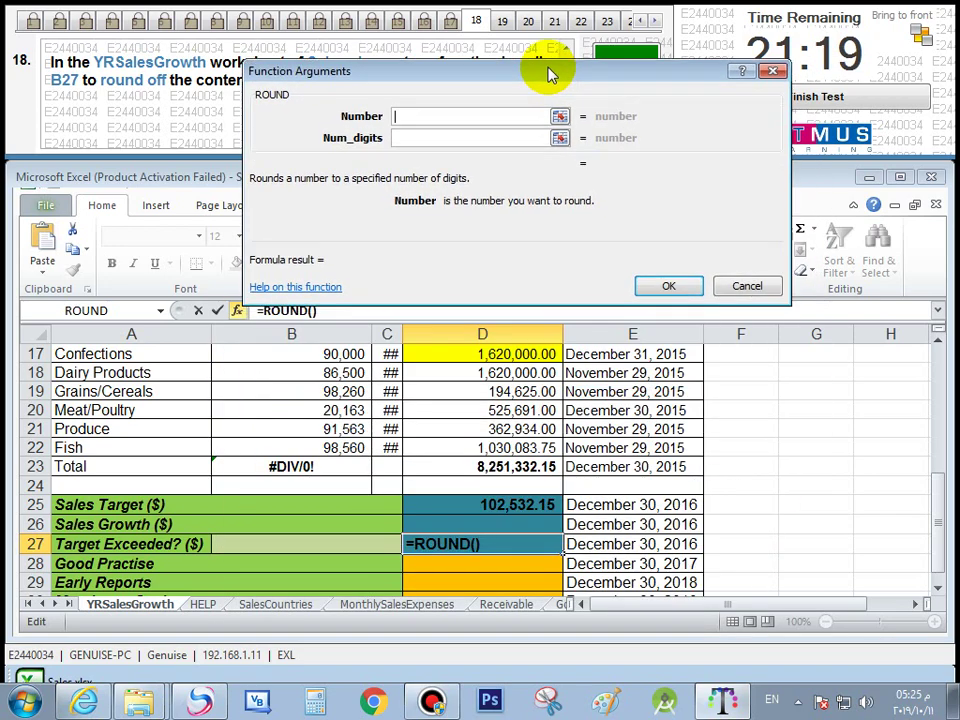
{"action": "left_click", "coordinate": [548, 467]}
{"action": "left_click_drag", "start_coordinate": [465, 80], "coordinate": [445, 338]}
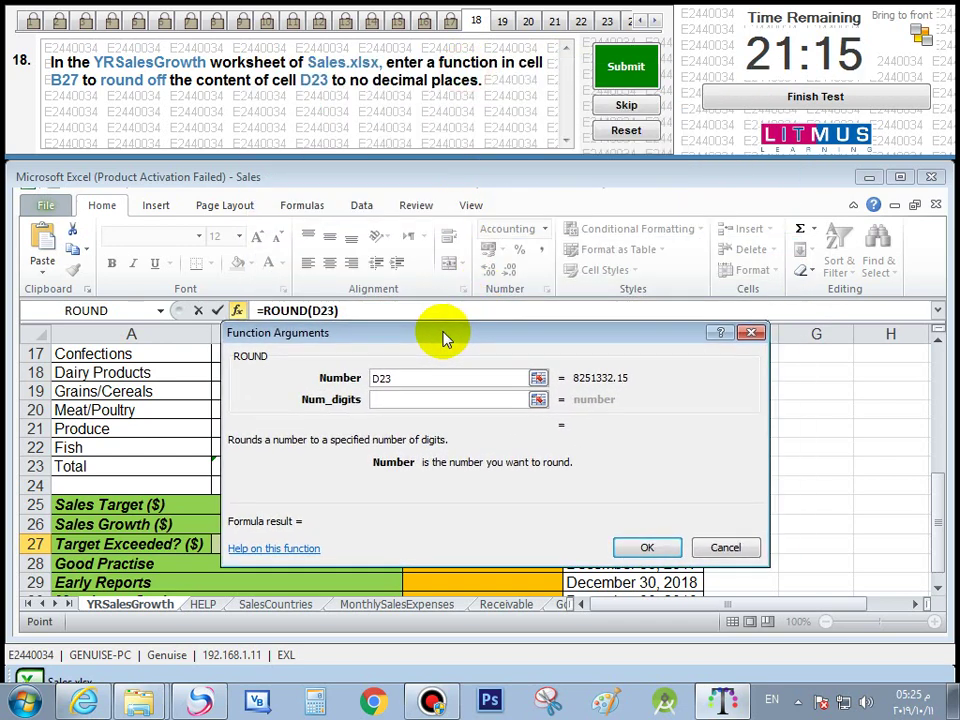
{"action": "left_click", "coordinate": [412, 411]}
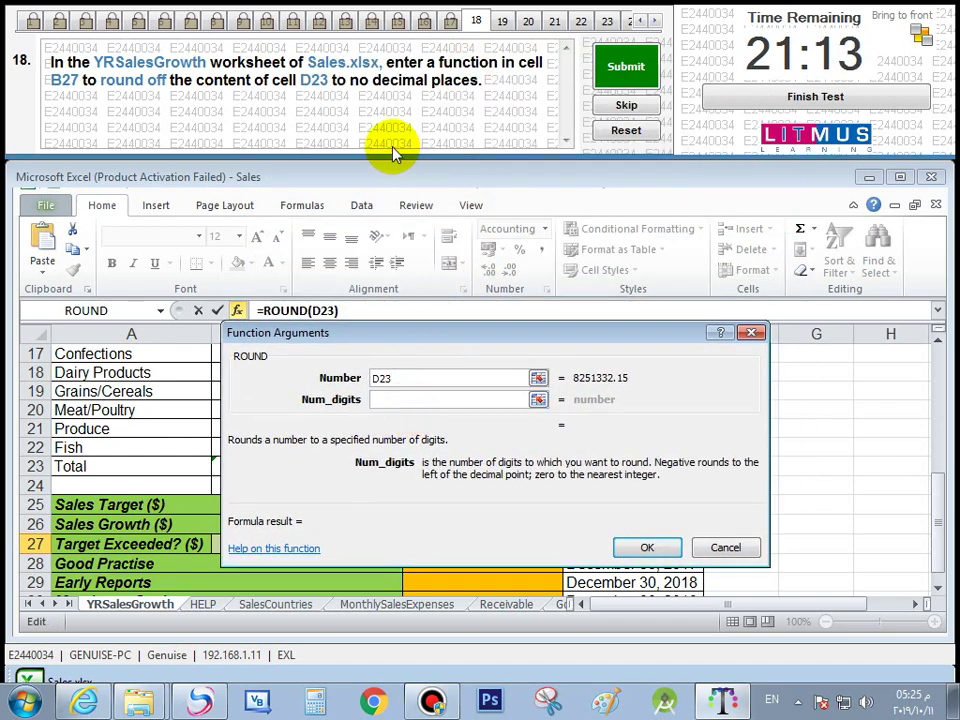
{"action": "type", "text": "0"}
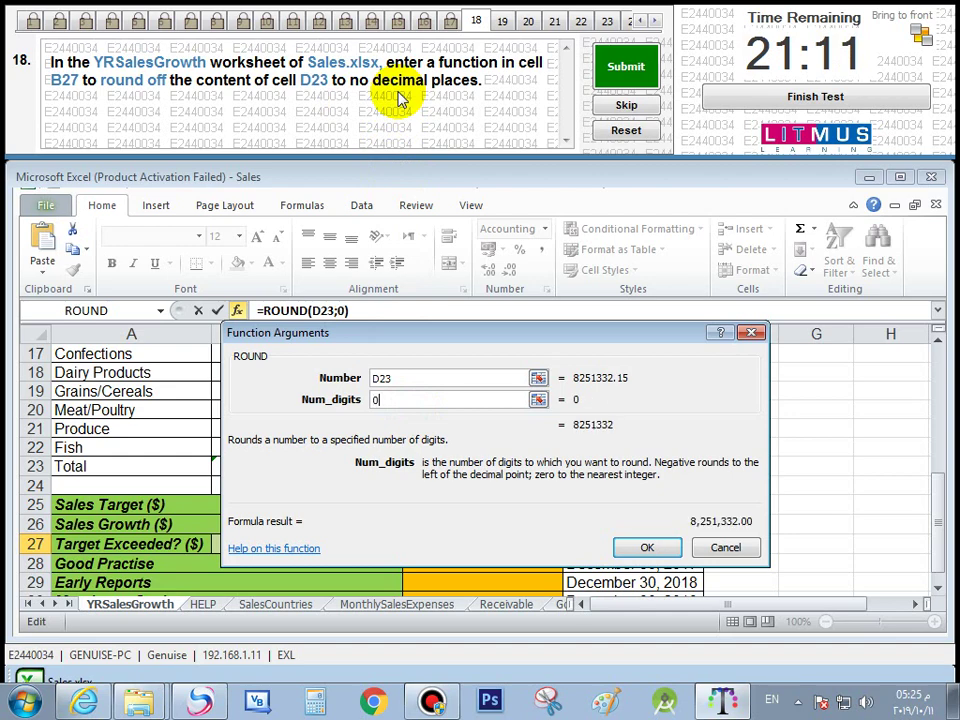
{"action": "left_click", "coordinate": [645, 547]}
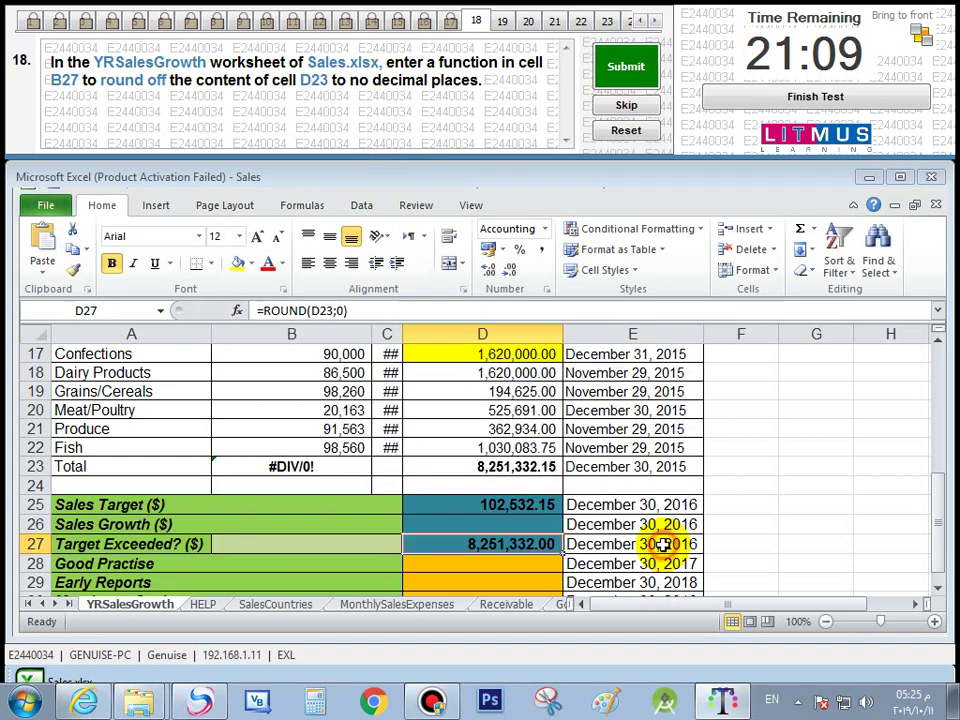
{"action": "left_click", "coordinate": [622, 65]}
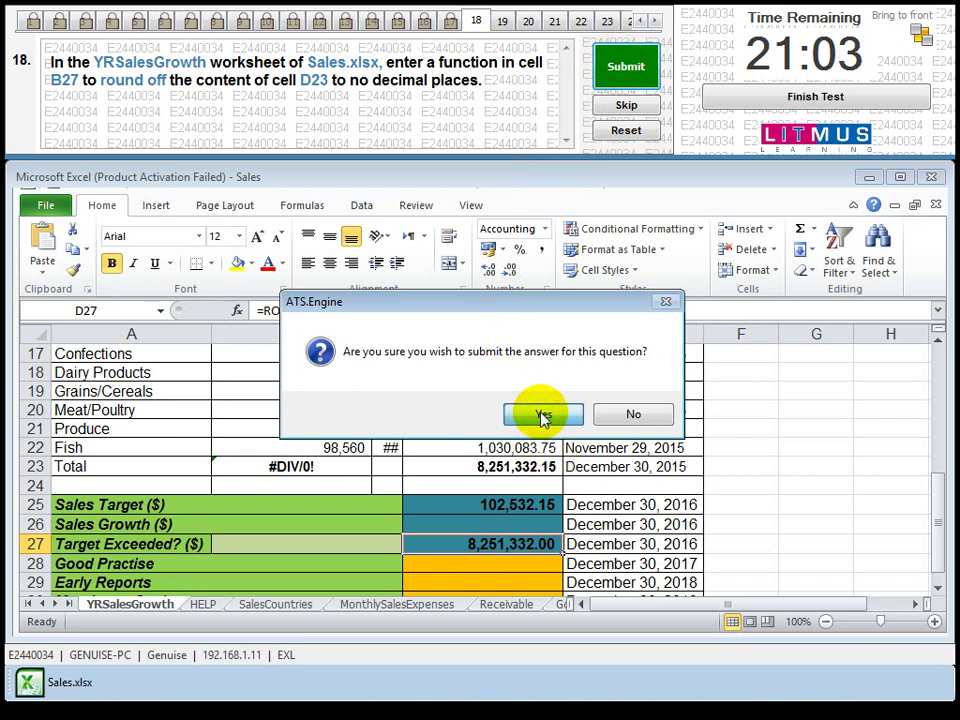
{"action": "left_click", "coordinate": [541, 415]}
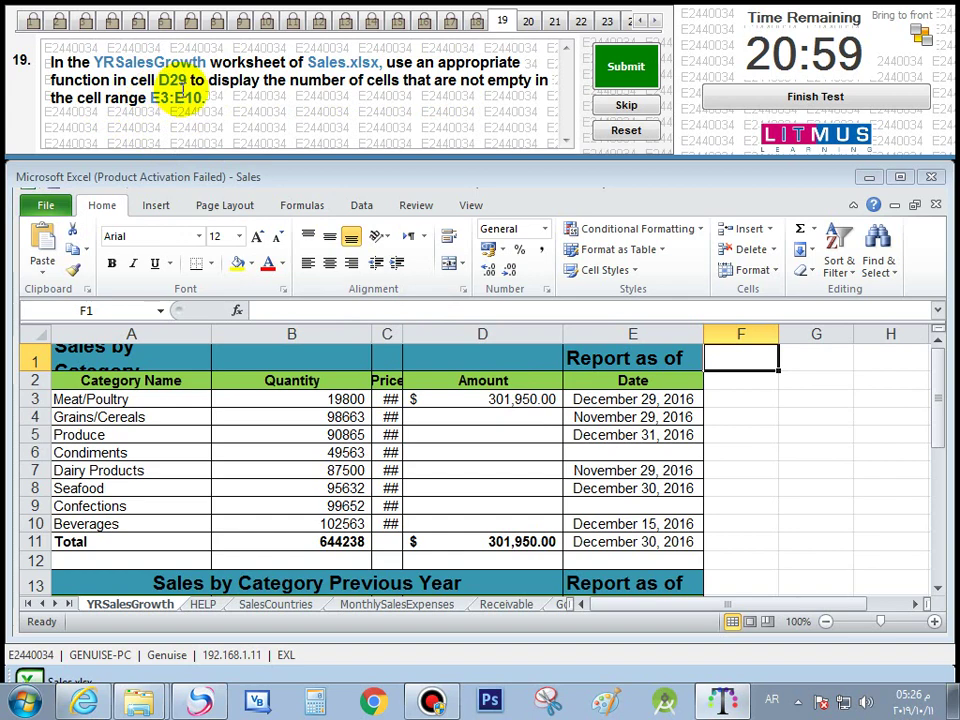
Insert the COUNTA function from the All category into the Early Reports cell D29 of the YRSalesGrowth worksheet
{"action": "left_click_drag", "start_coordinate": [936, 396], "coordinate": [936, 536]}
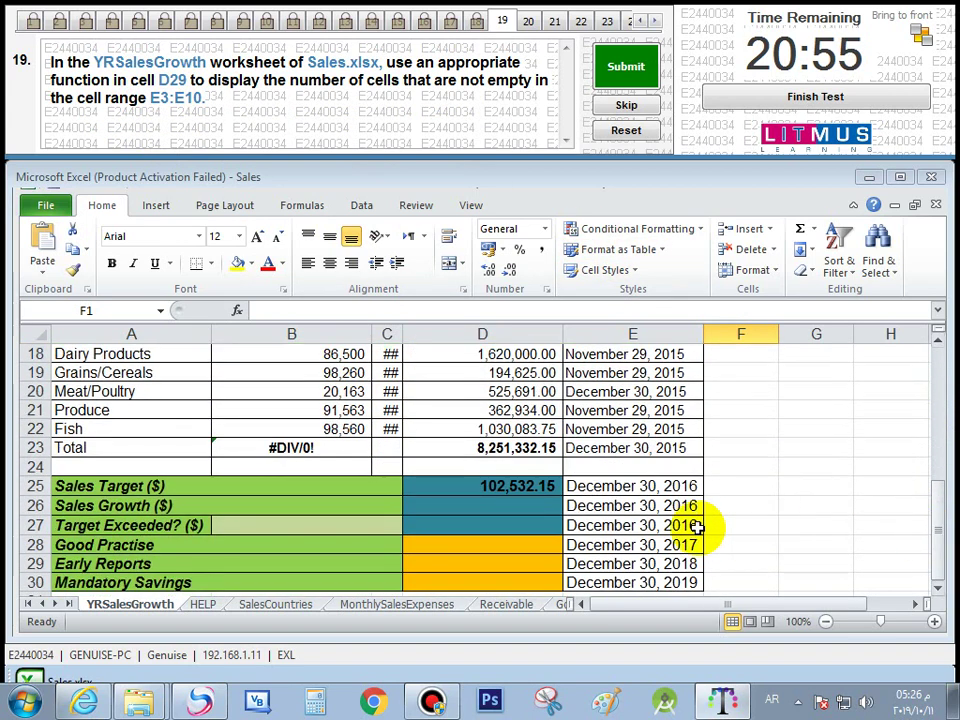
{"action": "left_click", "coordinate": [486, 565]}
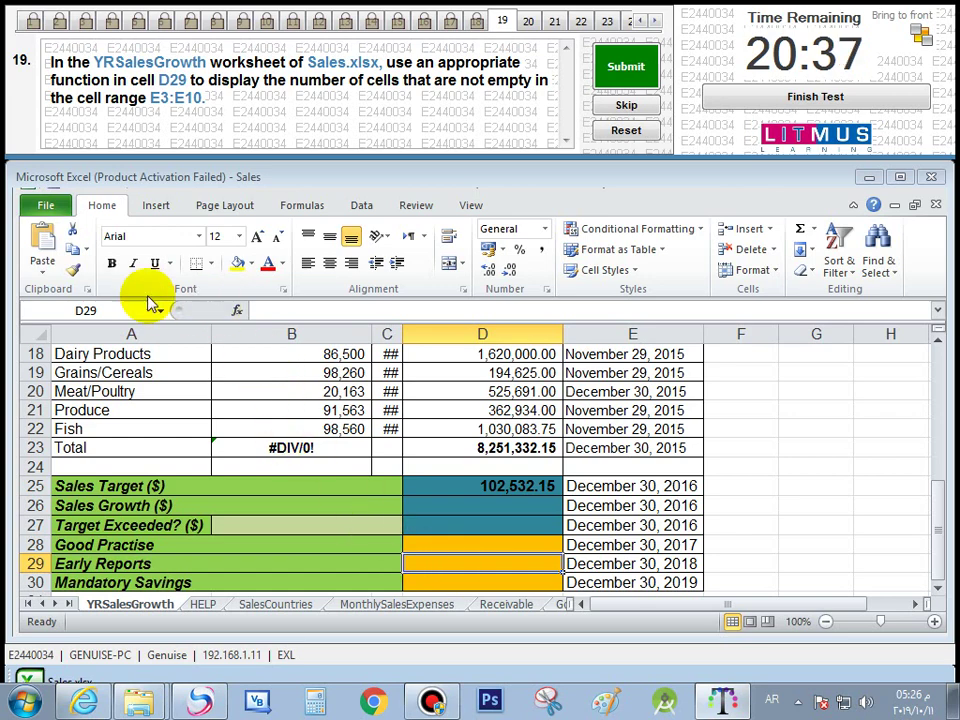
{"action": "left_click", "coordinate": [238, 311]}
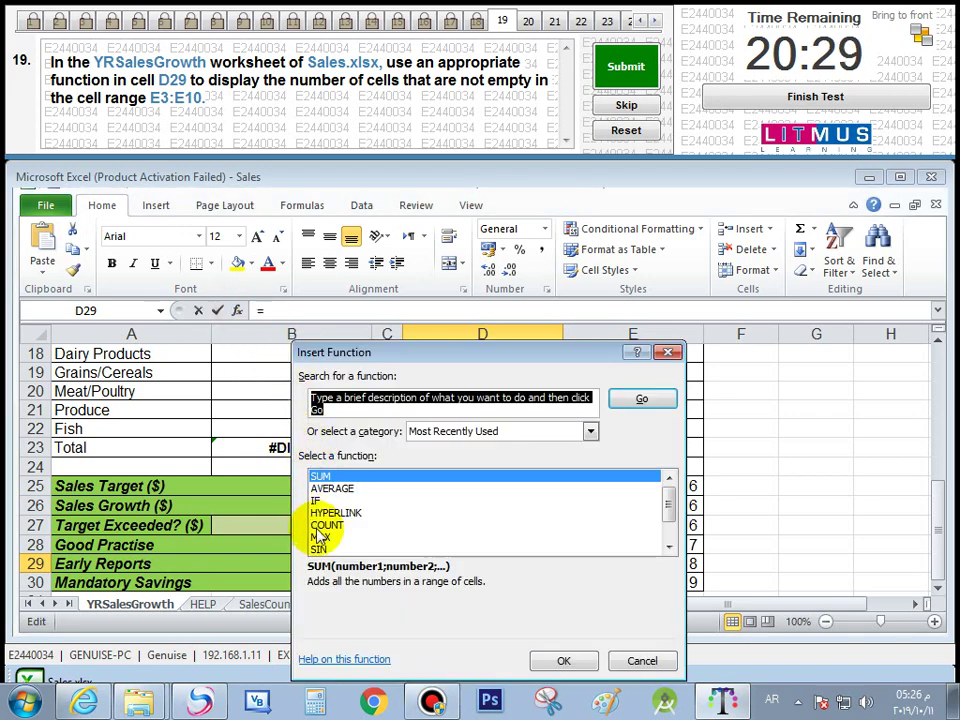
{"action": "left_click", "coordinate": [669, 548]}
{"action": "left_click", "coordinate": [669, 548]}
{"action": "left_click", "coordinate": [669, 548]}
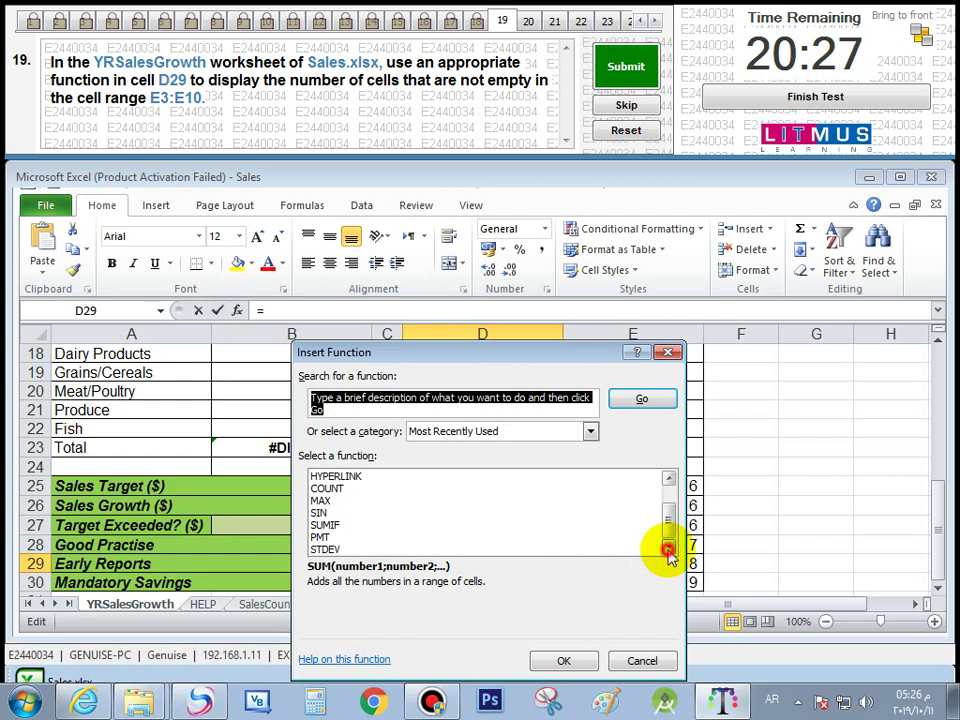
{"action": "mouse_move", "coordinate": [667, 528]}
{"action": "left_mouse_down"}
{"action": "mouse_move", "coordinate": [669, 500]}
{"action": "mouse_move", "coordinate": [666, 546]}
{"action": "left_mouse_up"}
{"action": "left_click", "coordinate": [590, 431]}
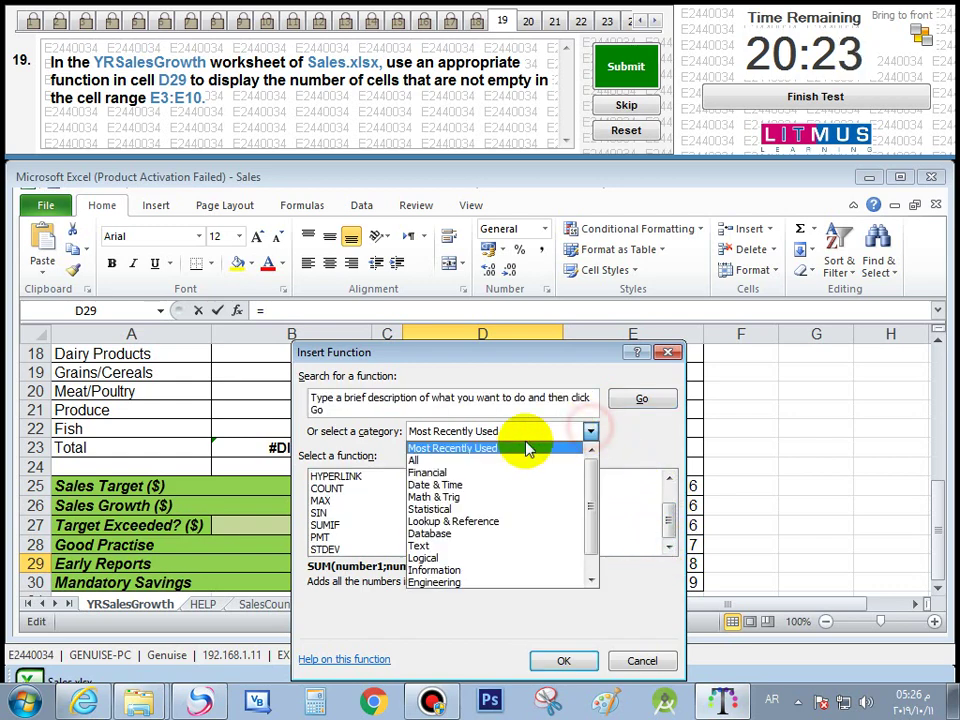
{"action": "left_click", "coordinate": [497, 453]}
{"action": "mouse_move", "coordinate": [668, 493]}
{"action": "left_mouse_down"}
{"action": "mouse_move", "coordinate": [670, 553]}
{"action": "mouse_move", "coordinate": [668, 505]}
{"action": "left_mouse_up"}
{"action": "left_click_drag", "start_coordinate": [668, 546], "coordinate": [668, 546]}
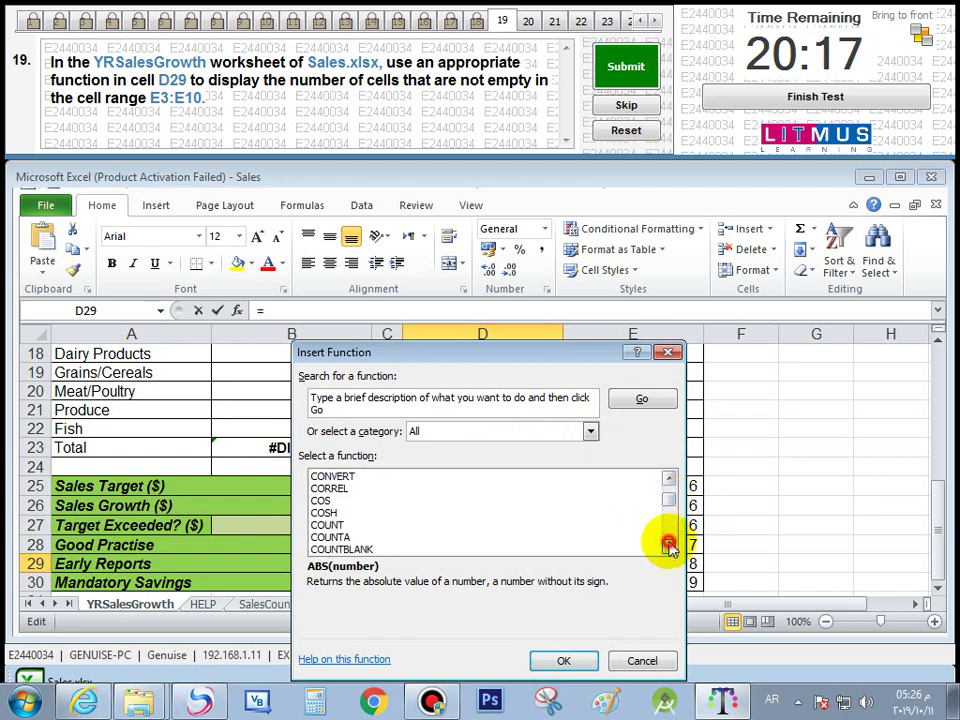
{"action": "left_click", "coordinate": [330, 537]}
{"action": "left_click", "coordinate": [562, 661]}
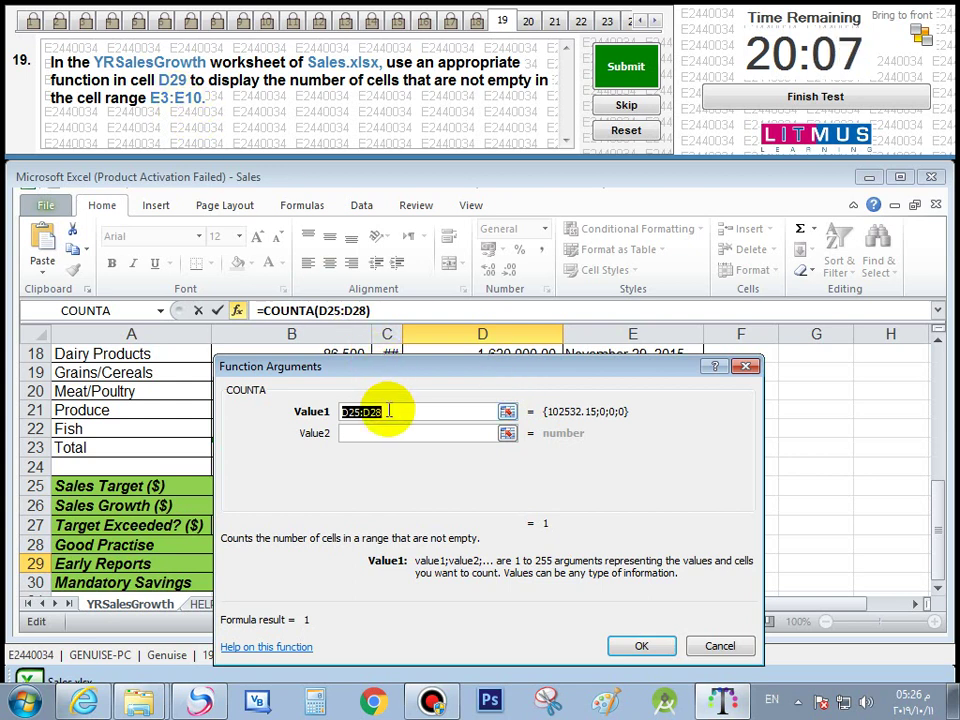
Set COUNTA's first value to E3:E10 and apply the function to cell D29
{"action": "type", "text": "E3:"}
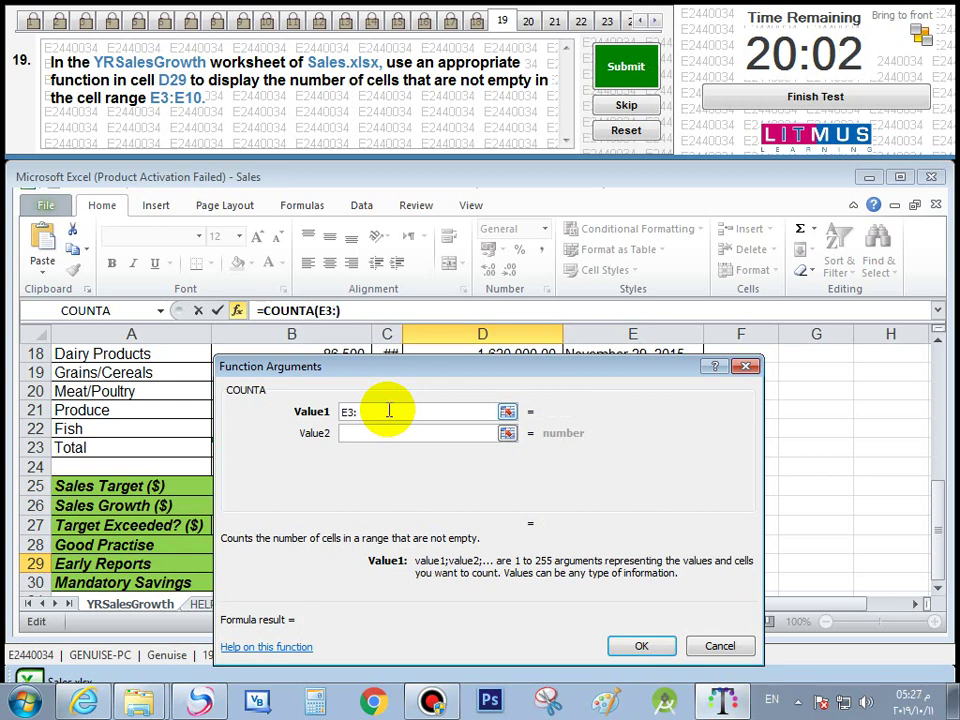
{"action": "type", "text": "E10"}
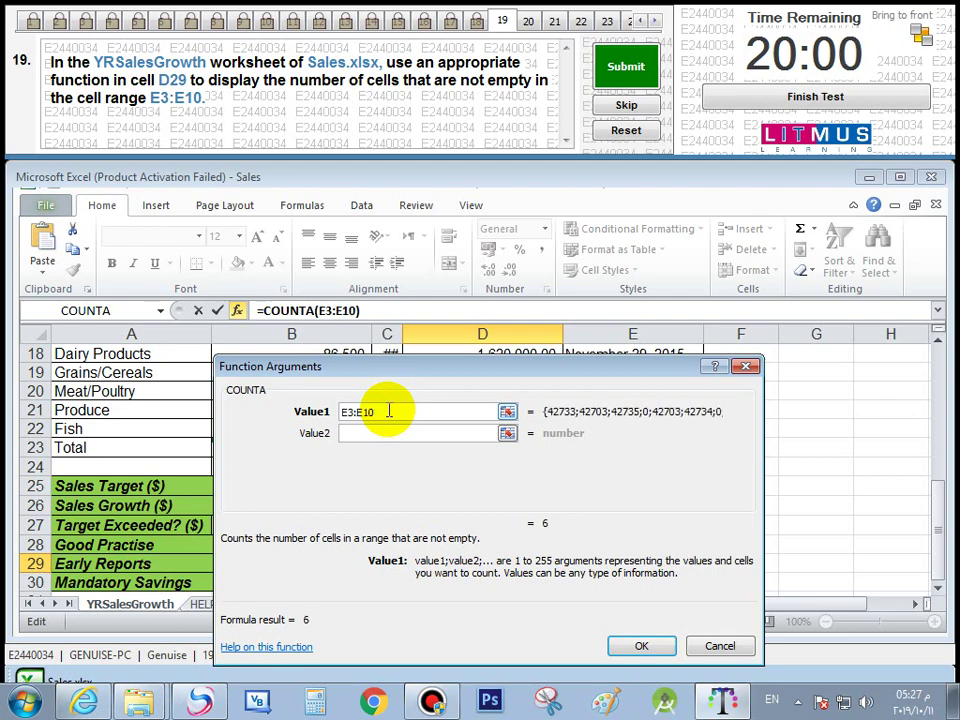
{"action": "left_click", "coordinate": [645, 648]}
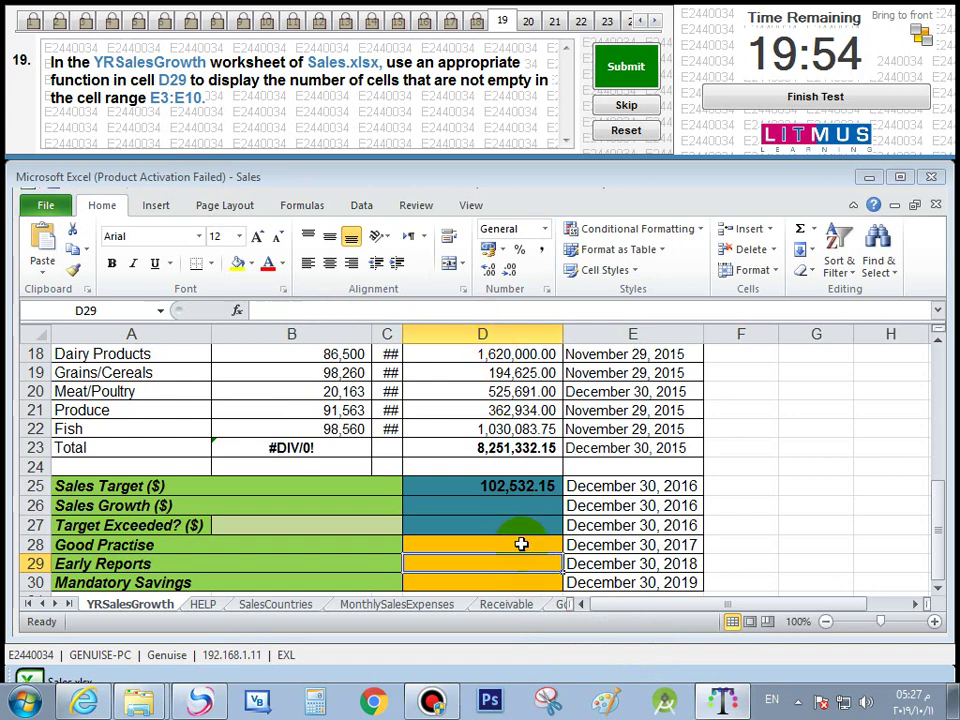
Insert the COUNTA function from the Most Recently Used category into the Early Reports cell D29
{"action": "left_click", "coordinate": [238, 310]}
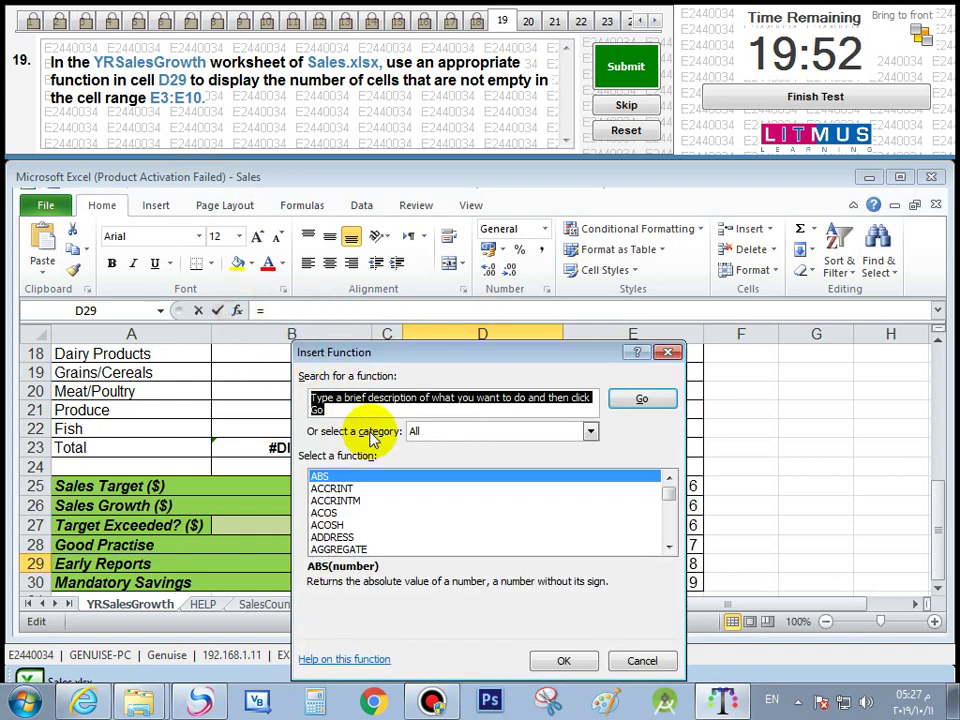
{"action": "left_click", "coordinate": [561, 431]}
{"action": "left_click", "coordinate": [523, 447]}
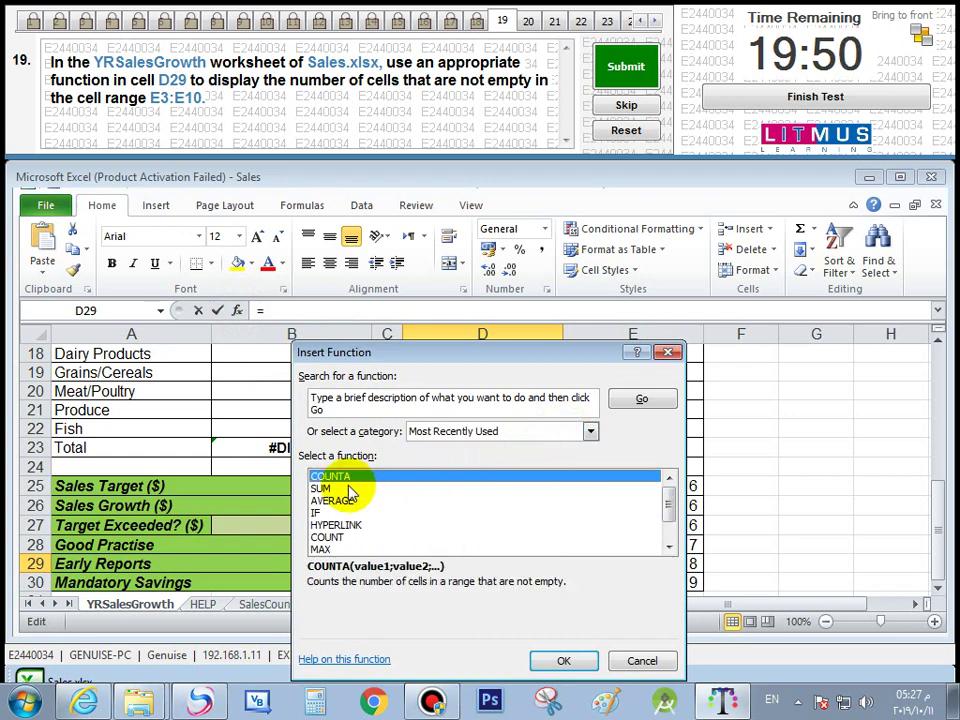
{"action": "left_click", "coordinate": [564, 660]}
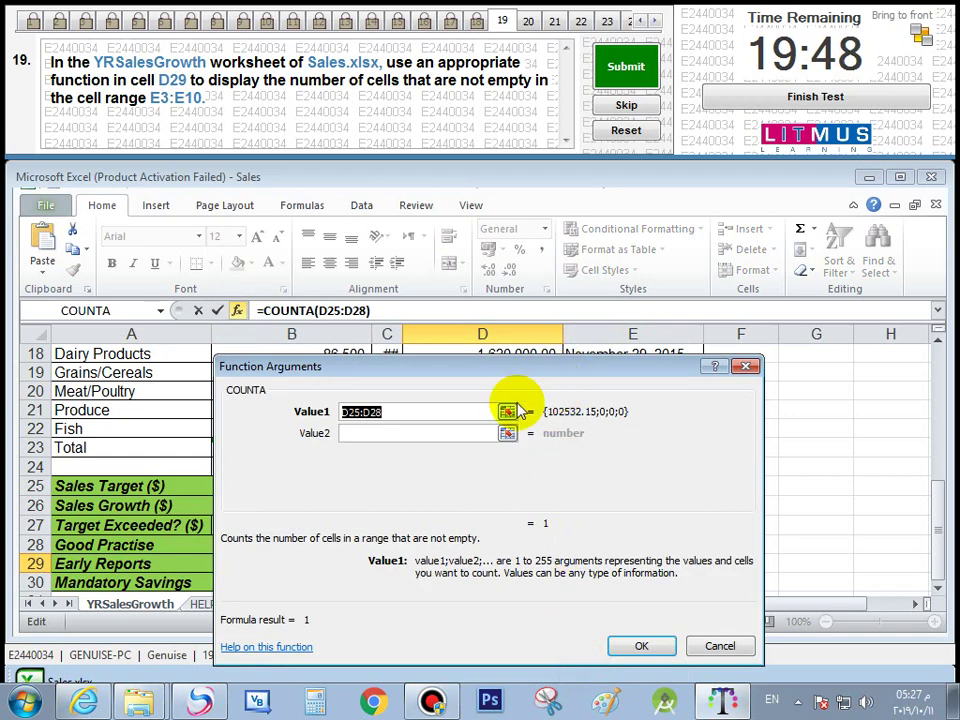
Pick the range E3:E10 as COUNTA's first value, apply the function, and submit and confirm question 19
{"action": "left_click", "coordinate": [515, 411]}
{"action": "left_click_drag", "start_coordinate": [548, 366], "coordinate": [574, 193]}
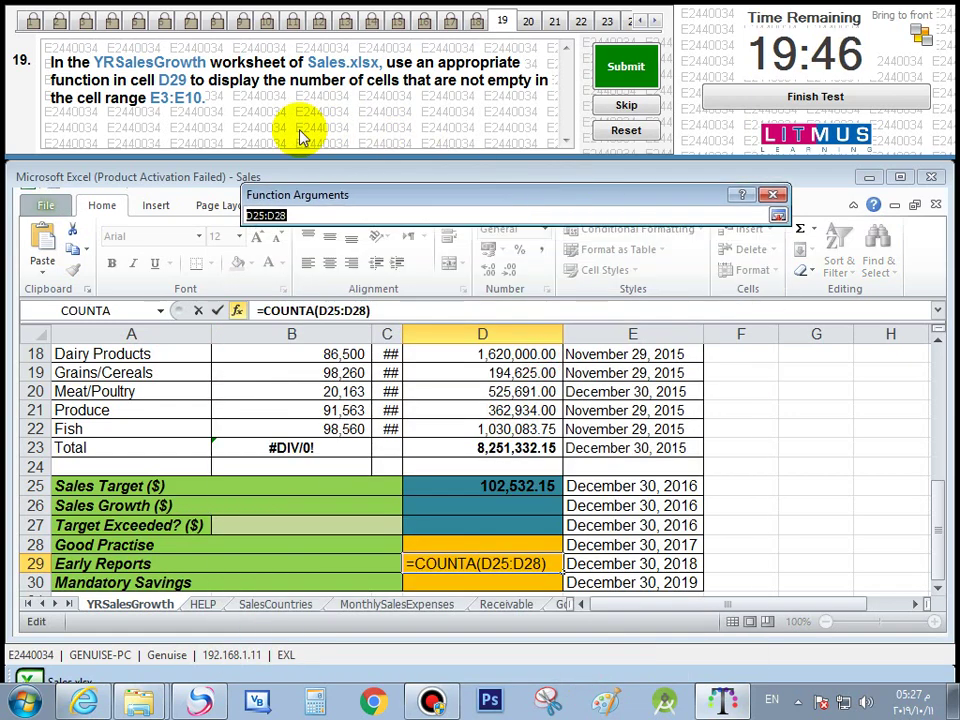
{"action": "left_click_drag", "start_coordinate": [941, 529], "coordinate": [937, 360]}
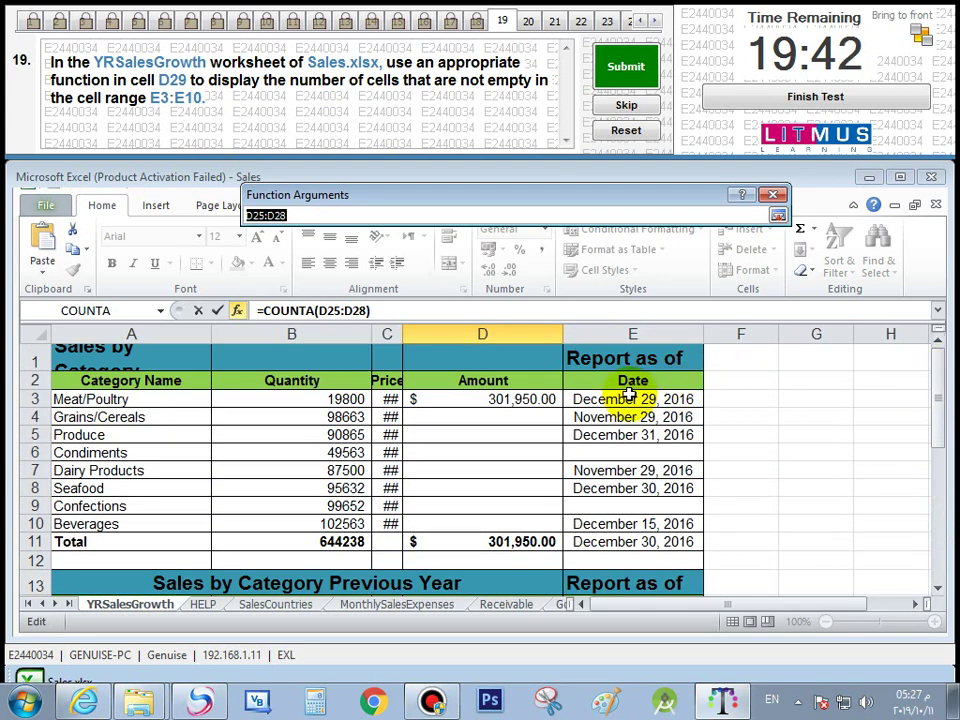
{"action": "left_click_drag", "start_coordinate": [629, 398], "coordinate": [638, 521]}
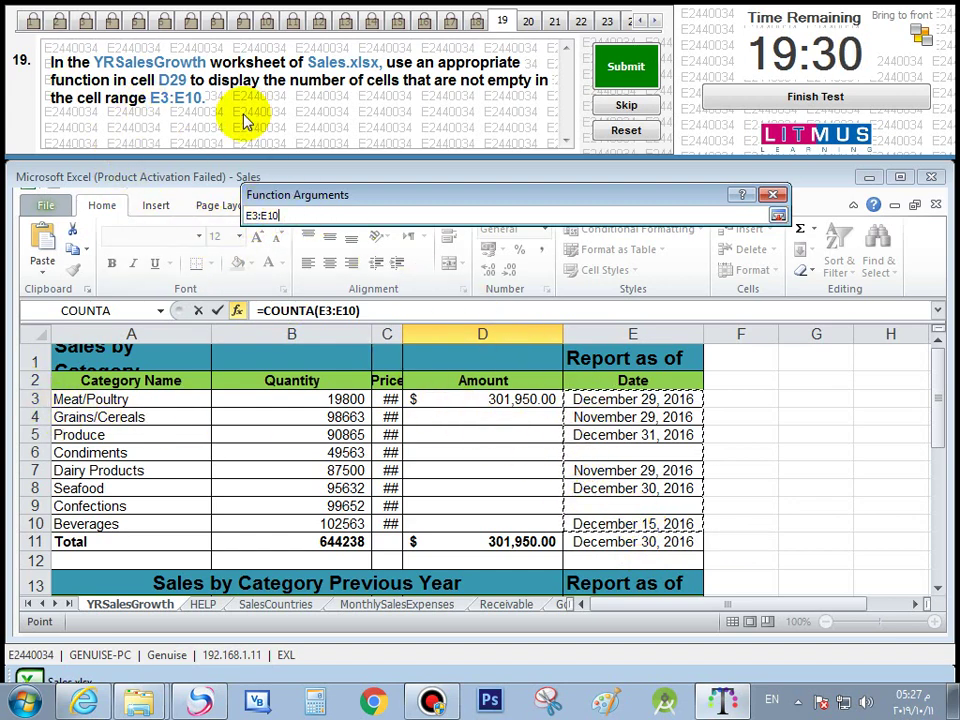
{"action": "left_click", "coordinate": [777, 216]}
{"action": "left_click", "coordinate": [676, 476]}
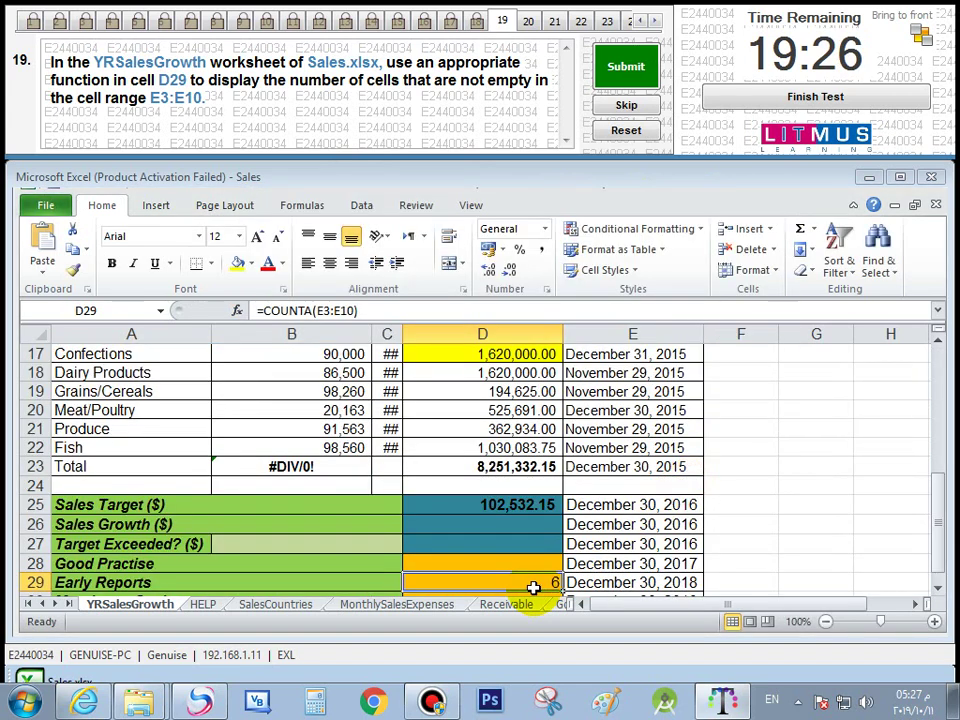
{"action": "left_click", "coordinate": [618, 68]}
{"action": "left_click", "coordinate": [546, 413]}
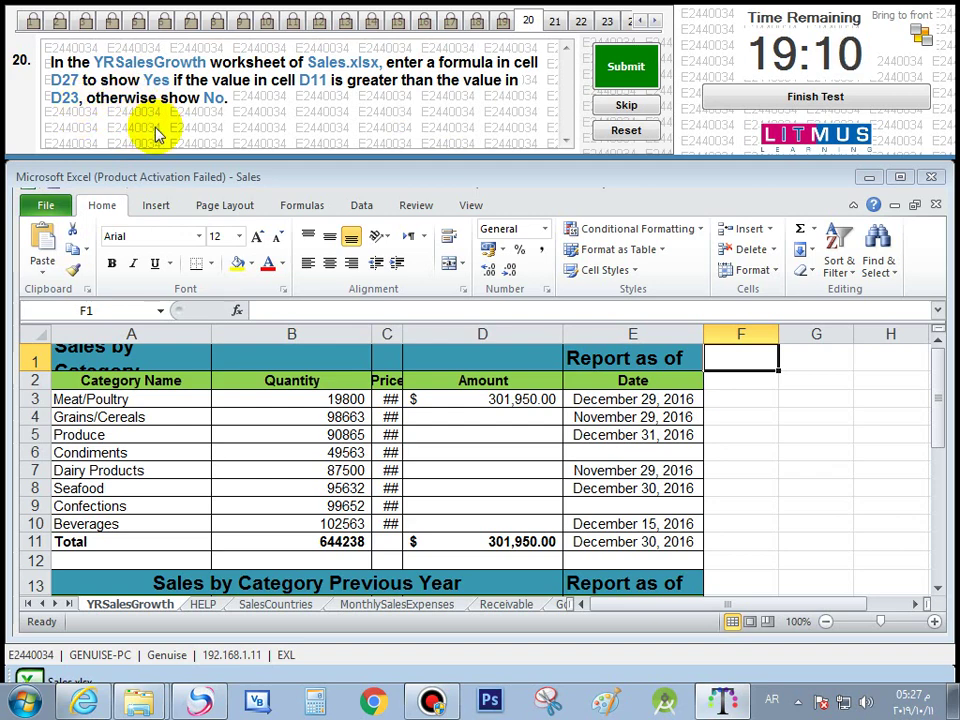
Insert the IF function from the Most Recently Used category into the Target Exceeded? cell D27 of the YRSalesGrowth worksheet
{"action": "left_click_drag", "start_coordinate": [940, 410], "coordinate": [946, 476]}
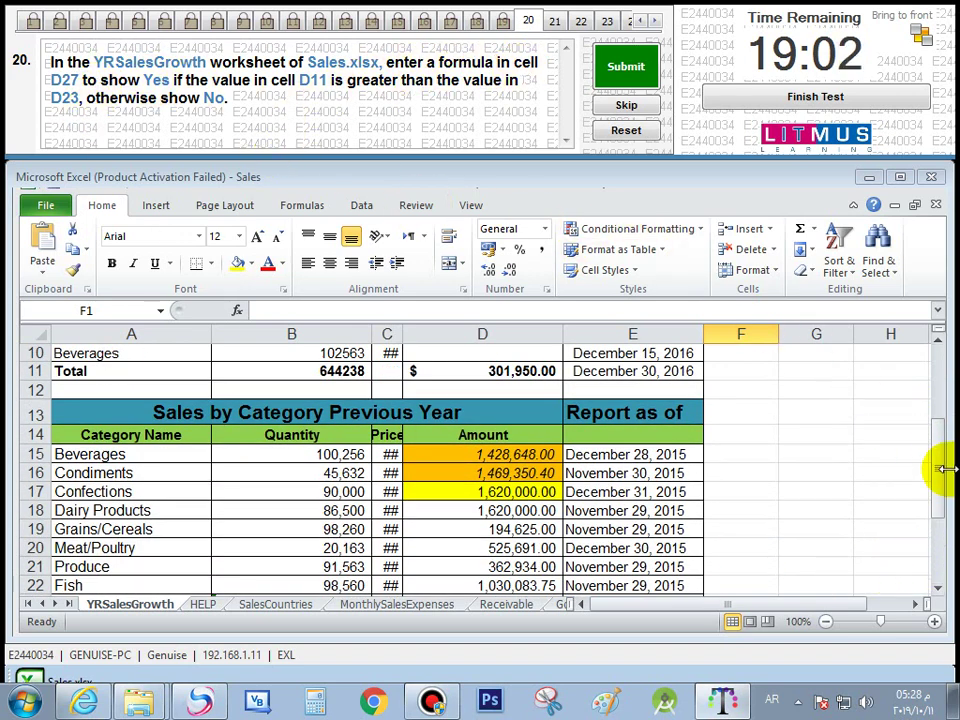
{"action": "left_click_drag", "start_coordinate": [936, 456], "coordinate": [943, 540]}
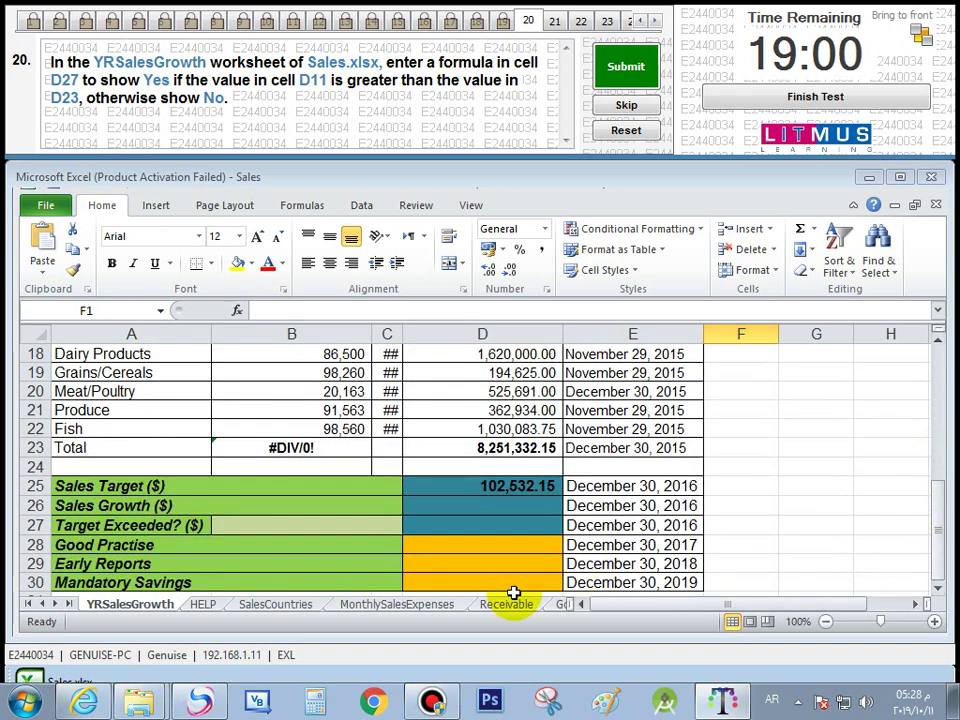
{"action": "left_click", "coordinate": [490, 545]}
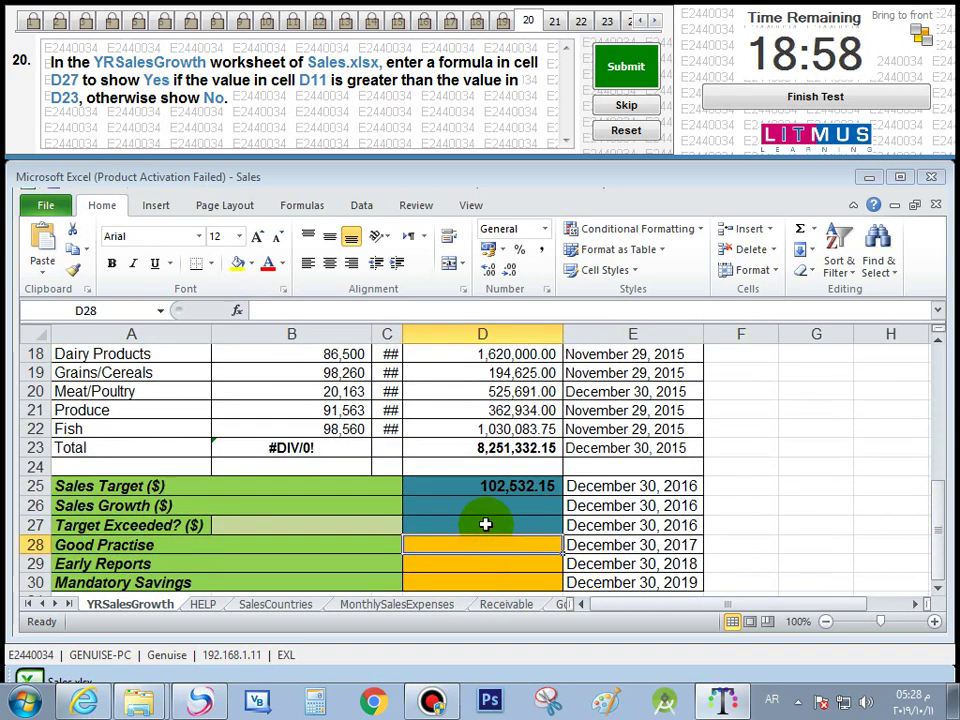
{"action": "left_click", "coordinate": [485, 524]}
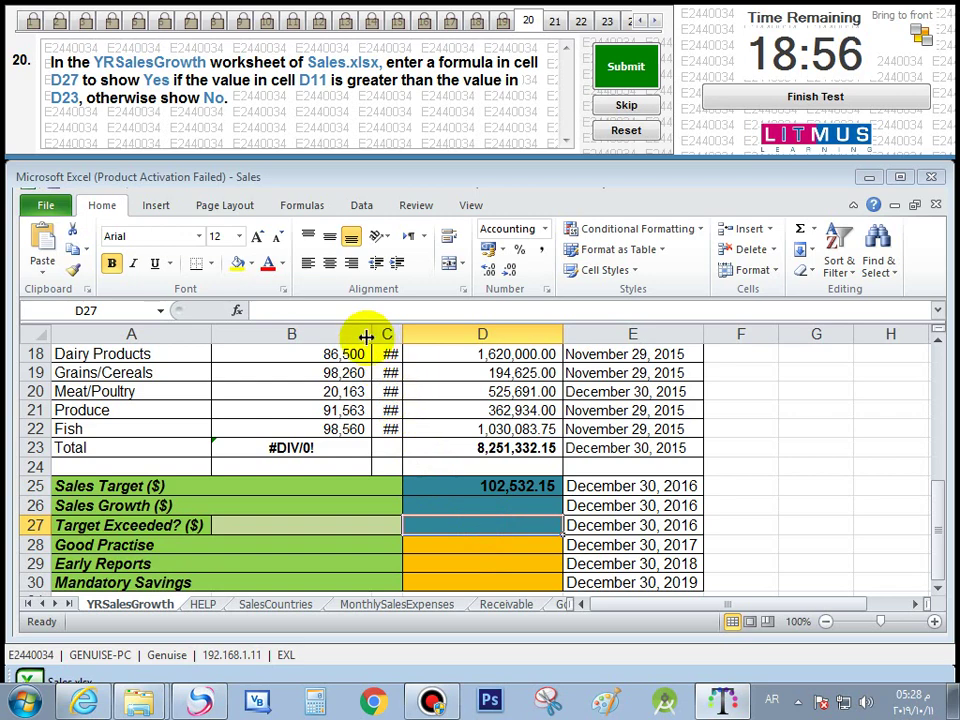
{"action": "left_click", "coordinate": [238, 313]}
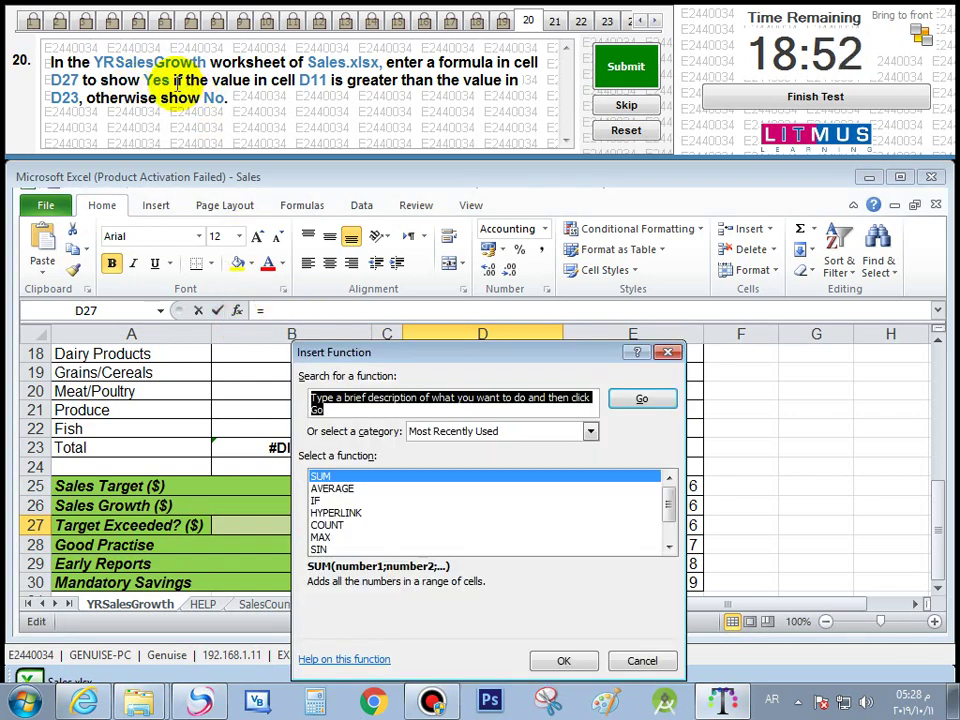
{"action": "left_click", "coordinate": [316, 500]}
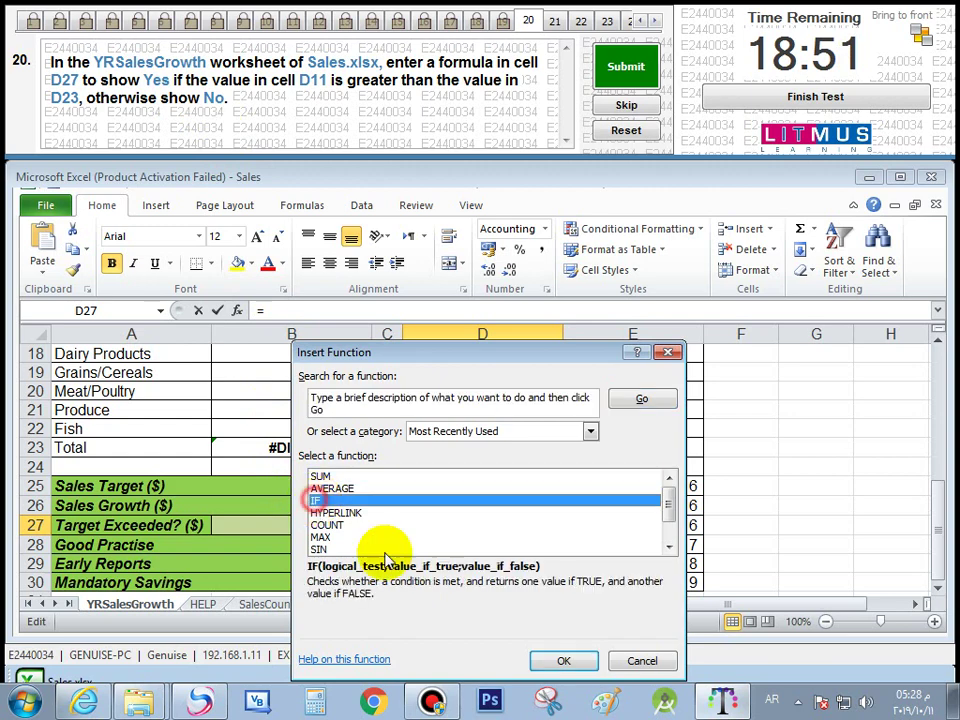
{"action": "left_click", "coordinate": [580, 664]}
Set IF's logical test to D11>D23, the true value to Yes and the false value to No, and apply the function
{"action": "left_click_drag", "start_coordinate": [463, 388], "coordinate": [446, 351]}
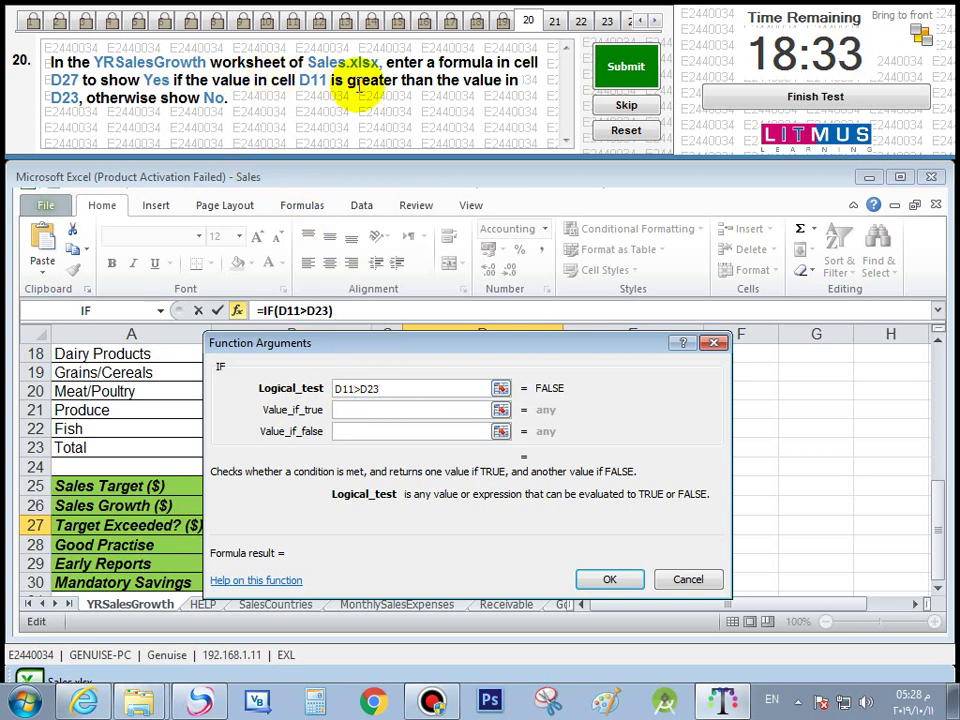
{"action": "left_click", "coordinate": [349, 409]}
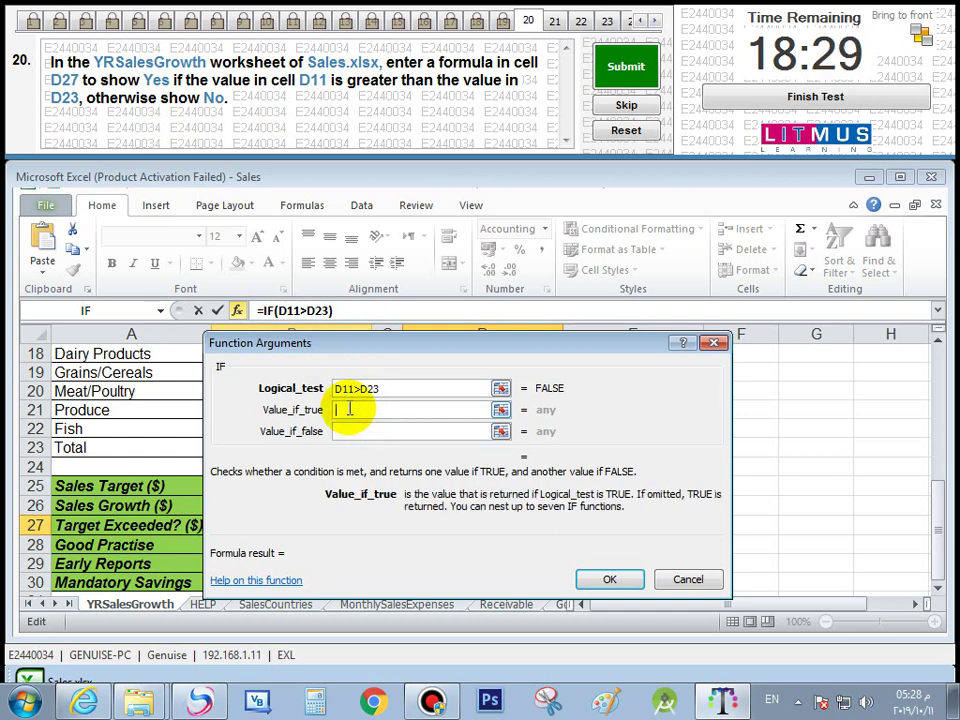
{"action": "type", "text": "Yes"}
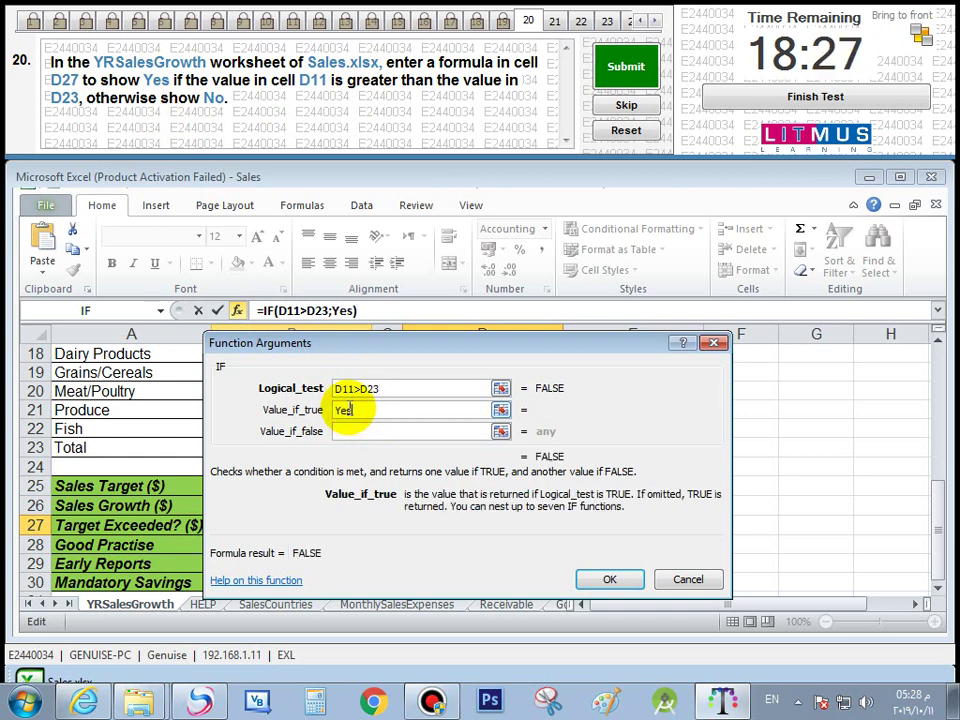
{"action": "left_click", "coordinate": [355, 430]}
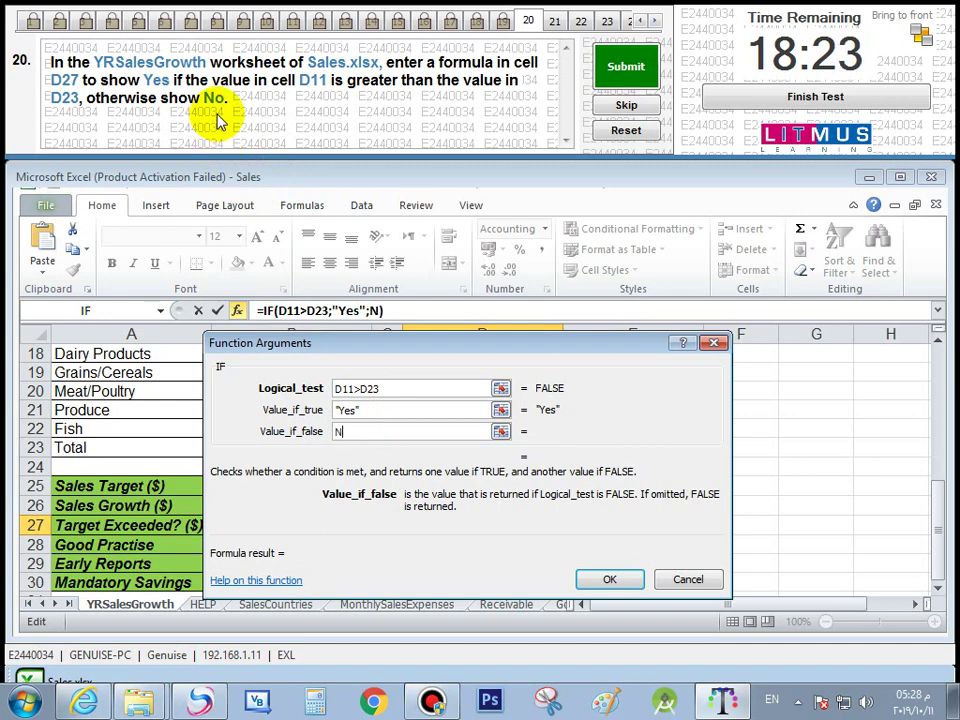
{"action": "left_click", "coordinate": [399, 411]}
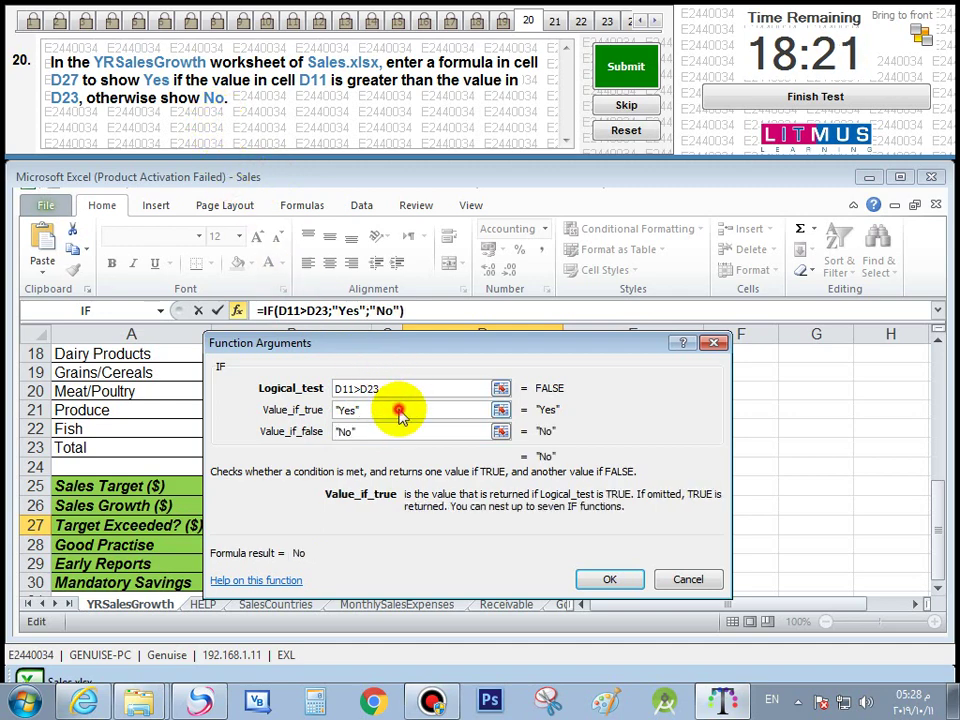
{"action": "left_click", "coordinate": [610, 578]}
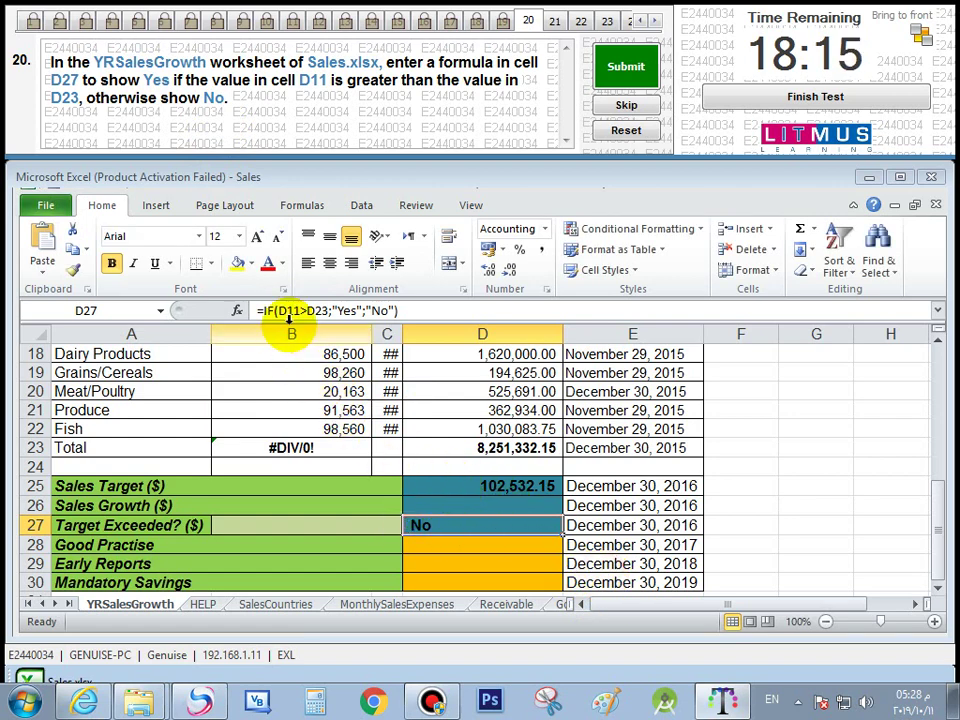
Check the Total formula in cell D23, and submit and confirm question 20
{"action": "left_click", "coordinate": [525, 451]}
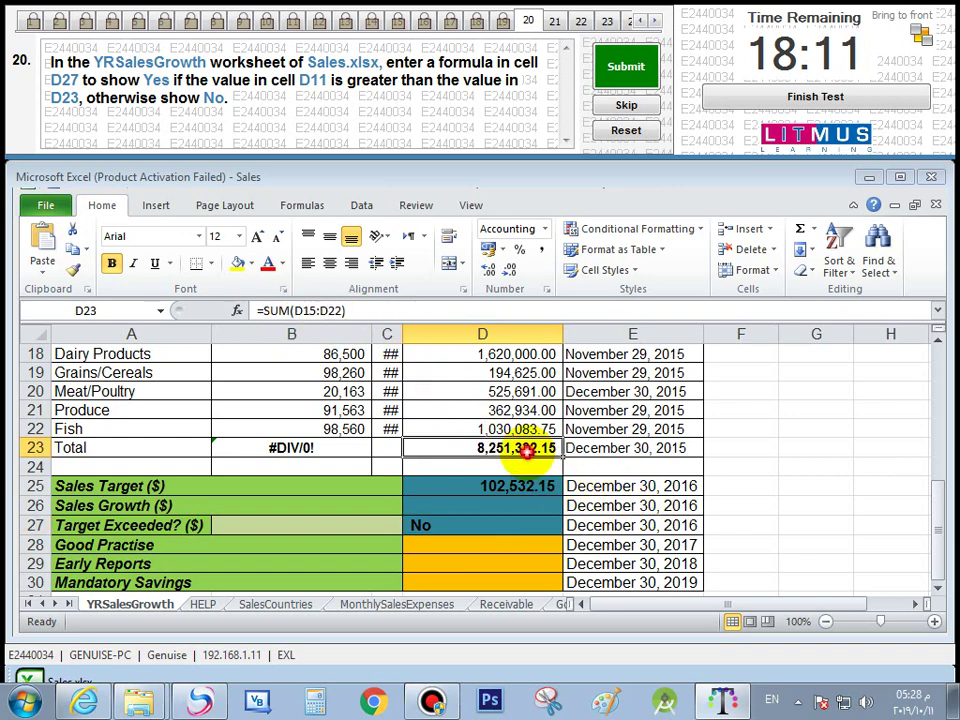
{"action": "mouse_move", "coordinate": [936, 515]}
{"action": "left_mouse_down"}
{"action": "mouse_move", "coordinate": [936, 463]}
{"action": "mouse_move", "coordinate": [928, 521]}
{"action": "left_mouse_up"}
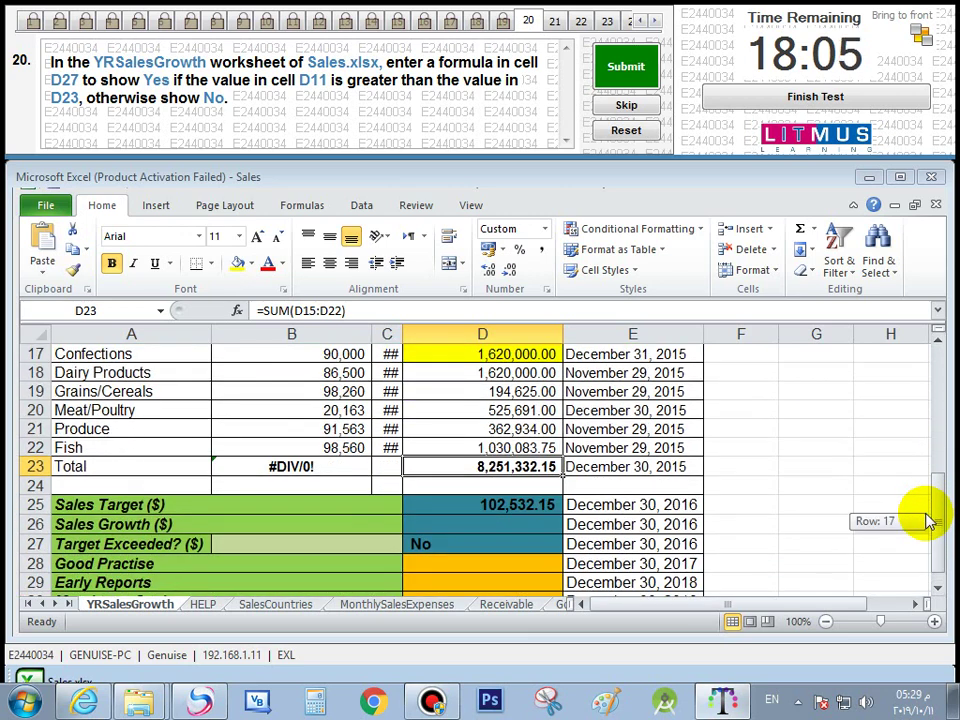
{"action": "left_click_drag", "start_coordinate": [928, 521], "coordinate": [926, 512]}
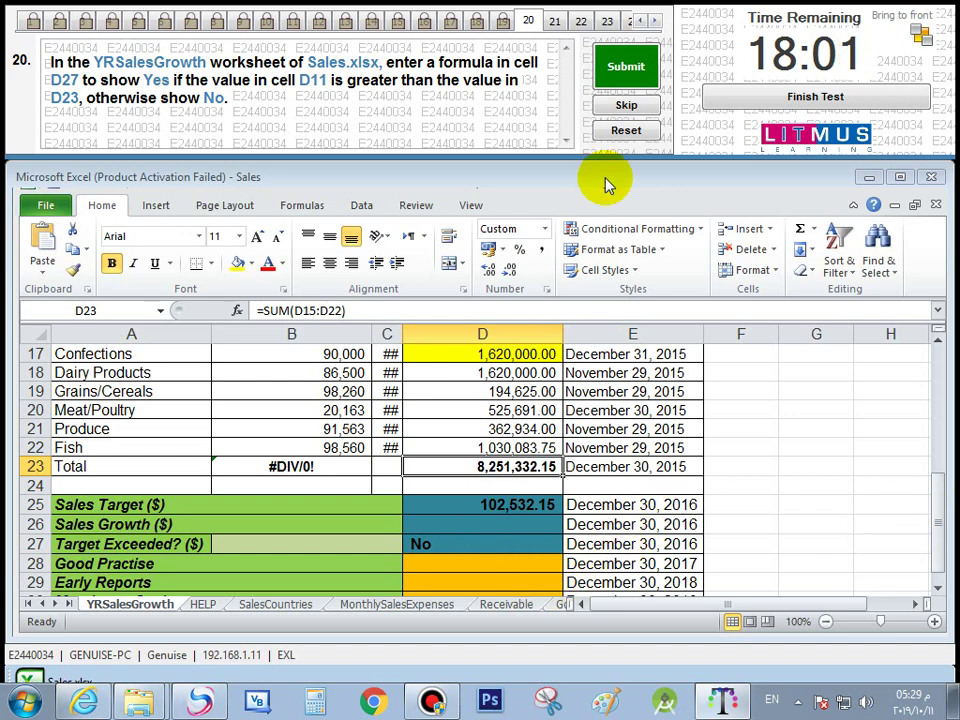
{"action": "left_click", "coordinate": [625, 62]}
{"action": "left_click", "coordinate": [550, 414]}
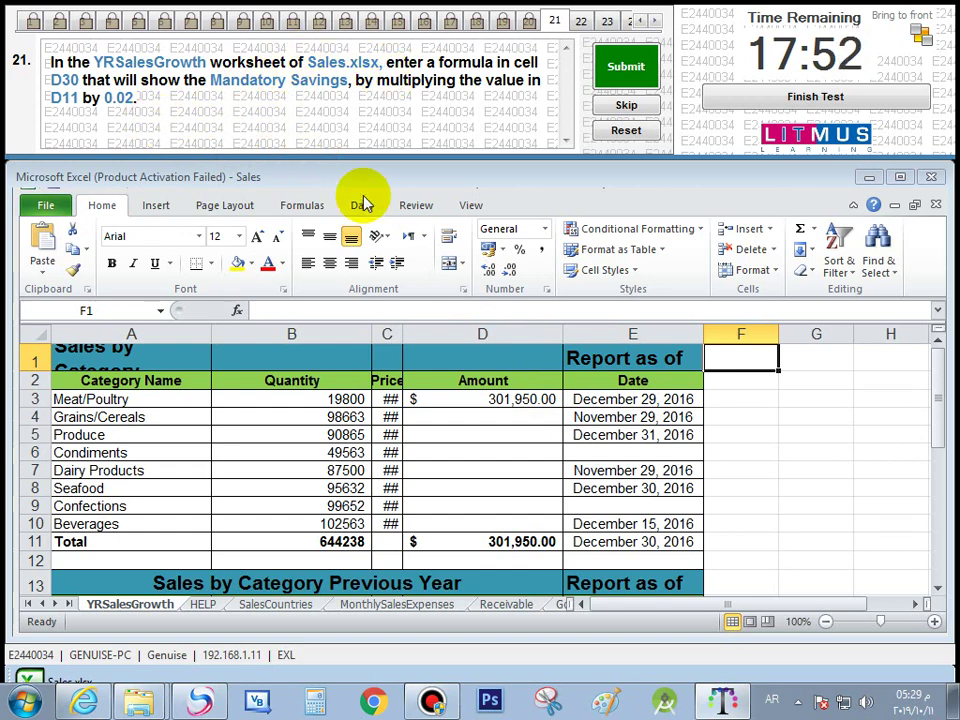
Enter the formula =d11*.02 in the Mandatory Savings cell D30, check it, and submit and confirm question 21
{"action": "left_click_drag", "start_coordinate": [938, 403], "coordinate": [938, 555]}
{"action": "left_click", "coordinate": [484, 580]}
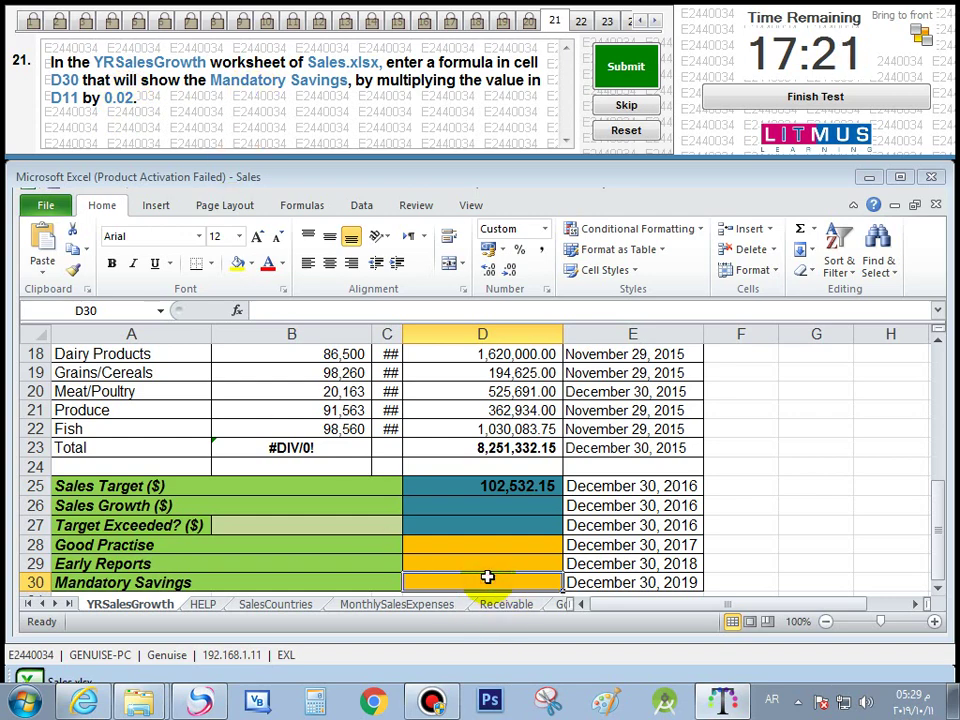
{"action": "type", "text": "="}
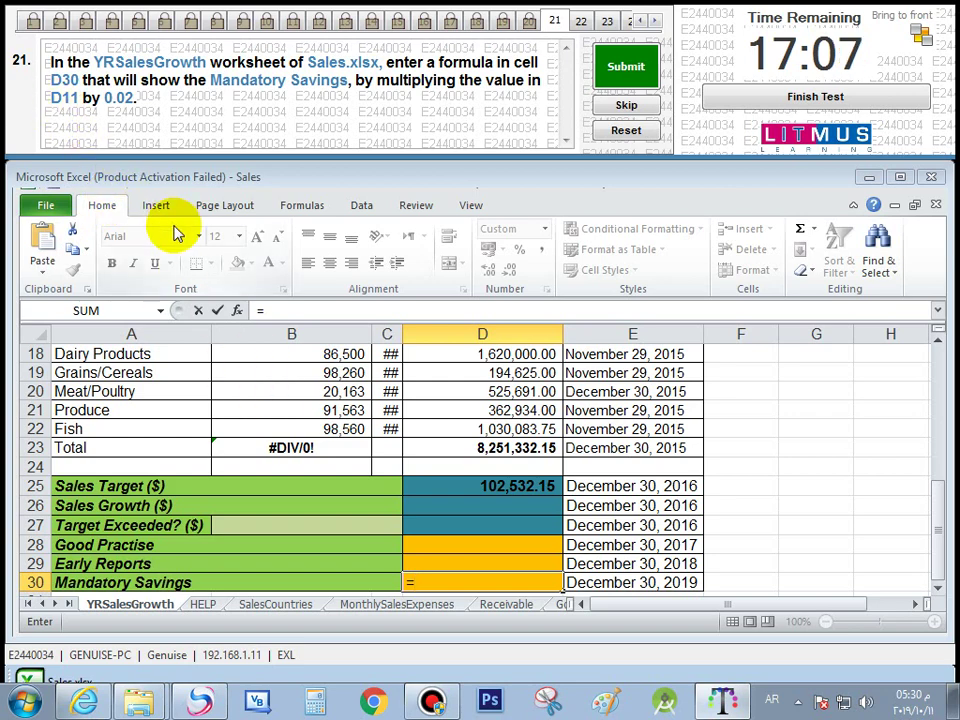
{"action": "key", "text": "alt+shift"}
{"action": "type", "text": "d11*.02"}
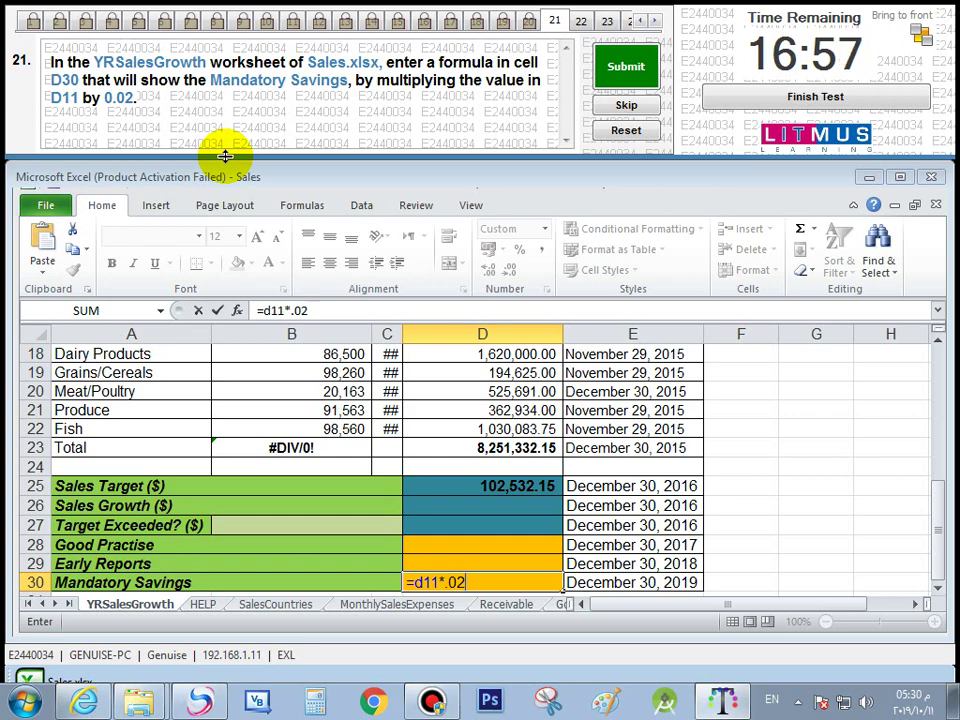
{"action": "key", "text": "Return"}
{"action": "left_click", "coordinate": [512, 563]}
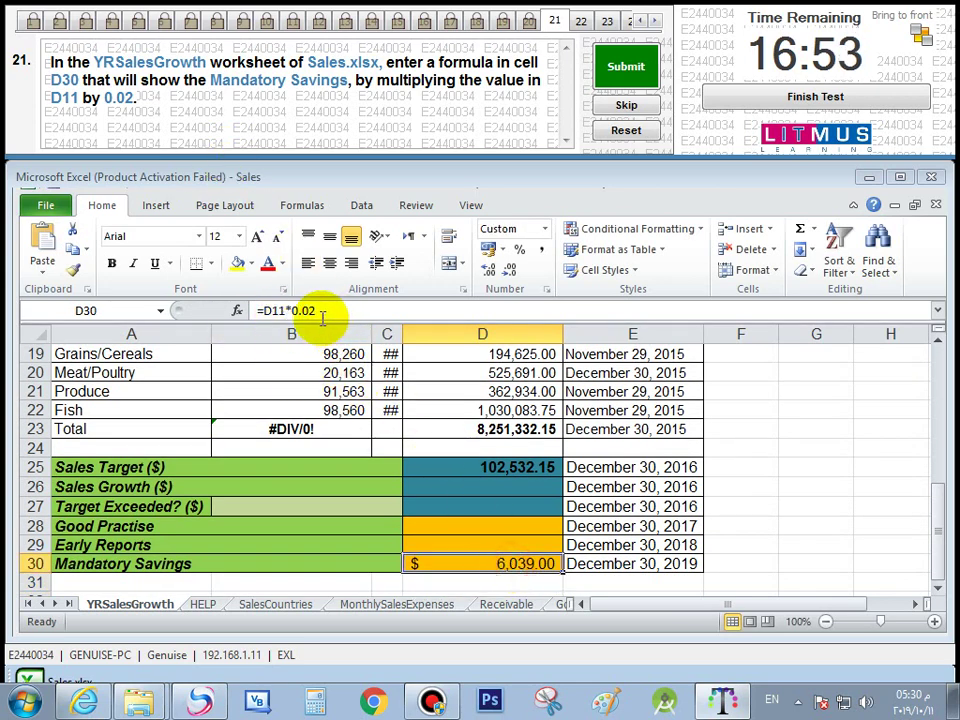
{"action": "left_click", "coordinate": [628, 66]}
{"action": "left_click", "coordinate": [552, 414]}
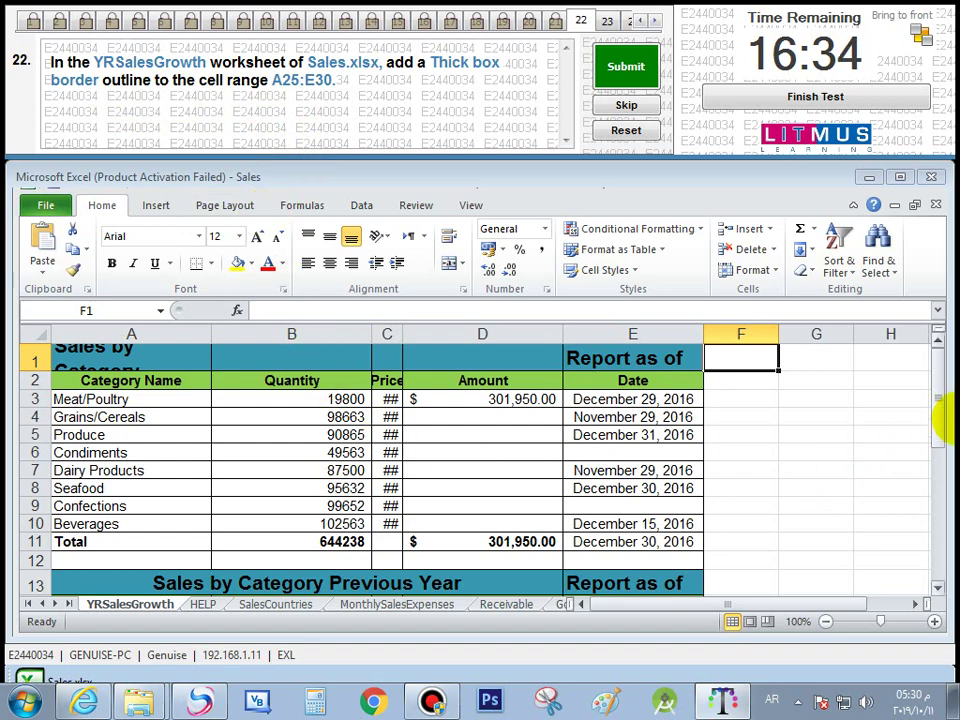
Add a Thick Box Border around A25:E30 of the YRSalesGrowth worksheet, and submit and confirm question 22
{"action": "left_click_drag", "start_coordinate": [937, 425], "coordinate": [930, 510]}
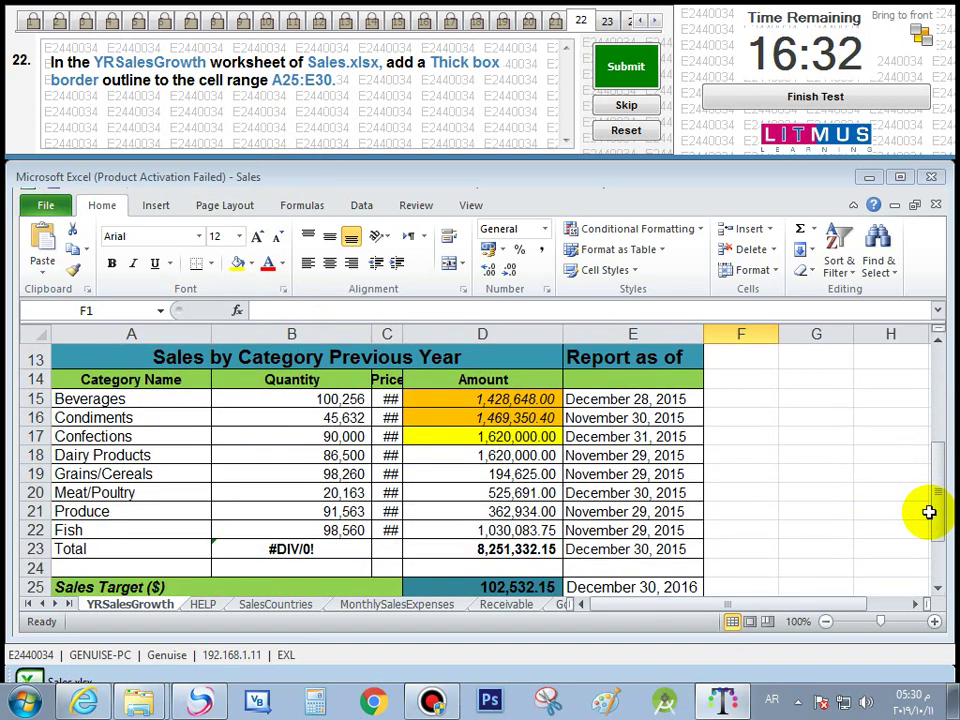
{"action": "left_click_drag", "start_coordinate": [936, 452], "coordinate": [932, 499]}
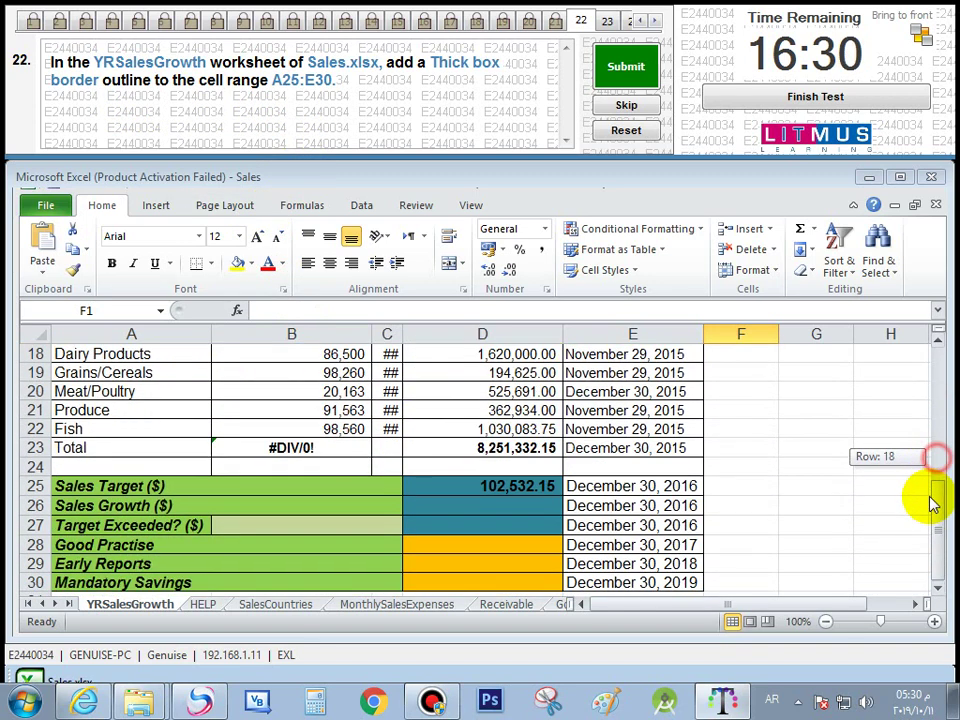
{"action": "left_click", "coordinate": [112, 489]}
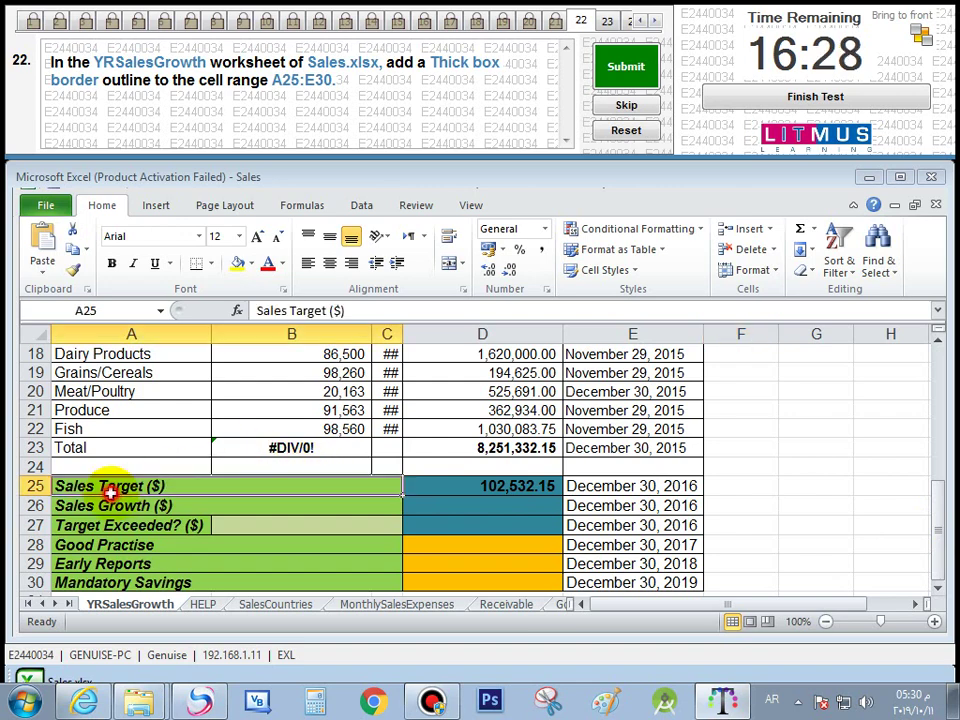
{"action": "left_click_drag", "start_coordinate": [112, 489], "coordinate": [637, 543]}
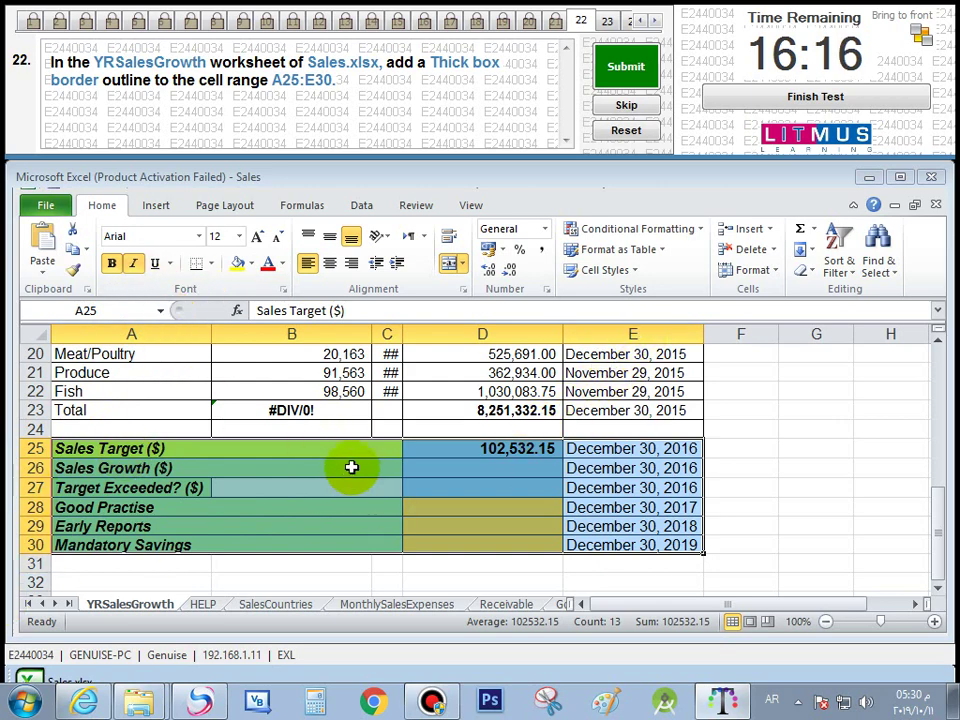
{"action": "left_click", "coordinate": [210, 264]}
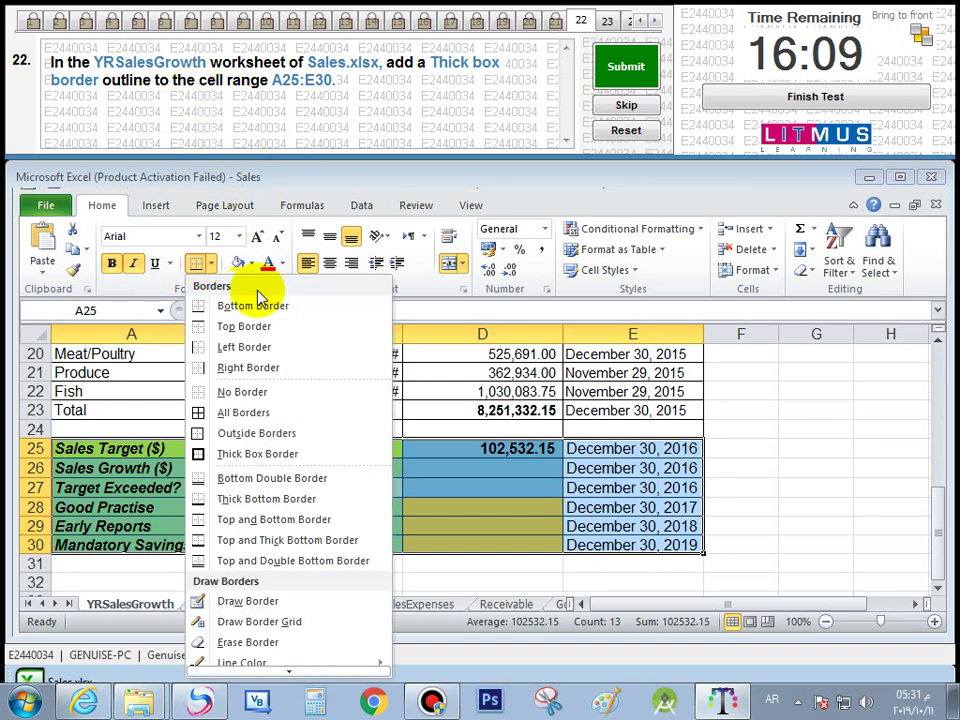
{"action": "left_click", "coordinate": [352, 456]}
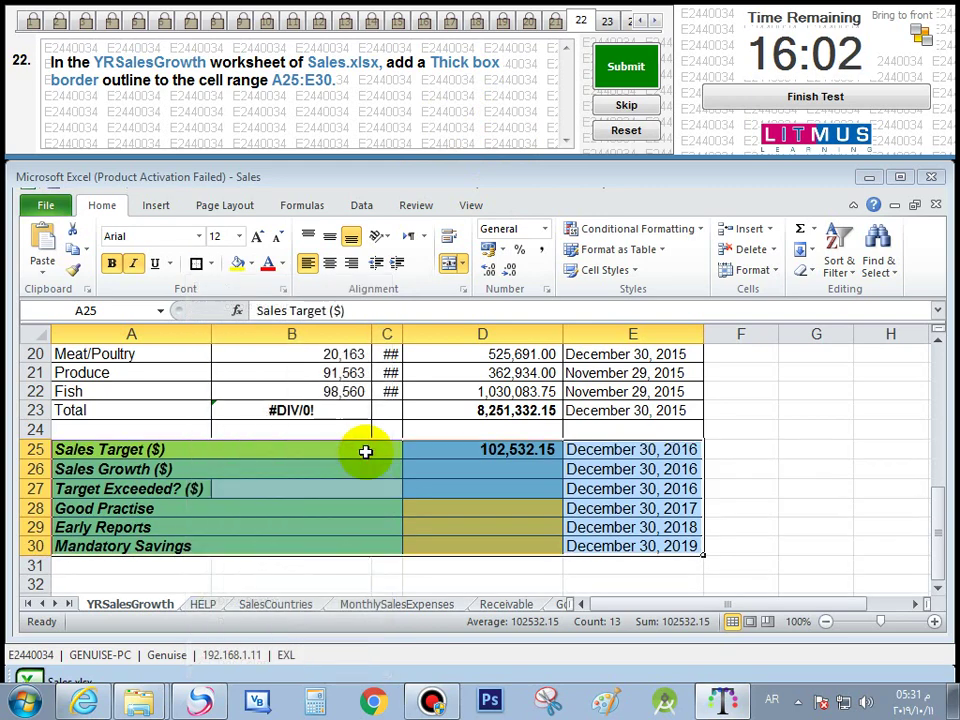
{"action": "left_click", "coordinate": [630, 78]}
{"action": "left_click", "coordinate": [521, 414]}
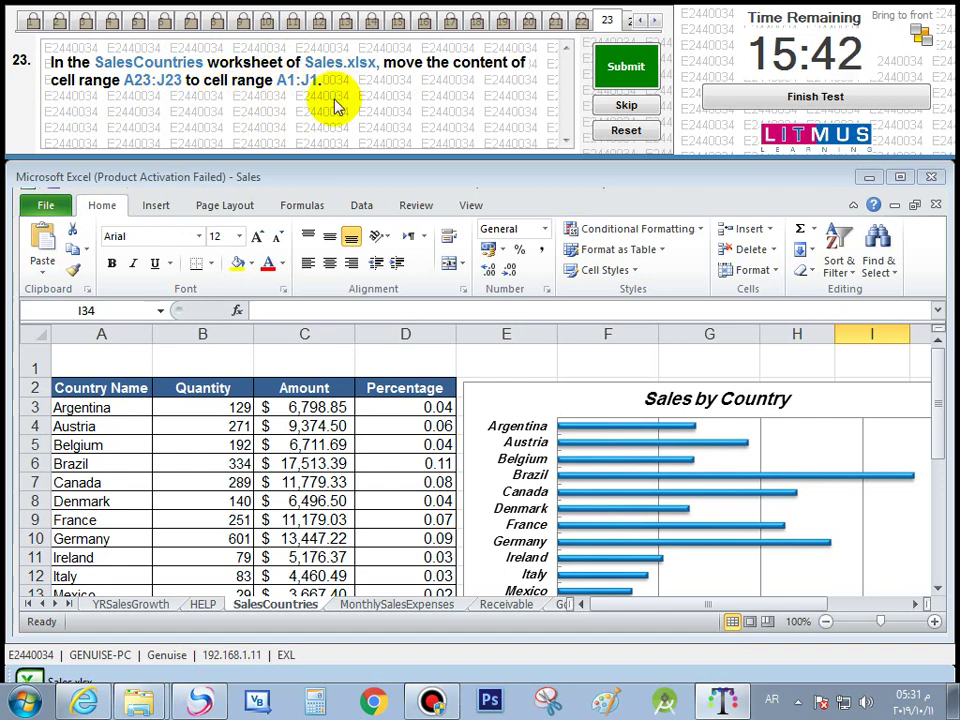
Cut the merged SALES BY COUNTRY heading in A23:J23 of the SalesCountries worksheet
{"action": "left_click_drag", "start_coordinate": [939, 411], "coordinate": [943, 546]}
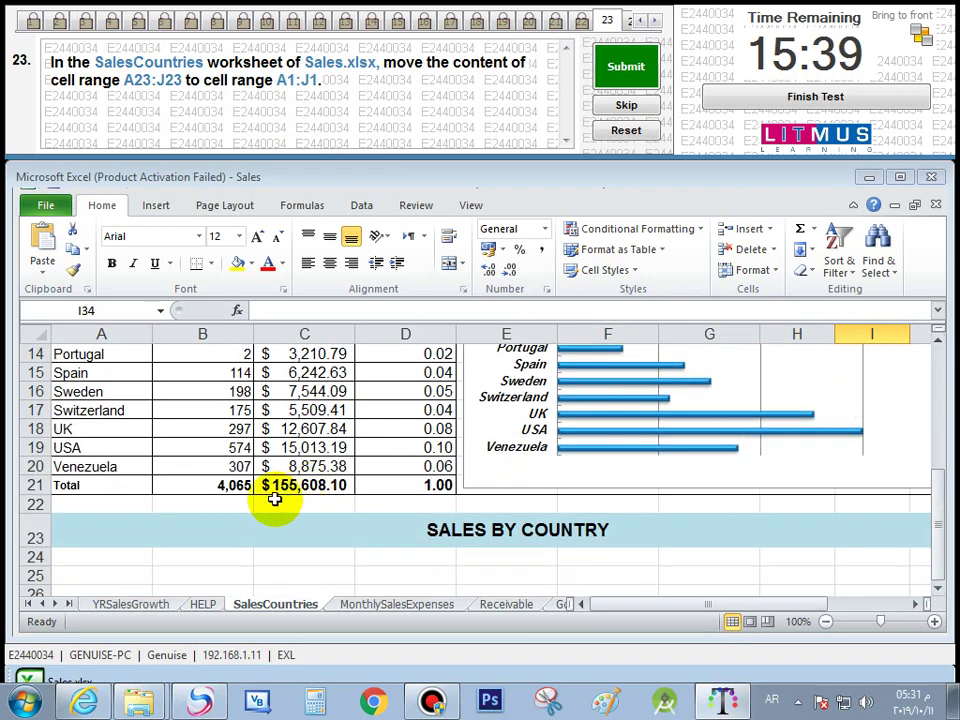
{"action": "left_click", "coordinate": [115, 540]}
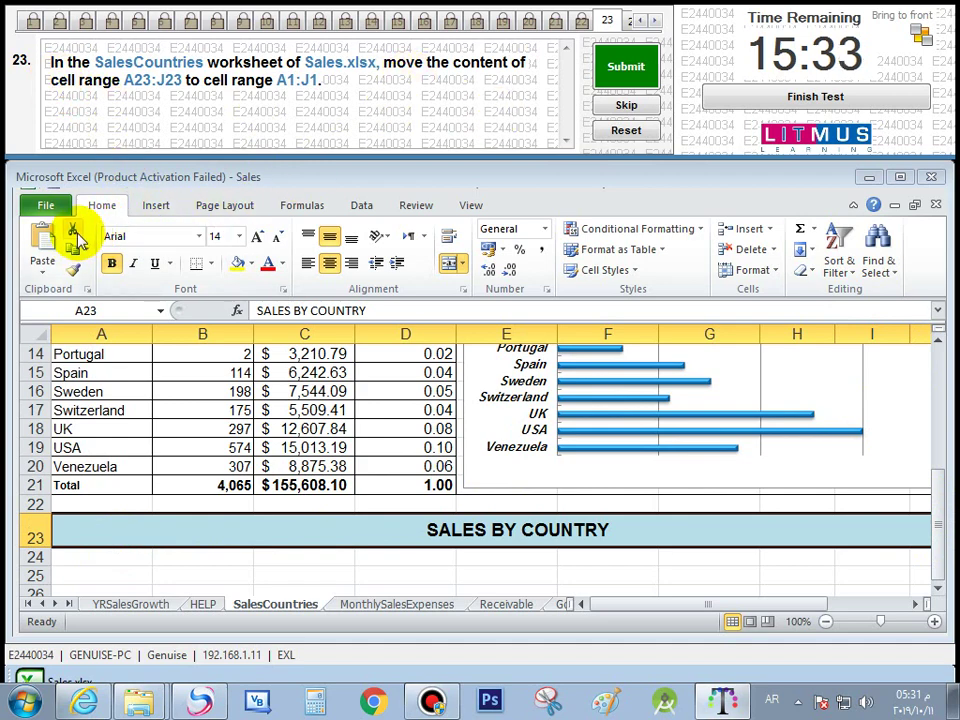
{"action": "right_click", "coordinate": [438, 528]}
{"action": "left_click", "coordinate": [458, 207]}
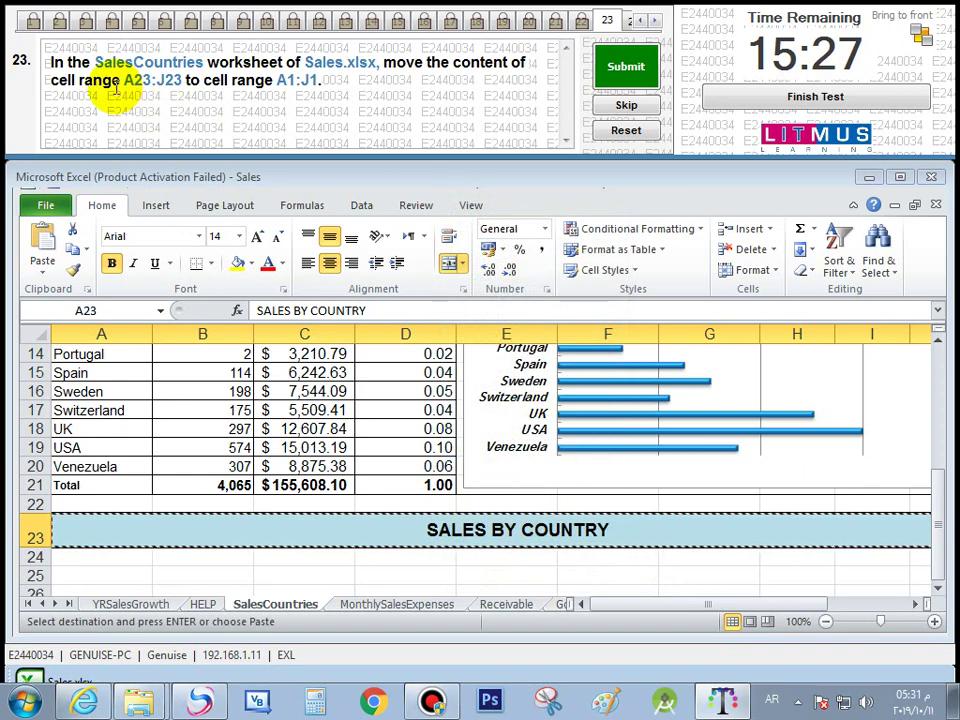
Paste the cut heading into A1:J1 of the SalesCountries worksheet, and submit and confirm question 23
{"action": "left_click_drag", "start_coordinate": [939, 508], "coordinate": [936, 364]}
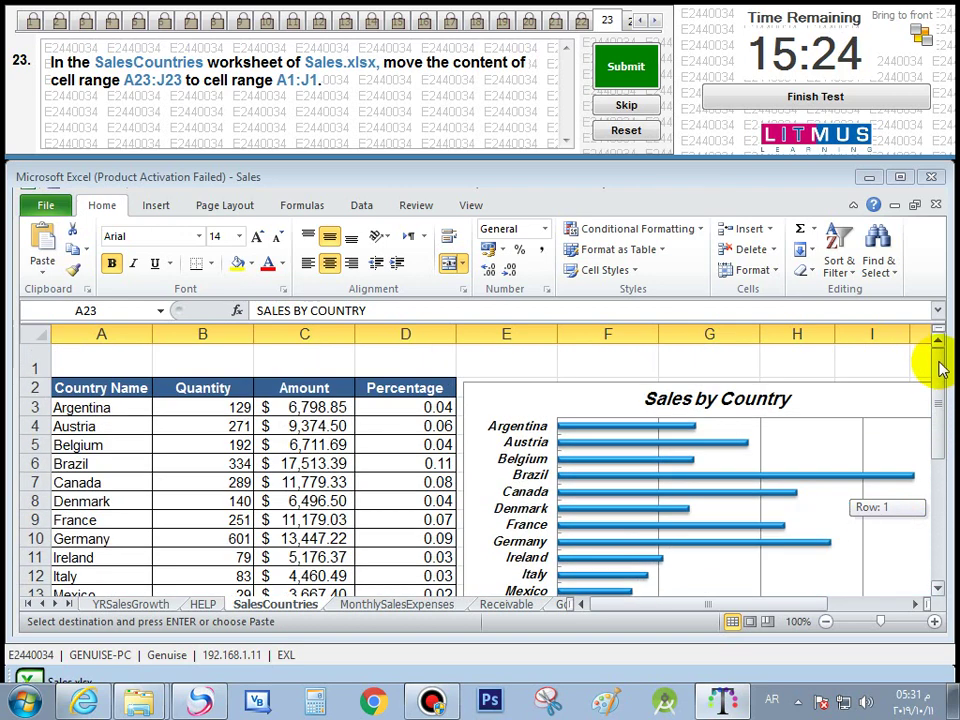
{"action": "left_click", "coordinate": [101, 361]}
{"action": "left_click_drag", "start_coordinate": [101, 361], "coordinate": [737, 337]}
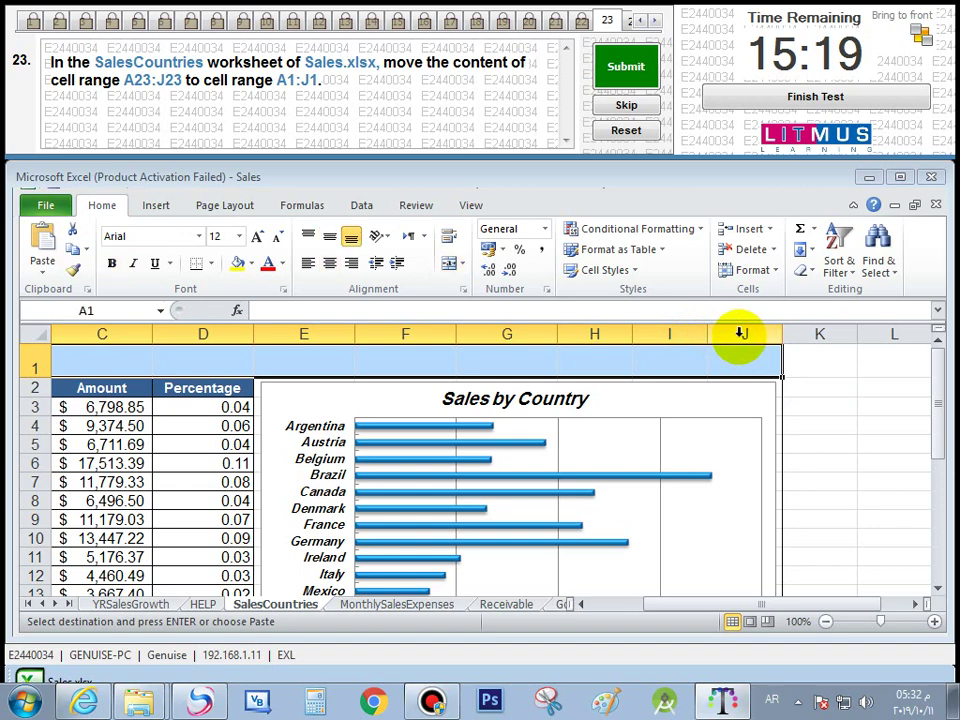
{"action": "left_click", "coordinate": [48, 240]}
{"action": "left_click_drag", "start_coordinate": [635, 605], "coordinate": [621, 583]}
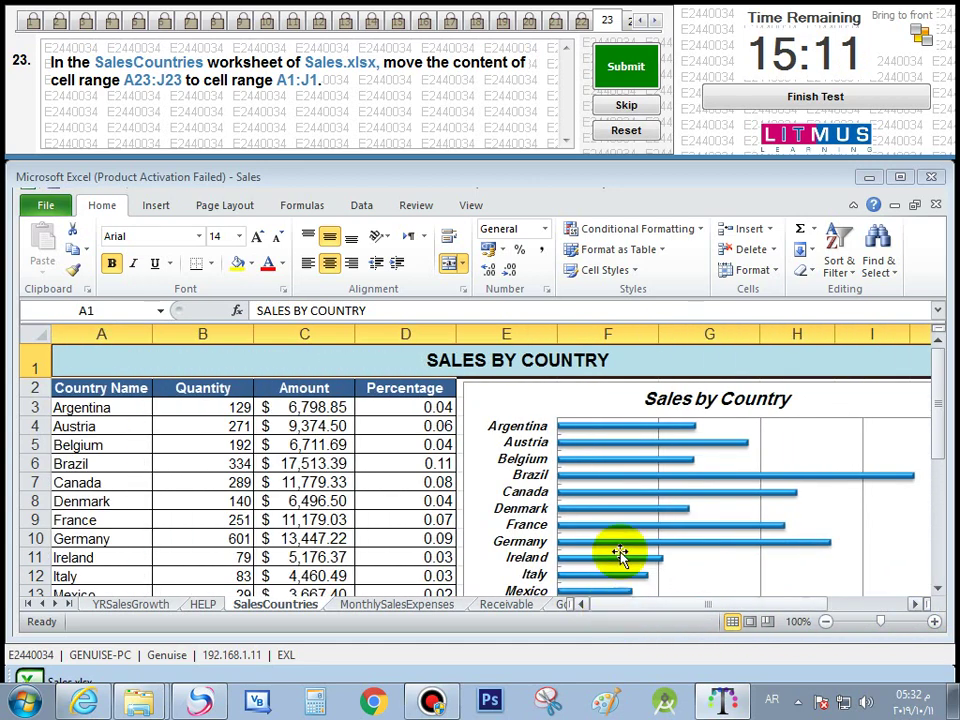
{"action": "left_click", "coordinate": [620, 66]}
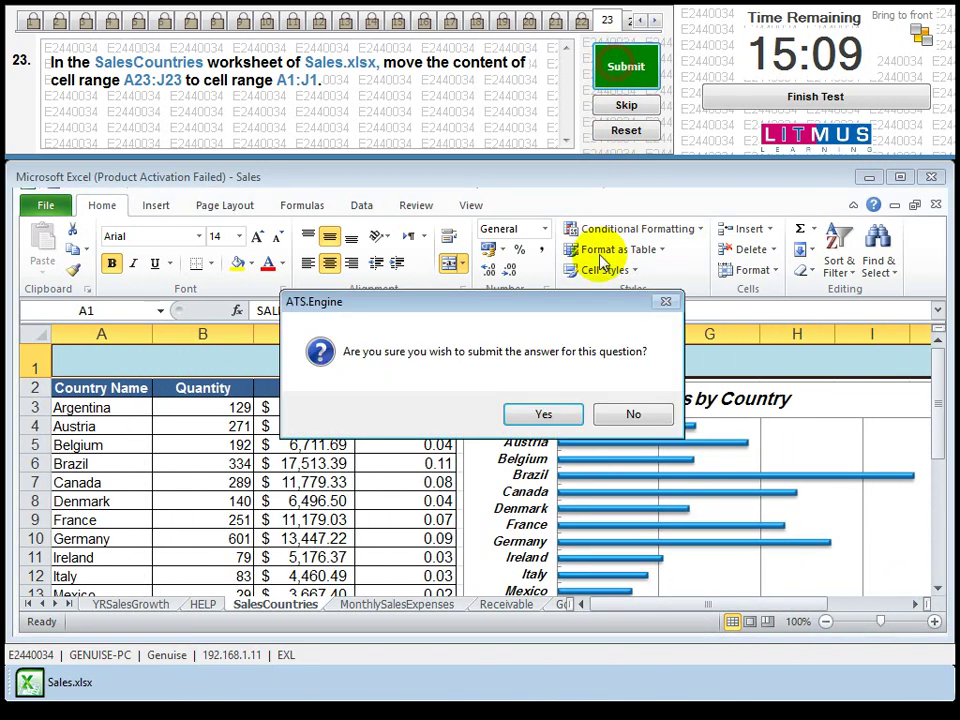
{"action": "left_click", "coordinate": [545, 413]}
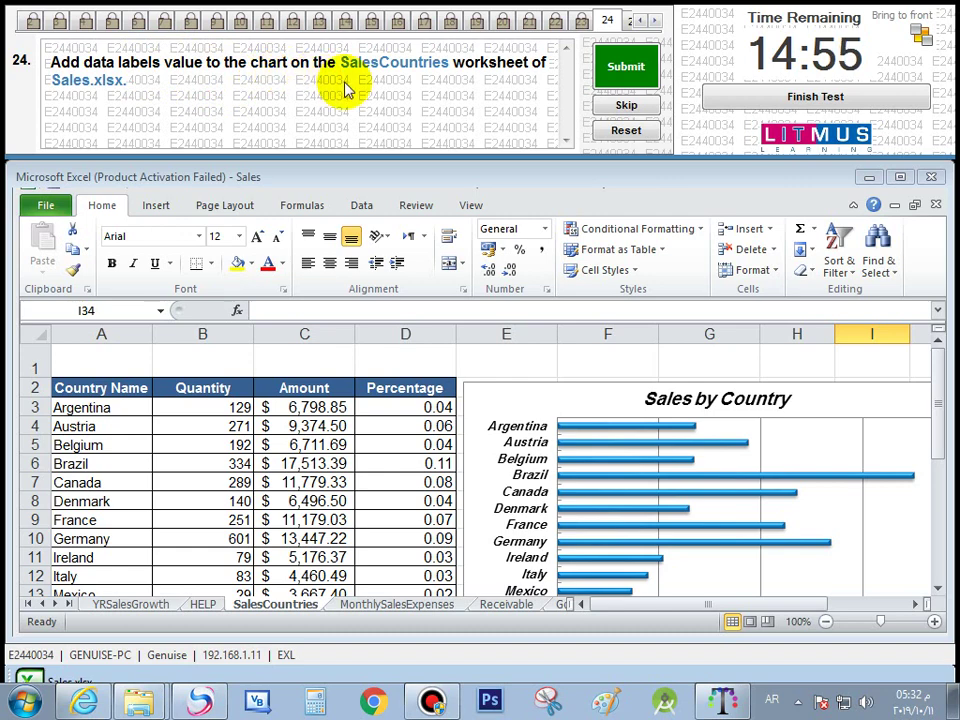
Add data labels at the Inside End position to the Sales by Country chart
{"action": "left_click_drag", "start_coordinate": [776, 606], "coordinate": [827, 621]}
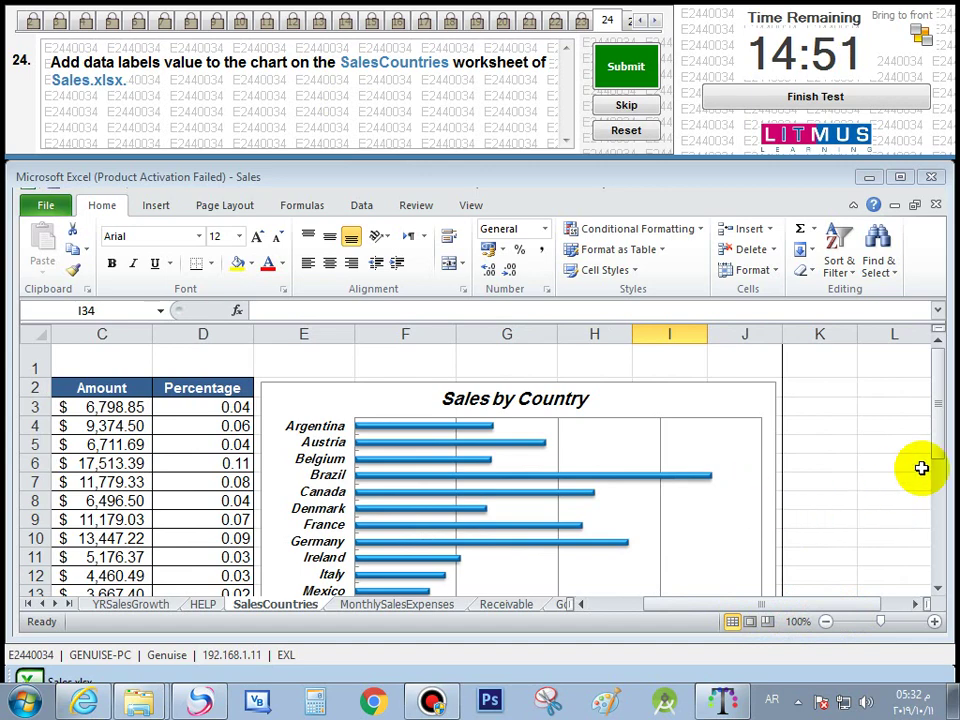
{"action": "left_click_drag", "start_coordinate": [934, 446], "coordinate": [943, 482]}
{"action": "left_click", "coordinate": [708, 481]}
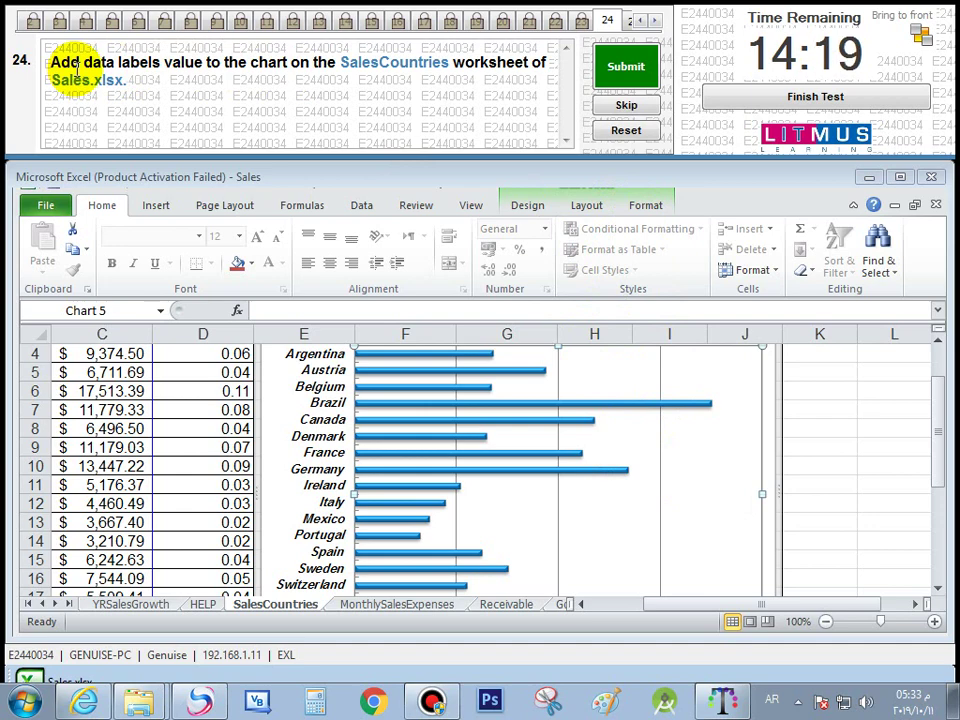
{"action": "left_click", "coordinate": [600, 207]}
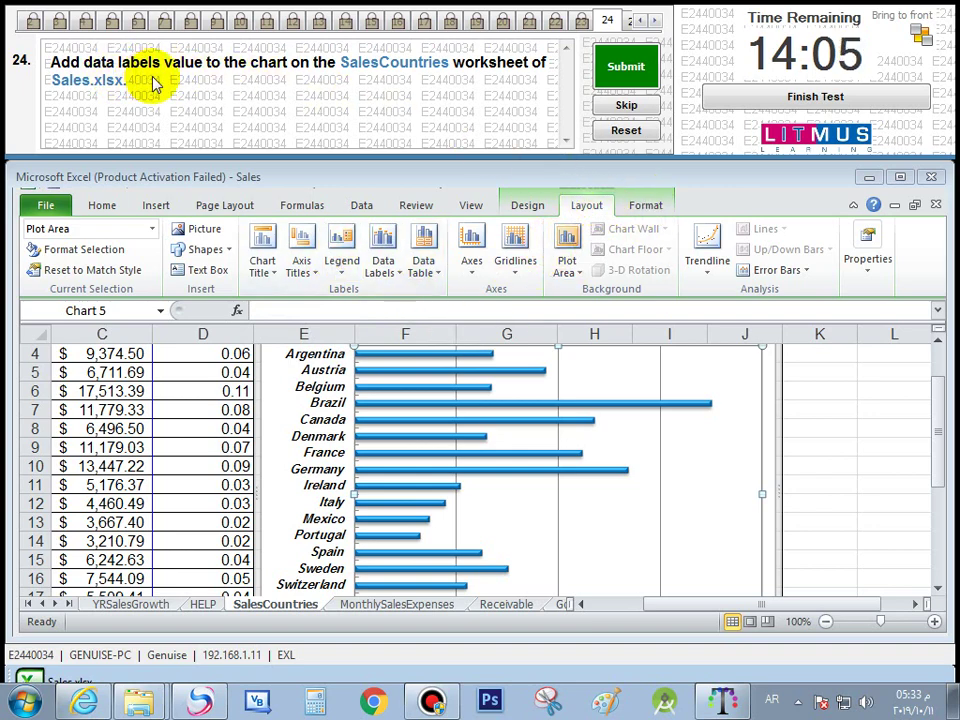
{"action": "left_click", "coordinate": [386, 272]}
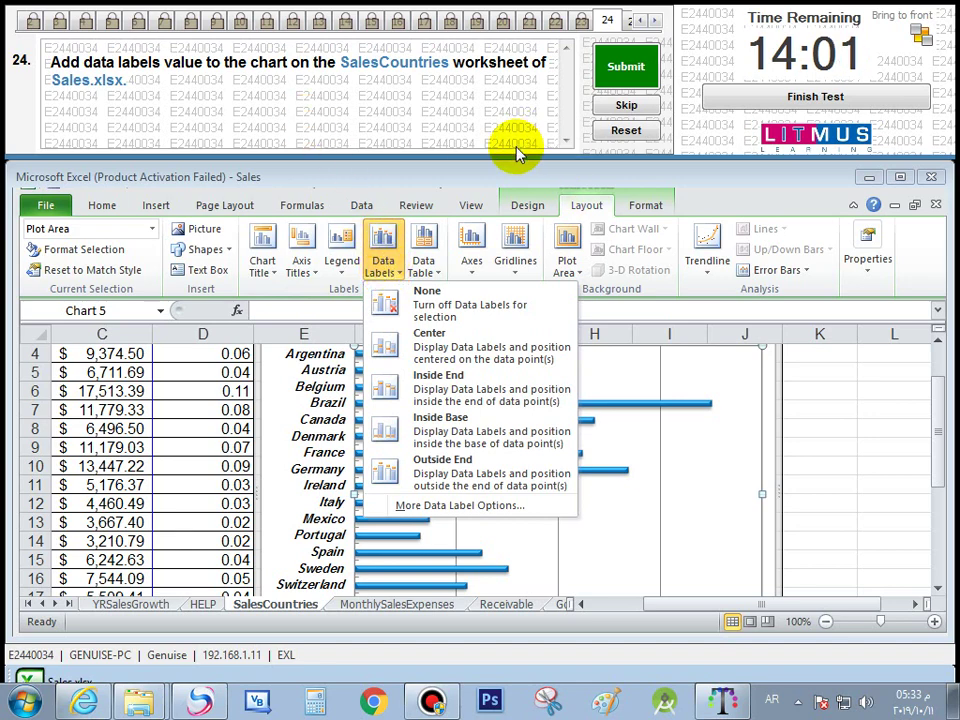
{"action": "left_click", "coordinate": [493, 390]}
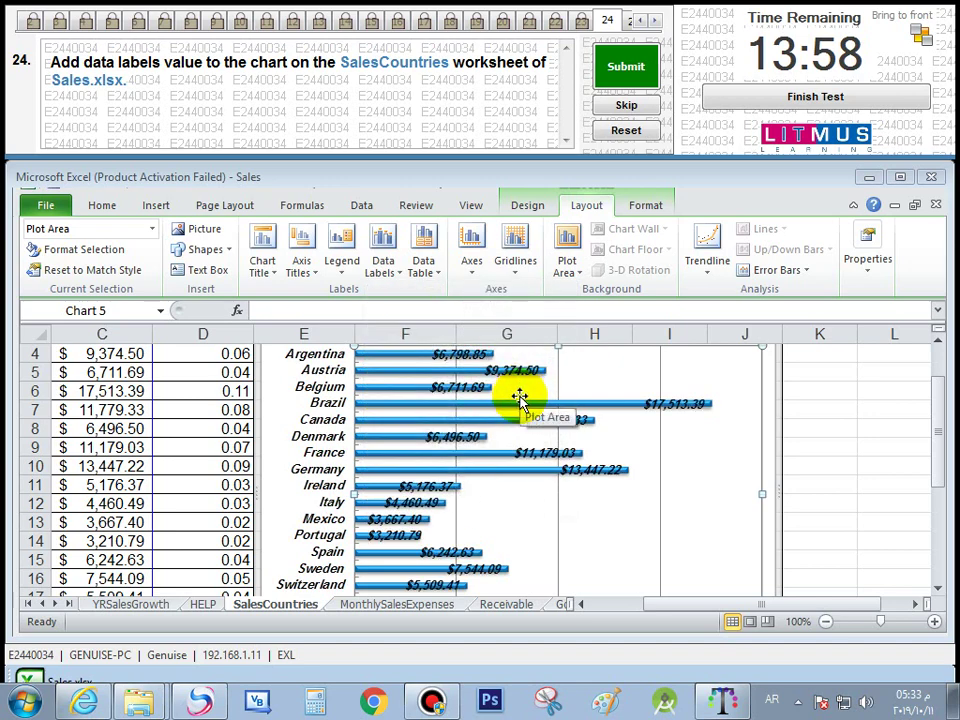
Reposition the Sales by Country chart's data labels to Outside End, and submit and confirm question 24
{"action": "left_click", "coordinate": [385, 268]}
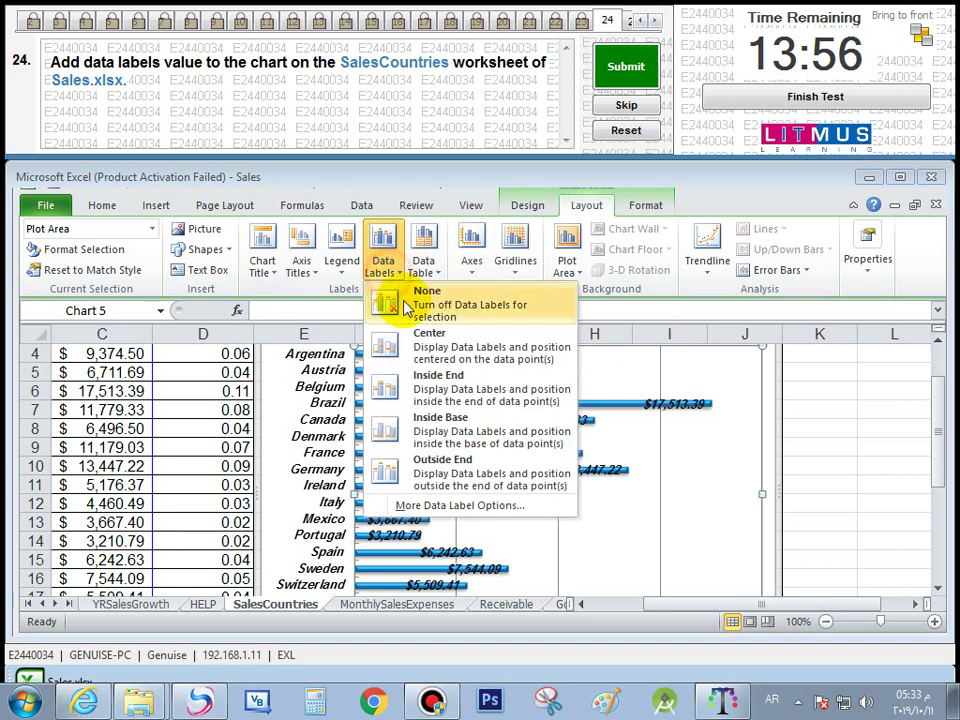
{"action": "left_click", "coordinate": [524, 470]}
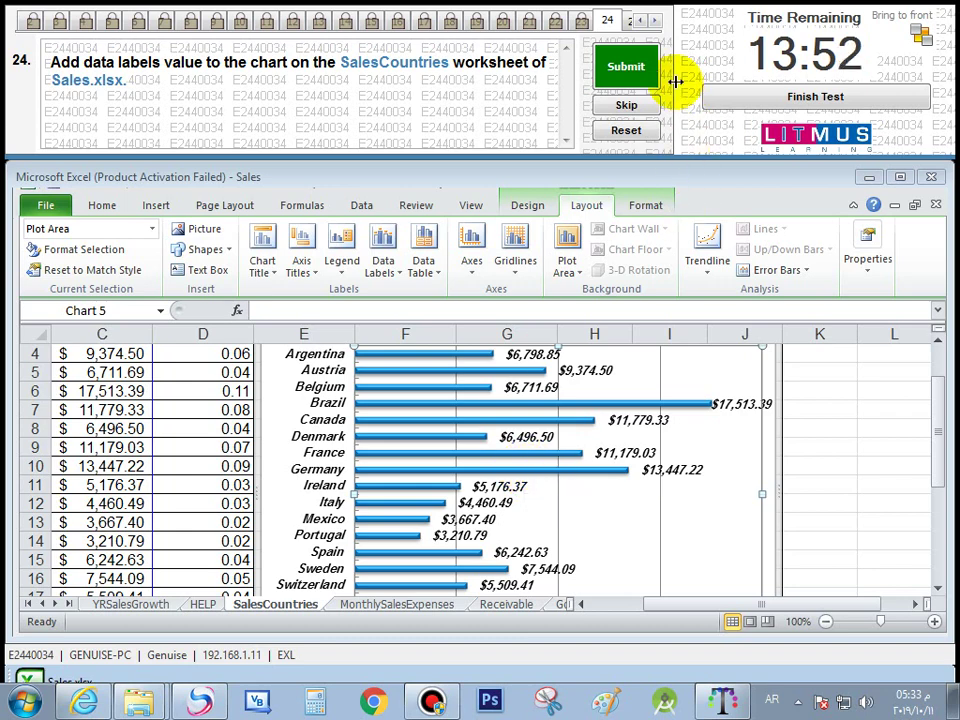
{"action": "left_click", "coordinate": [626, 66]}
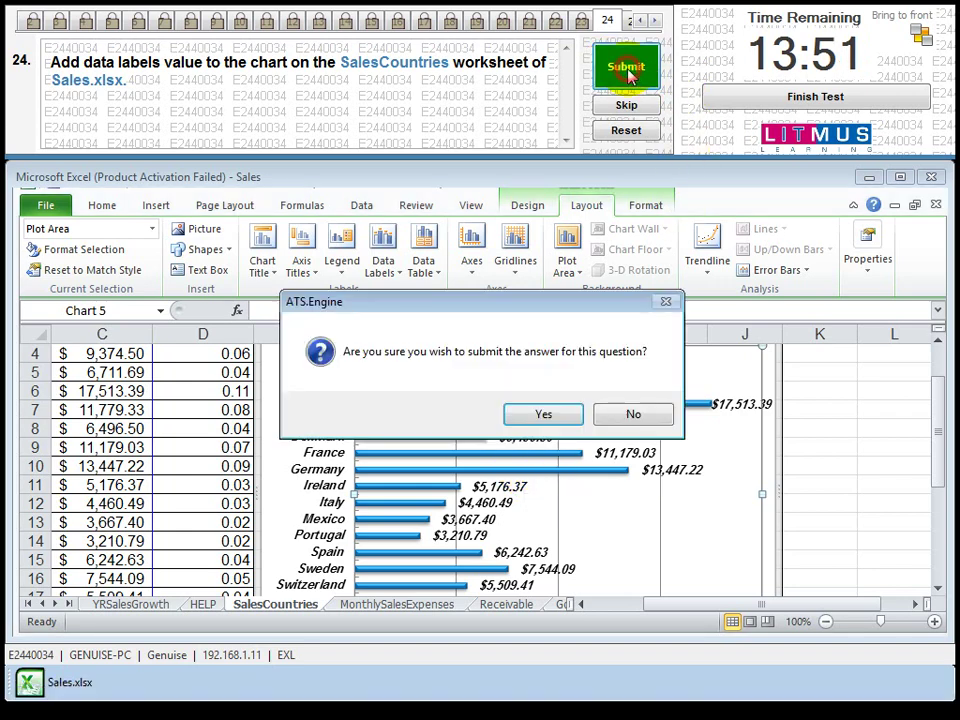
{"action": "left_click", "coordinate": [540, 416]}
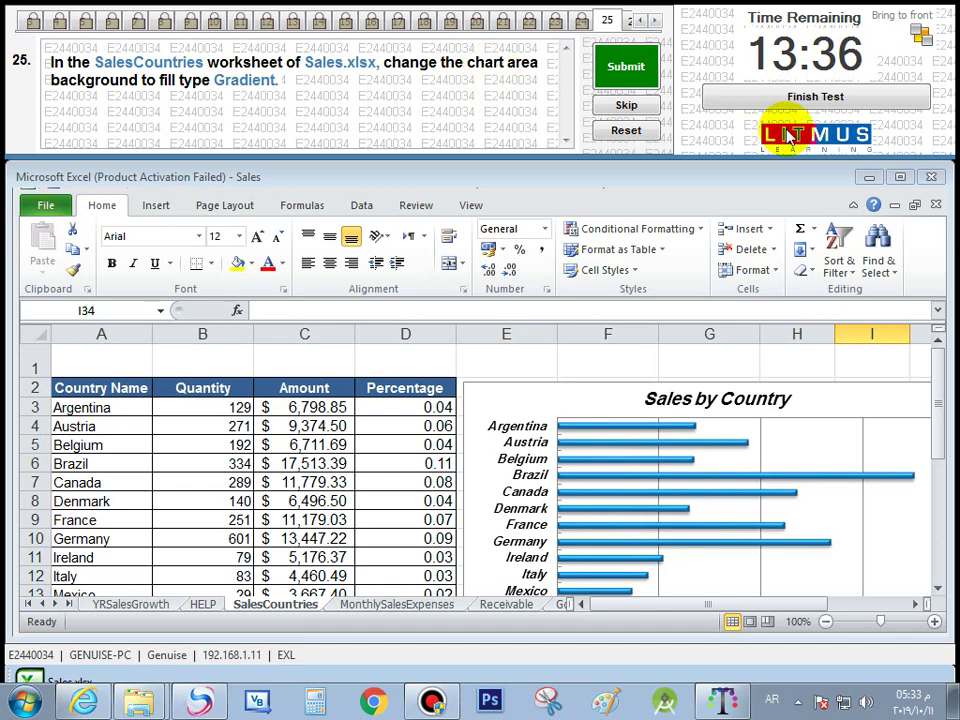
Fill the plot area of the Sales by Country chart with a Dark Variations gradient
{"action": "left_click", "coordinate": [908, 510]}
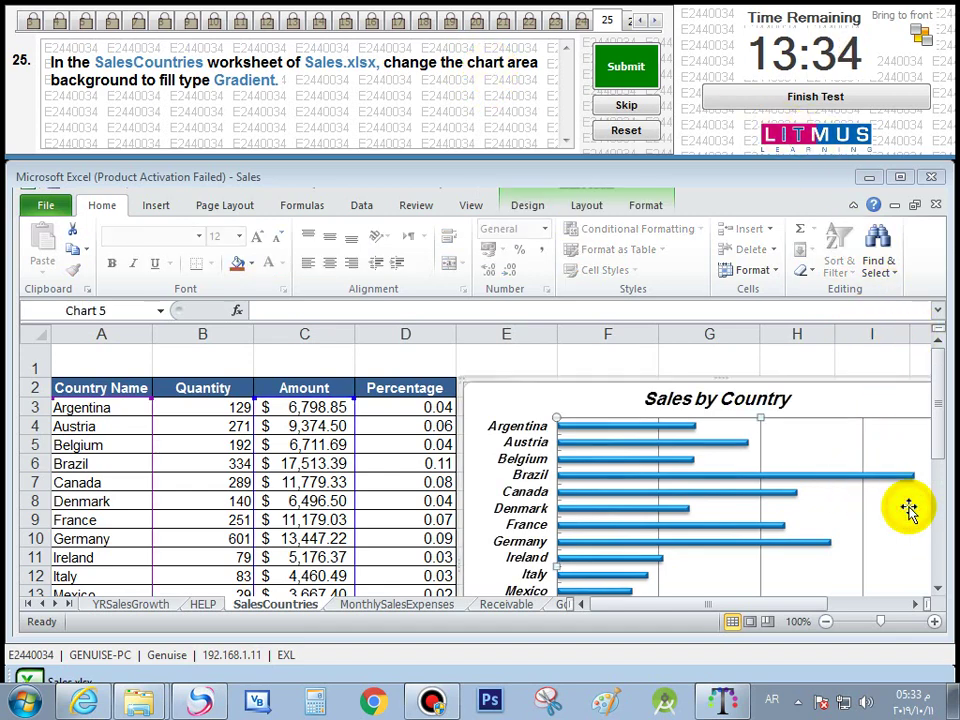
{"action": "left_click", "coordinate": [652, 205]}
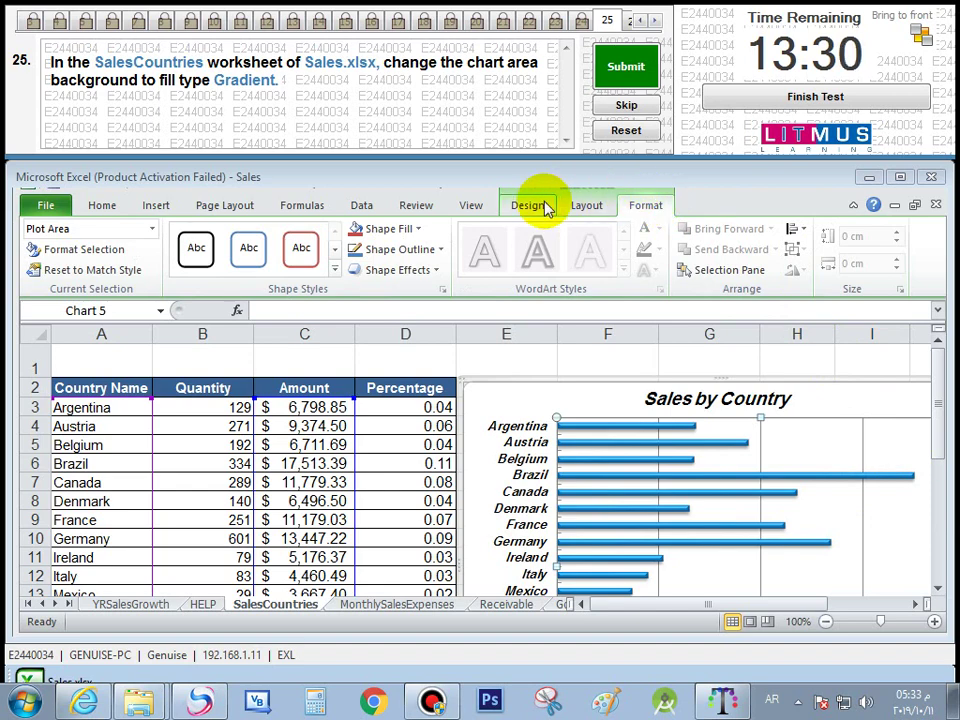
{"action": "left_click", "coordinate": [418, 237]}
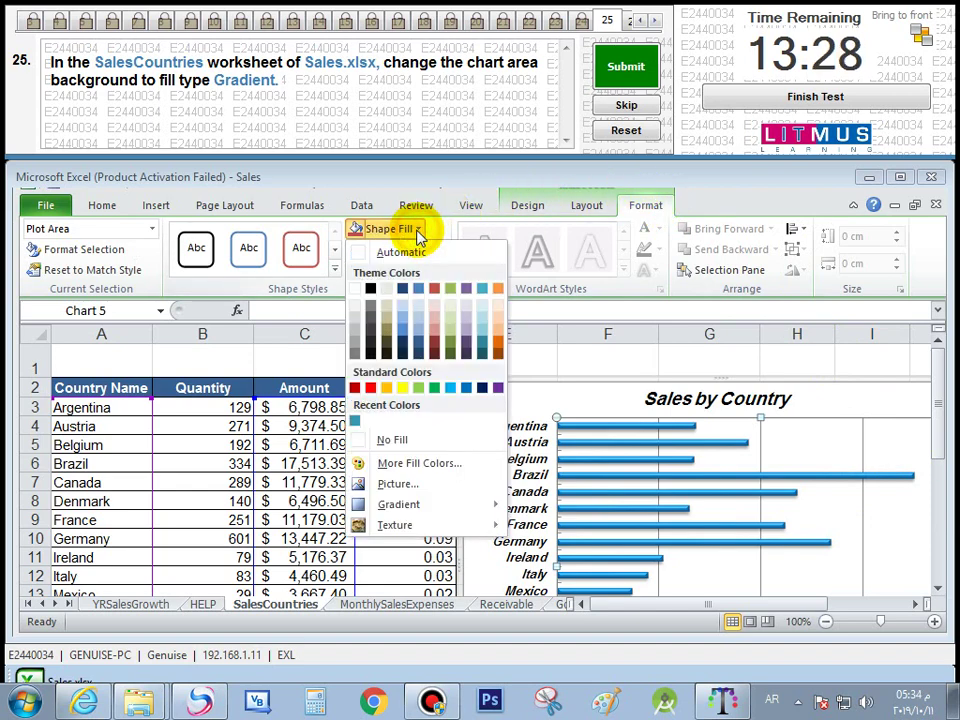
{"action": "left_click", "coordinate": [492, 100]}
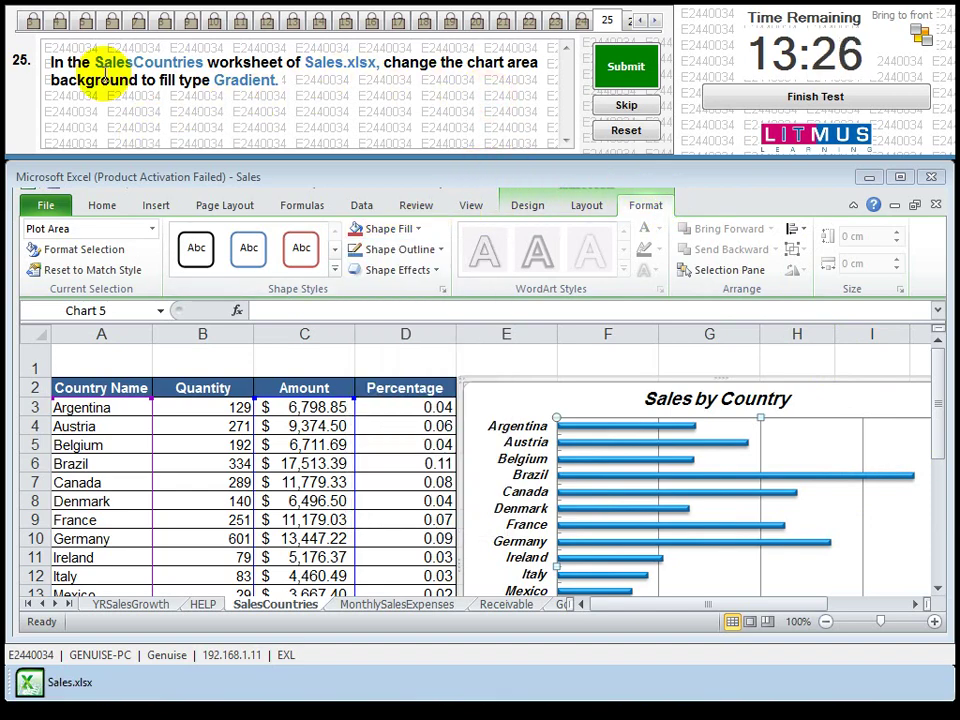
{"action": "left_click", "coordinate": [416, 230]}
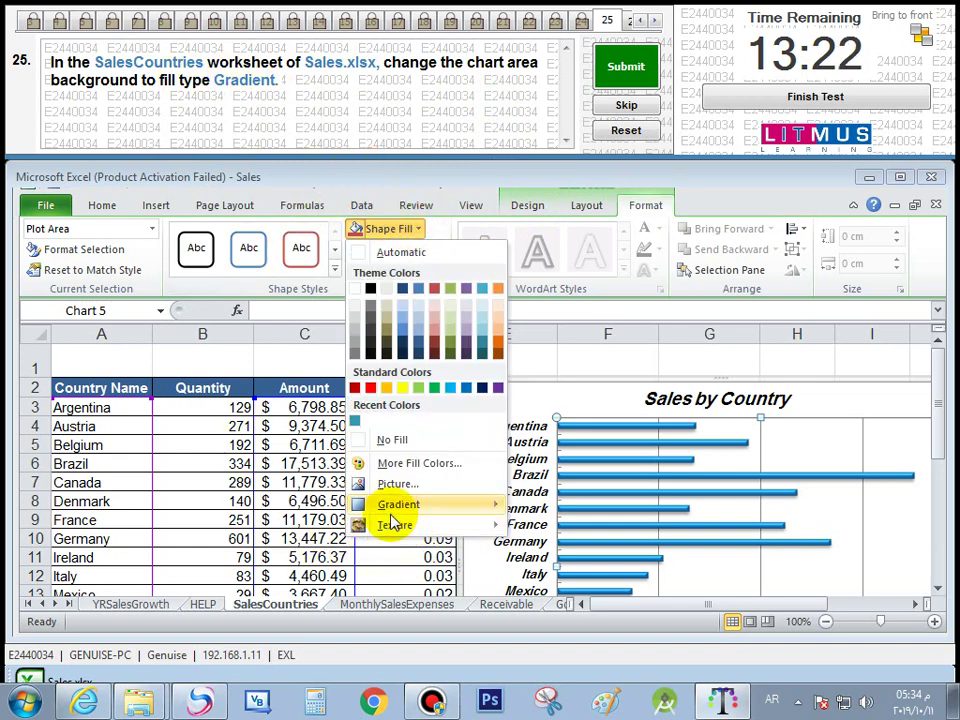
{"action": "mouse_move", "coordinate": [393, 510]}
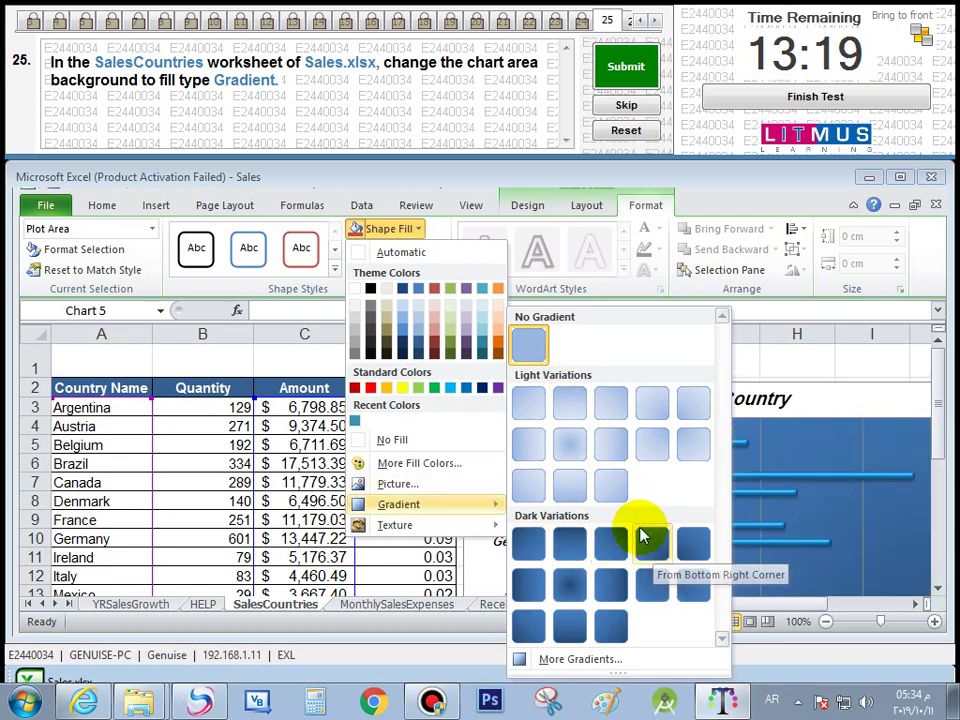
{"action": "left_click", "coordinate": [575, 541]}
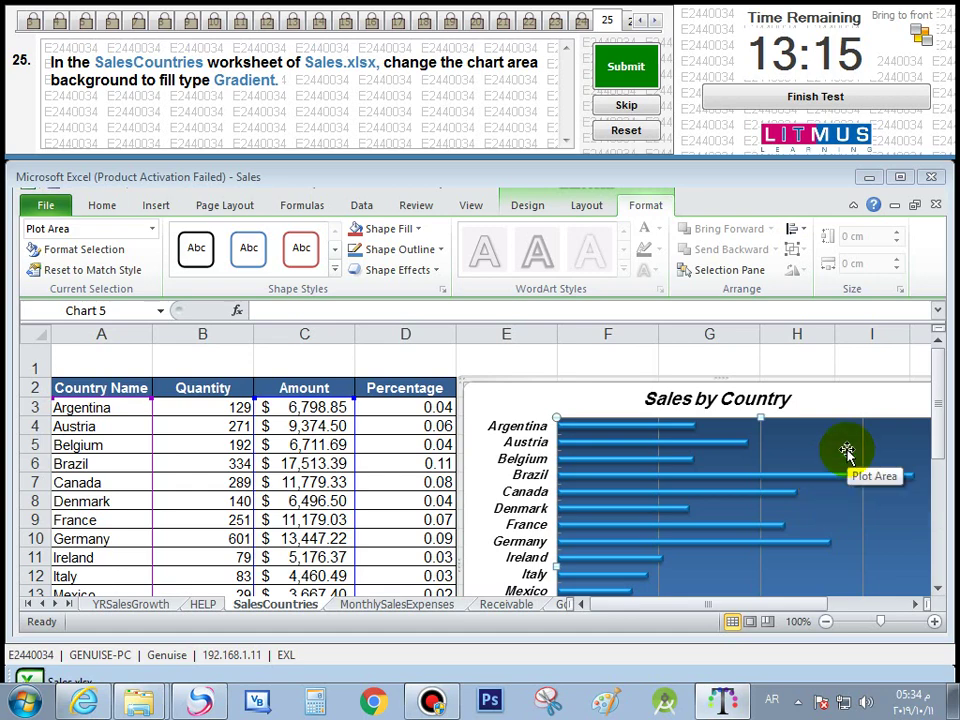
Check the gradient options in the plot area's shape fill, and submit and confirm question 25
{"action": "left_click", "coordinate": [402, 232]}
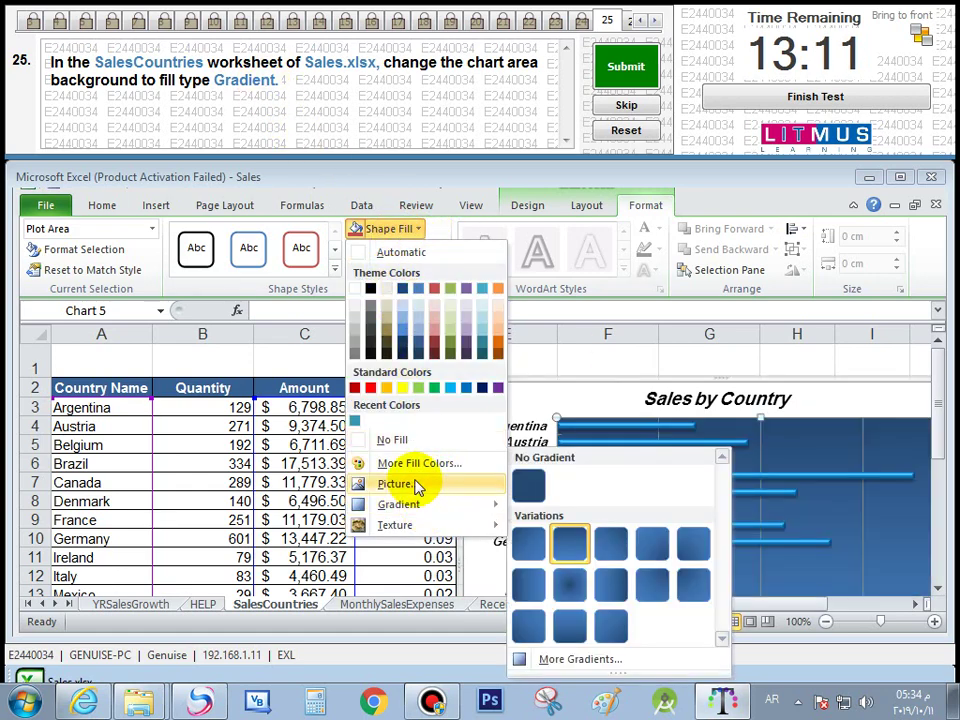
{"action": "mouse_move", "coordinate": [430, 527]}
{"action": "left_click", "coordinate": [432, 112]}
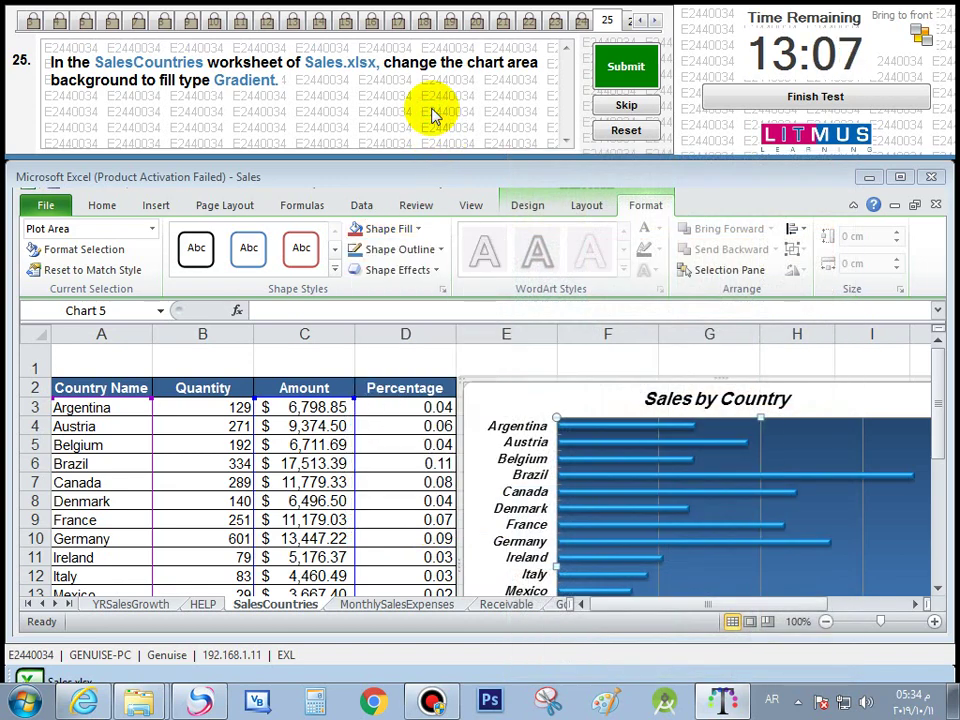
{"action": "left_click", "coordinate": [626, 66]}
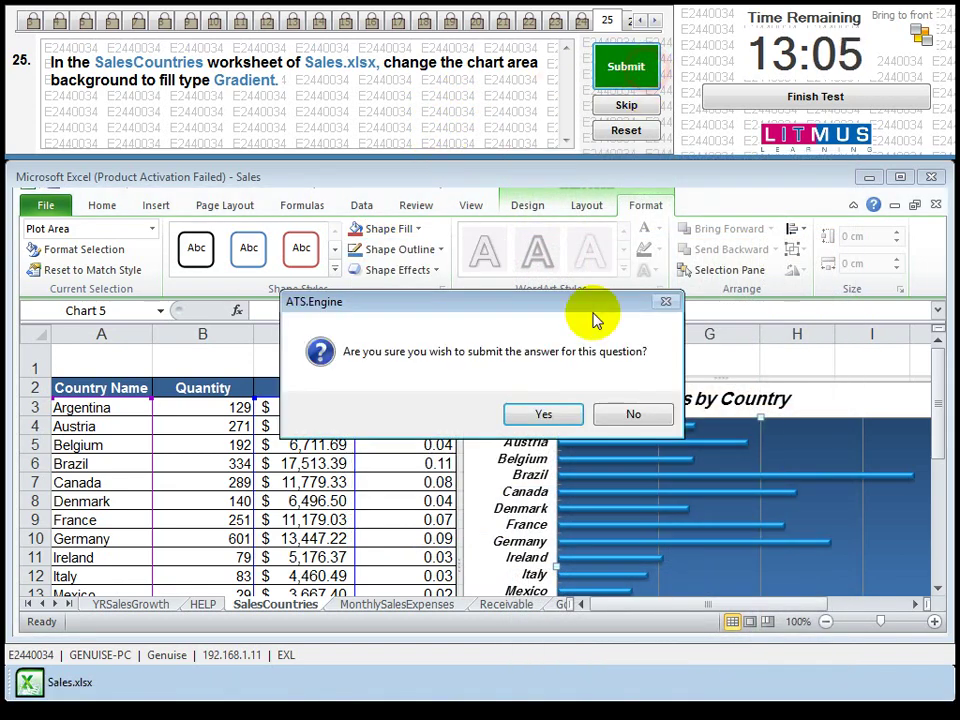
{"action": "left_click", "coordinate": [543, 415]}
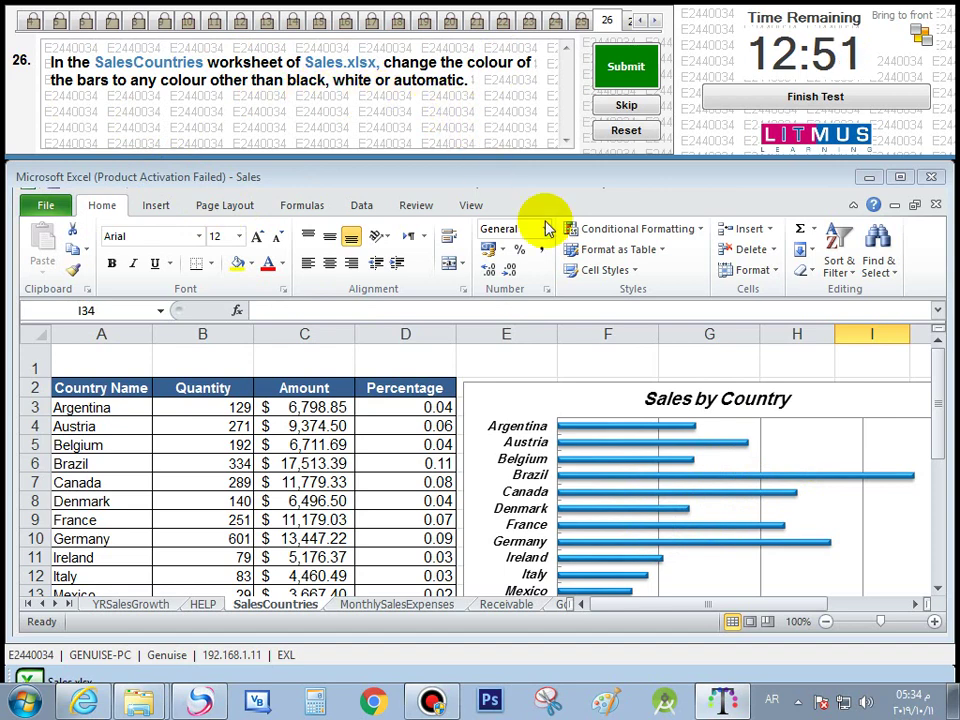
{"action": "left_click", "coordinate": [913, 557]}
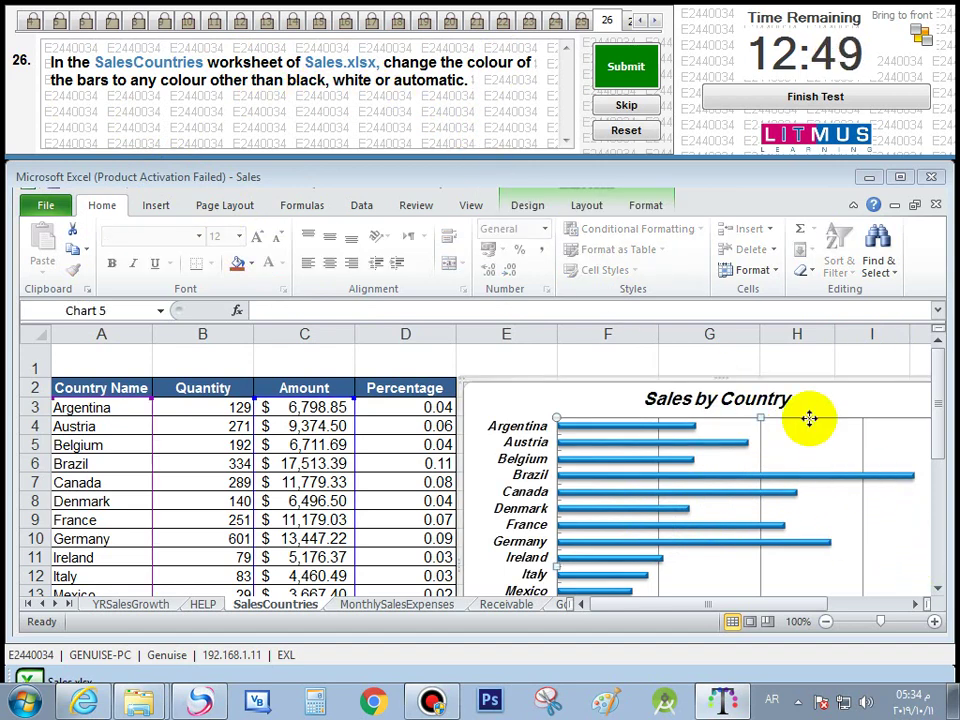
{"action": "left_click", "coordinate": [652, 210]}
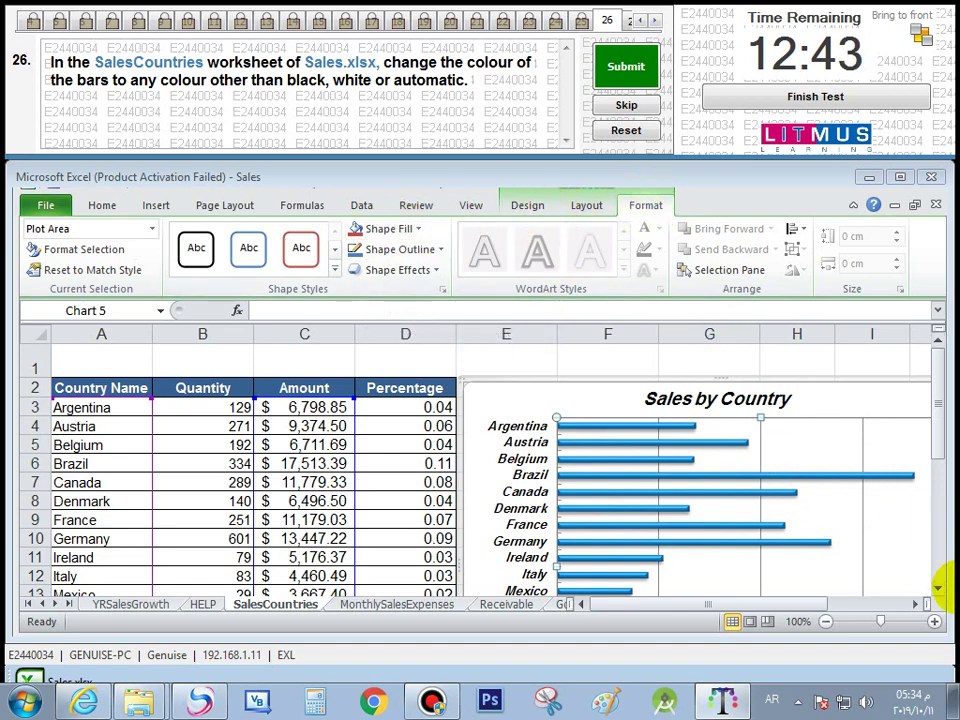
{"action": "left_click", "coordinate": [400, 229]}
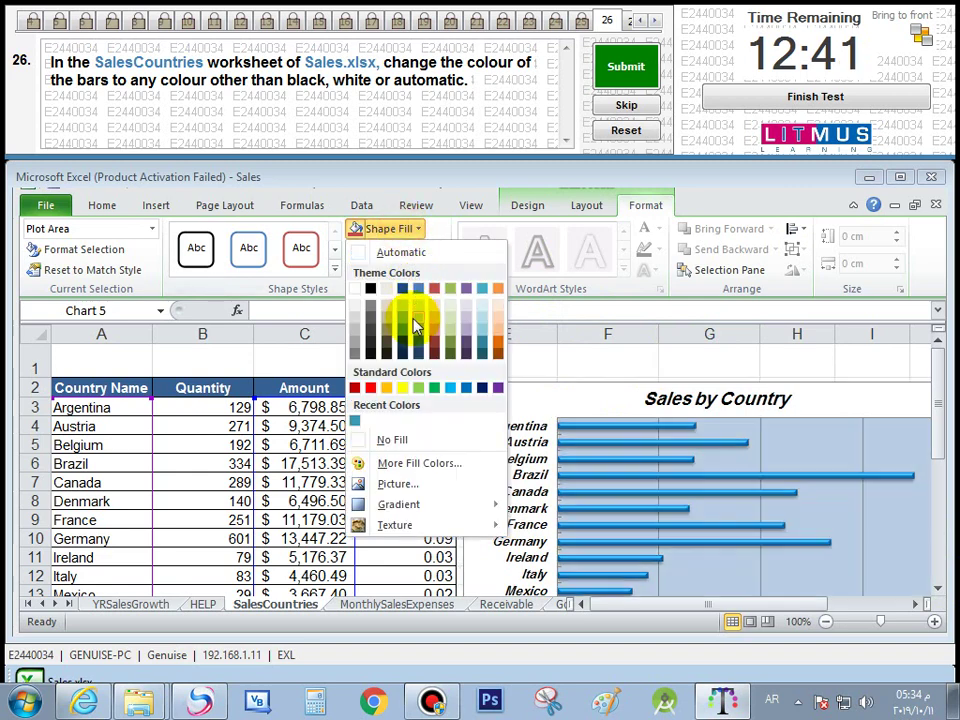
{"action": "left_click", "coordinate": [729, 194]}
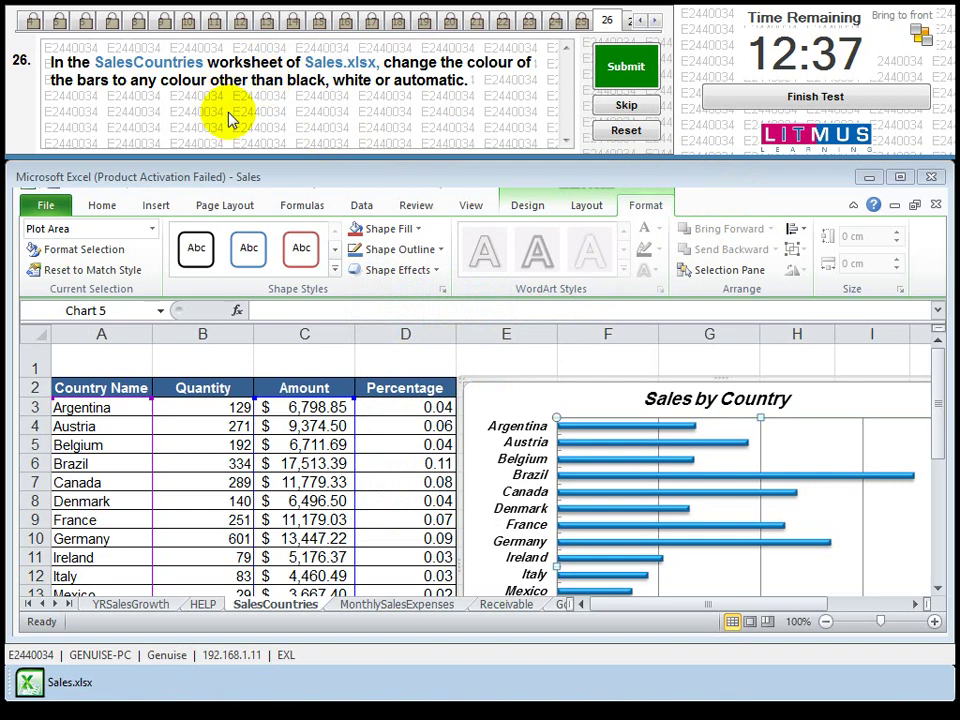
Fill all the bars of the Sales by Country chart with a dark purple theme colour
{"action": "left_click", "coordinate": [621, 440]}
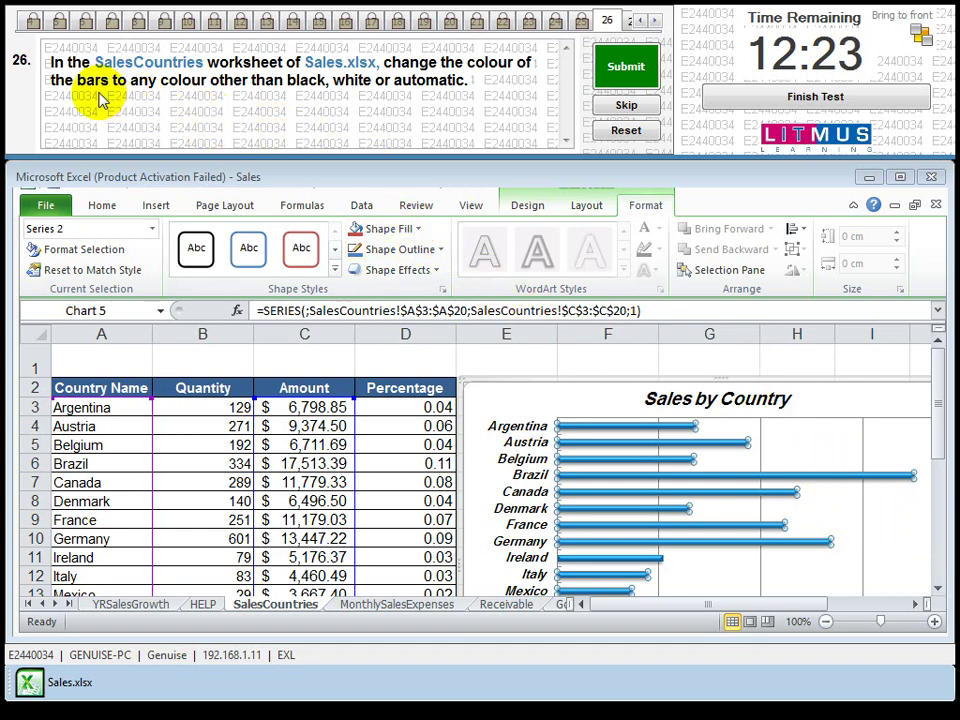
{"action": "mouse_move", "coordinate": [820, 483]}
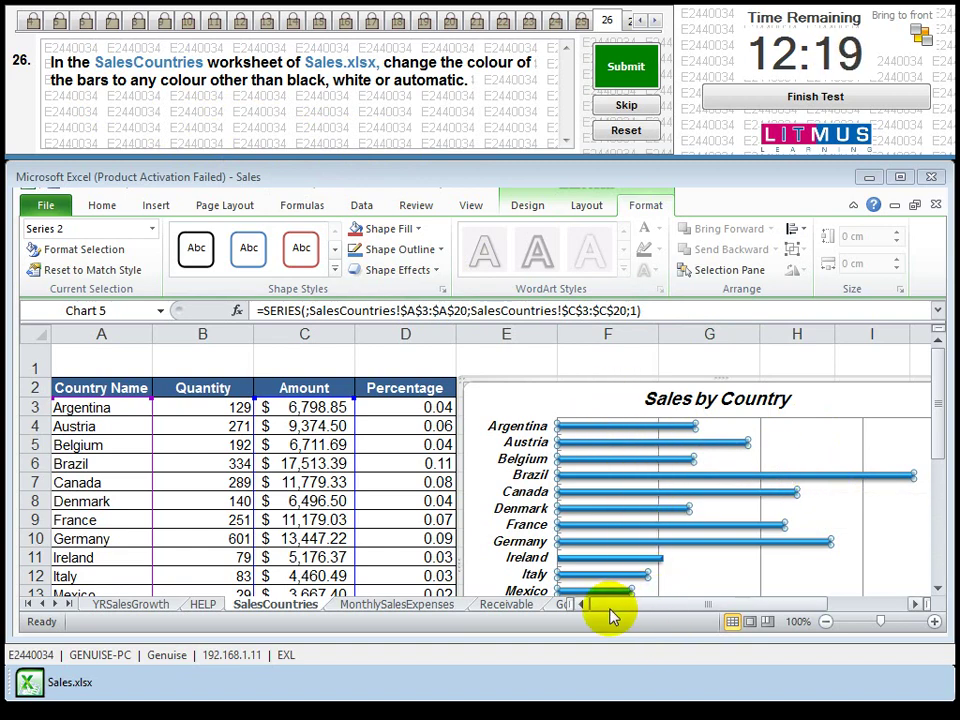
{"action": "left_click", "coordinate": [403, 229]}
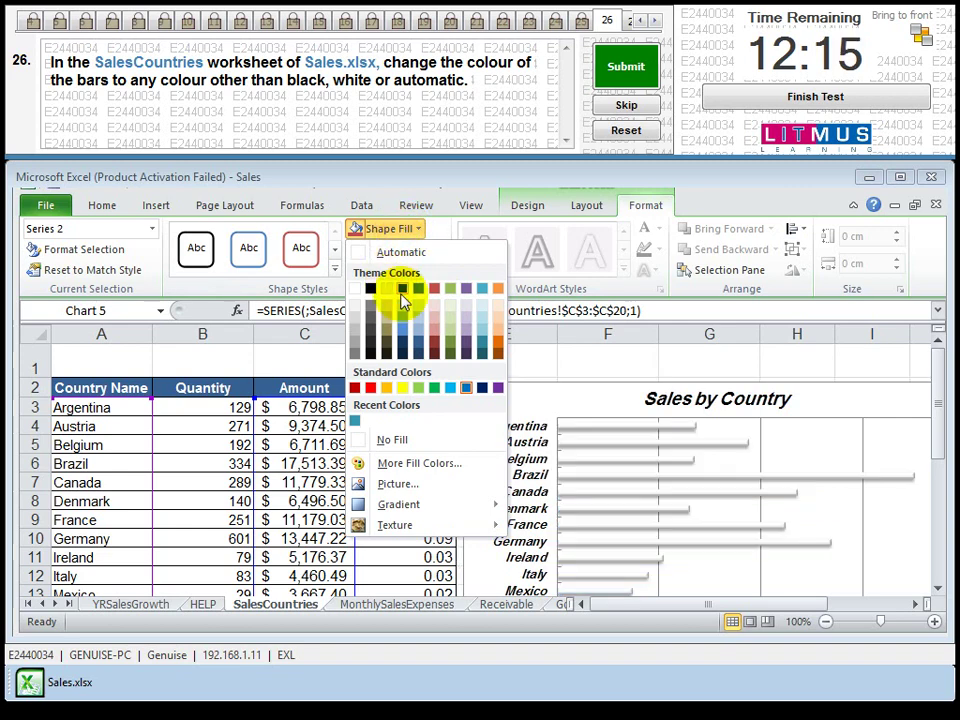
{"action": "left_click", "coordinate": [465, 345]}
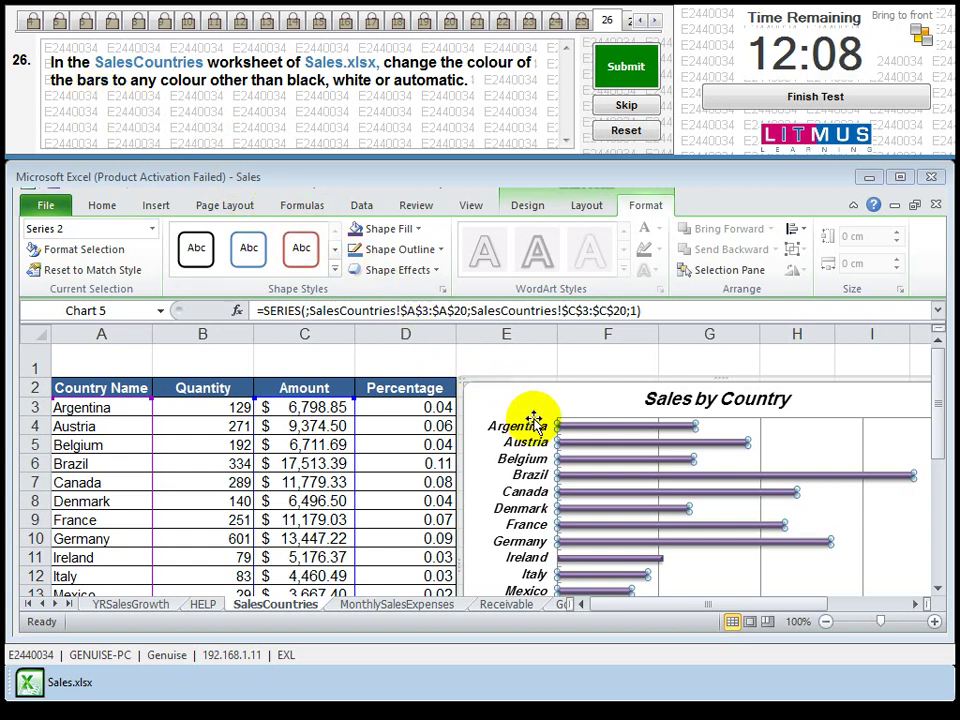
{"action": "left_click", "coordinate": [583, 443]}
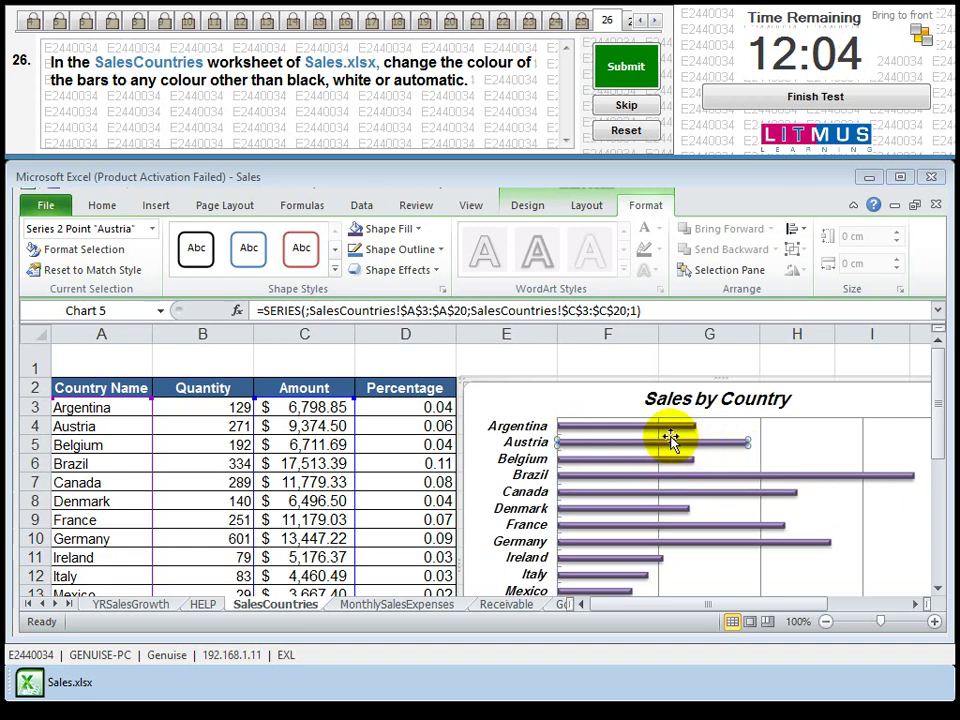
{"action": "left_click", "coordinate": [379, 234]}
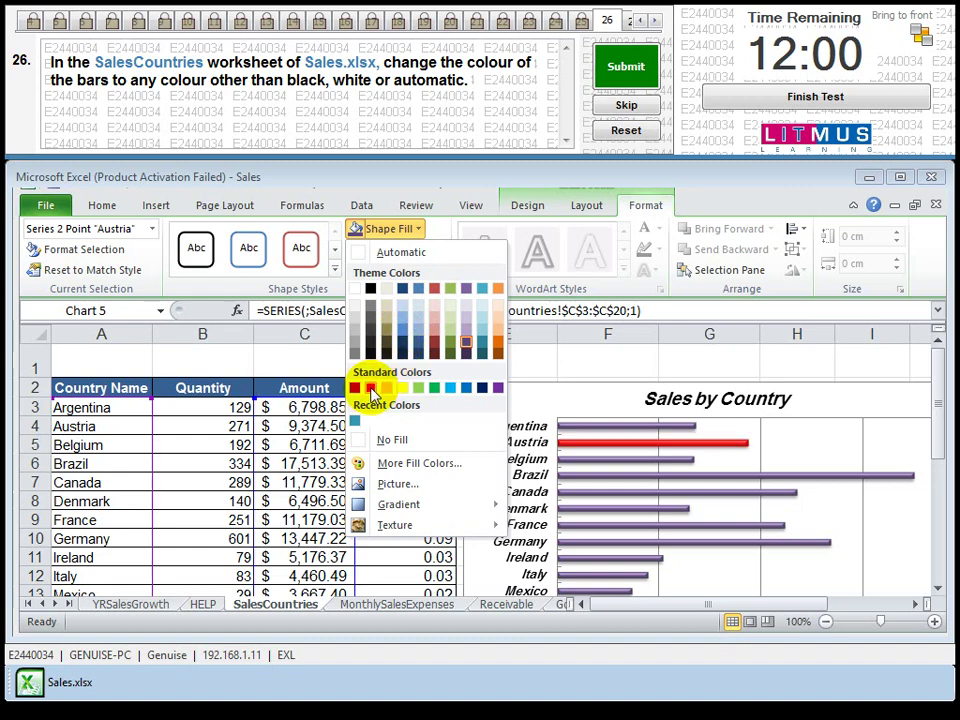
{"action": "left_click", "coordinate": [739, 193]}
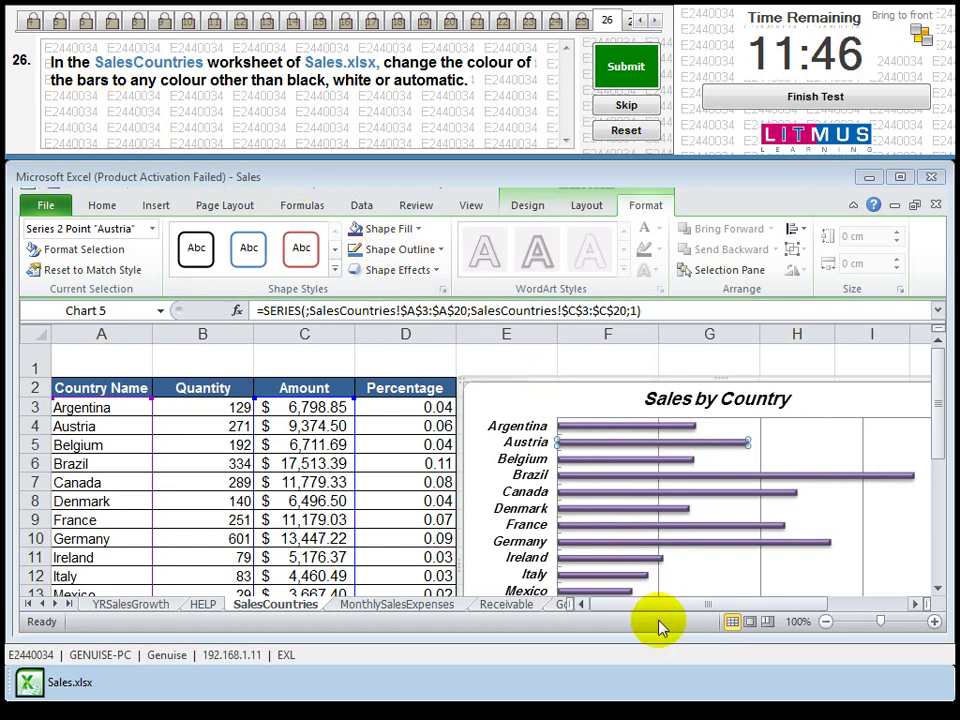
{"action": "left_click", "coordinate": [889, 447]}
{"action": "left_click", "coordinate": [664, 427]}
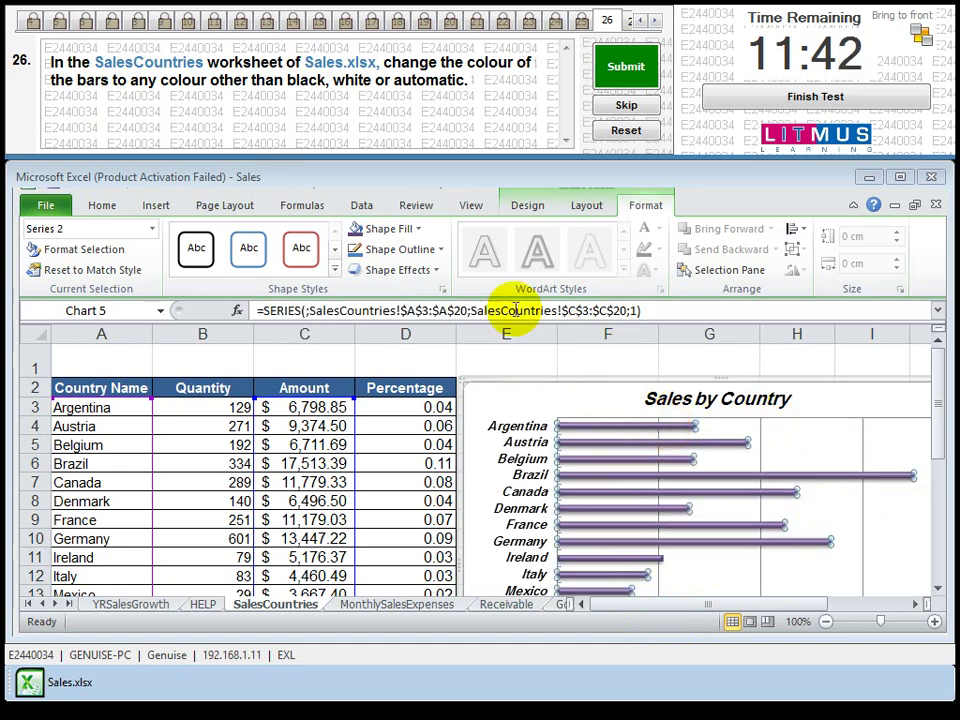
{"action": "left_click", "coordinate": [393, 234]}
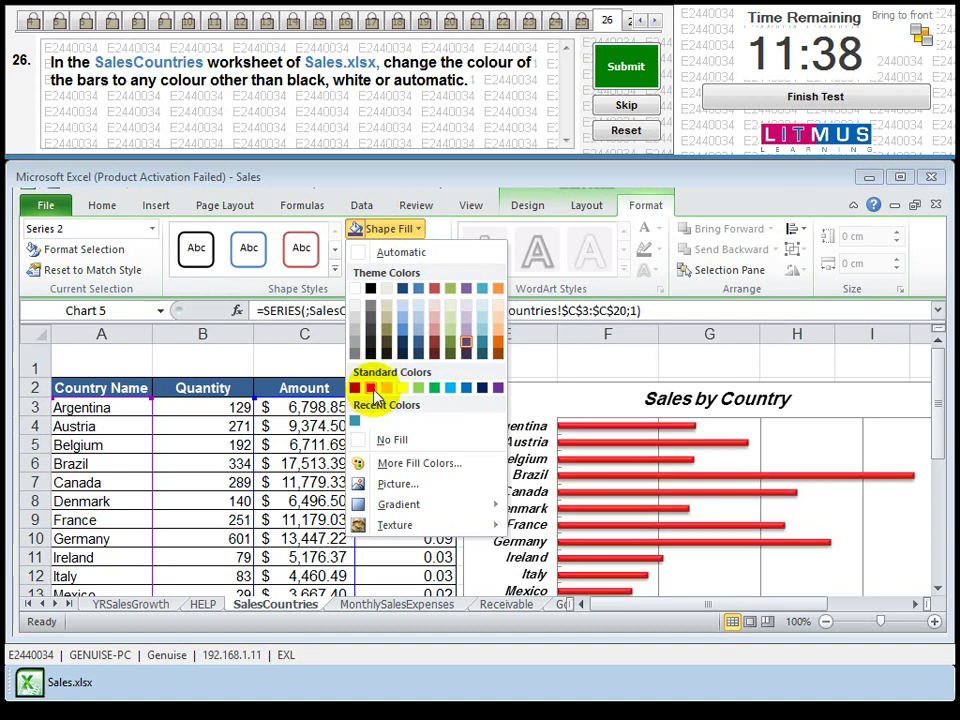
Submit the answer for question 26 and confirm the submission
{"action": "left_click", "coordinate": [626, 70]}
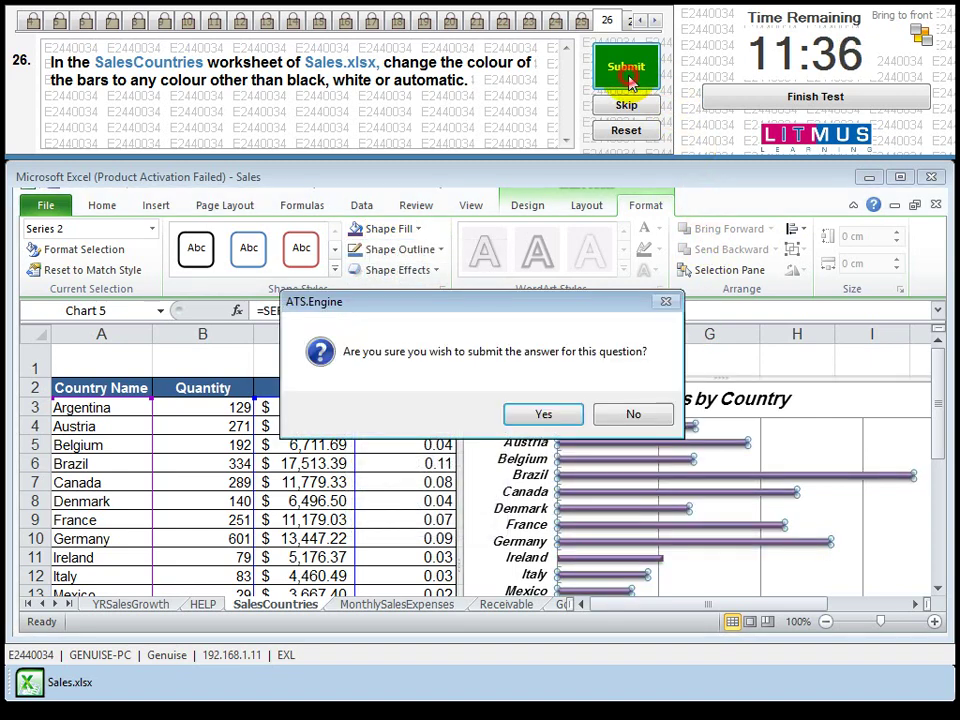
{"action": "left_click", "coordinate": [565, 416]}
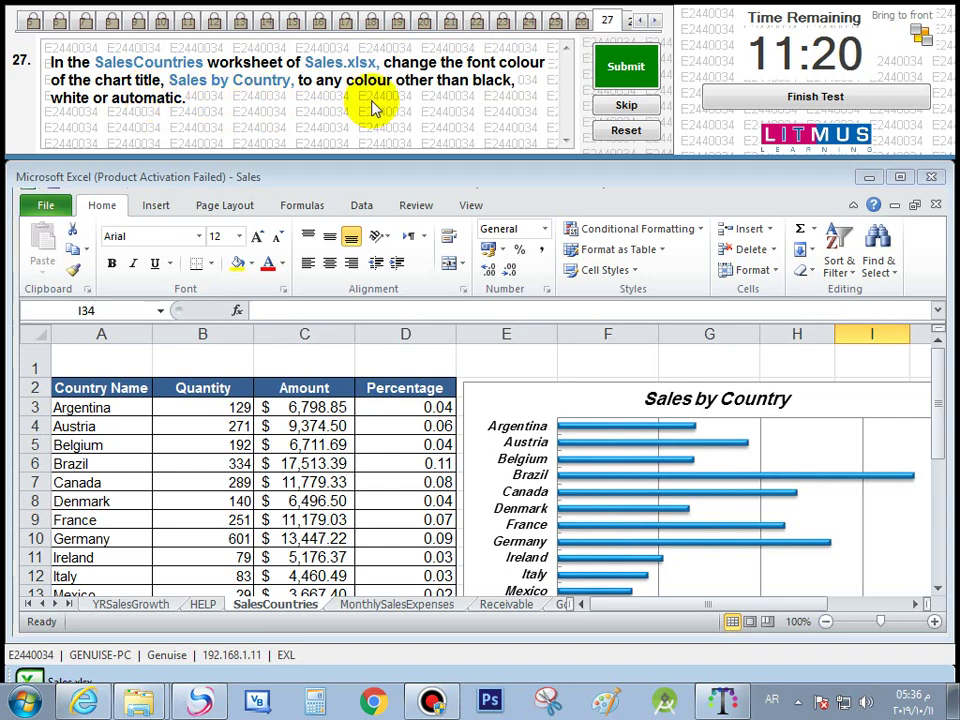
Set the font colour of the chart title Sales by Country to red, and submit and confirm question 27
{"action": "left_click", "coordinate": [762, 404]}
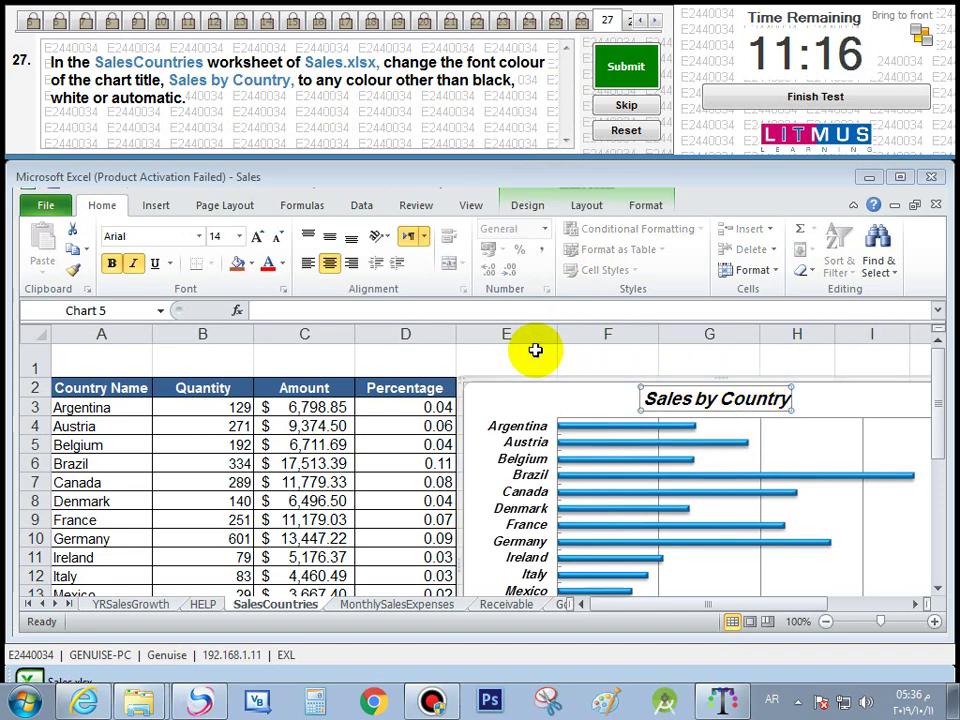
{"action": "left_click", "coordinate": [283, 264]}
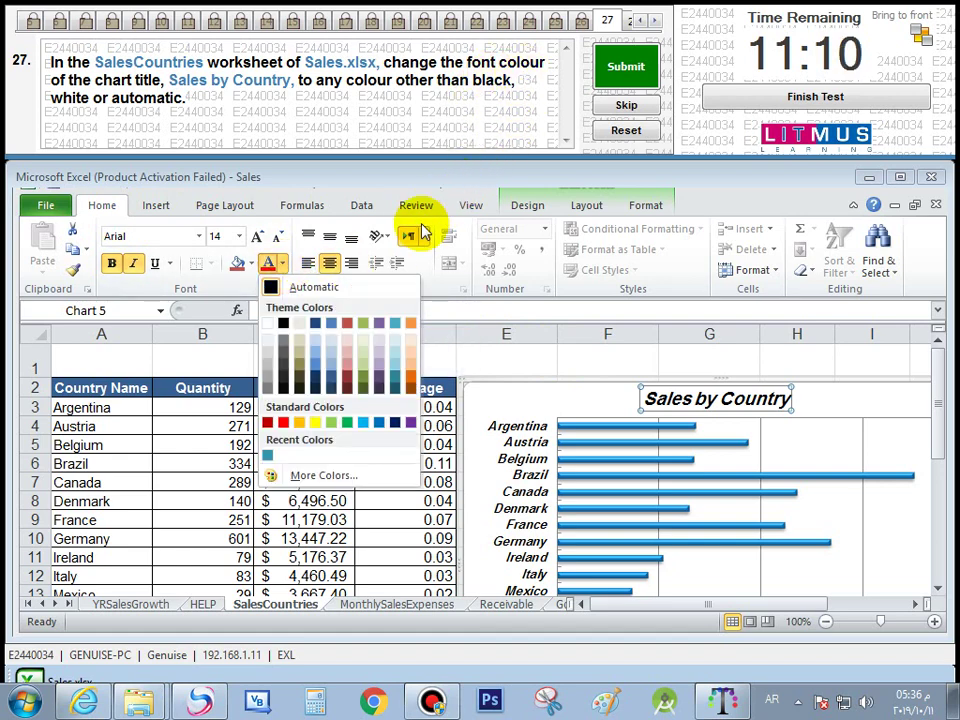
{"action": "left_click", "coordinate": [283, 424]}
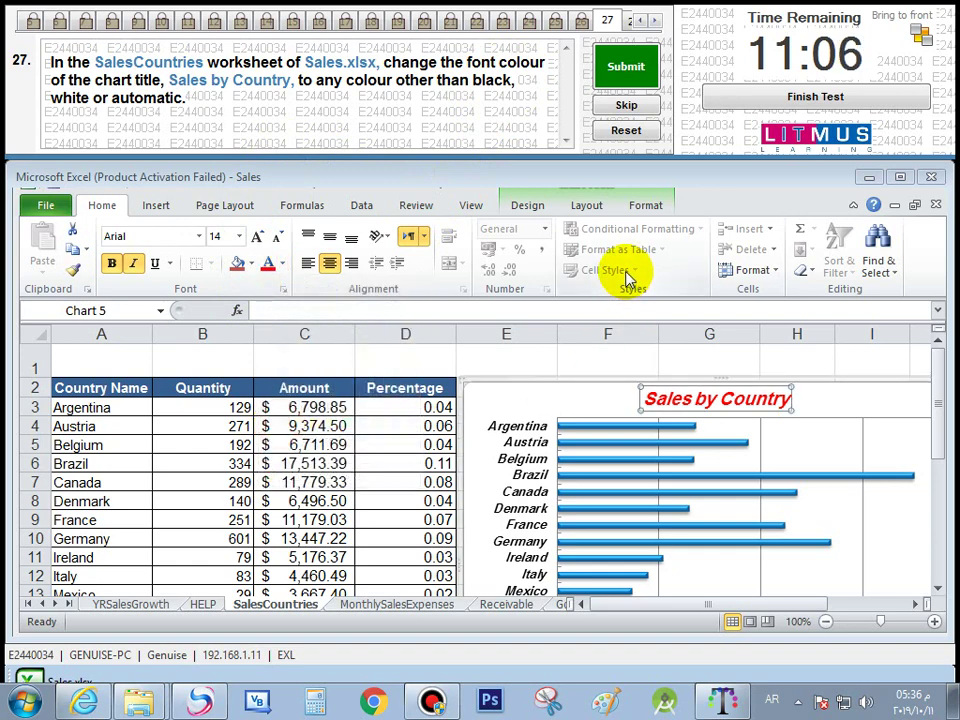
{"action": "left_click", "coordinate": [652, 66]}
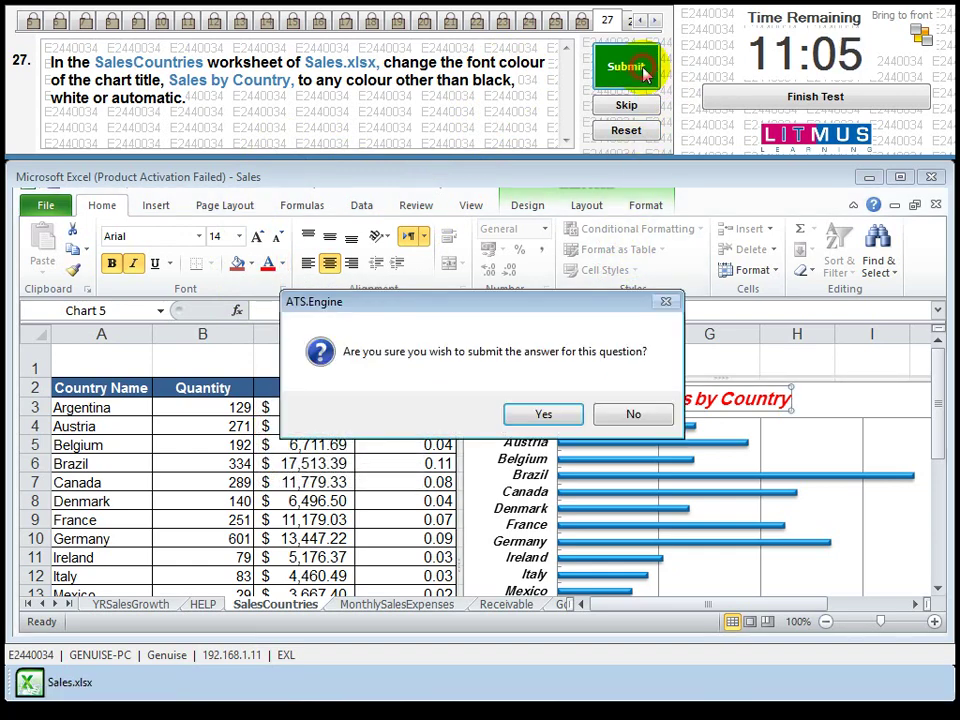
{"action": "left_click", "coordinate": [560, 416]}
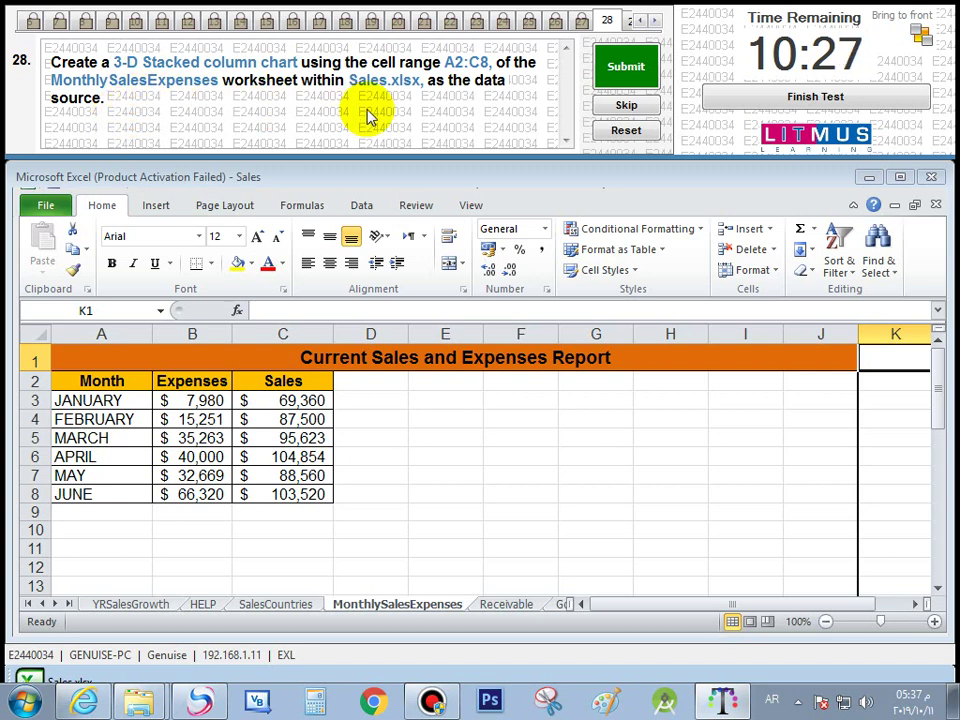
Select the cell range A2:C8 of the MonthlySalesExpenses worksheet as the data for a new chart
{"action": "left_click_drag", "start_coordinate": [81, 379], "coordinate": [277, 494]}
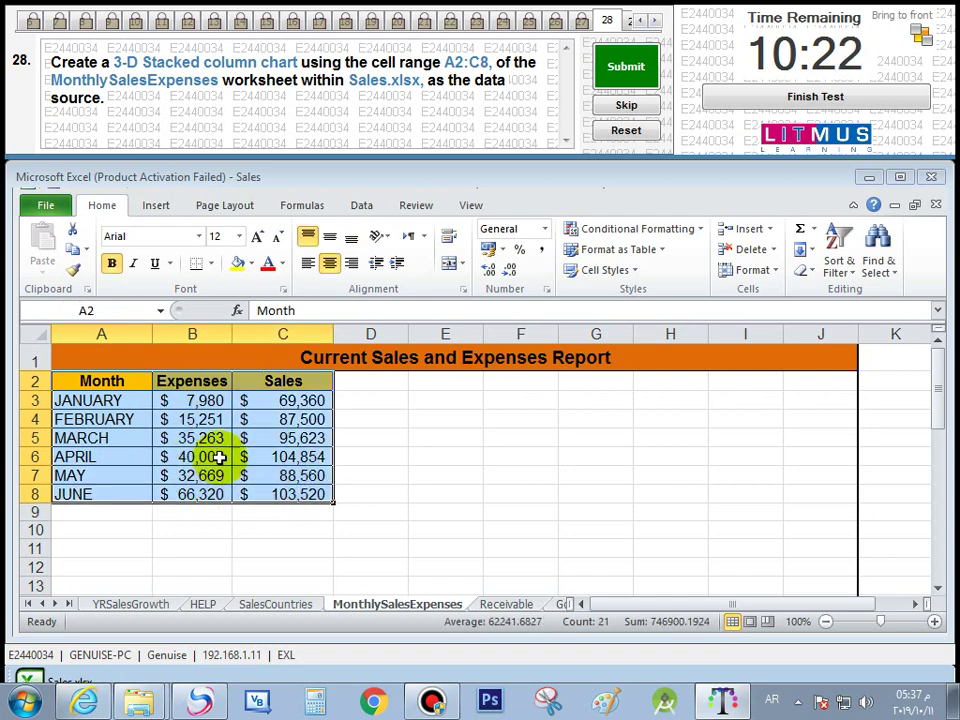
{"action": "left_click", "coordinate": [161, 206]}
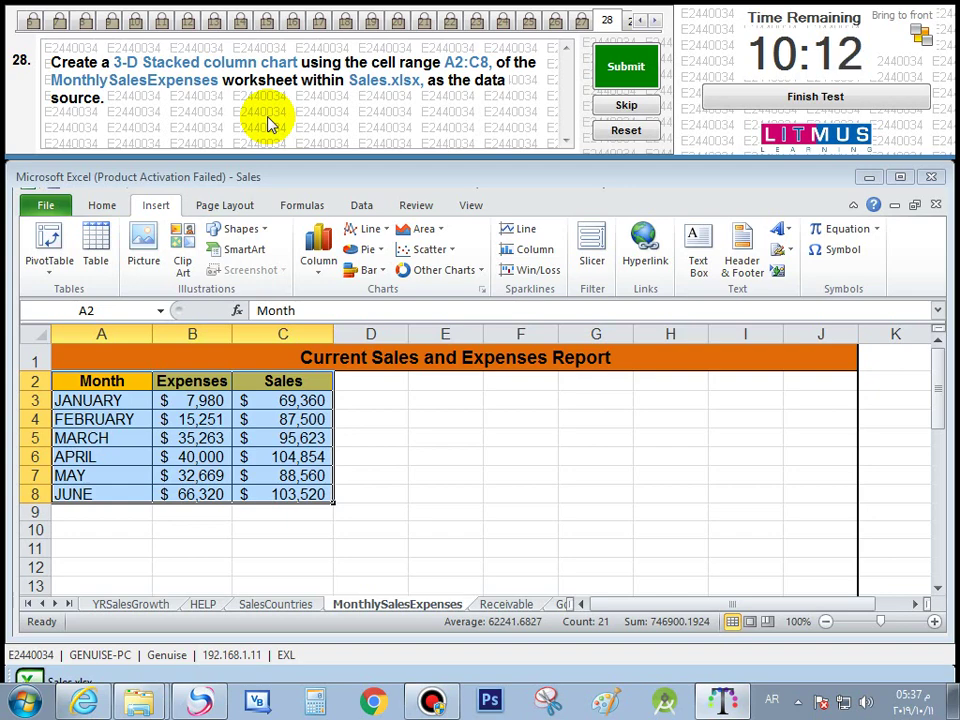
{"action": "left_click", "coordinate": [303, 273]}
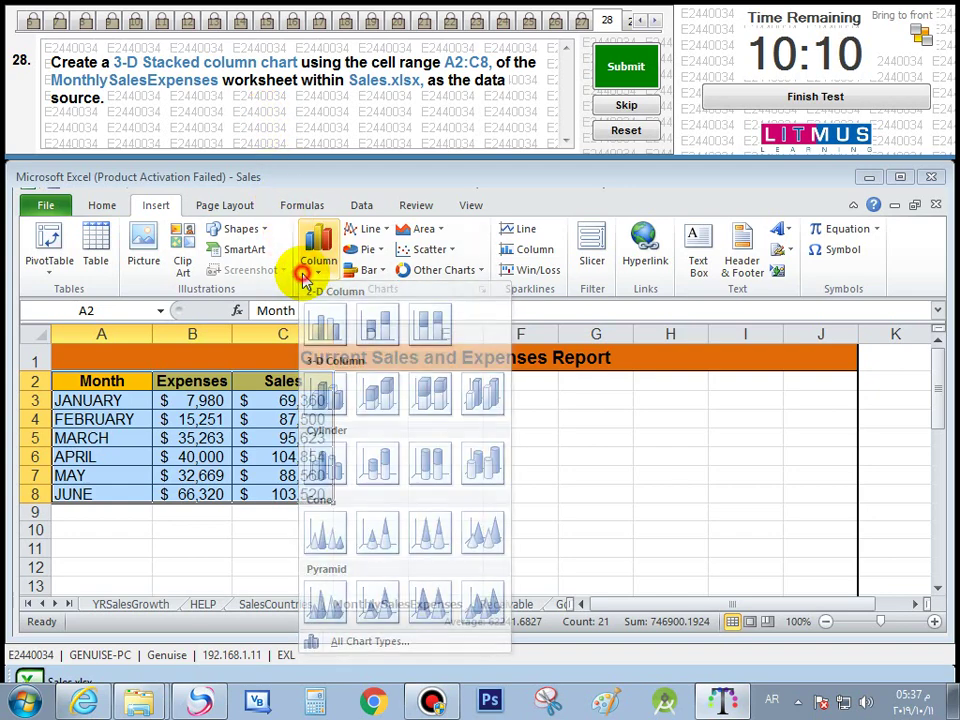
{"action": "left_click", "coordinate": [303, 273]}
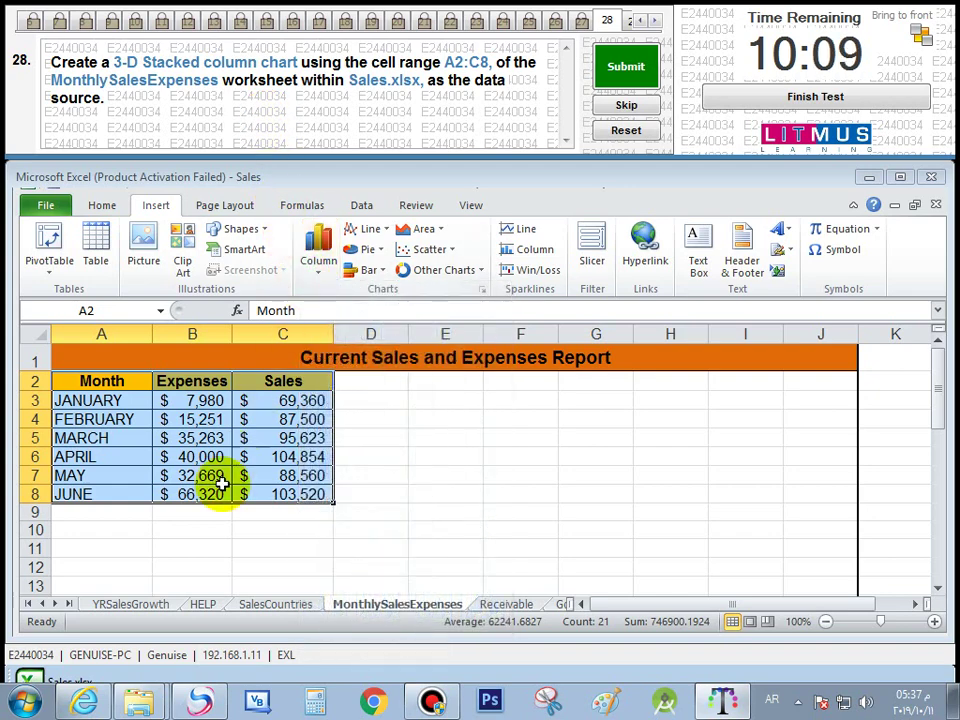
{"action": "right_click", "coordinate": [414, 608]}
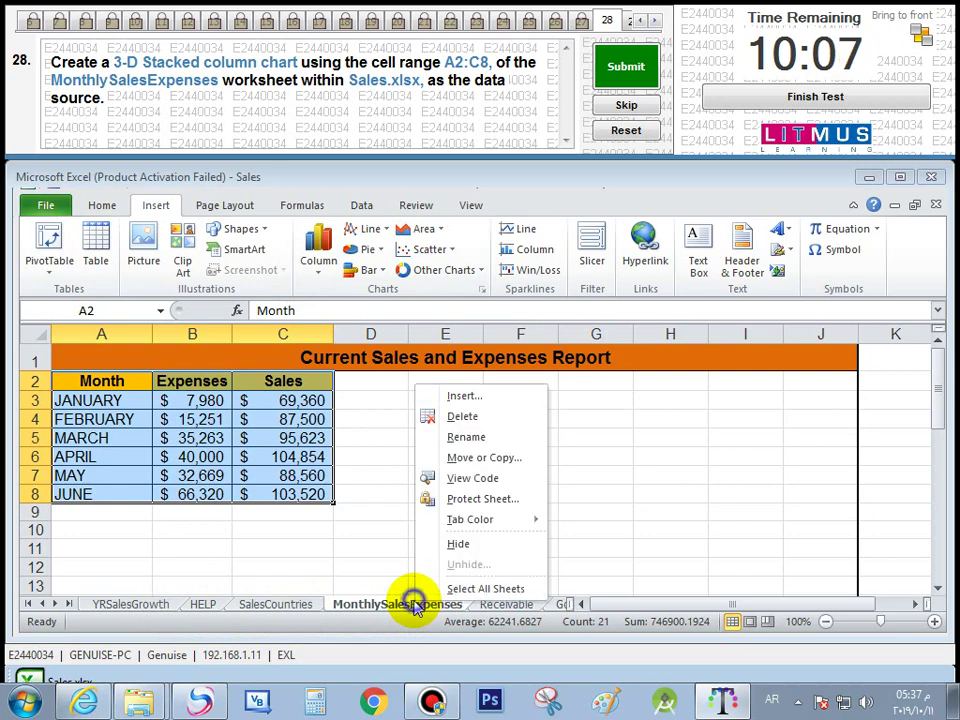
{"action": "left_click", "coordinate": [470, 398]}
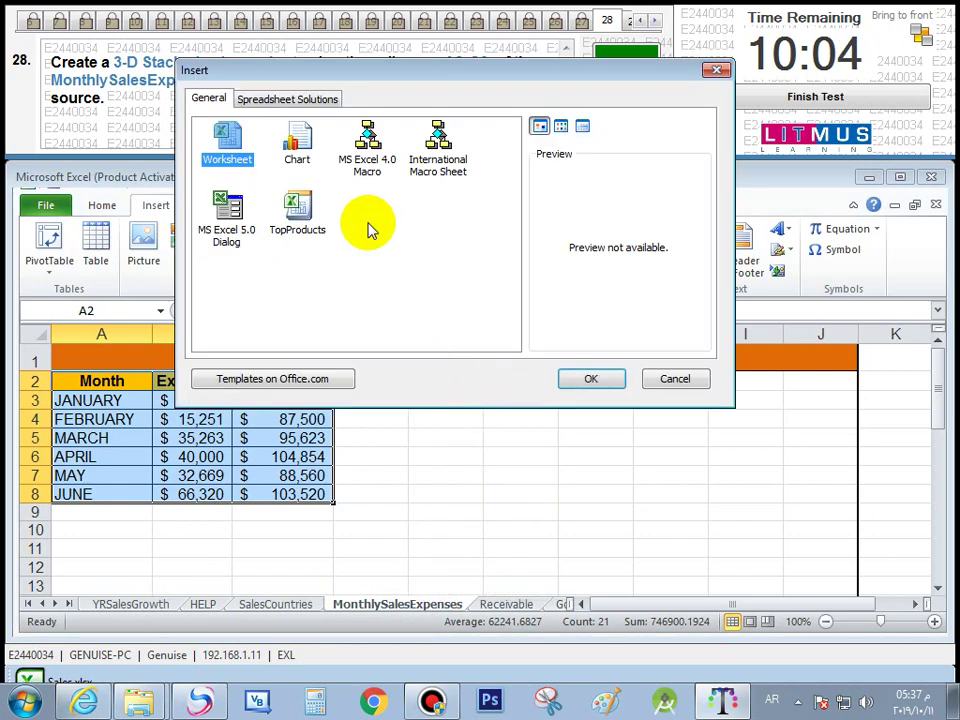
{"action": "left_click", "coordinate": [290, 142]}
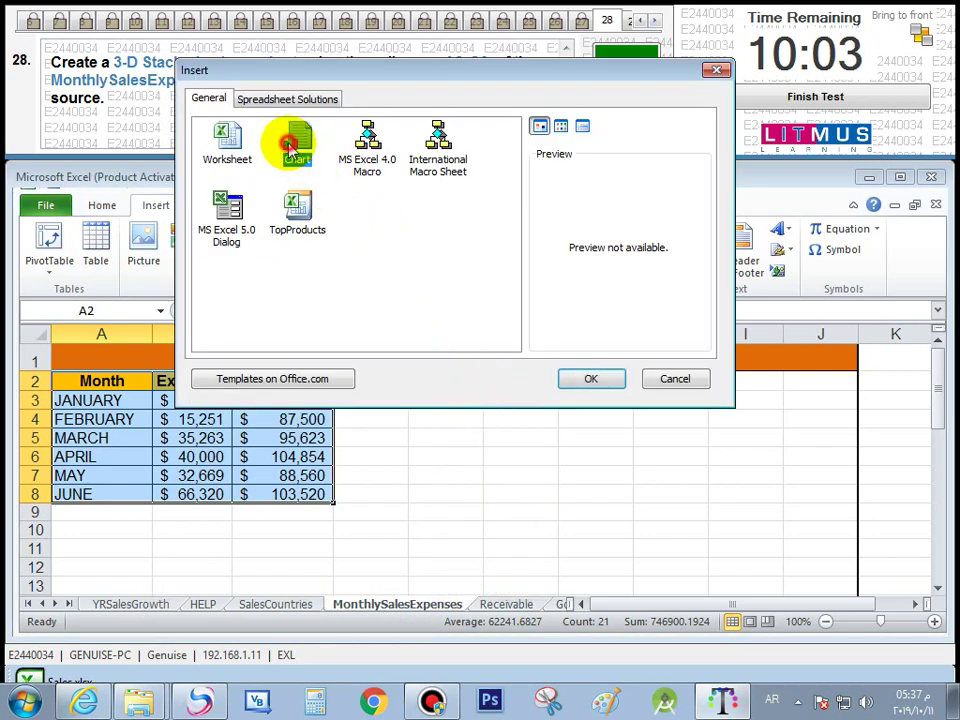
{"action": "left_click", "coordinate": [672, 380]}
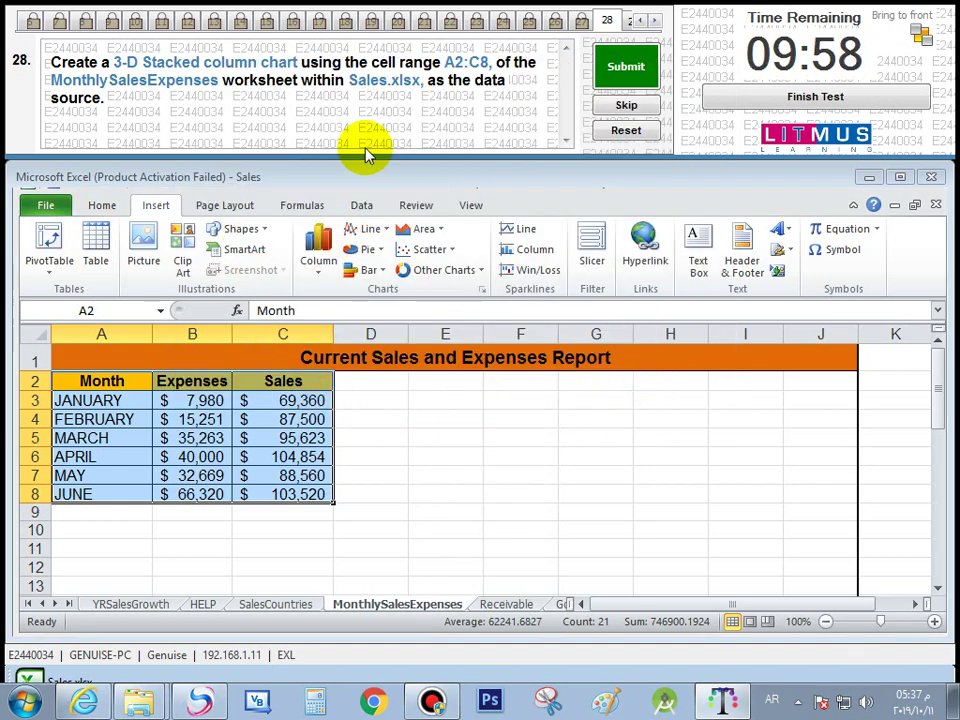
Insert a Stacked Column in 3-D chart from the selected range A2:C8, and submit and confirm question 28
{"action": "left_click", "coordinate": [483, 293]}
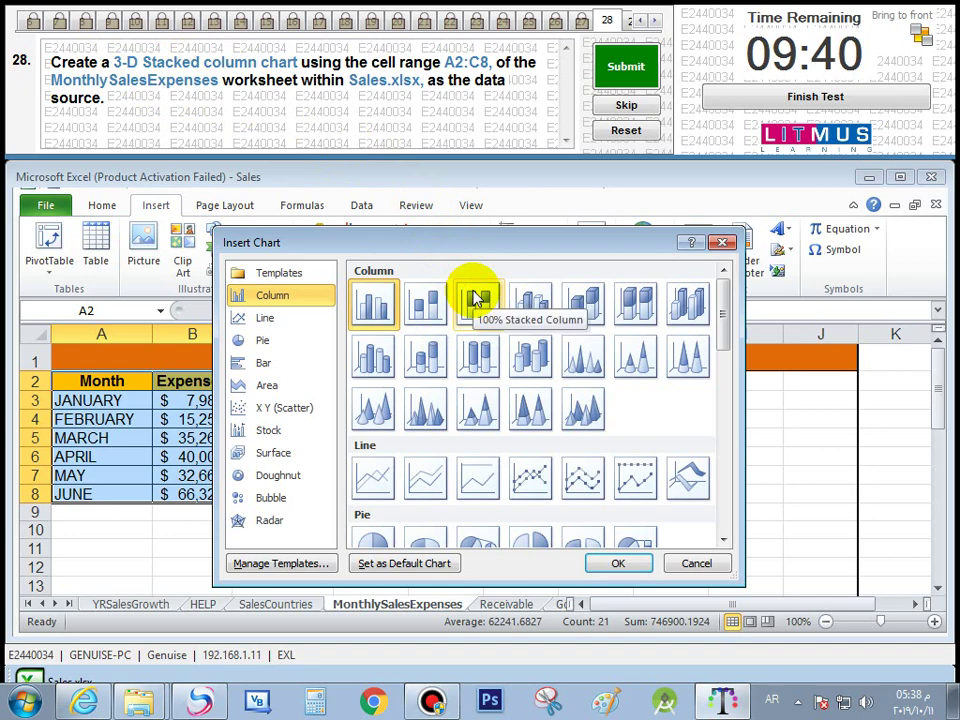
{"action": "left_click", "coordinate": [565, 309]}
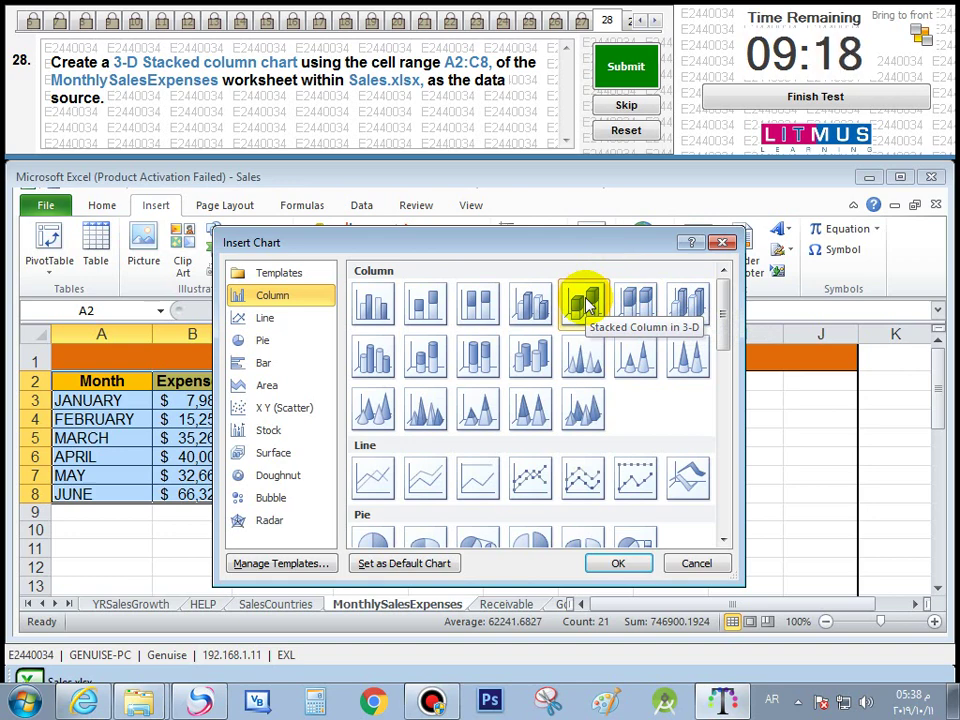
{"action": "left_click", "coordinate": [619, 563]}
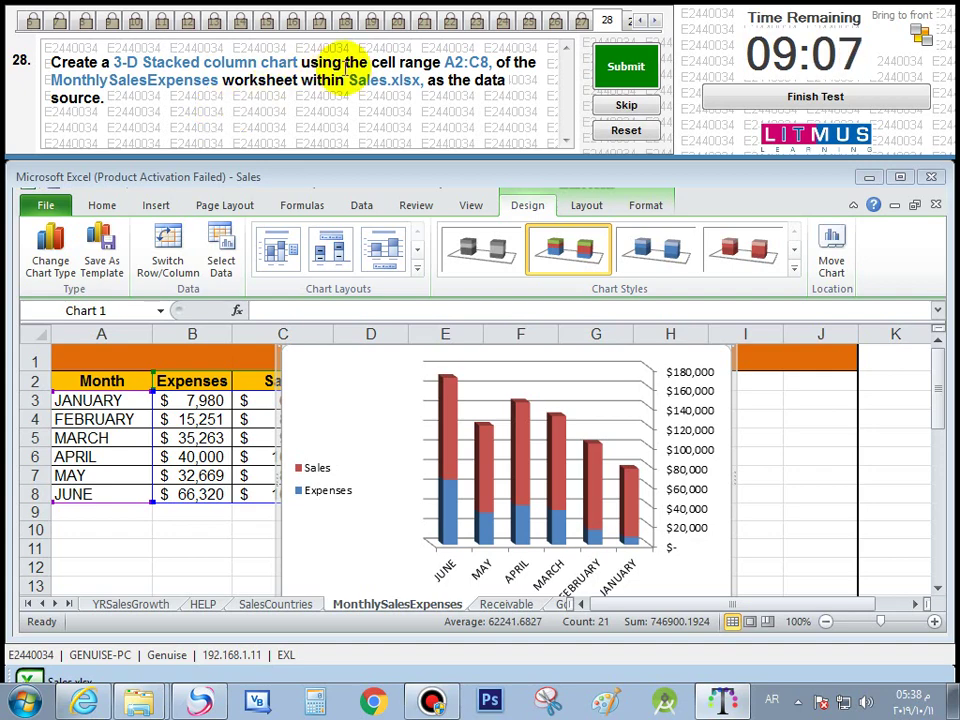
{"action": "left_click", "coordinate": [610, 82]}
{"action": "left_click", "coordinate": [550, 411]}
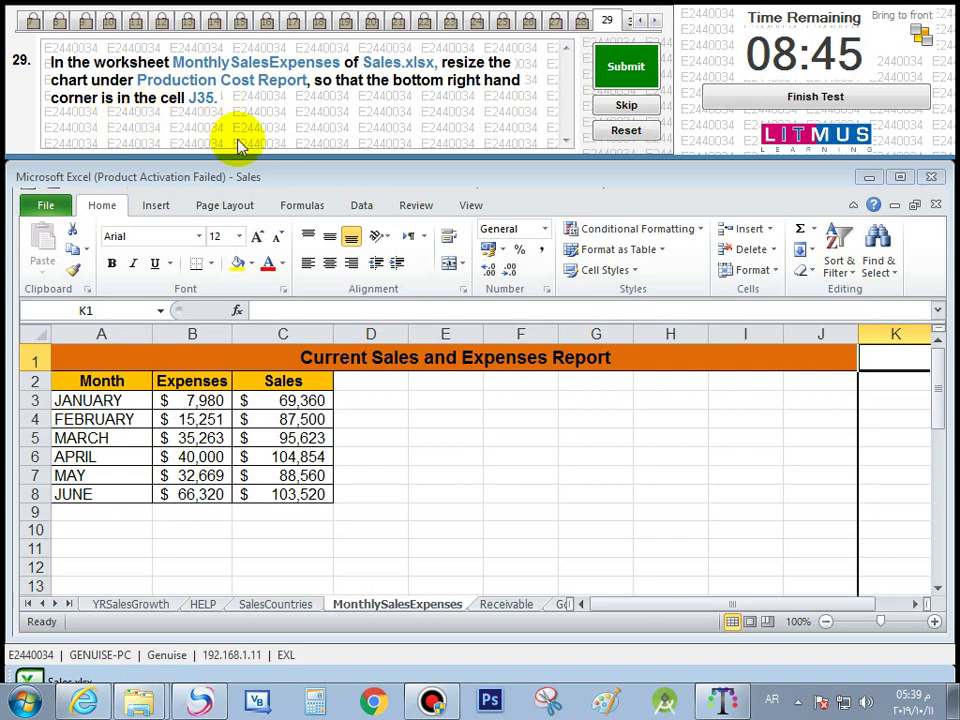
Select the chart under Production Cost Report in the MonthlySalesExpenses worksheet
{"action": "left_click_drag", "start_coordinate": [660, 605], "coordinate": [745, 622]}
{"action": "left_click_drag", "start_coordinate": [937, 392], "coordinate": [943, 530]}
{"action": "left_click", "coordinate": [671, 422]}
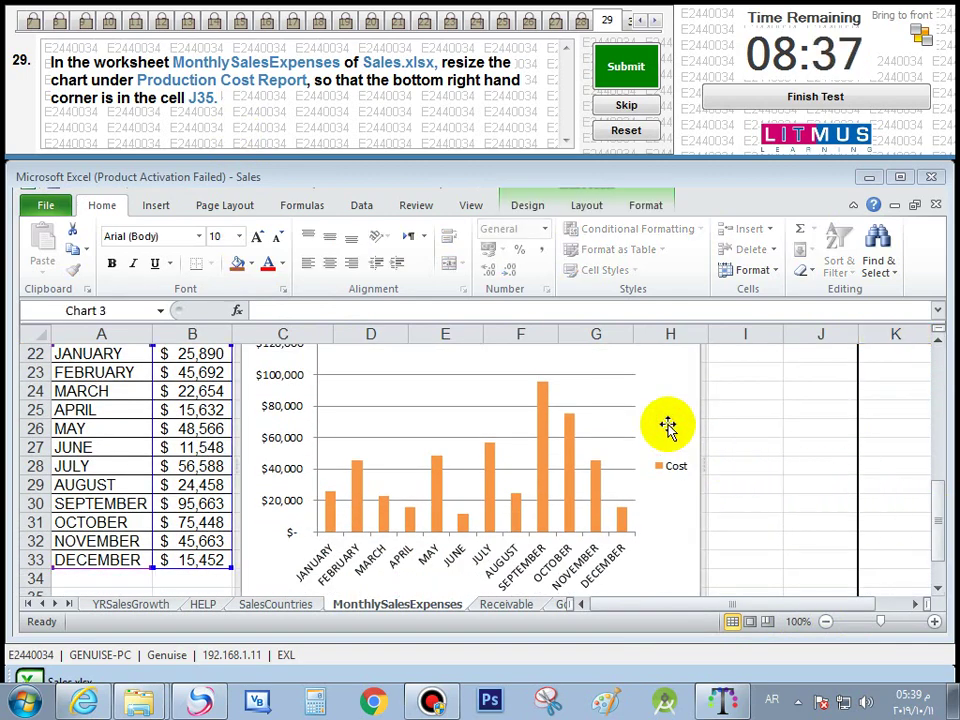
Cut the chart under Production Cost Report and paste it at cell J35
{"action": "left_click", "coordinate": [77, 237]}
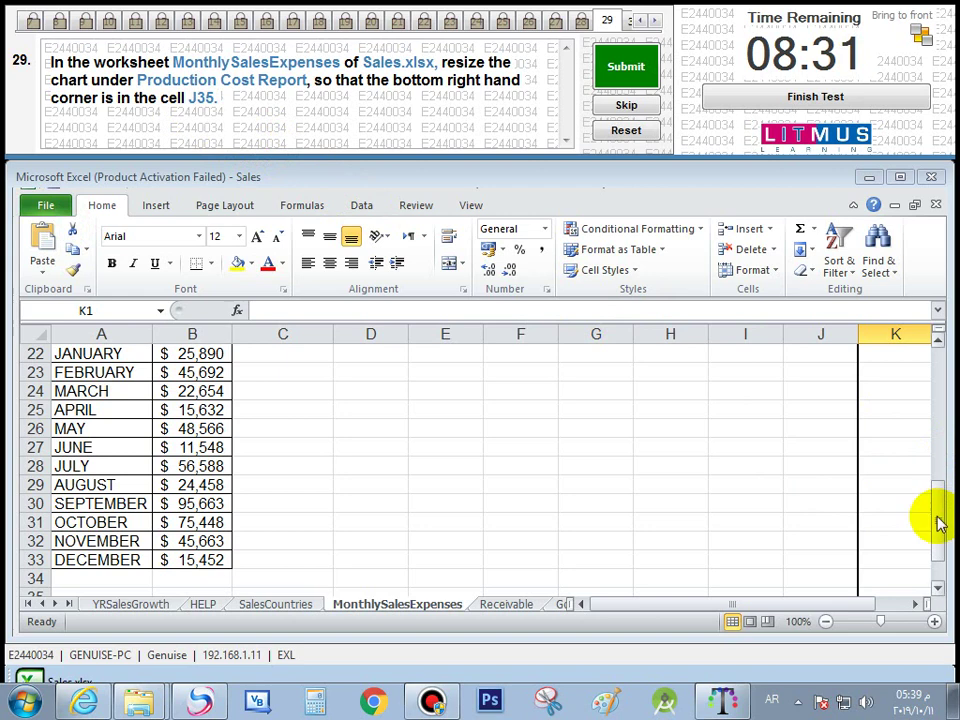
{"action": "left_click_drag", "start_coordinate": [939, 516], "coordinate": [940, 545]}
{"action": "left_click", "coordinate": [835, 541]}
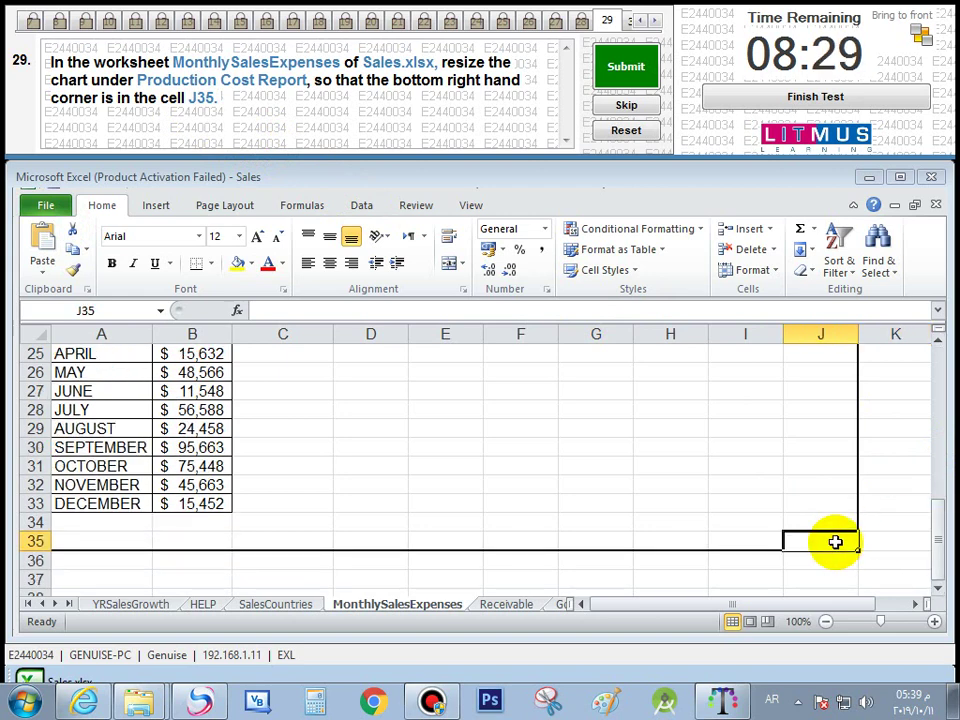
{"action": "left_click", "coordinate": [38, 242]}
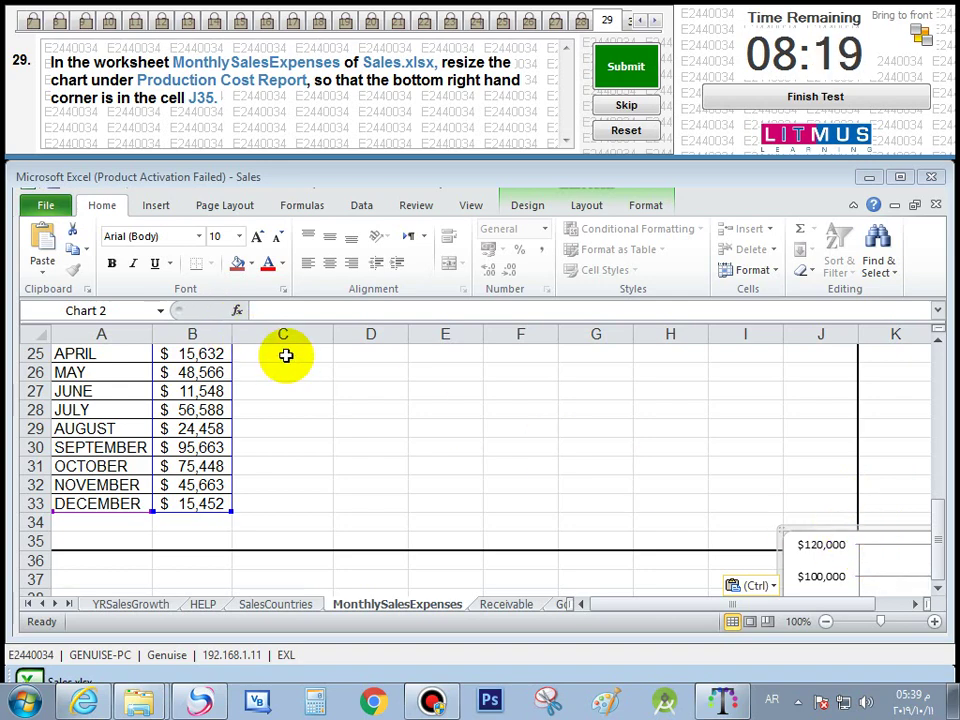
{"action": "left_click_drag", "start_coordinate": [936, 534], "coordinate": [934, 561]}
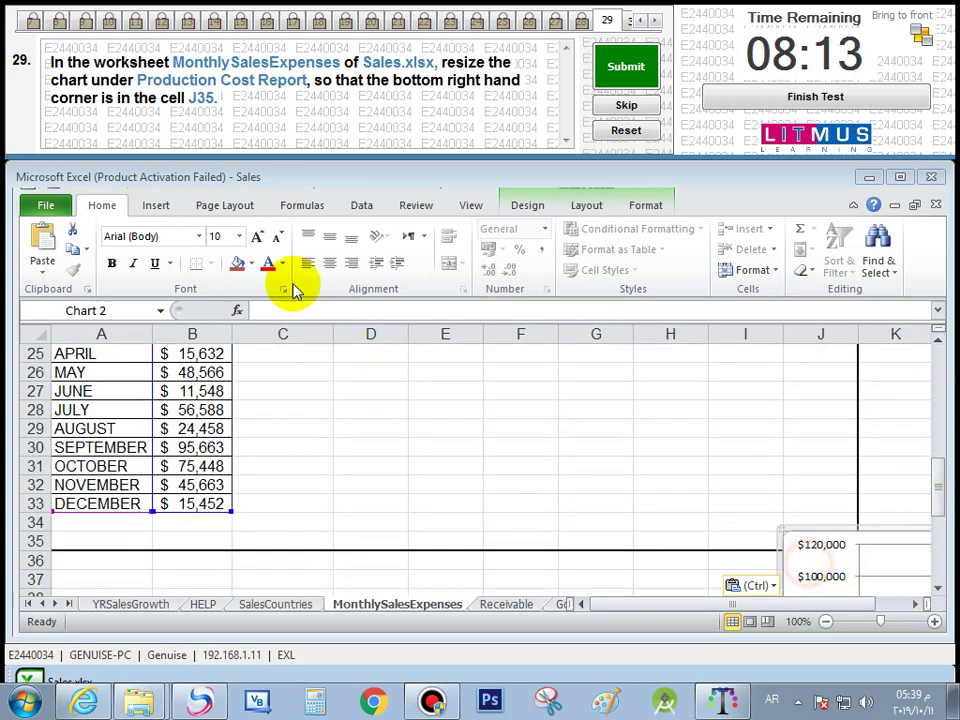
Undo pasting the chart at J35 and paste it at cell C21 instead
{"action": "key", "text": "ctrl+z"}
{"action": "left_click_drag", "start_coordinate": [930, 490], "coordinate": [943, 456]}
{"action": "left_click", "coordinate": [289, 419]}
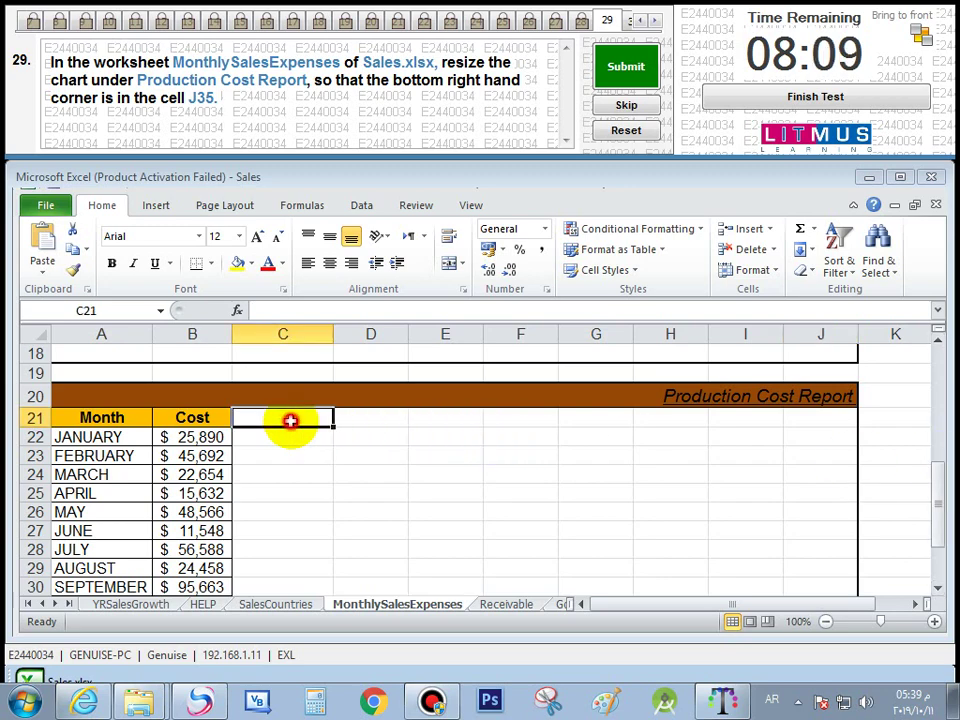
{"action": "left_click", "coordinate": [40, 243]}
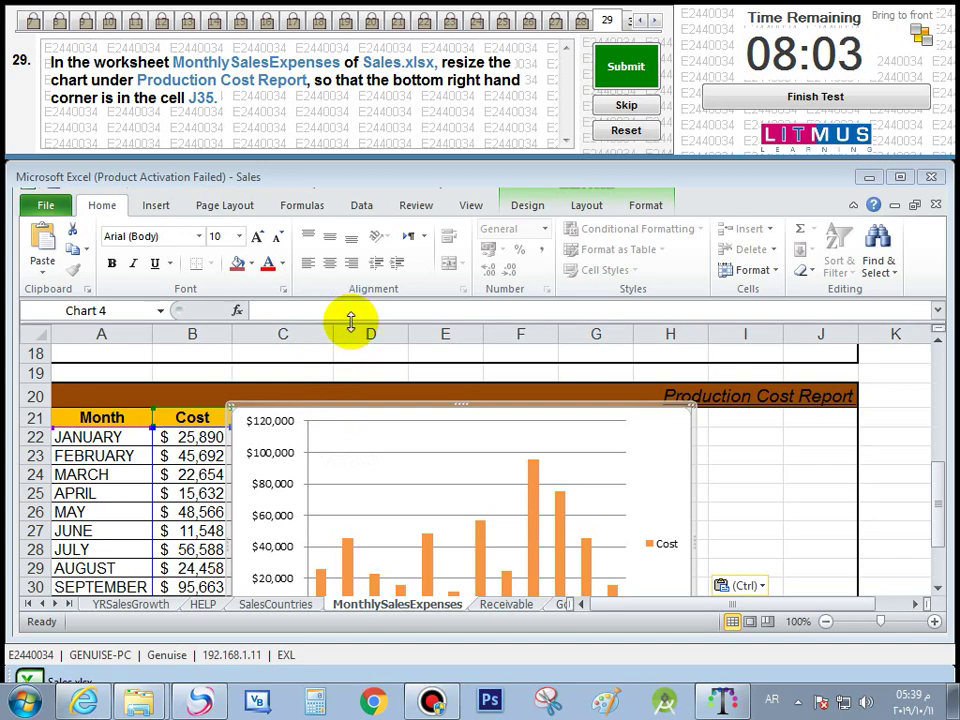
Move the pasted chart so its bottom-right corner lies in cell J35, and submit the answer to question 29
{"action": "left_click_drag", "start_coordinate": [948, 510], "coordinate": [938, 568]}
{"action": "left_click_drag", "start_coordinate": [666, 516], "coordinate": [829, 521]}
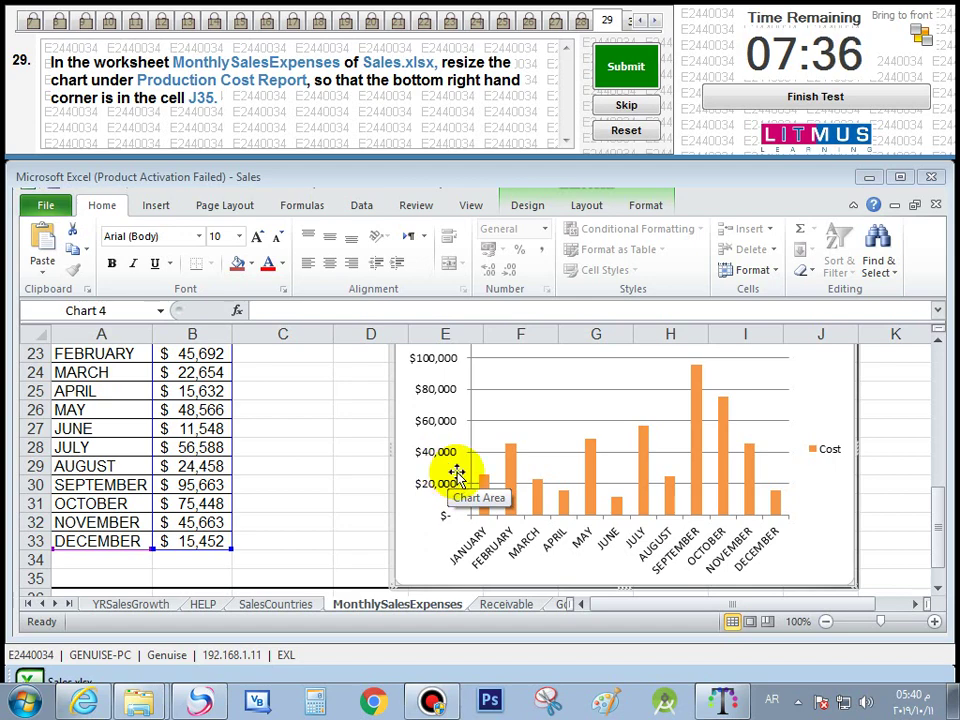
{"action": "mouse_move", "coordinate": [414, 542]}
{"action": "left_mouse_down"}
{"action": "mouse_move", "coordinate": [259, 465]}
{"action": "mouse_move", "coordinate": [265, 481]}
{"action": "mouse_move", "coordinate": [364, 546]}
{"action": "mouse_move", "coordinate": [407, 557]}
{"action": "left_mouse_up"}
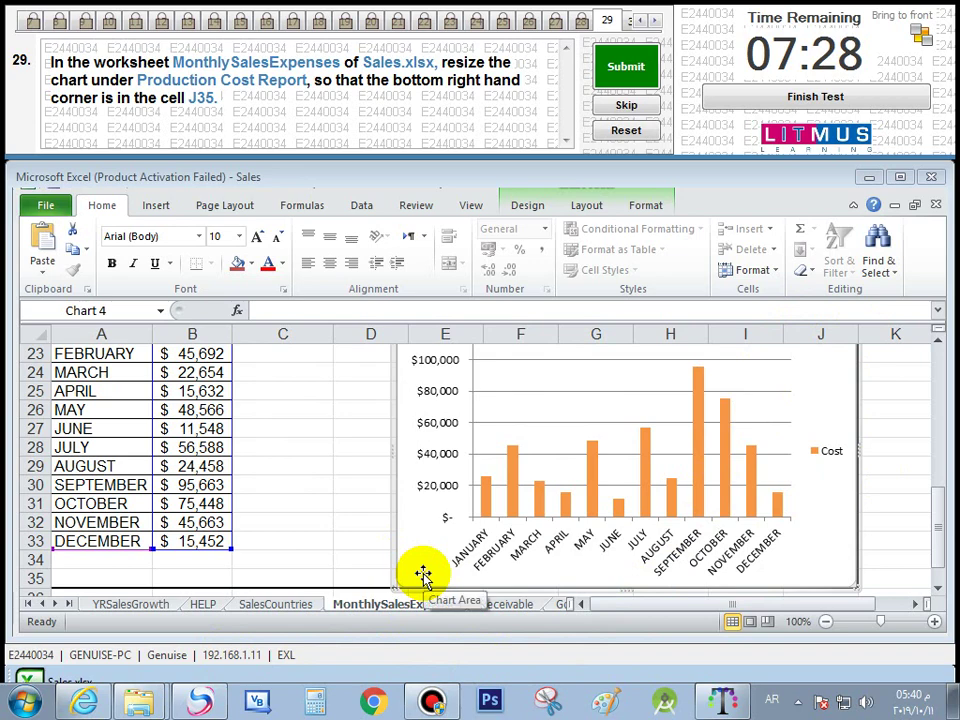
{"action": "key", "text": "Down"}
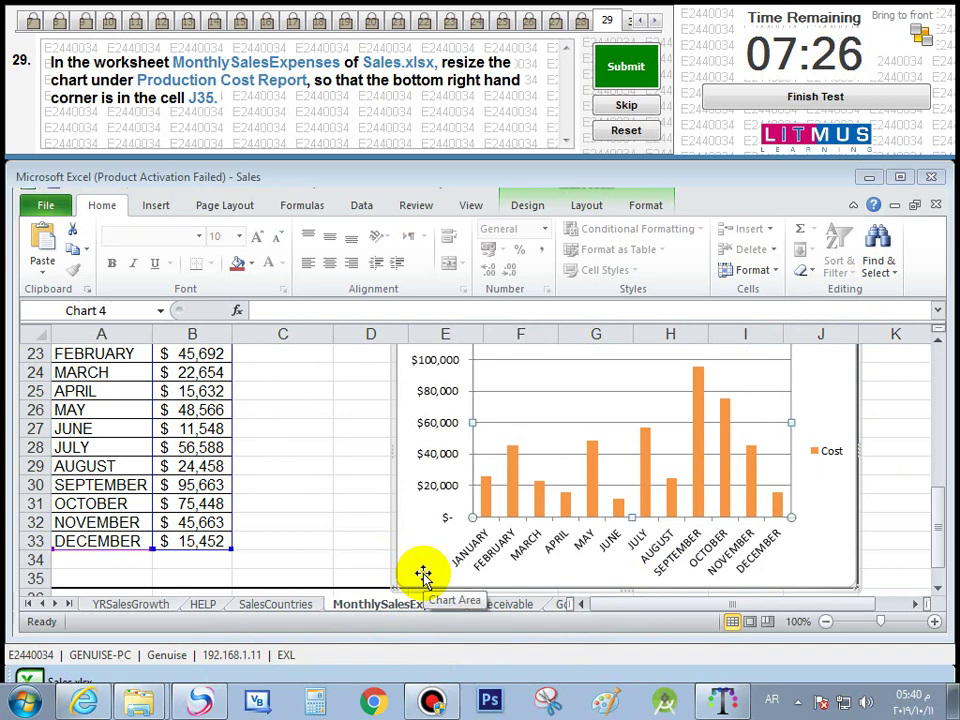
{"action": "left_click", "coordinate": [828, 540]}
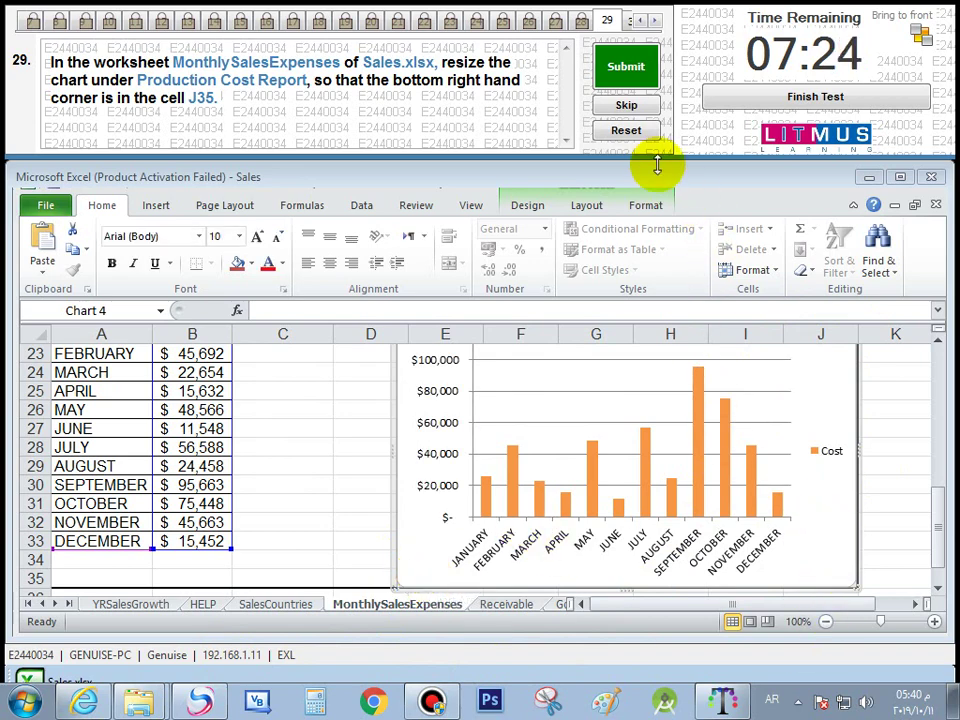
{"action": "left_click", "coordinate": [632, 78]}
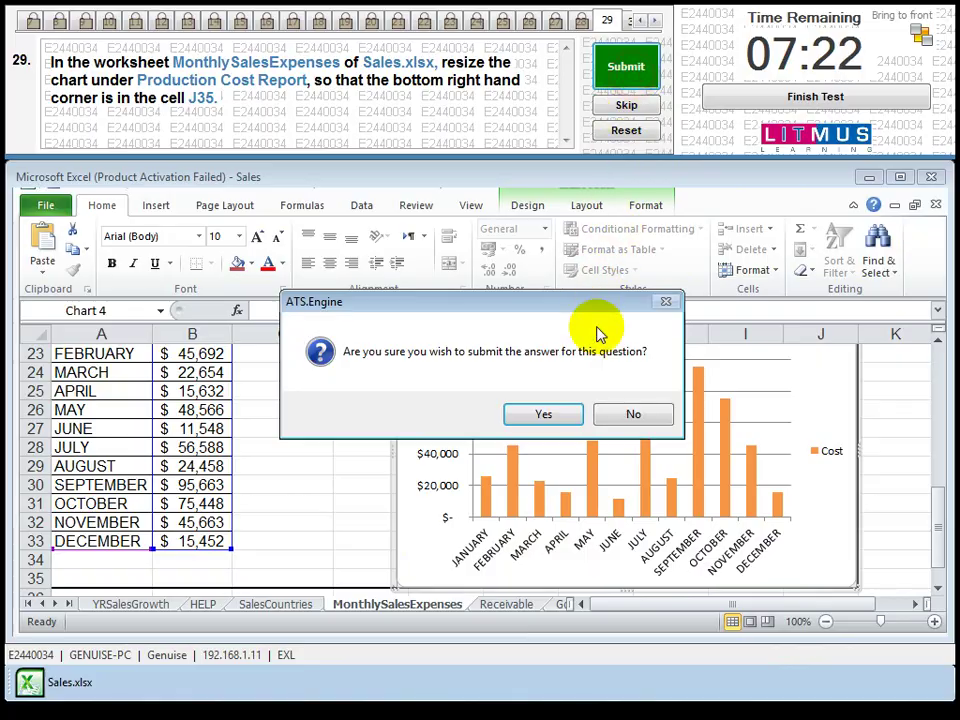
{"action": "left_click", "coordinate": [544, 413]}
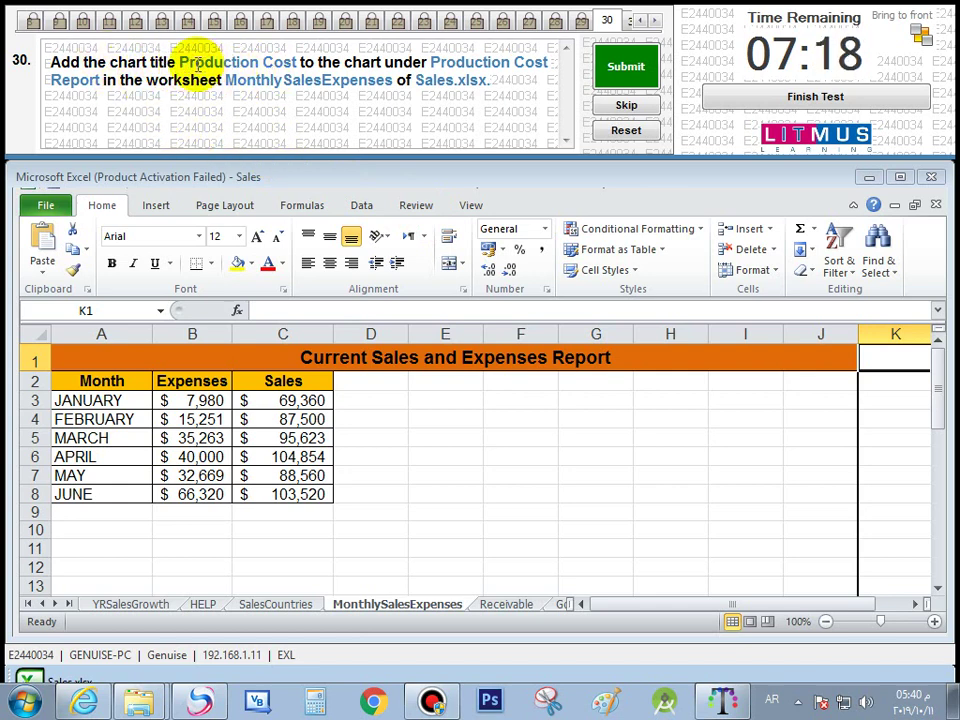
{"action": "left_click", "coordinate": [913, 605]}
{"action": "left_click", "coordinate": [913, 605]}
{"action": "left_click", "coordinate": [913, 605]}
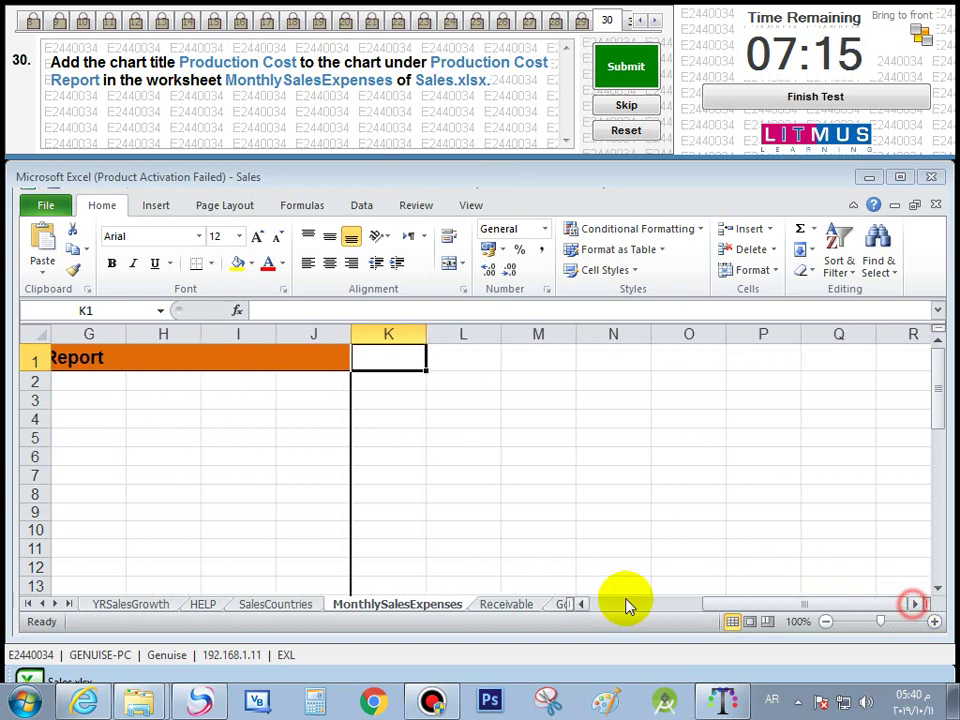
{"action": "left_click_drag", "start_coordinate": [731, 600], "coordinate": [600, 600]}
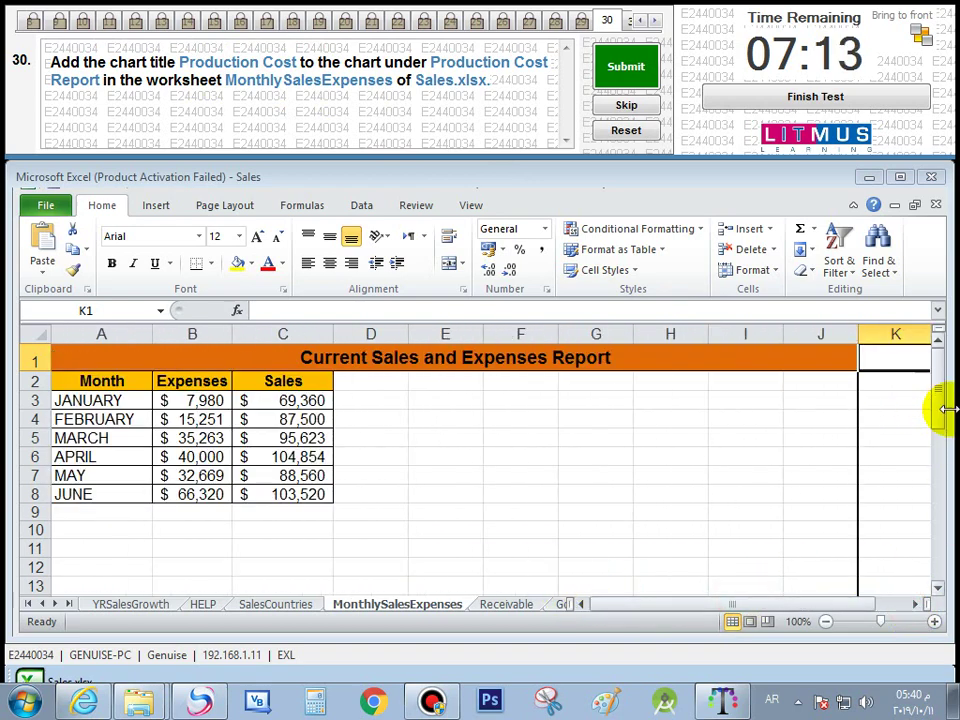
Add a chart title in the Above Chart position to the chart under Production Cost Report
{"action": "left_click_drag", "start_coordinate": [937, 404], "coordinate": [930, 521]}
{"action": "left_click", "coordinate": [679, 438]}
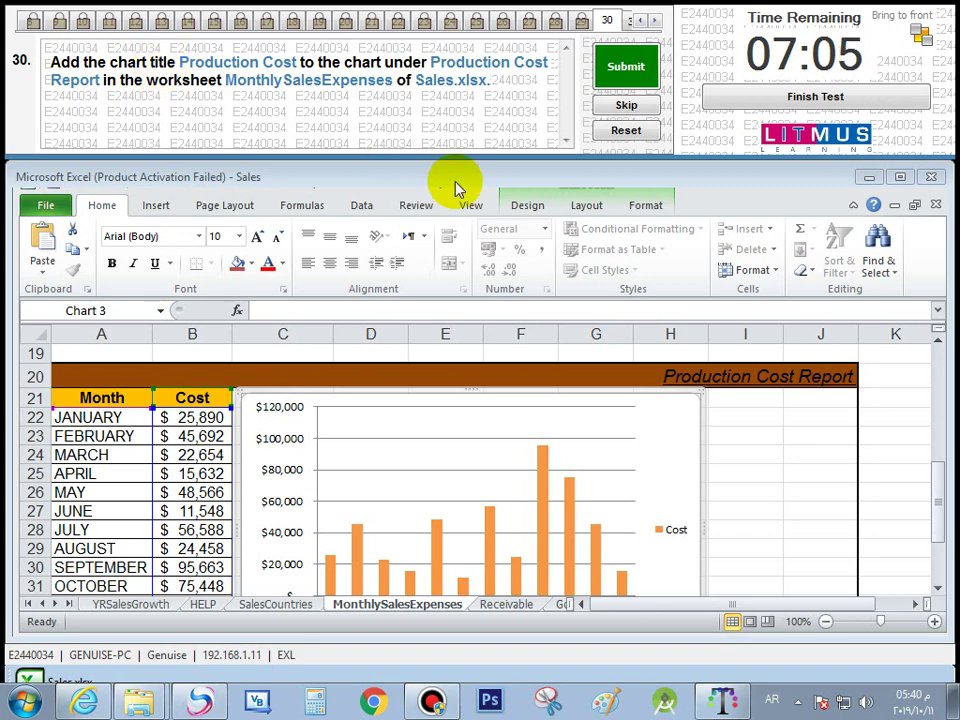
{"action": "left_click", "coordinate": [576, 202]}
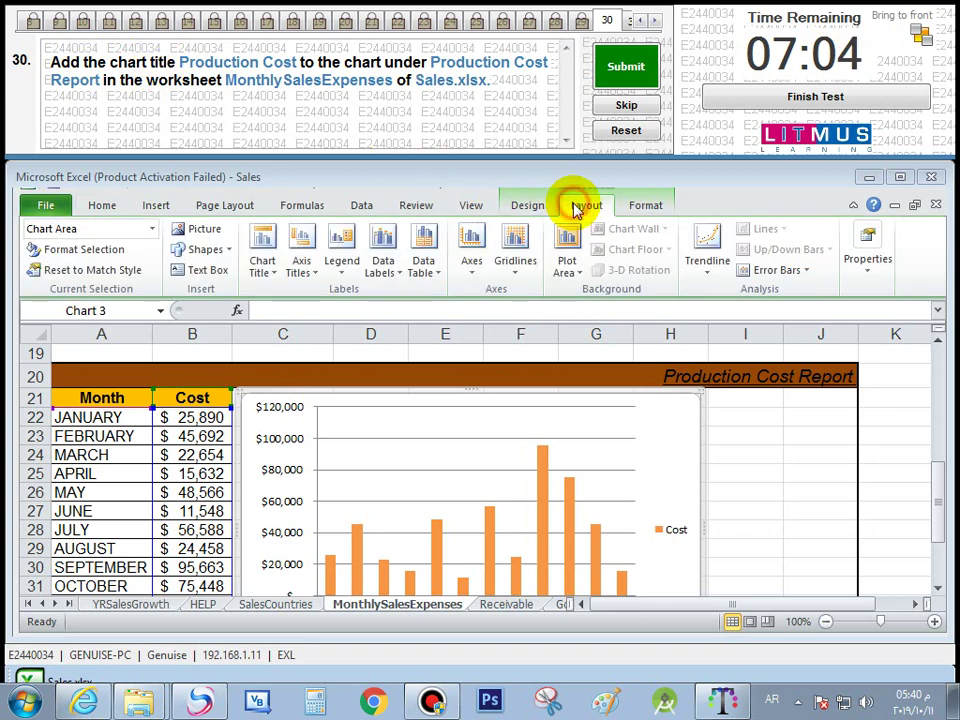
{"action": "left_click", "coordinate": [274, 272]}
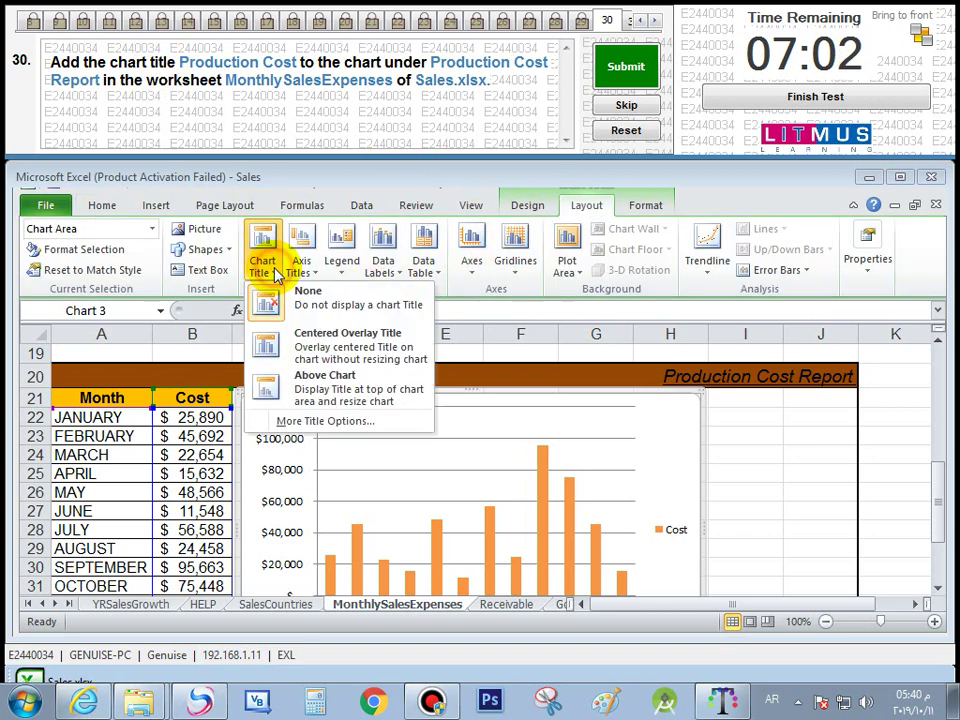
{"action": "left_click", "coordinate": [376, 399]}
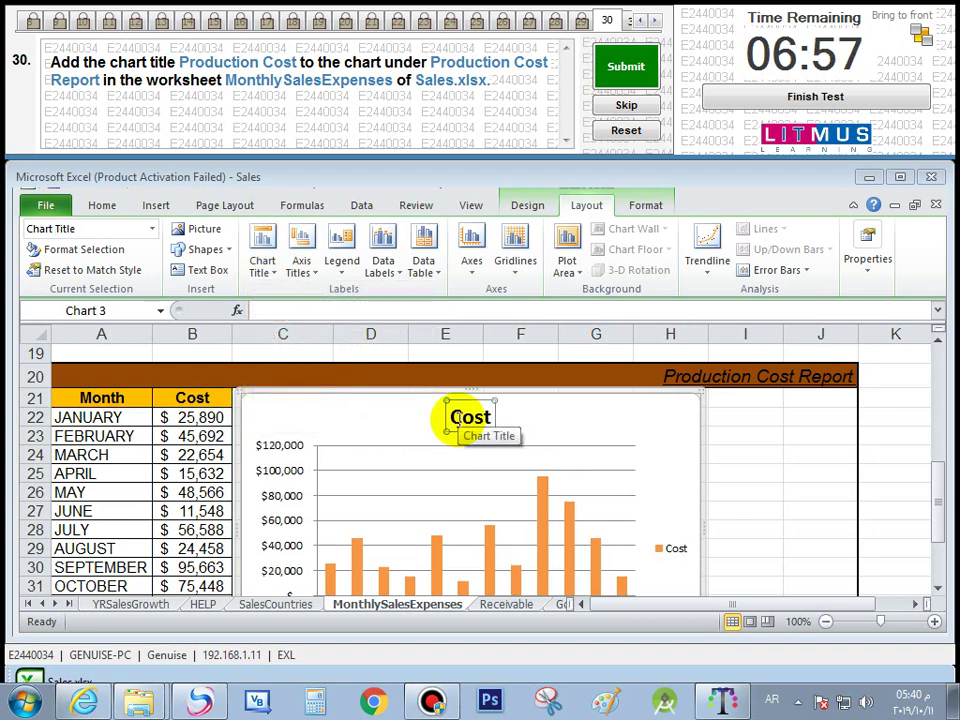
Change the chart title text to "Production Cost" and submit the answer to question 30
{"action": "left_click", "coordinate": [452, 417]}
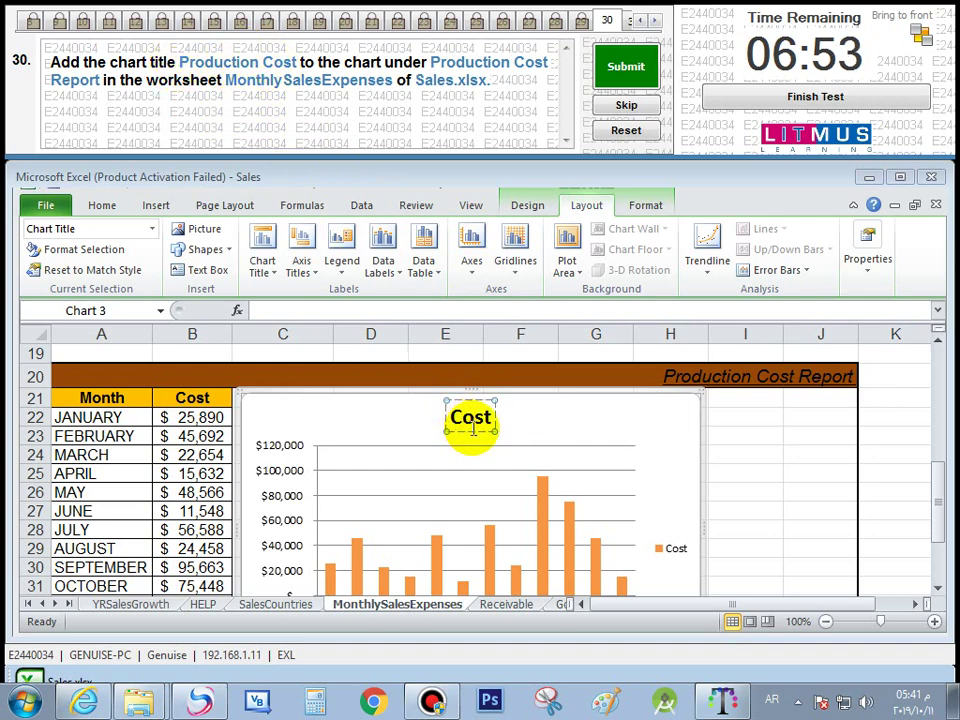
{"action": "type", "text": "Pro"}
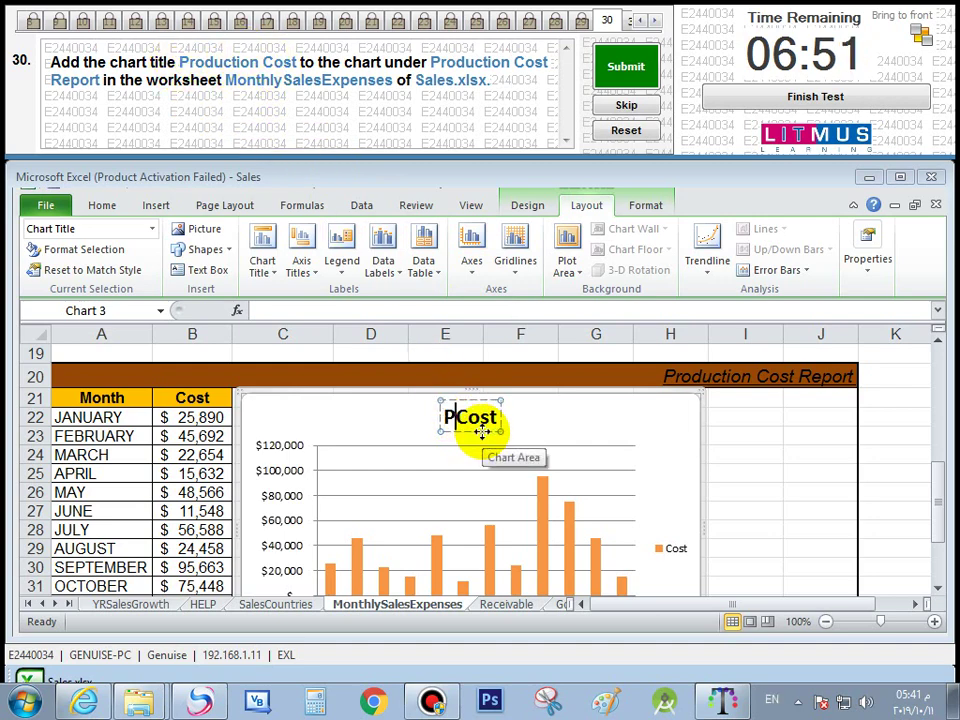
{"action": "type", "text": "duction"}
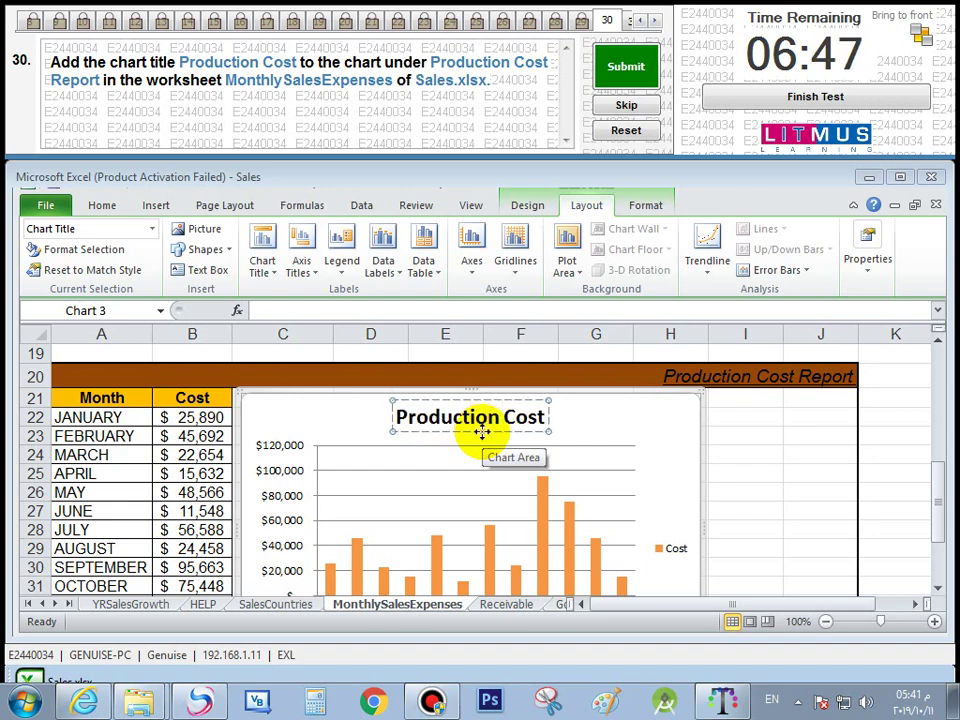
{"action": "left_click", "coordinate": [603, 428]}
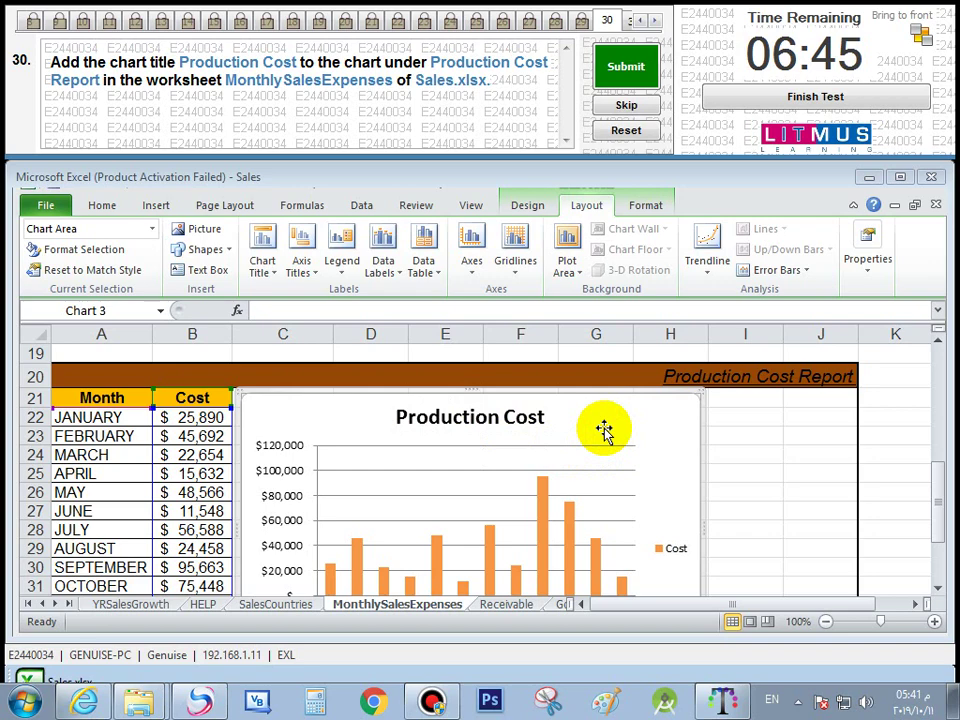
{"action": "left_click", "coordinate": [622, 68]}
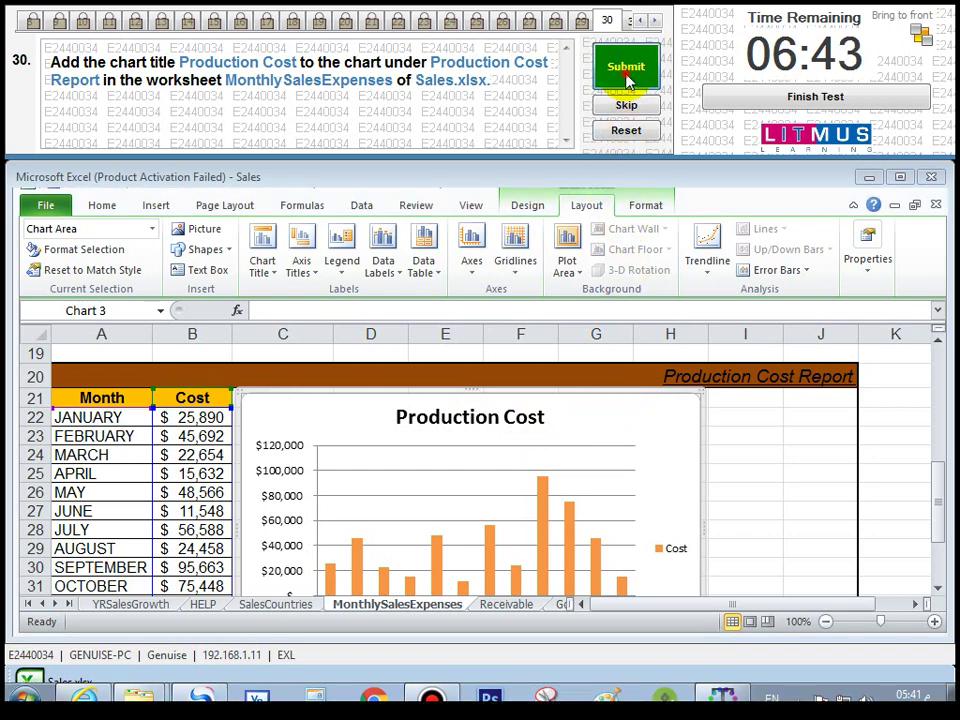
{"action": "left_click", "coordinate": [556, 416]}
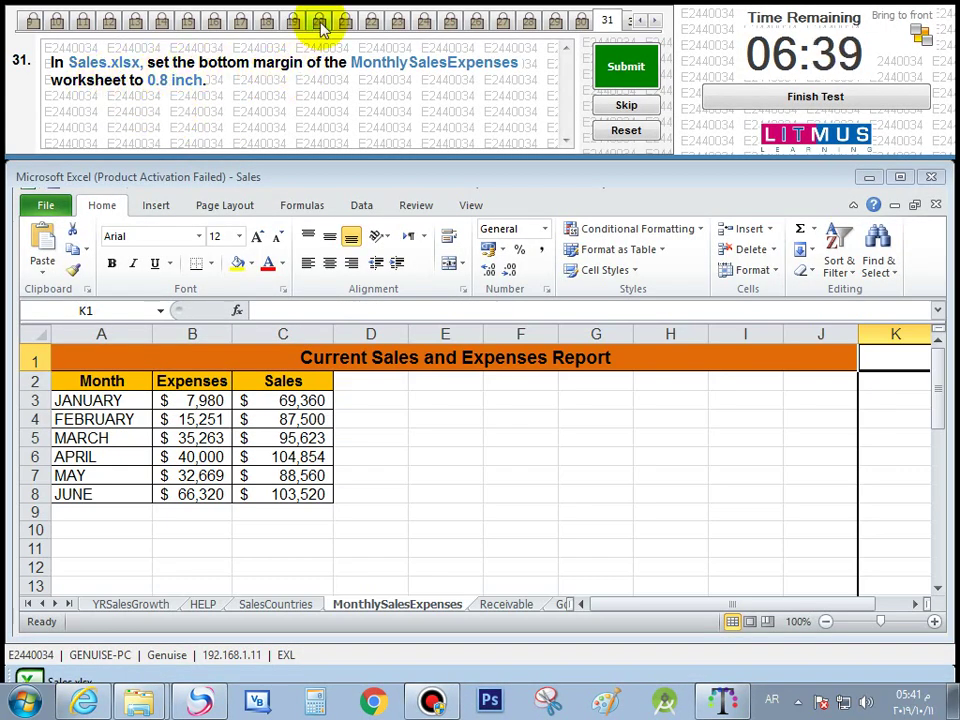
Set the bottom page margin of the MonthlySalesExpenses worksheet to .8 and submit the answer to question 31
{"action": "mouse_move", "coordinate": [350, 8]}
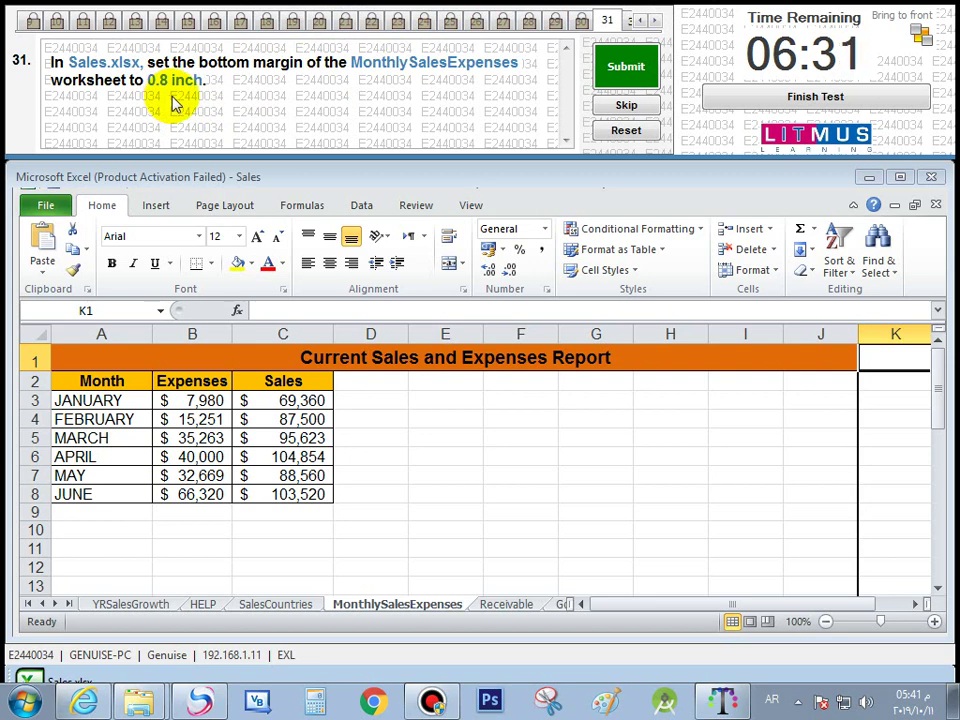
{"action": "left_click", "coordinate": [230, 206]}
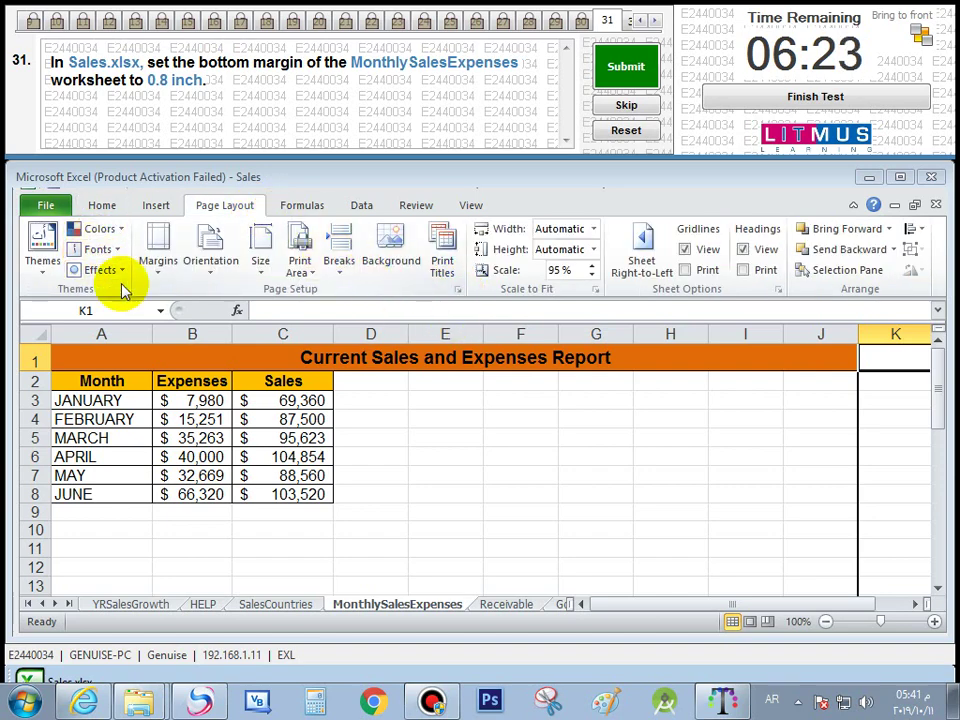
{"action": "left_click", "coordinate": [157, 255]}
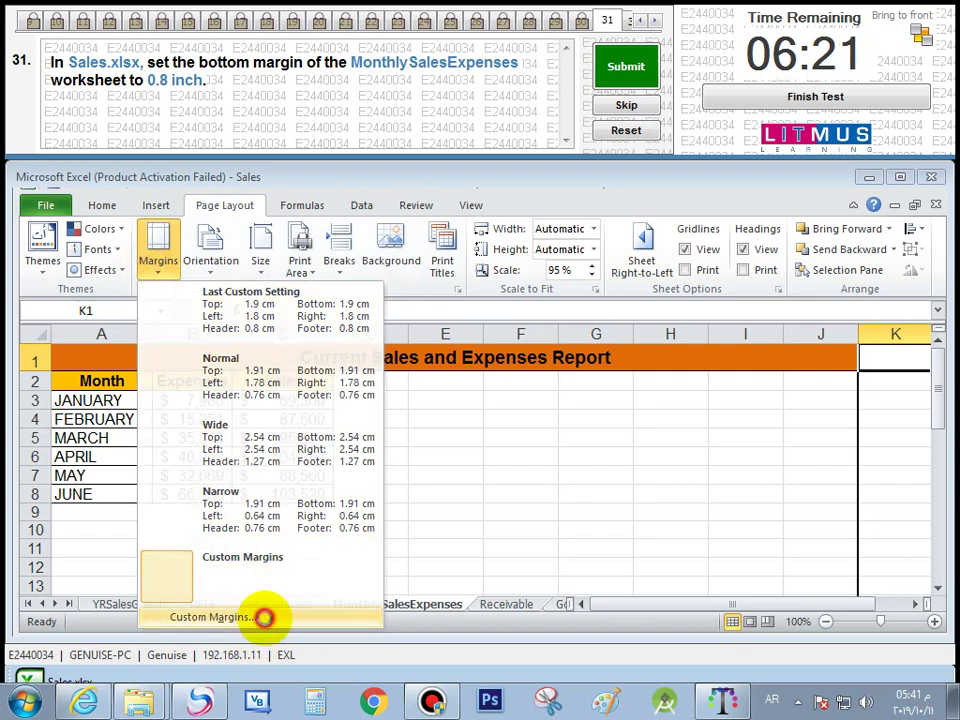
{"action": "left_click", "coordinate": [265, 620]}
{"action": "left_click_drag", "start_coordinate": [385, 276], "coordinate": [343, 196]}
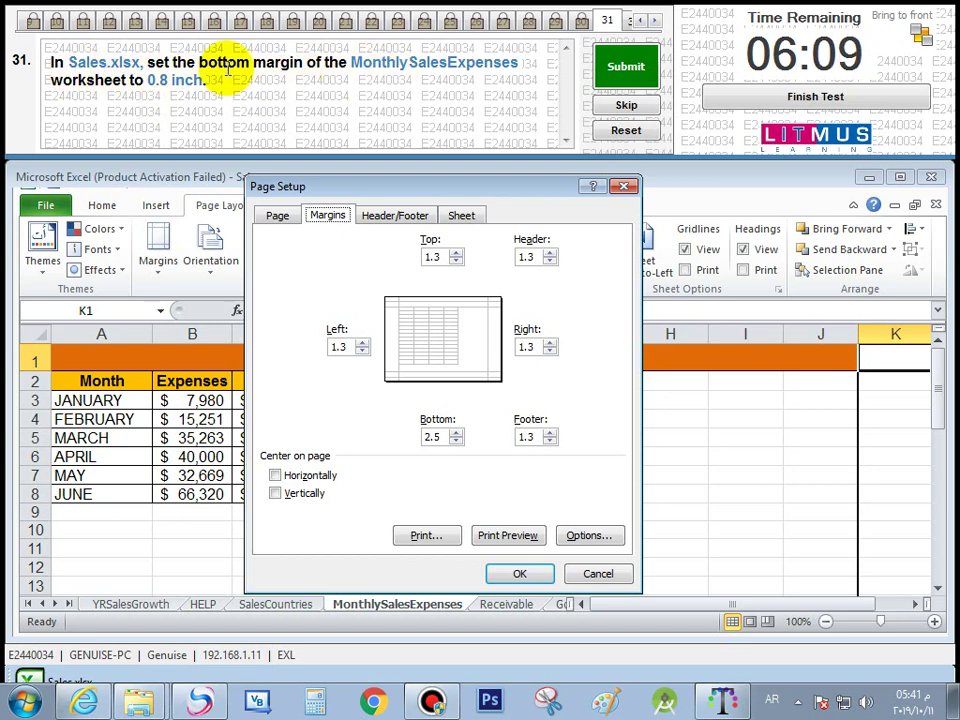
{"action": "double_click", "coordinate": [432, 437]}
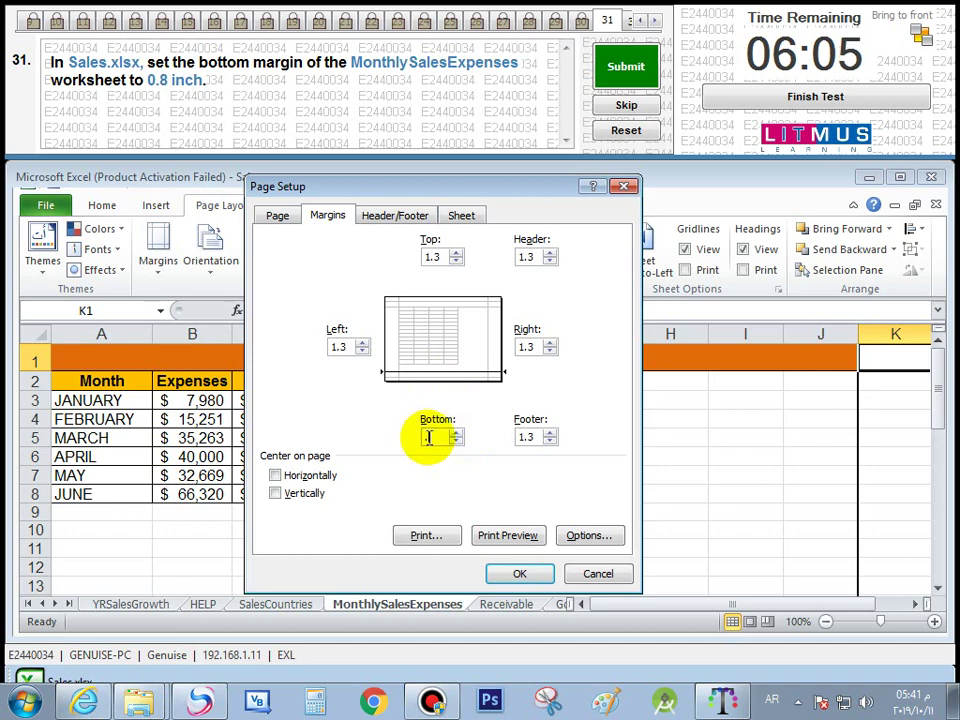
{"action": "type", "text": ".8"}
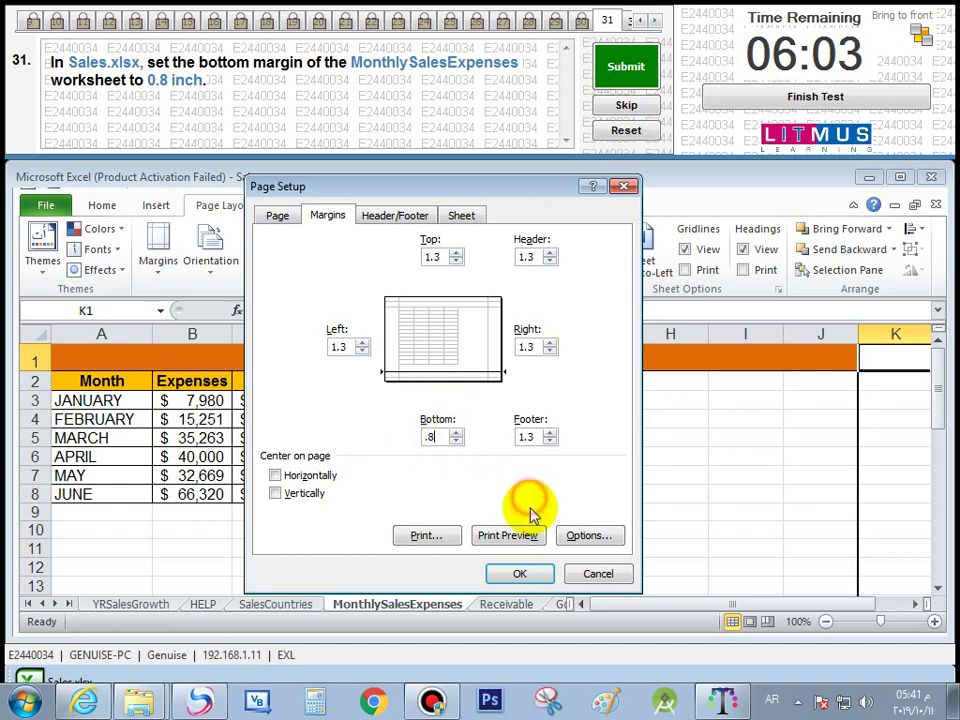
{"action": "left_click", "coordinate": [538, 577]}
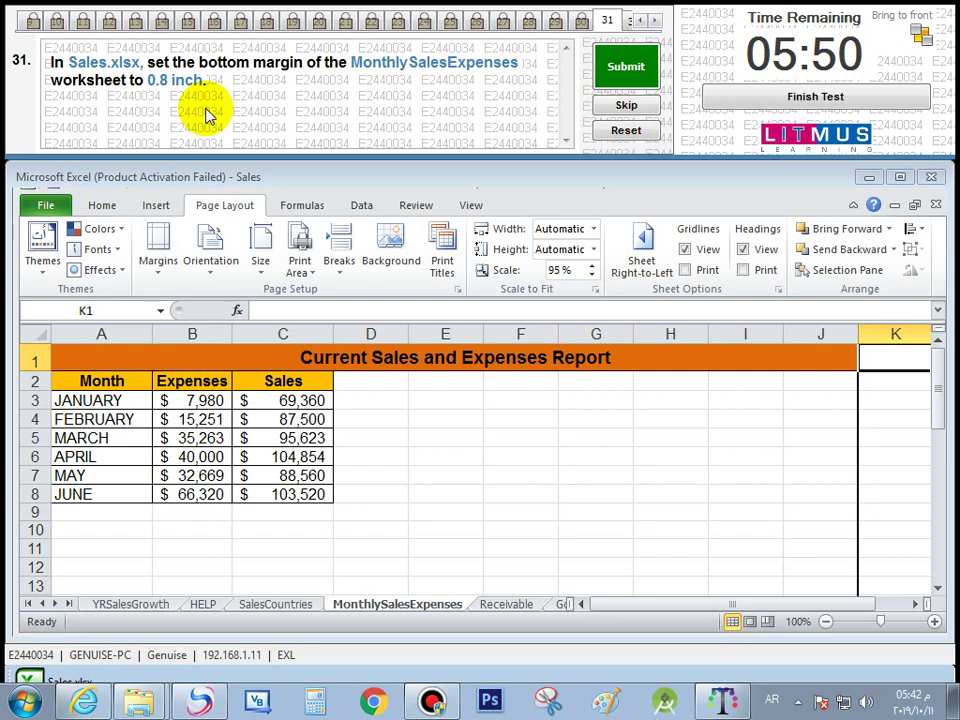
{"action": "left_click", "coordinate": [608, 66]}
{"action": "left_click", "coordinate": [532, 421]}
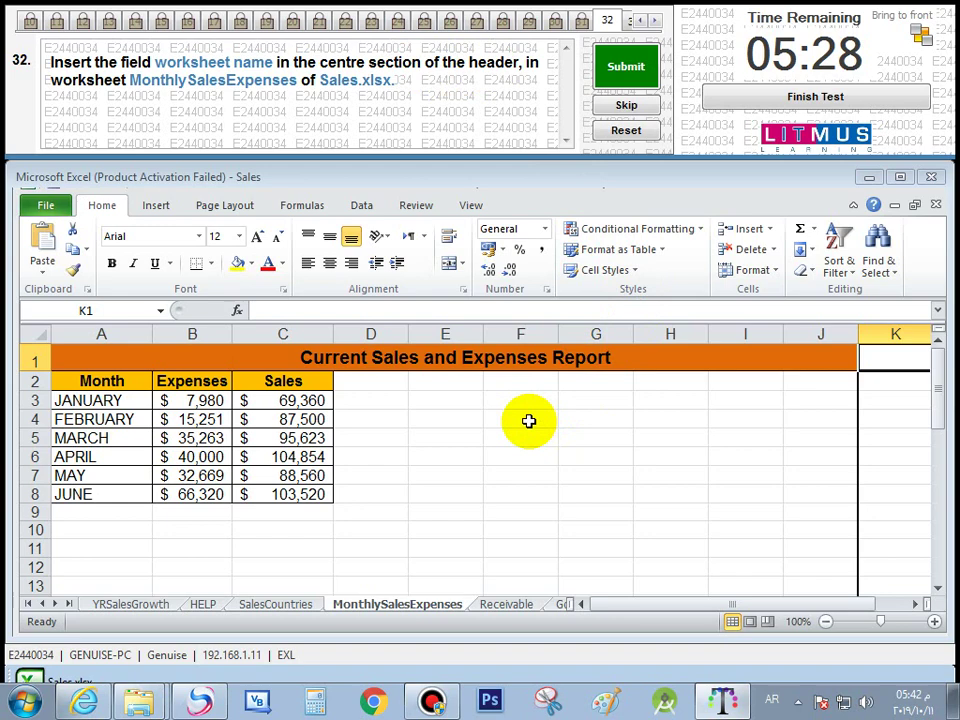
Insert the sheet name field in the center section of the MonthlySalesExpenses worksheet's header and apply the page setup
{"action": "left_click", "coordinate": [157, 205]}
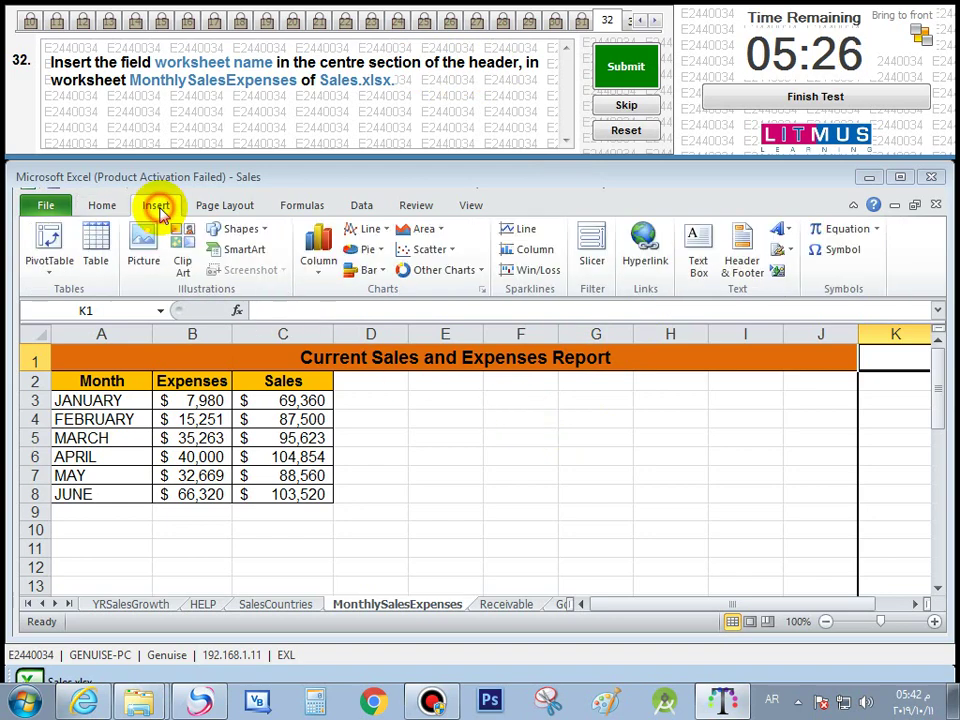
{"action": "left_click", "coordinate": [739, 279]}
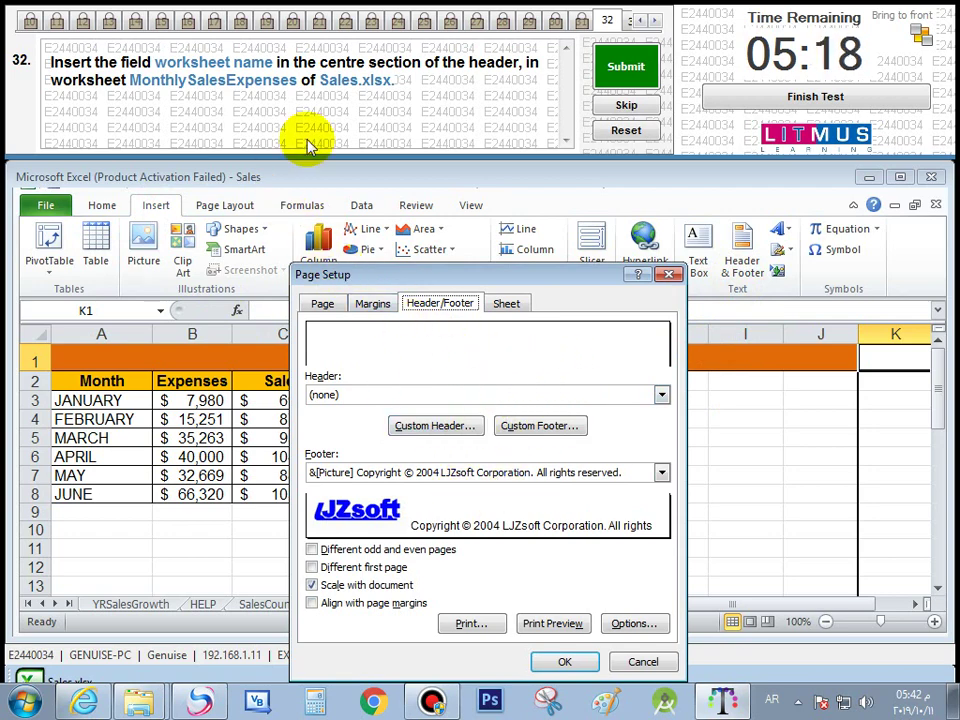
{"action": "left_click", "coordinate": [443, 441]}
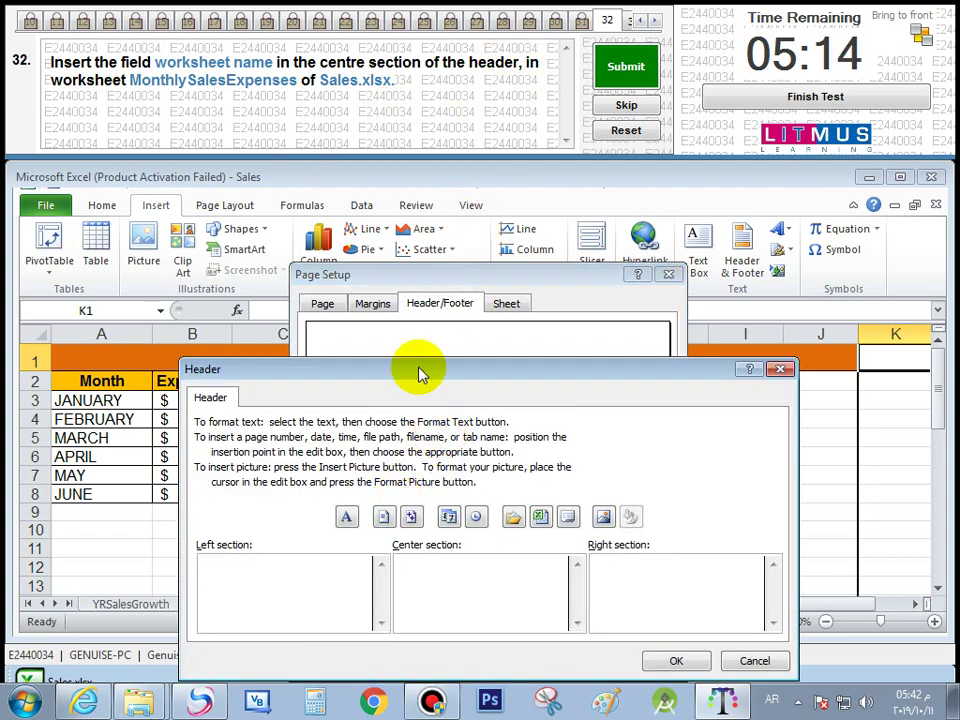
{"action": "left_click_drag", "start_coordinate": [420, 310], "coordinate": [430, 266]}
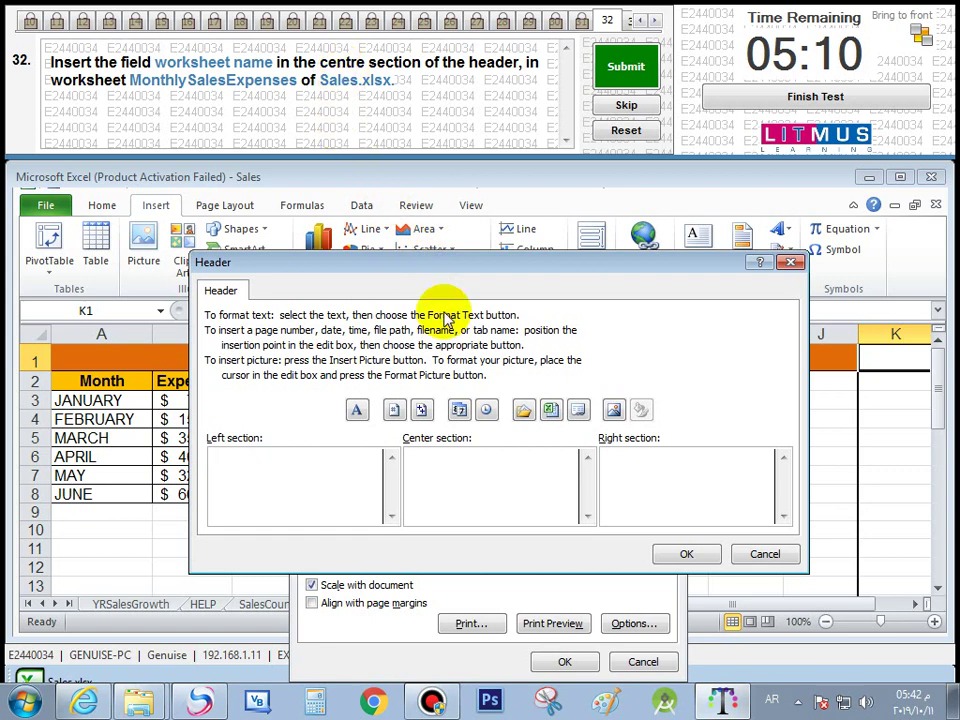
{"action": "left_click", "coordinate": [469, 480]}
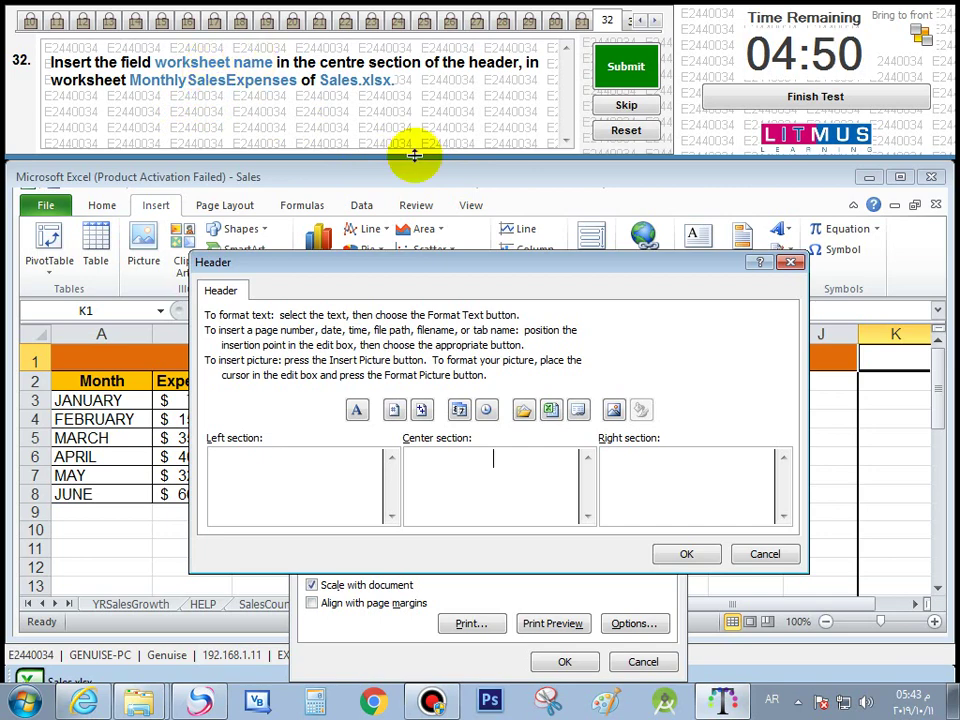
{"action": "left_click", "coordinate": [580, 412]}
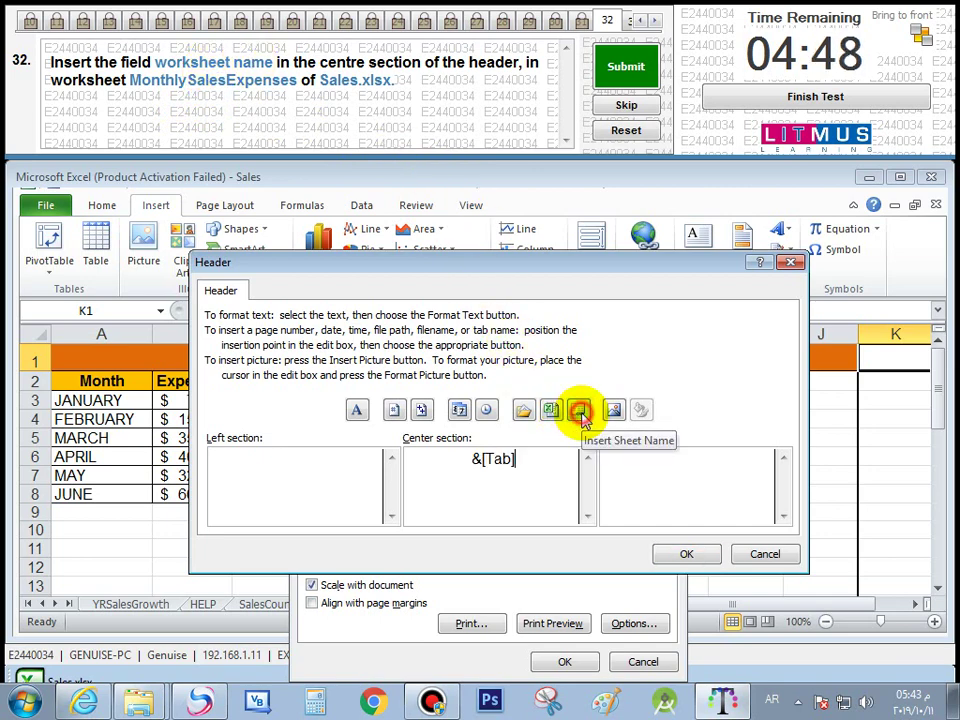
{"action": "left_click", "coordinate": [683, 556]}
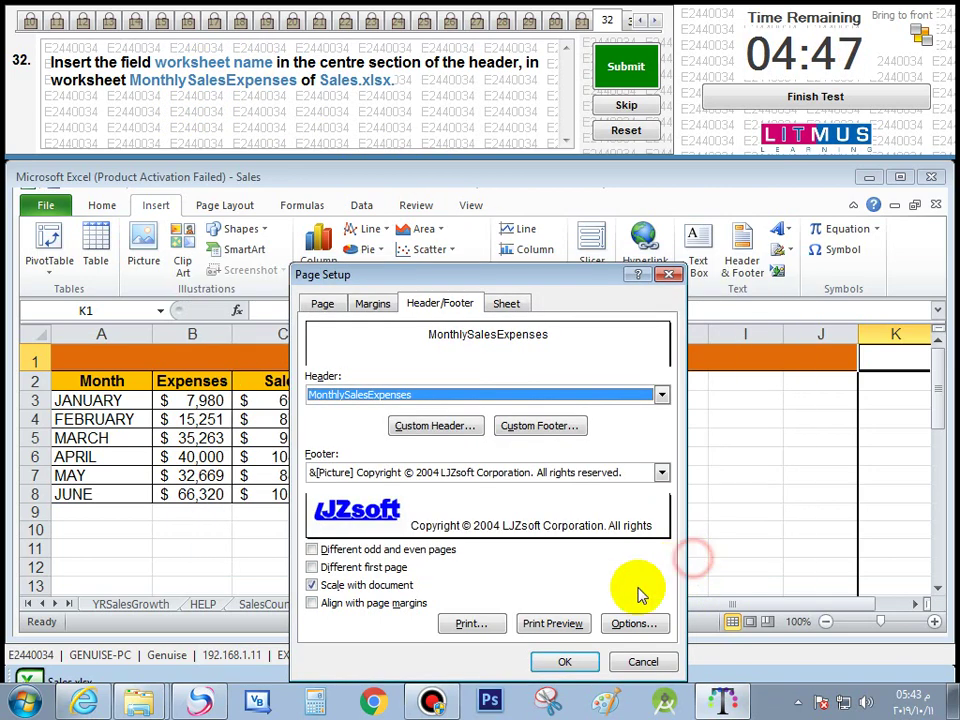
{"action": "left_click", "coordinate": [578, 662]}
{"action": "left_click", "coordinate": [485, 443]}
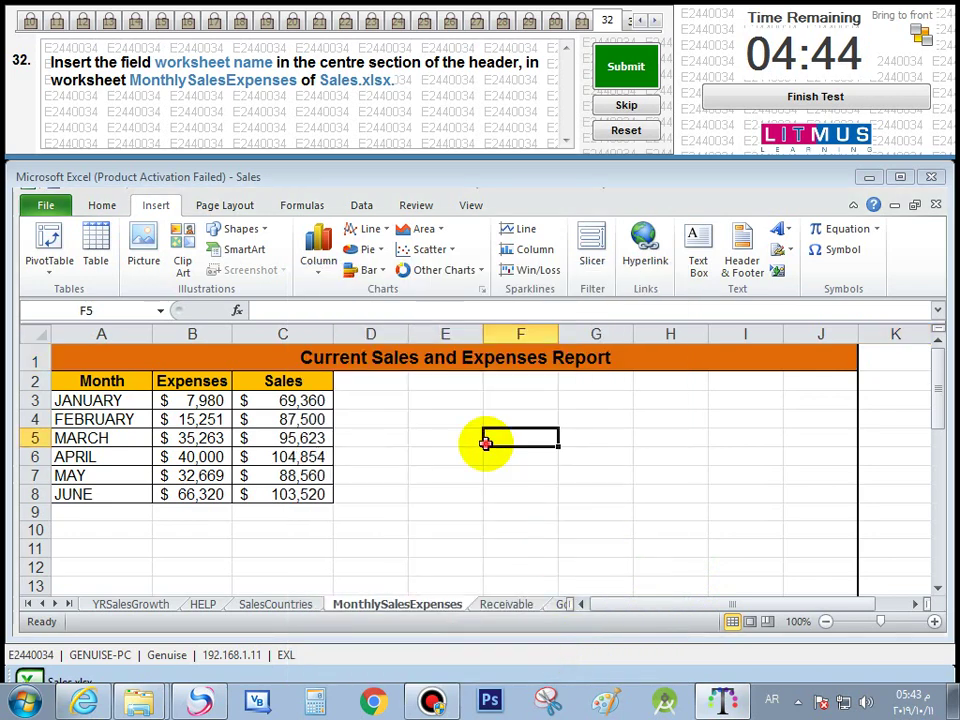
Review the custom header sections and the available header field and formatting options, leaving the header as it is
{"action": "left_click", "coordinate": [742, 250]}
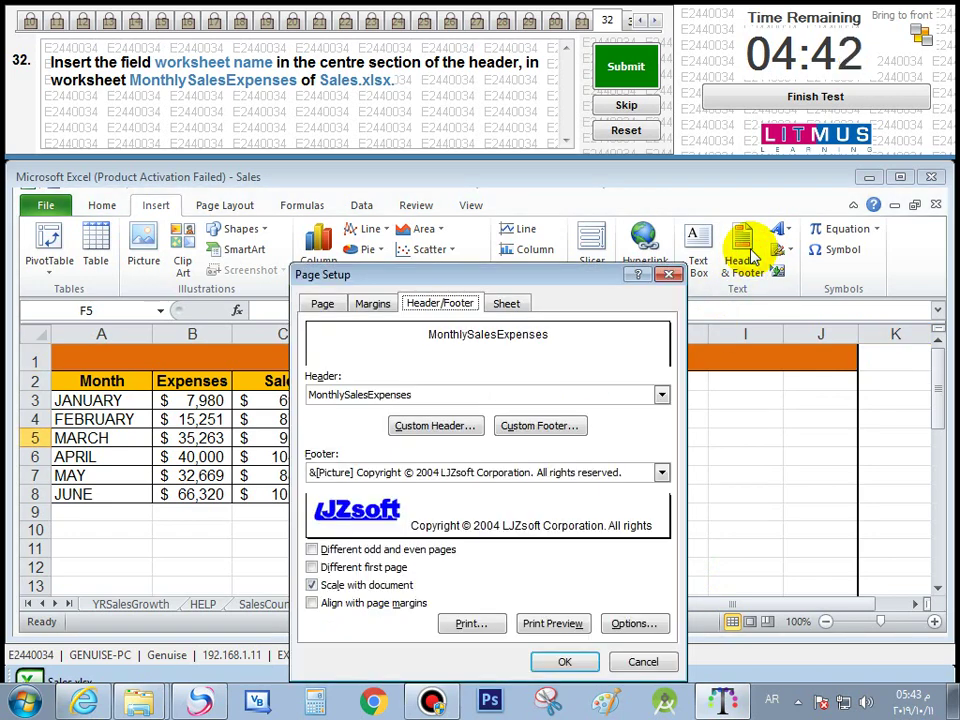
{"action": "left_click", "coordinate": [668, 272]}
{"action": "left_click", "coordinate": [620, 477]}
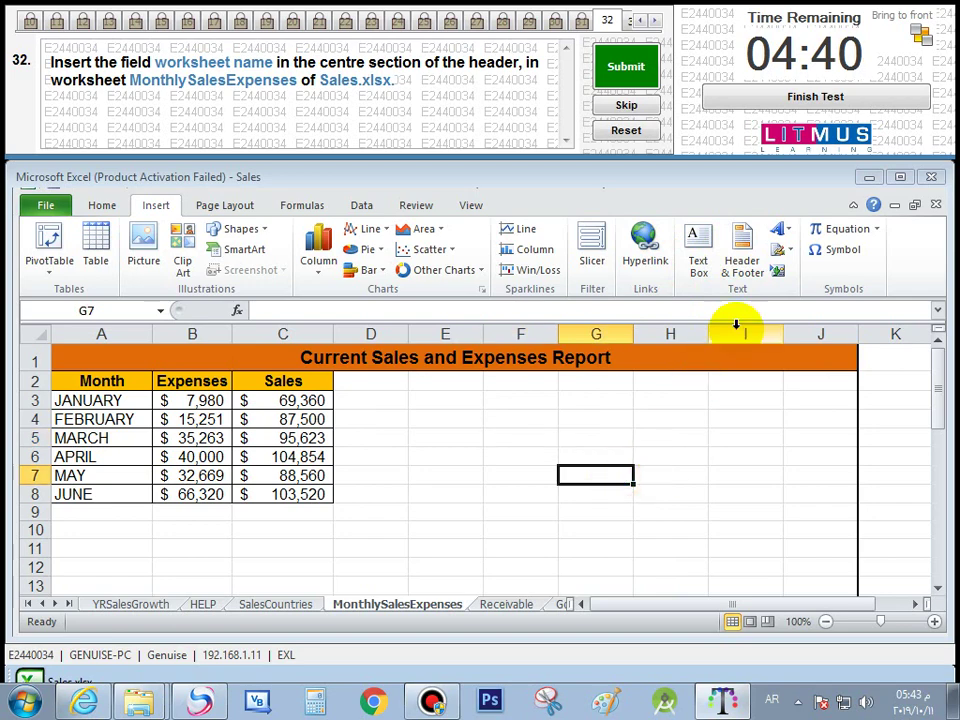
{"action": "left_click", "coordinate": [742, 250]}
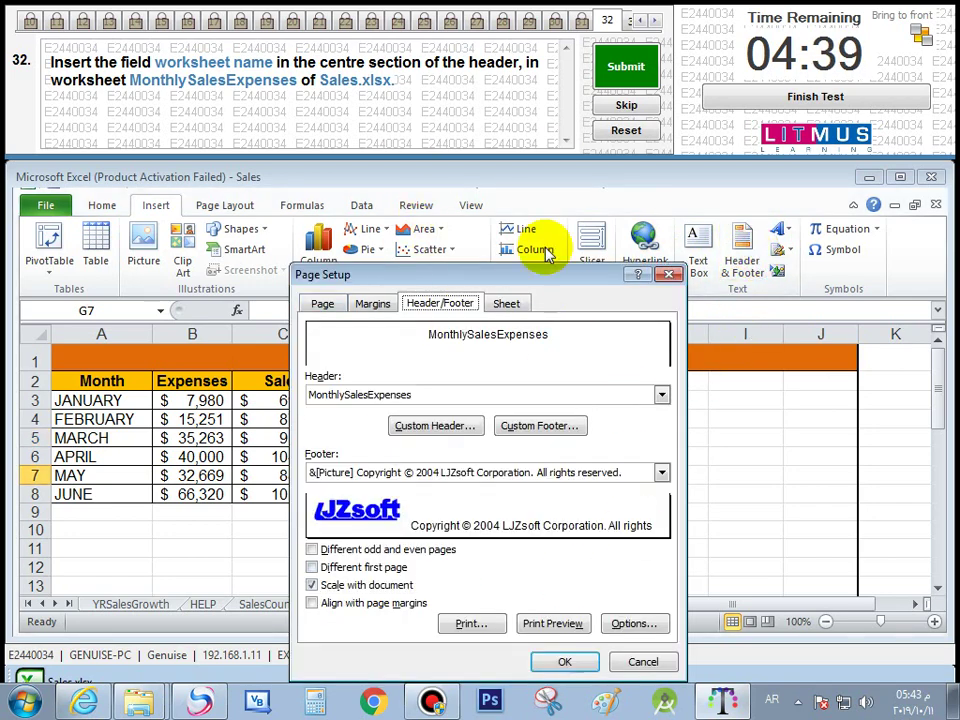
{"action": "left_click", "coordinate": [440, 425]}
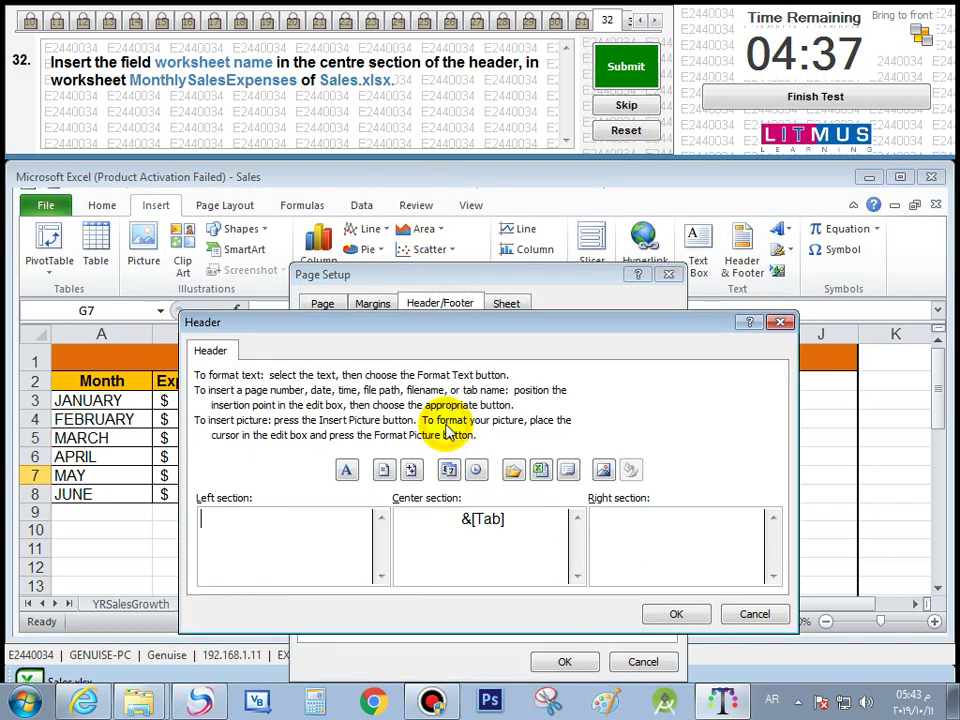
{"action": "left_click", "coordinate": [502, 533]}
{"action": "left_click", "coordinate": [285, 538]}
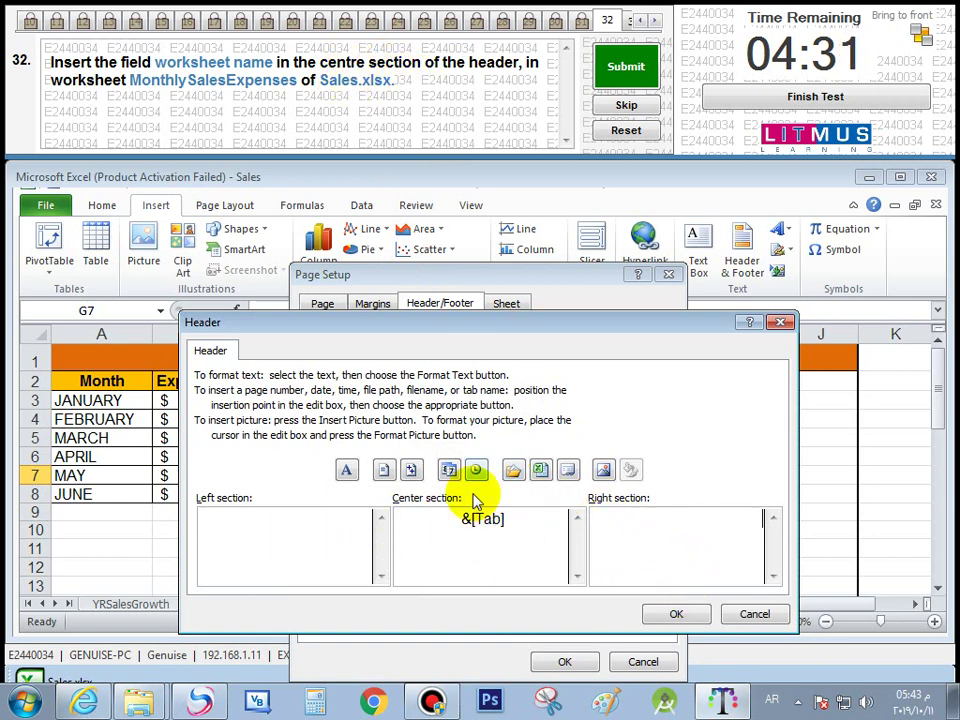
{"action": "left_click", "coordinate": [484, 544]}
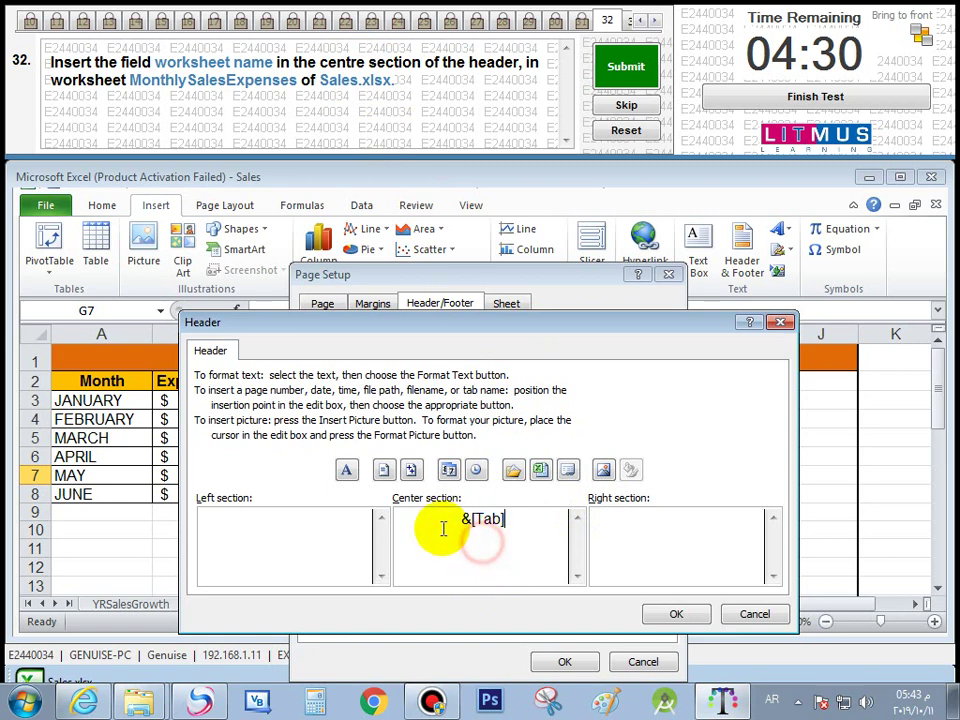
{"action": "left_click", "coordinate": [345, 472]}
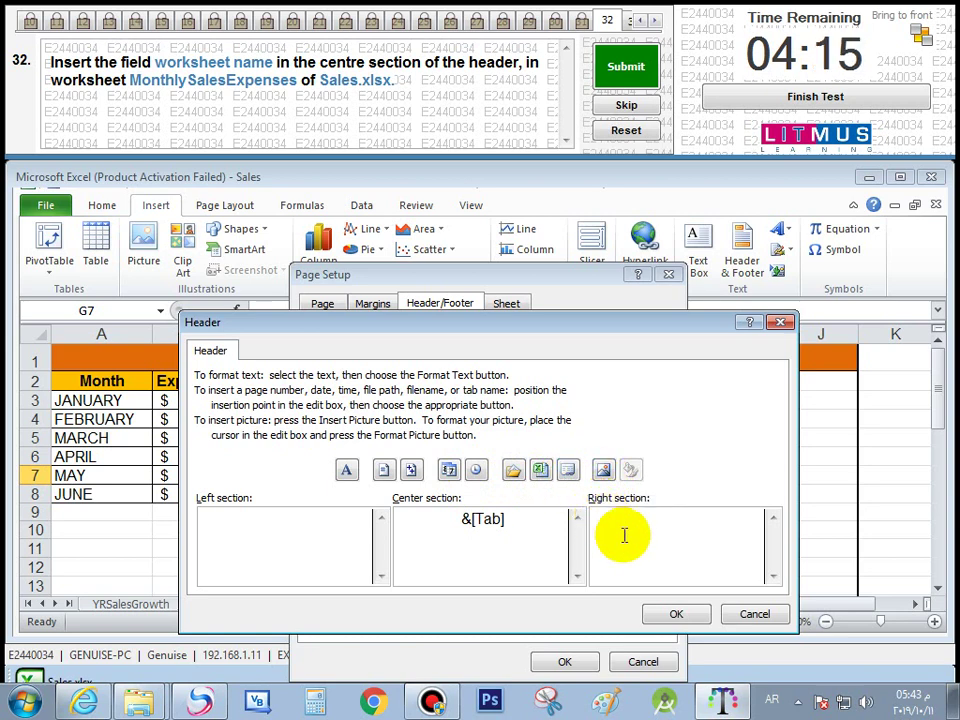
{"action": "left_click", "coordinate": [767, 617]}
{"action": "left_click", "coordinate": [665, 664]}
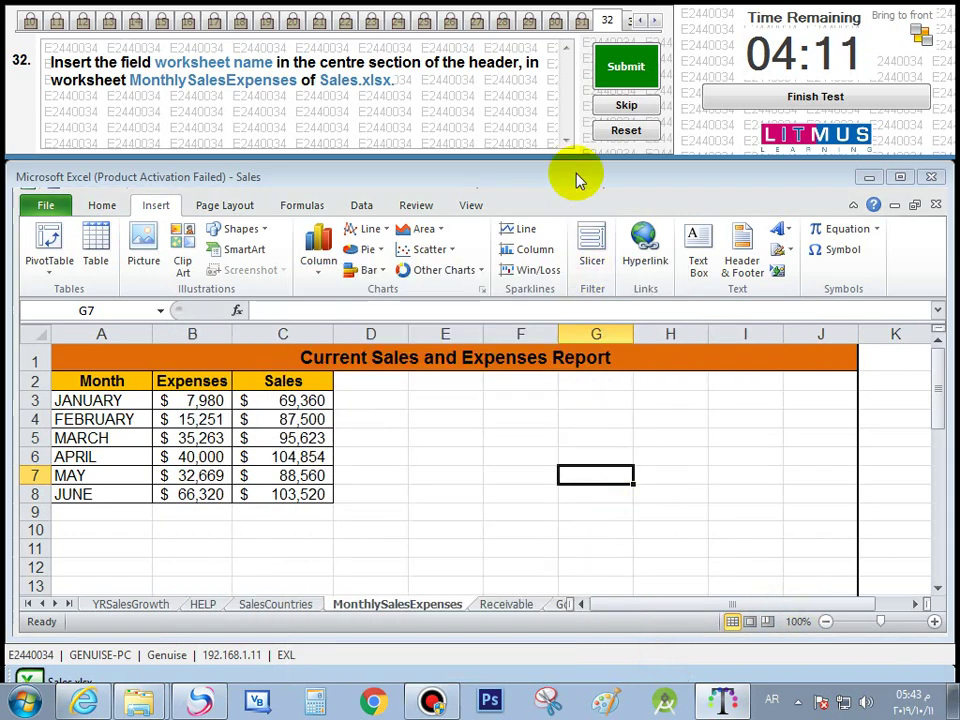
Submit the answer to question 32
{"action": "left_click", "coordinate": [625, 66]}
{"action": "left_click", "coordinate": [568, 415]}
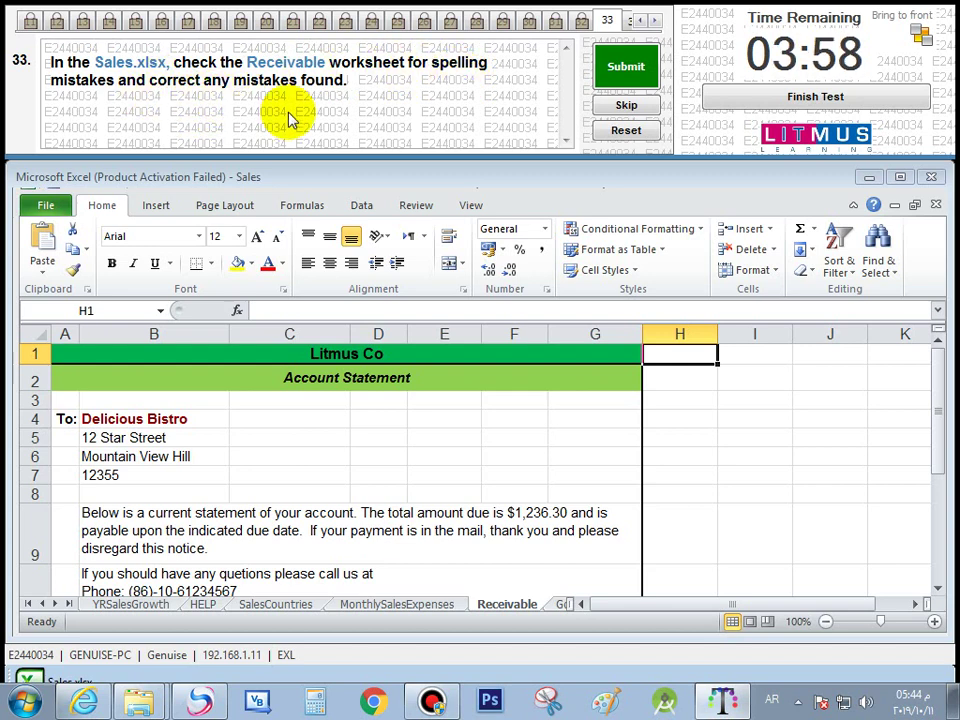
Spell-check the entire Receivable worksheet and replace "quetions" with the suggestion "questions"
{"action": "left_click", "coordinate": [416, 205]}
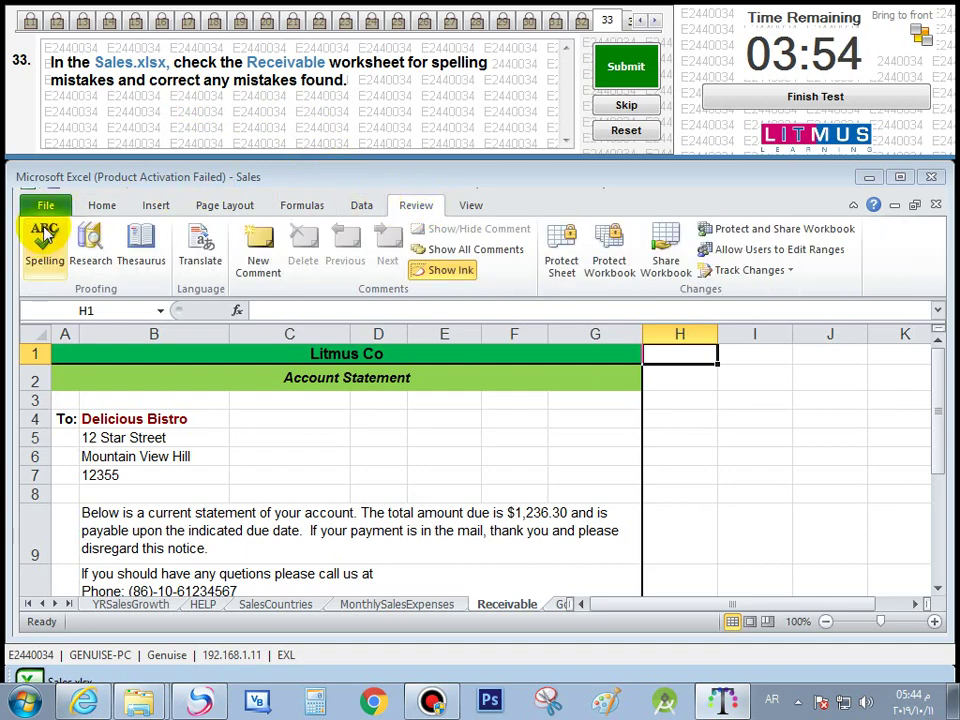
{"action": "left_click_drag", "start_coordinate": [546, 403], "coordinate": [536, 225]}
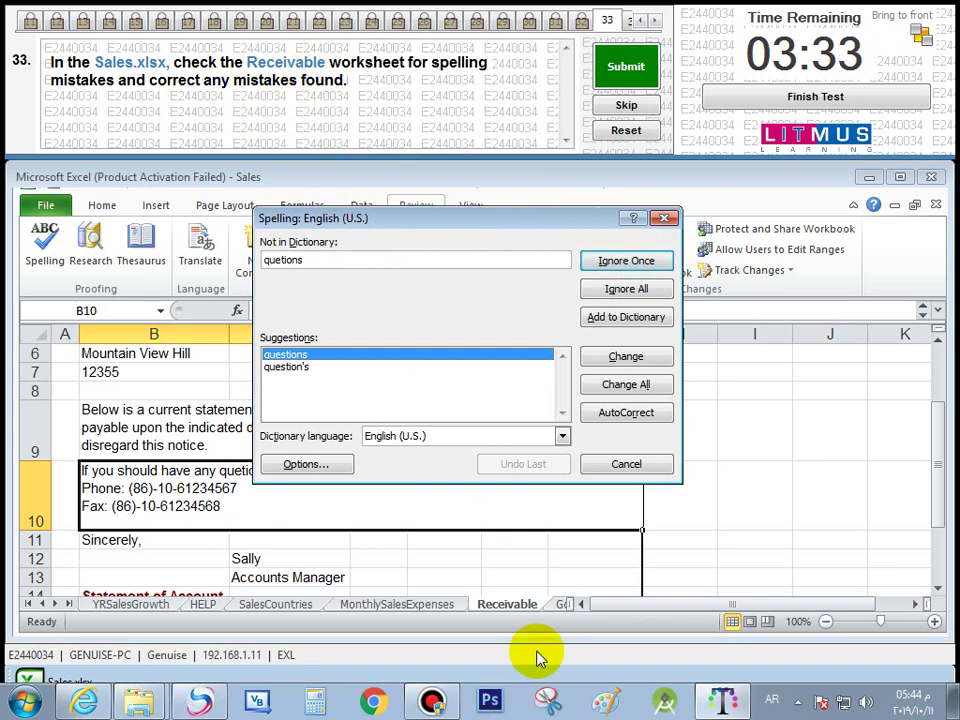
{"action": "left_click", "coordinate": [610, 356]}
{"action": "left_click", "coordinate": [446, 399]}
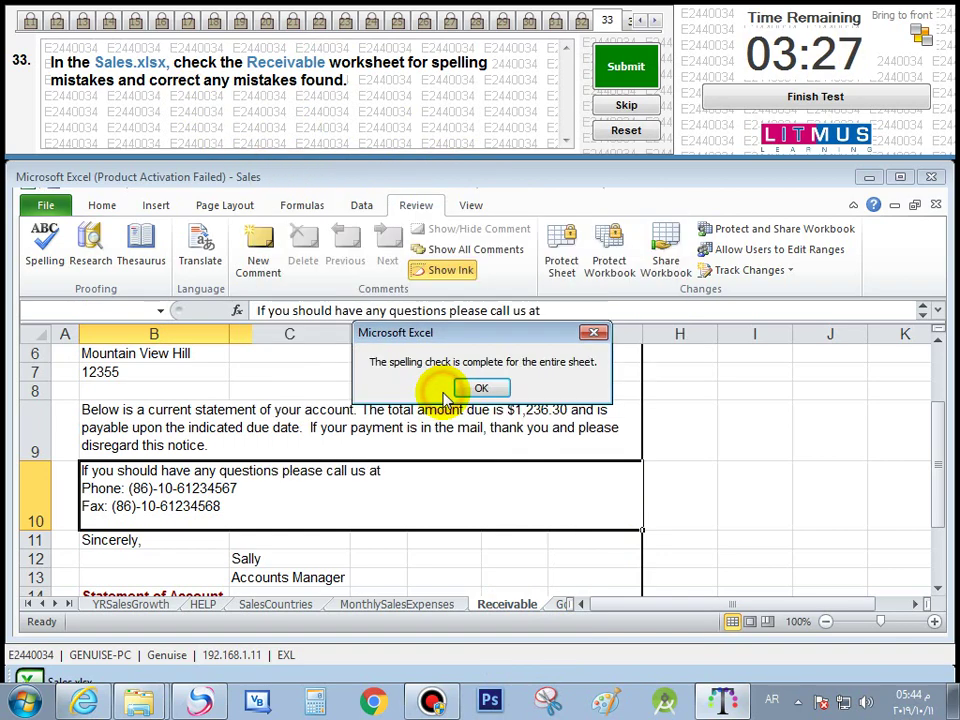
{"action": "left_click", "coordinate": [485, 387]}
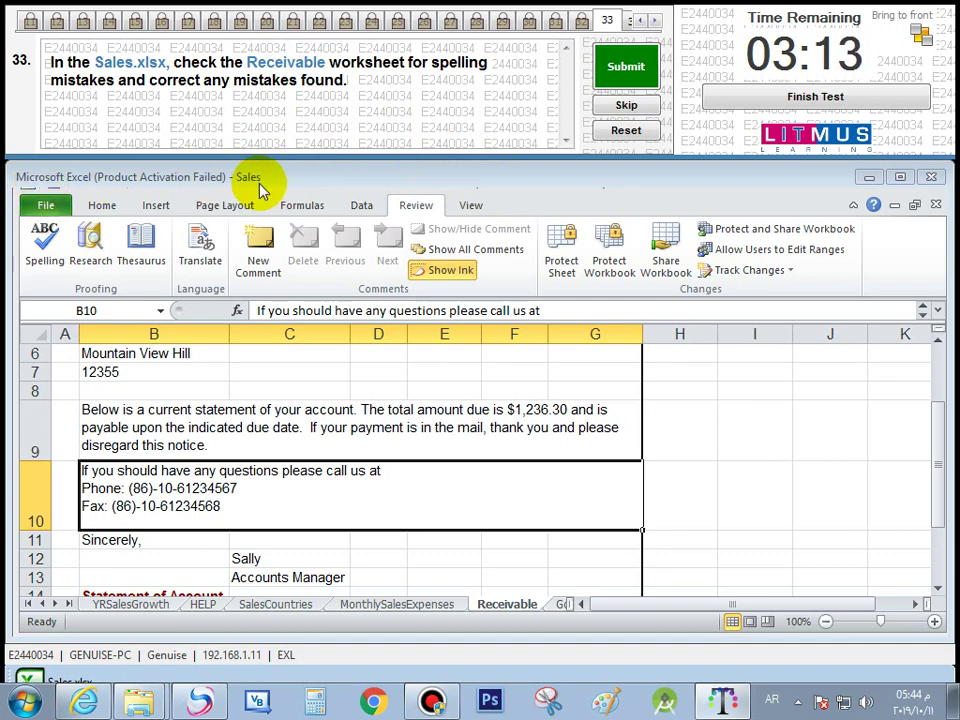
Start the spelling check once more, dismiss it, and submit the answer to question 33
{"action": "left_click", "coordinate": [42, 250]}
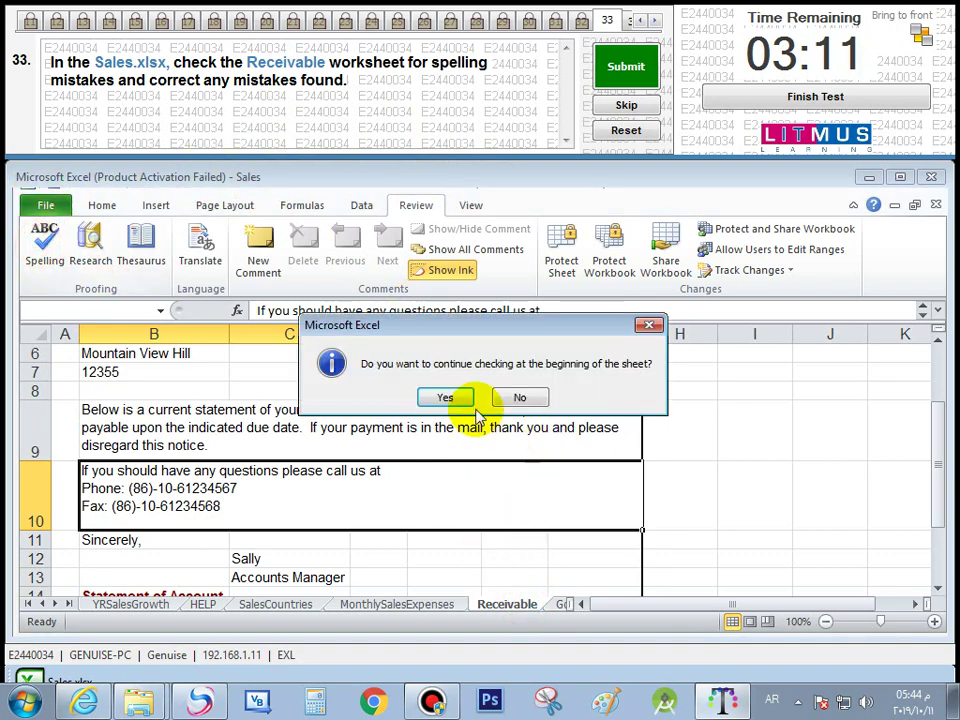
{"action": "left_click", "coordinate": [651, 327]}
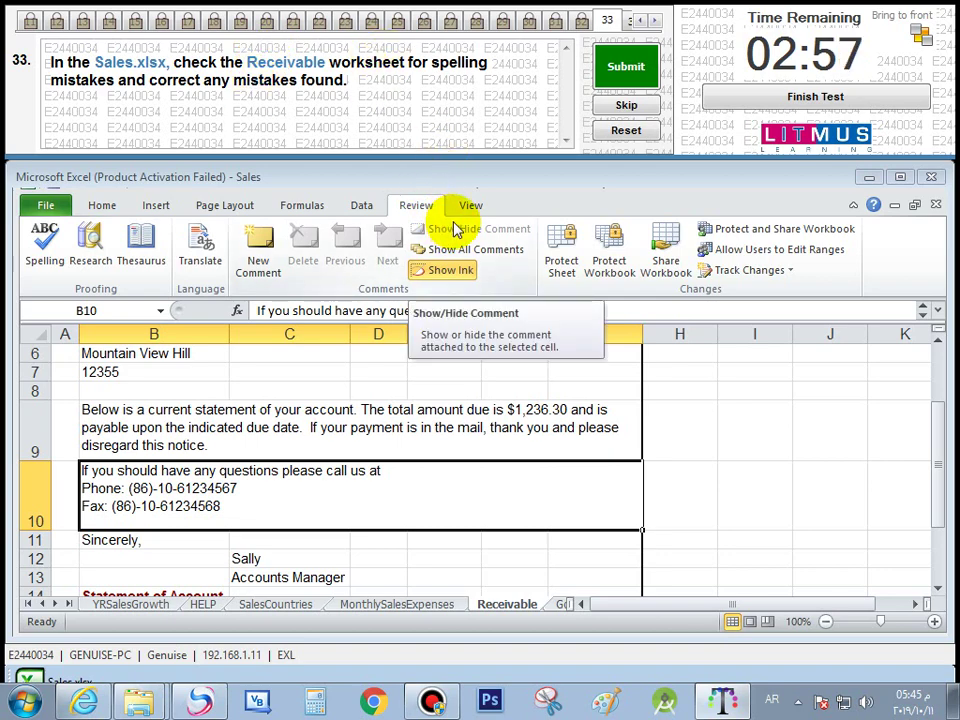
{"action": "left_click", "coordinate": [610, 64]}
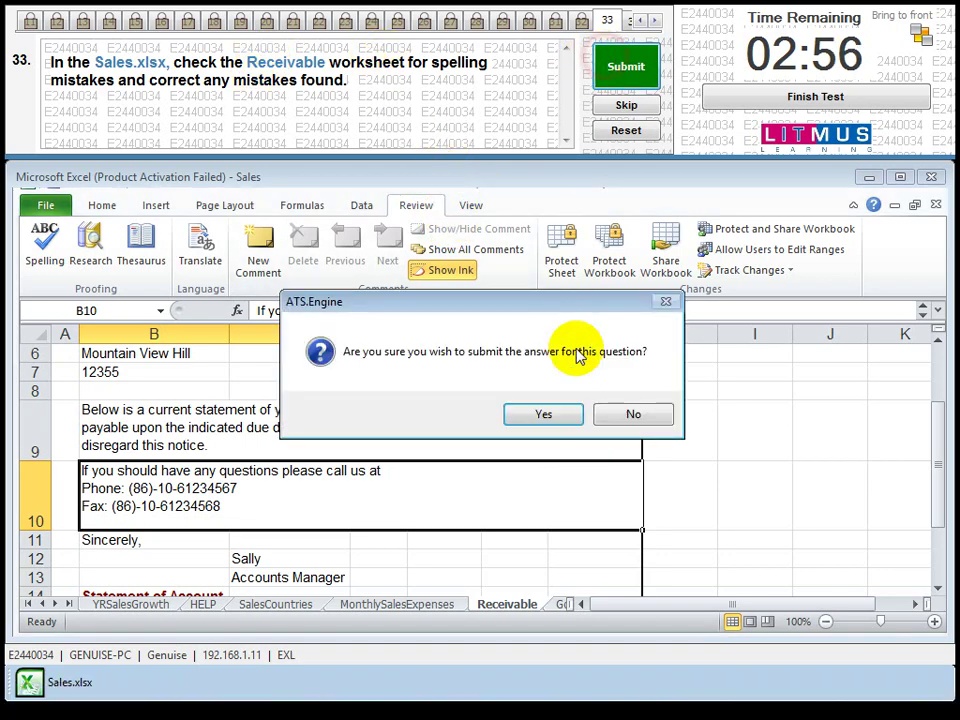
{"action": "left_click", "coordinate": [552, 418]}
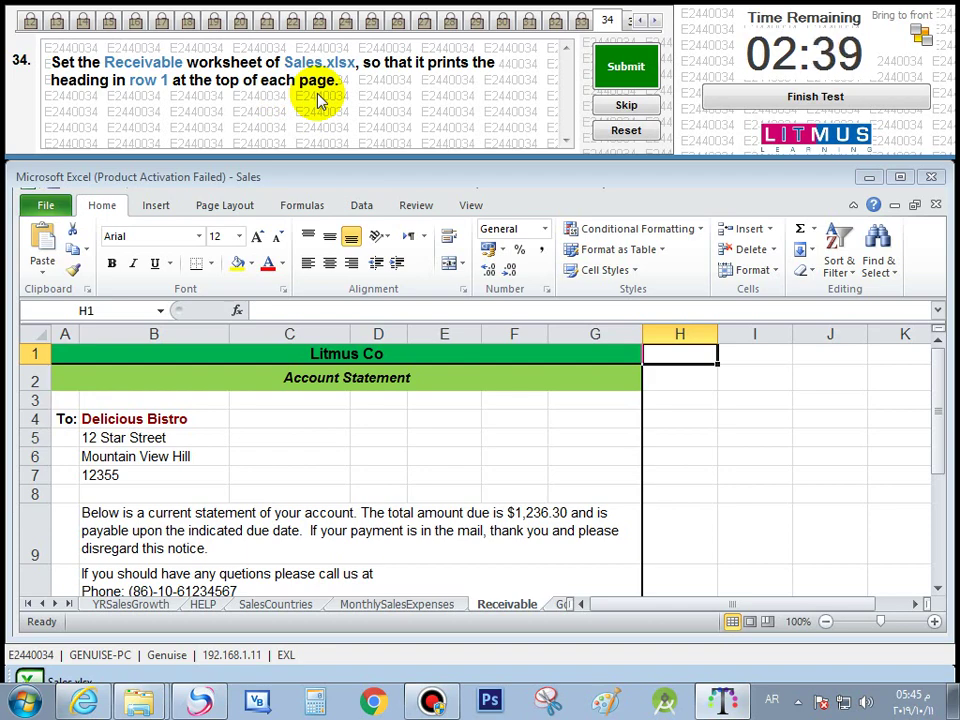
Set row 1 ($1:$1) of the Receivable worksheet as the rows to repeat at top on printed pages
{"action": "left_click", "coordinate": [238, 212]}
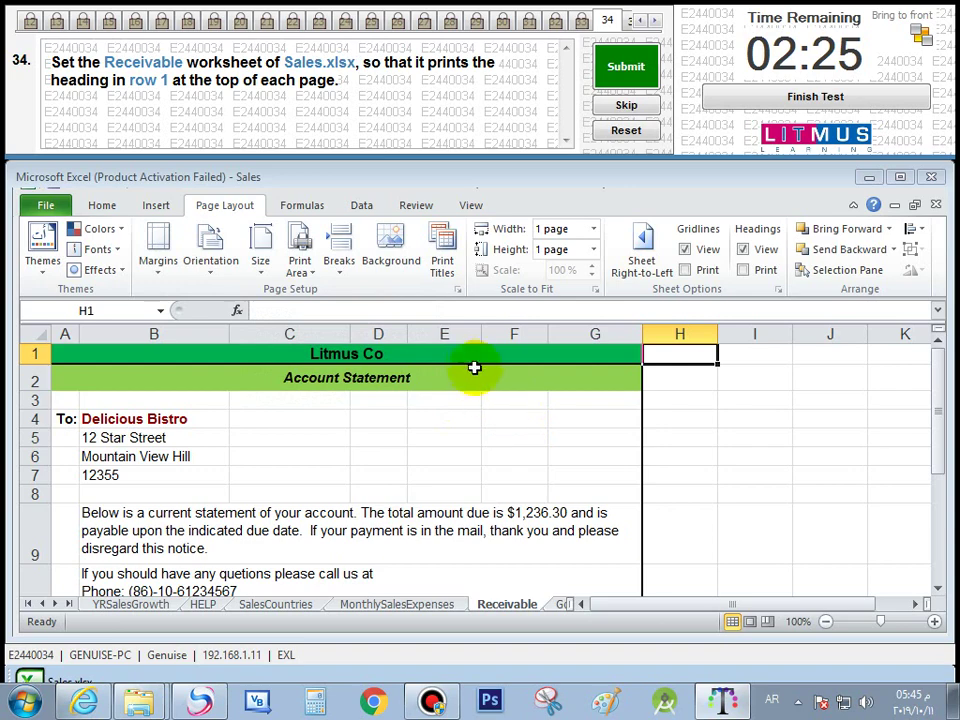
{"action": "left_click", "coordinate": [443, 265]}
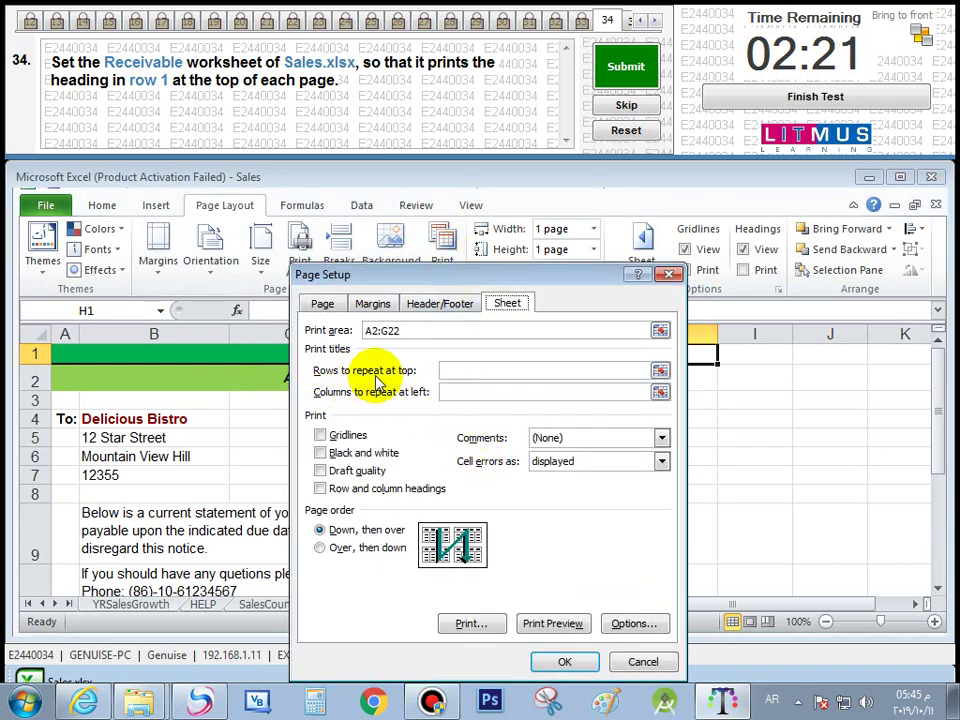
{"action": "left_click", "coordinate": [461, 371]}
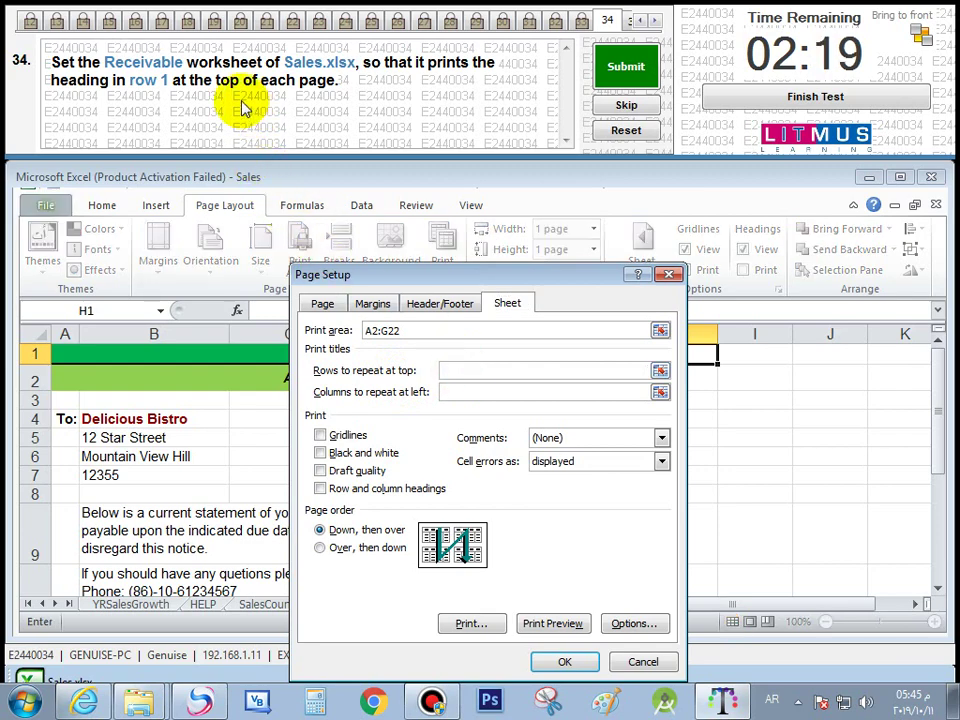
{"action": "left_click", "coordinate": [30, 353]}
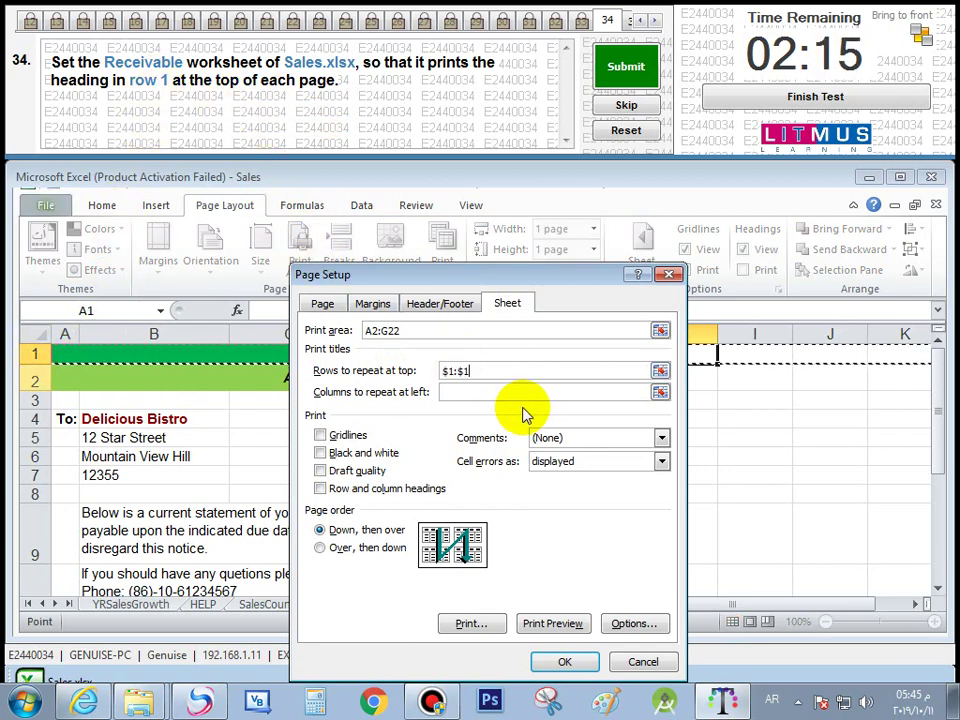
{"action": "left_click", "coordinate": [592, 661]}
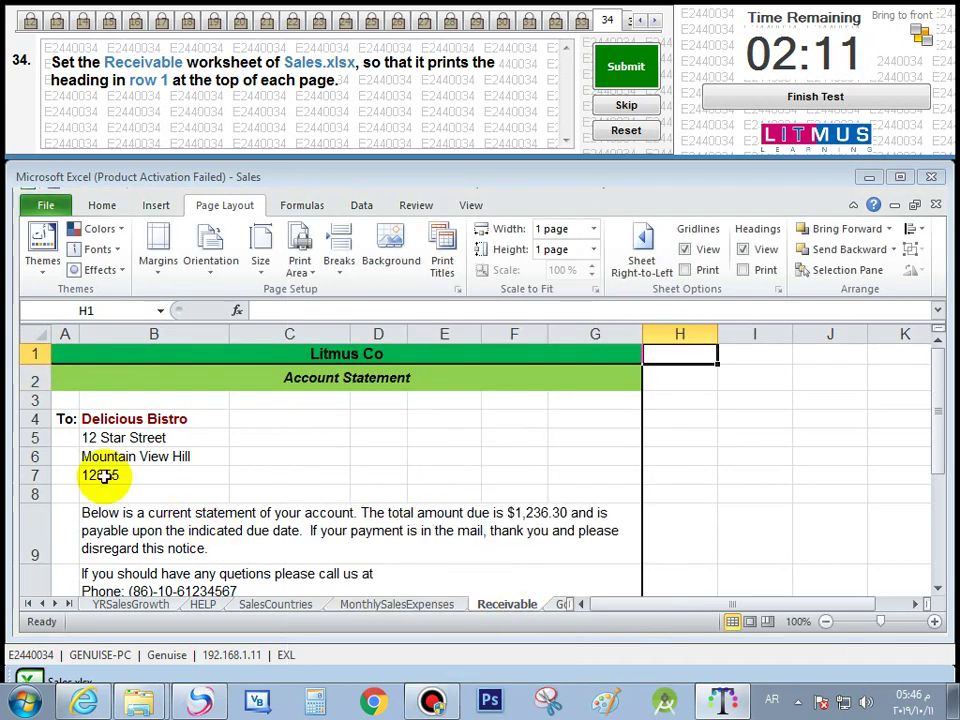
Check the print titles in the Receivable worksheet's page setup and close it without changing anything
{"action": "left_click", "coordinate": [443, 265]}
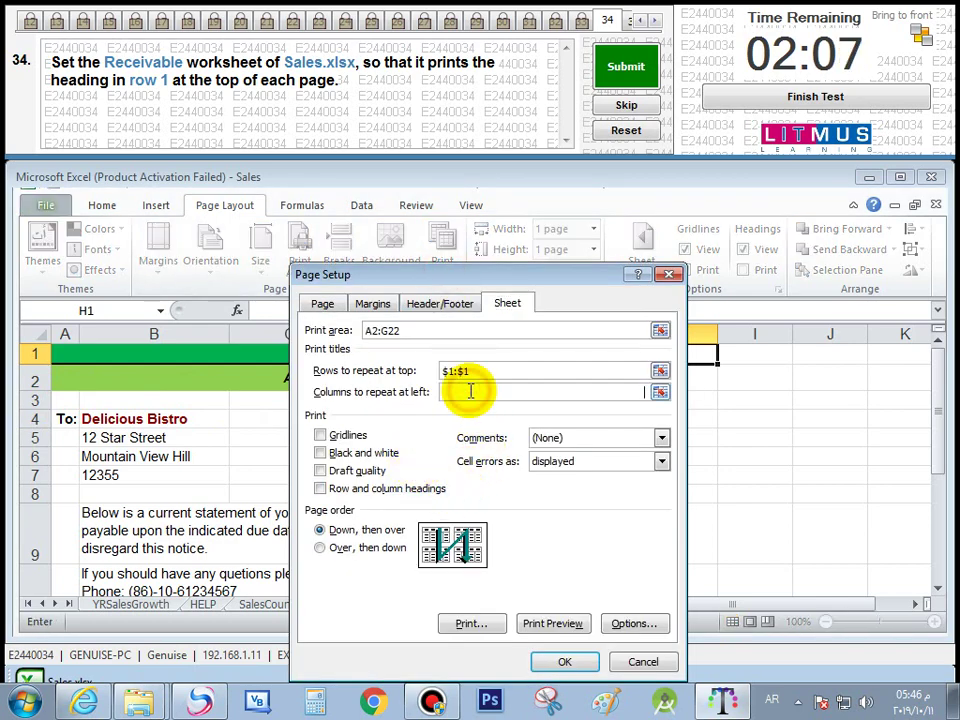
{"action": "left_click", "coordinate": [660, 330]}
{"action": "left_click", "coordinate": [668, 274]}
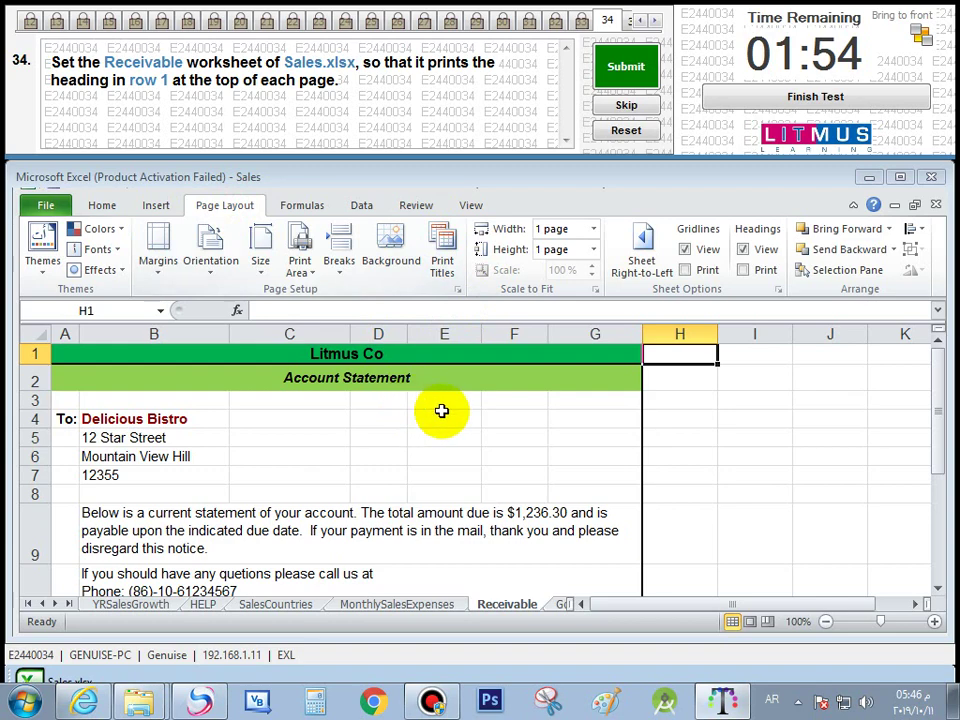
{"action": "left_click", "coordinate": [456, 290]}
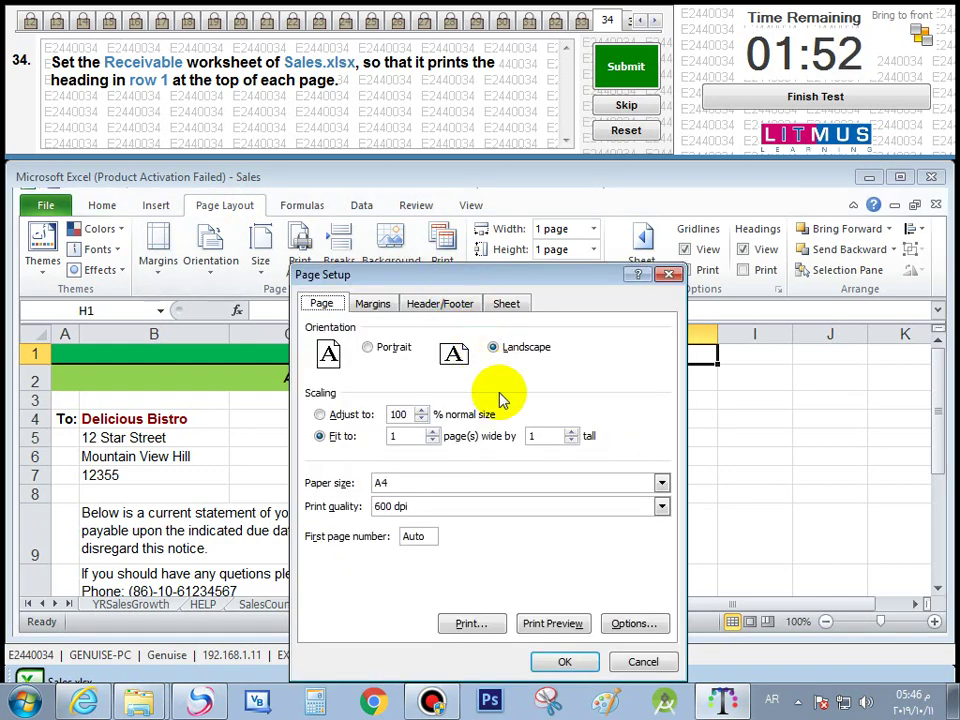
{"action": "left_click", "coordinate": [505, 305]}
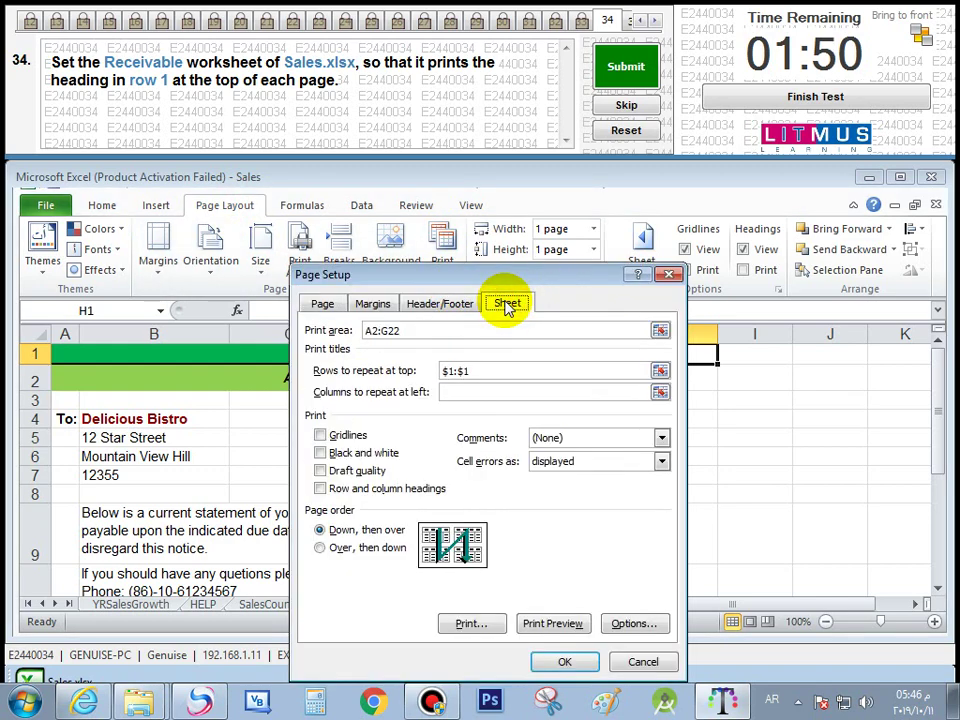
{"action": "left_click", "coordinate": [506, 371]}
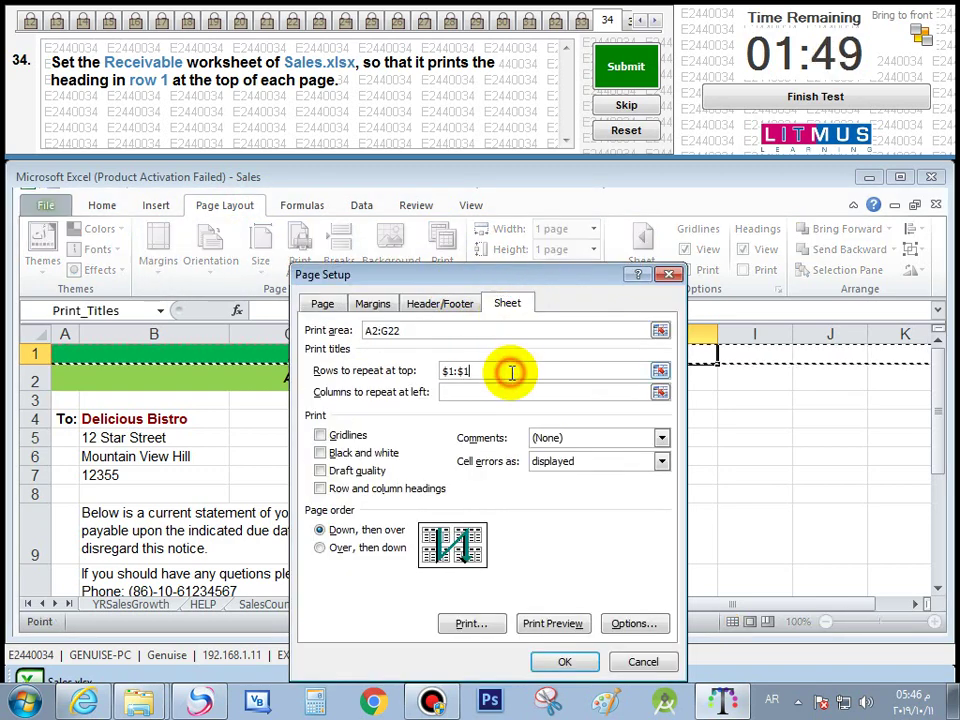
{"action": "left_click", "coordinate": [670, 277]}
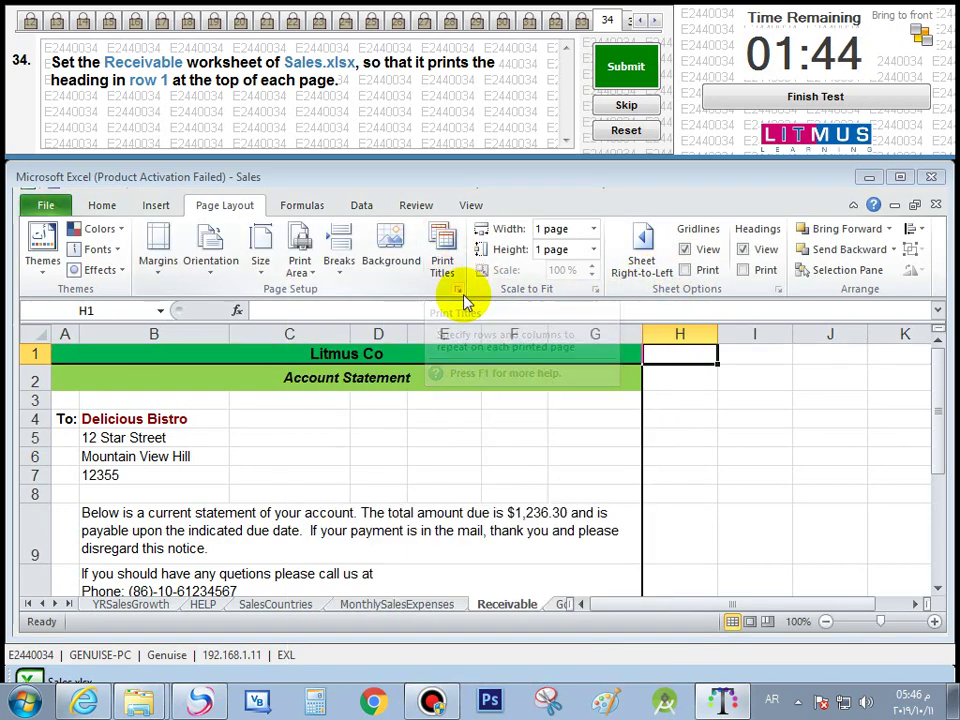
Submit the answer to question 34
{"action": "left_click", "coordinate": [624, 72]}
{"action": "left_click", "coordinate": [548, 414]}
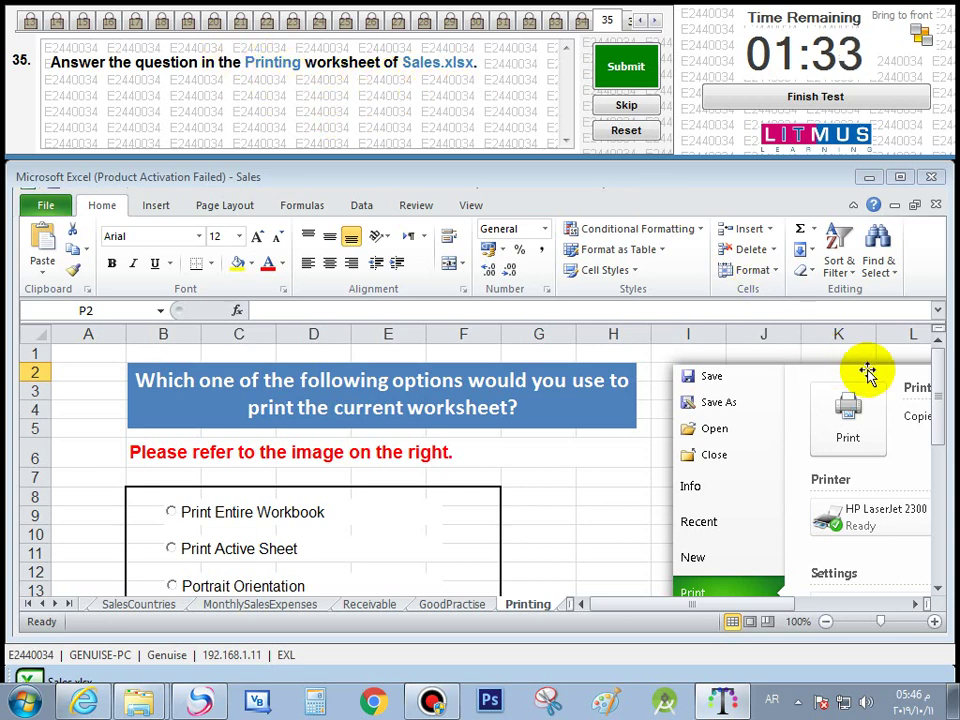
Answer the question on the Printing worksheet with "Print Active Sheet" and submit question 35
{"action": "scroll", "coordinate": [940, 410], "scroll_direction": "down", "scroll_amount": 1}
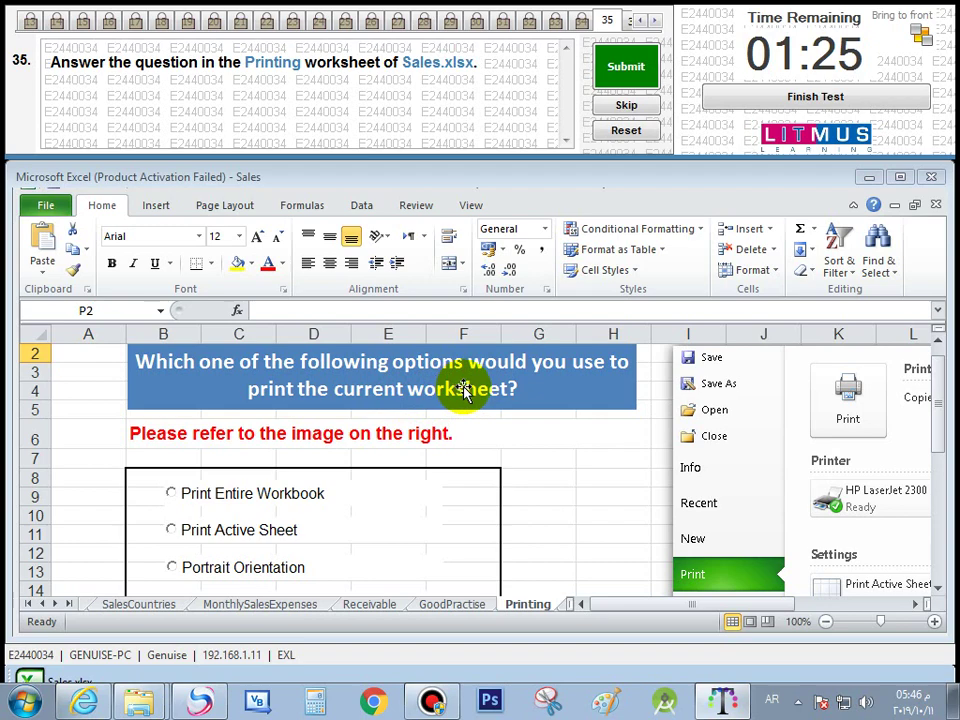
{"action": "left_click_drag", "start_coordinate": [940, 410], "coordinate": [945, 452]}
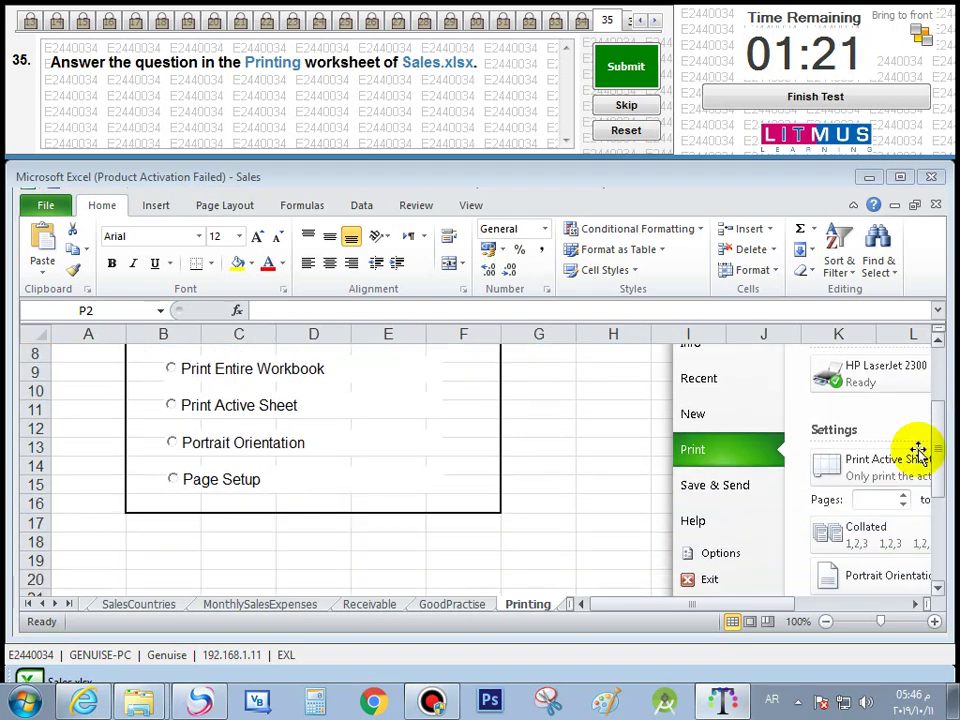
{"action": "left_click_drag", "start_coordinate": [664, 607], "coordinate": [737, 607]}
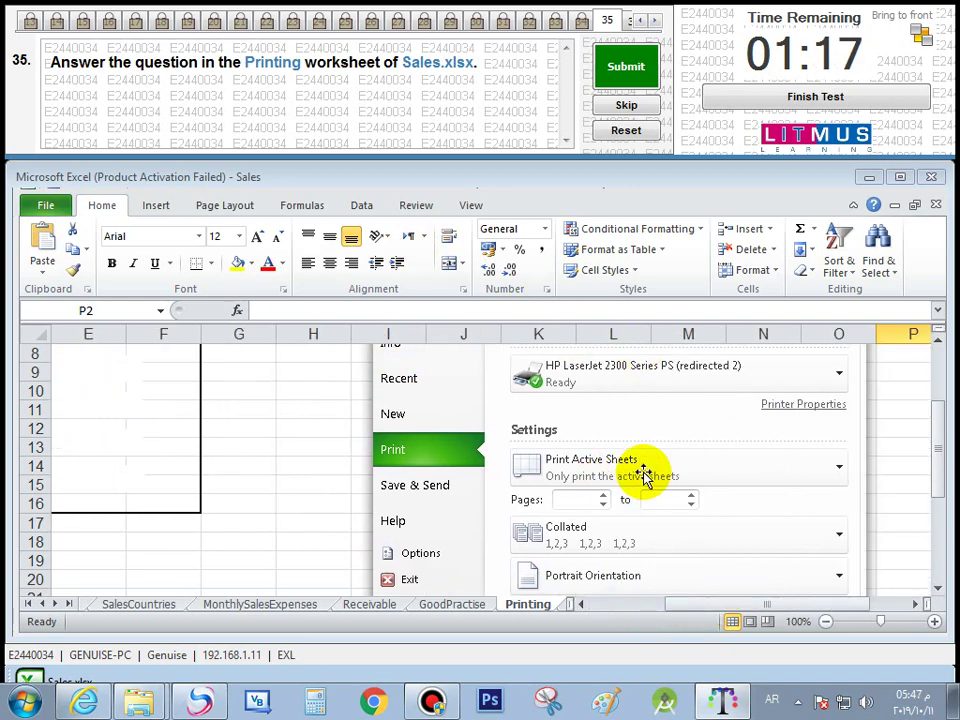
{"action": "left_click_drag", "start_coordinate": [716, 611], "coordinate": [596, 626]}
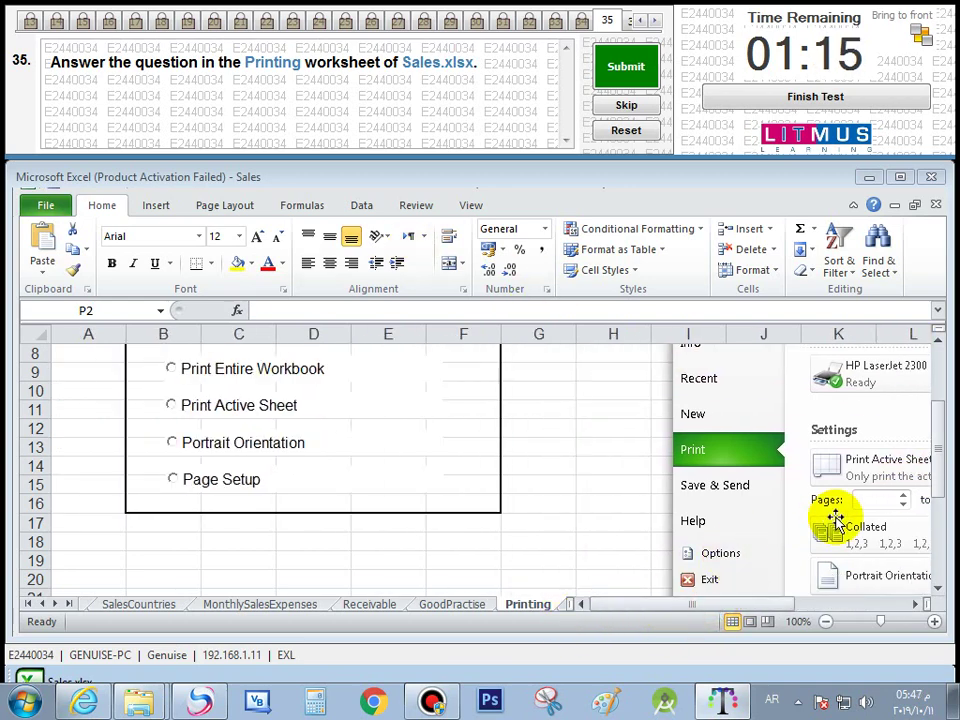
{"action": "mouse_move", "coordinate": [938, 455]}
{"action": "left_mouse_down"}
{"action": "mouse_move", "coordinate": [938, 425]}
{"action": "mouse_move", "coordinate": [936, 435]}
{"action": "left_mouse_up"}
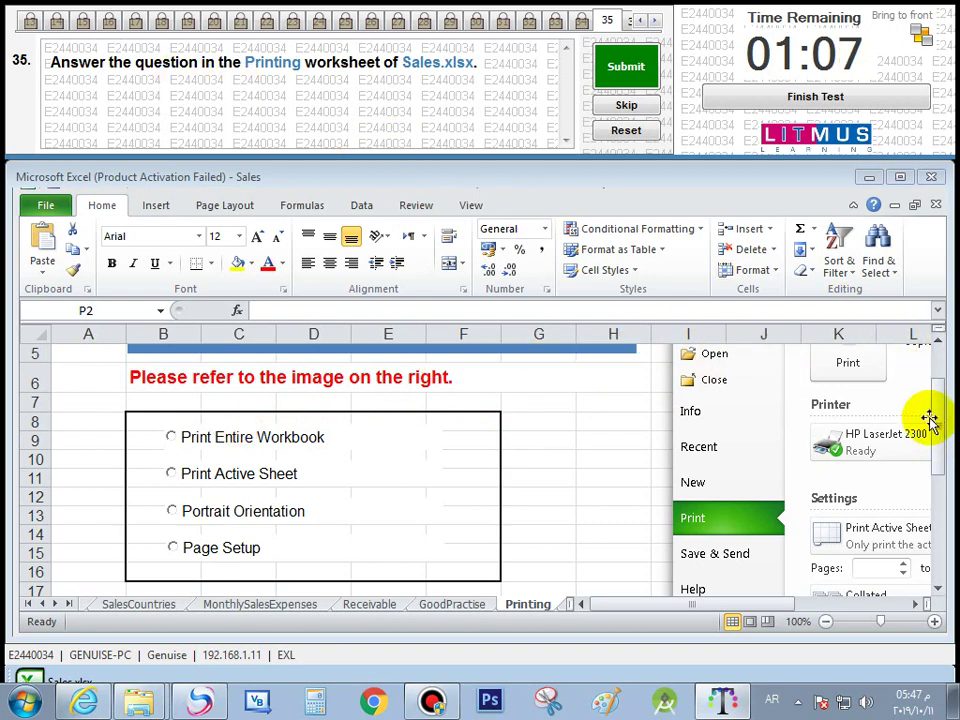
{"action": "mouse_move", "coordinate": [940, 434]}
{"action": "left_mouse_down"}
{"action": "mouse_move", "coordinate": [939, 407]}
{"action": "mouse_move", "coordinate": [939, 450]}
{"action": "left_mouse_up"}
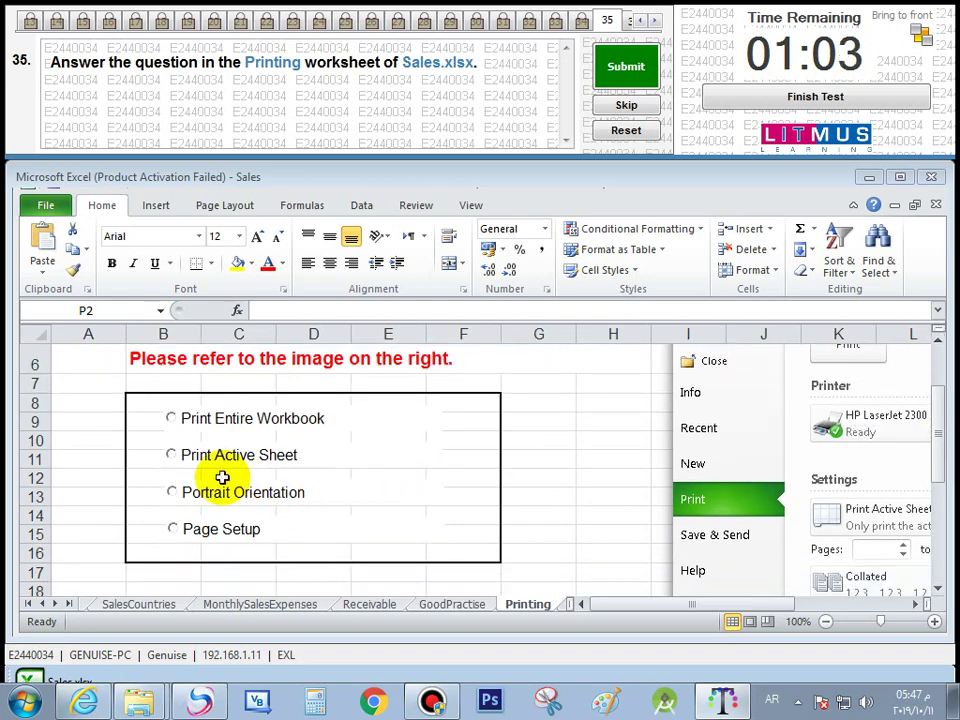
{"action": "left_click", "coordinate": [208, 460]}
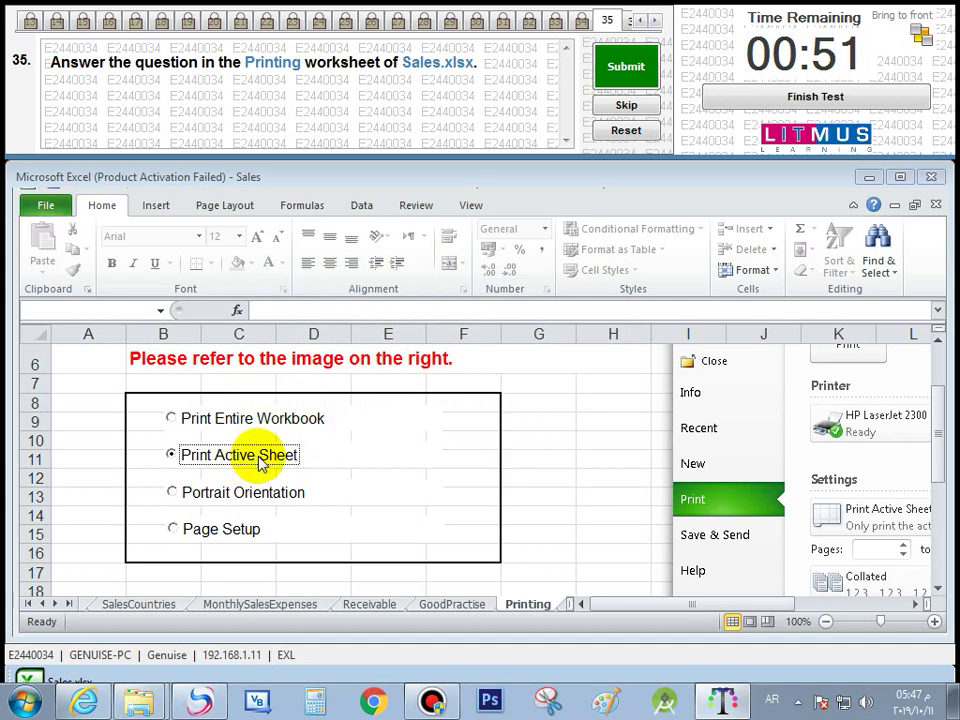
{"action": "left_click", "coordinate": [628, 78]}
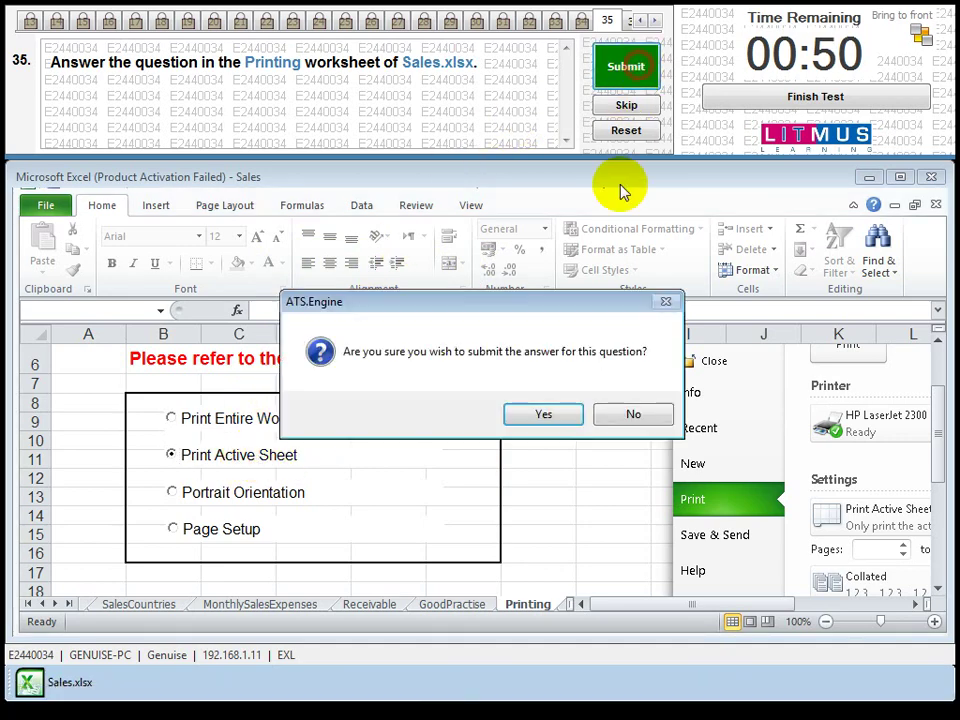
{"action": "left_click", "coordinate": [544, 414]}
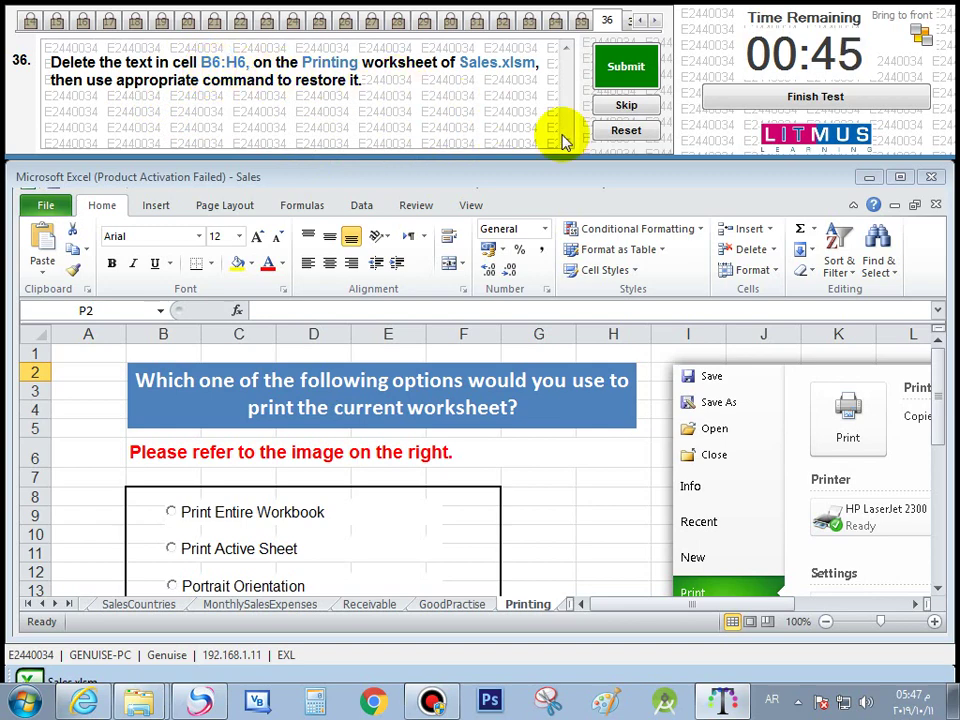
Delete the text in merged cell B6:H6 of the Printing worksheet and restore it with Undo
{"action": "scroll", "coordinate": [937, 429], "scroll_direction": "down", "scroll_amount": 4}
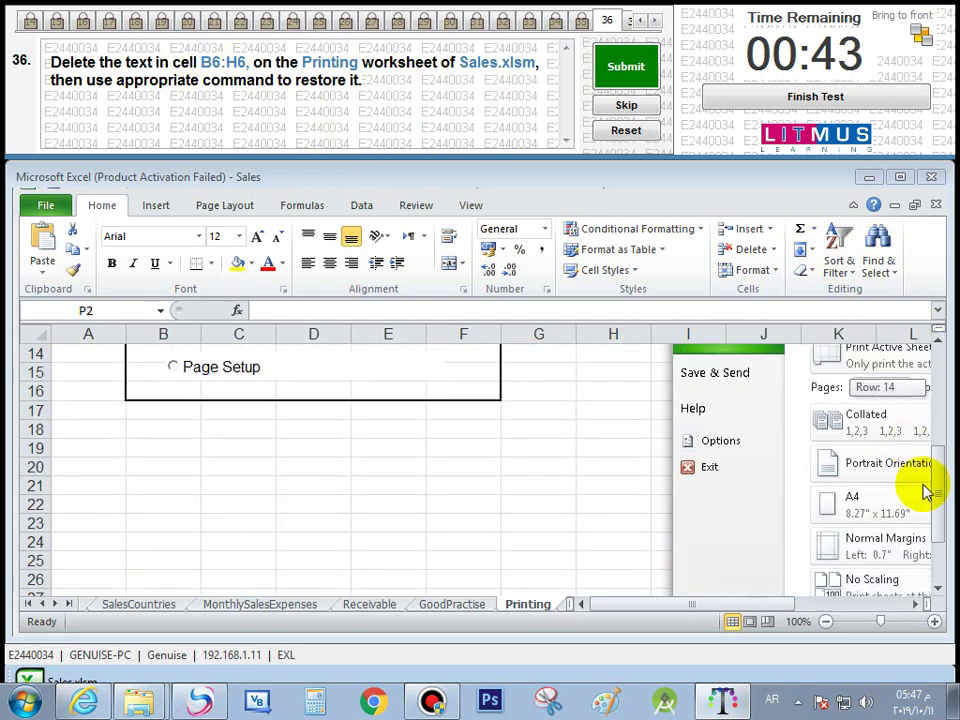
{"action": "scroll", "coordinate": [925, 485], "scroll_direction": "down", "scroll_amount": 2}
{"action": "left_click_drag", "start_coordinate": [928, 542], "coordinate": [918, 362]}
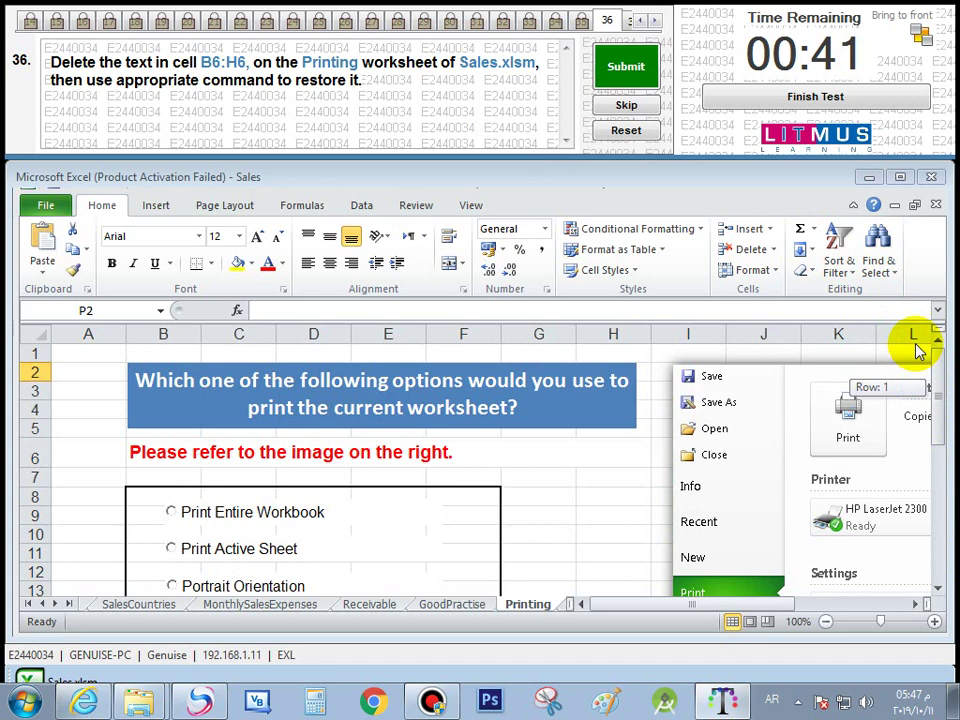
{"action": "left_click", "coordinate": [96, 454]}
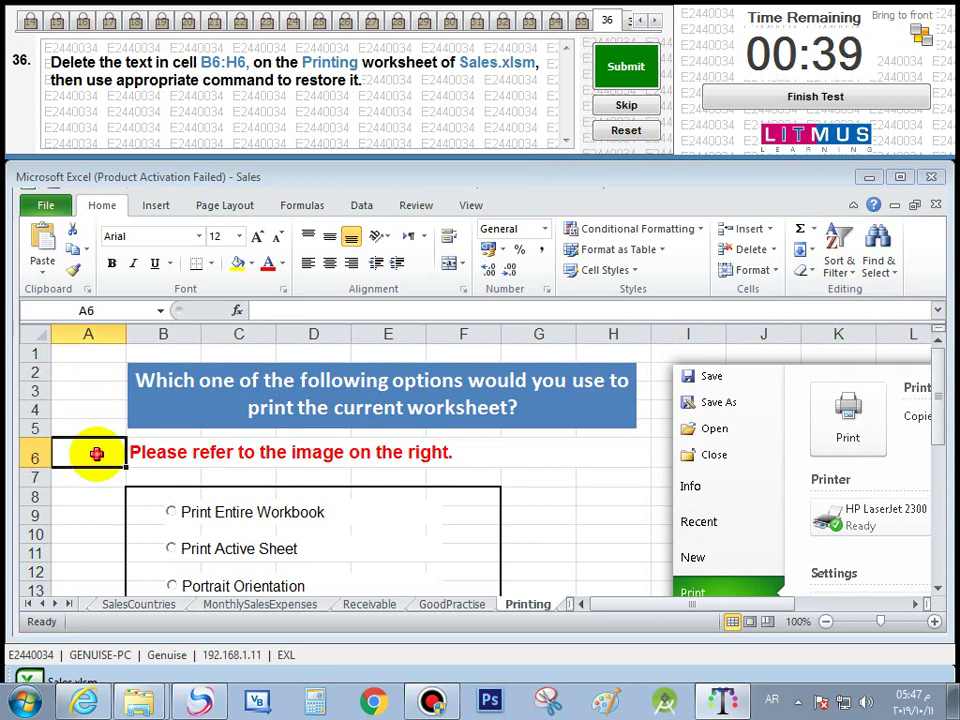
{"action": "left_click", "coordinate": [203, 453]}
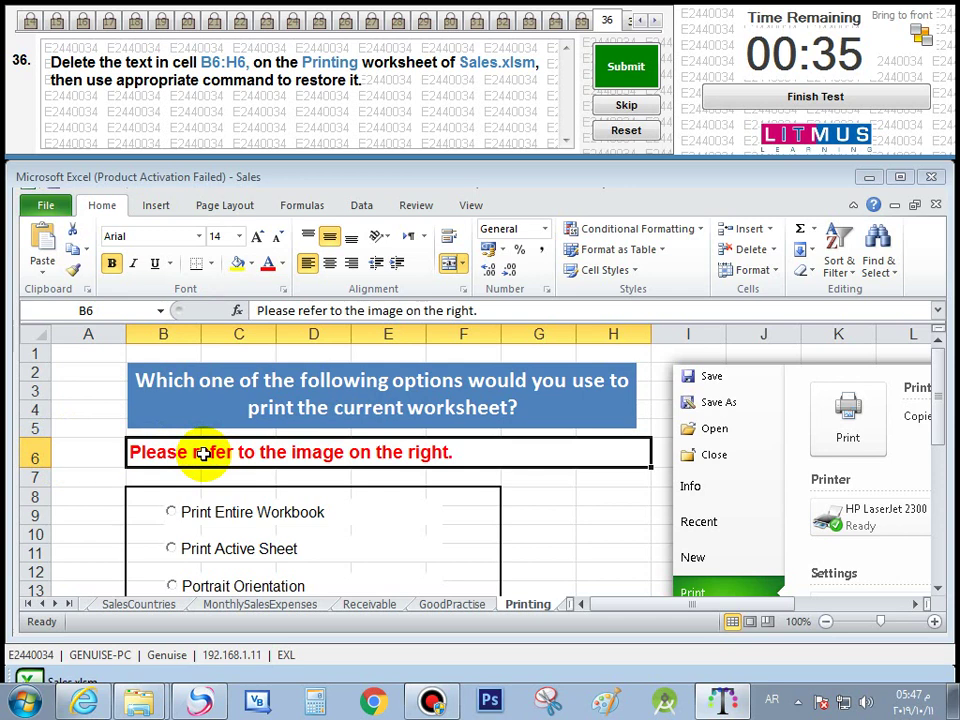
{"action": "key", "text": "Delete"}
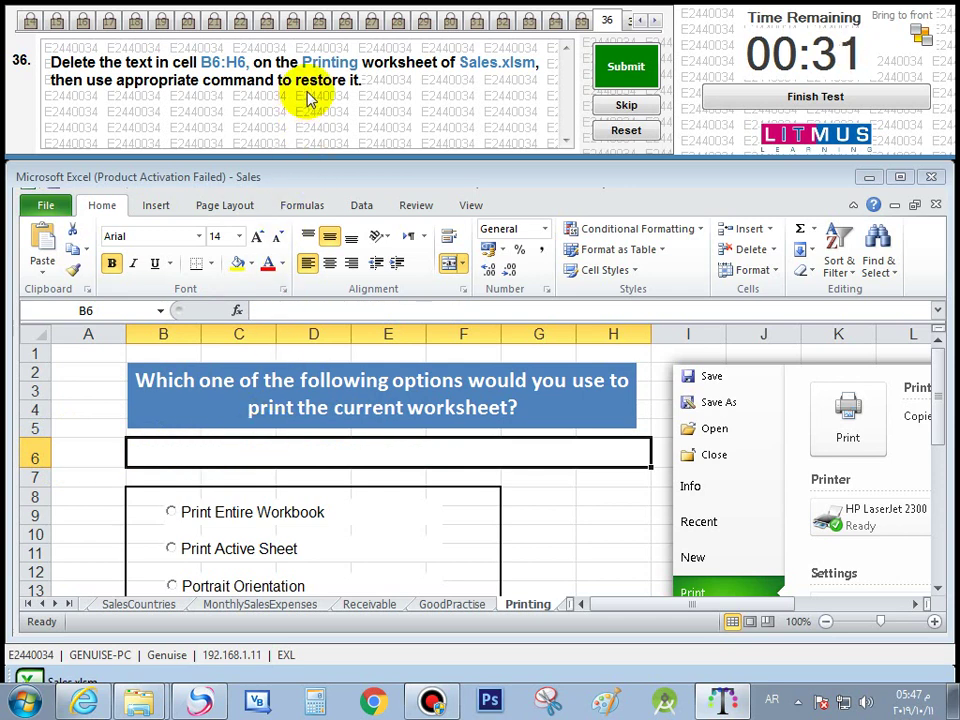
{"action": "key", "text": "ctrl+z"}
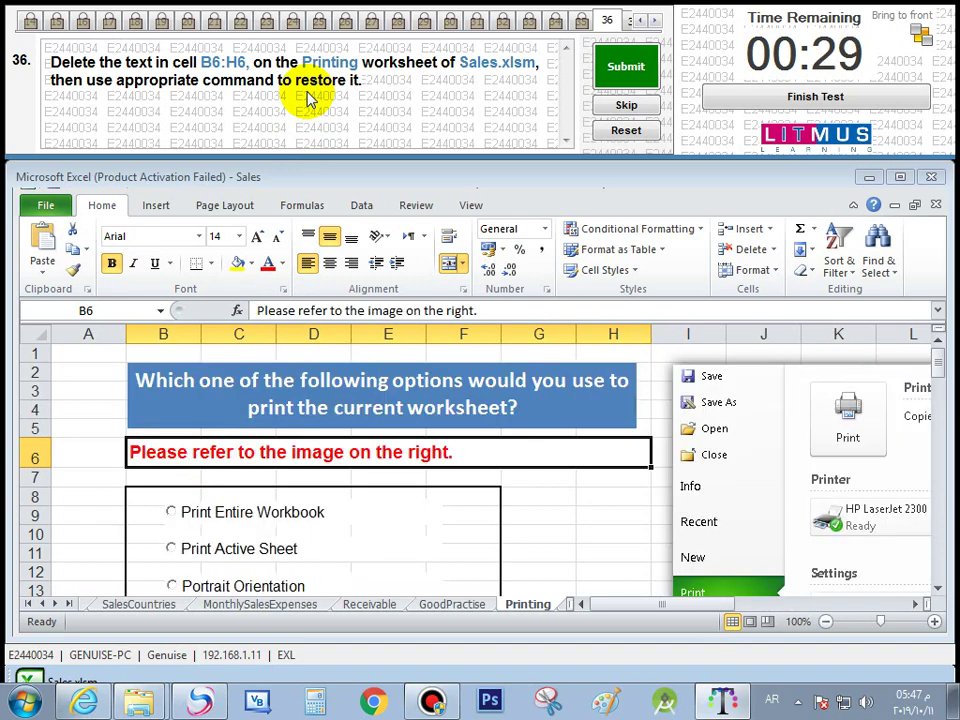
Submit the answer to question 36
{"action": "left_click", "coordinate": [626, 66]}
{"action": "left_click", "coordinate": [557, 413]}
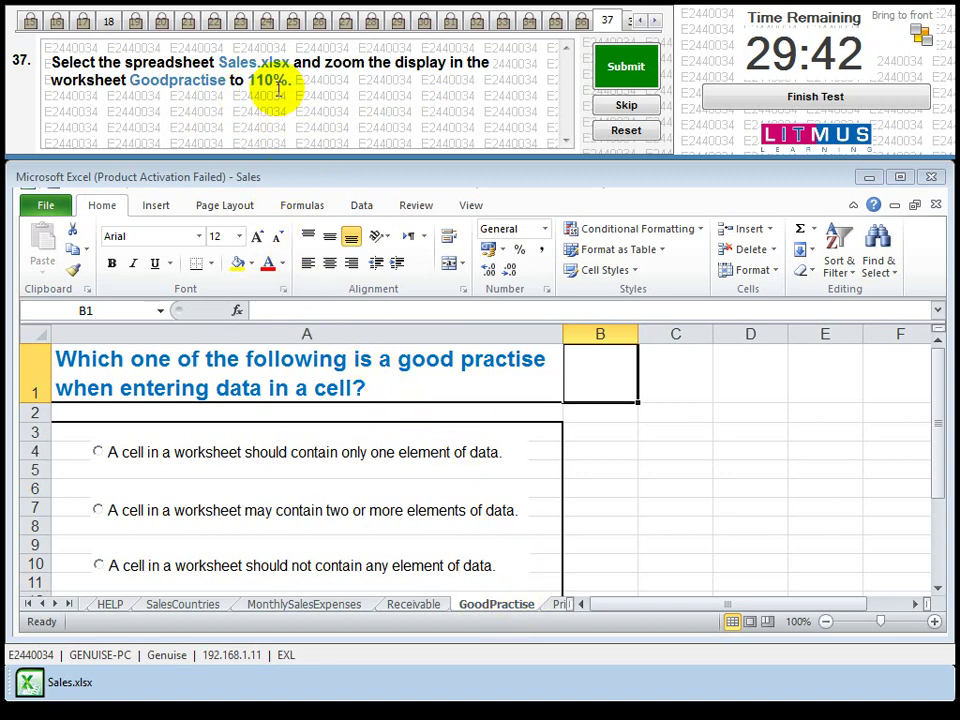
Set a custom zoom of 110% for the GoodPractise worksheet and submit the answer to question 37
{"action": "left_click", "coordinate": [470, 205]}
{"action": "left_click", "coordinate": [410, 248]}
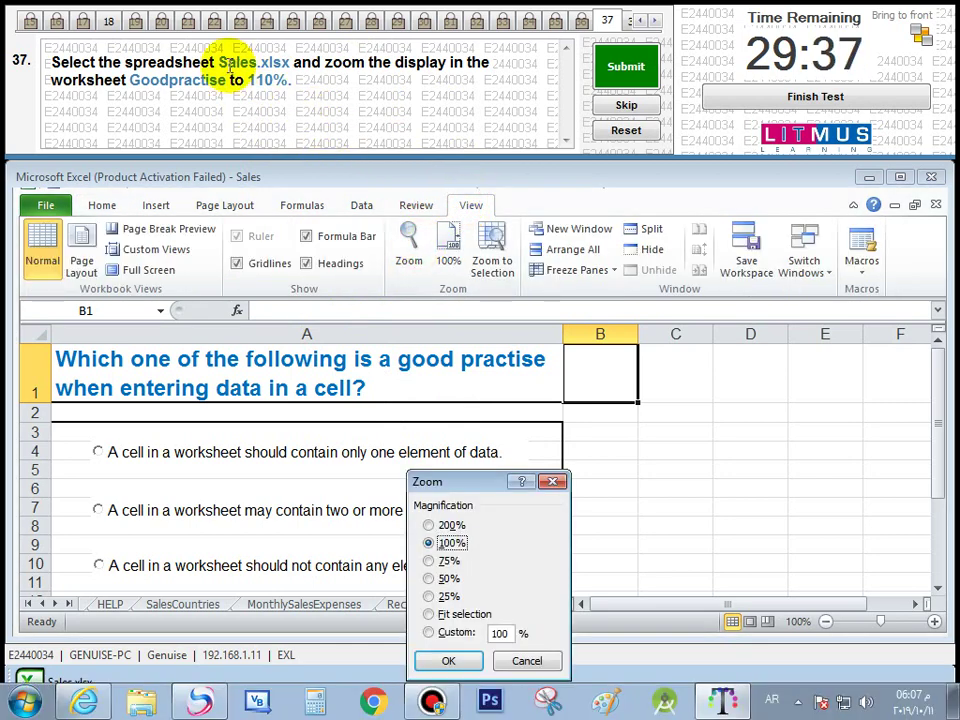
{"action": "double_click", "coordinate": [500, 633]}
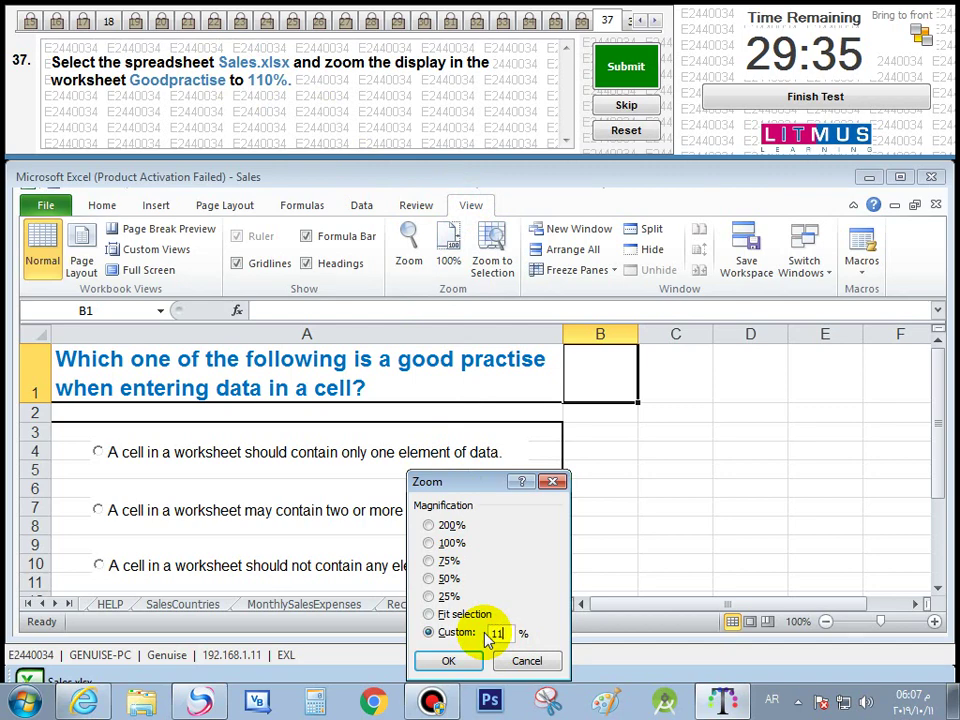
{"action": "type", "text": "110"}
{"action": "left_click", "coordinate": [449, 660]}
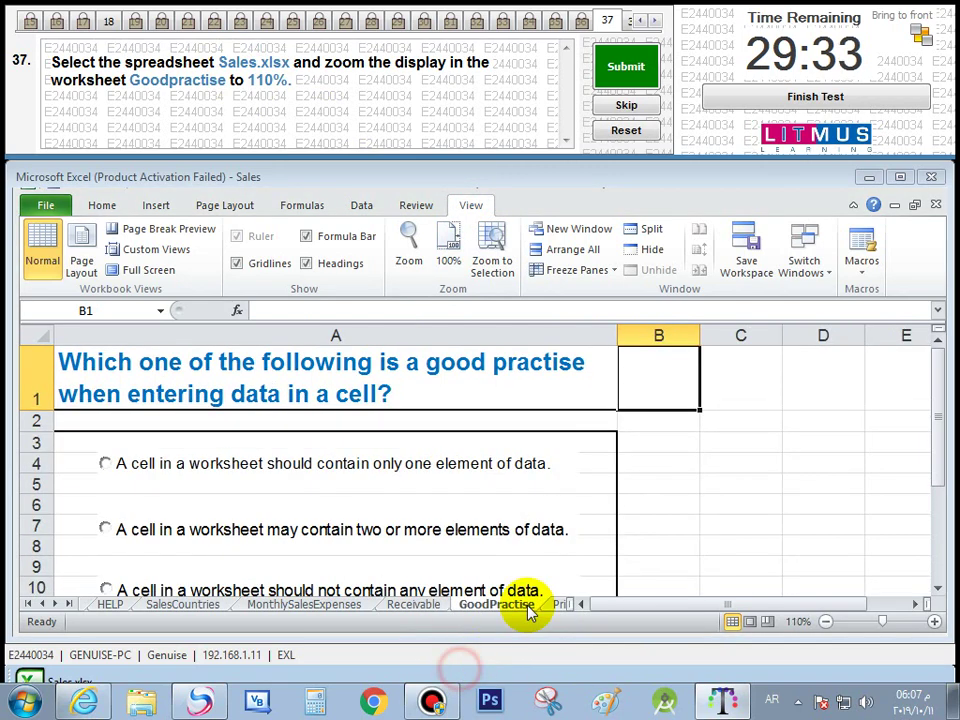
{"action": "left_click", "coordinate": [641, 74]}
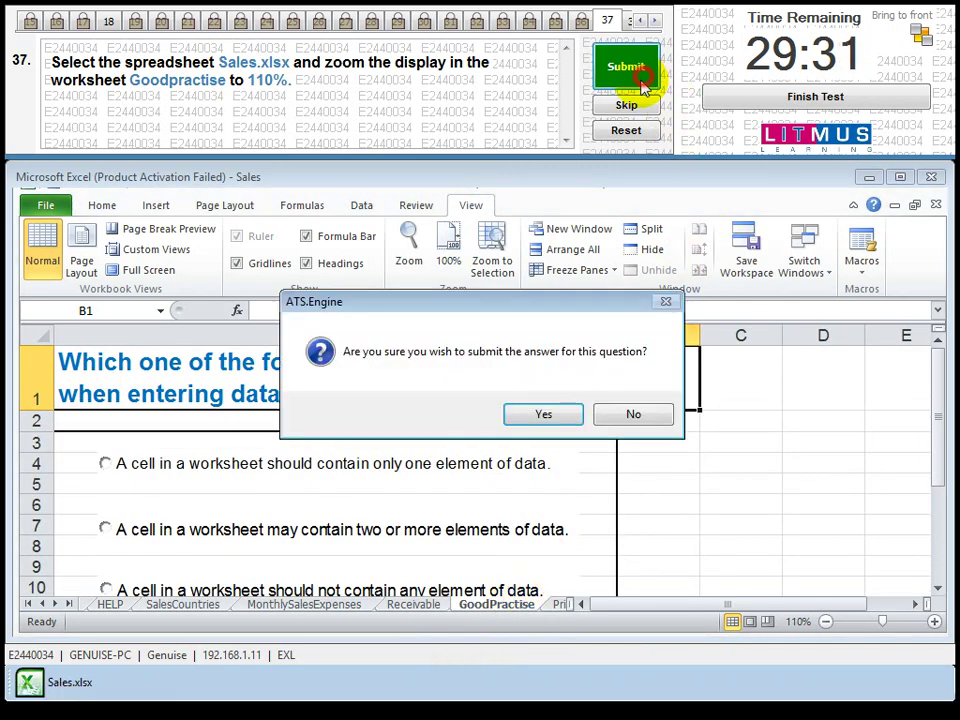
{"action": "left_click", "coordinate": [558, 416]}
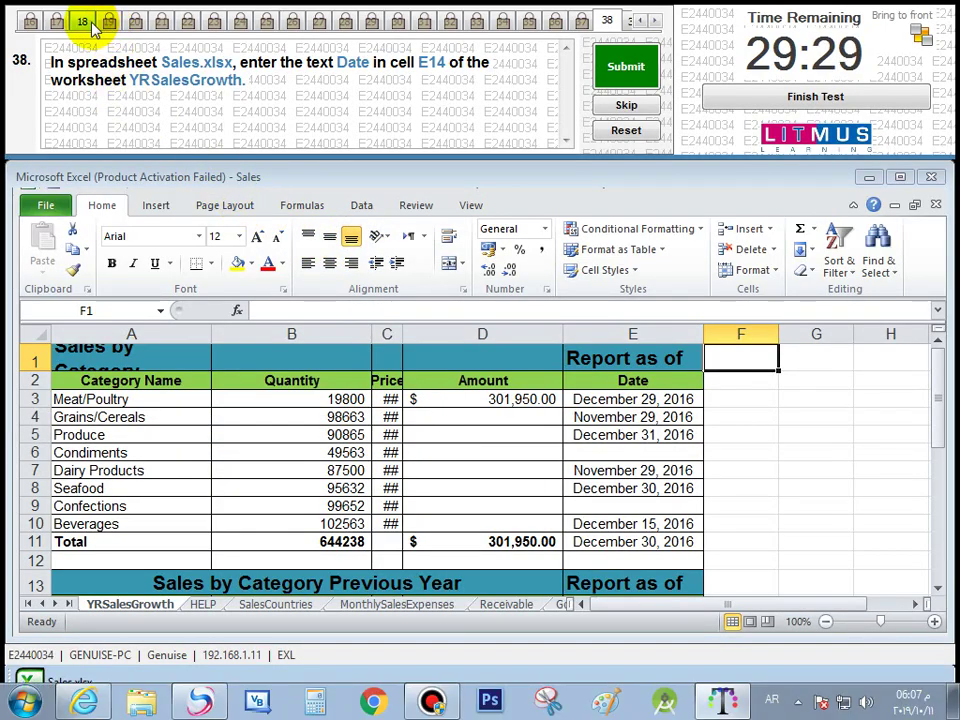
Return to question 18 and insert the ROUND function in cell B27 of the YRSalesGrowth worksheet
{"action": "left_click", "coordinate": [86, 22]}
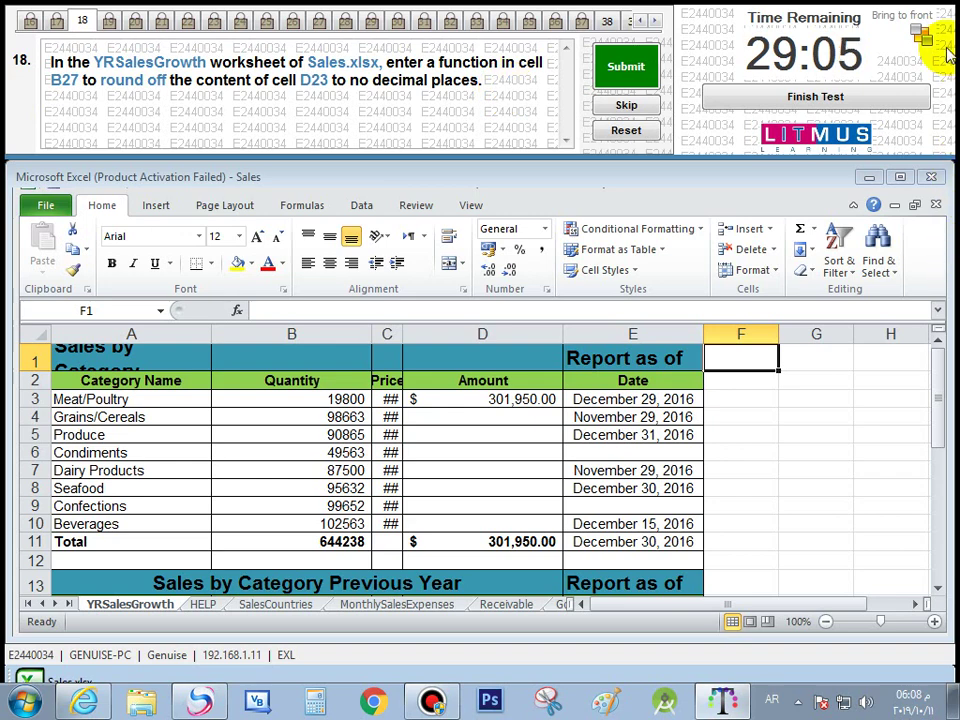
{"action": "left_click_drag", "start_coordinate": [940, 408], "coordinate": [911, 489]}
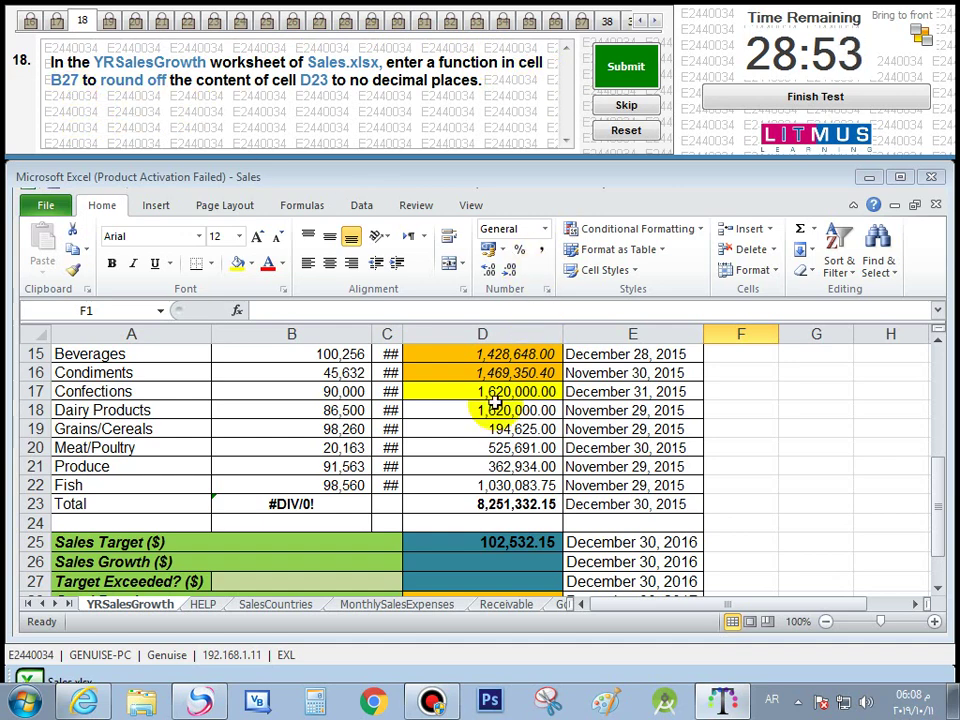
{"action": "left_click", "coordinate": [246, 581]}
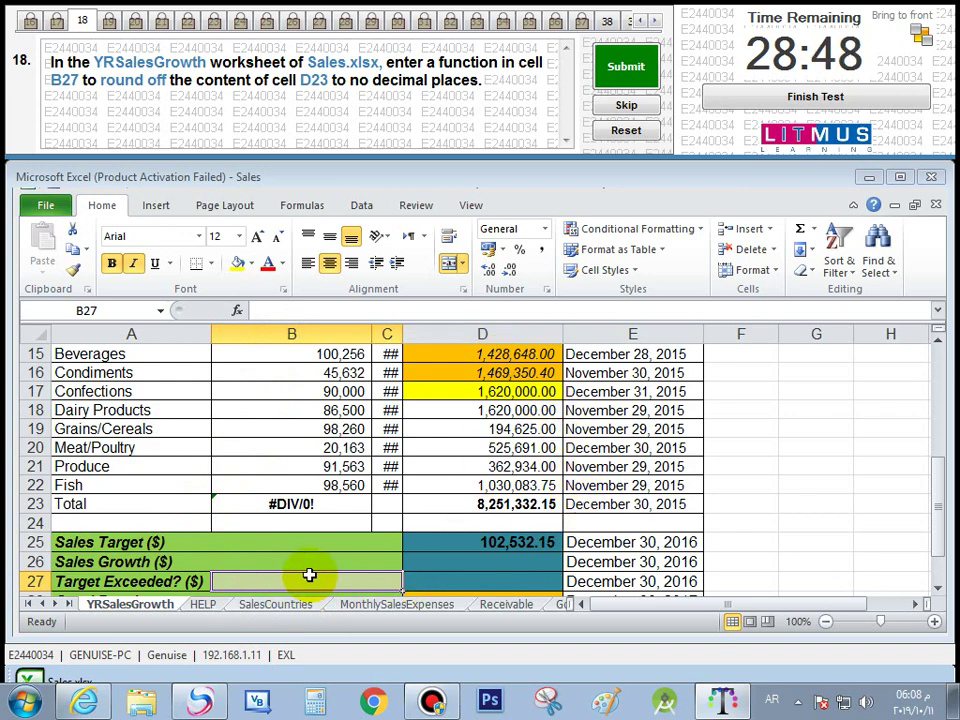
{"action": "left_click", "coordinate": [240, 310]}
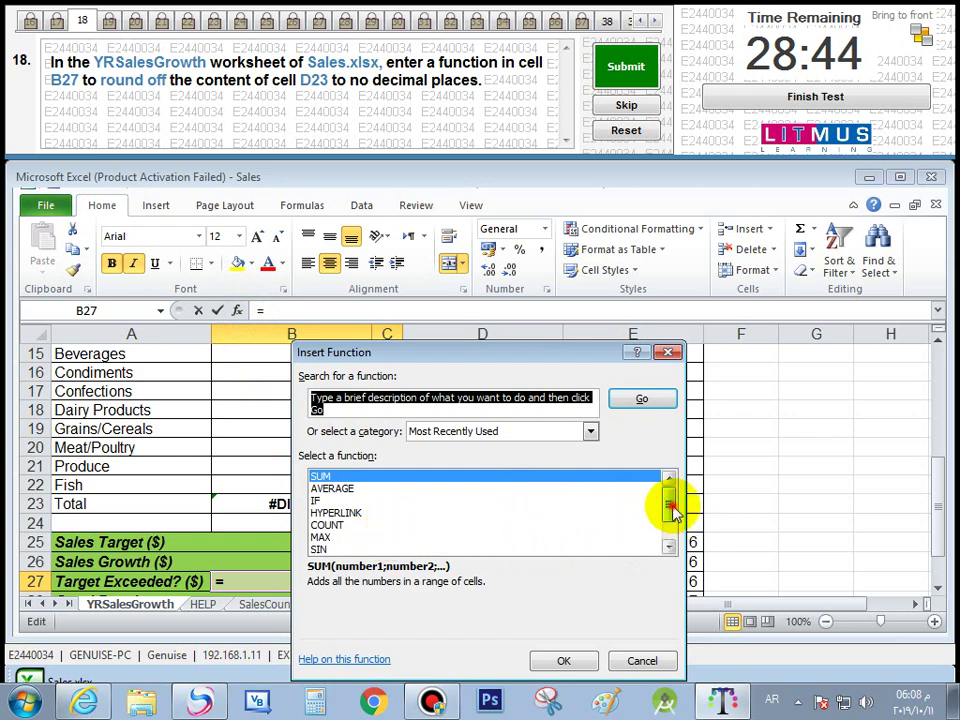
{"action": "left_click_drag", "start_coordinate": [672, 512], "coordinate": [671, 521]}
{"action": "left_click", "coordinate": [590, 431]}
{"action": "left_click", "coordinate": [546, 462]}
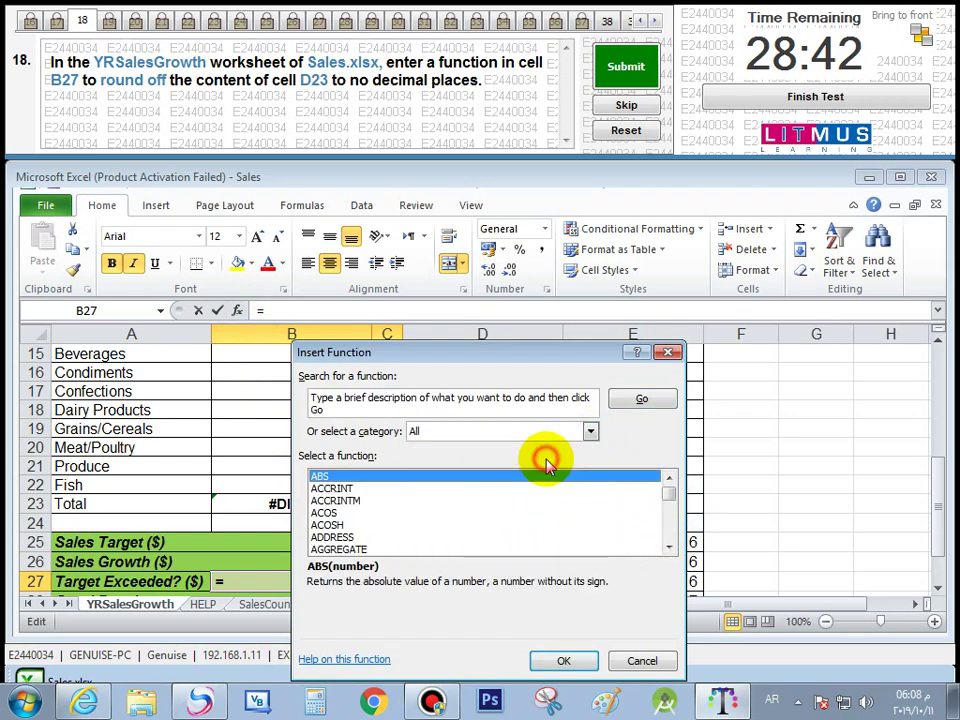
{"action": "left_click_drag", "start_coordinate": [671, 494], "coordinate": [670, 557]}
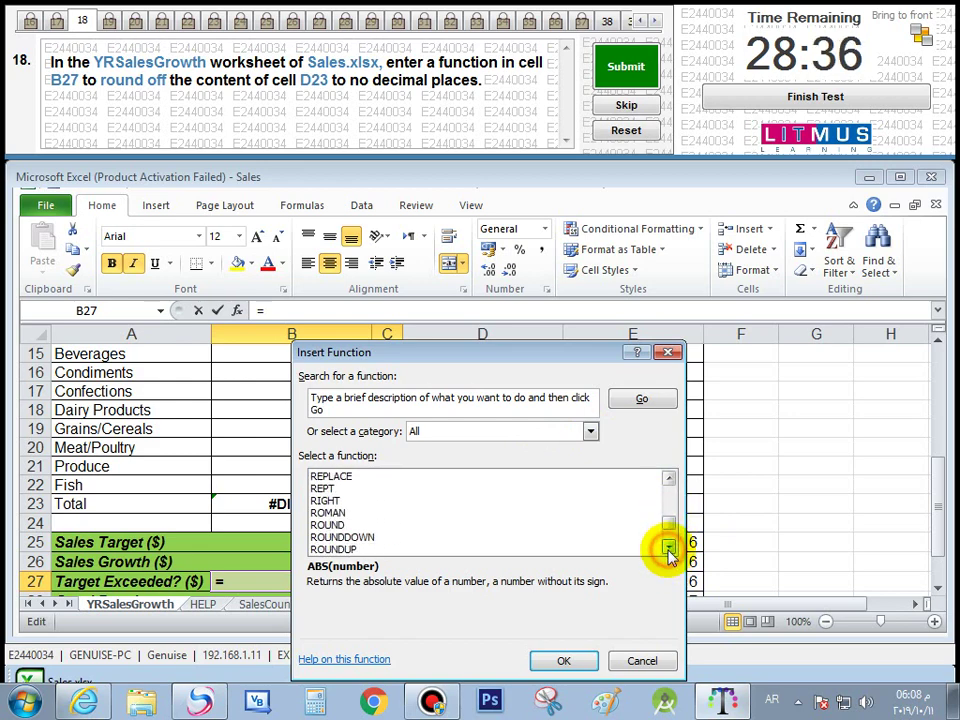
{"action": "left_click", "coordinate": [345, 524]}
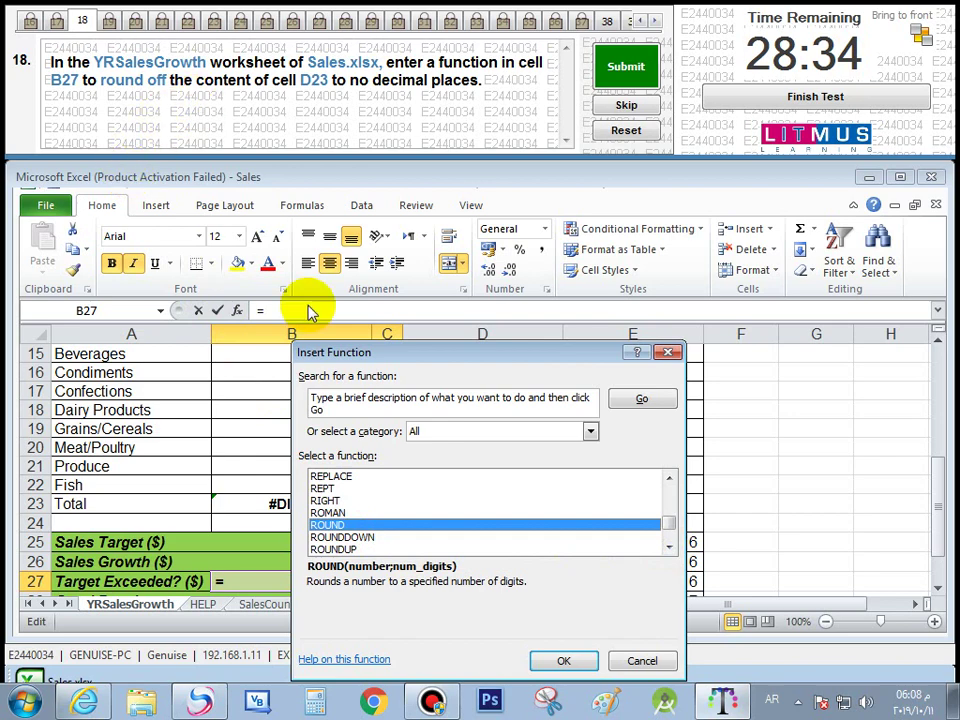
{"action": "left_click", "coordinate": [563, 662]}
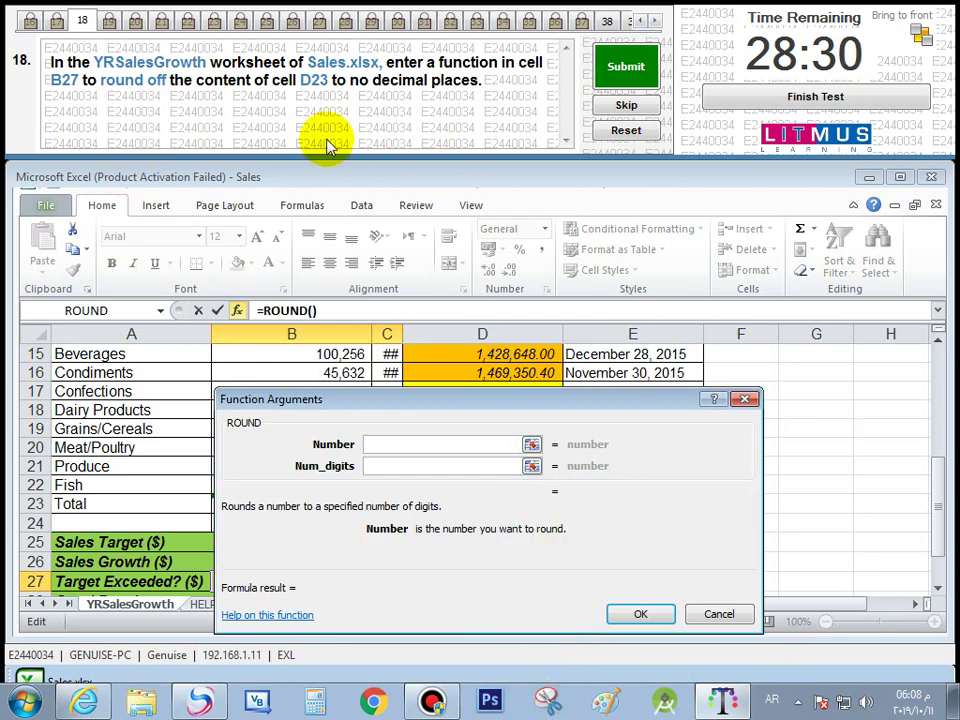
Round D23 to 0 digits with the ROUND function and submit the answer to question 18
{"action": "left_click", "coordinate": [456, 464]}
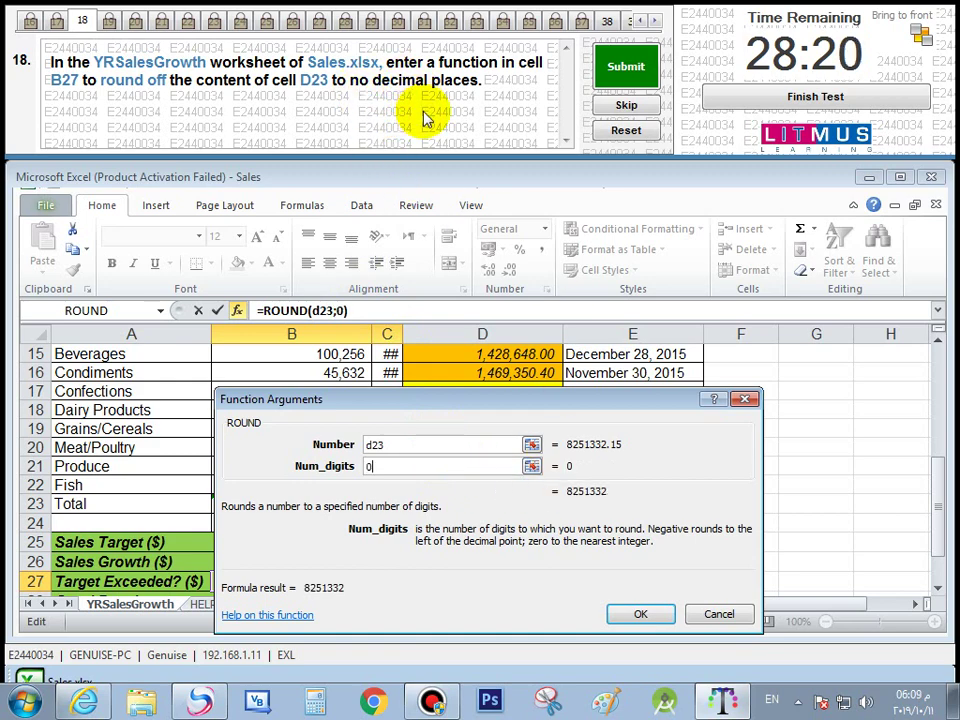
{"action": "left_click", "coordinate": [643, 614]}
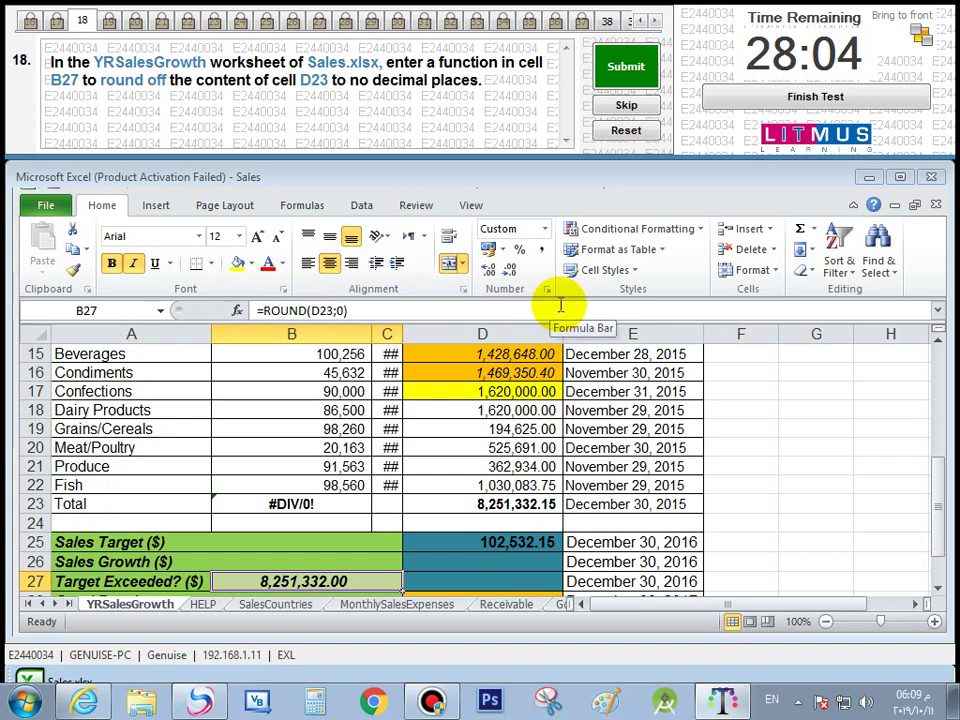
{"action": "left_click", "coordinate": [630, 67]}
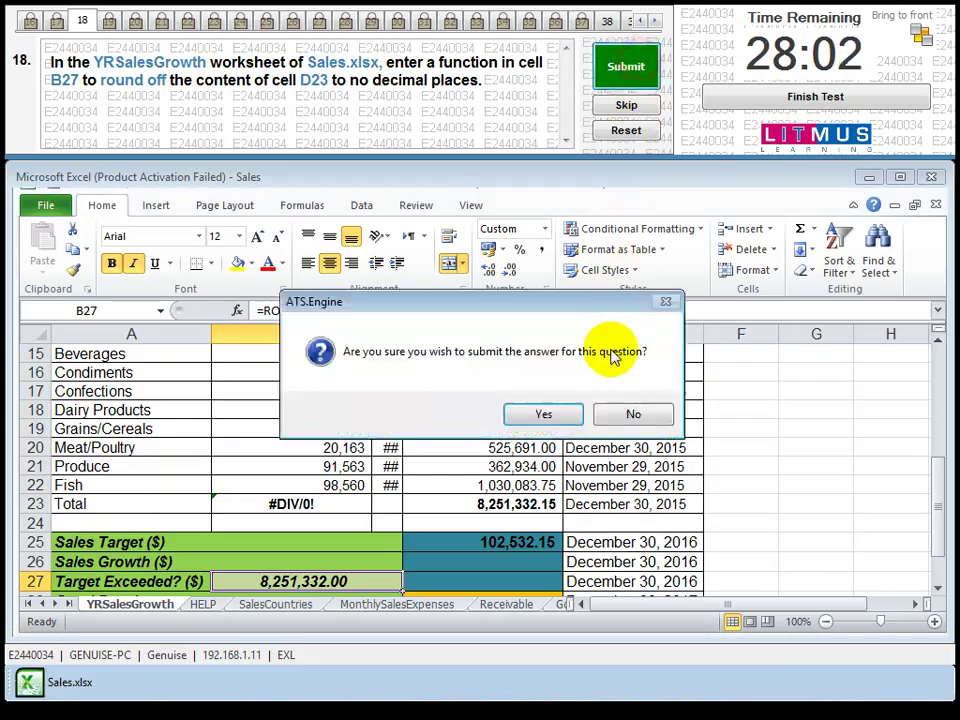
{"action": "left_click", "coordinate": [548, 414]}
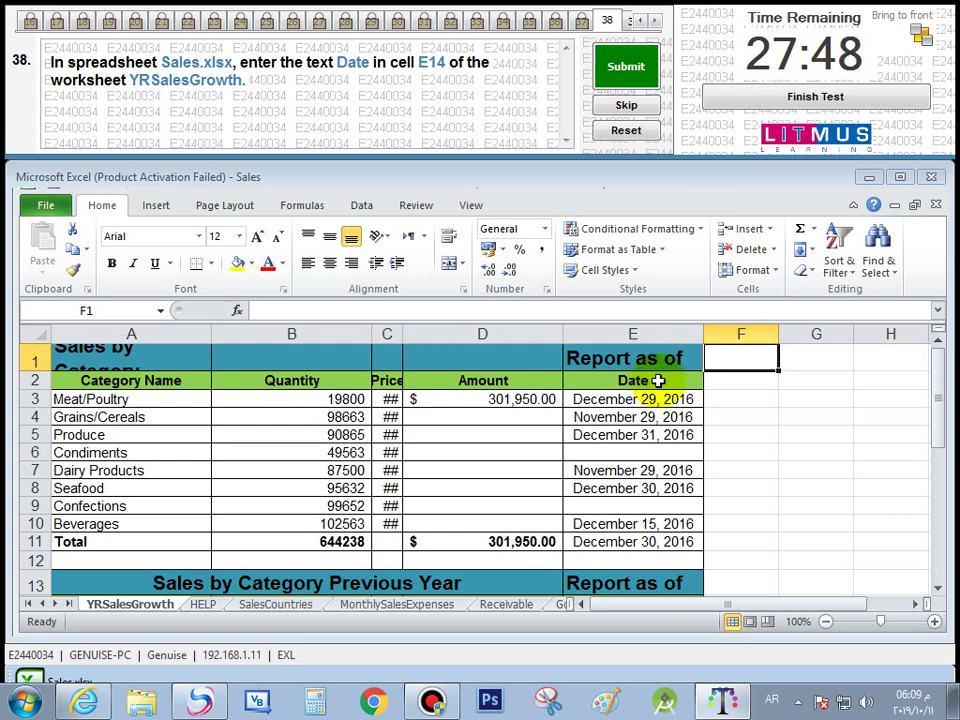
Enter the text Date in cell E14 of the YRSalesGrowth worksheet and submit the answer to question 38
{"action": "left_click", "coordinate": [940, 590]}
{"action": "left_click", "coordinate": [940, 590]}
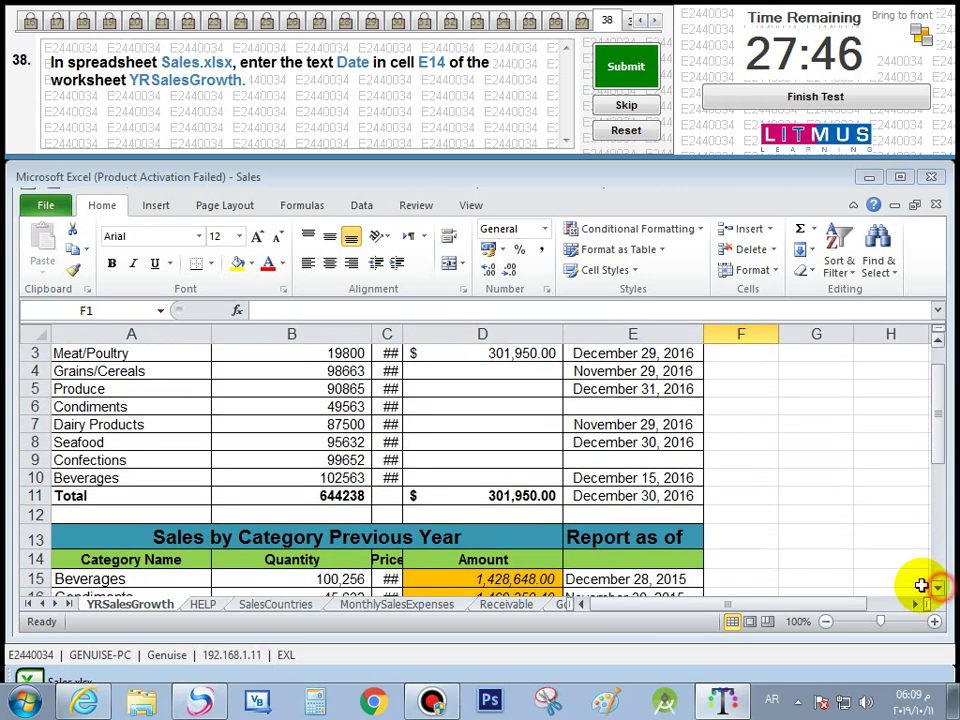
{"action": "left_click", "coordinate": [604, 562]}
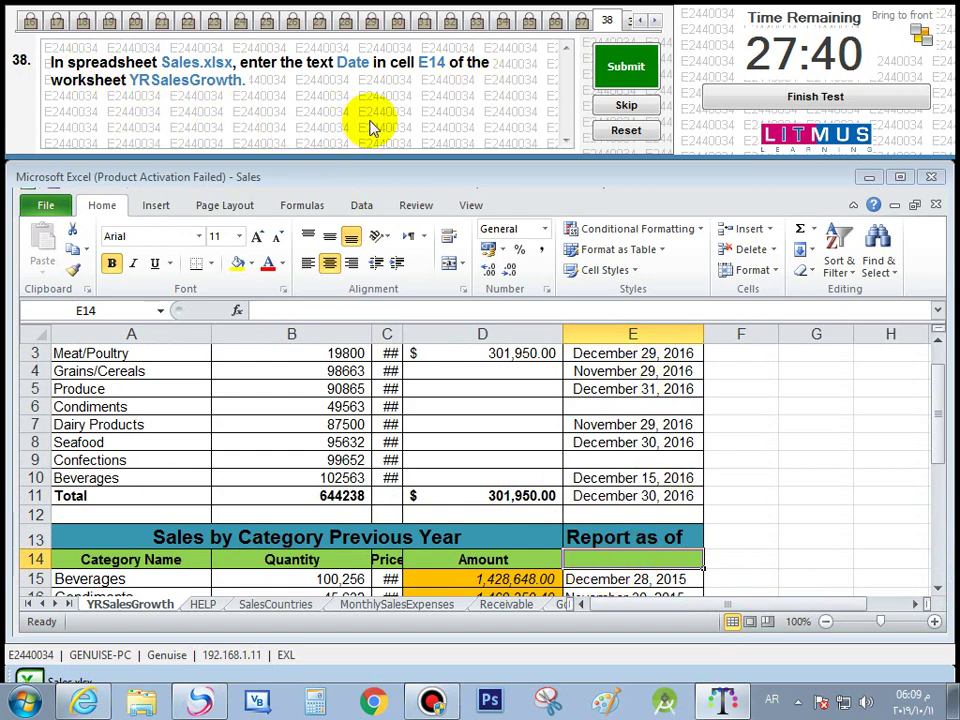
{"action": "type", "text": "ي"}
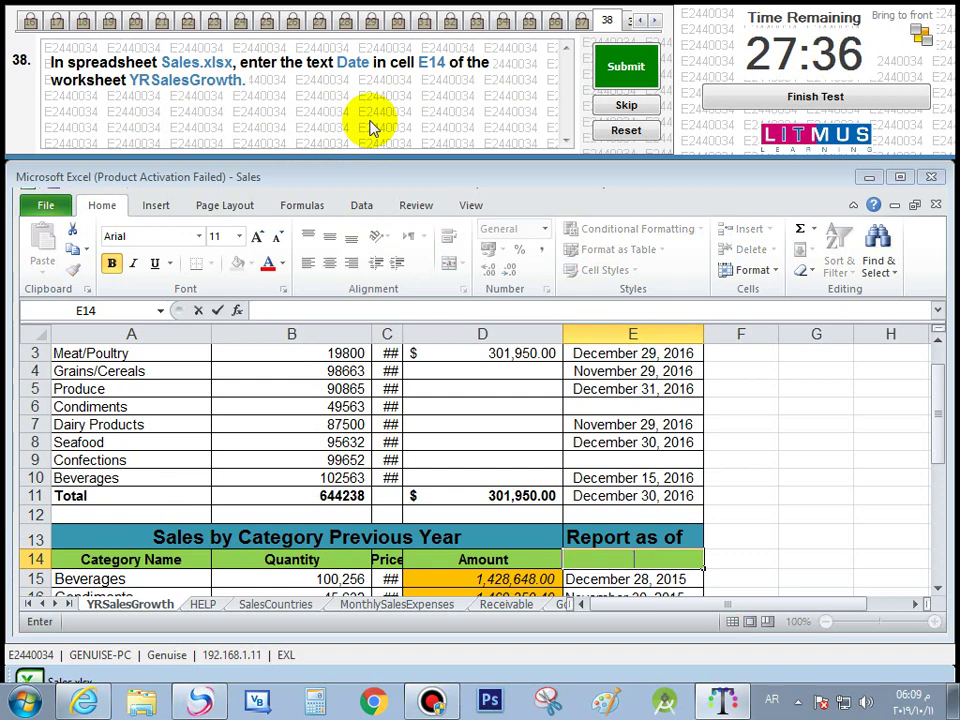
{"action": "type", "text": "D"}
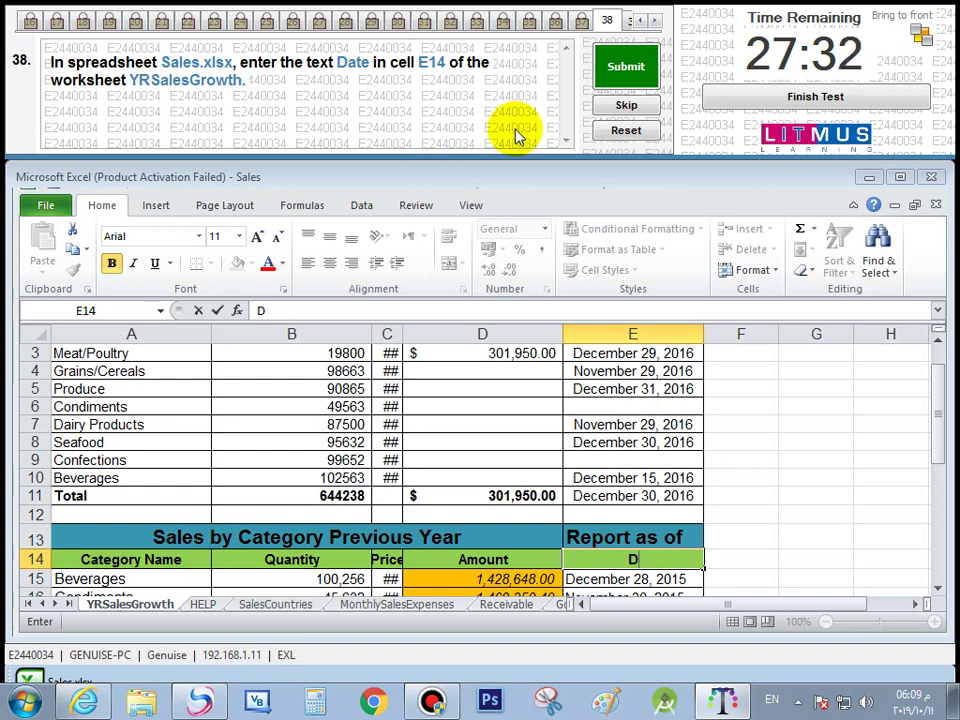
{"action": "type", "text": "TEe"}
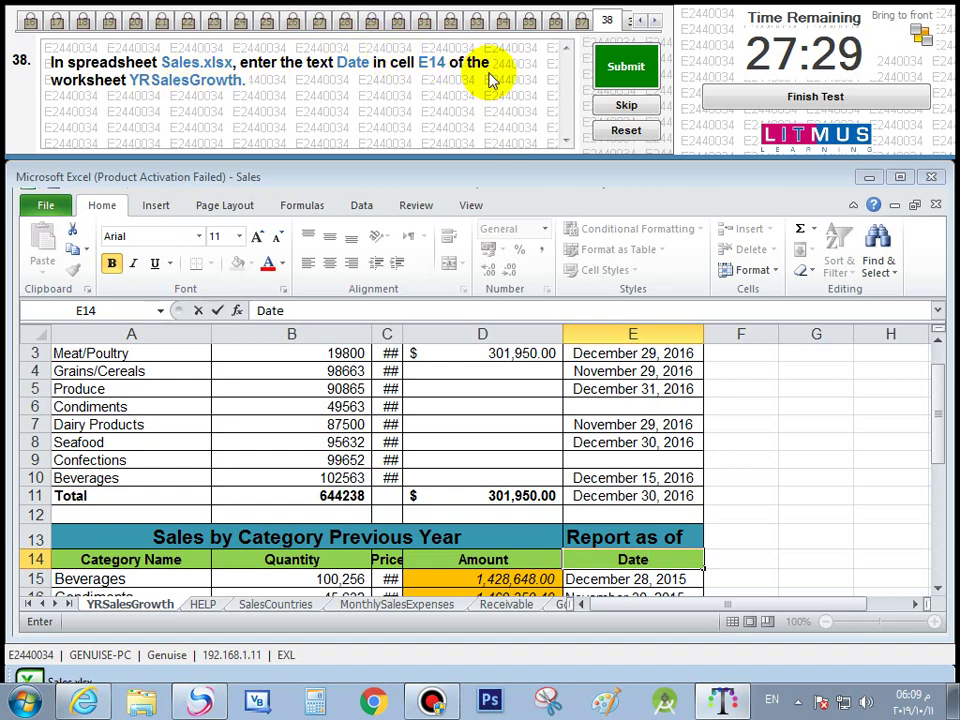
{"action": "key", "text": "Return"}
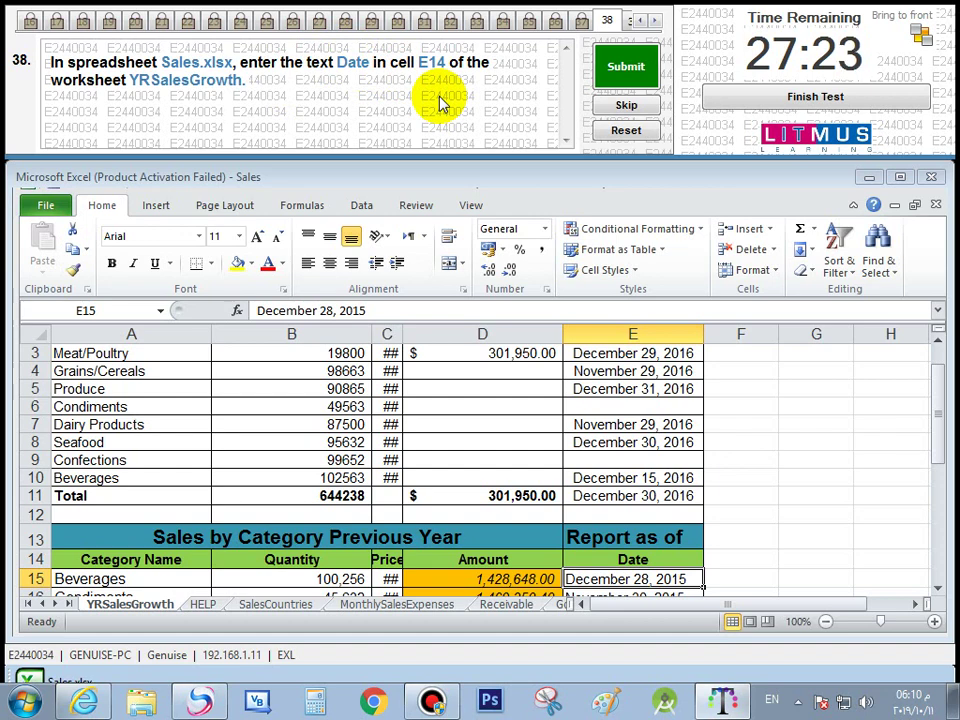
{"action": "left_click", "coordinate": [626, 66]}
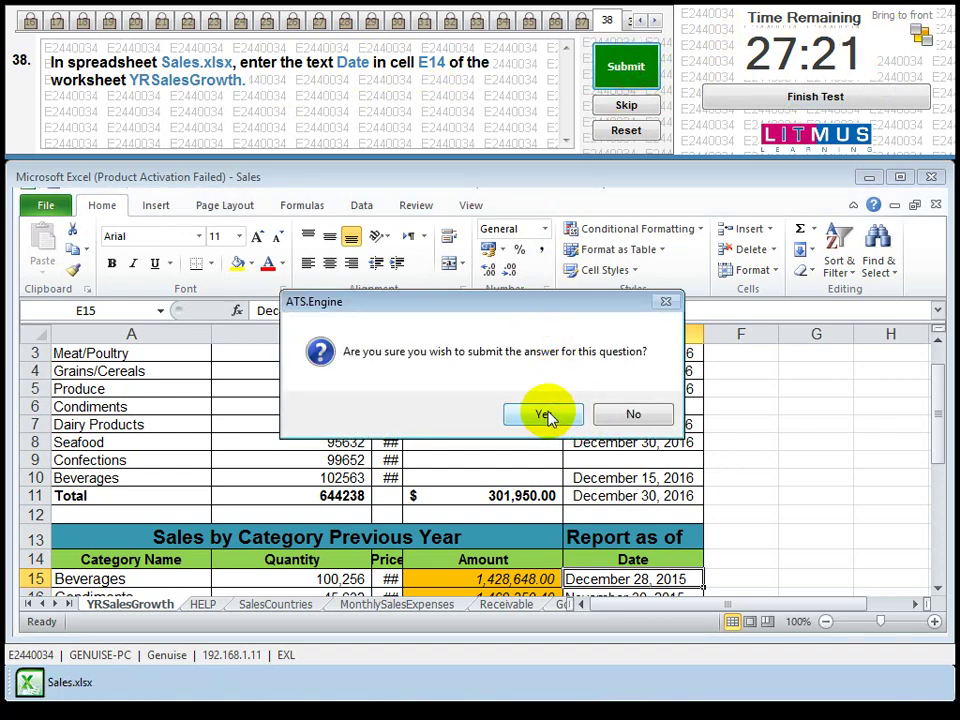
{"action": "left_click", "coordinate": [545, 415]}
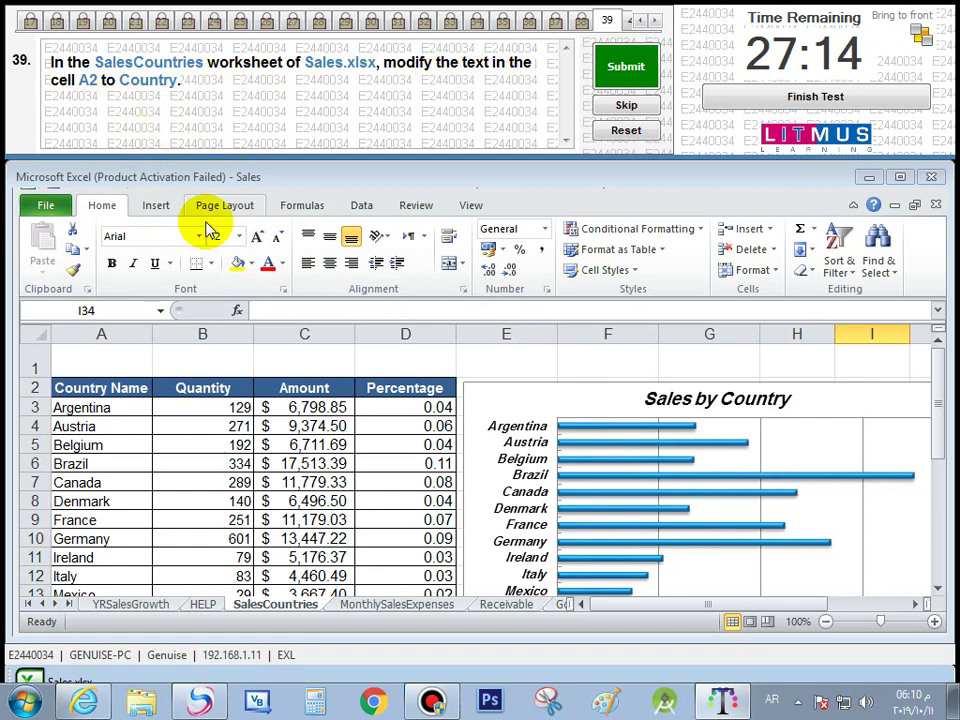
Shorten the header in cell A2 of the SalesCountries worksheet to Country and submit the answer to question 39
{"action": "left_click", "coordinate": [128, 389]}
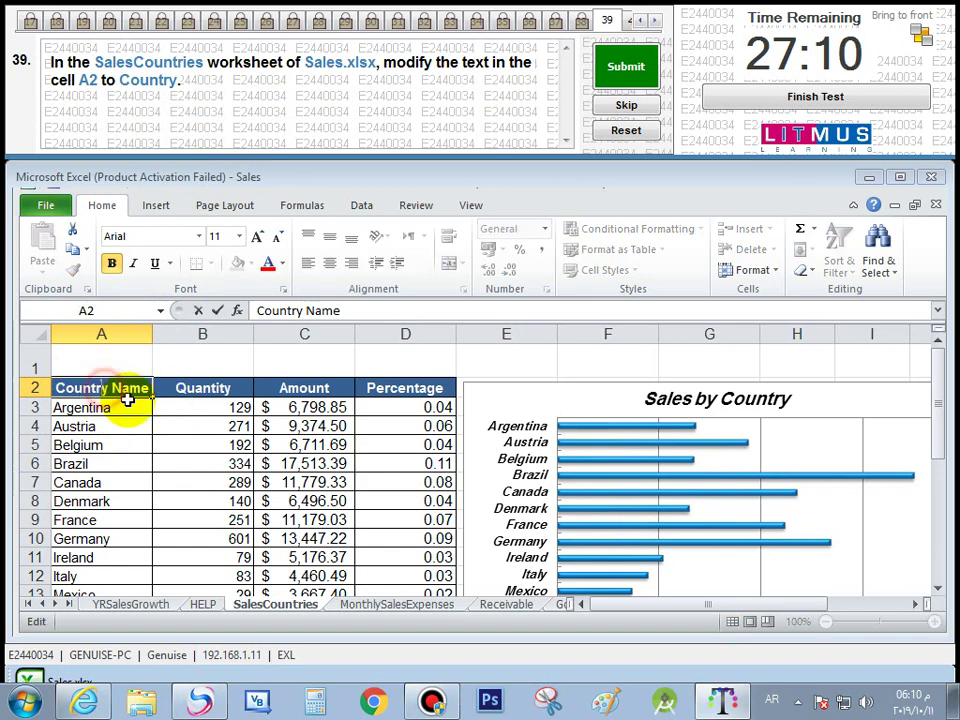
{"action": "double_click", "coordinate": [107, 388]}
{"action": "left_click_drag", "start_coordinate": [107, 388], "coordinate": [151, 390]}
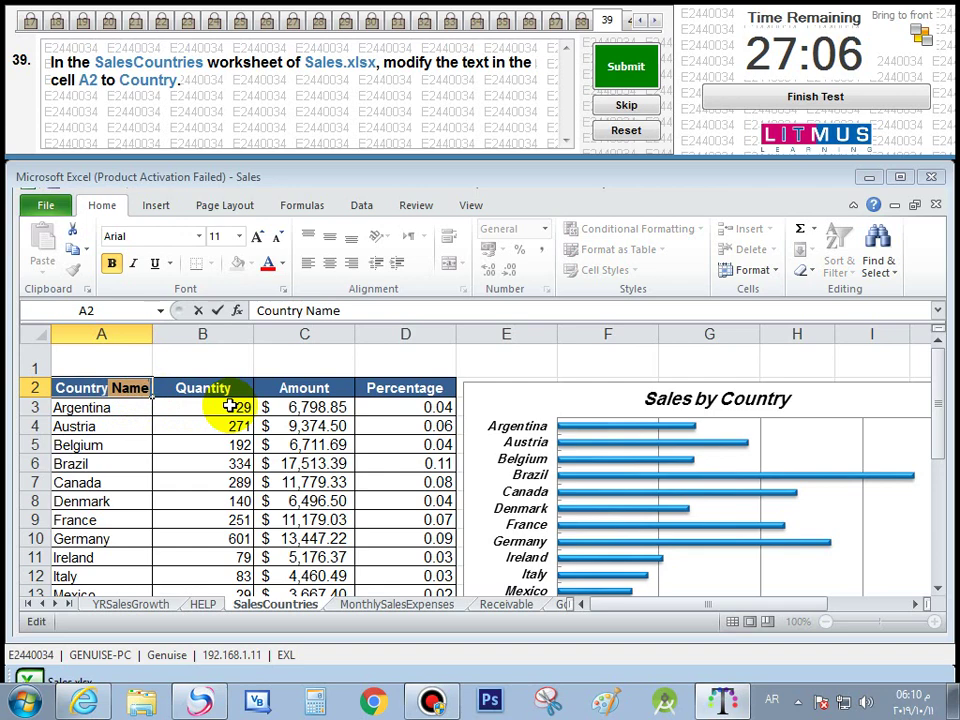
{"action": "key", "text": "BackSpace"}
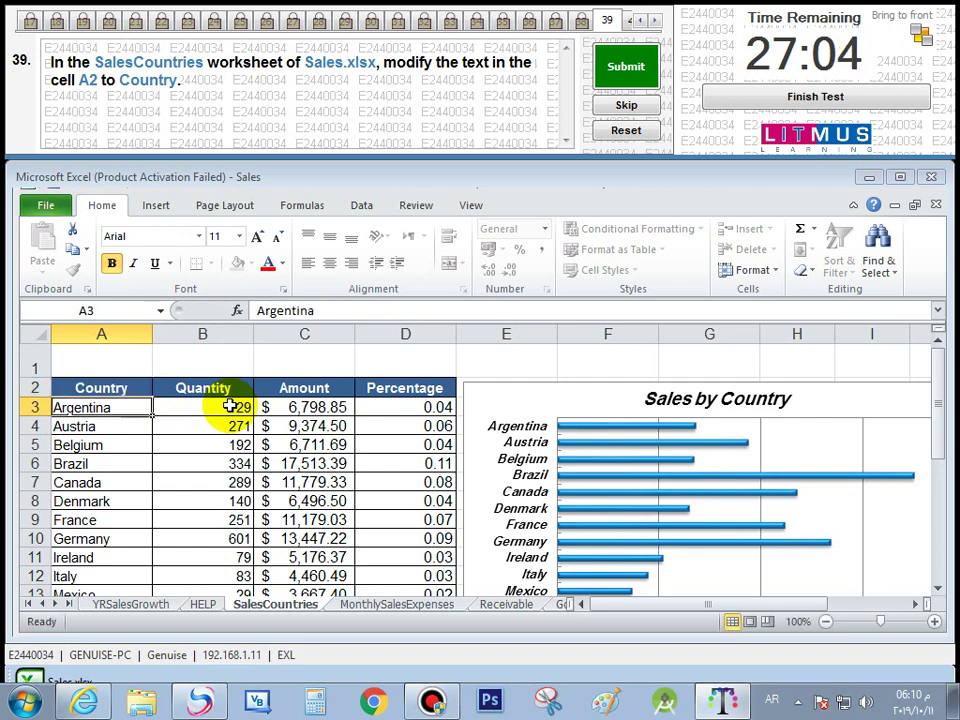
{"action": "key", "text": "Return"}
{"action": "left_click", "coordinate": [145, 392]}
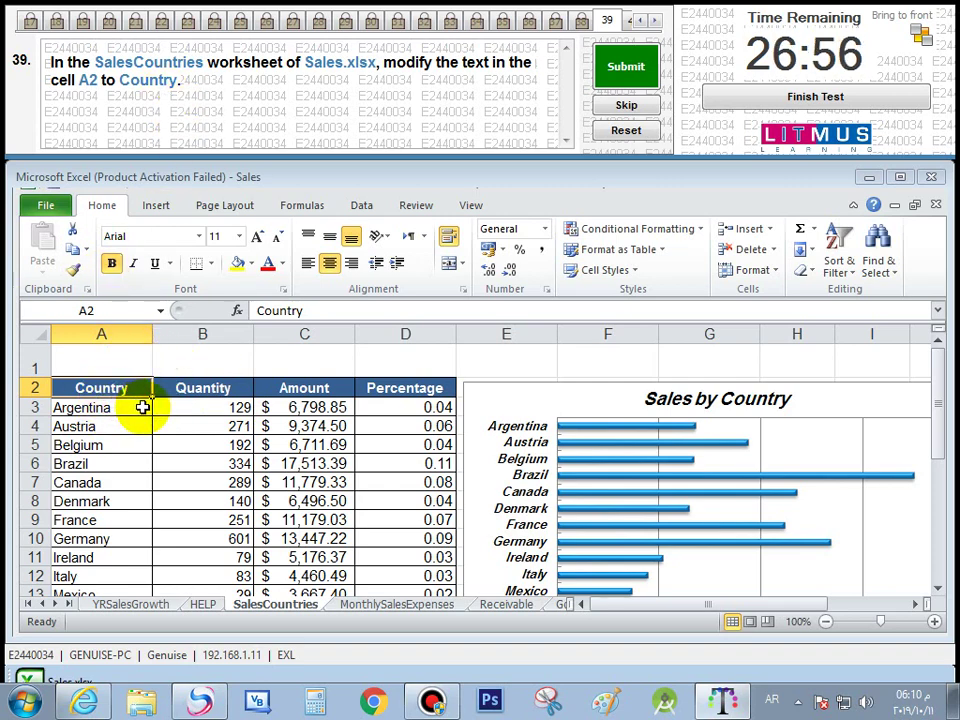
{"action": "left_click", "coordinate": [632, 80]}
{"action": "left_click", "coordinate": [542, 410]}
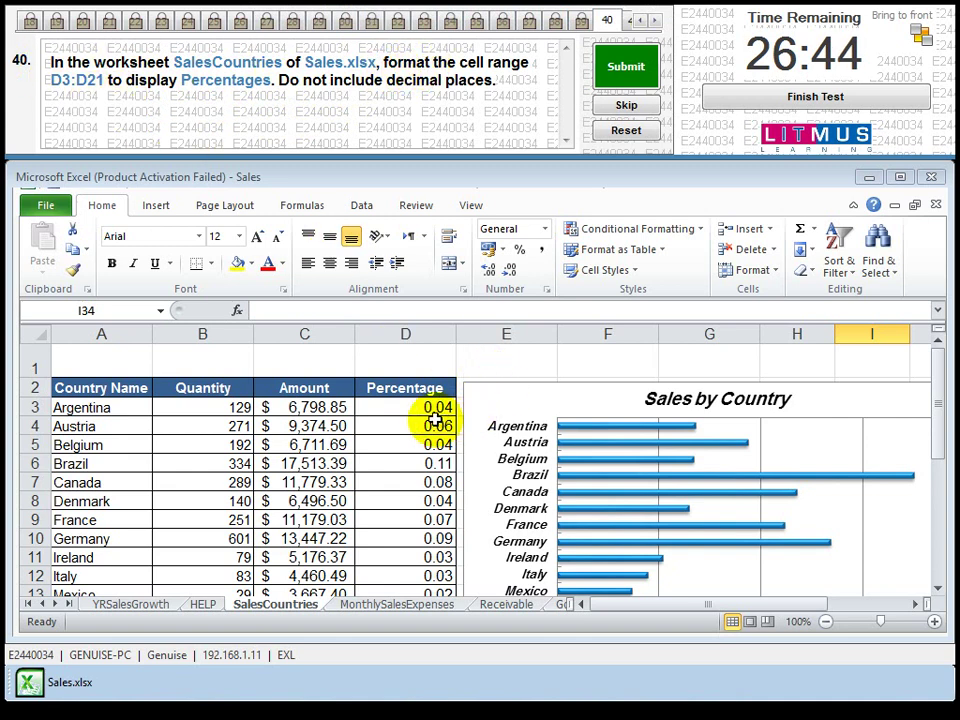
Format the range D3:D21 of the SalesCountries worksheet as Percentage with 0 decimal places
{"action": "left_click_drag", "start_coordinate": [433, 407], "coordinate": [424, 553]}
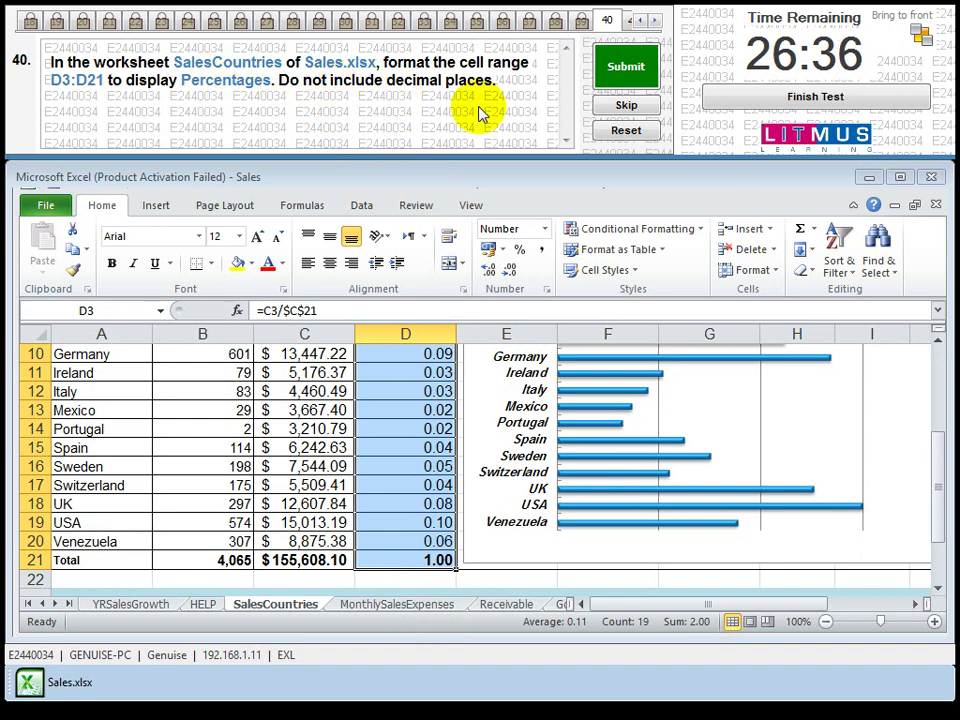
{"action": "right_click", "coordinate": [405, 402]}
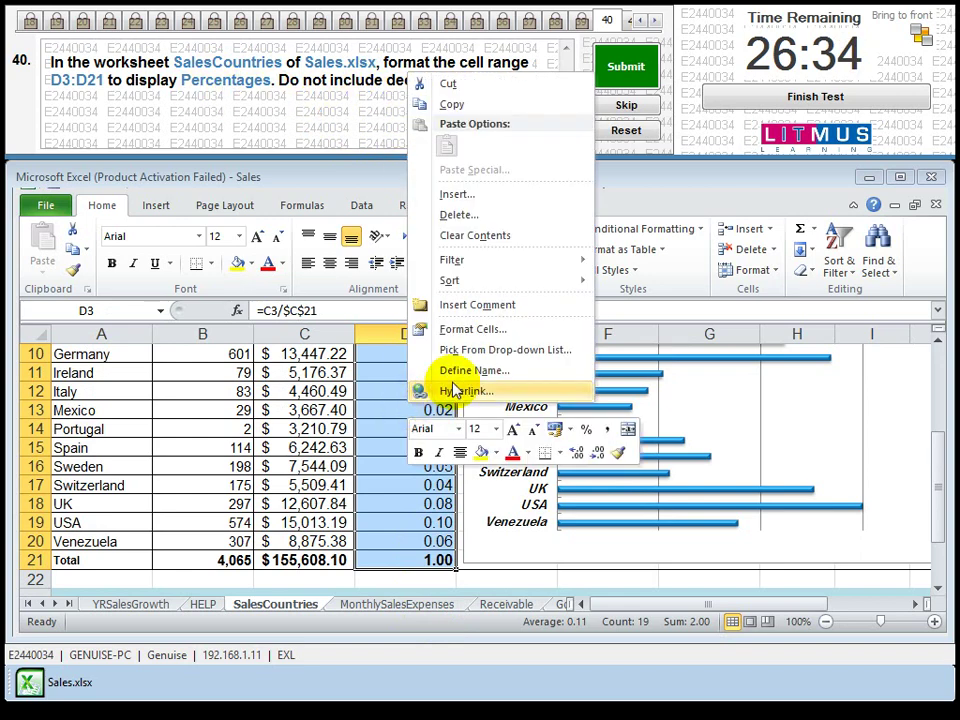
{"action": "left_click", "coordinate": [490, 328]}
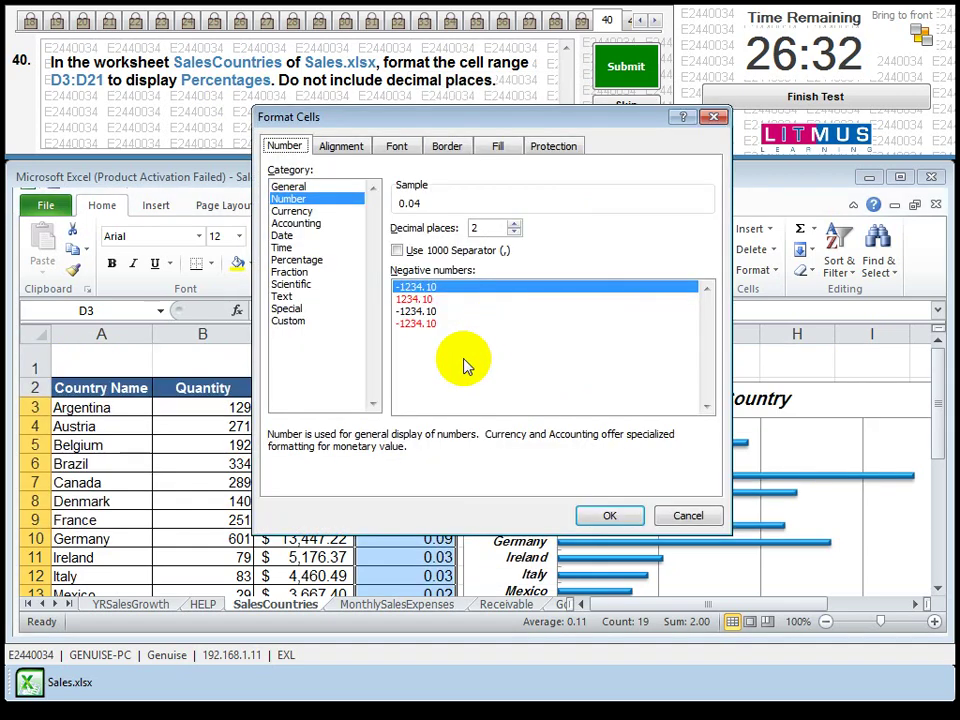
{"action": "left_click", "coordinate": [318, 262]}
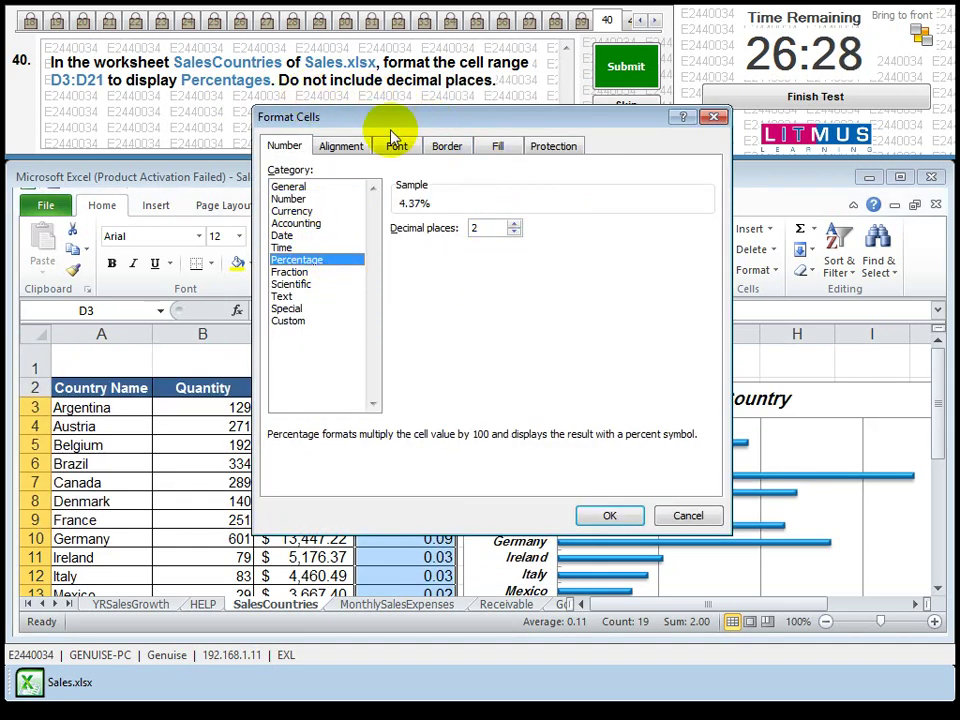
{"action": "left_click", "coordinate": [514, 233]}
{"action": "left_click", "coordinate": [514, 233]}
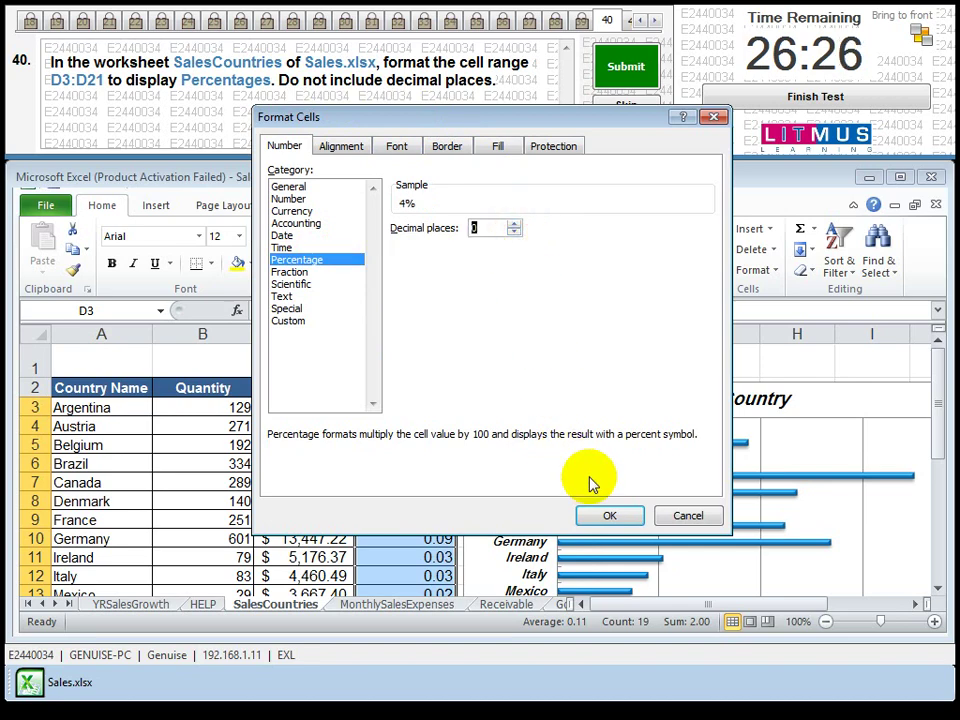
{"action": "left_click", "coordinate": [609, 515]}
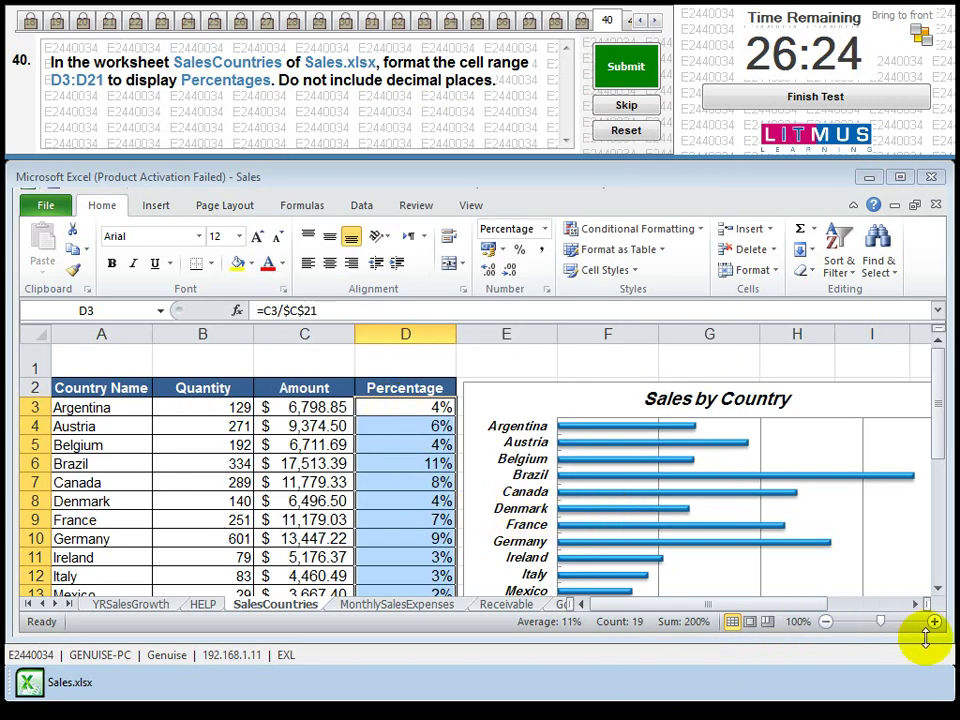
Check the formatted percentages down to the Total row and submit the answer to question 40
{"action": "left_click", "coordinate": [937, 588]}
{"action": "left_click", "coordinate": [935, 590]}
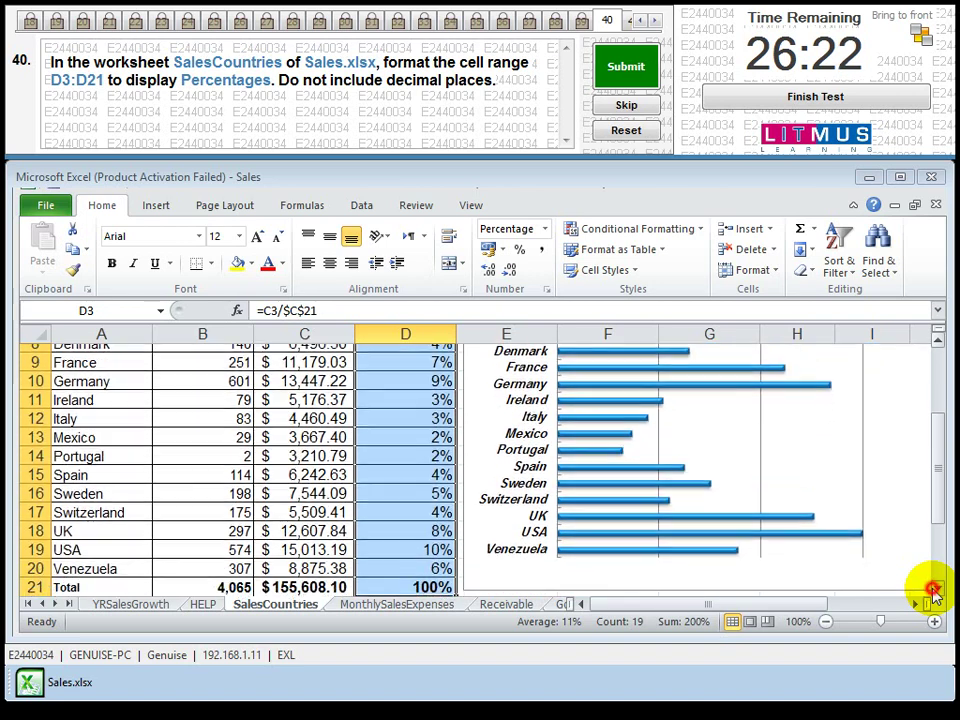
{"action": "left_click", "coordinate": [645, 62]}
{"action": "left_click", "coordinate": [547, 407]}
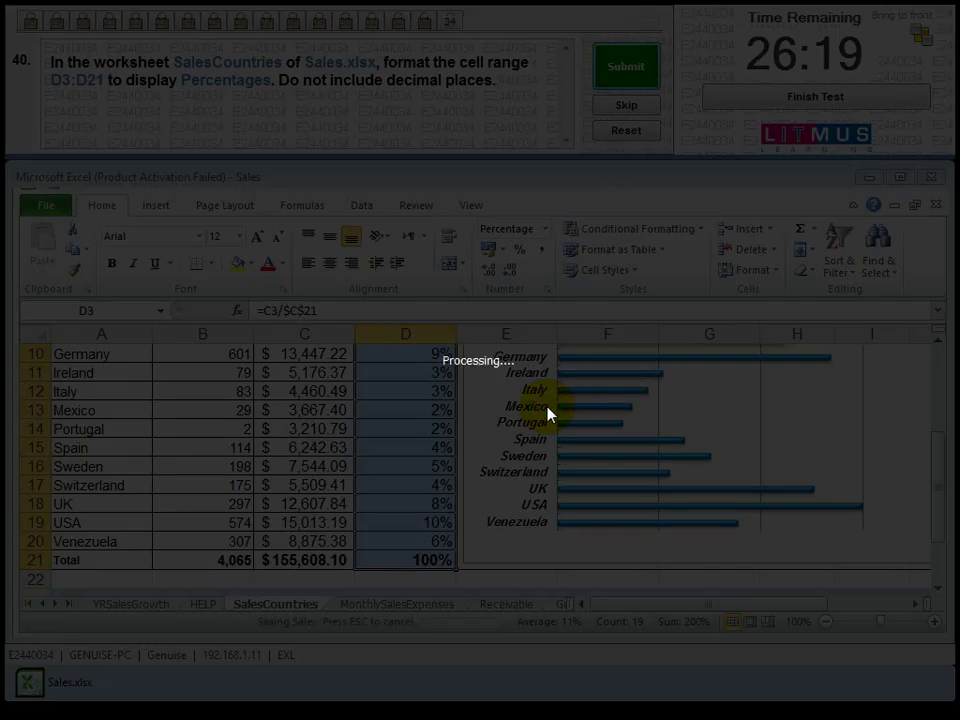
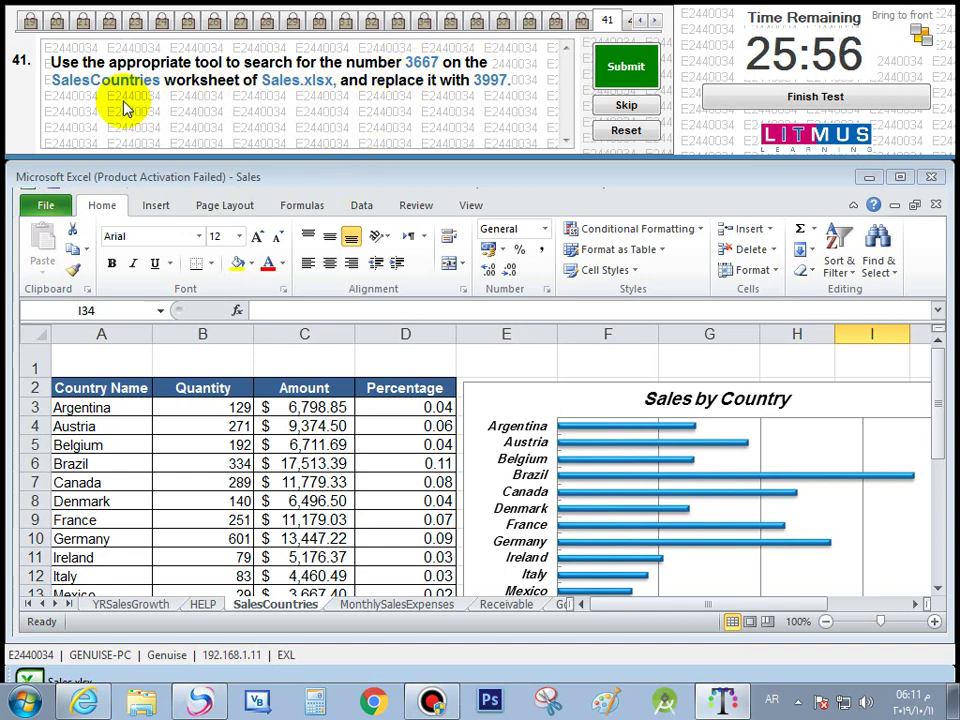
Search the SalesCountries worksheet for all occurrences of 3667
{"action": "left_click", "coordinate": [375, 367]}
{"action": "left_click", "coordinate": [882, 268]}
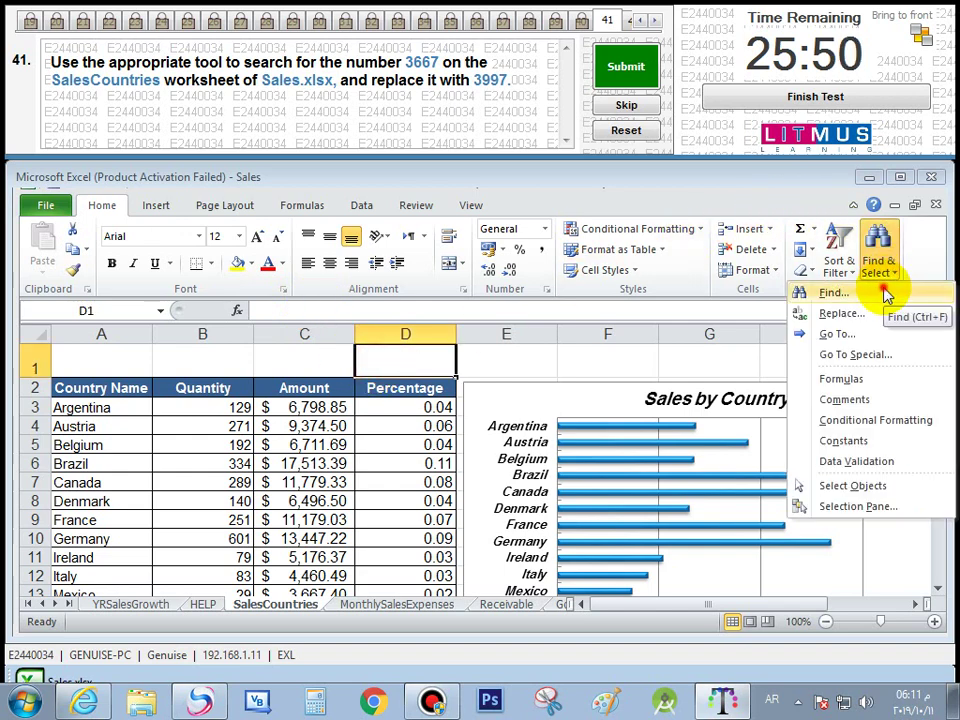
{"action": "left_click", "coordinate": [834, 293]}
{"action": "left_click_drag", "start_coordinate": [500, 517], "coordinate": [476, 253]}
{"action": "left_click", "coordinate": [507, 302]}
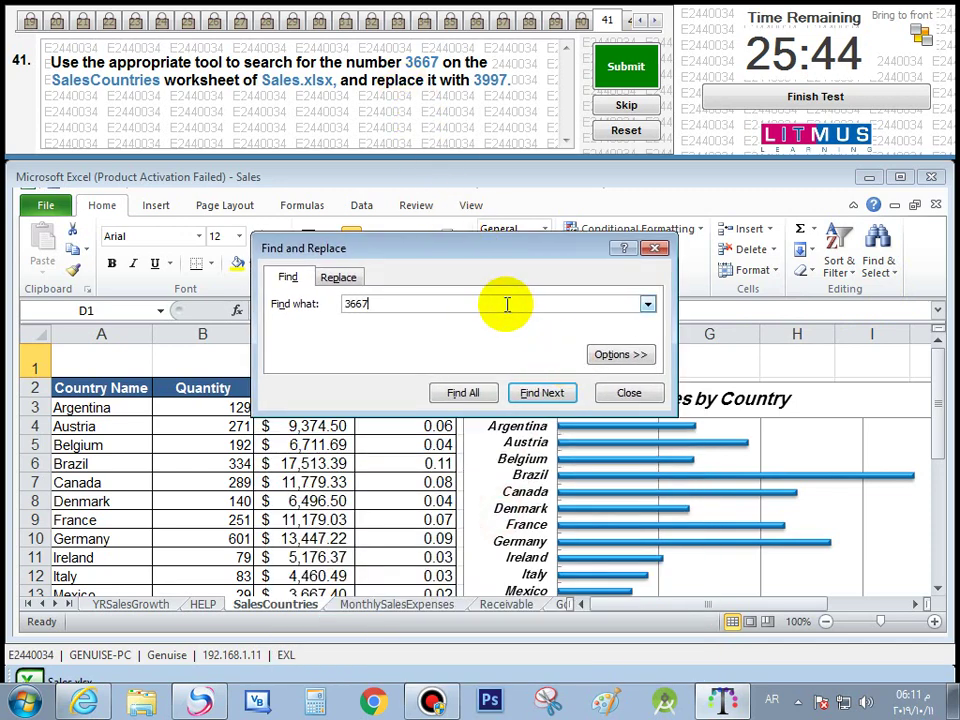
{"action": "left_click", "coordinate": [470, 392]}
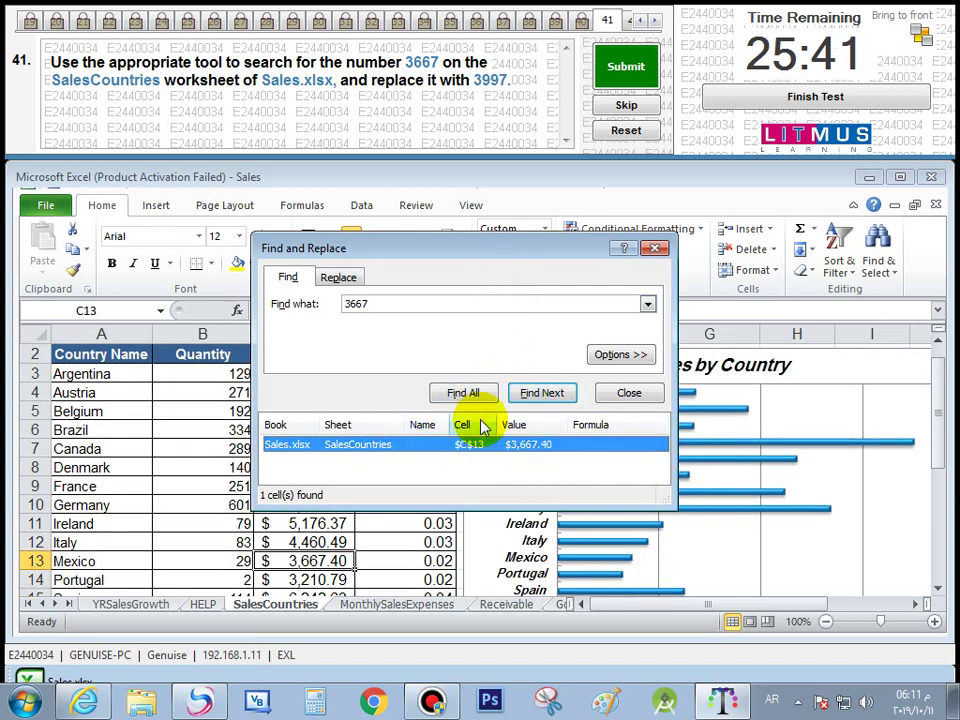
{"action": "left_click", "coordinate": [651, 249]}
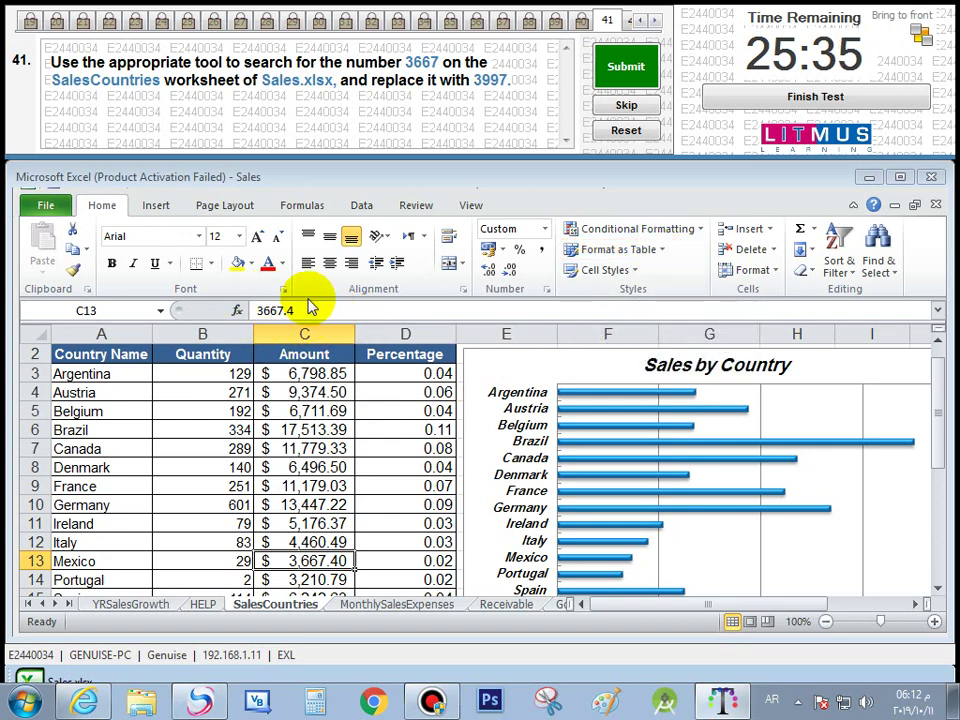
Replace 3667 with 3997 in cell C13 of the SalesCountries worksheet, keeping the decimal part
{"action": "left_click_drag", "start_coordinate": [300, 311], "coordinate": [253, 311]}
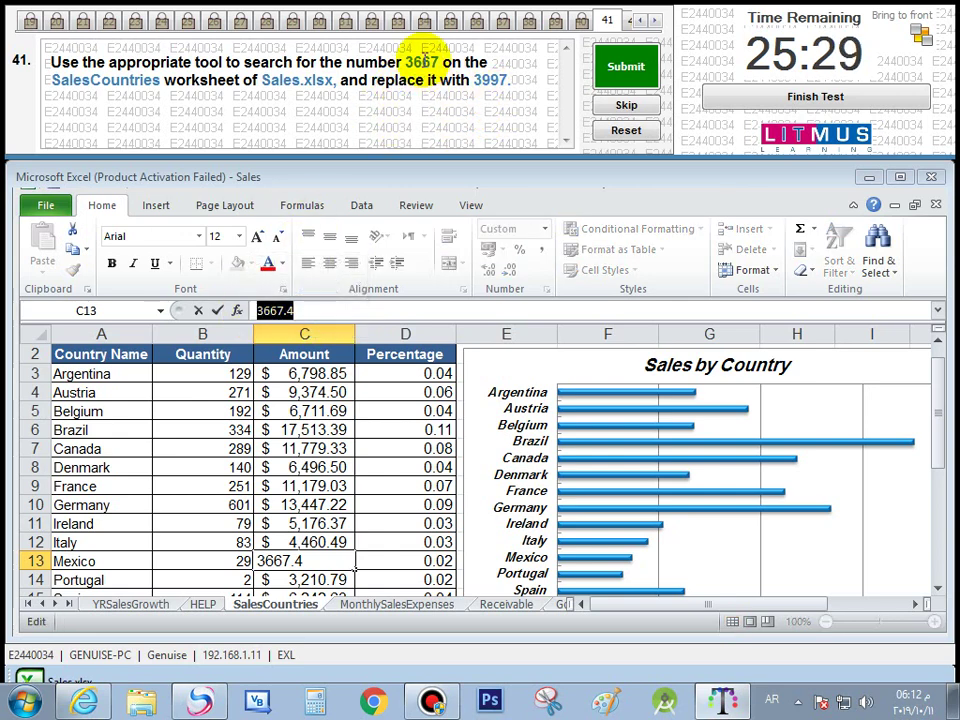
{"action": "left_click", "coordinate": [340, 311]}
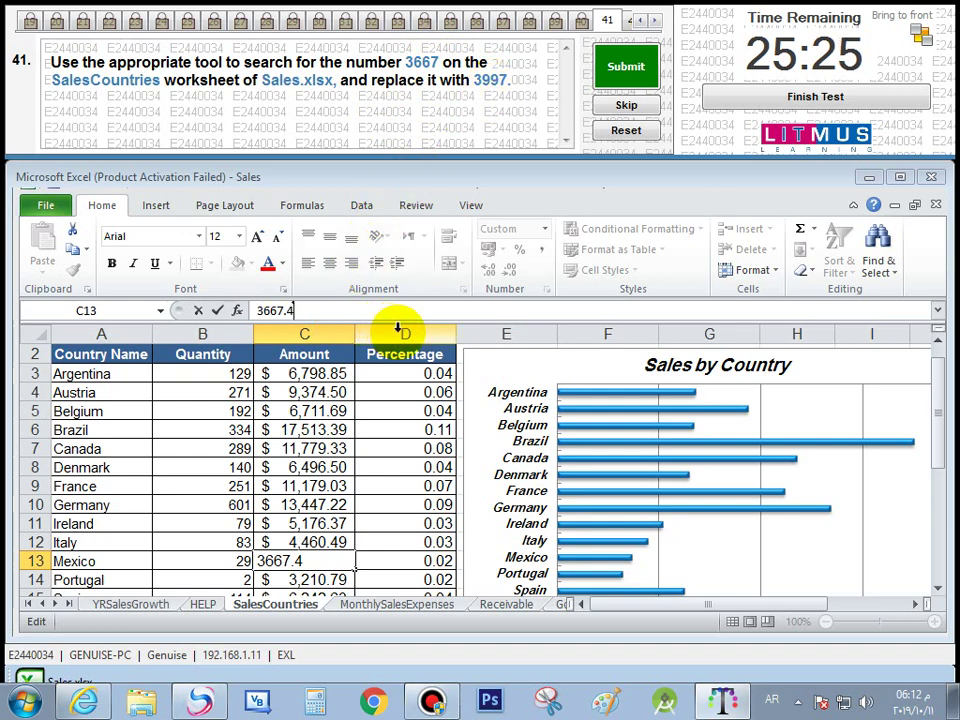
{"action": "left_click_drag", "start_coordinate": [284, 311], "coordinate": [258, 308]}
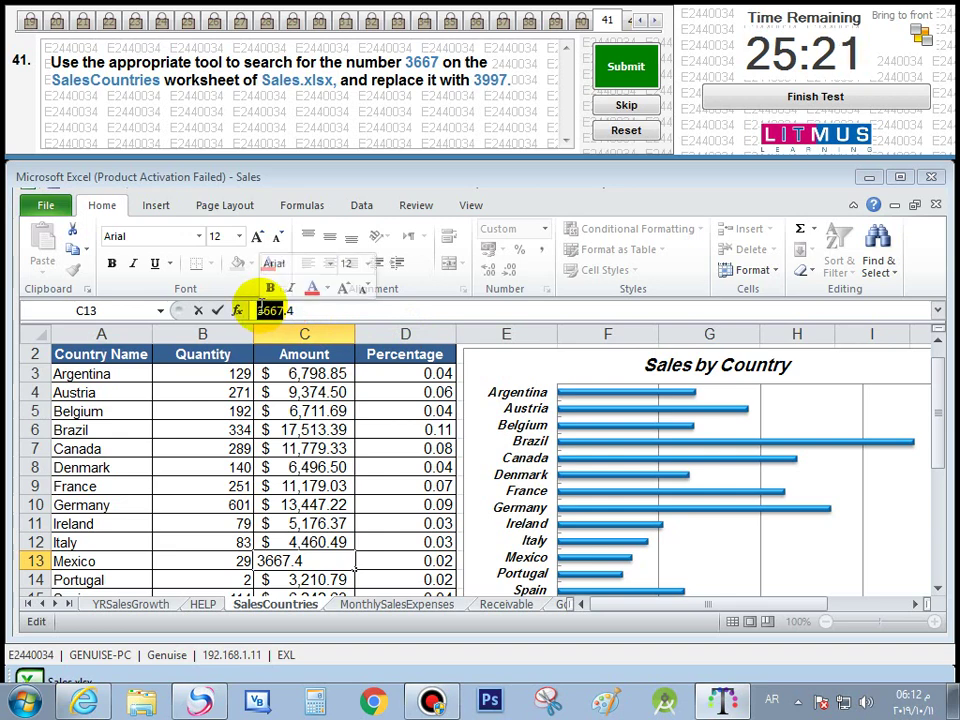
{"action": "type", "text": "399"}
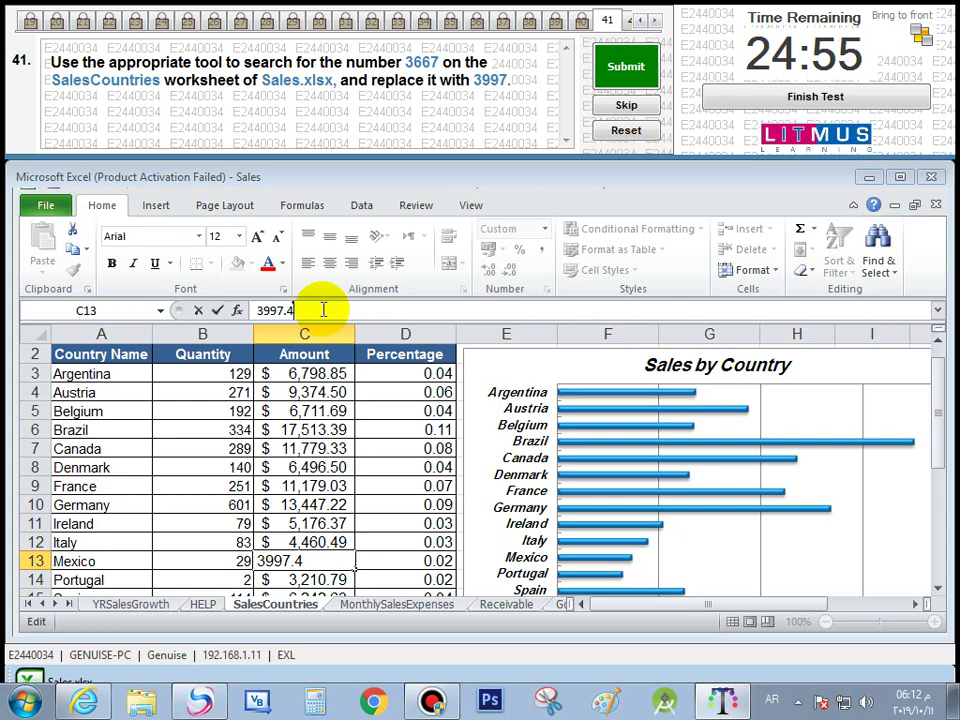
{"action": "key", "text": "Return"}
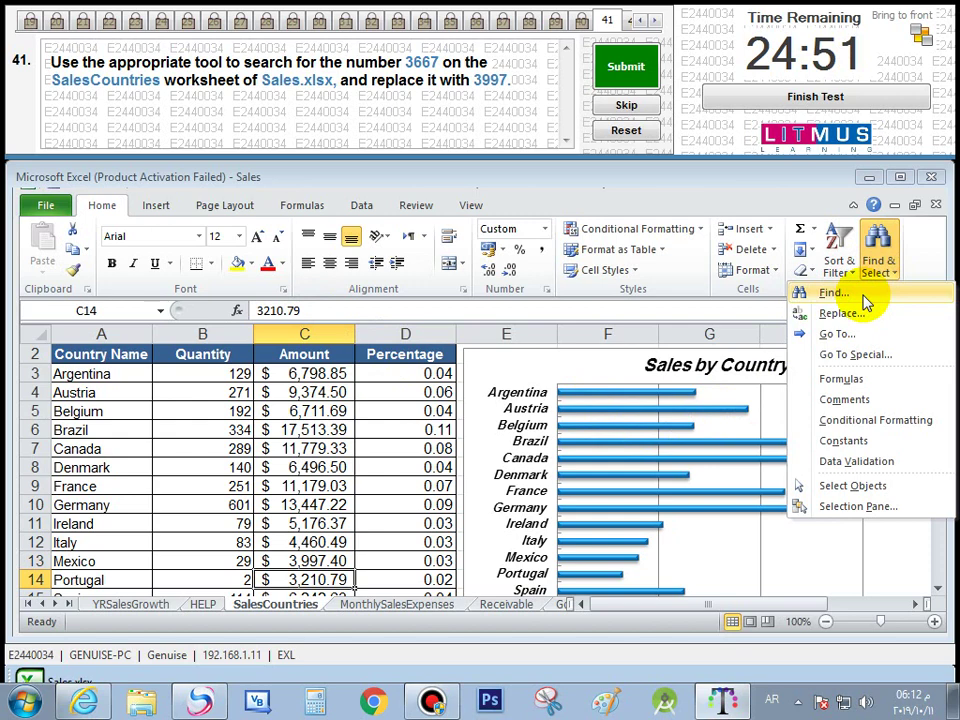
Review the edited Mexico amount in cell C13 and submit the answer to question 41
{"action": "left_click", "coordinate": [864, 298]}
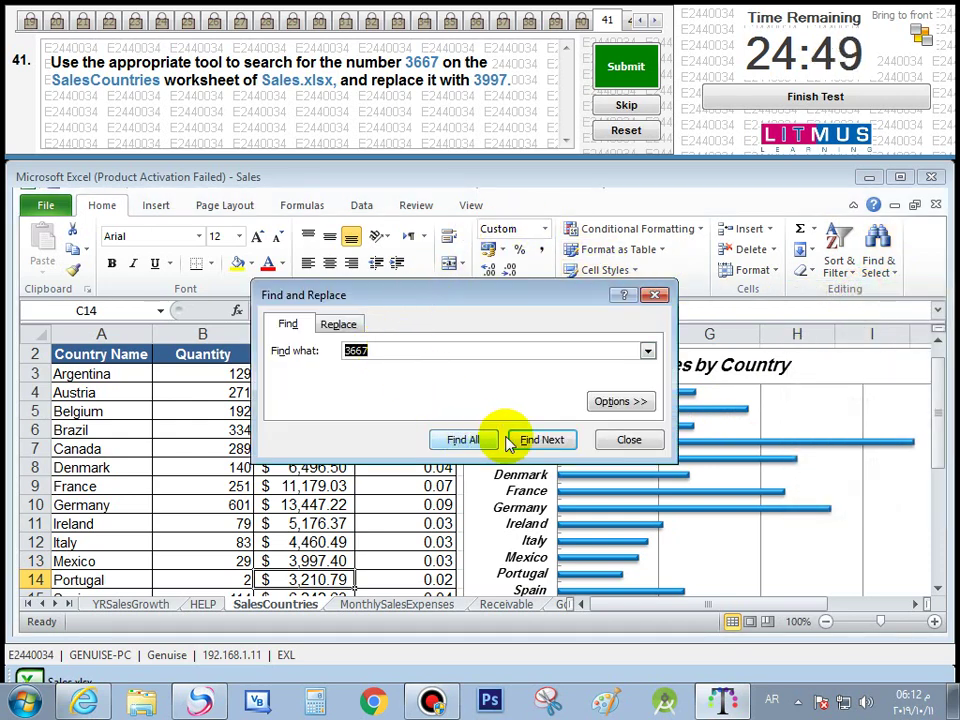
{"action": "left_click", "coordinate": [654, 297]}
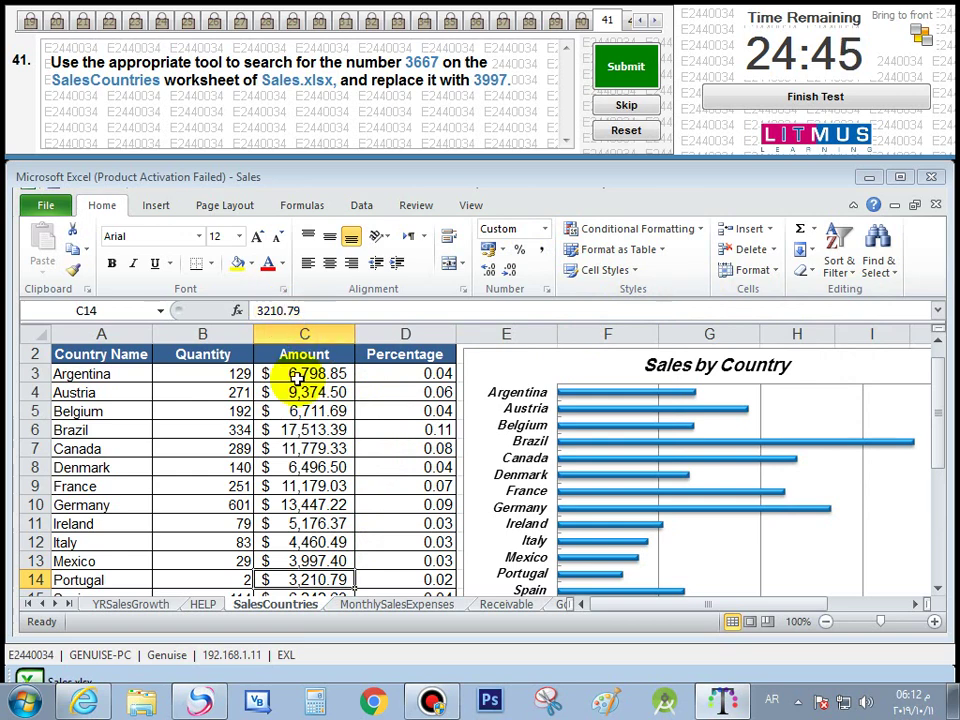
{"action": "left_click", "coordinate": [325, 561]}
{"action": "left_click", "coordinate": [279, 311]}
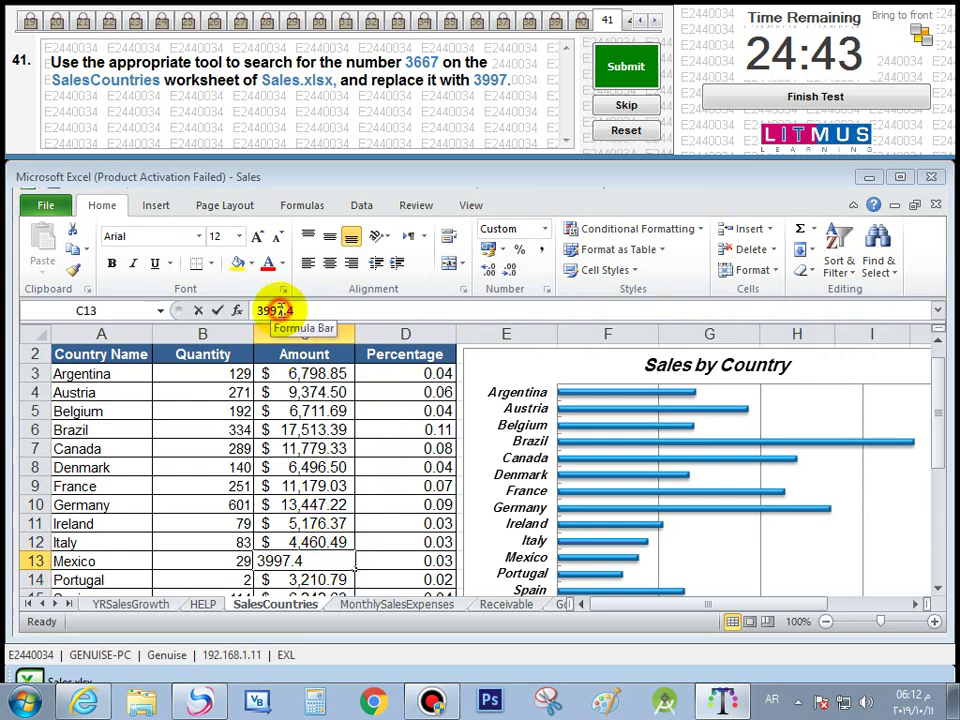
{"action": "left_click_drag", "start_coordinate": [262, 310], "coordinate": [270, 290]}
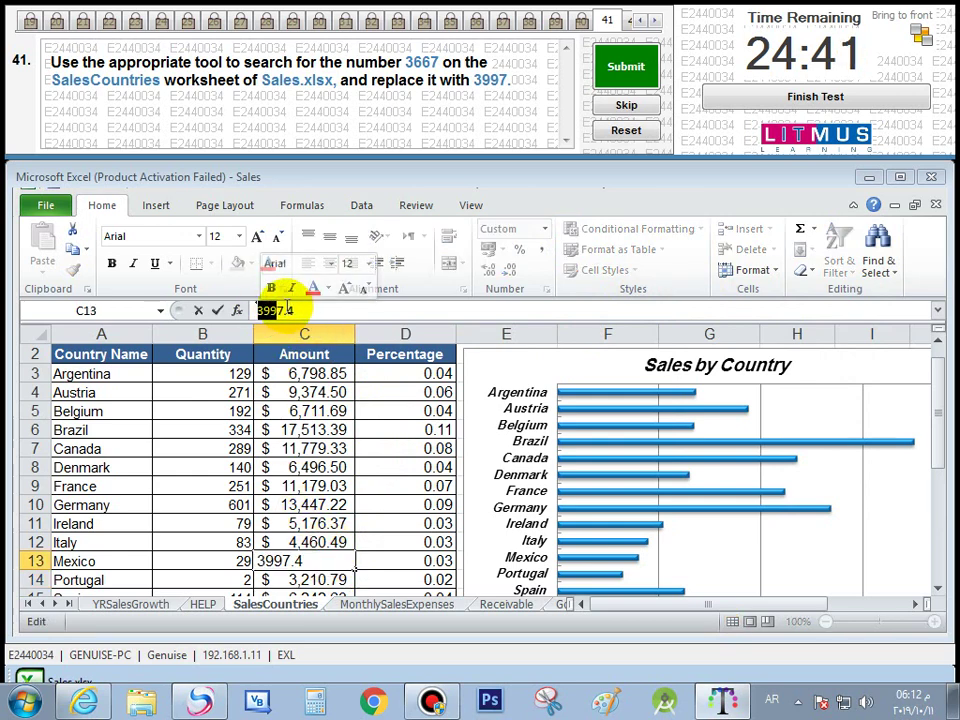
{"action": "left_click", "coordinate": [330, 312]}
{"action": "left_click_drag", "start_coordinate": [330, 313], "coordinate": [243, 308]}
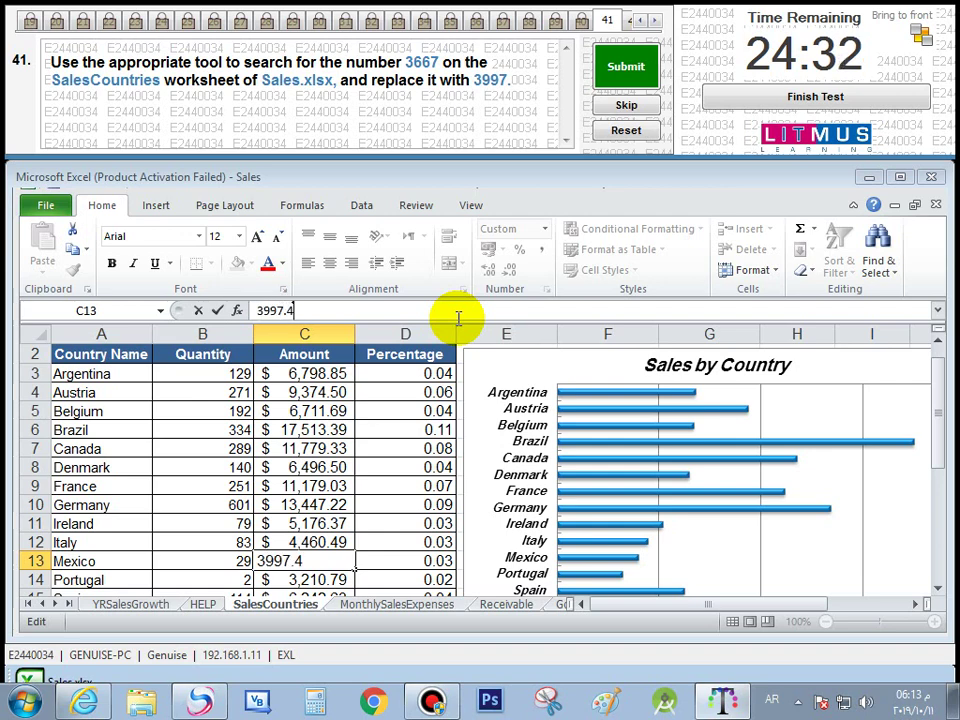
{"action": "key", "text": "Return"}
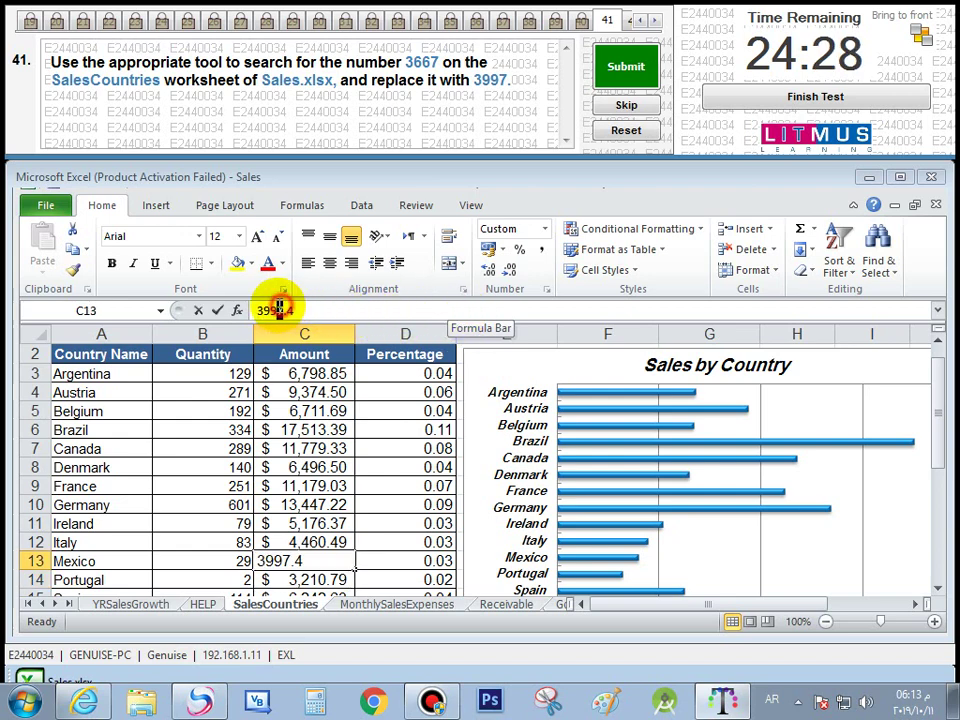
{"action": "left_click_drag", "start_coordinate": [281, 310], "coordinate": [257, 307]}
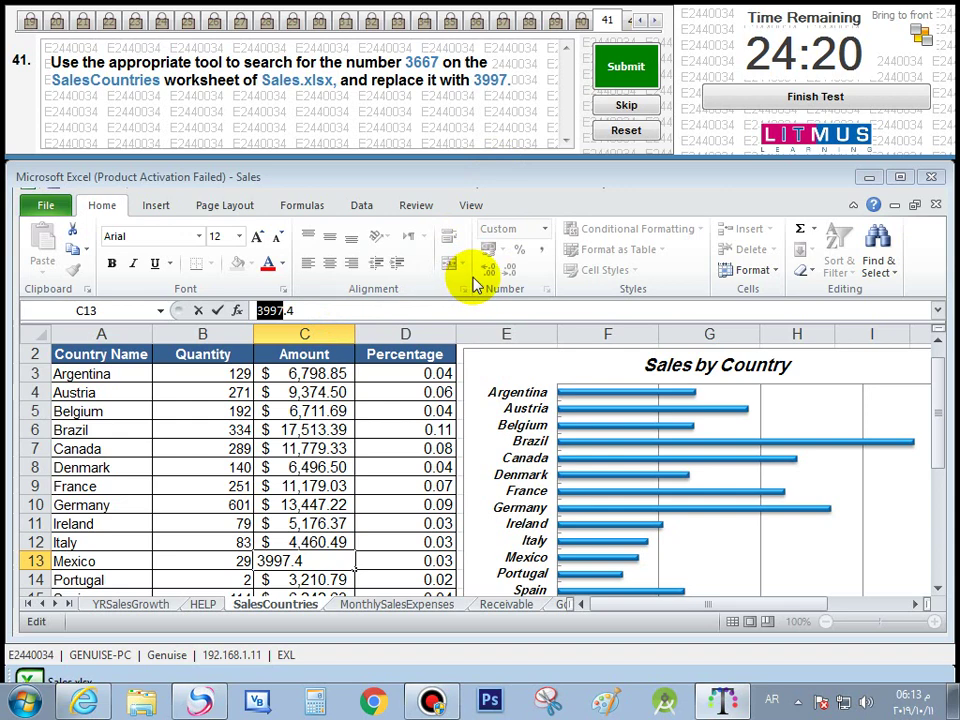
{"action": "key", "text": "Return"}
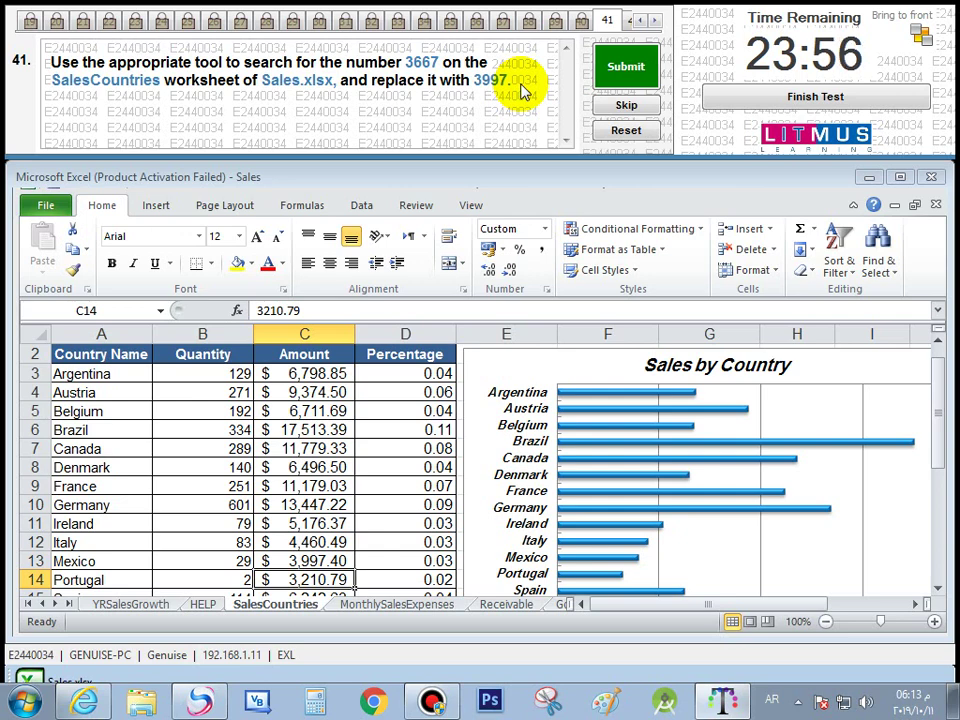
{"action": "left_click", "coordinate": [624, 72]}
{"action": "left_click", "coordinate": [560, 415]}
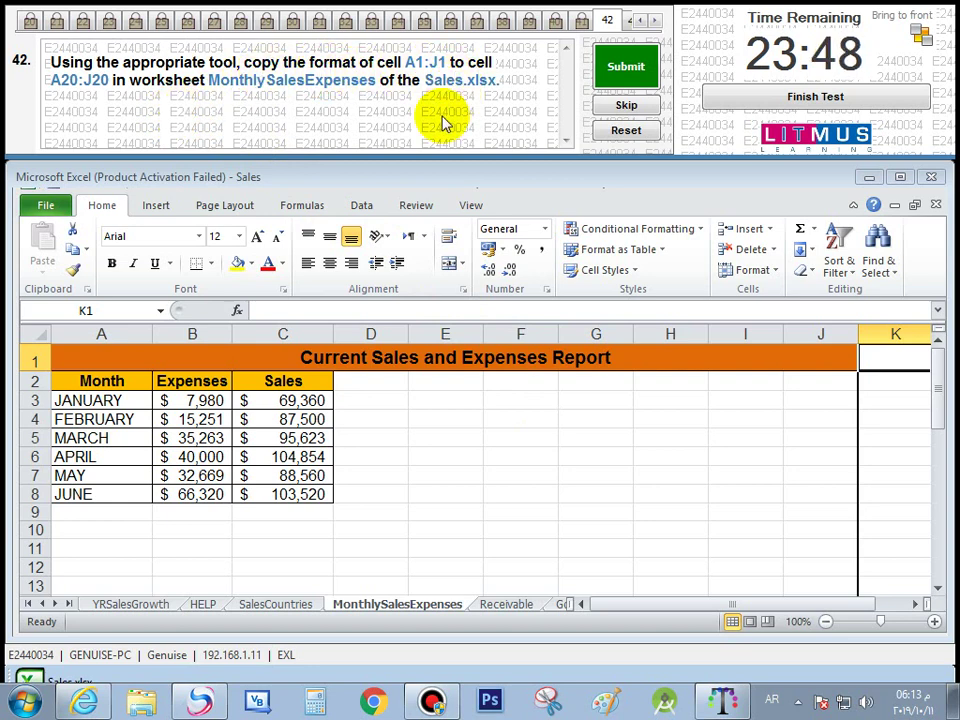
Copy the format of A1:J1 to A20:J20 on the MonthlySalesExpenses worksheet with Format Painter and submit the answer to question 42
{"action": "left_click", "coordinate": [103, 355]}
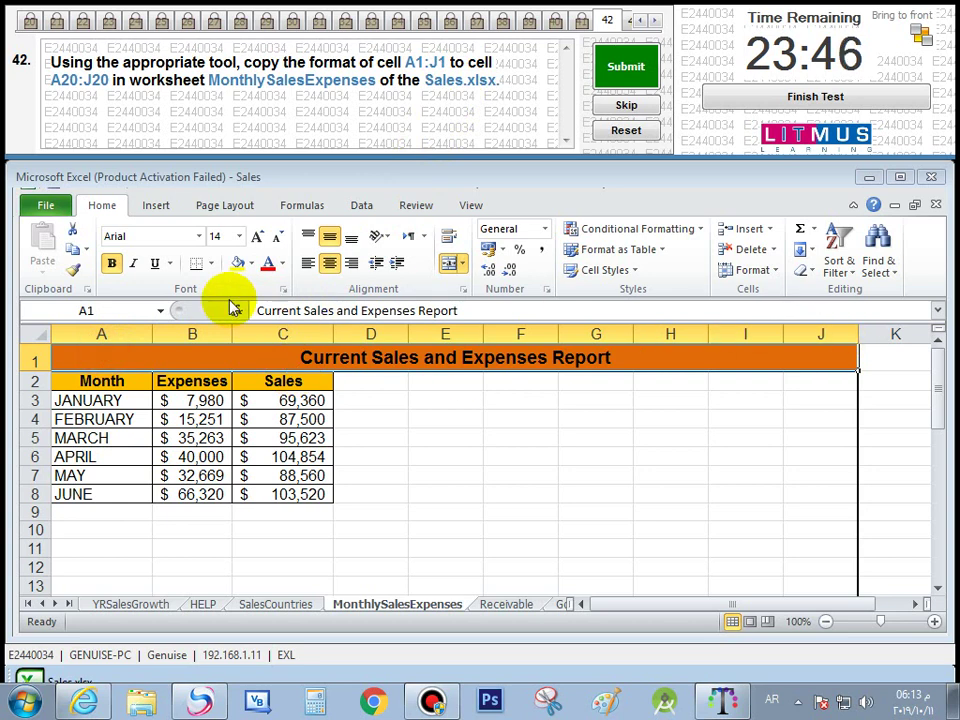
{"action": "left_click", "coordinate": [73, 272]}
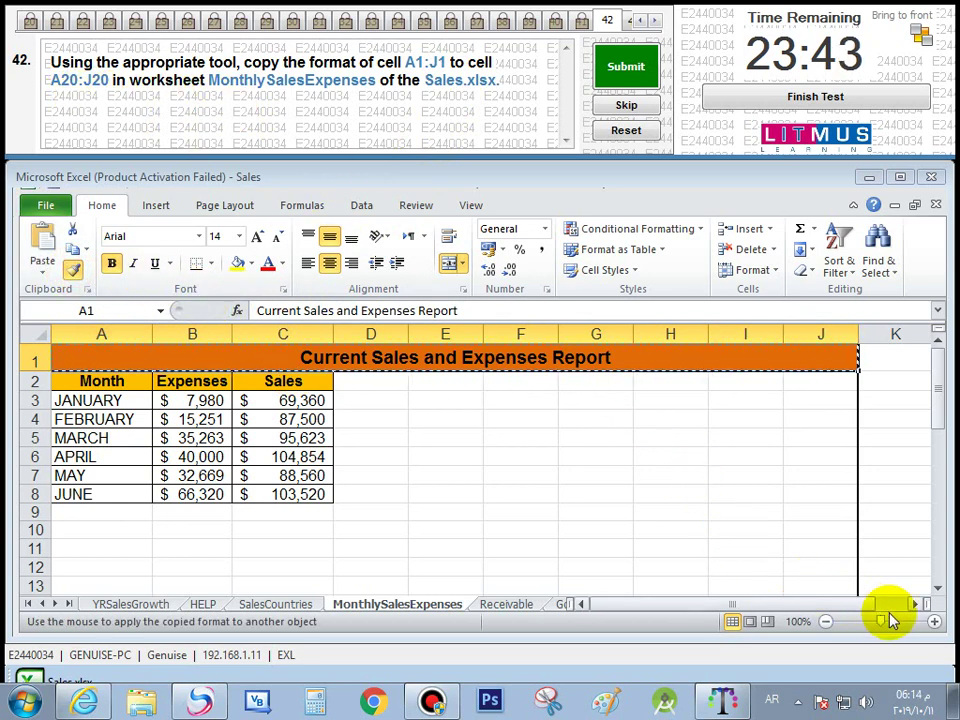
{"action": "left_click_drag", "start_coordinate": [938, 594], "coordinate": [938, 594]}
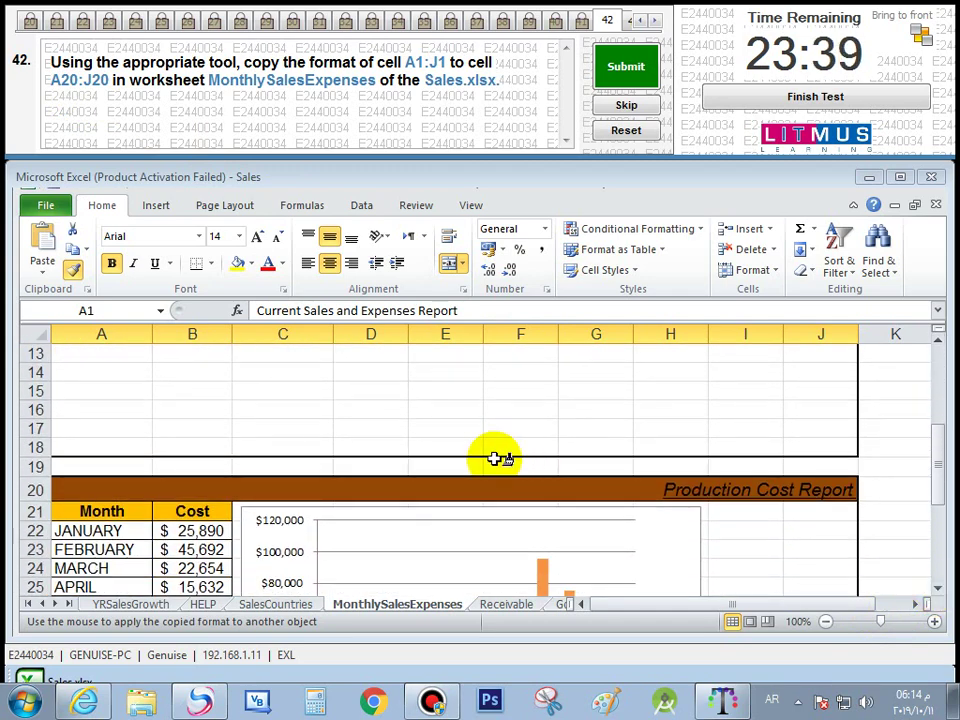
{"action": "left_click", "coordinate": [402, 487]}
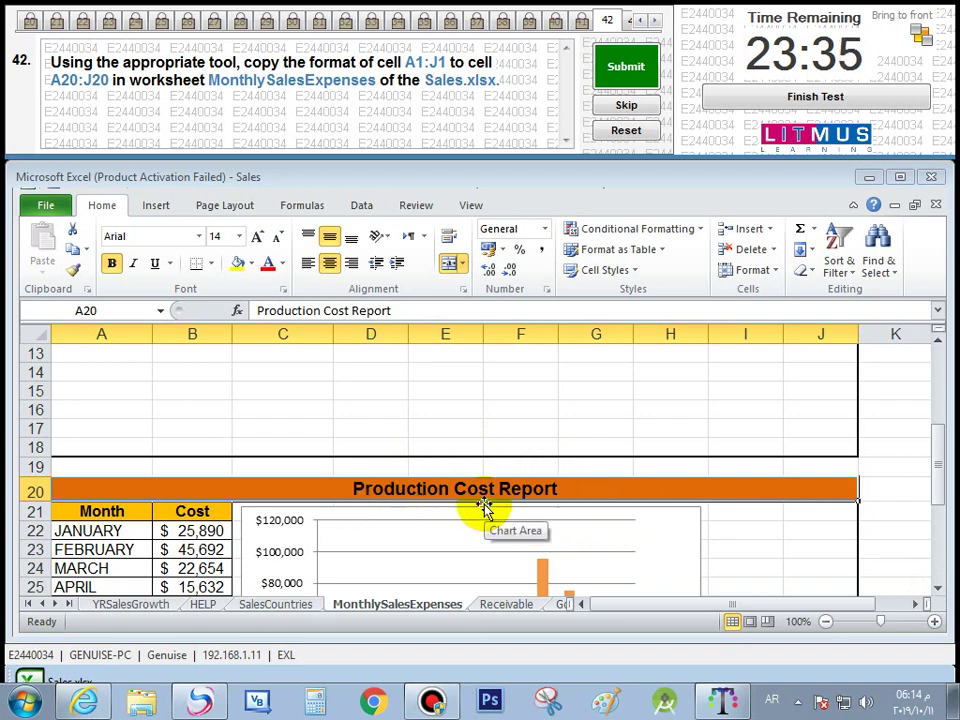
{"action": "mouse_move", "coordinate": [943, 489]}
{"action": "left_mouse_down"}
{"action": "mouse_move", "coordinate": [940, 390]}
{"action": "mouse_move", "coordinate": [948, 490]}
{"action": "left_mouse_up"}
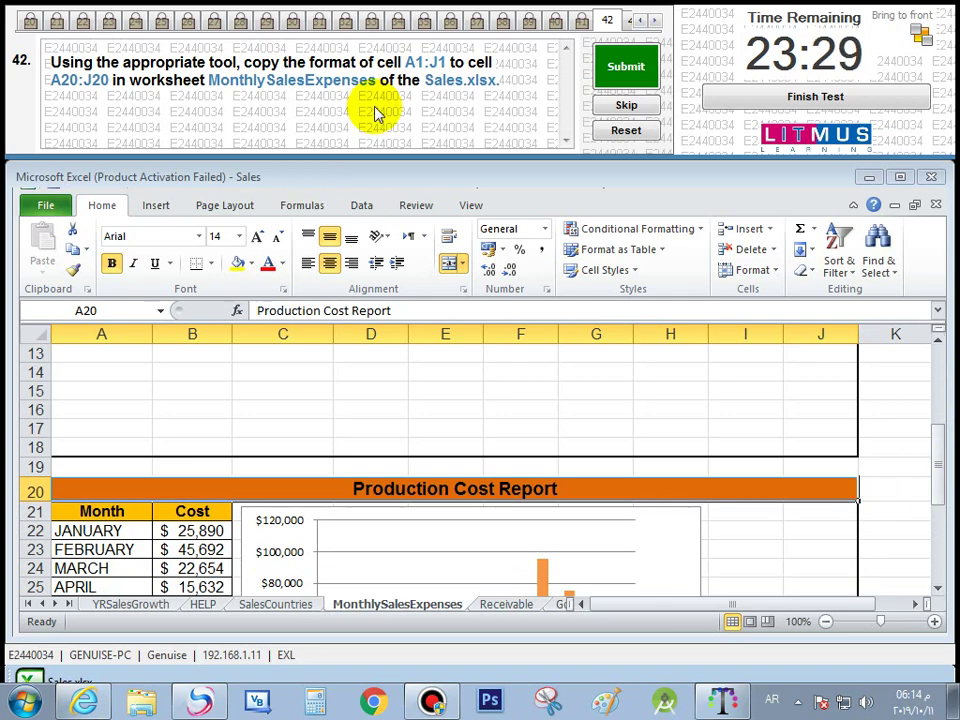
{"action": "left_click", "coordinate": [622, 64]}
{"action": "left_click", "coordinate": [557, 413]}
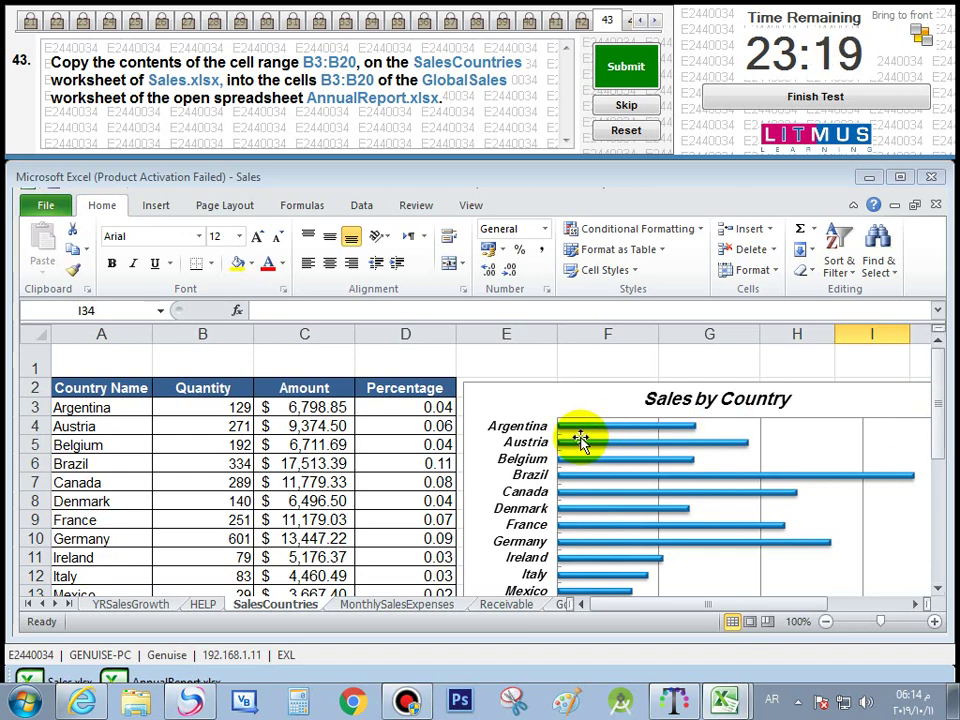
Copy the cell range B3:B20 of the SalesCountries worksheet in Sales.xlsx
{"action": "left_click", "coordinate": [192, 387]}
{"action": "left_click_drag", "start_coordinate": [200, 407], "coordinate": [193, 549]}
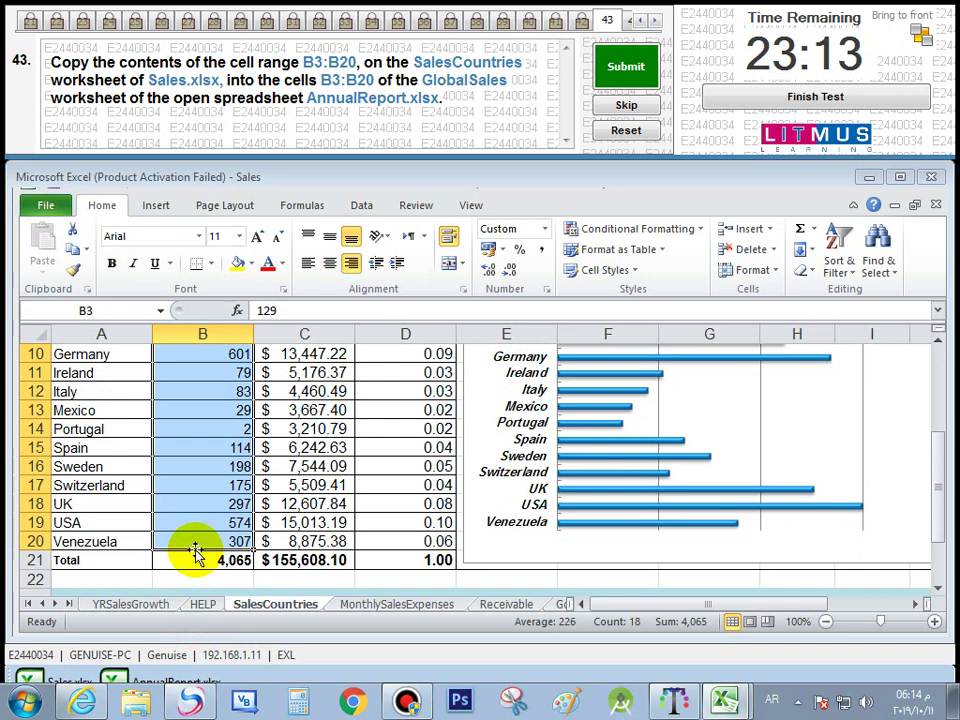
{"action": "right_click", "coordinate": [200, 419]}
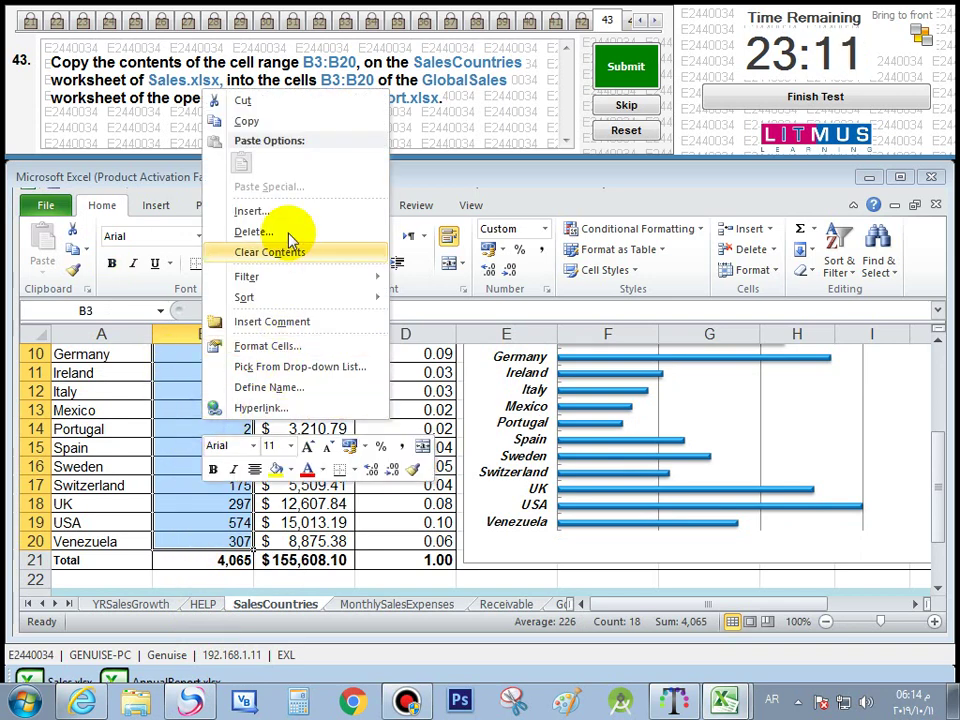
{"action": "left_click", "coordinate": [293, 123]}
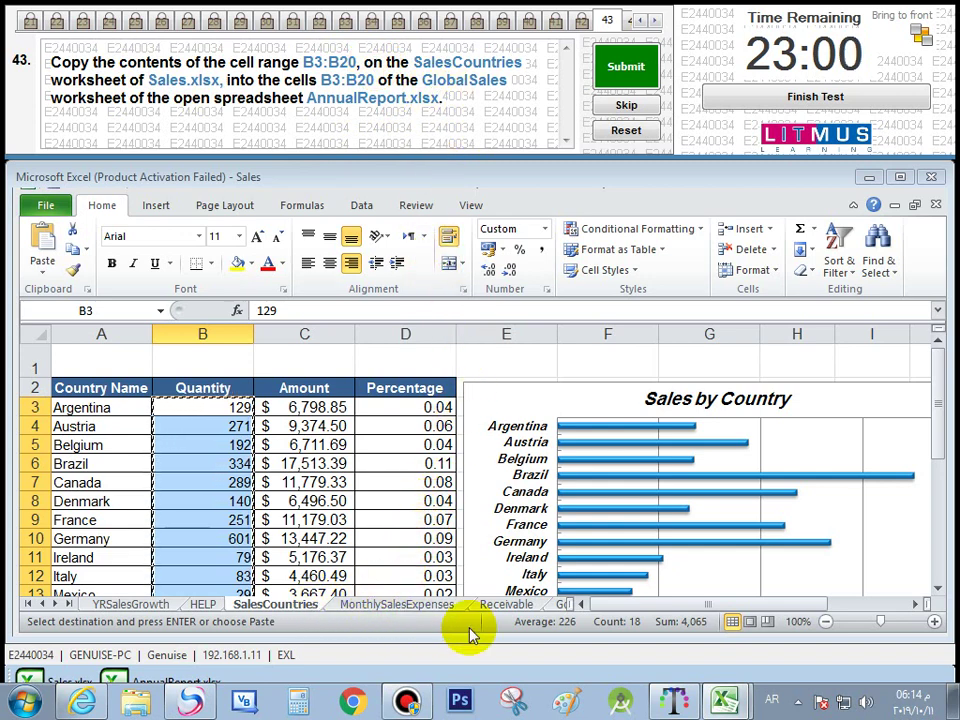
Switch to AnnualReport.xlsx, paste the copied quantities into B3:B20 of the GlobalSales worksheet and check them
{"action": "left_click_drag", "start_coordinate": [576, 603], "coordinate": [766, 578]}
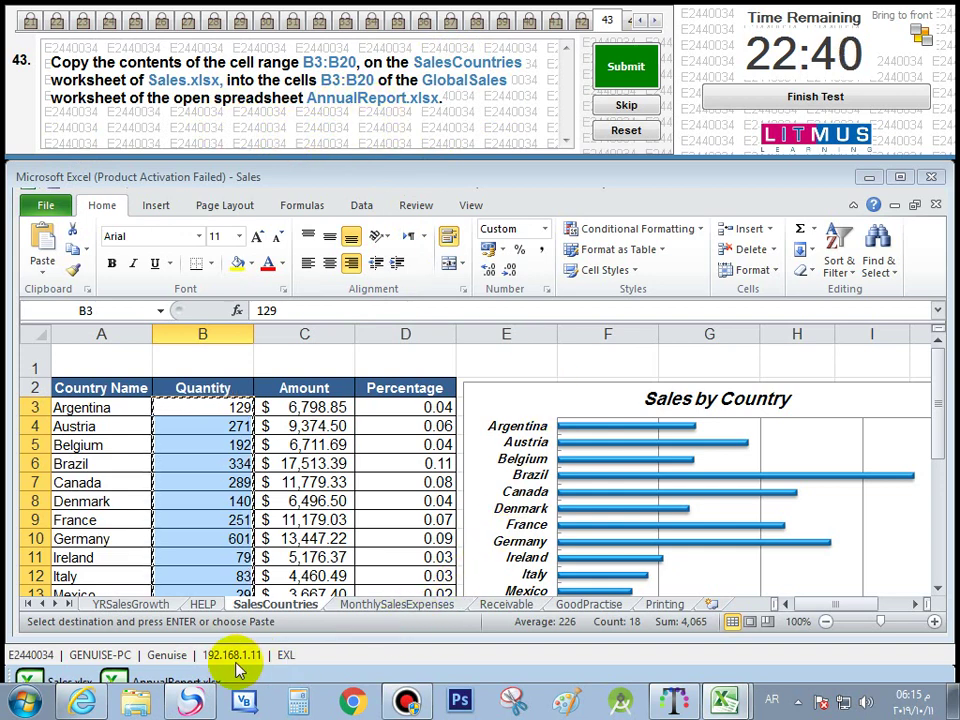
{"action": "mouse_move", "coordinate": [218, 683]}
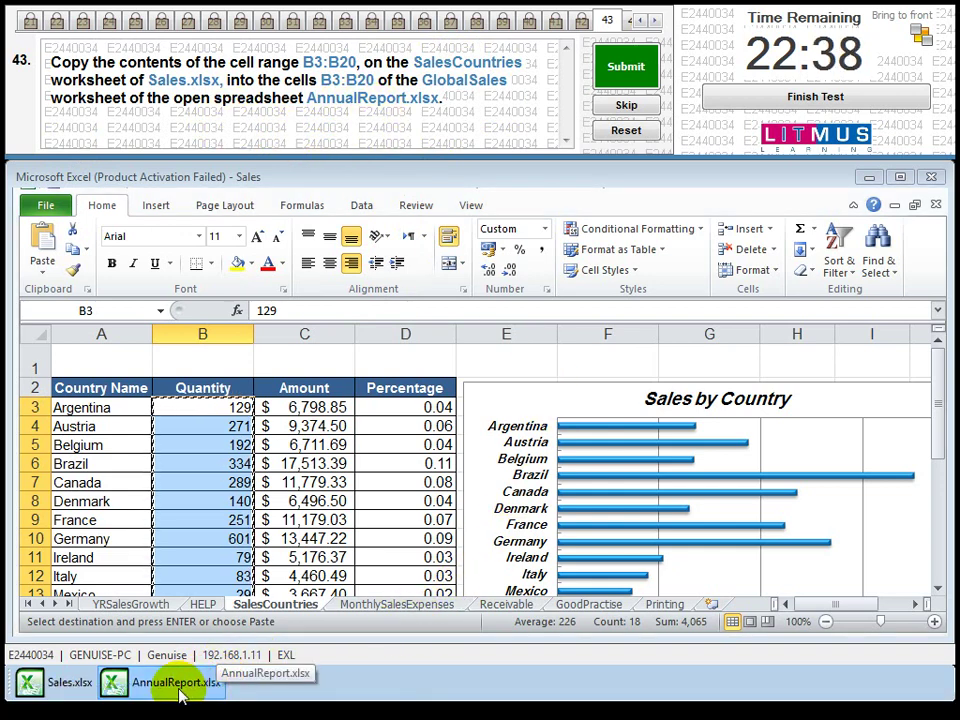
{"action": "left_click", "coordinate": [181, 688]}
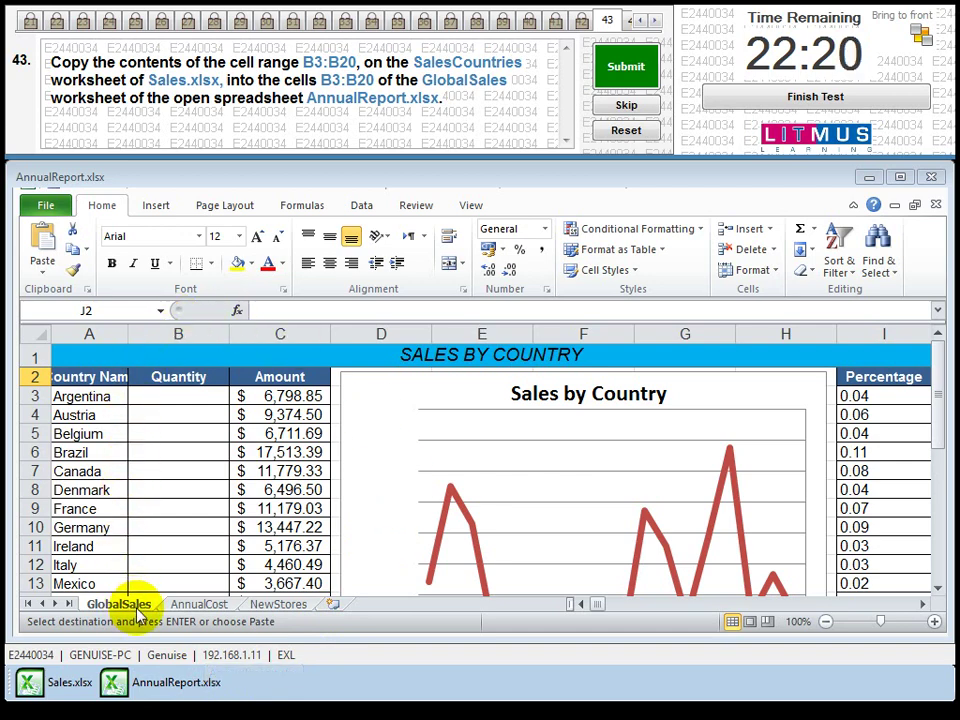
{"action": "left_click_drag", "start_coordinate": [193, 394], "coordinate": [168, 544]}
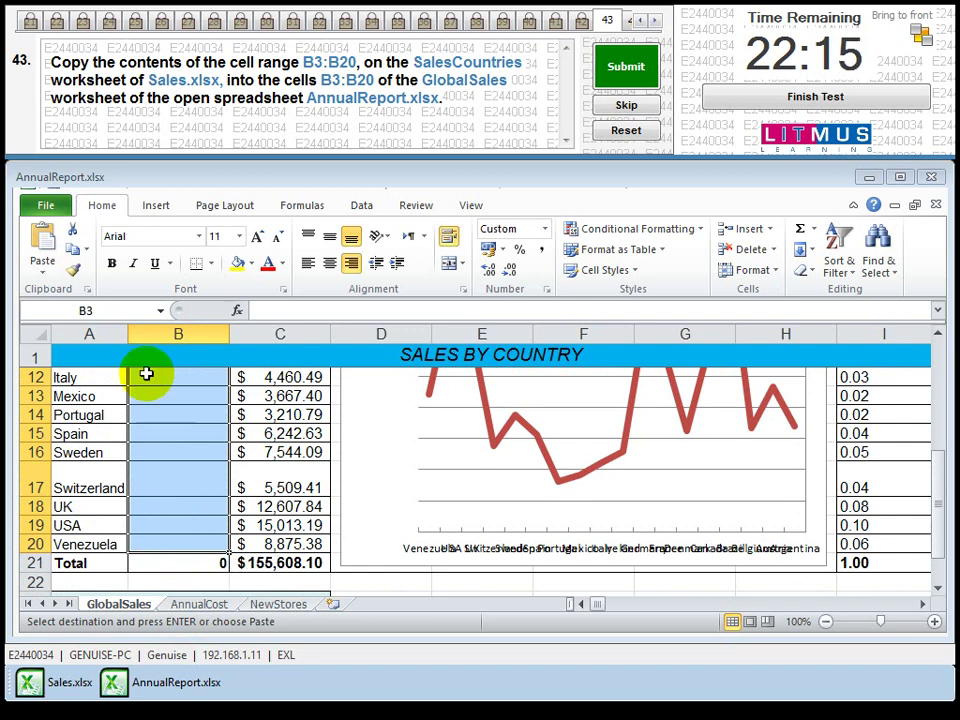
{"action": "left_click", "coordinate": [38, 242]}
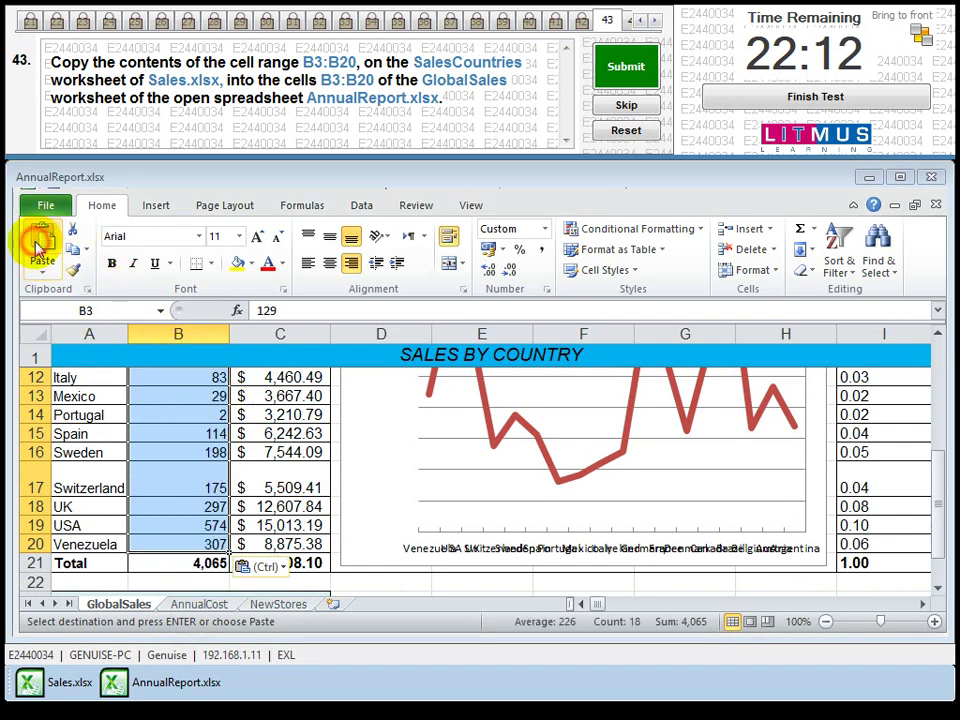
{"action": "left_click_drag", "start_coordinate": [204, 489], "coordinate": [185, 397]}
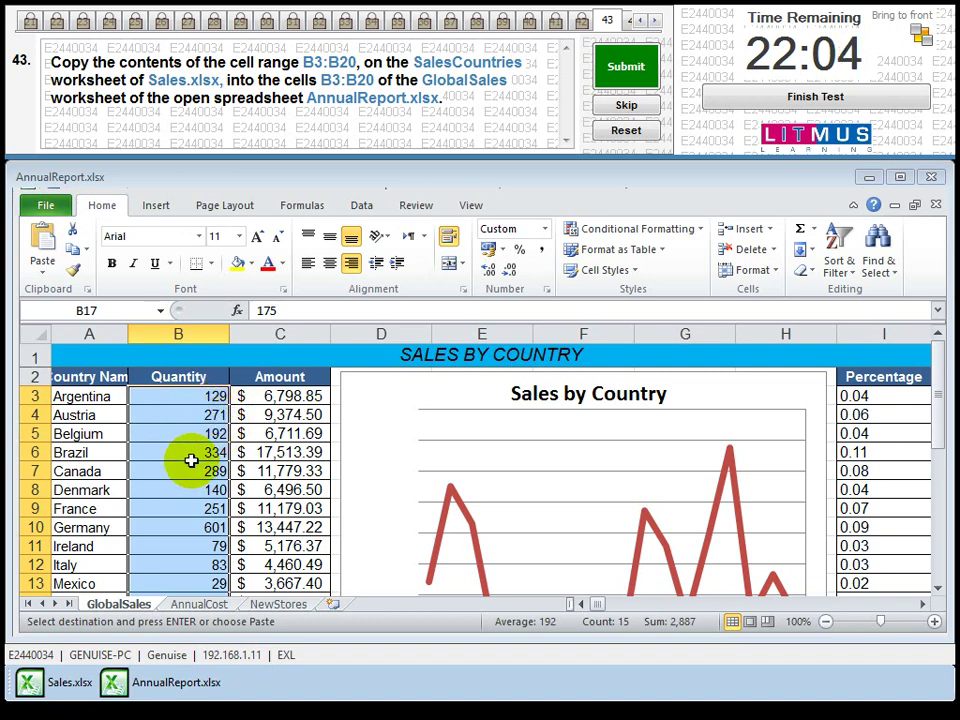
Switch back to Sales.xlsx and copy the cell range B3:B20 of the SalesCountries worksheet again
{"action": "left_click", "coordinate": [60, 682]}
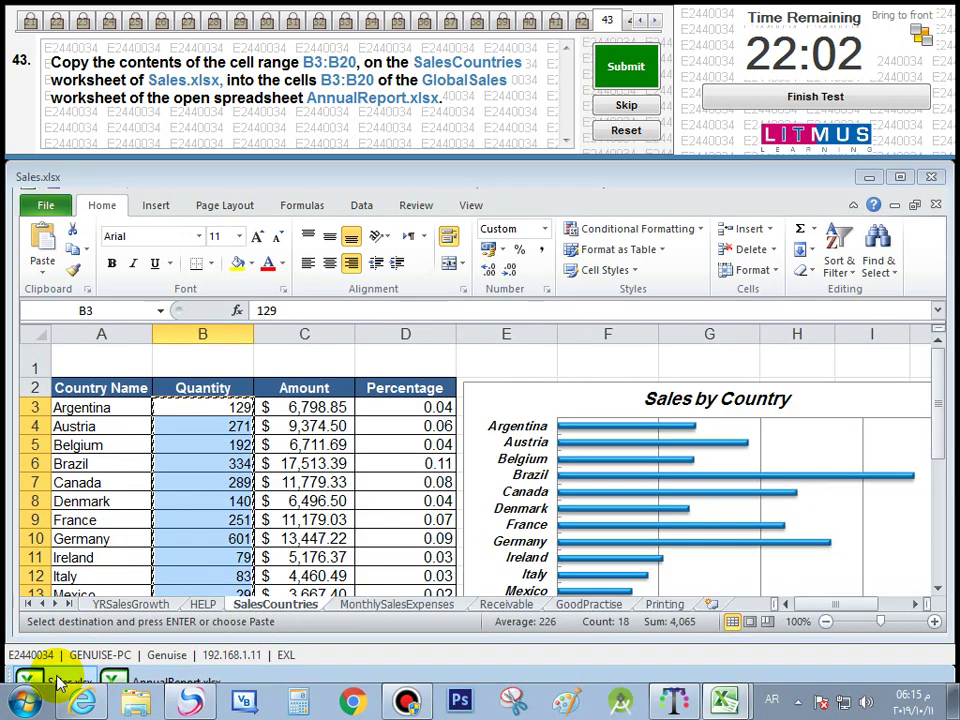
{"action": "left_click_drag", "start_coordinate": [210, 413], "coordinate": [192, 540]}
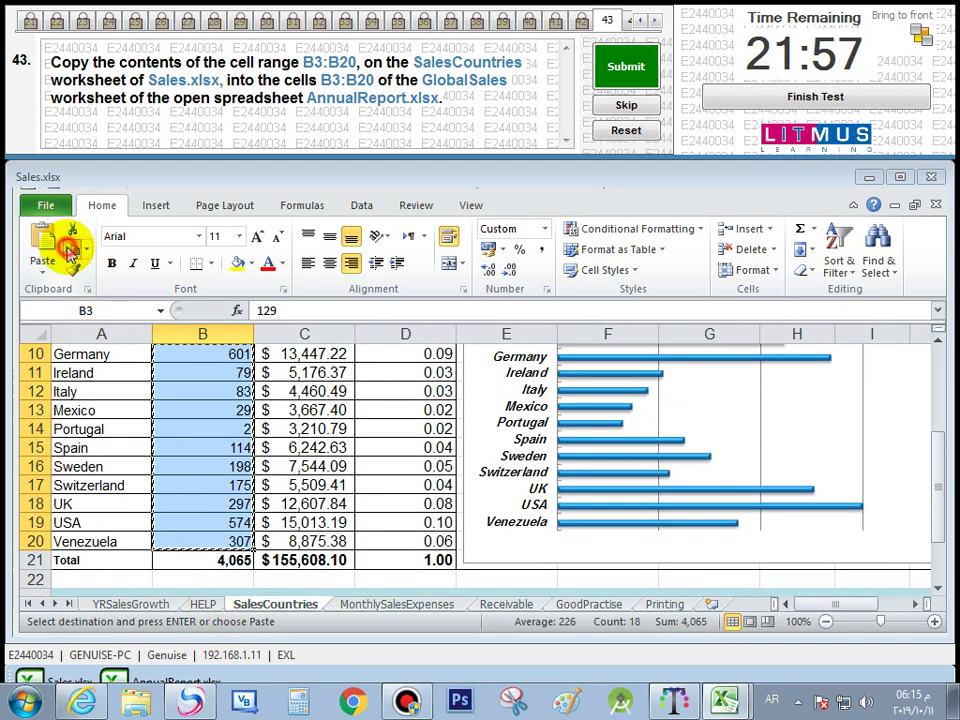
{"action": "left_click", "coordinate": [70, 250]}
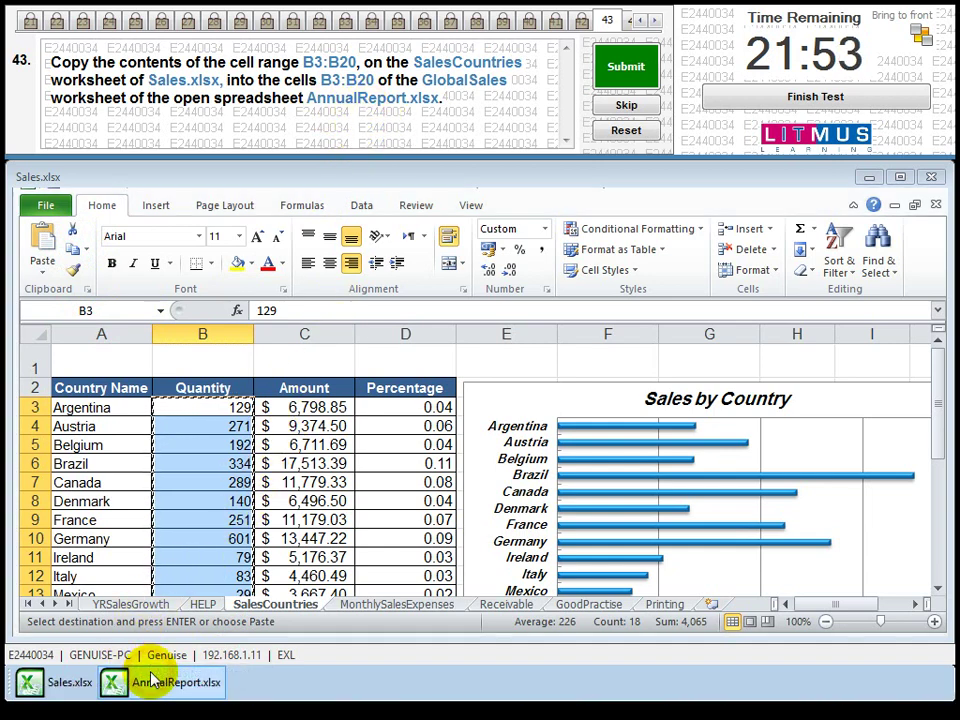
Switch to AnnualReport.xlsx, select the target range B3:B20 on the GlobalSales worksheet and submit the answer to question 43
{"action": "left_click", "coordinate": [192, 682]}
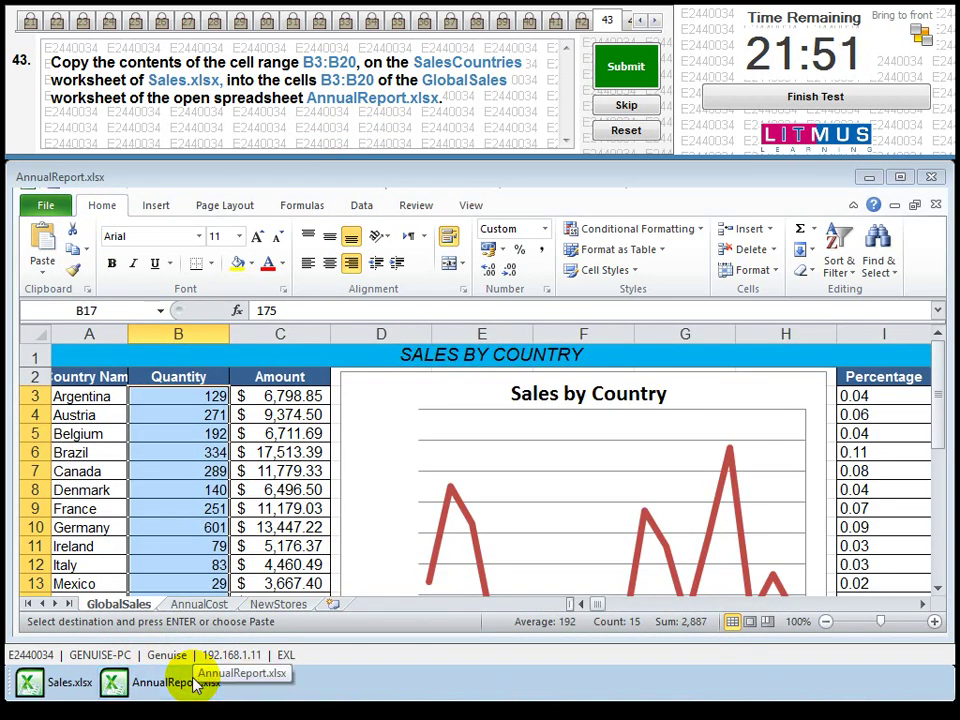
{"action": "left_click_drag", "start_coordinate": [205, 394], "coordinate": [194, 562]}
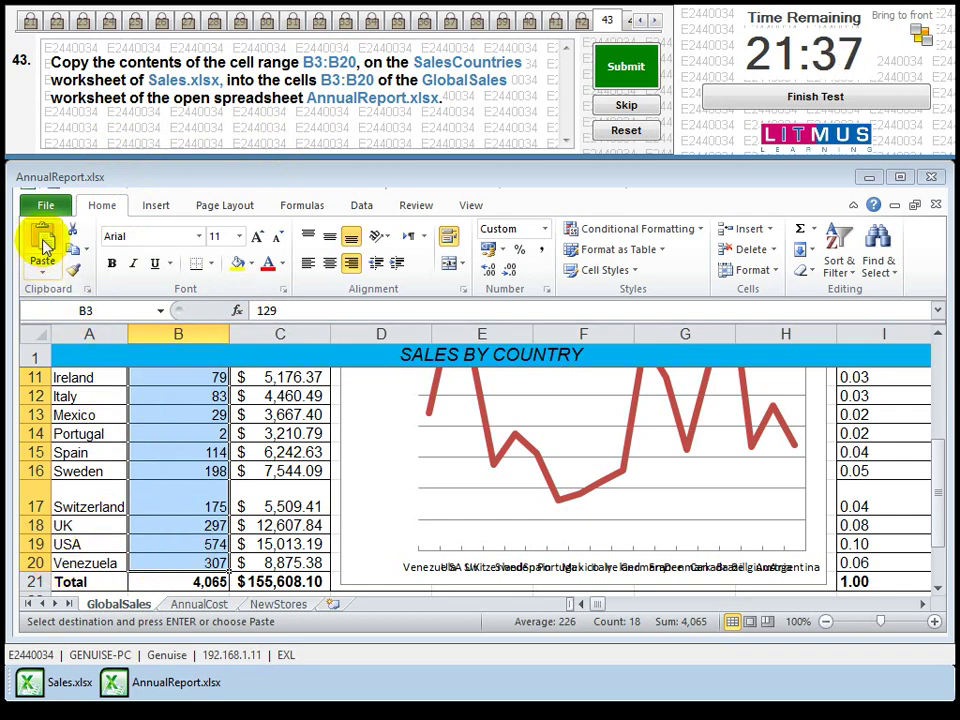
{"action": "left_click", "coordinate": [640, 66]}
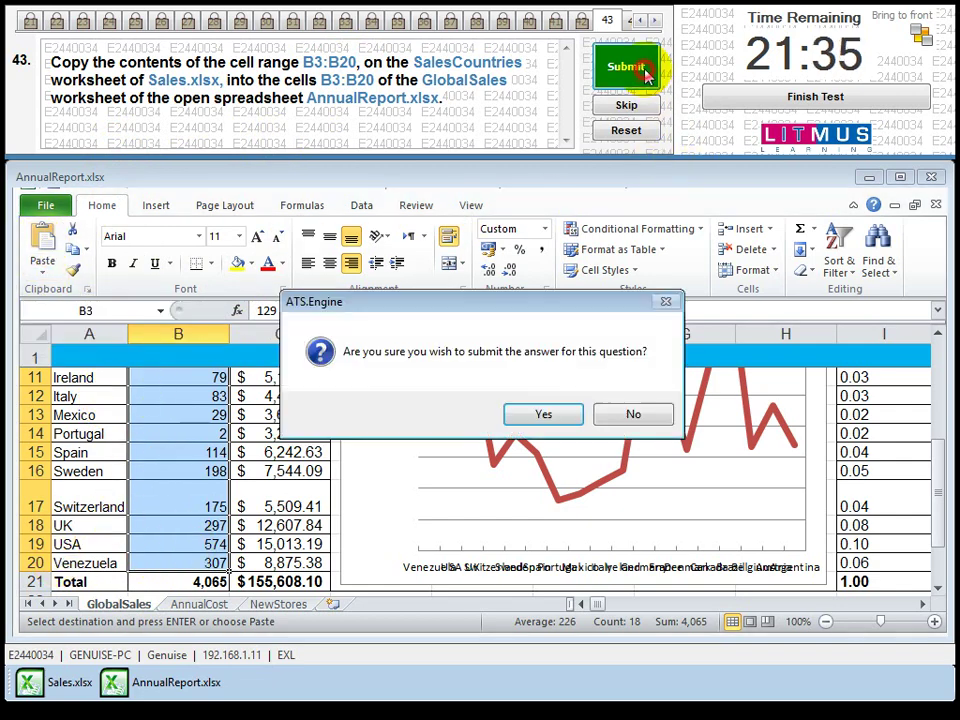
{"action": "left_click", "coordinate": [545, 414]}
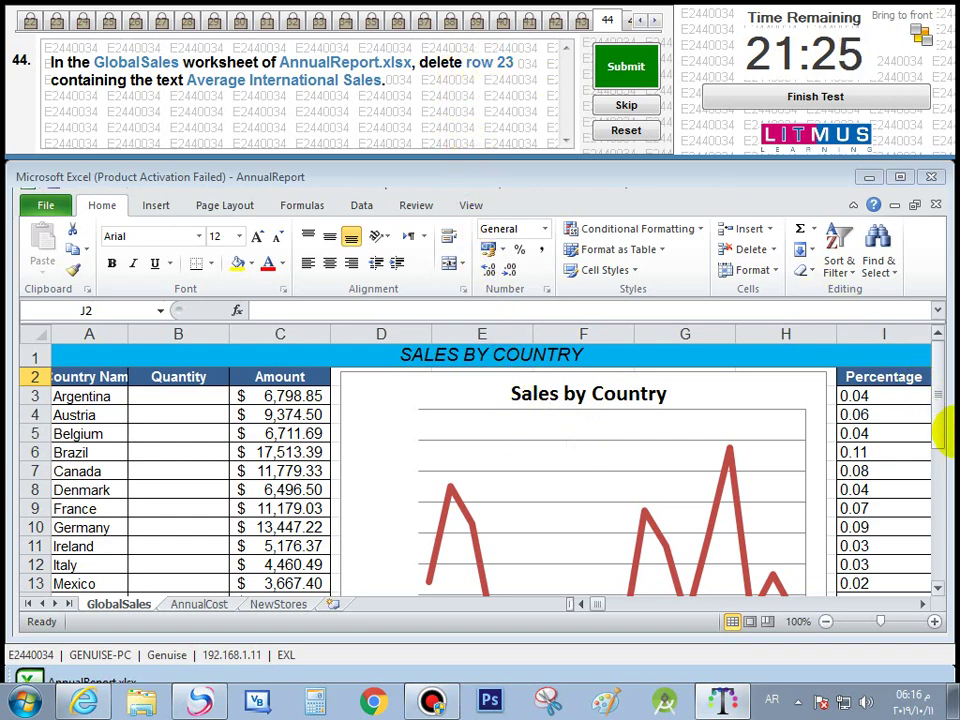
Delete row 23 containing Average International Sales from the GlobalSales worksheet and submit the answer to question 44
{"action": "left_click_drag", "start_coordinate": [940, 425], "coordinate": [930, 610]}
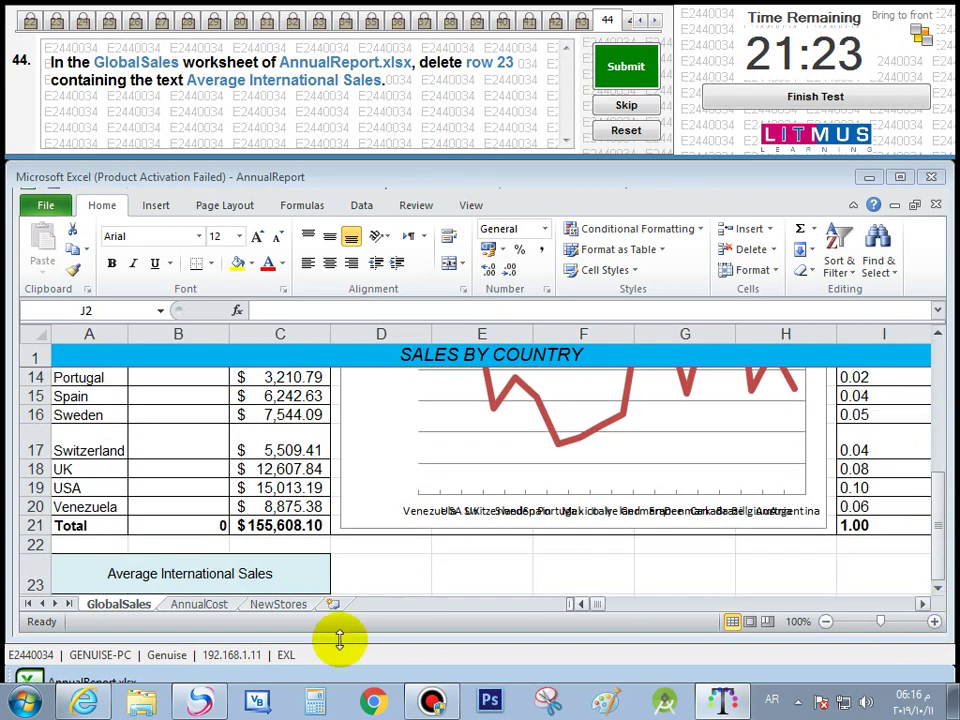
{"action": "left_click", "coordinate": [37, 586]}
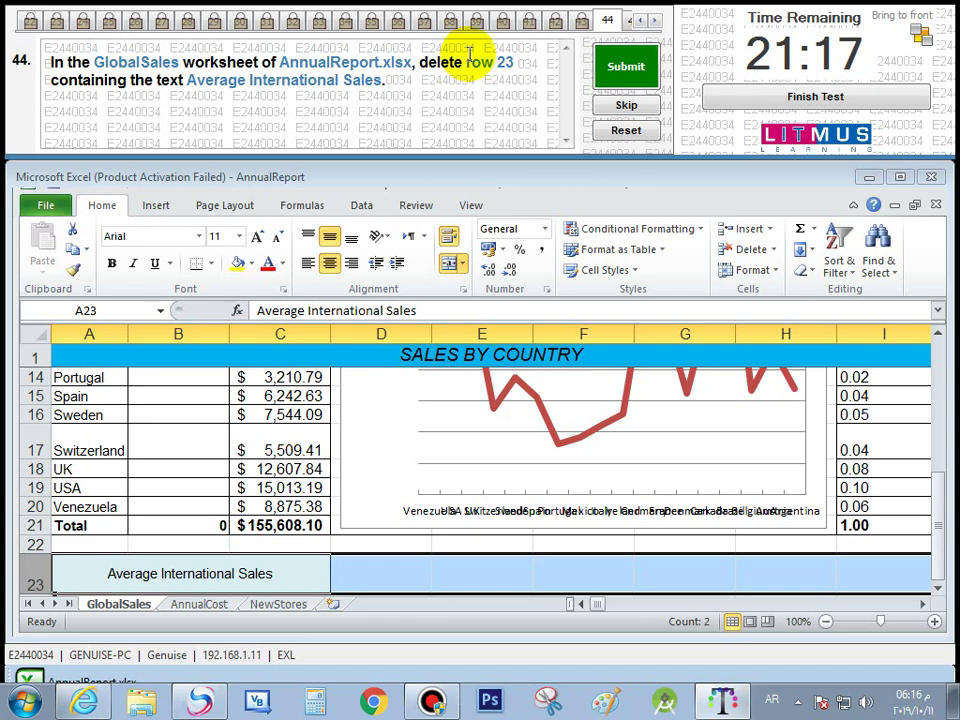
{"action": "right_click", "coordinate": [430, 577]}
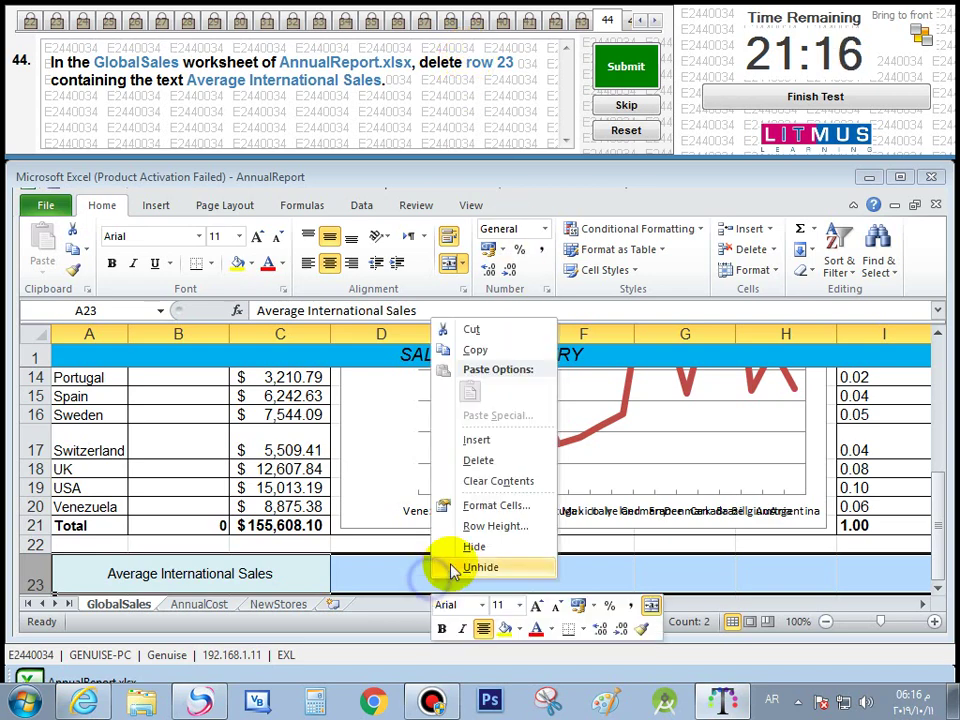
{"action": "left_click", "coordinate": [512, 466]}
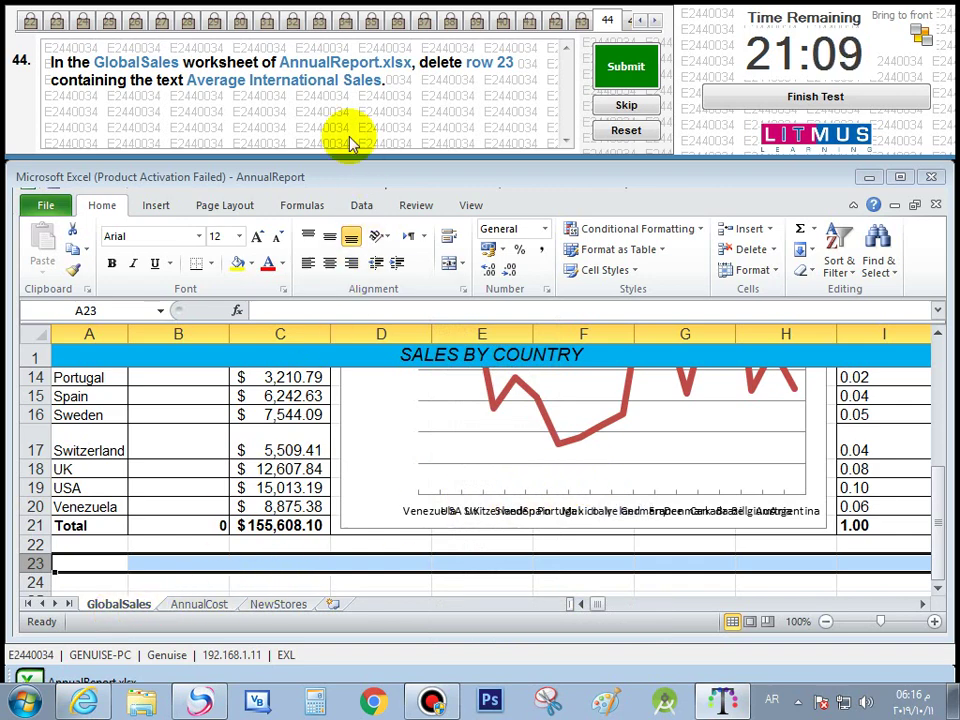
{"action": "left_click", "coordinate": [614, 66]}
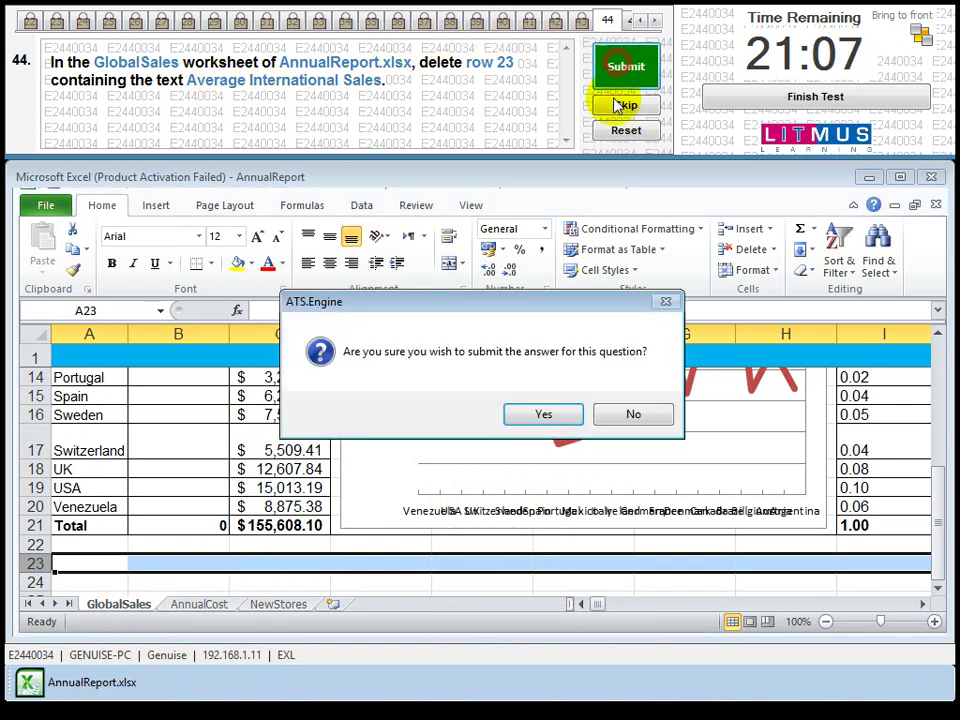
{"action": "left_click", "coordinate": [572, 411]}
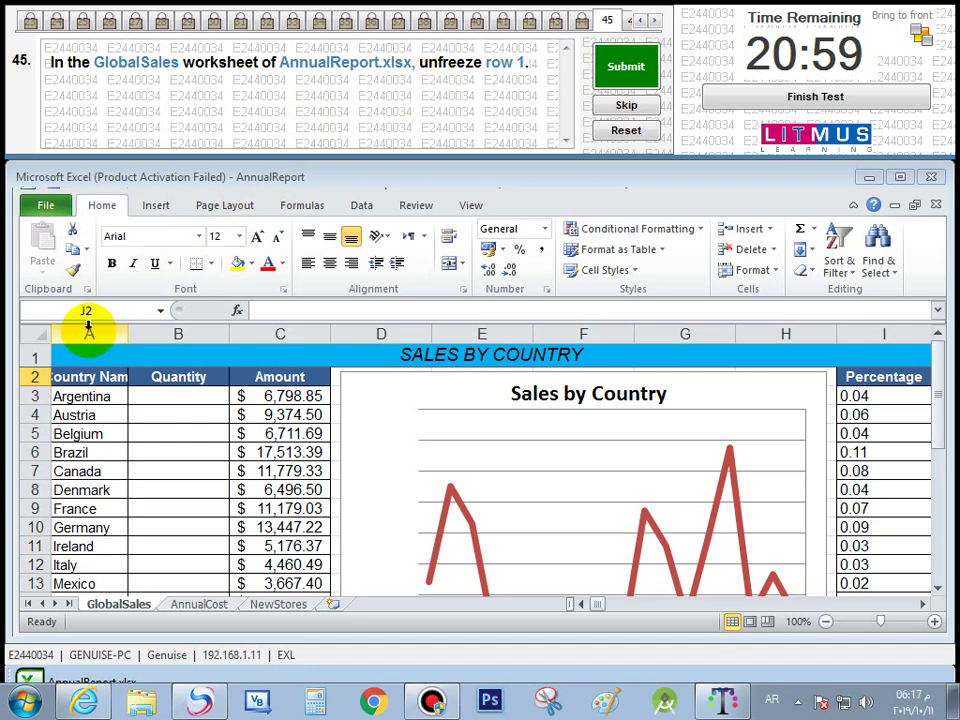
Unfreeze row 1 of the GlobalSales worksheet and check that the title row scrolls with the sheet
{"action": "scroll", "coordinate": [230, 421], "scroll_direction": "down", "scroll_amount": 20}
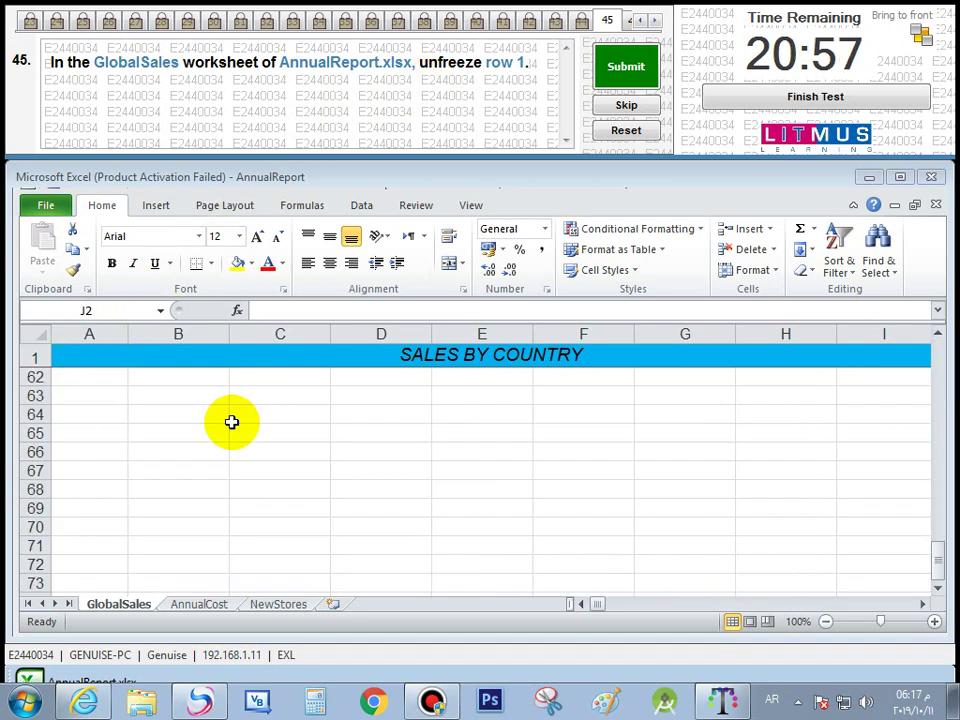
{"action": "scroll", "coordinate": [230, 421], "scroll_direction": "down", "scroll_amount": 8}
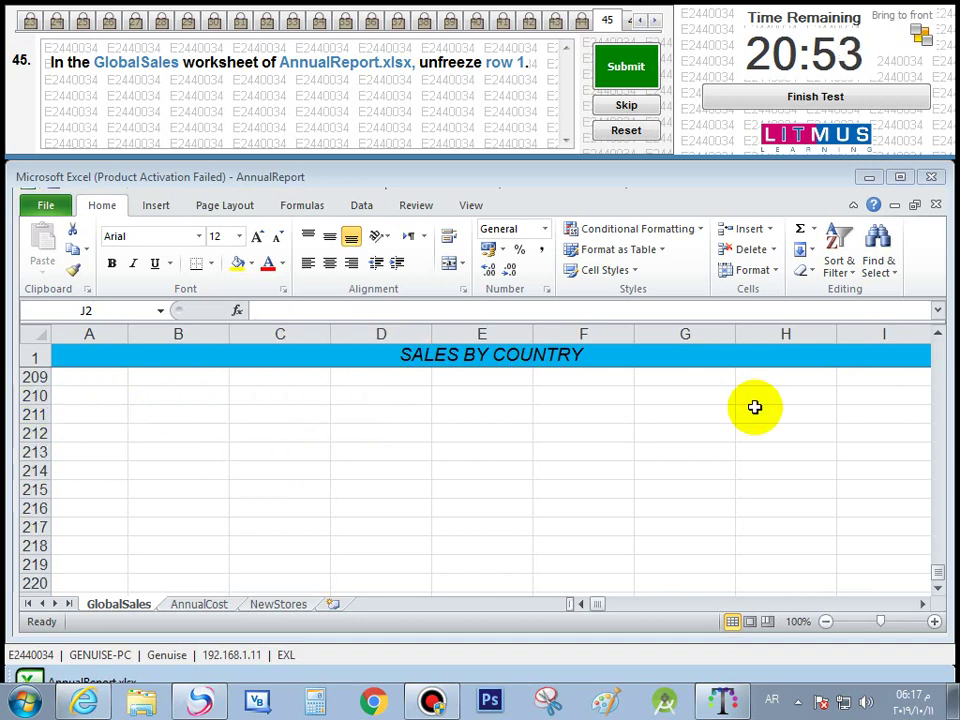
{"action": "left_click_drag", "start_coordinate": [941, 580], "coordinate": [936, 317]}
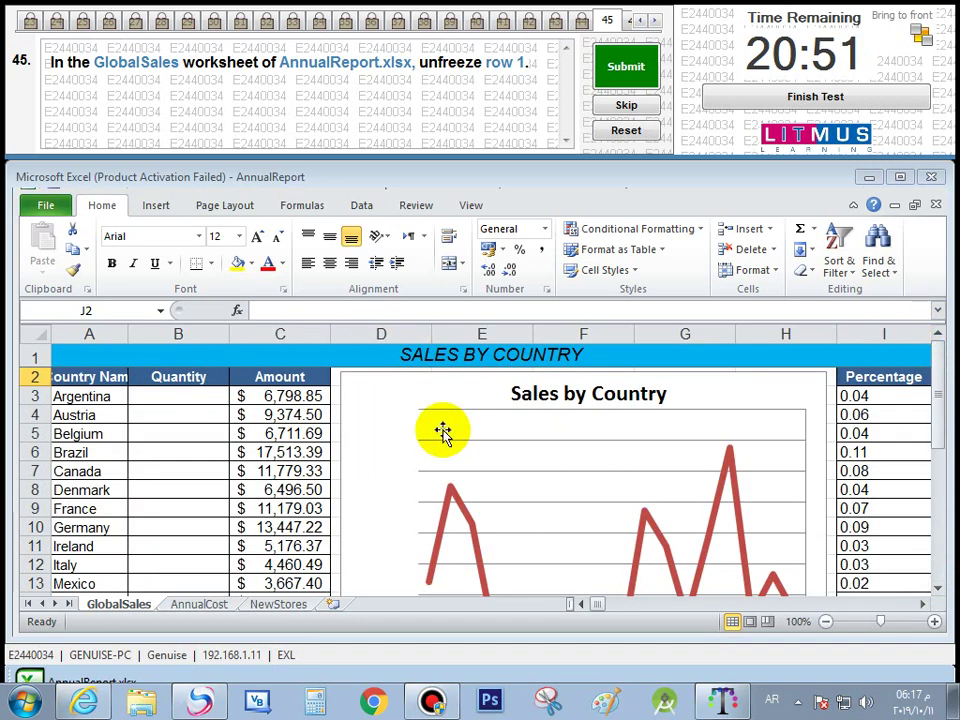
{"action": "left_click", "coordinate": [33, 377]}
{"action": "left_click", "coordinate": [100, 377]}
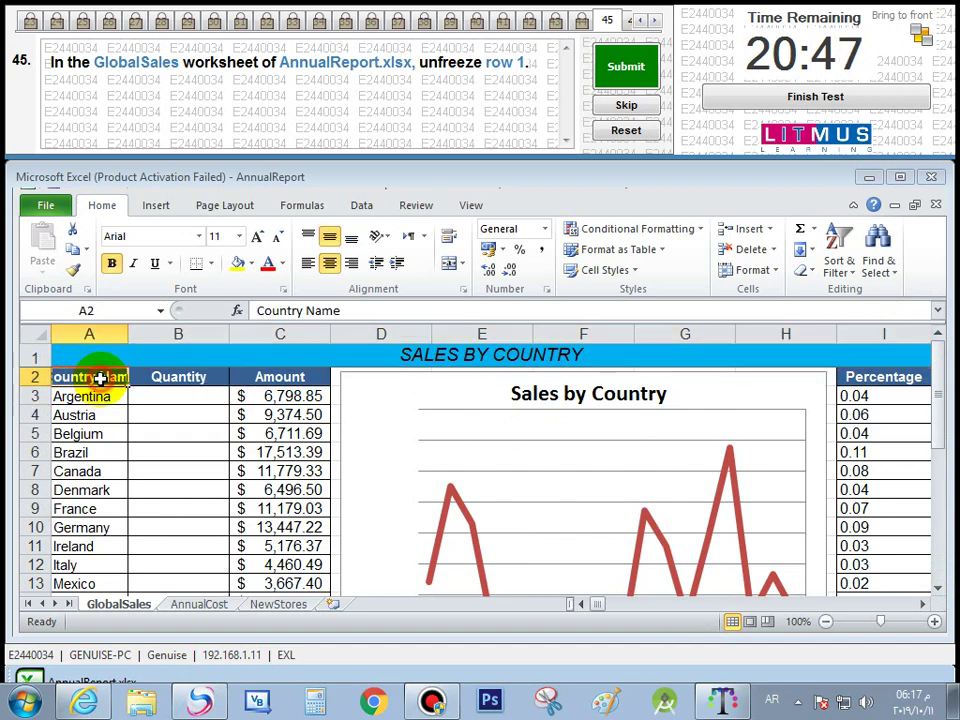
{"action": "left_click", "coordinate": [470, 205]}
{"action": "left_click", "coordinate": [590, 280]}
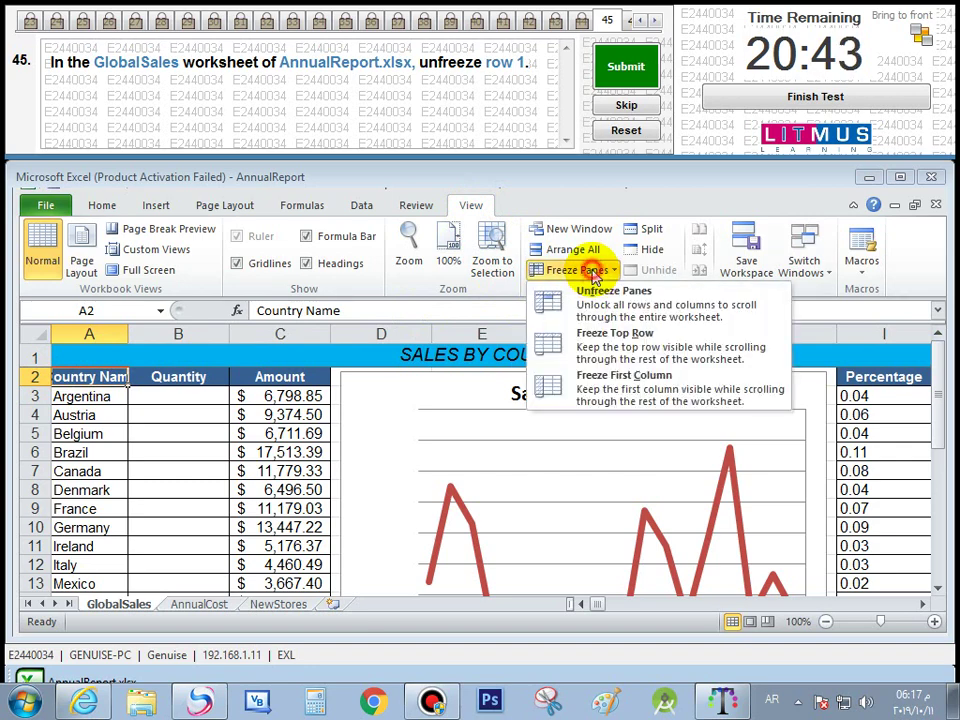
{"action": "left_click", "coordinate": [681, 310]}
{"action": "scroll", "coordinate": [623, 400], "scroll_direction": "down", "scroll_amount": 10}
{"action": "scroll", "coordinate": [621, 396], "scroll_direction": "down", "scroll_amount": 7}
{"action": "left_click_drag", "start_coordinate": [940, 549], "coordinate": [938, 355]}
{"action": "left_click", "coordinate": [28, 376]}
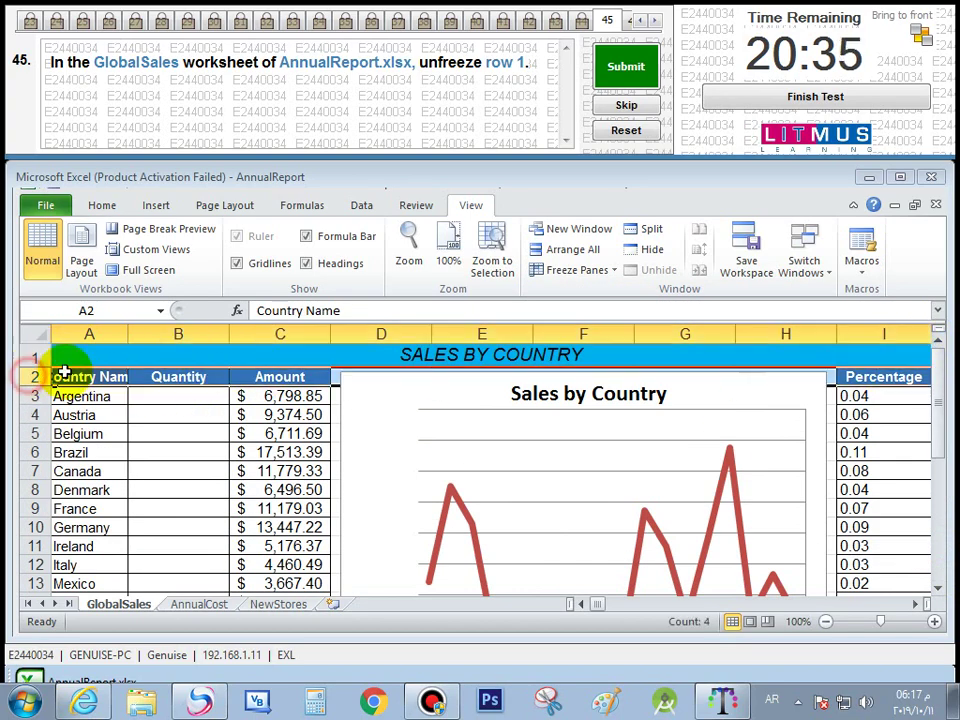
{"action": "left_click", "coordinate": [604, 268]}
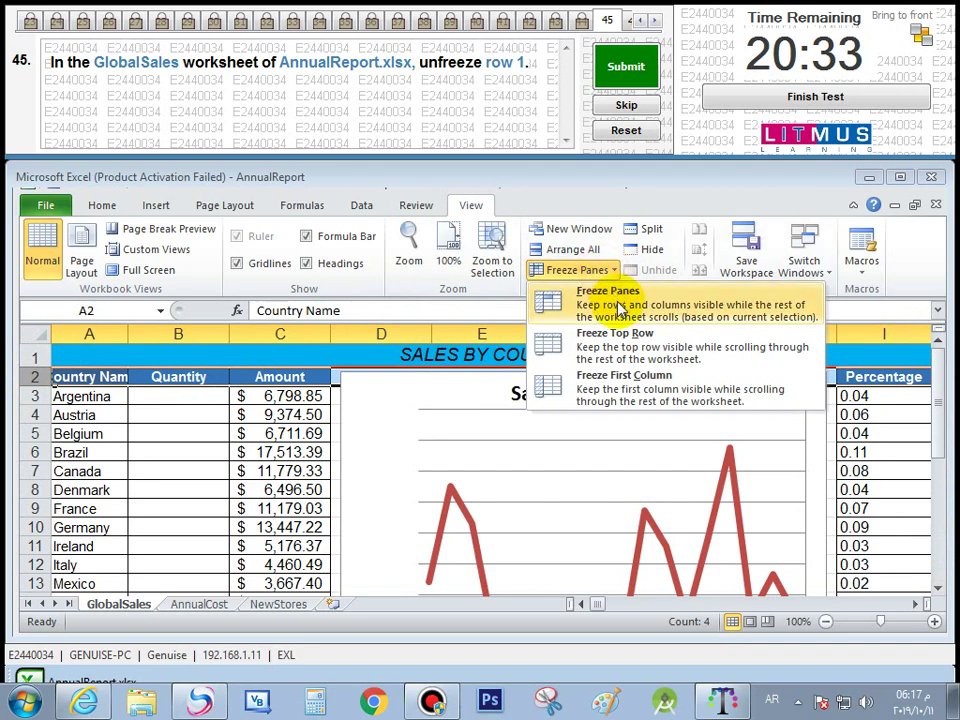
{"action": "left_click", "coordinate": [147, 378]}
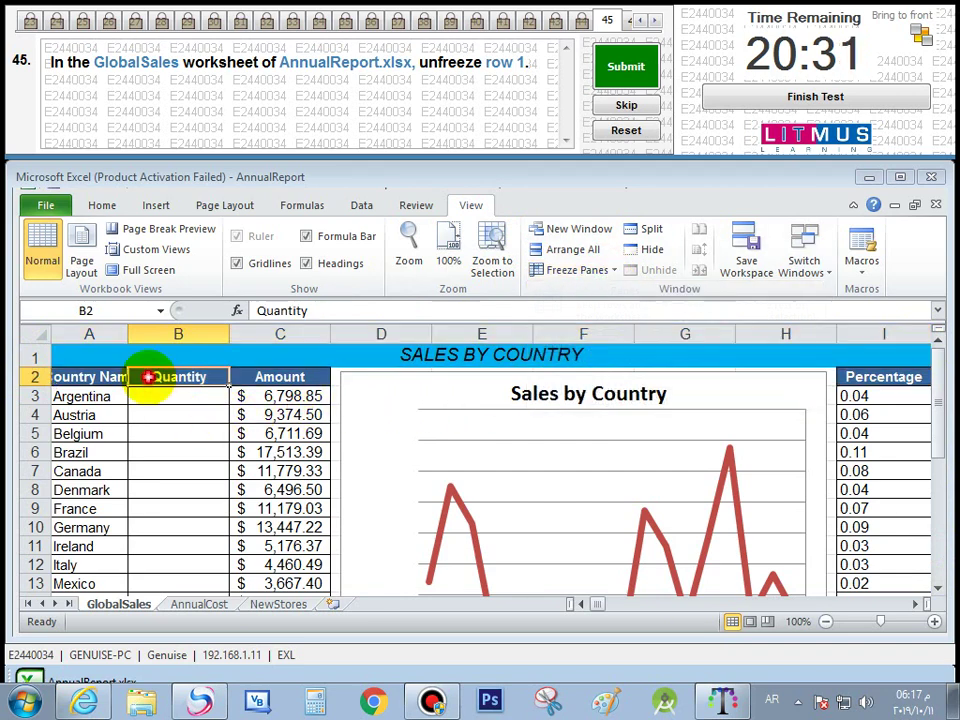
{"action": "left_click", "coordinate": [600, 268]}
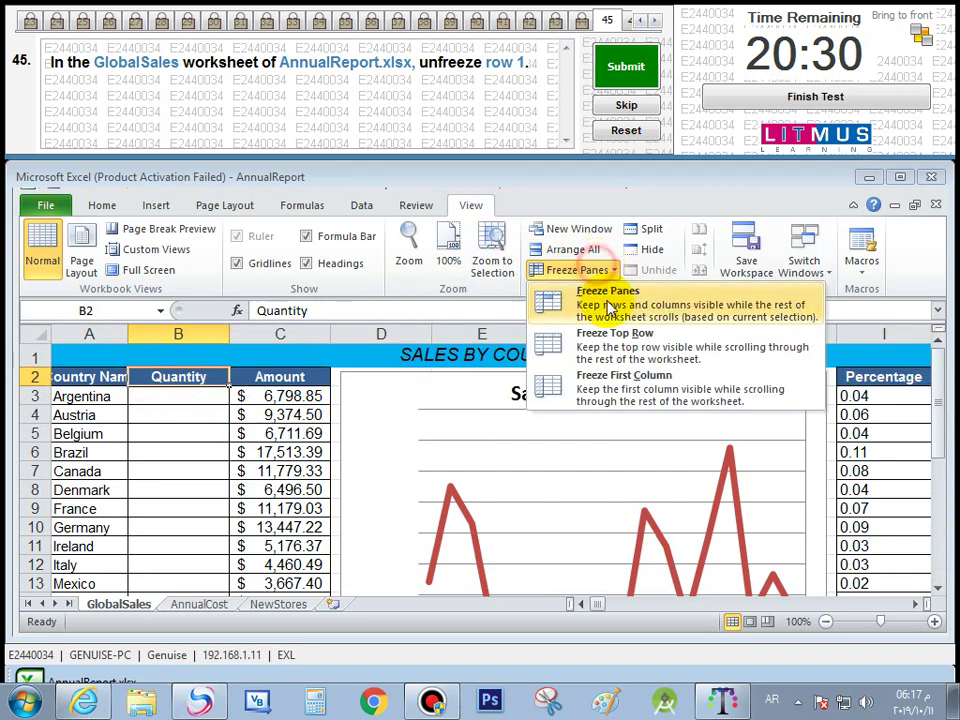
{"action": "left_click", "coordinate": [175, 395]}
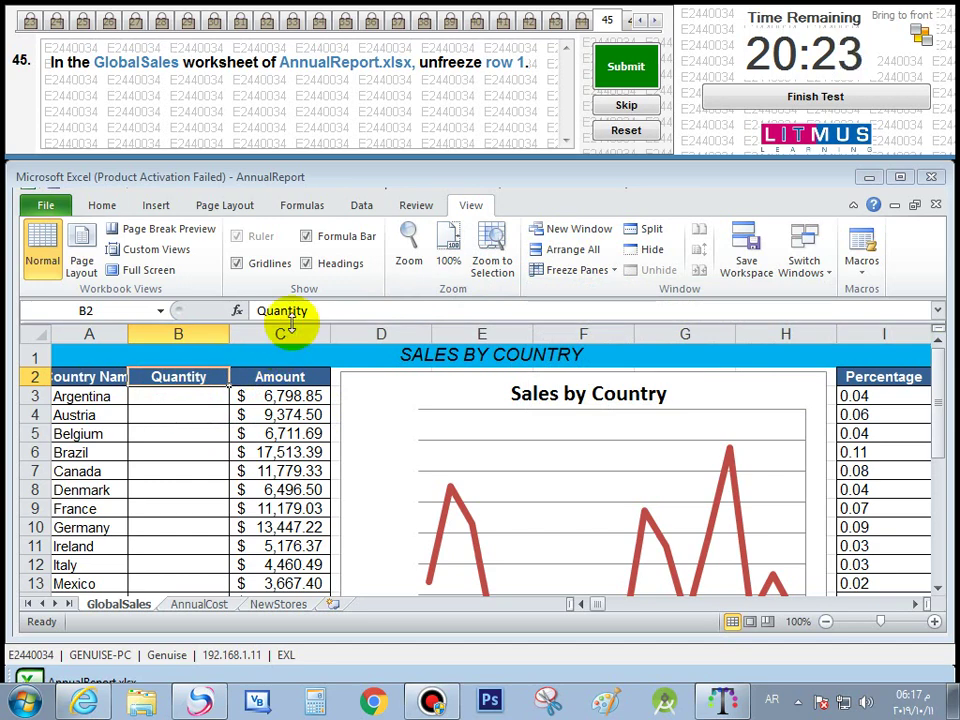
Submit the answer to question 45 and confirm the submission
{"action": "left_click", "coordinate": [614, 75]}
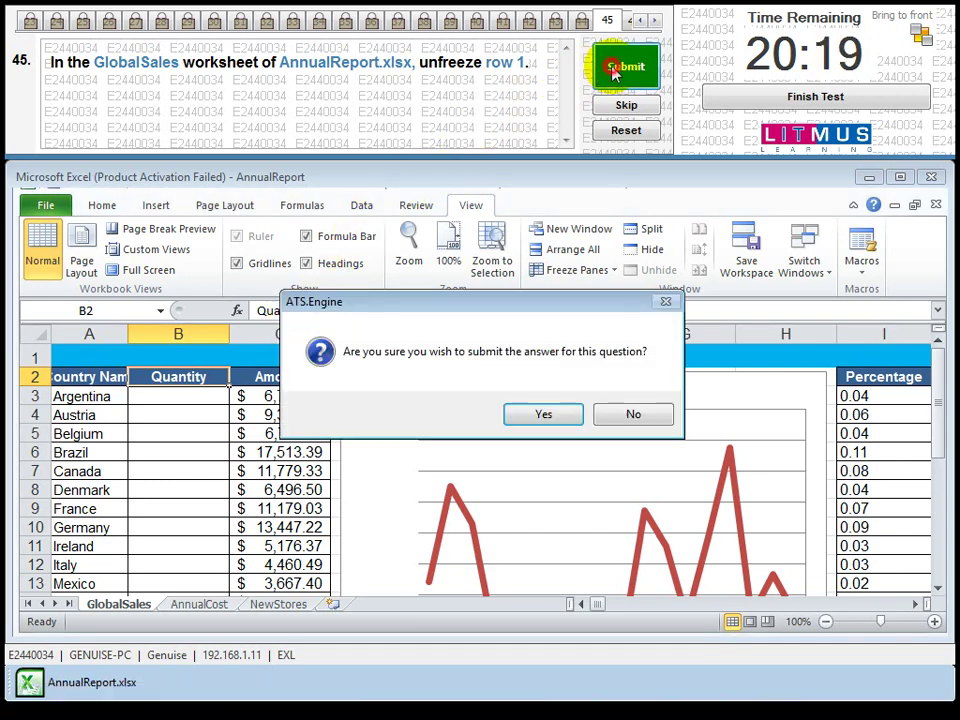
{"action": "left_click", "coordinate": [563, 423]}
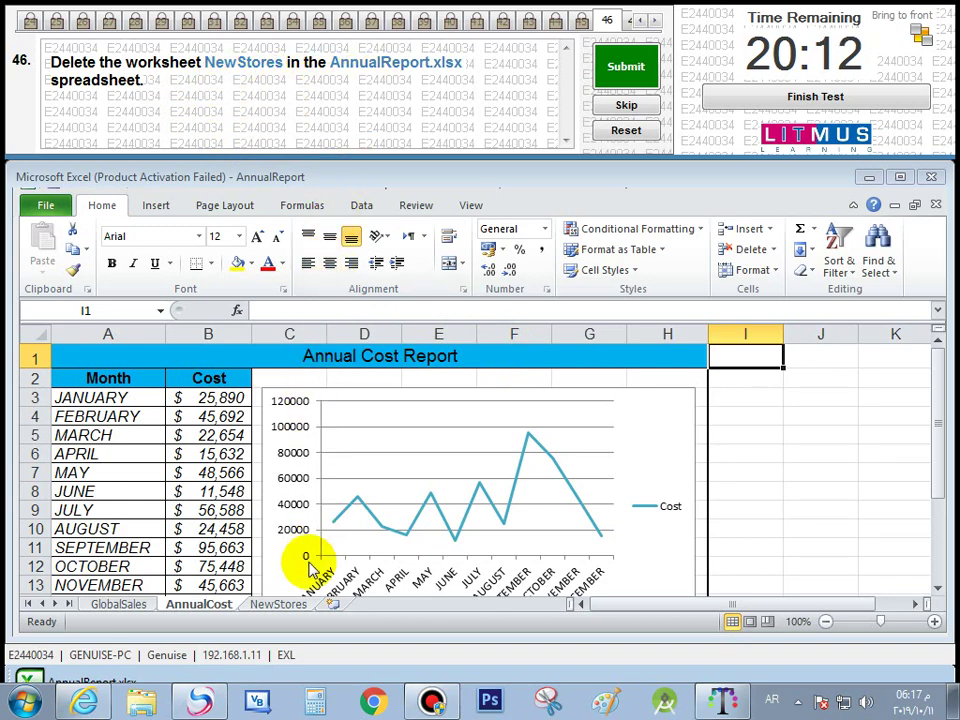
Delete the NewStores worksheet from AnnualReport.xlsx, confirming the permanent deletion, and submit the answer to question 46
{"action": "left_click", "coordinate": [278, 605]}
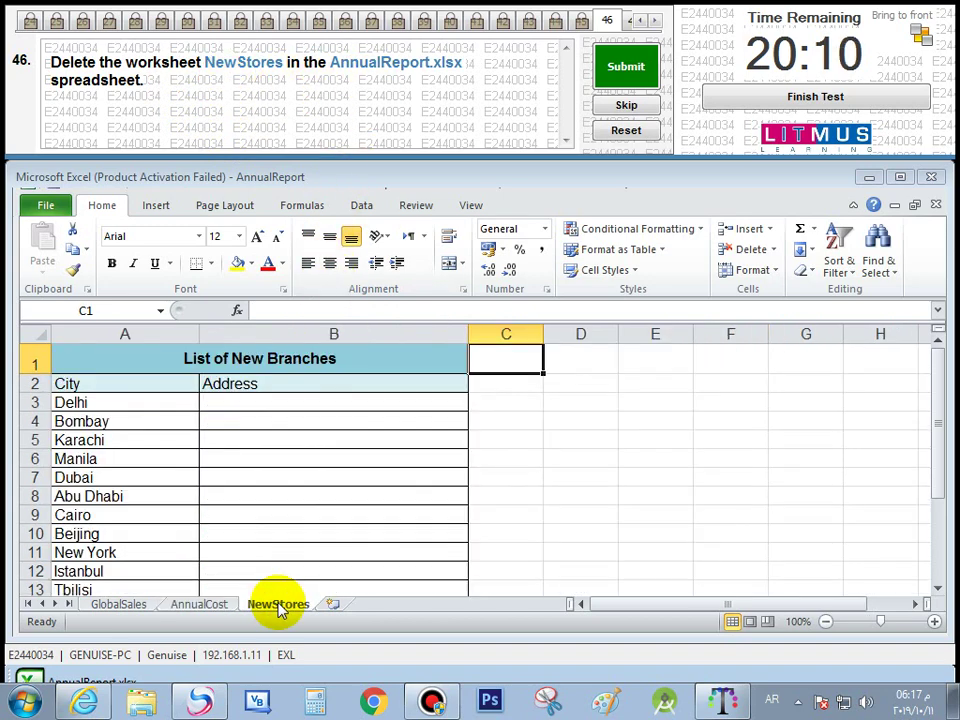
{"action": "right_click", "coordinate": [278, 606]}
{"action": "left_click", "coordinate": [362, 418]}
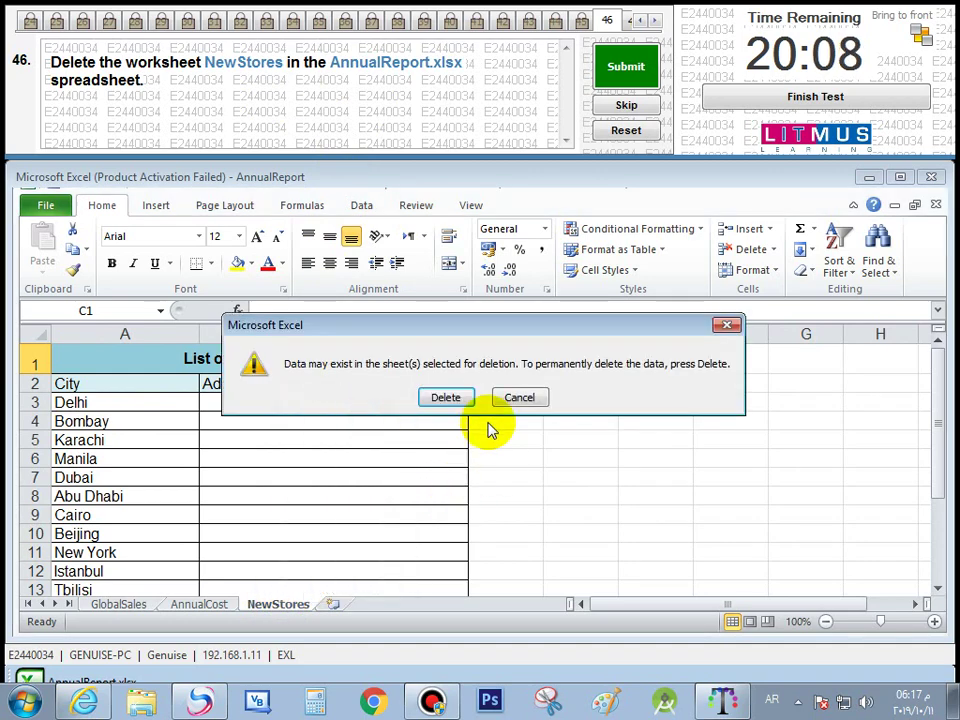
{"action": "left_click", "coordinate": [446, 398]}
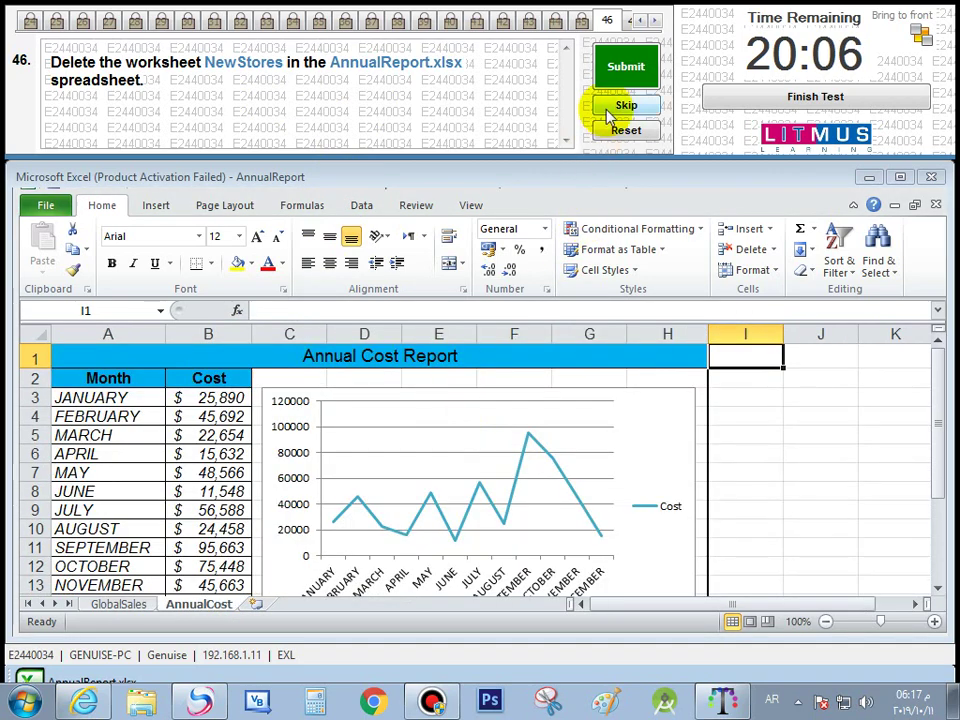
{"action": "left_click", "coordinate": [627, 74]}
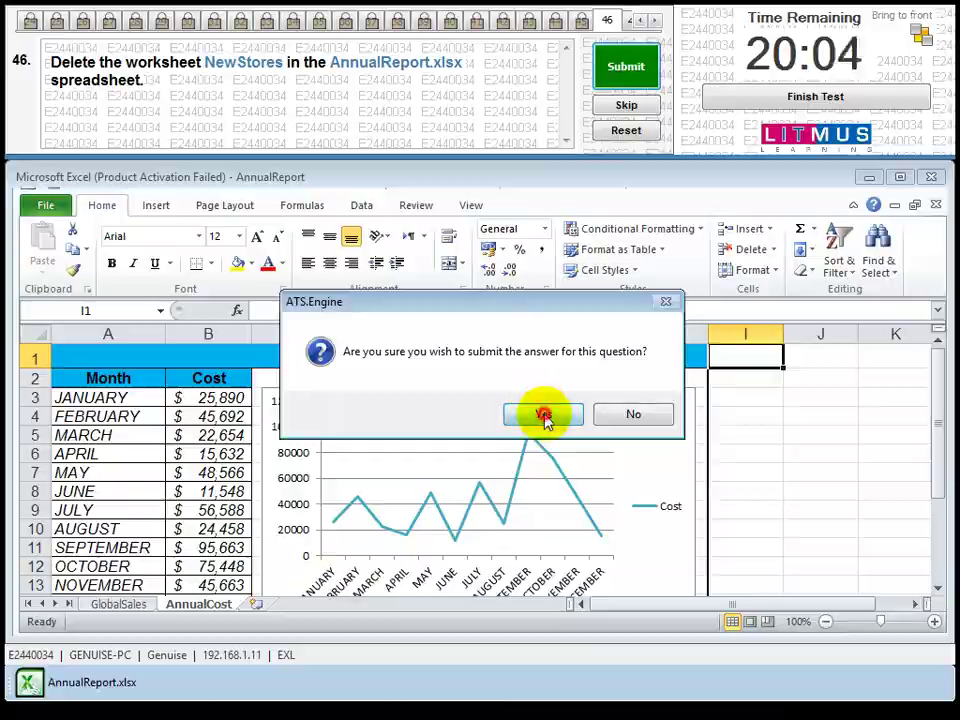
{"action": "left_click", "coordinate": [545, 413]}
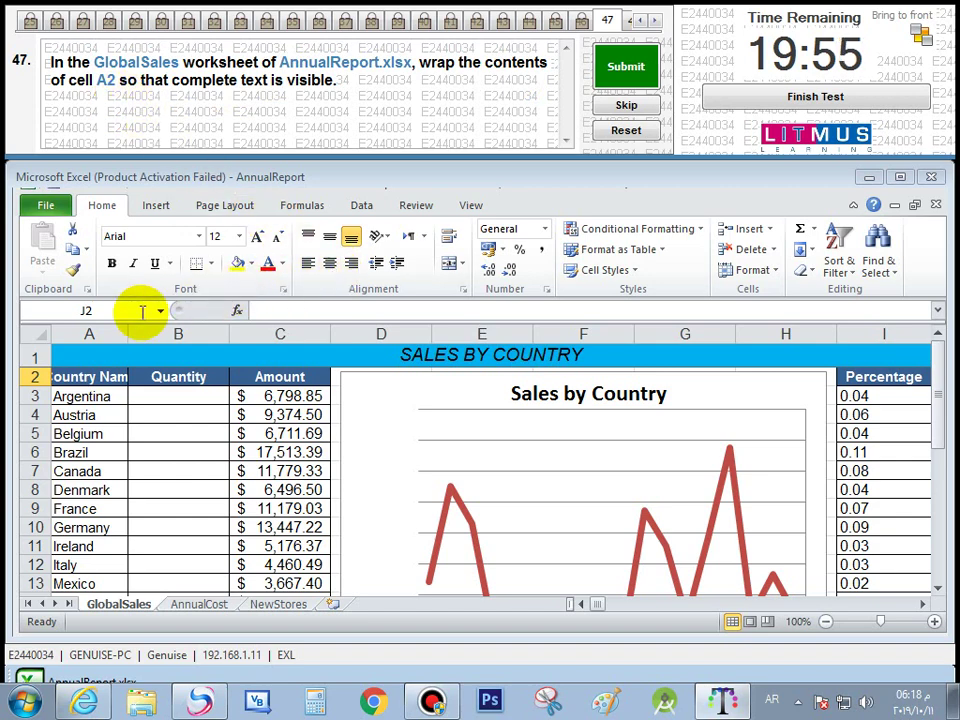
Wrap the text of cell A2 on the GlobalSales worksheet and submit the answer to question 47
{"action": "left_click", "coordinate": [107, 377]}
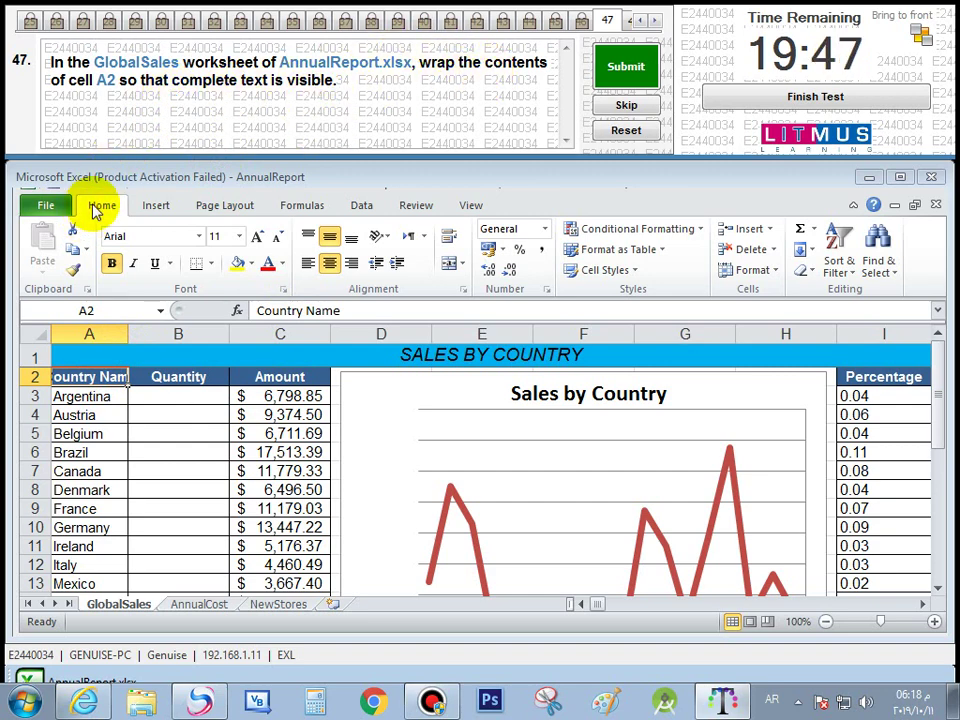
{"action": "left_click", "coordinate": [448, 238]}
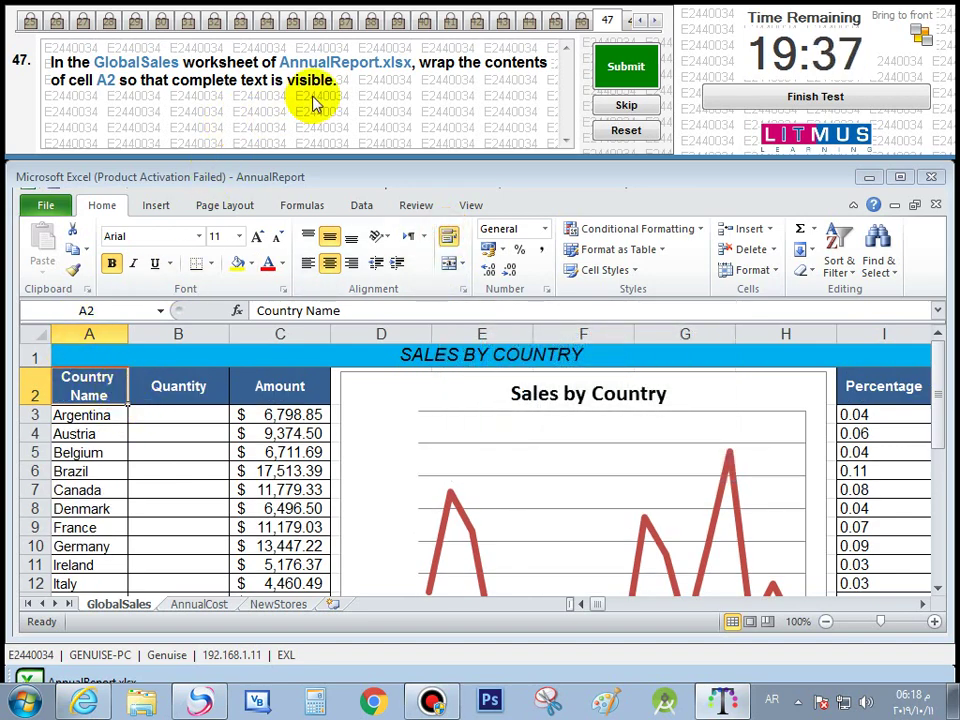
{"action": "left_click", "coordinate": [629, 68]}
{"action": "left_click", "coordinate": [568, 410]}
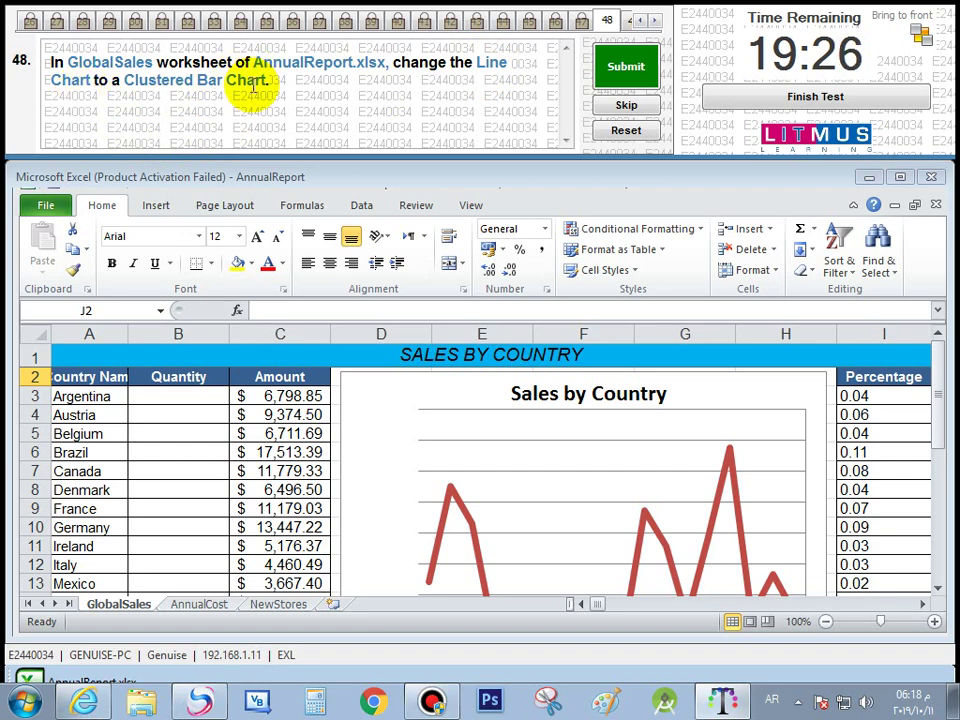
Change the Sales by Country line chart on GlobalSales to a Clustered Bar chart and submit the answer to question 48
{"action": "left_click", "coordinate": [815, 388]}
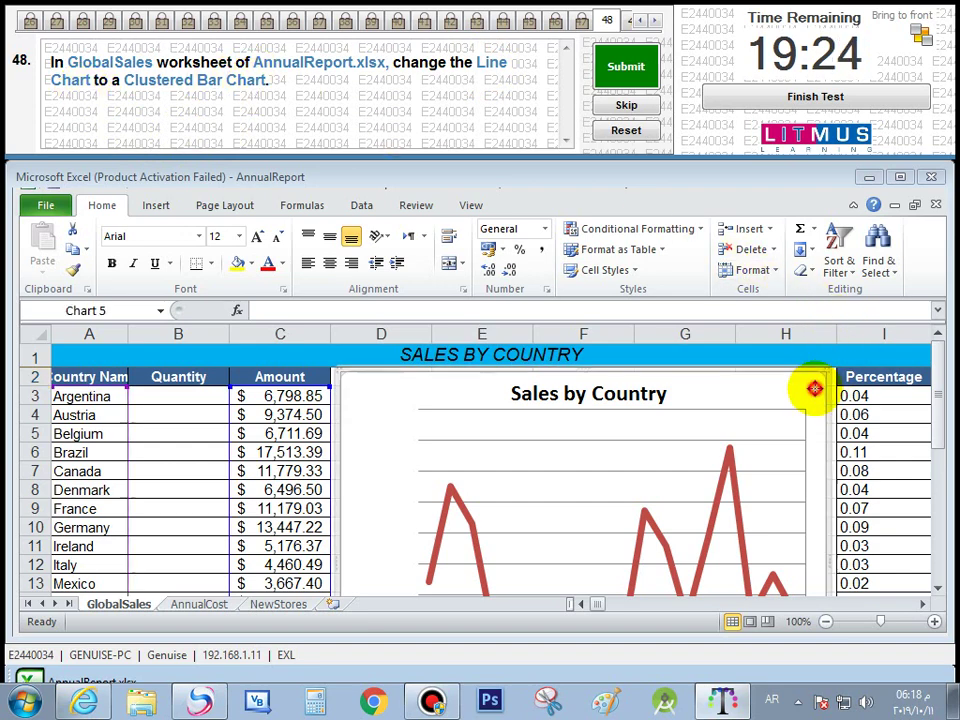
{"action": "left_click", "coordinate": [548, 205]}
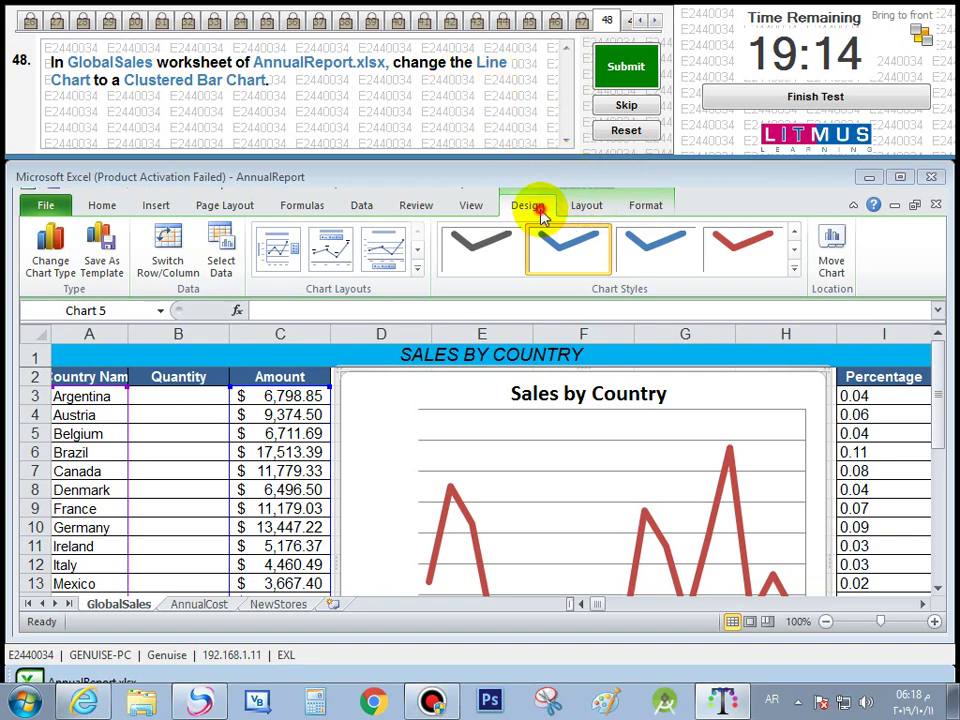
{"action": "left_click", "coordinate": [52, 245]}
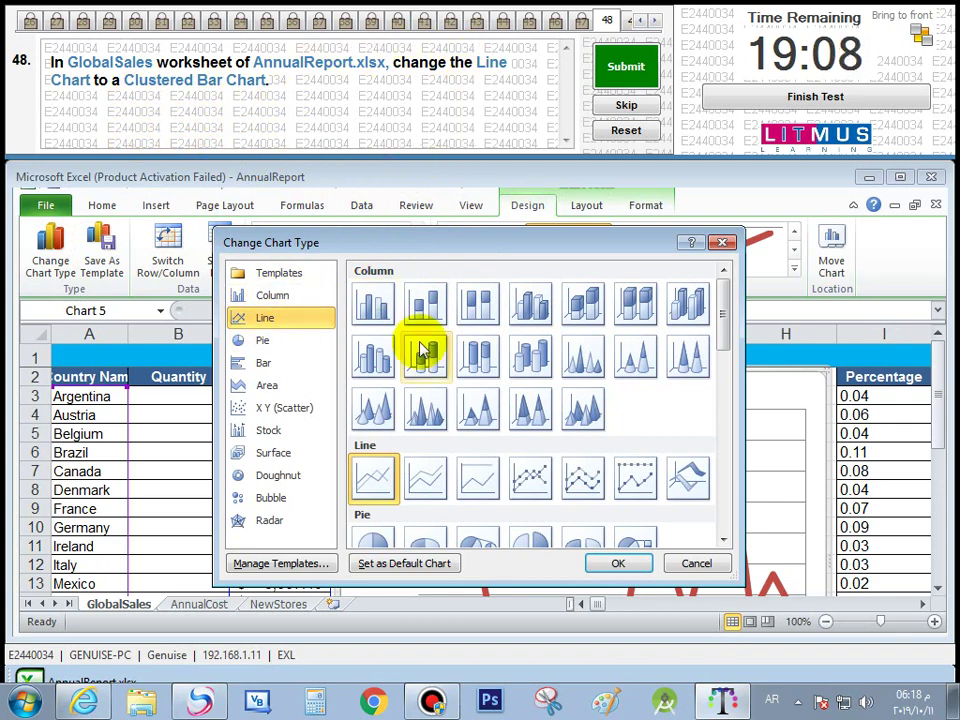
{"action": "left_click", "coordinate": [289, 363]}
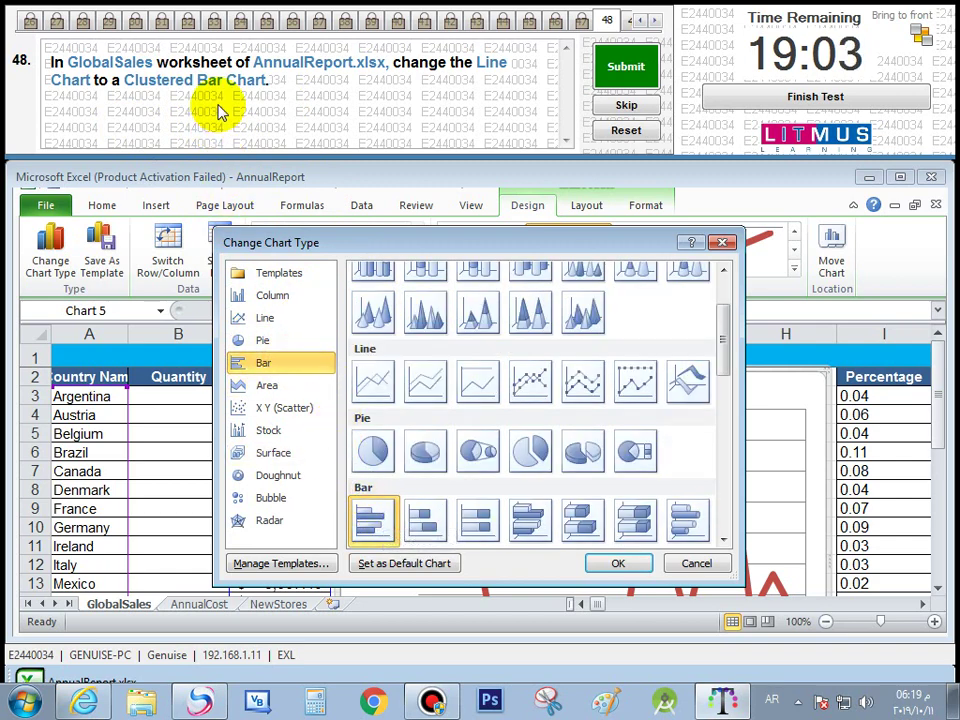
{"action": "left_click", "coordinate": [621, 566]}
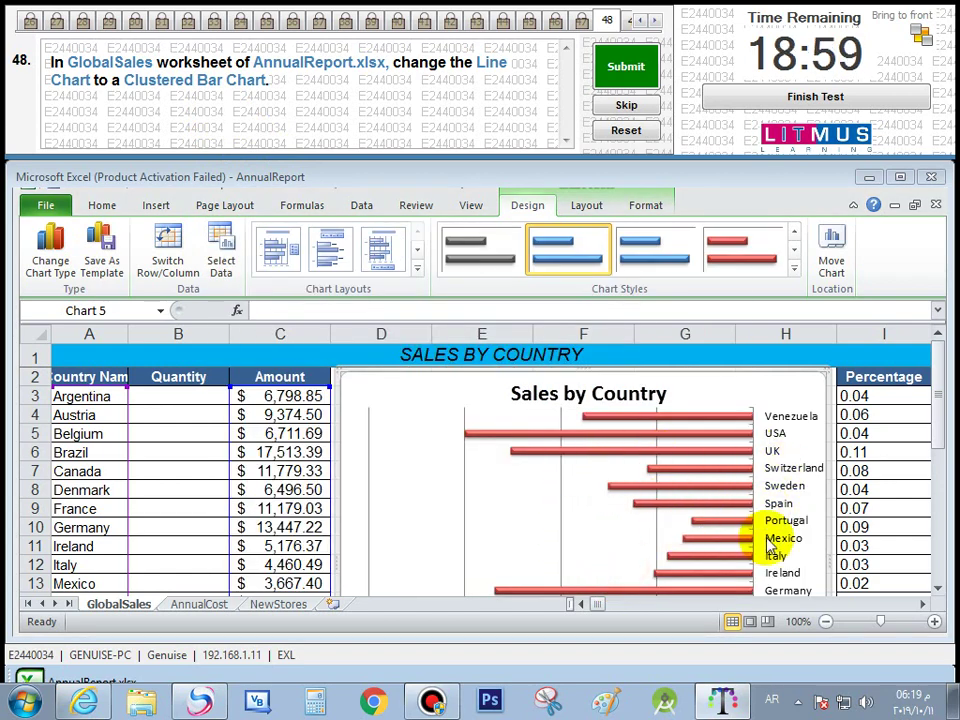
{"action": "left_click", "coordinate": [640, 70]}
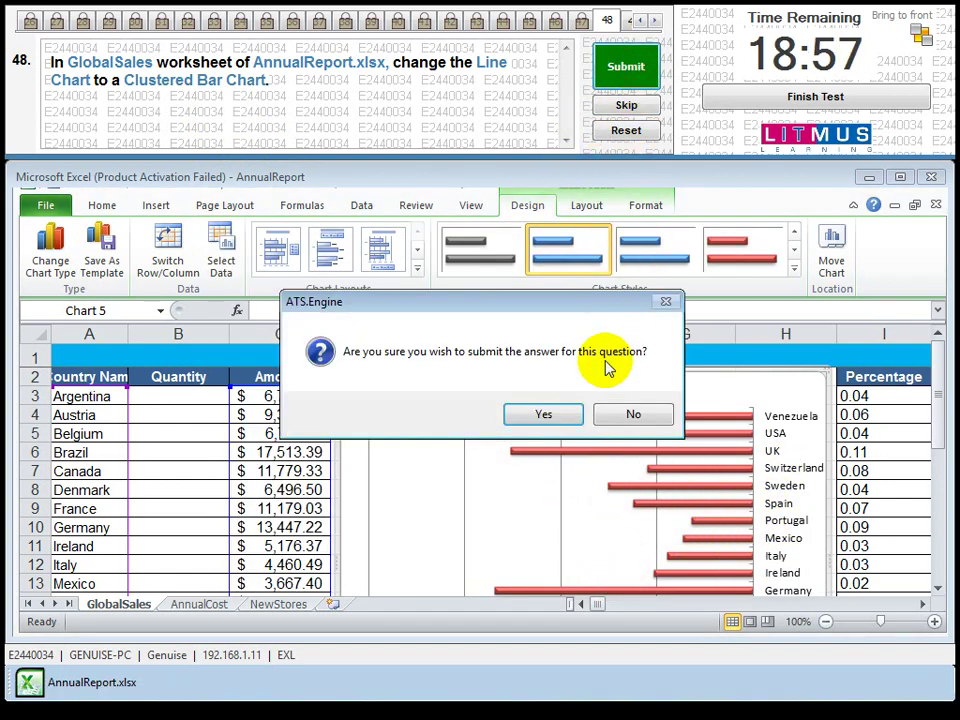
{"action": "left_click", "coordinate": [558, 416]}
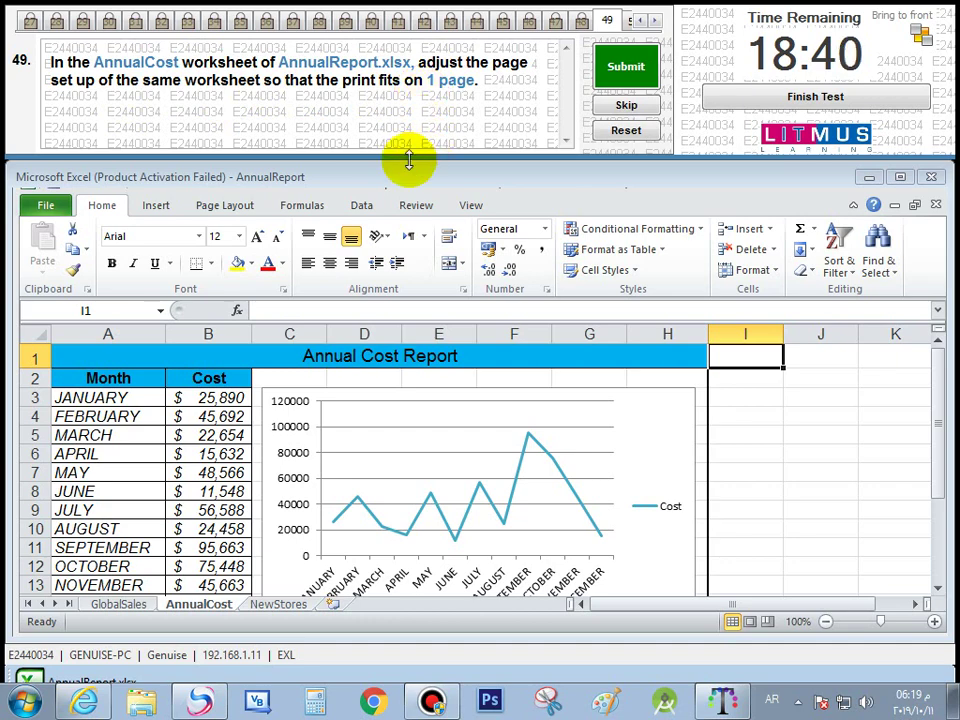
Set the print scaling width of the AnnualCost worksheet to 1 page
{"action": "left_click", "coordinate": [248, 204]}
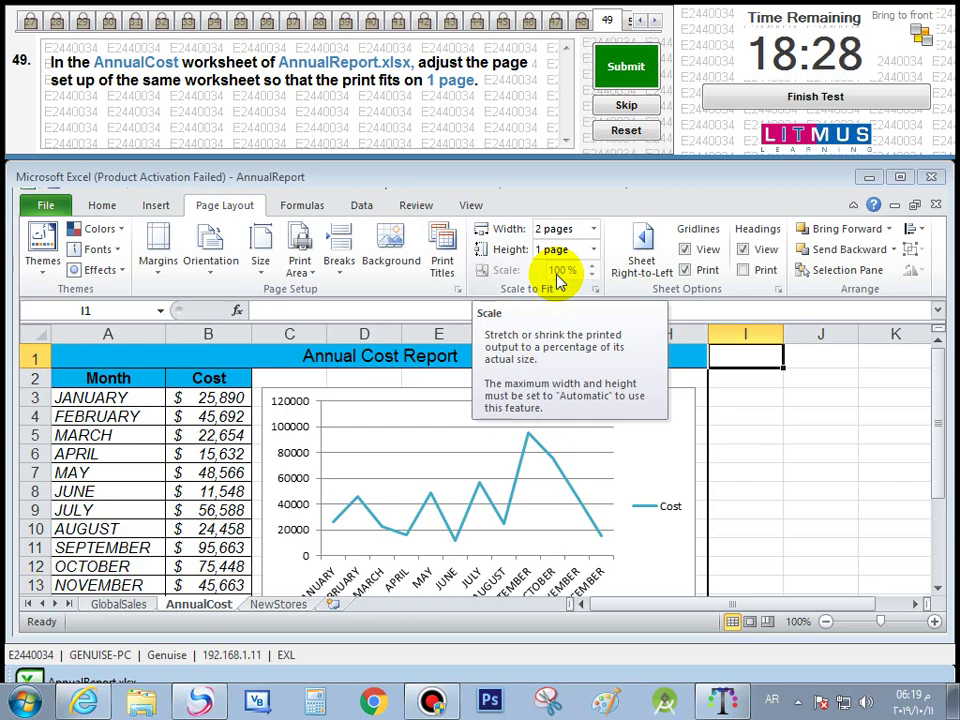
{"action": "left_click", "coordinate": [593, 230]}
{"action": "left_click", "coordinate": [605, 266]}
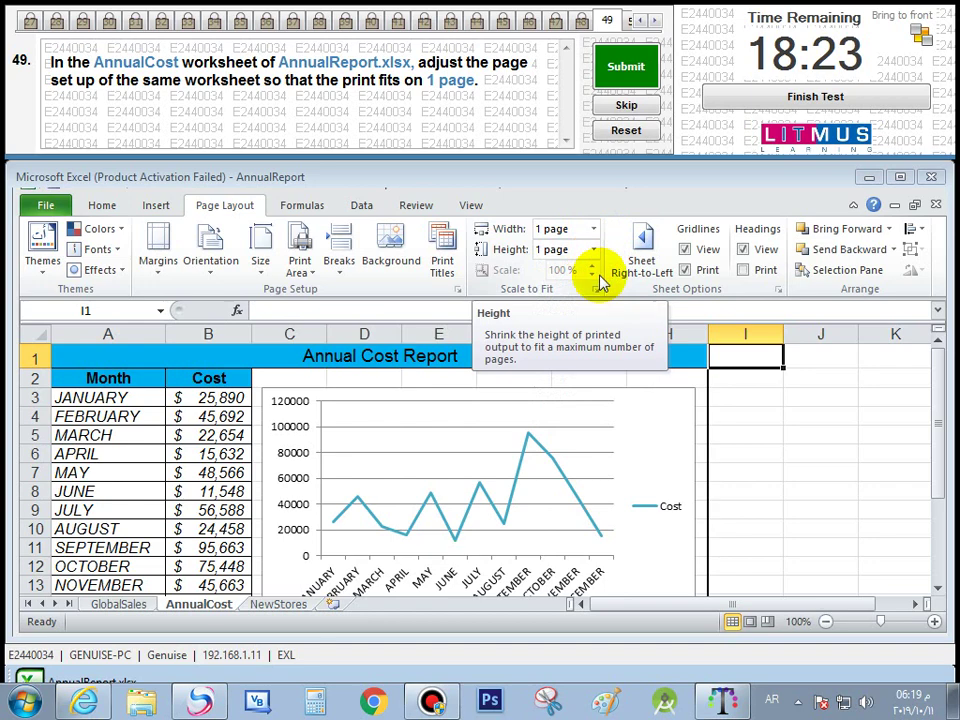
Set the AnnualCost page setup scaling to fit 2 pages wide by 2 tall
{"action": "left_click", "coordinate": [595, 291]}
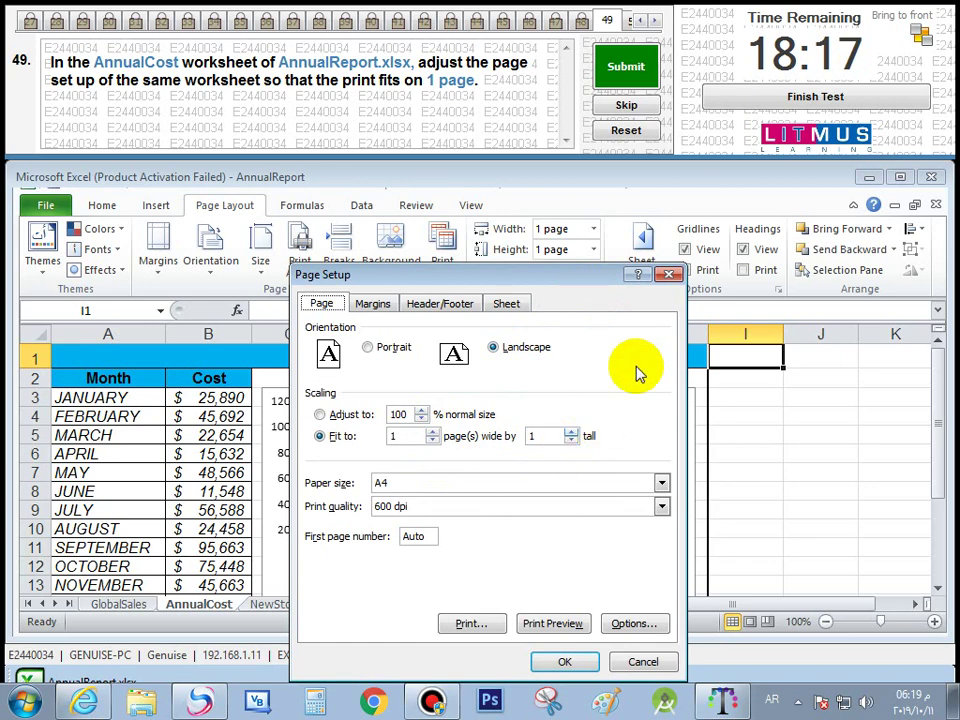
{"action": "left_click", "coordinate": [669, 274]}
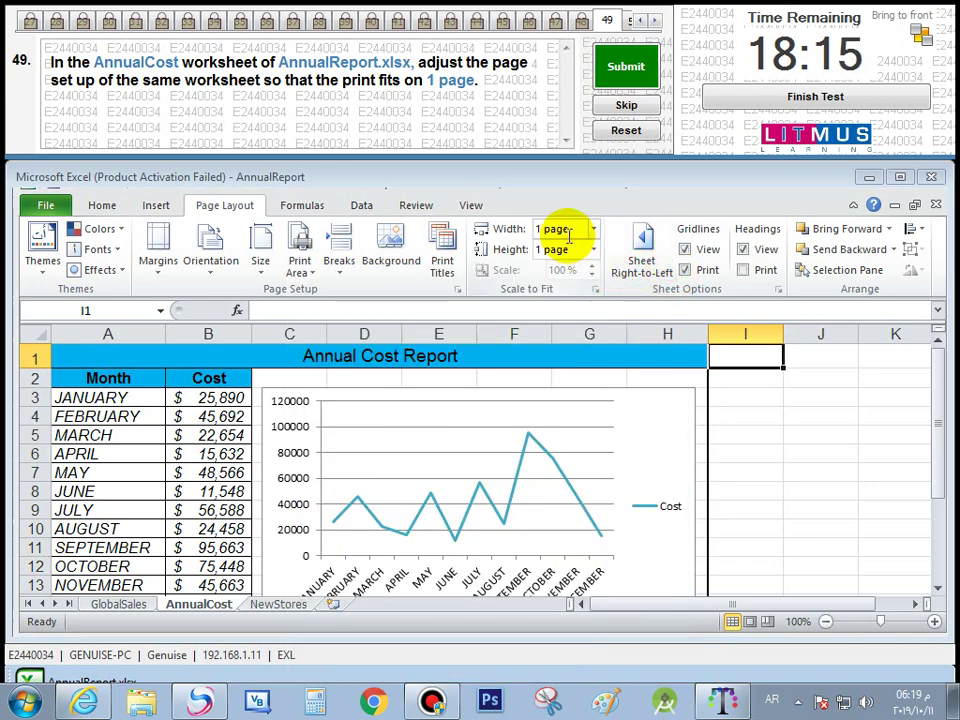
{"action": "left_click", "coordinate": [596, 290]}
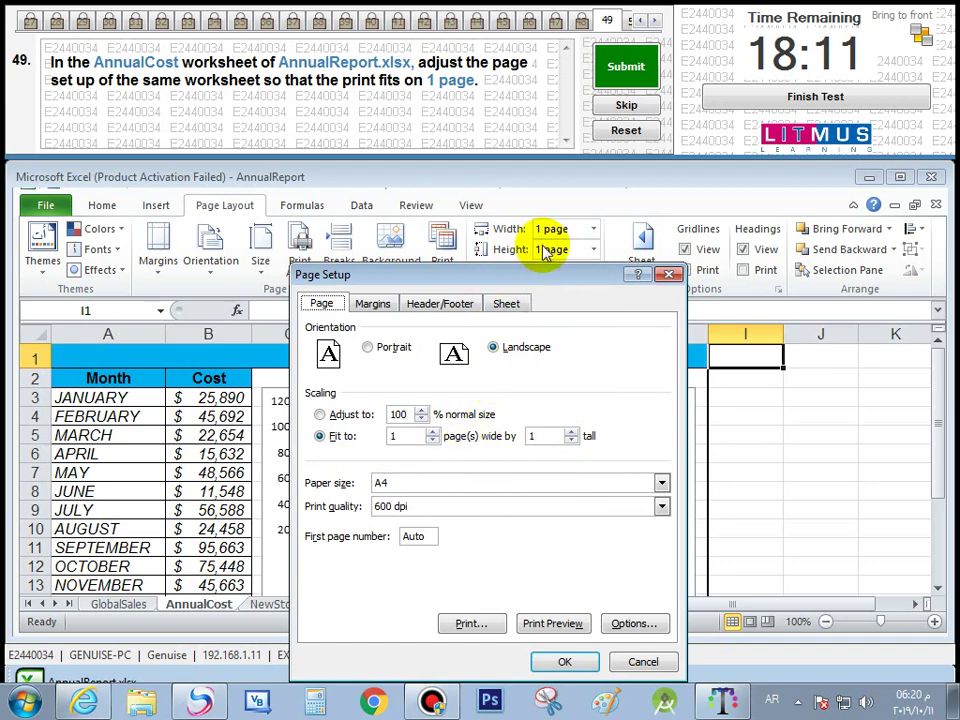
{"action": "left_click", "coordinate": [433, 431]}
{"action": "left_click", "coordinate": [571, 431]}
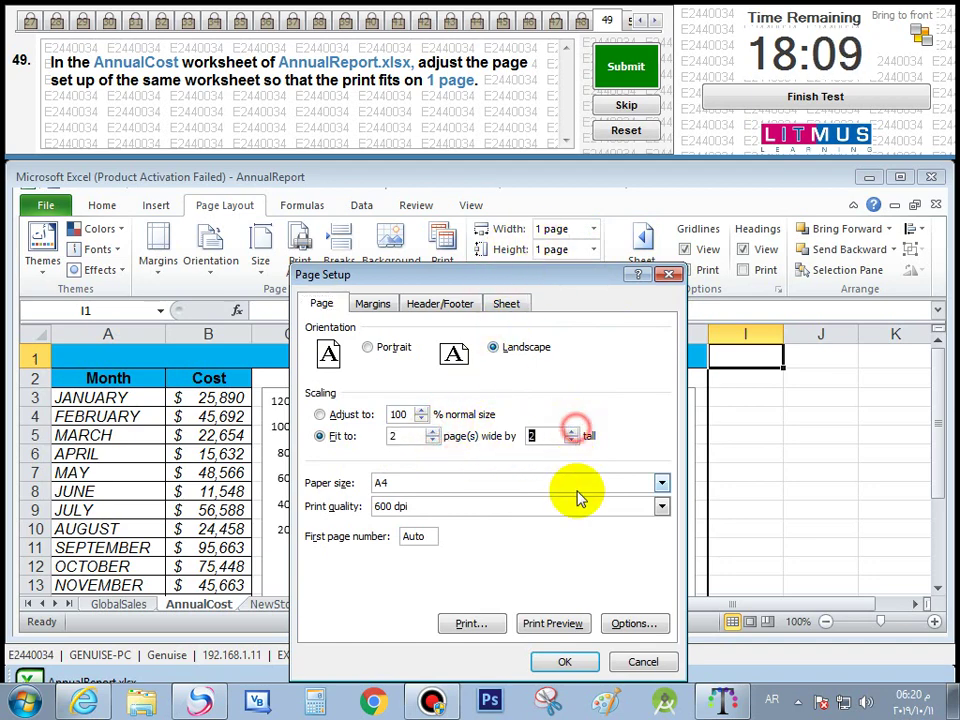
{"action": "left_click", "coordinate": [572, 664]}
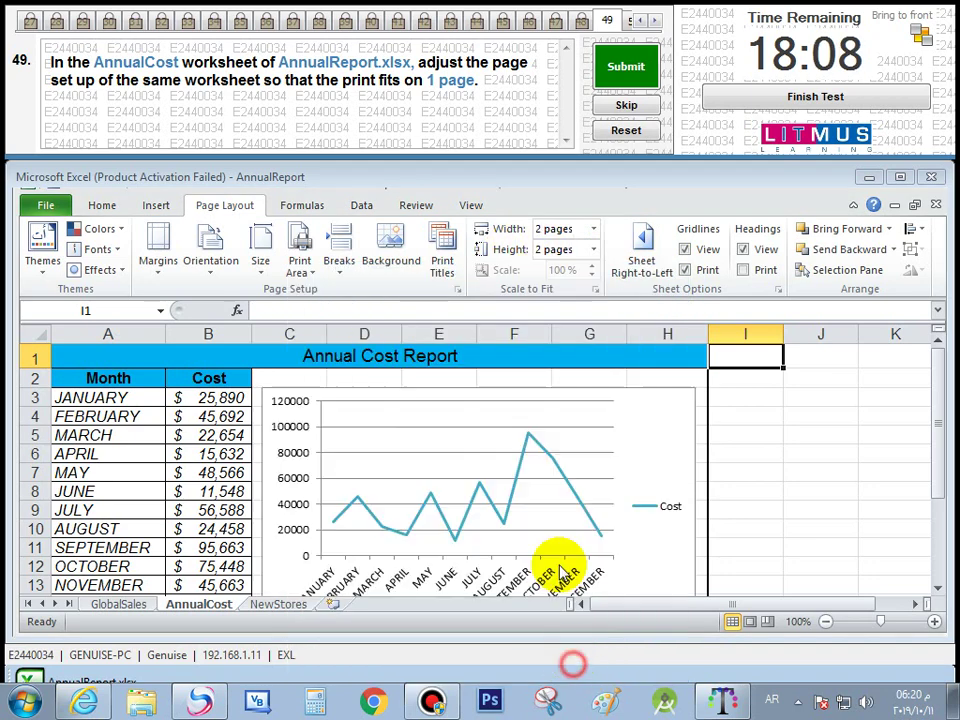
Set the AnnualCost page setup scaling to fit 1 page wide by 1 tall and submit the answer to question 49
{"action": "left_click", "coordinate": [596, 289]}
{"action": "left_click", "coordinate": [432, 441]}
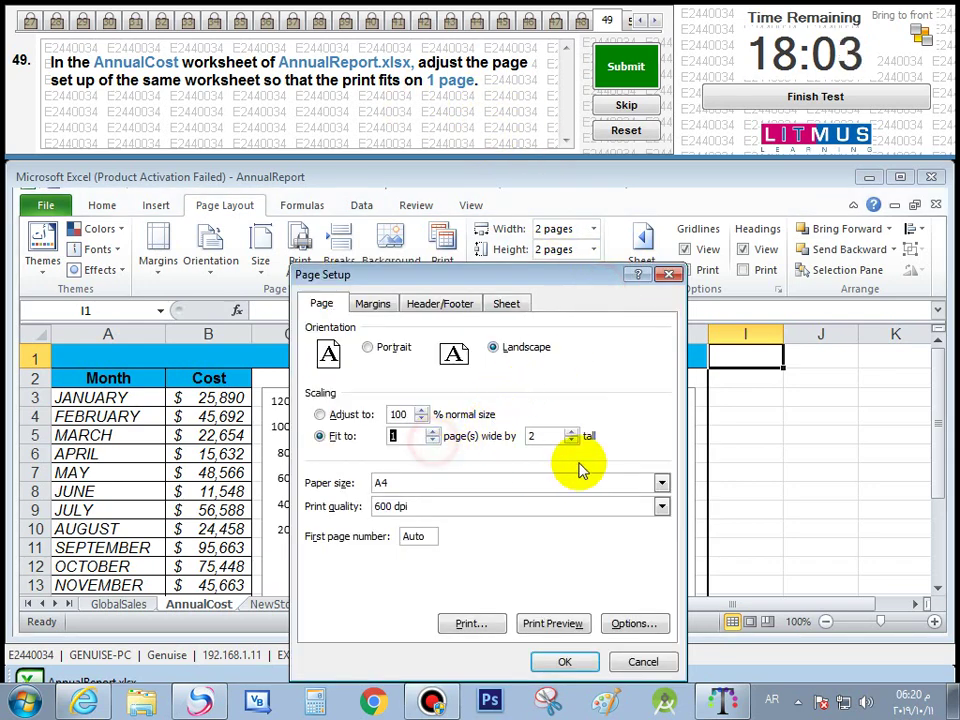
{"action": "left_click", "coordinate": [572, 441]}
{"action": "left_click", "coordinate": [565, 662]}
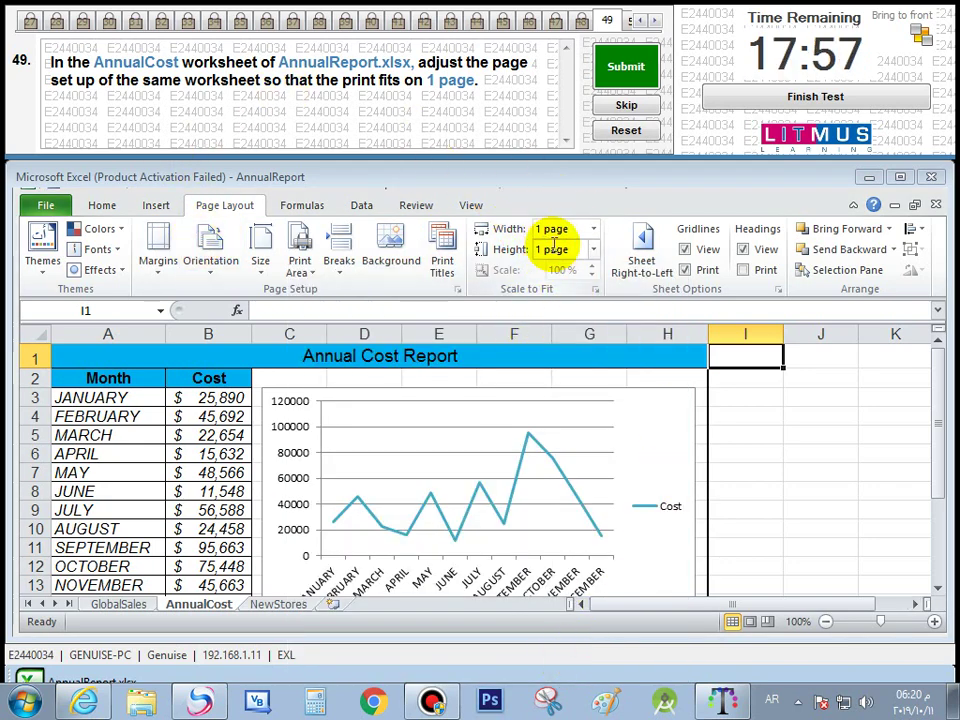
{"action": "left_click", "coordinate": [595, 290]}
{"action": "left_click", "coordinate": [666, 271]}
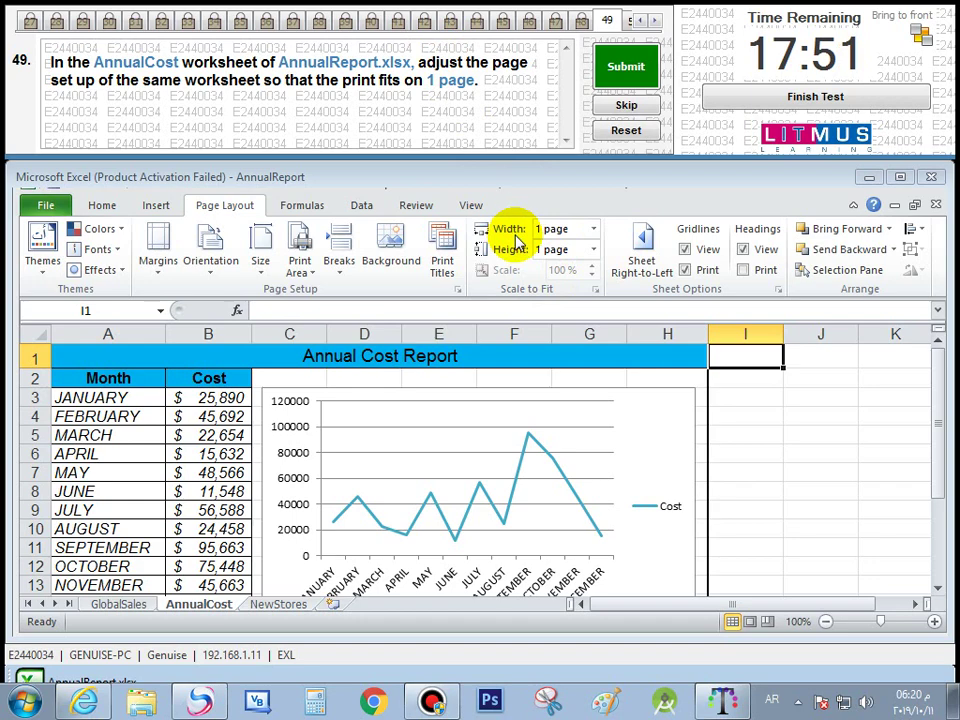
{"action": "left_click", "coordinate": [620, 68]}
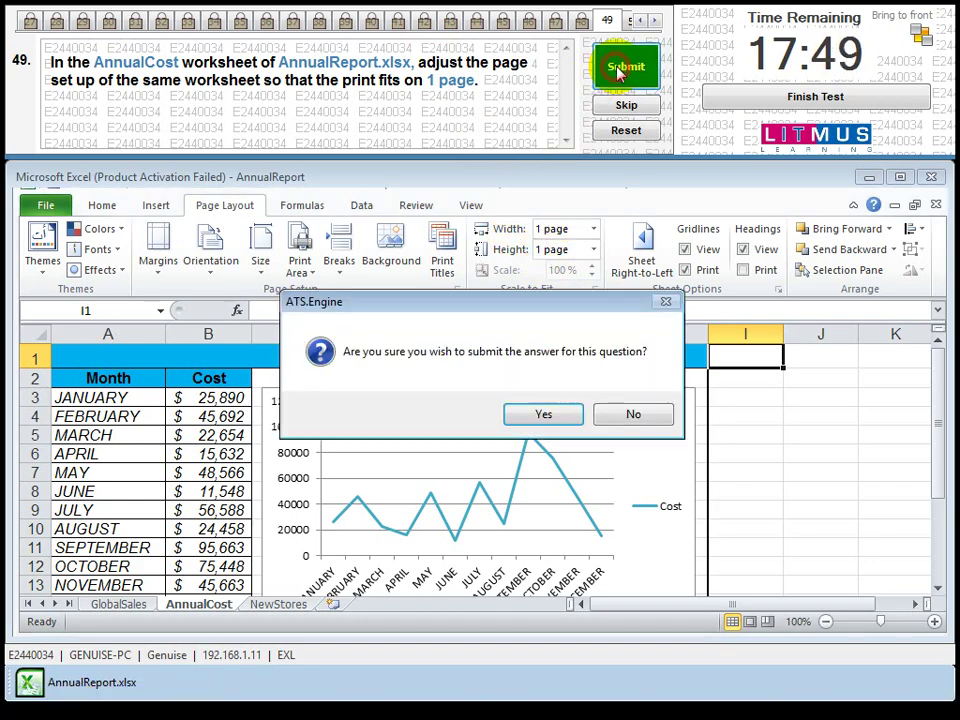
{"action": "left_click", "coordinate": [574, 416]}
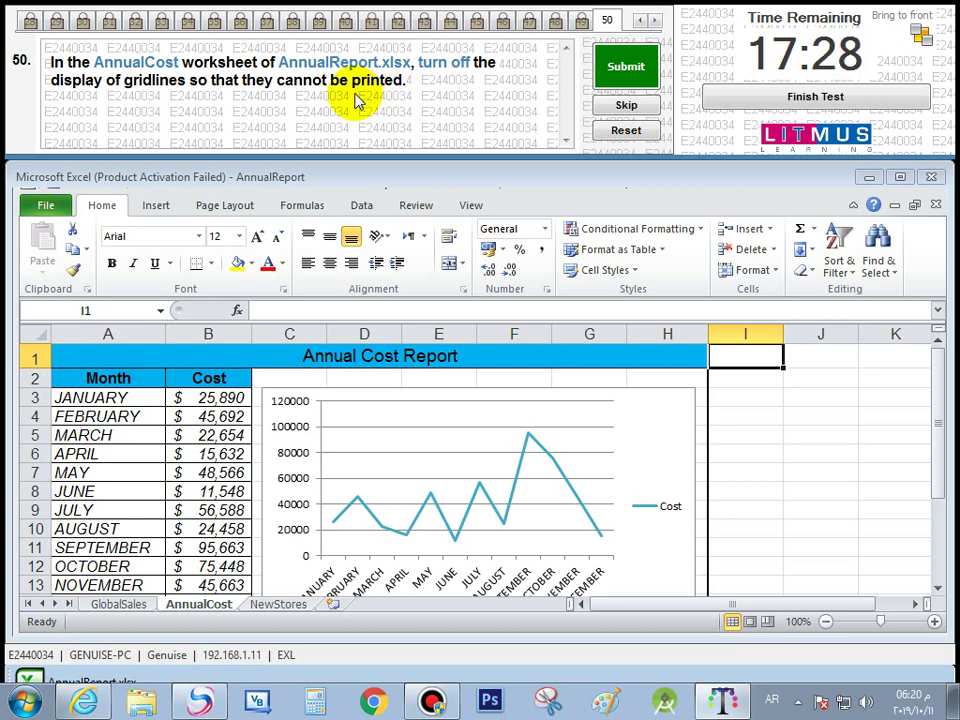
Turn off the printing of gridlines for the AnnualCost worksheet
{"action": "left_click", "coordinate": [226, 205]}
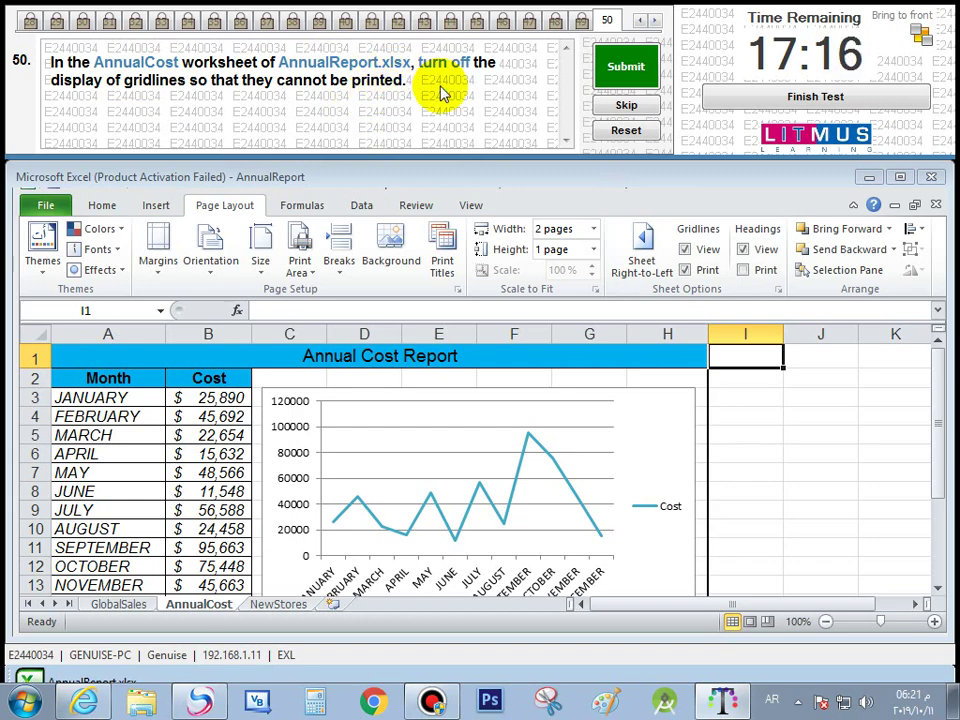
{"action": "left_click", "coordinate": [686, 270]}
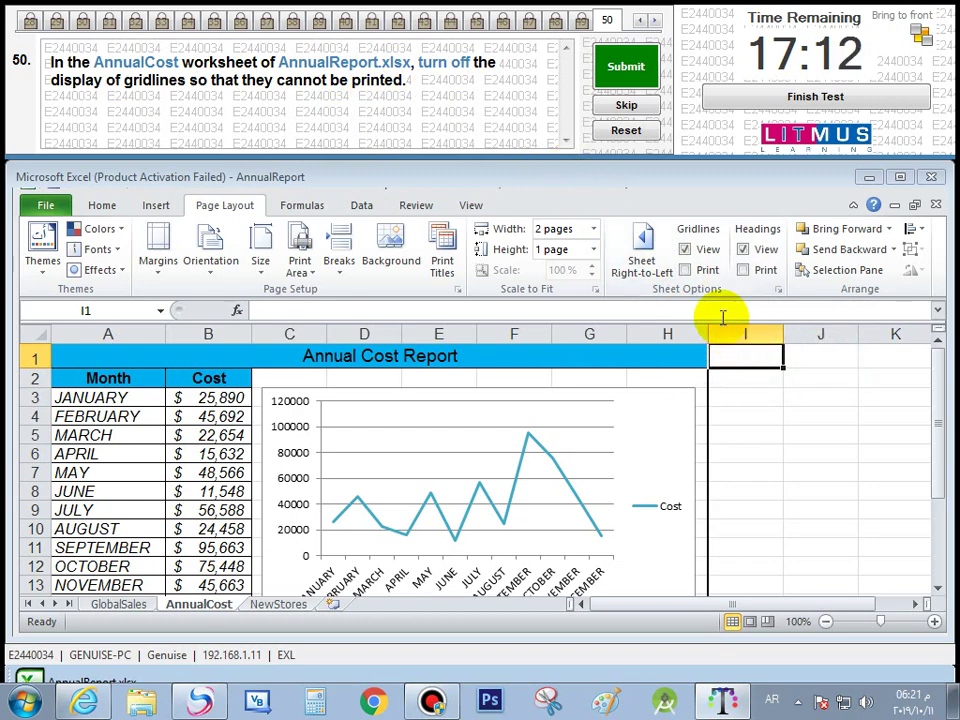
{"action": "left_click", "coordinate": [686, 271]}
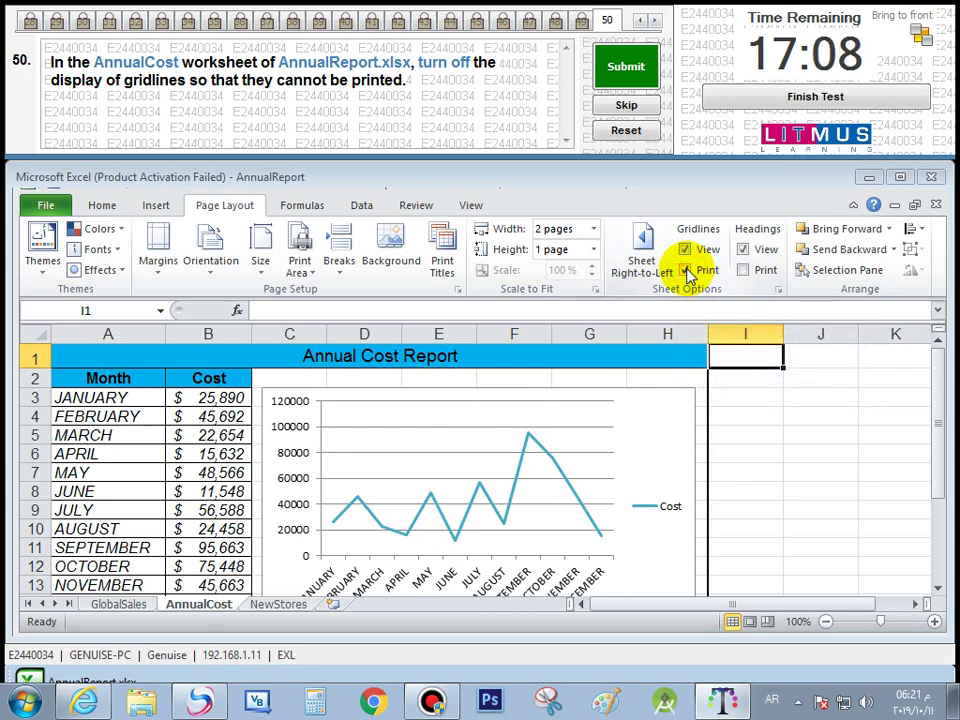
{"action": "left_click", "coordinate": [686, 271]}
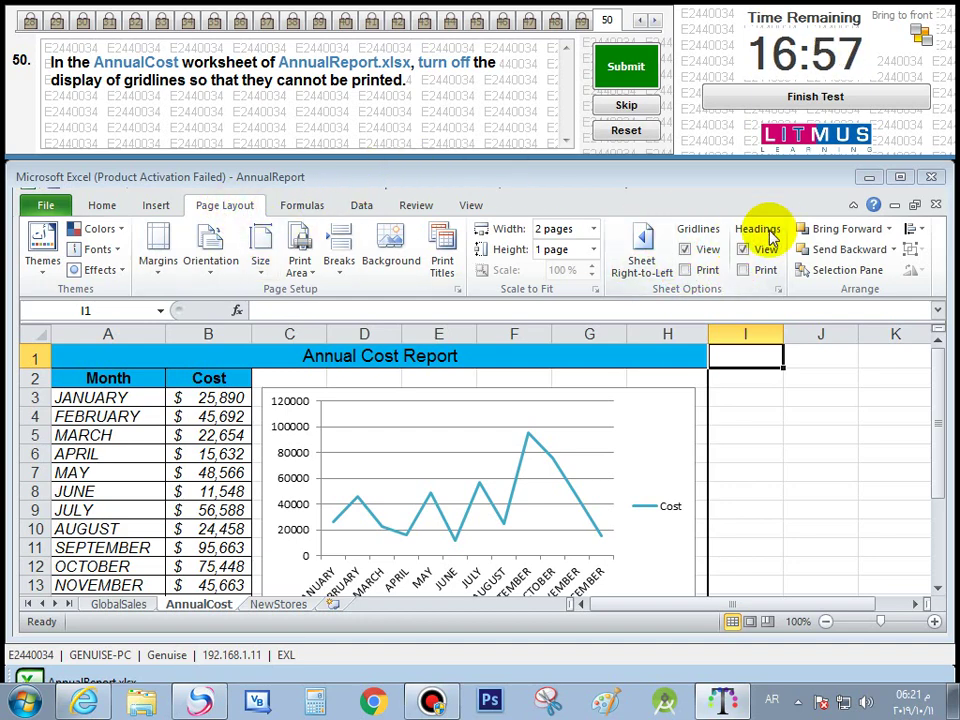
Try the option to print row and column headings on the AnnualCost worksheet, turning it on and back off
{"action": "left_click", "coordinate": [763, 272]}
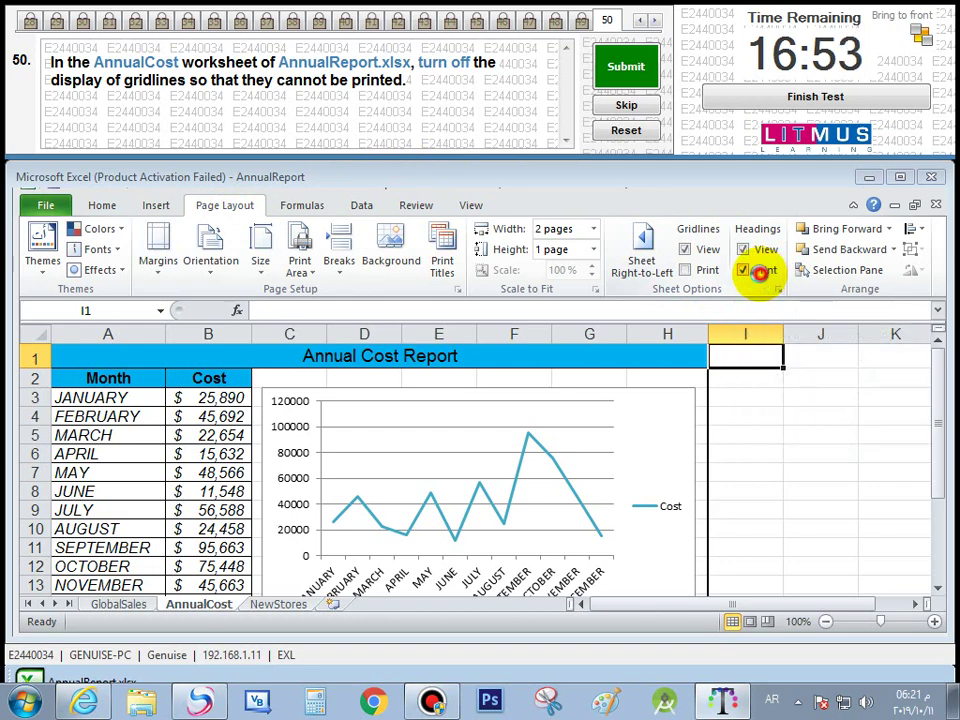
{"action": "left_click", "coordinate": [760, 272]}
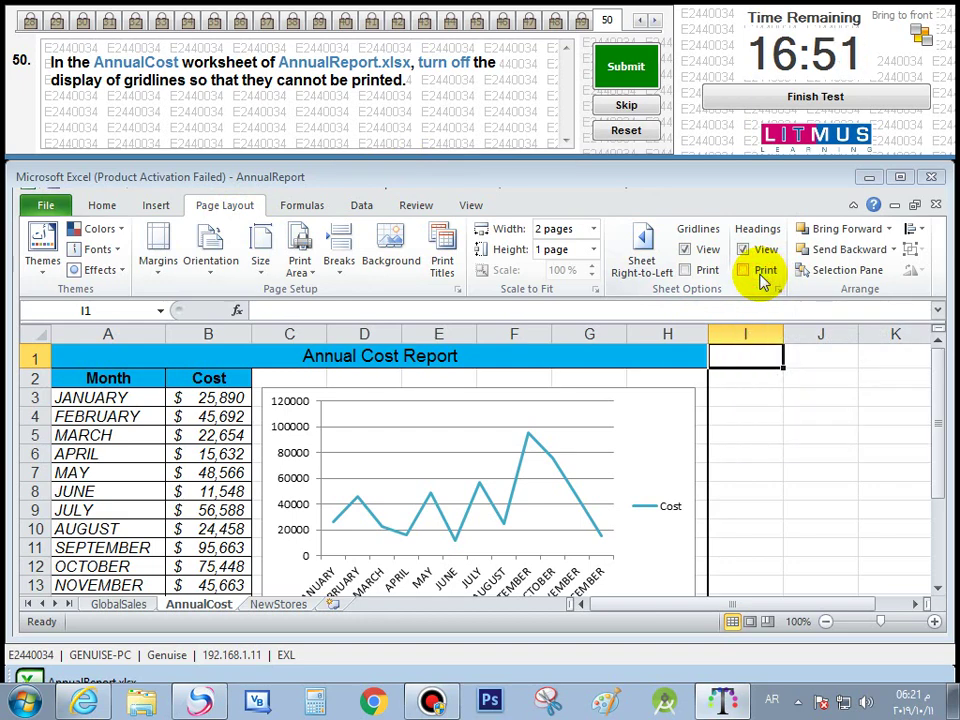
{"action": "left_click", "coordinate": [763, 272]}
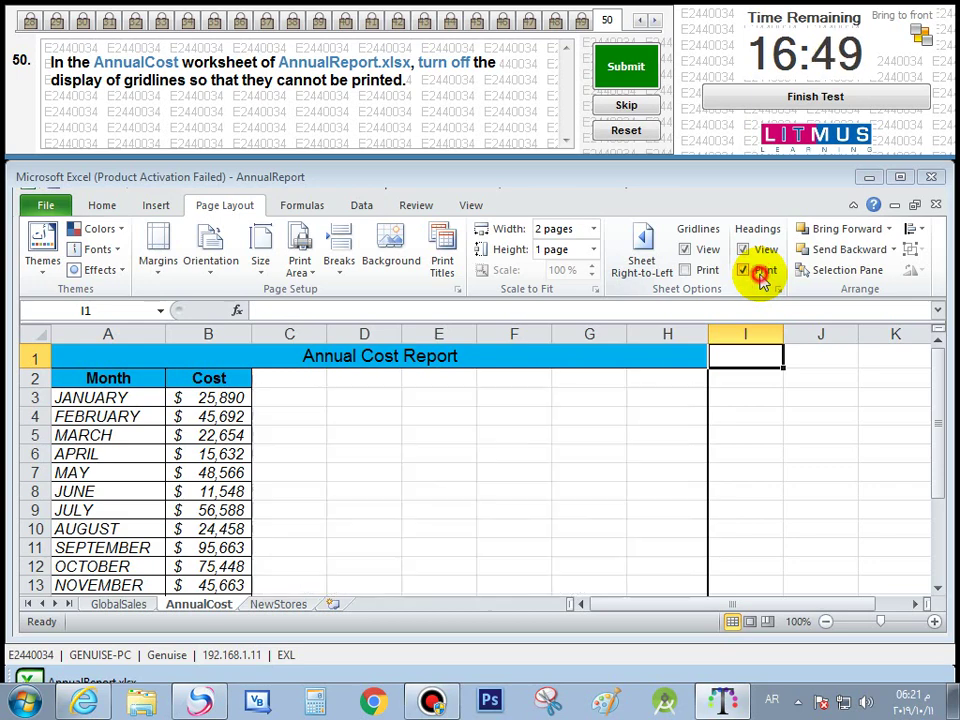
{"action": "left_click", "coordinate": [760, 272]}
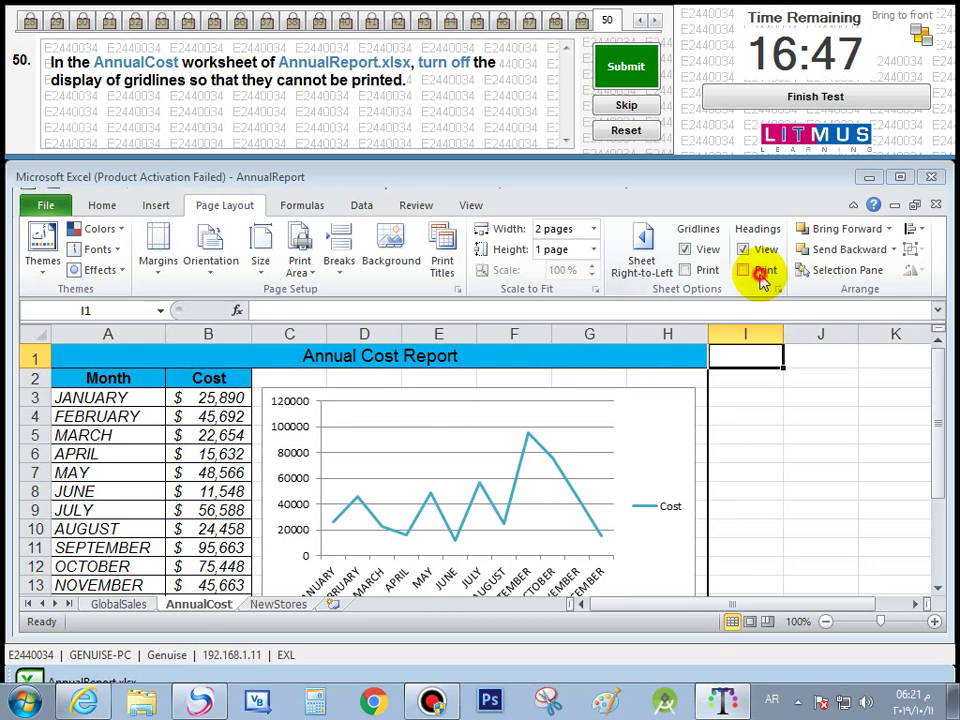
{"action": "left_click", "coordinate": [763, 276]}
{"action": "left_click", "coordinate": [761, 277]}
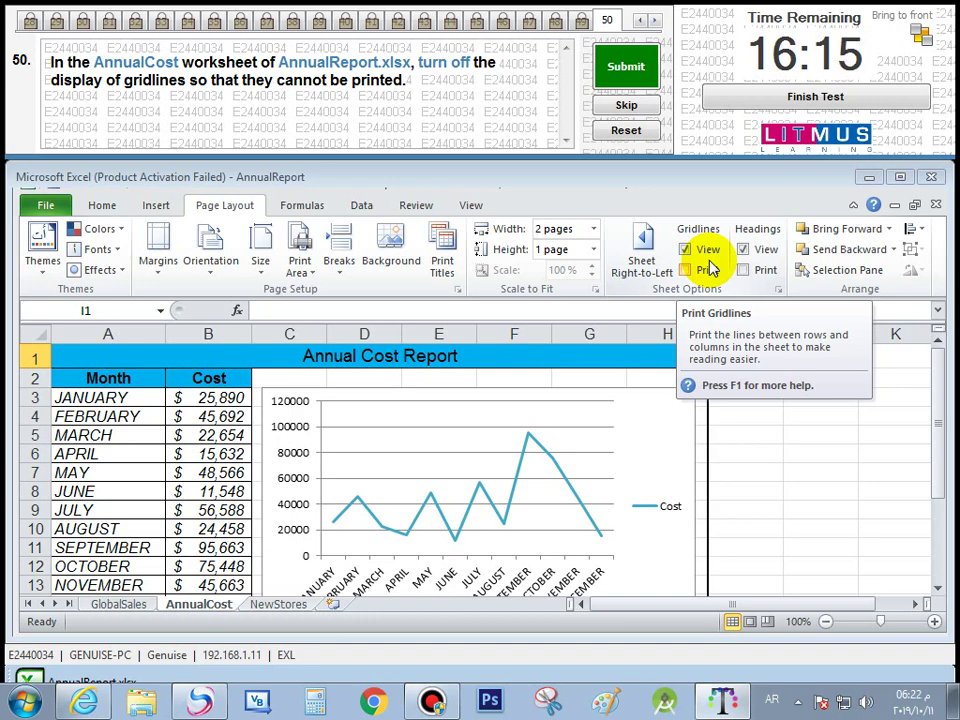
Submit the answer to question 50, confirm the submission and finish the test
{"action": "left_click", "coordinate": [626, 66]}
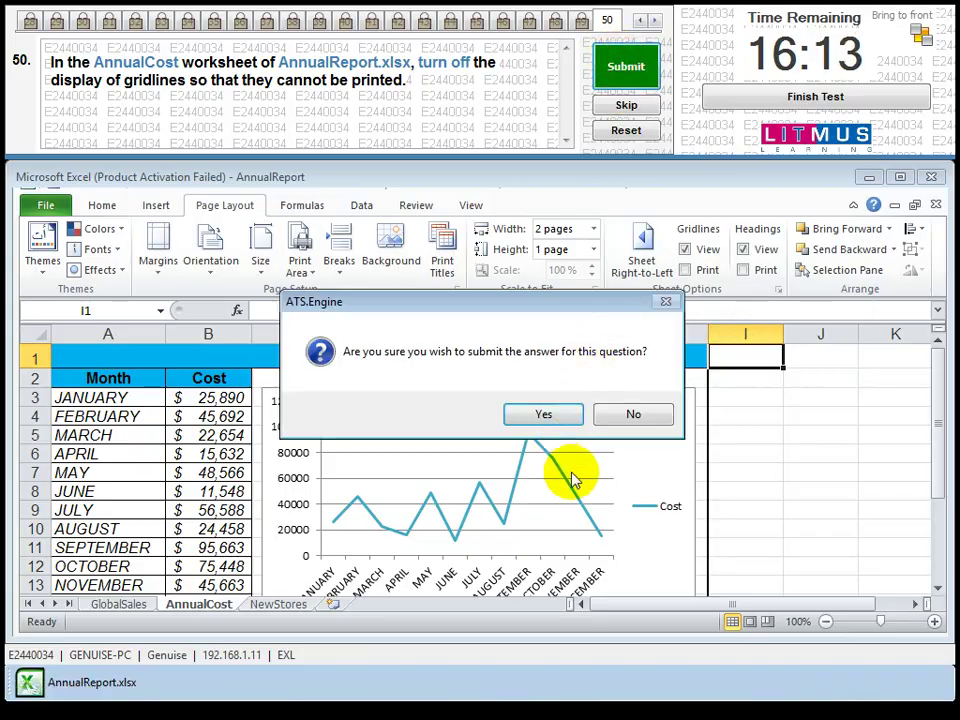
{"action": "left_click", "coordinate": [553, 420]}
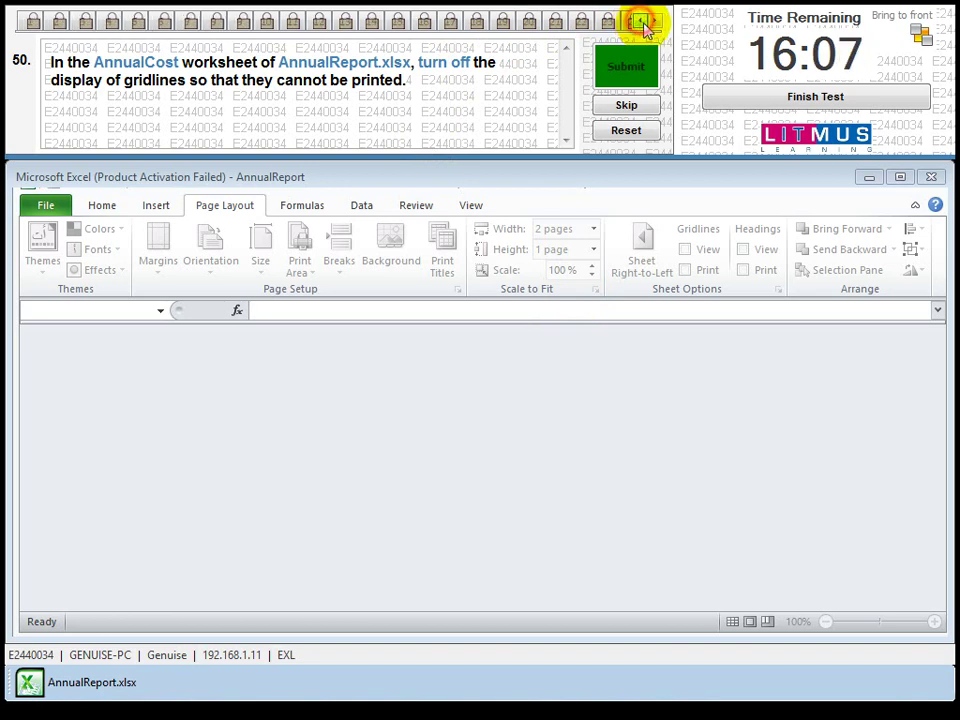
{"action": "left_click", "coordinate": [803, 96]}
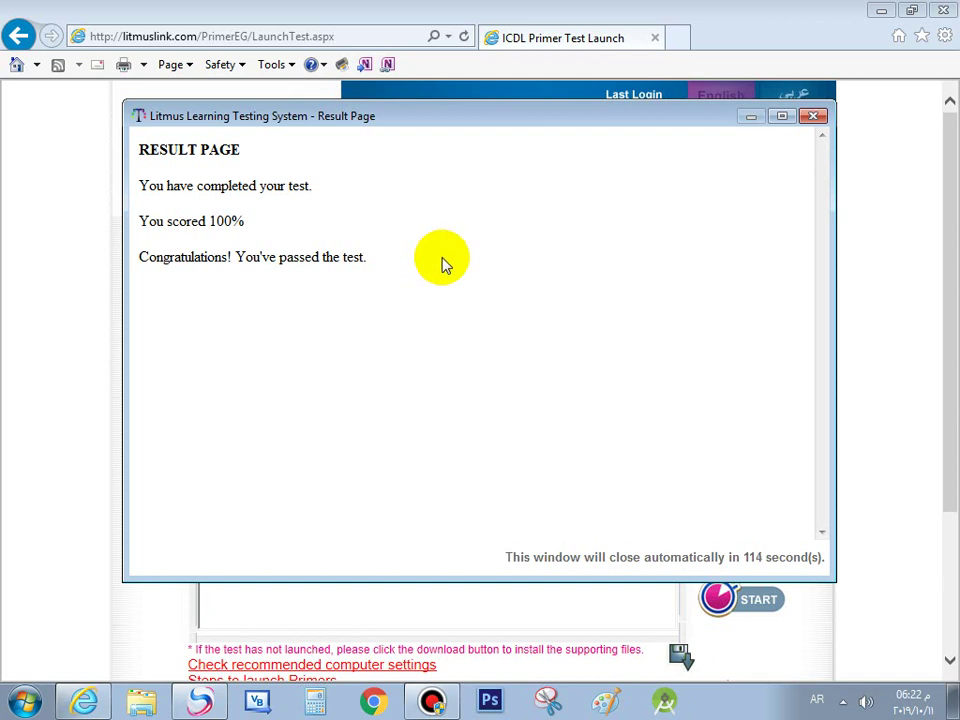
Close the test result page and log in to the ICDL Primer site with a saved user name
{"action": "mouse_move", "coordinate": [499, 9]}
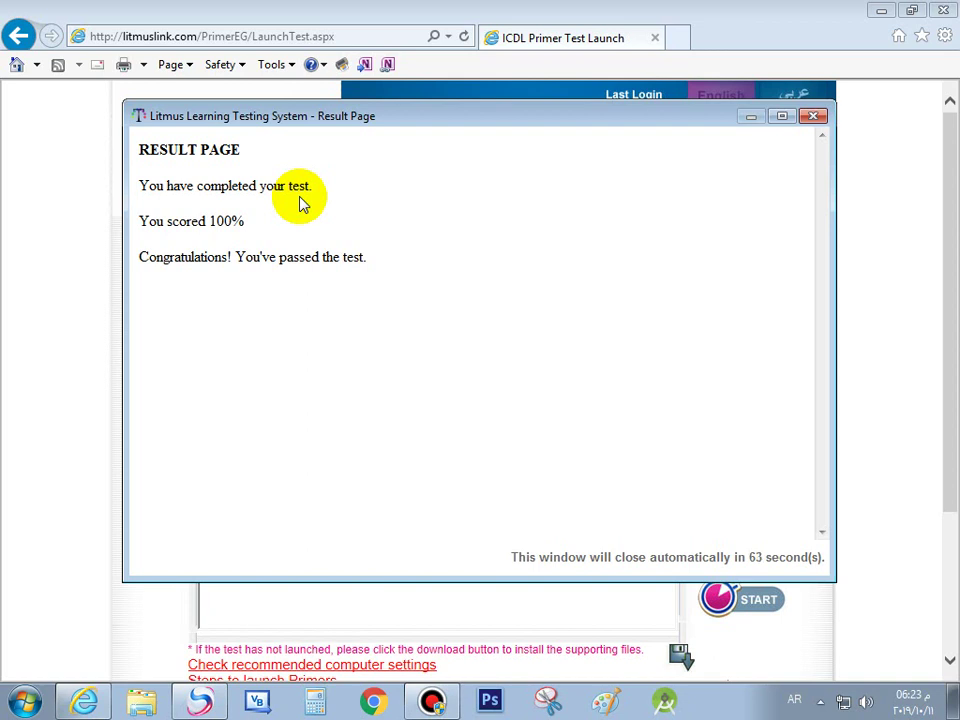
{"action": "left_click", "coordinate": [815, 117]}
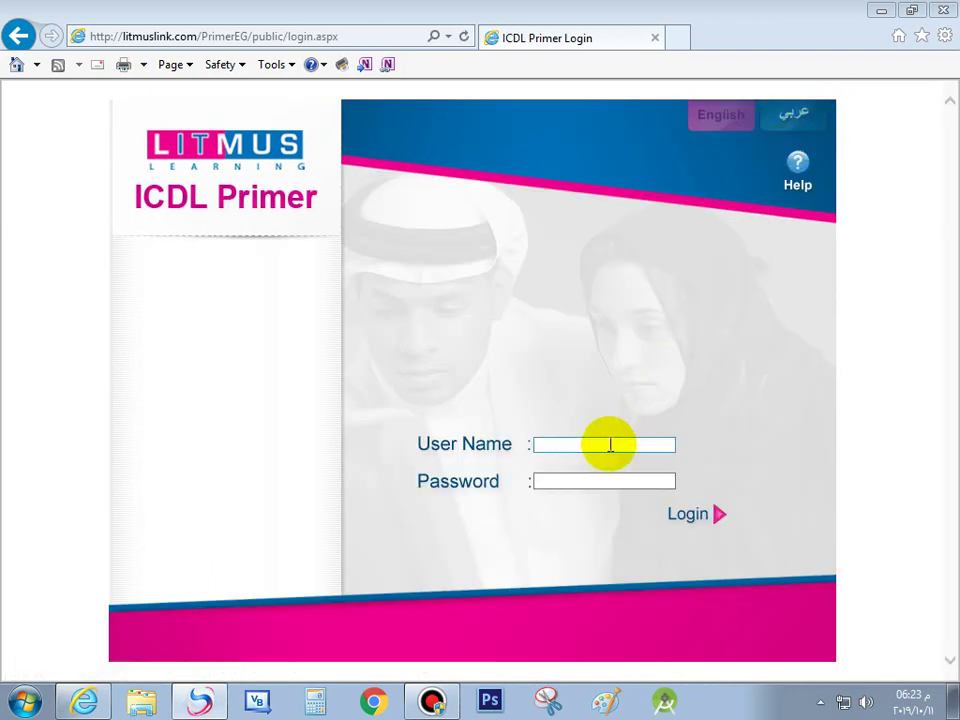
{"action": "left_click", "coordinate": [610, 444]}
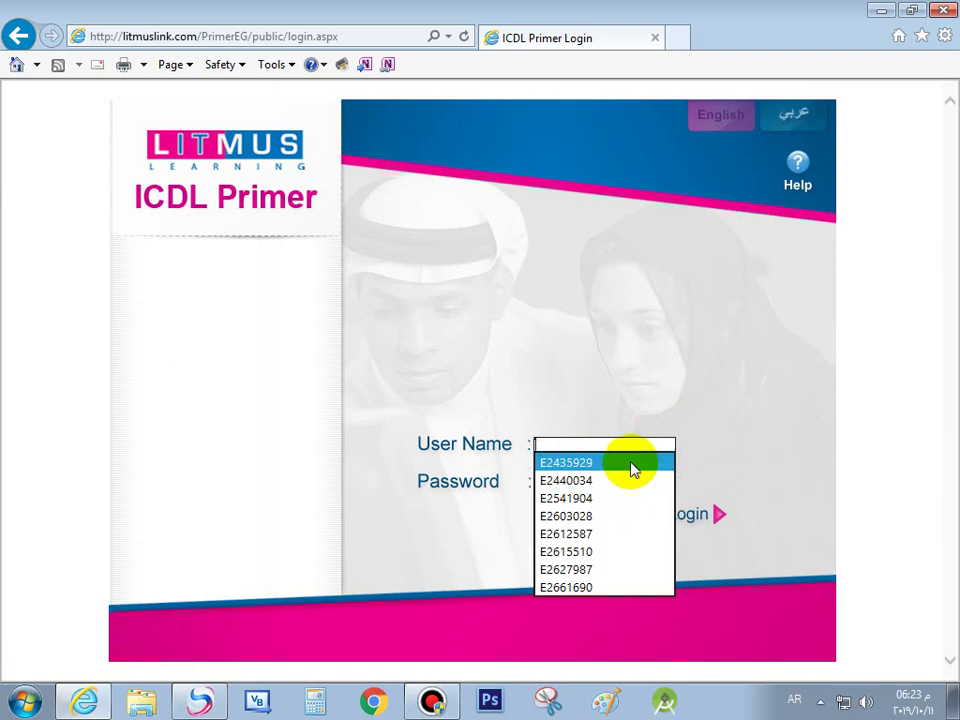
{"action": "left_click", "coordinate": [636, 481]}
{"action": "left_click", "coordinate": [701, 518]}
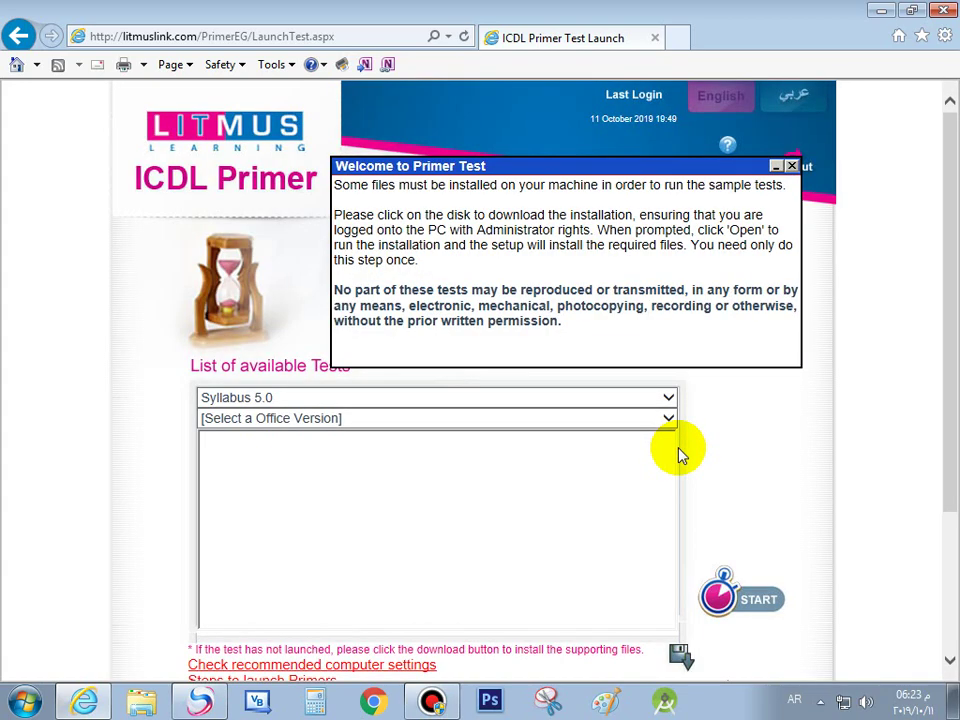
Choose New Syllabus and Windows7/Office 2010, select the Primer - Spreadsheets Exercise 1 test and start it
{"action": "left_click", "coordinate": [668, 398]}
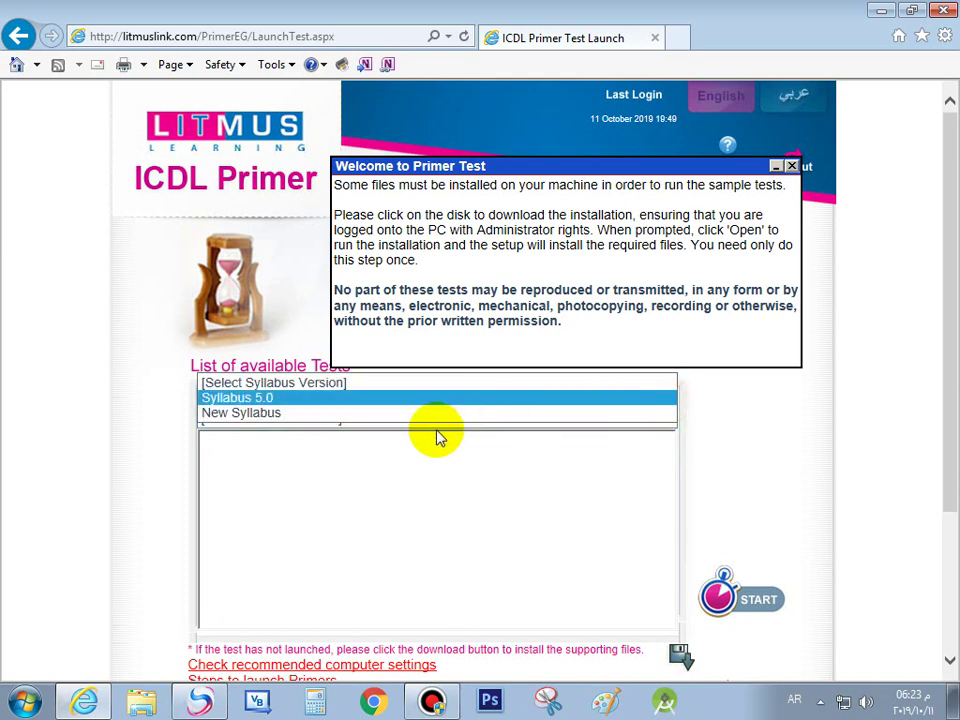
{"action": "left_click", "coordinate": [371, 413]}
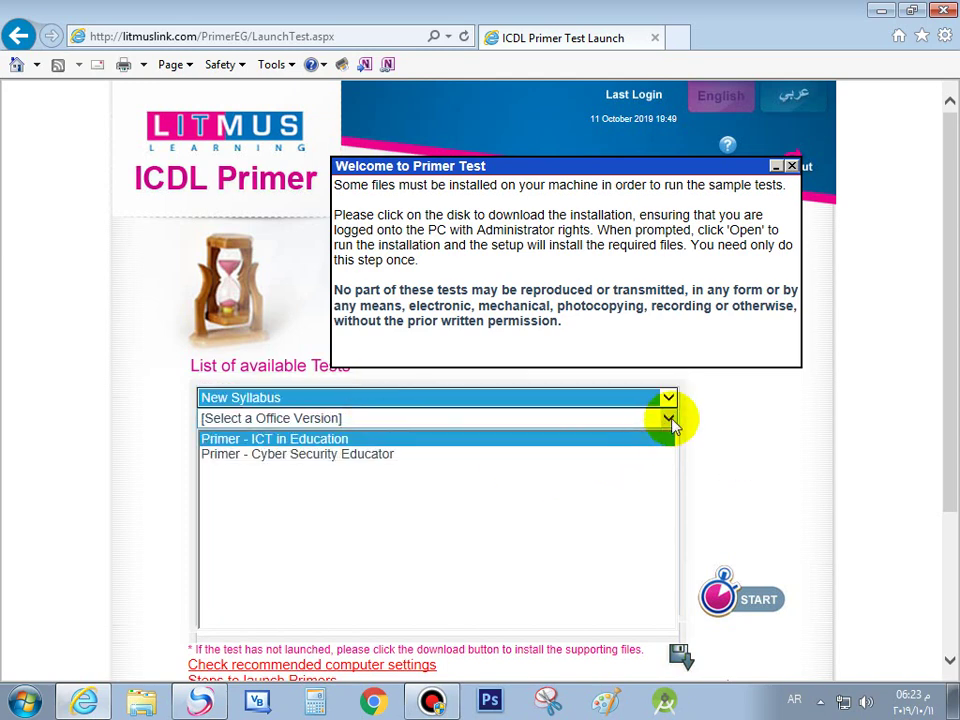
{"action": "left_click", "coordinate": [670, 419]}
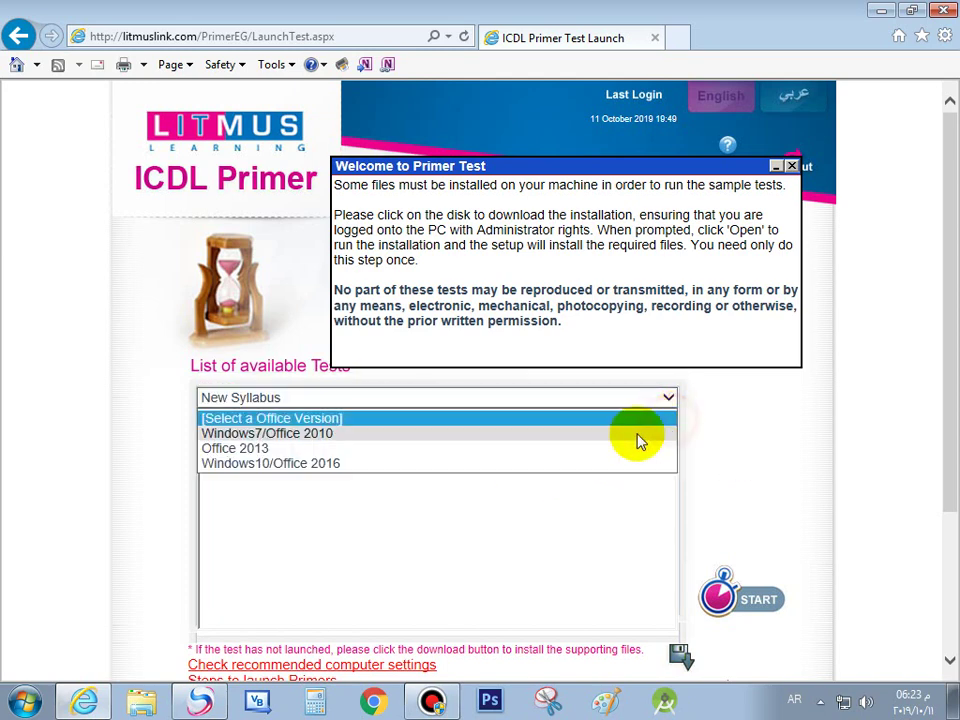
{"action": "left_click", "coordinate": [580, 434]}
{"action": "left_click_drag", "start_coordinate": [669, 499], "coordinate": [686, 570]}
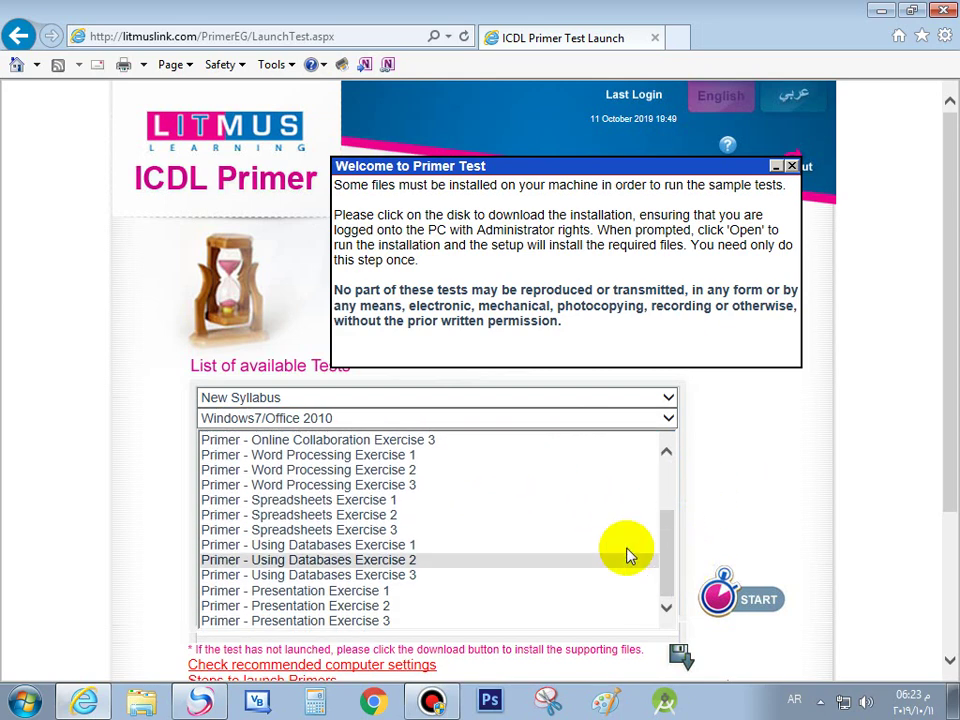
{"action": "left_click", "coordinate": [482, 499]}
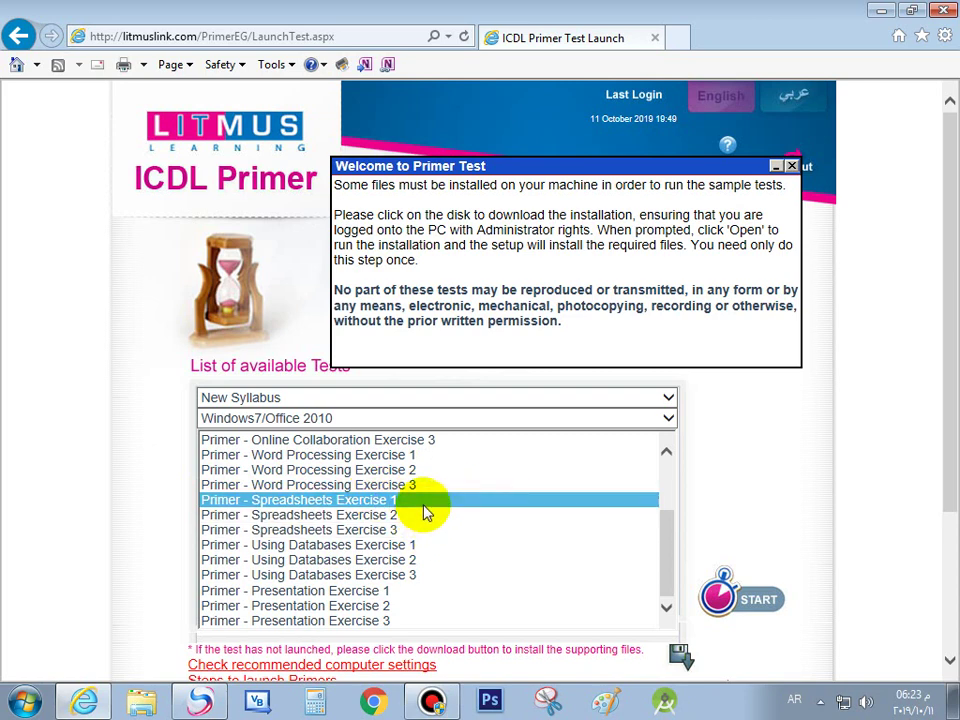
{"action": "left_click", "coordinate": [758, 594]}
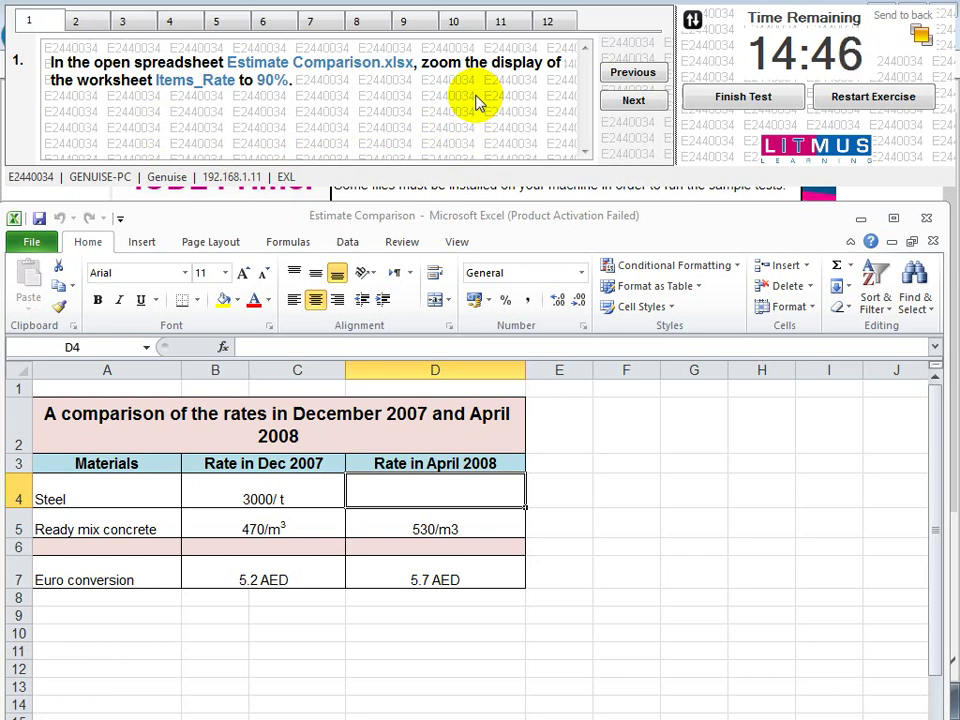
Move the Estimate Comparison workbook window up and send the question window behind it
{"action": "left_click", "coordinate": [705, 522]}
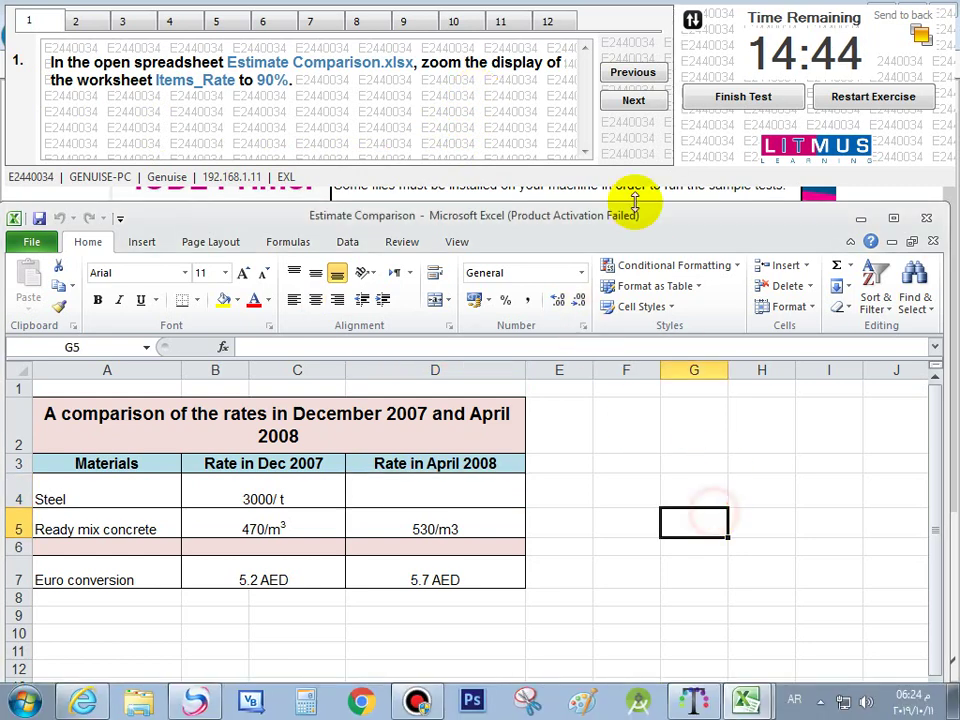
{"action": "left_click_drag", "start_coordinate": [681, 229], "coordinate": [698, 150]}
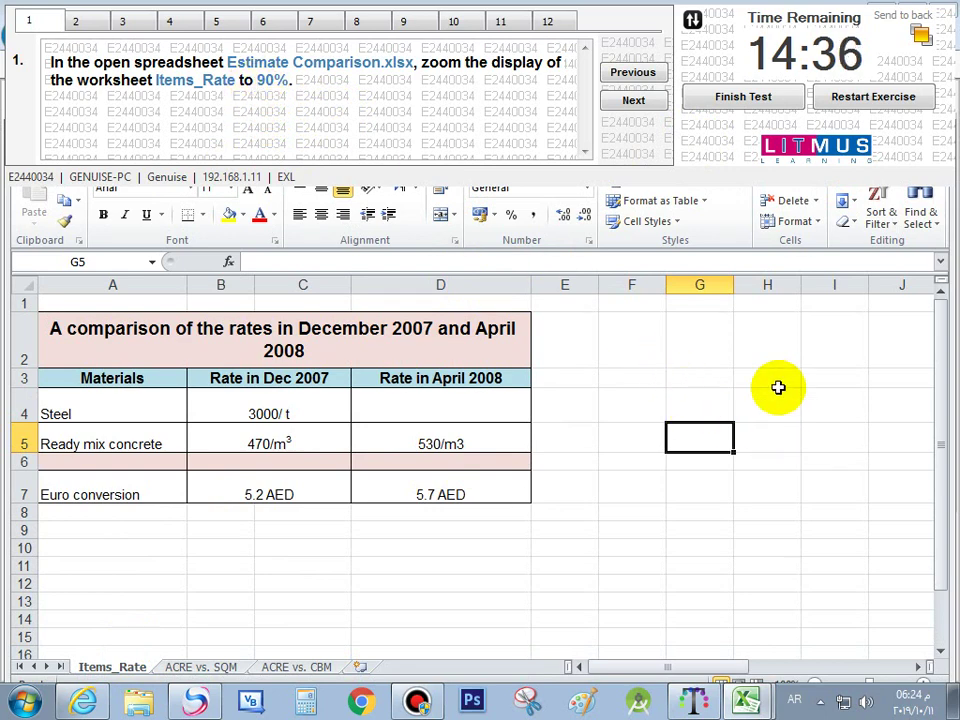
{"action": "left_click", "coordinate": [916, 36]}
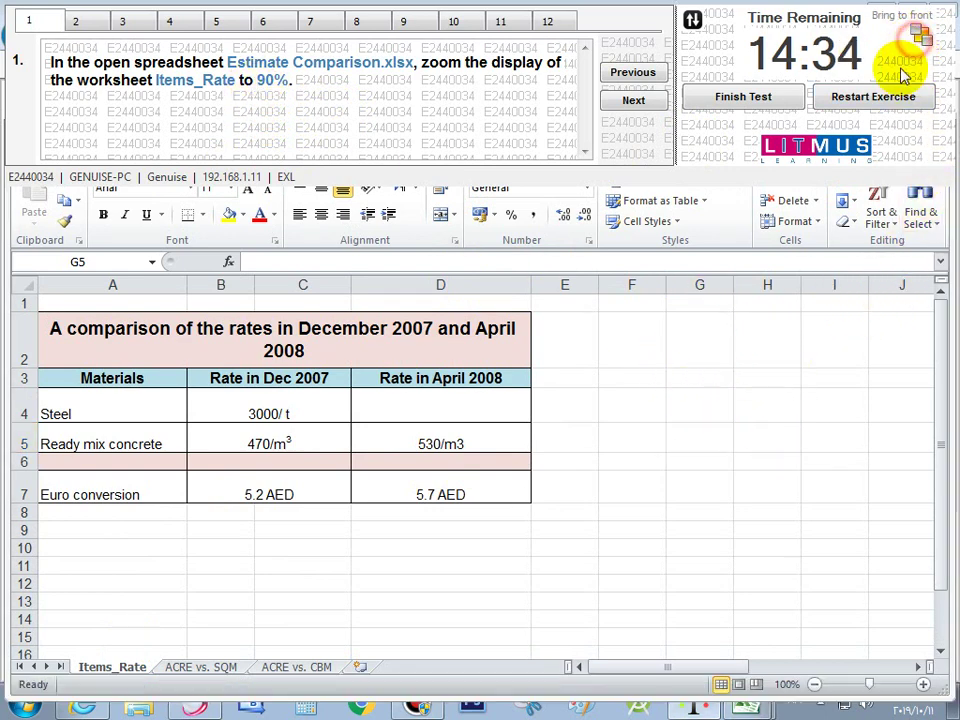
{"action": "left_click", "coordinate": [699, 428]}
Set the zoom of the Items_Rate worksheet to a custom 90% and go on to question 2
{"action": "left_click", "coordinate": [462, 157]}
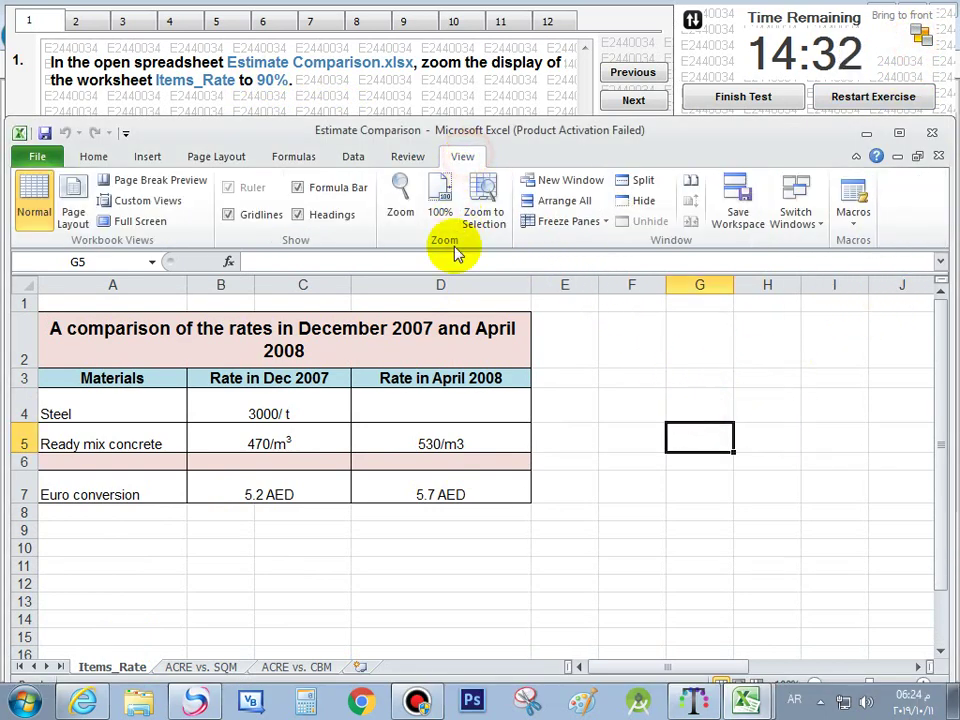
{"action": "left_click", "coordinate": [400, 195]}
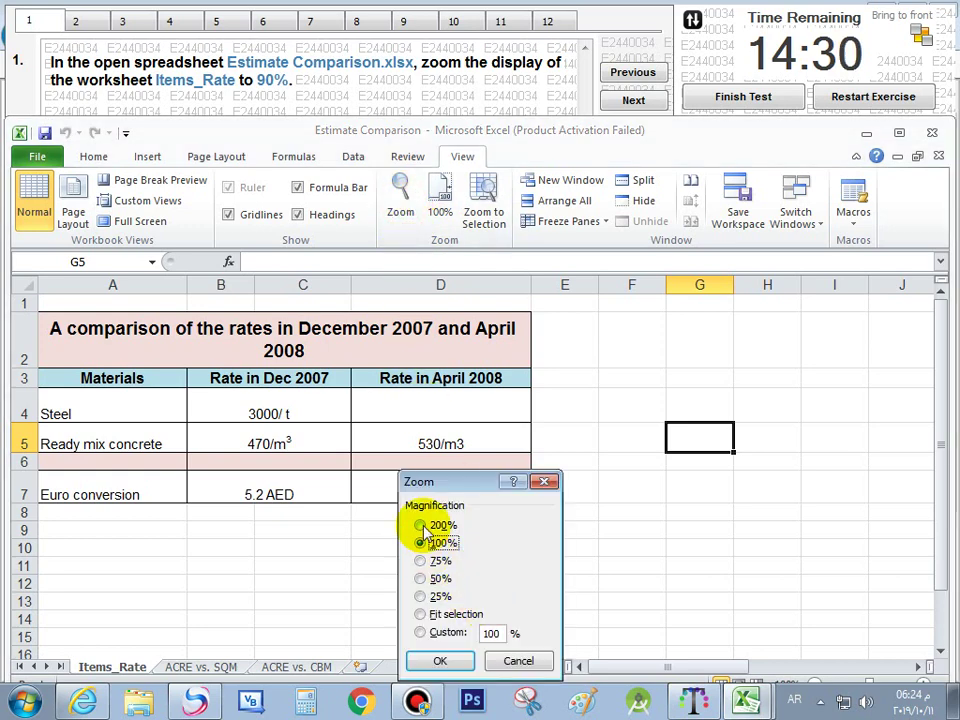
{"action": "double_click", "coordinate": [493, 633]}
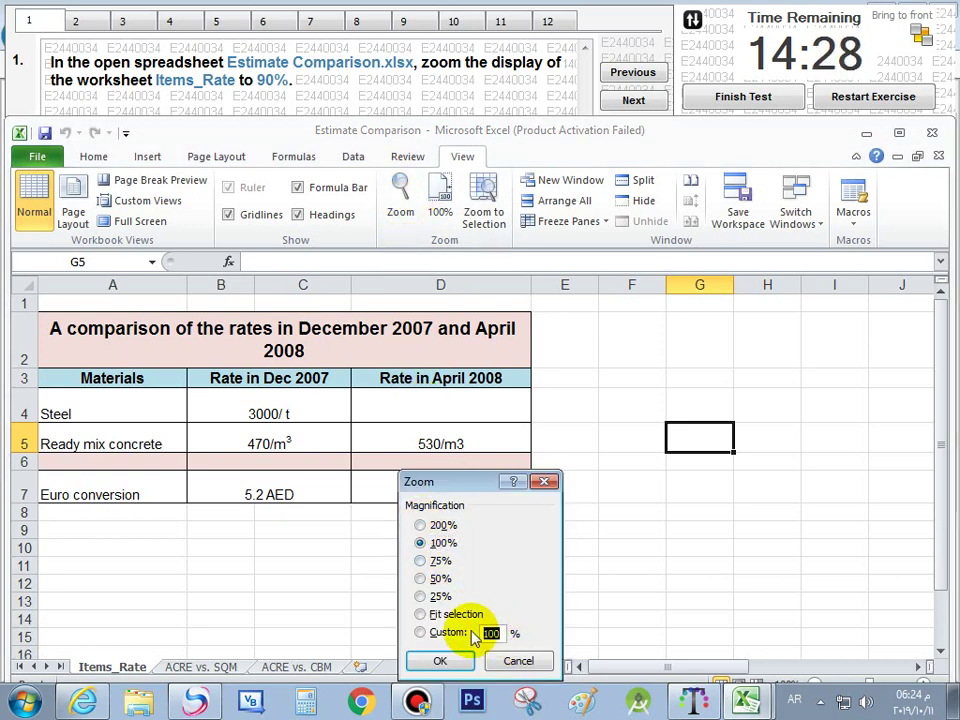
{"action": "type", "text": "90"}
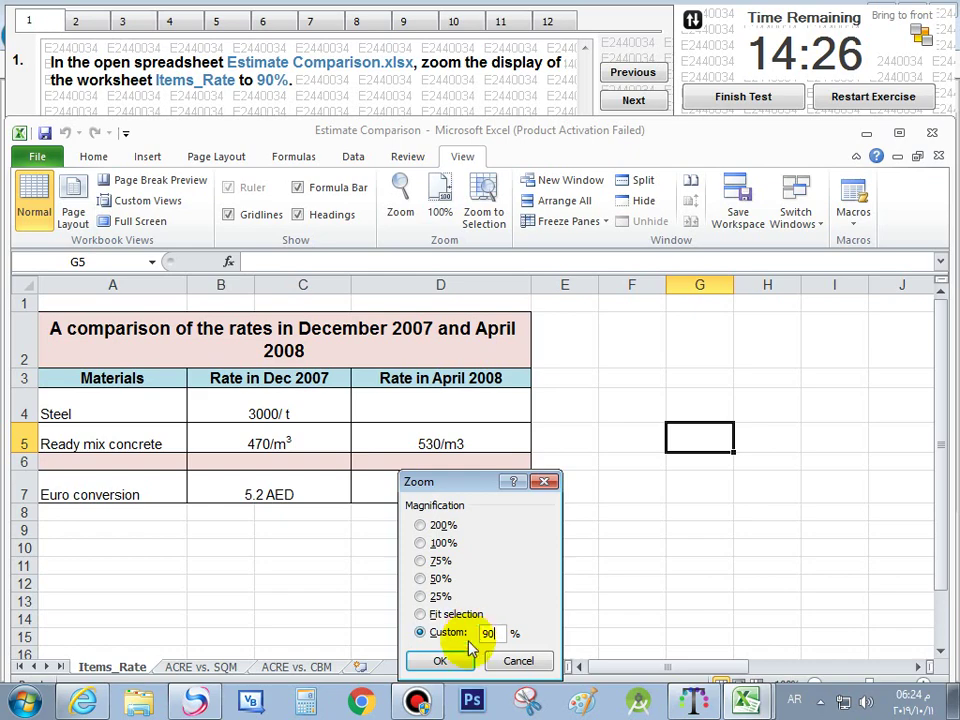
{"action": "left_click", "coordinate": [440, 660]}
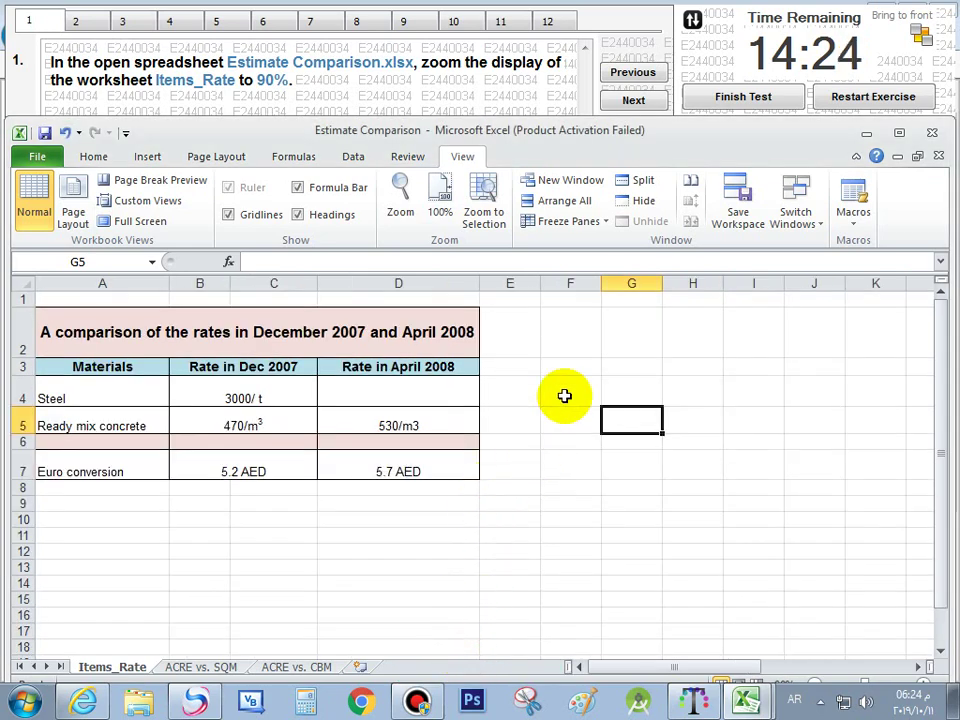
{"action": "left_click", "coordinate": [652, 105]}
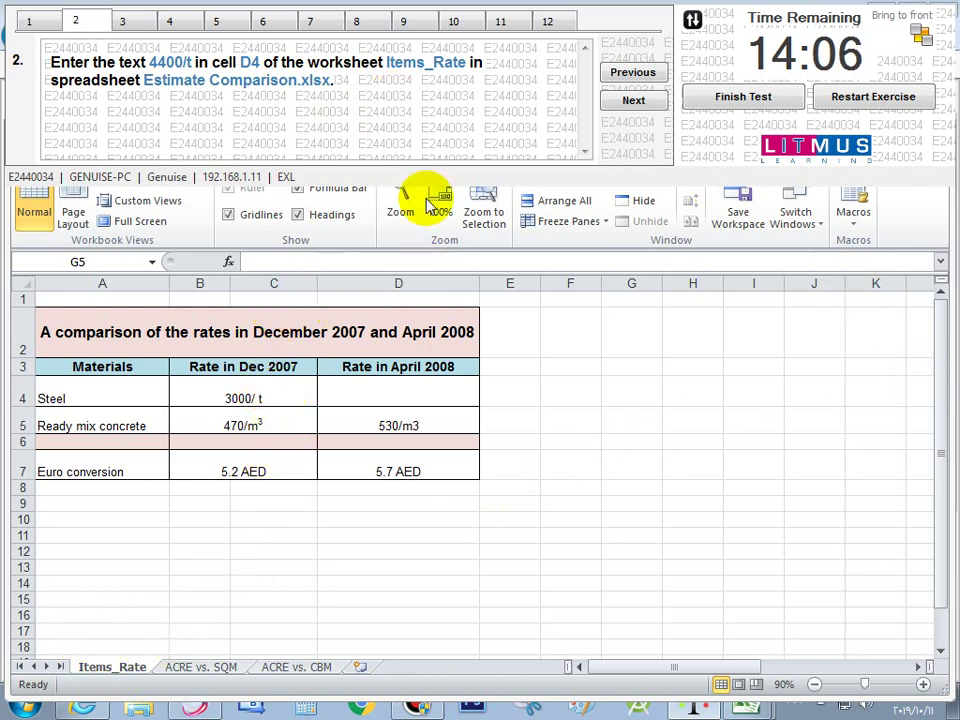
Enter 4400/t in cell D4 of the Items_Rate worksheet and go on to question 3
{"action": "left_click", "coordinate": [405, 392]}
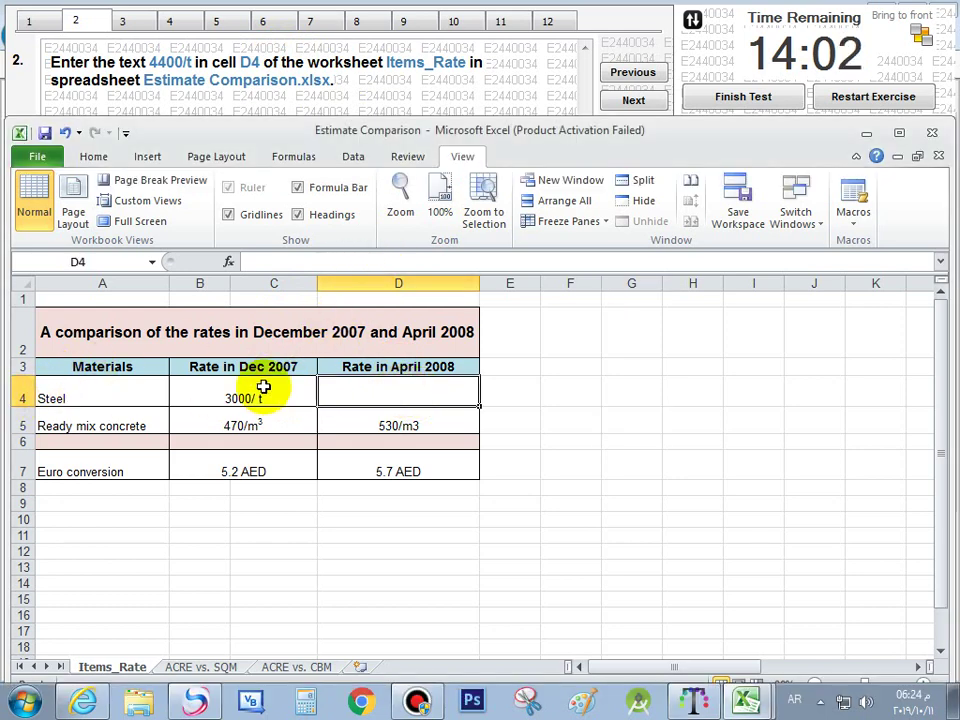
{"action": "type", "text": "4400"}
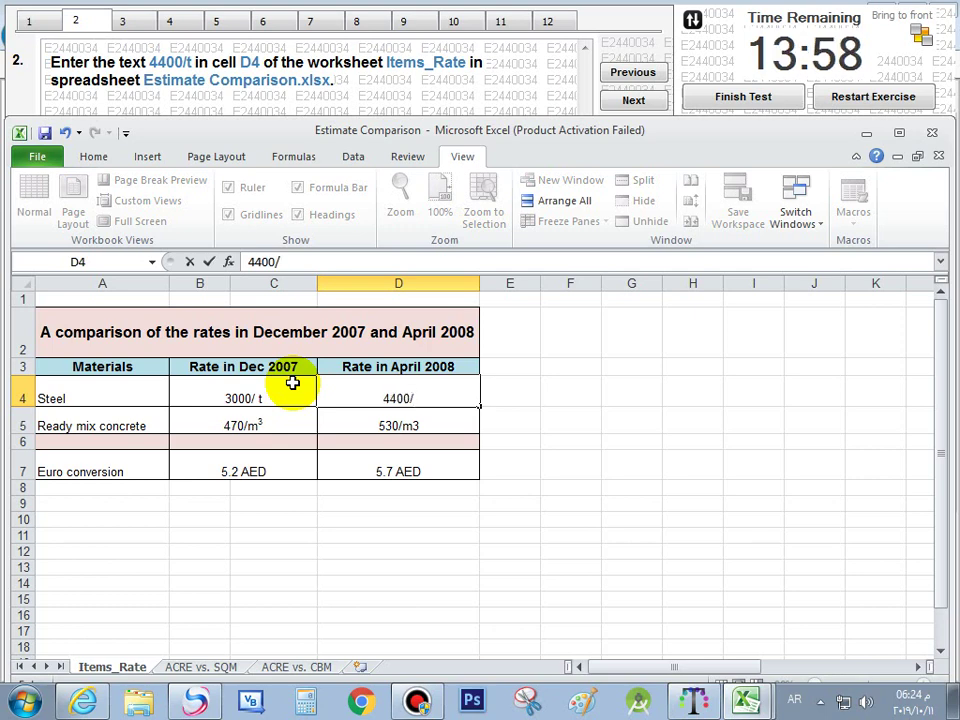
{"action": "type", "text": "/t"}
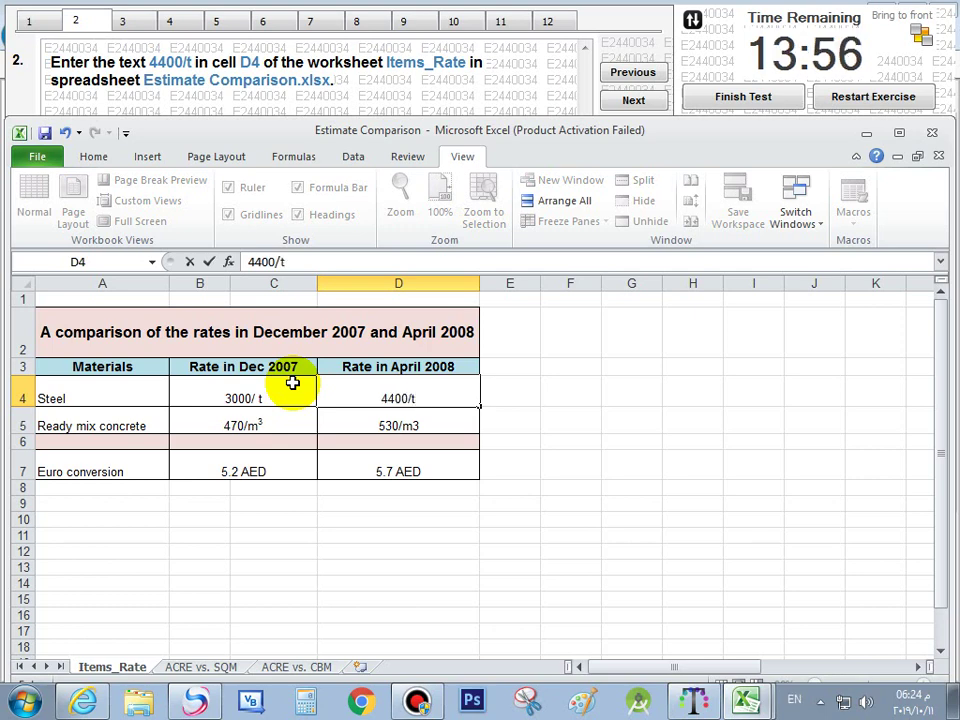
{"action": "key", "text": "Return"}
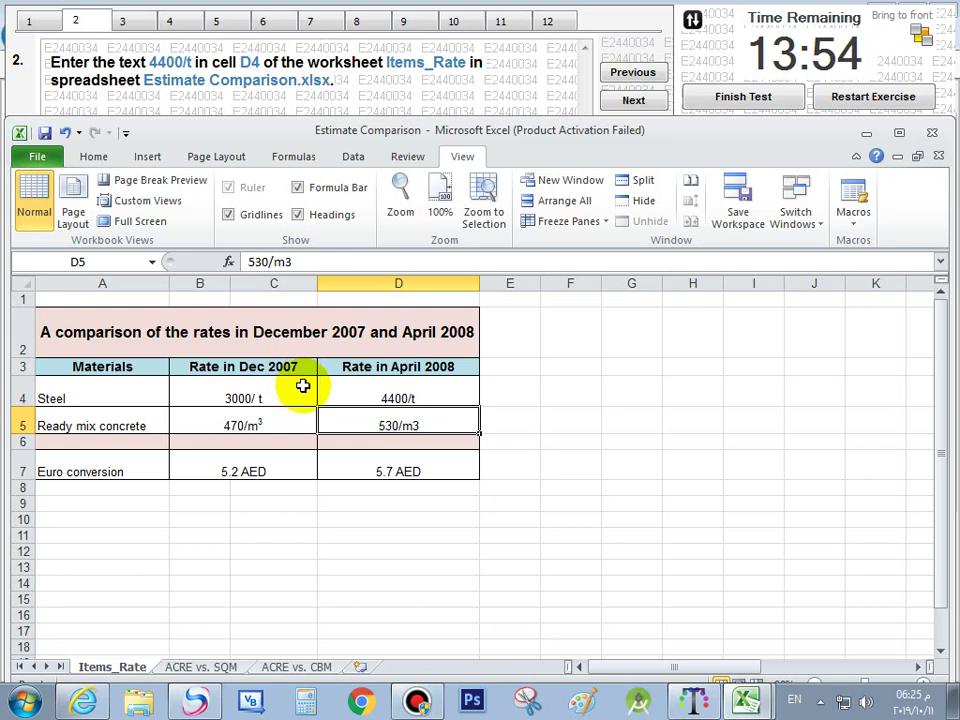
{"action": "left_click", "coordinate": [633, 103]}
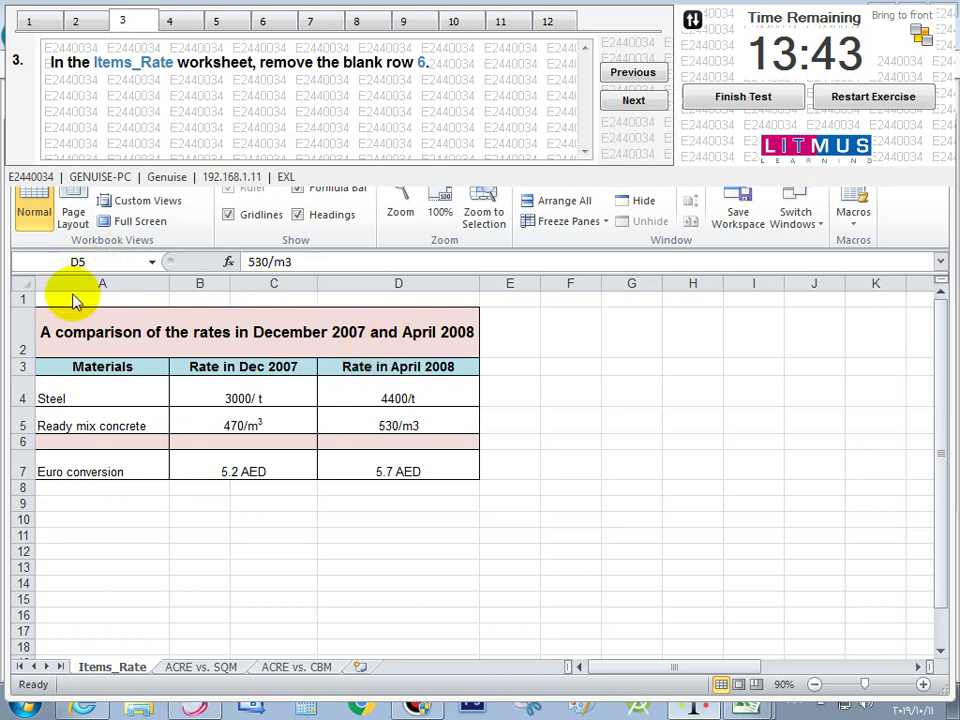
Delete the blank row 6 from the Items_Rate worksheet and go on to question 4
{"action": "left_click", "coordinate": [24, 446]}
{"action": "left_click", "coordinate": [20, 441]}
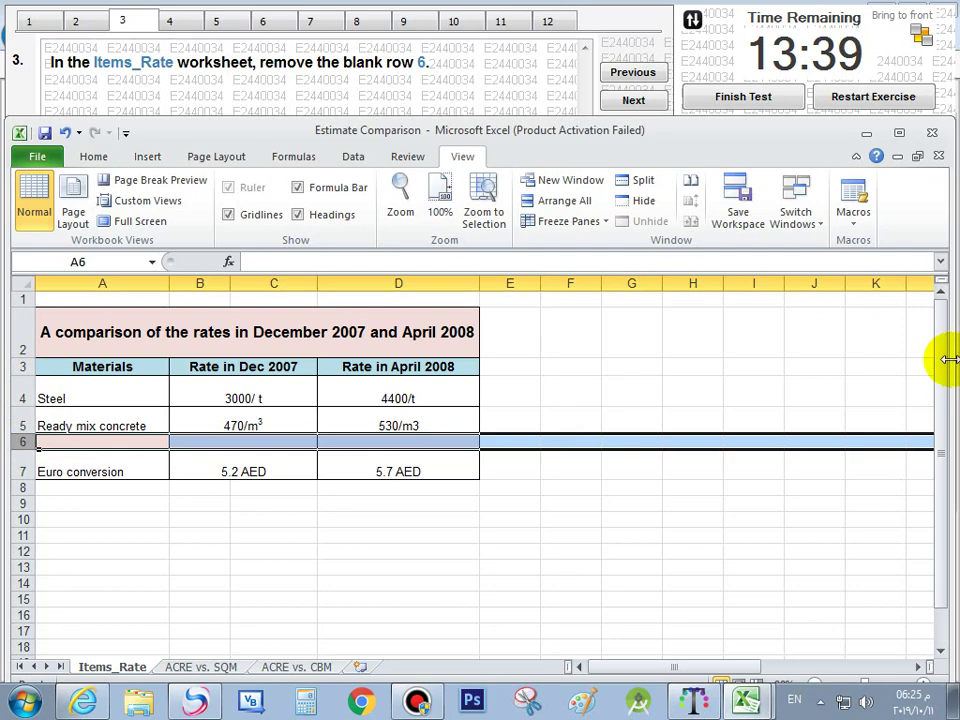
{"action": "right_click", "coordinate": [244, 444]}
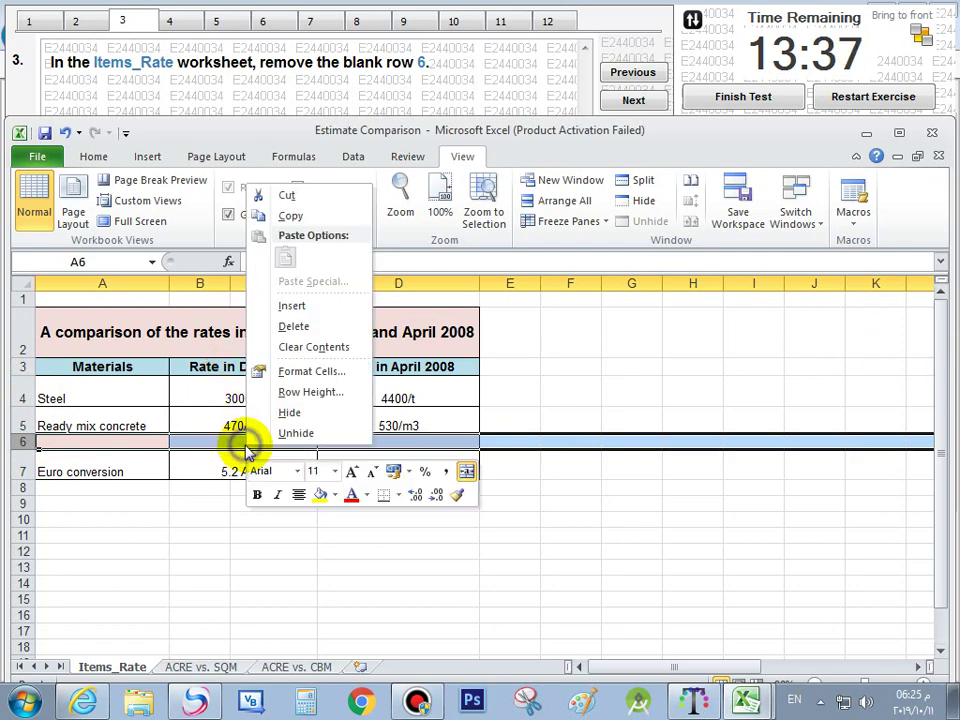
{"action": "left_click", "coordinate": [317, 324]}
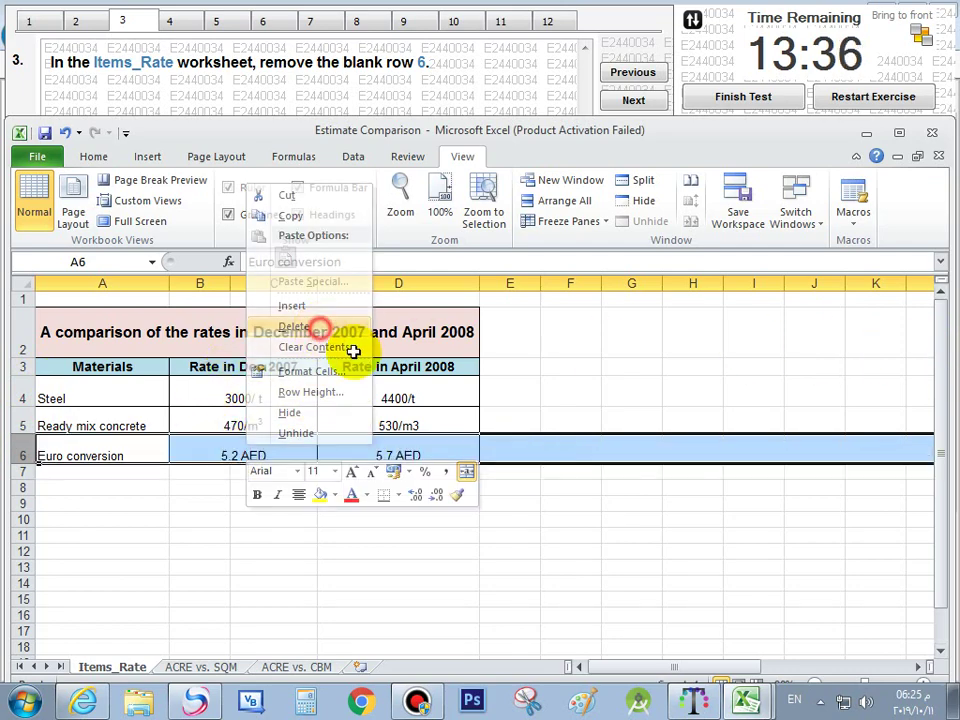
{"action": "left_click", "coordinate": [634, 102]}
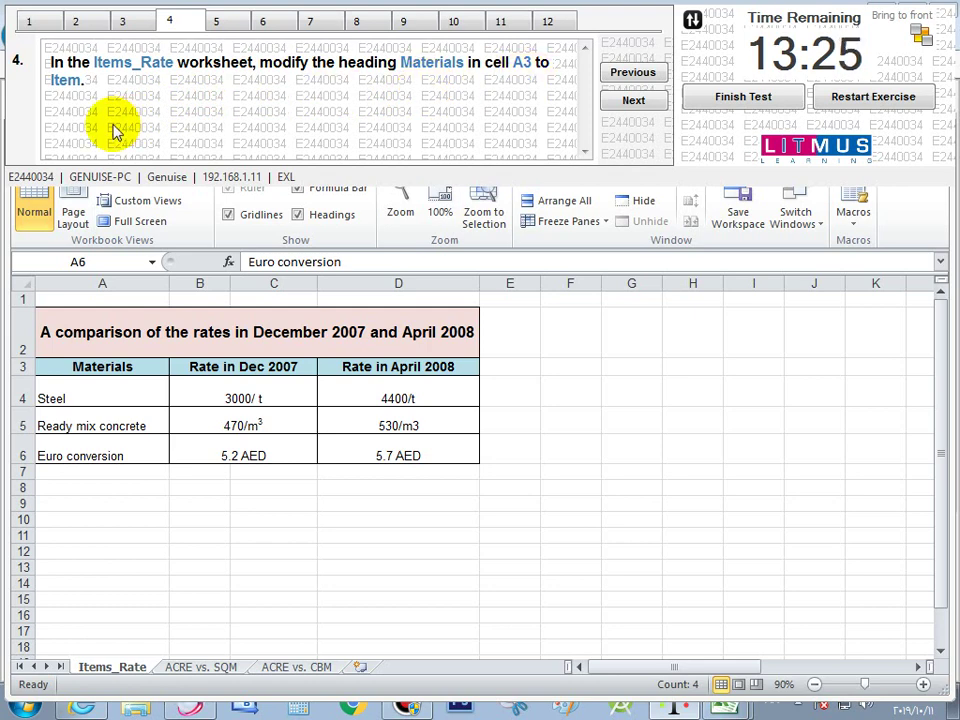
{"action": "left_click", "coordinate": [939, 430]}
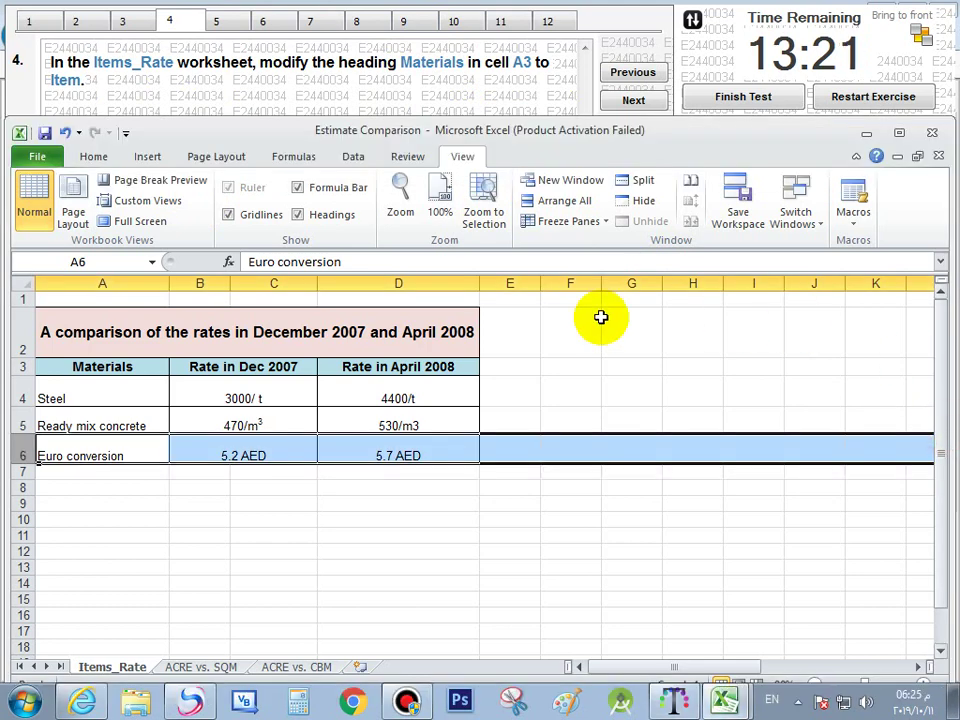
{"action": "left_click", "coordinate": [137, 372]}
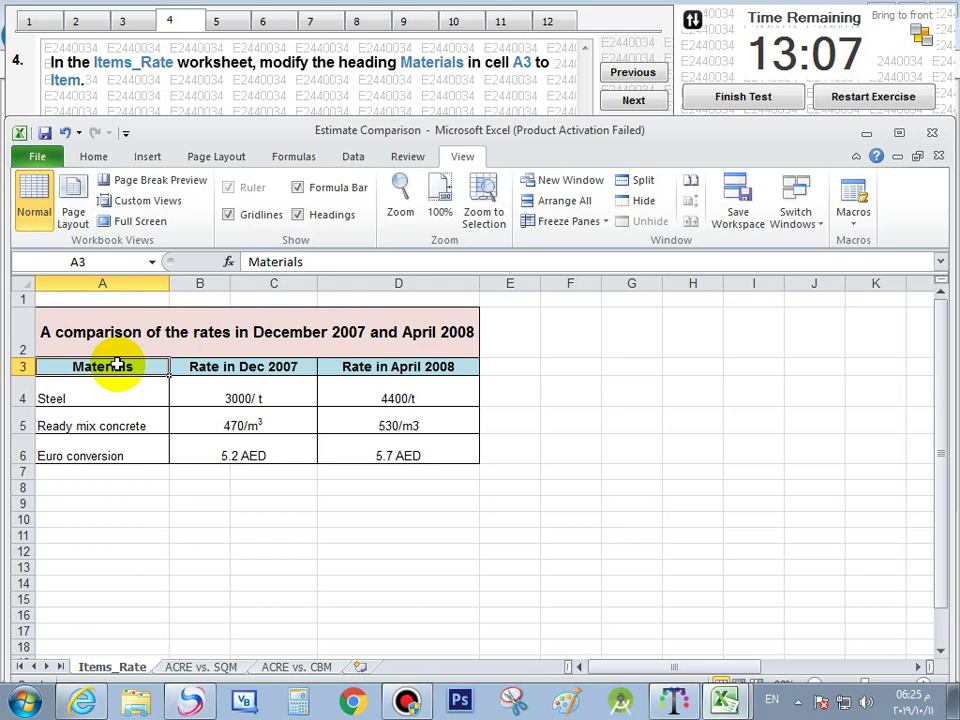
{"action": "key", "text": "Delete"}
{"action": "key", "text": "ctrl+z"}
{"action": "double_click", "coordinate": [141, 368]}
{"action": "left_click_drag", "start_coordinate": [141, 368], "coordinate": [64, 368]}
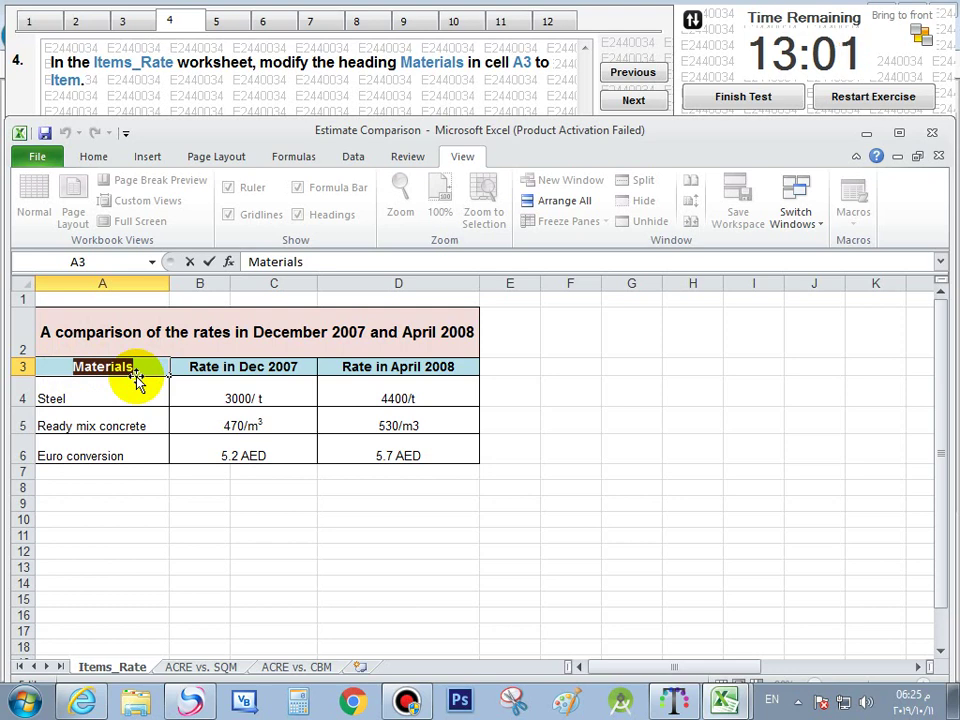
{"action": "key", "text": "Escape"}
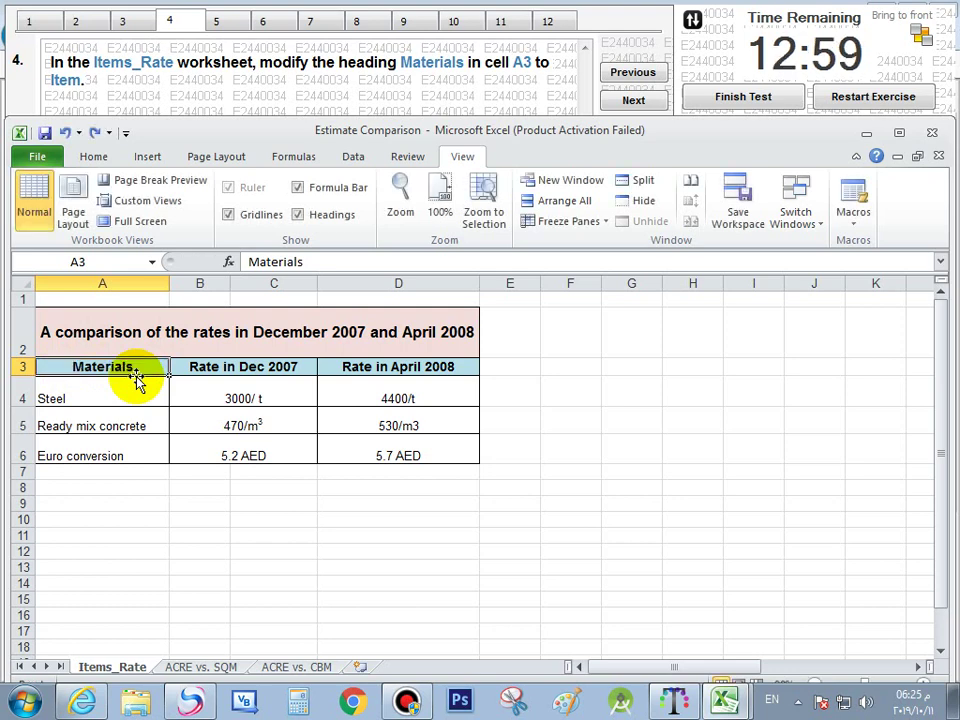
{"action": "left_click_drag", "start_coordinate": [315, 266], "coordinate": [238, 266]}
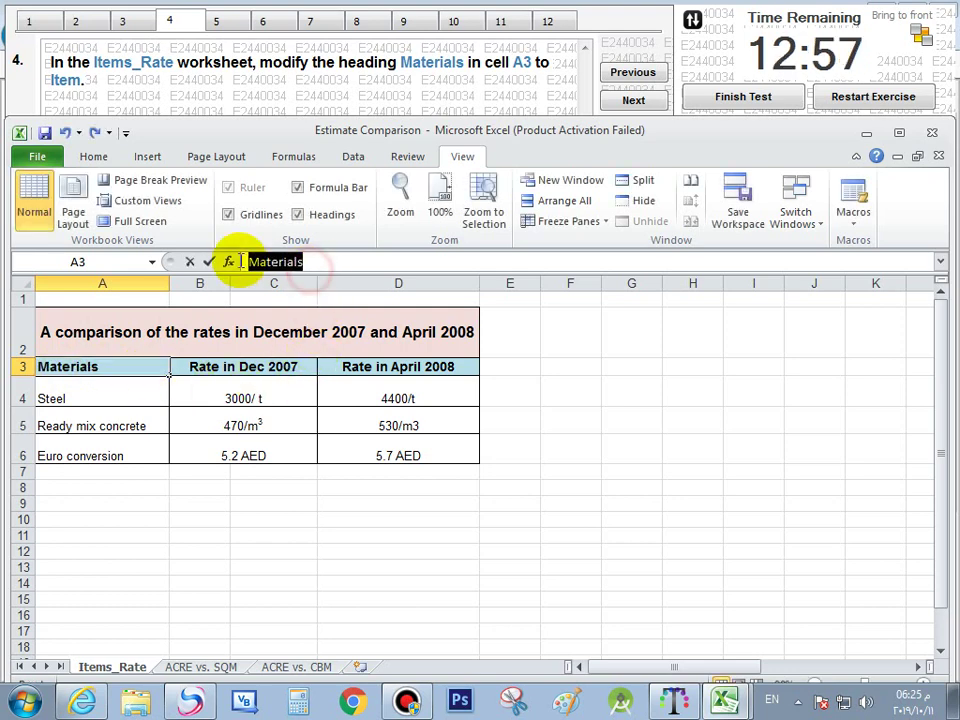
{"action": "key", "text": "Escape"}
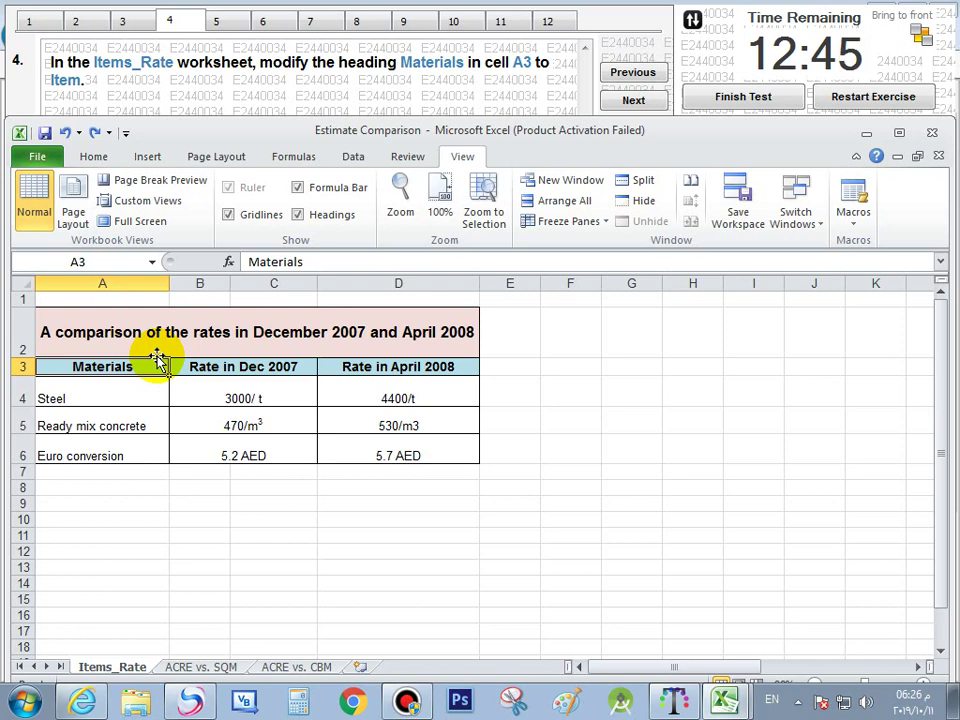
Change the heading in cell A3 of the Items_Rate worksheet to Item and go on to question 5
{"action": "type", "text": "Item"}
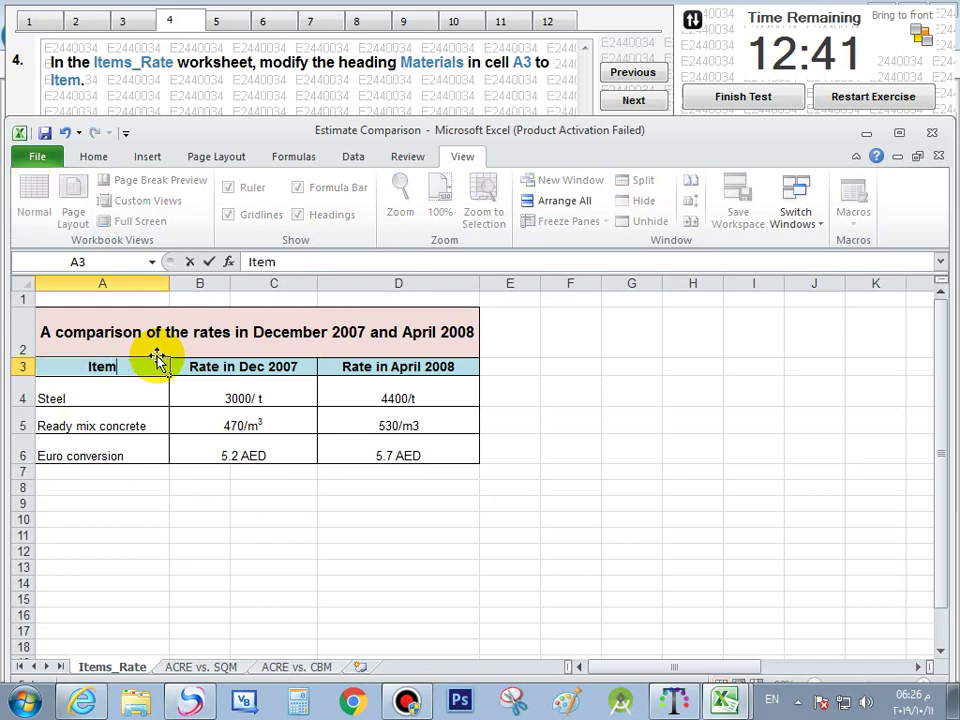
{"action": "key", "text": "Return"}
{"action": "left_click", "coordinate": [143, 366]}
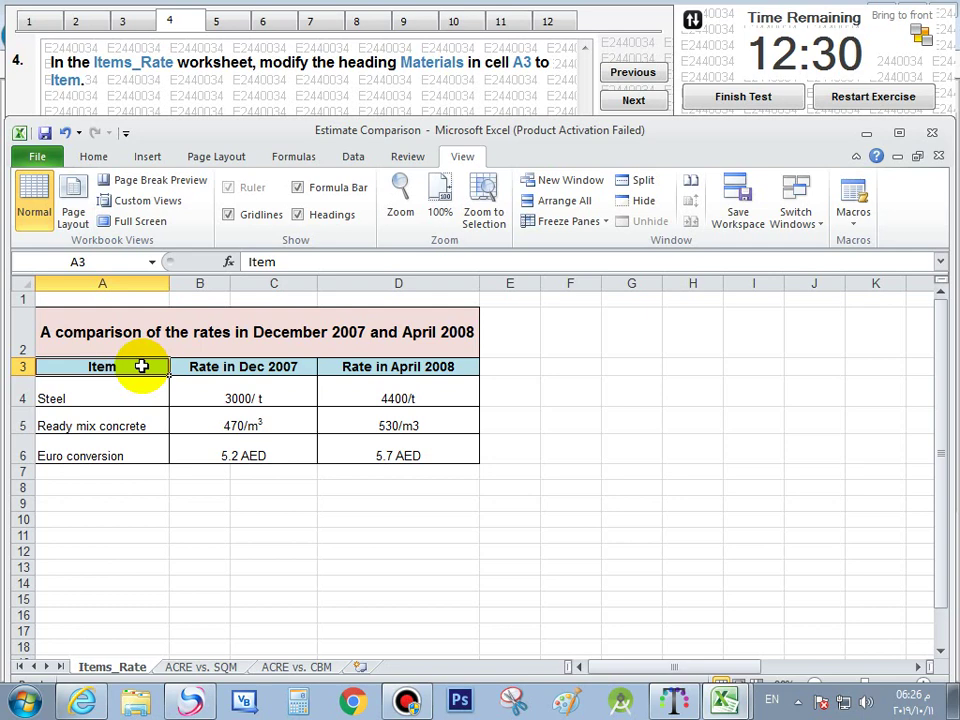
{"action": "left_click", "coordinate": [615, 100]}
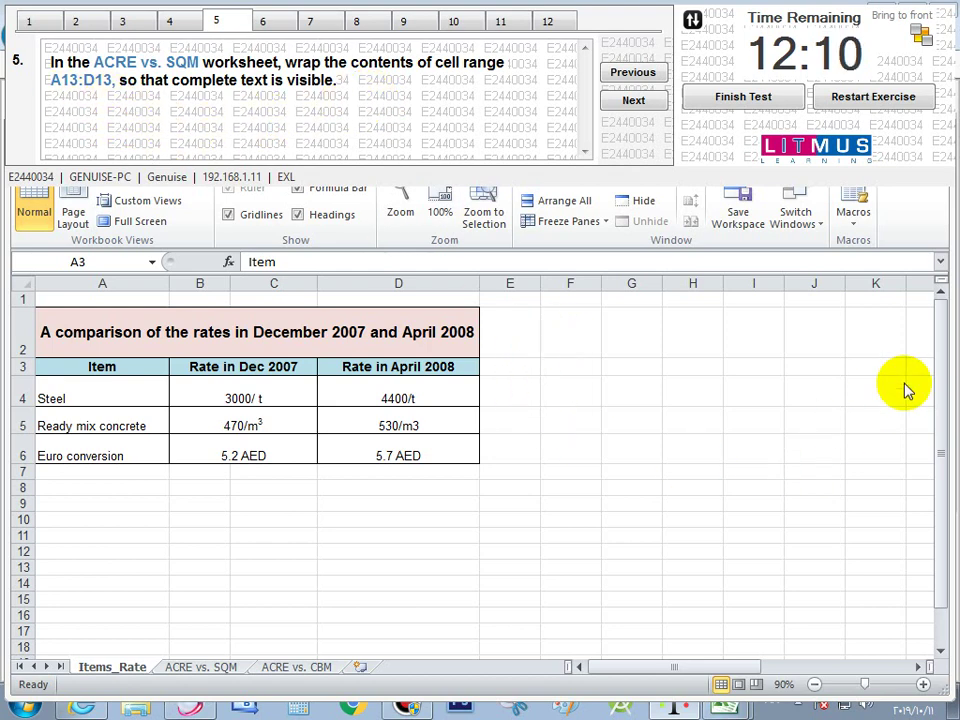
Wrap the text of cell range A13:D13 in the ACRE vs. SQM worksheet and go on to question 6
{"action": "left_click", "coordinate": [936, 379]}
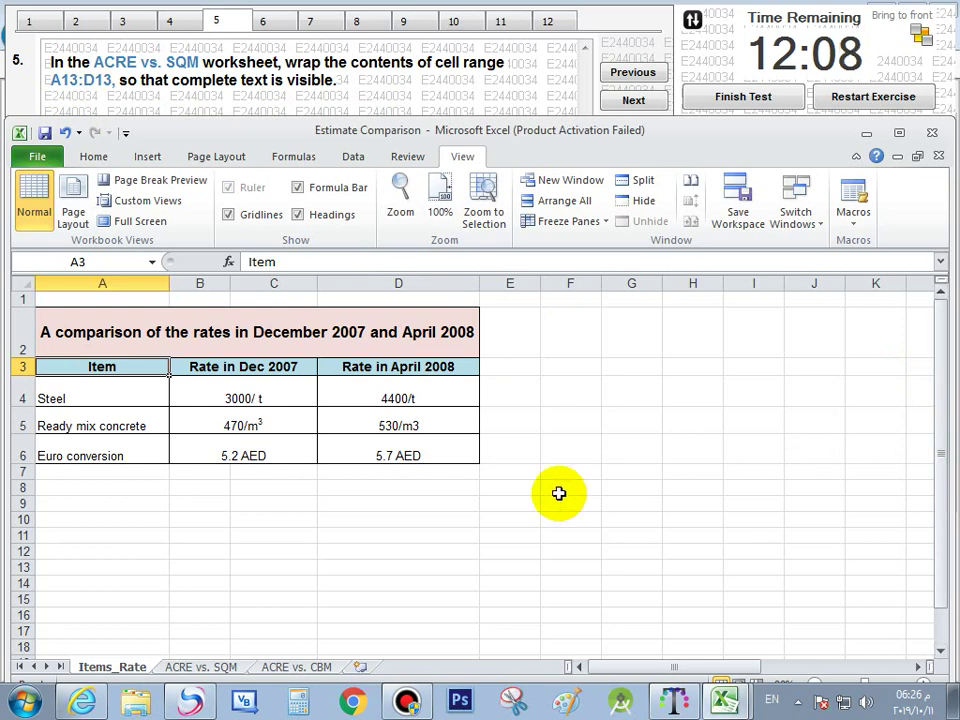
{"action": "left_click", "coordinate": [187, 671]}
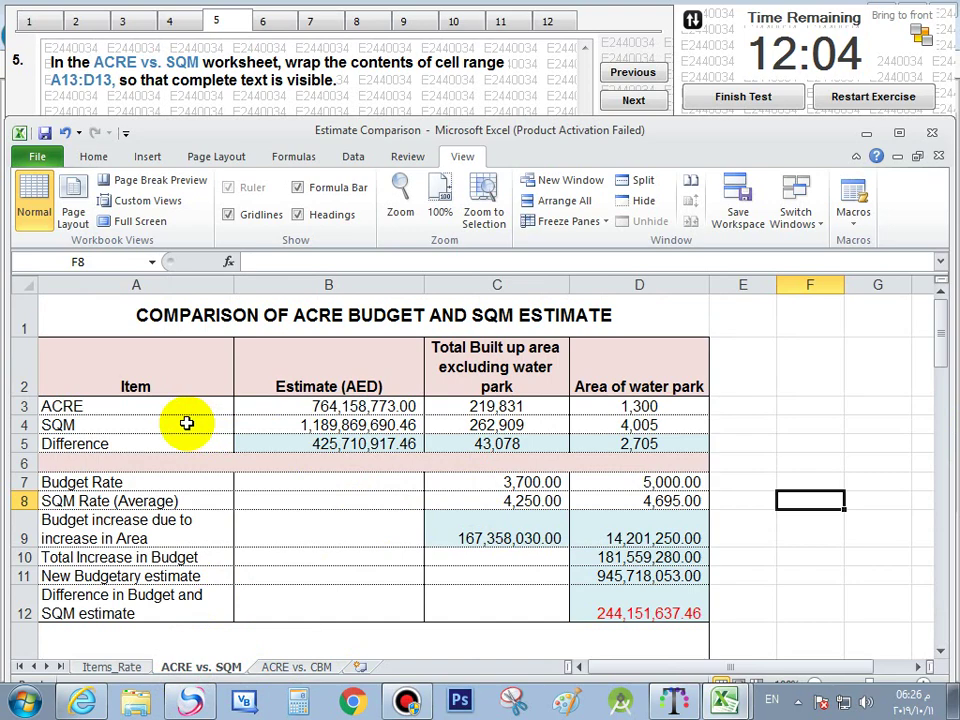
{"action": "scroll", "coordinate": [612, 485], "scroll_direction": "down", "scroll_amount": 20}
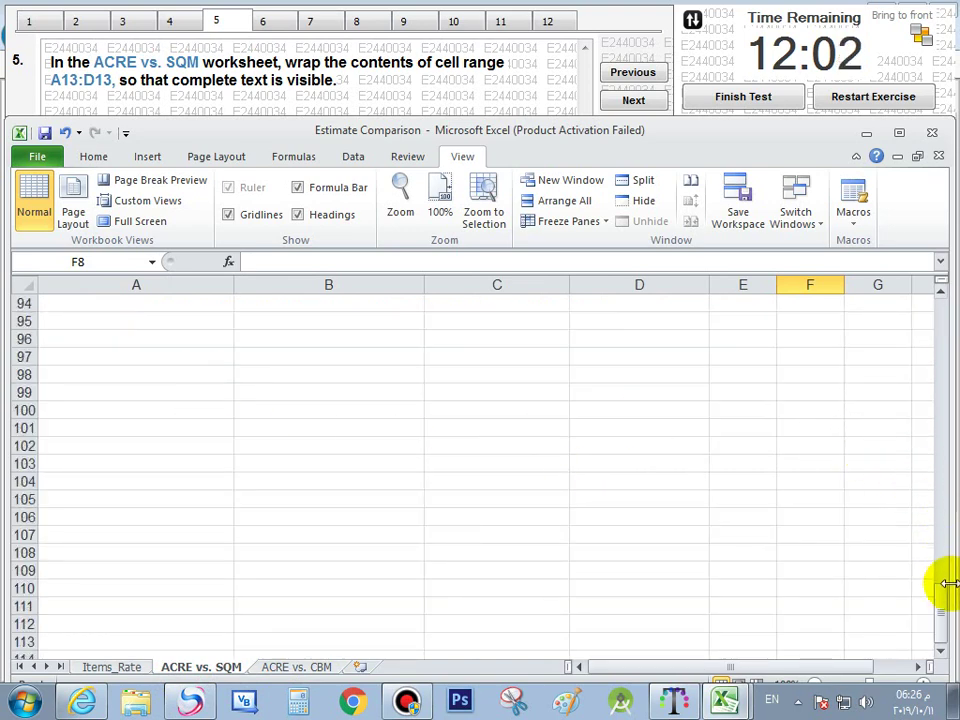
{"action": "left_click_drag", "start_coordinate": [943, 615], "coordinate": [943, 358]}
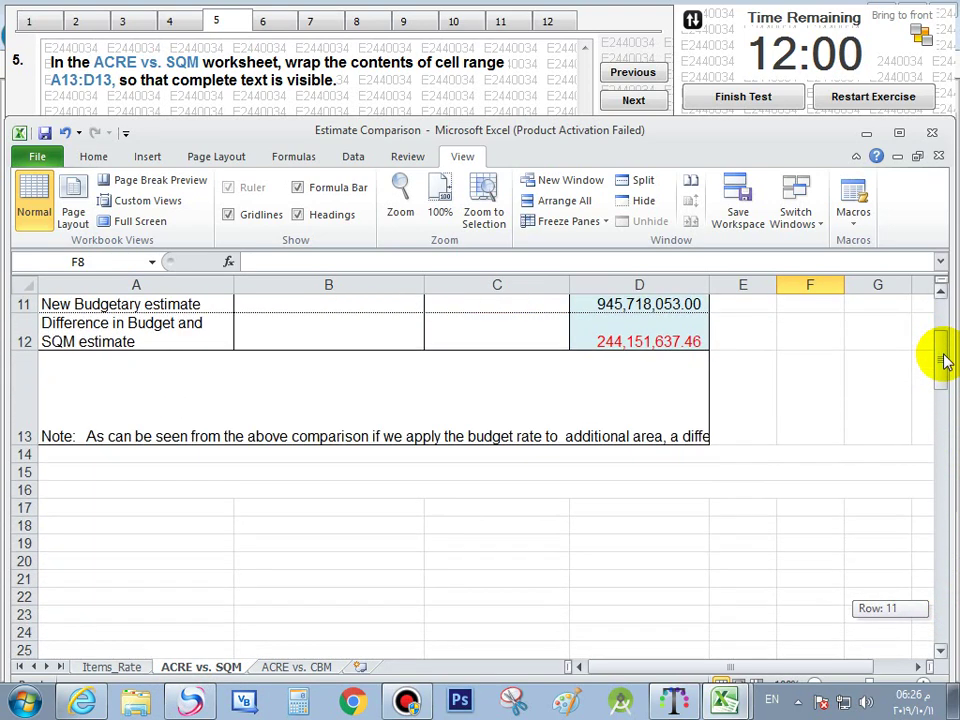
{"action": "left_click", "coordinate": [103, 392]}
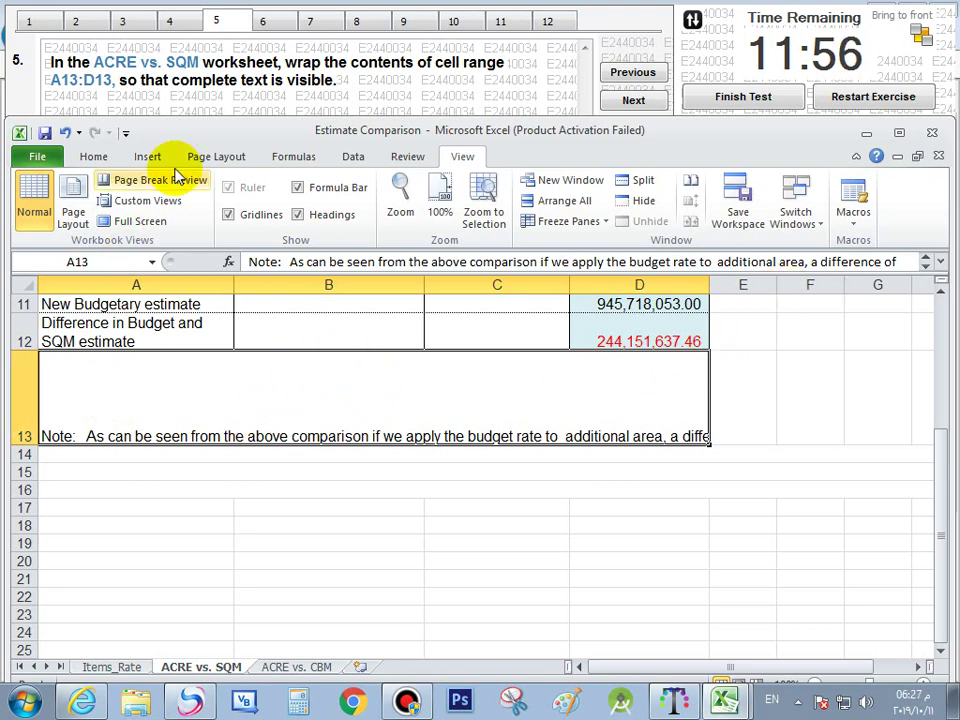
{"action": "left_click", "coordinate": [94, 160]}
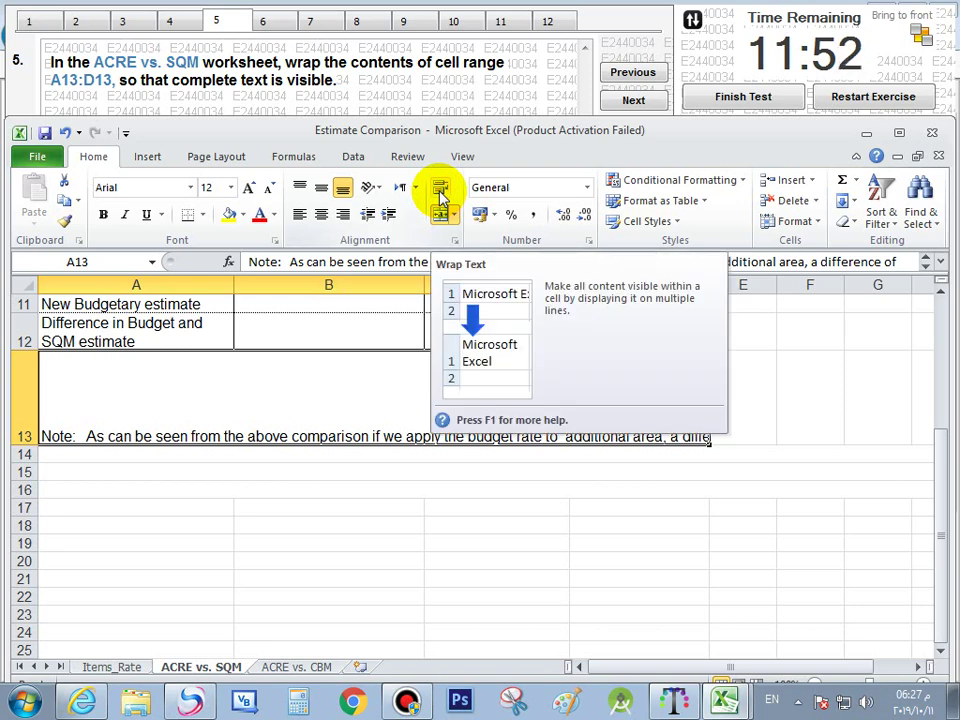
{"action": "left_click", "coordinate": [441, 197]}
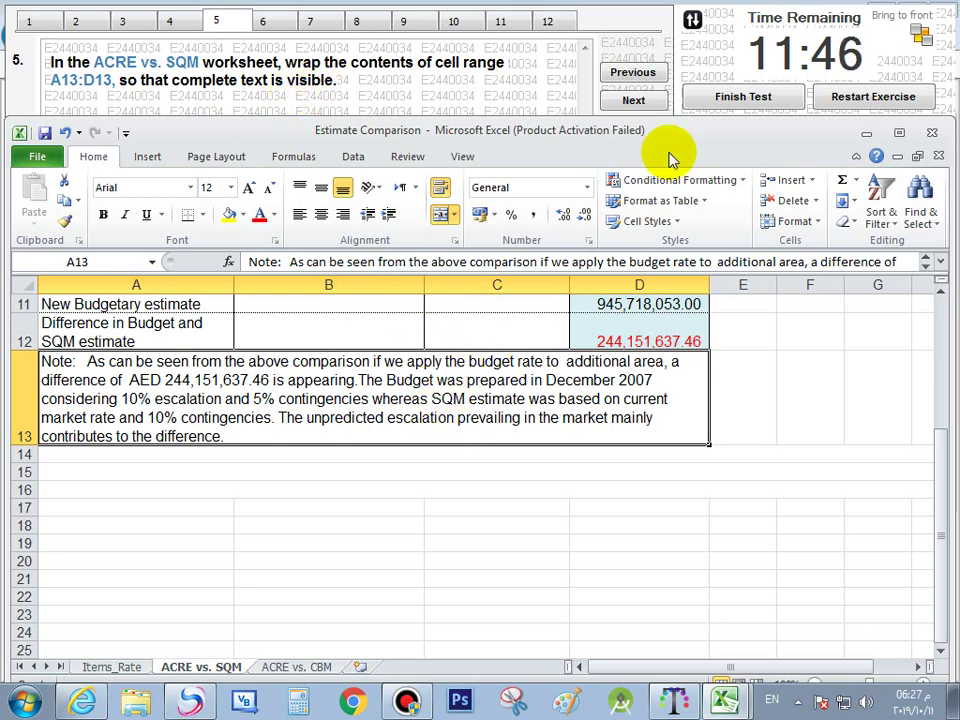
{"action": "left_click", "coordinate": [636, 104]}
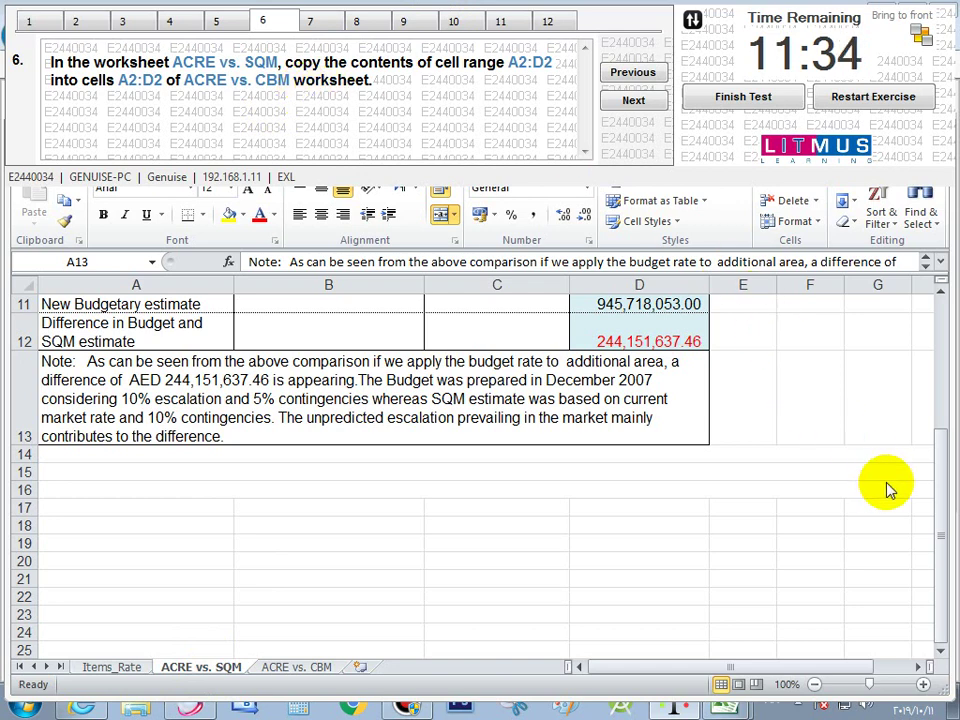
Copy cell range A2:D2 of the ACRE vs. SQM worksheet into A2:D2 of the ACRE vs. CBM worksheet and go on to question 7
{"action": "left_click", "coordinate": [941, 515]}
{"action": "left_click_drag", "start_coordinate": [945, 468], "coordinate": [945, 294]}
{"action": "left_click_drag", "start_coordinate": [86, 361], "coordinate": [624, 363]}
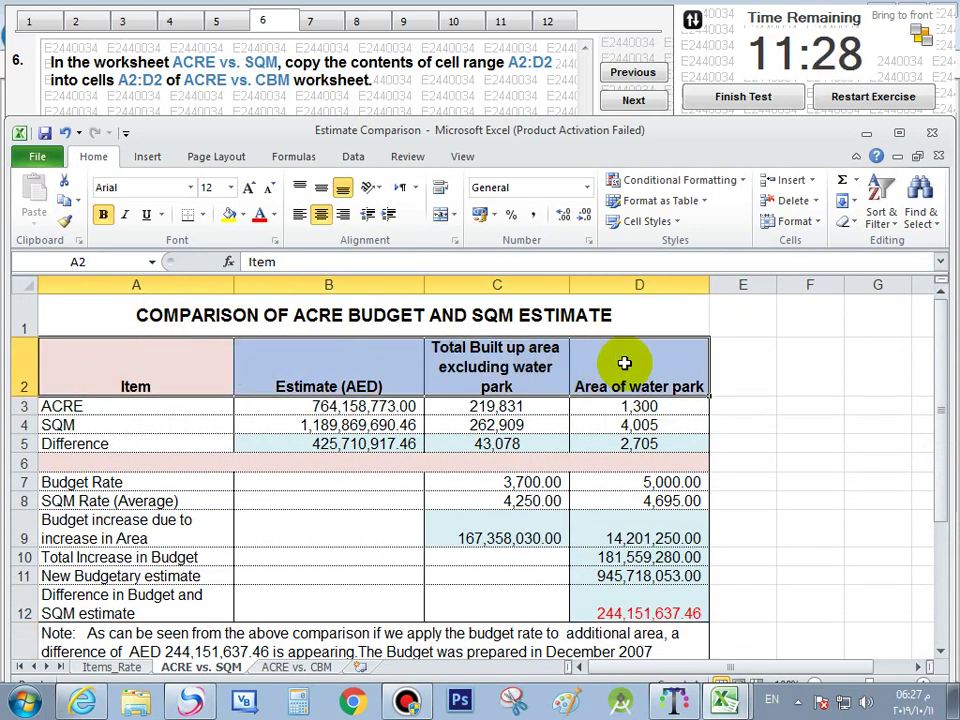
{"action": "left_click", "coordinate": [64, 200]}
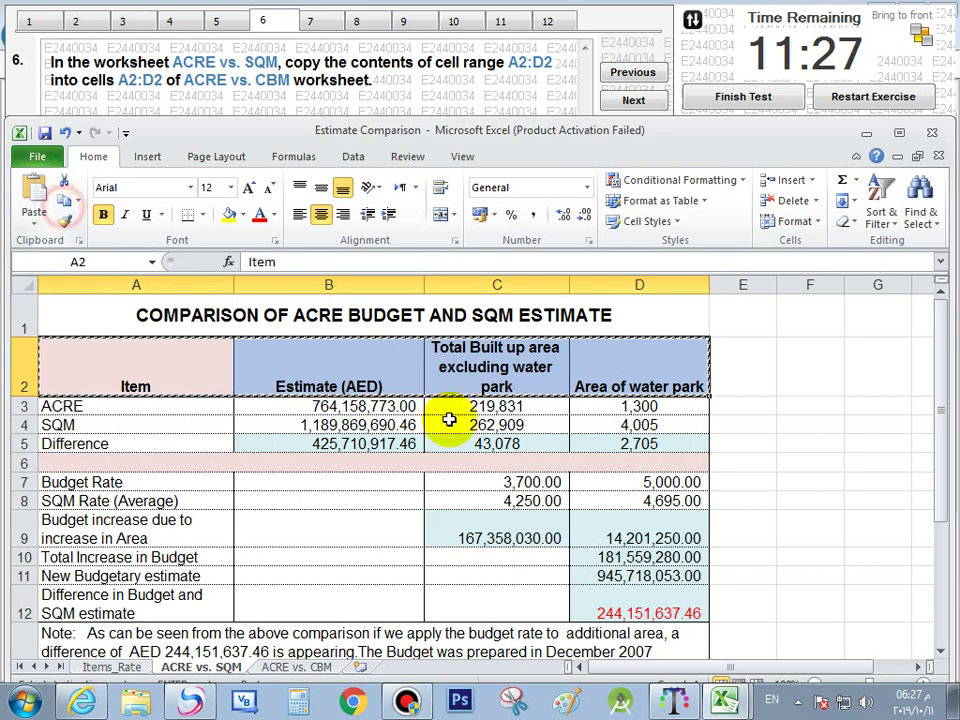
{"action": "right_click", "coordinate": [492, 367]}
{"action": "left_click", "coordinate": [575, 70]}
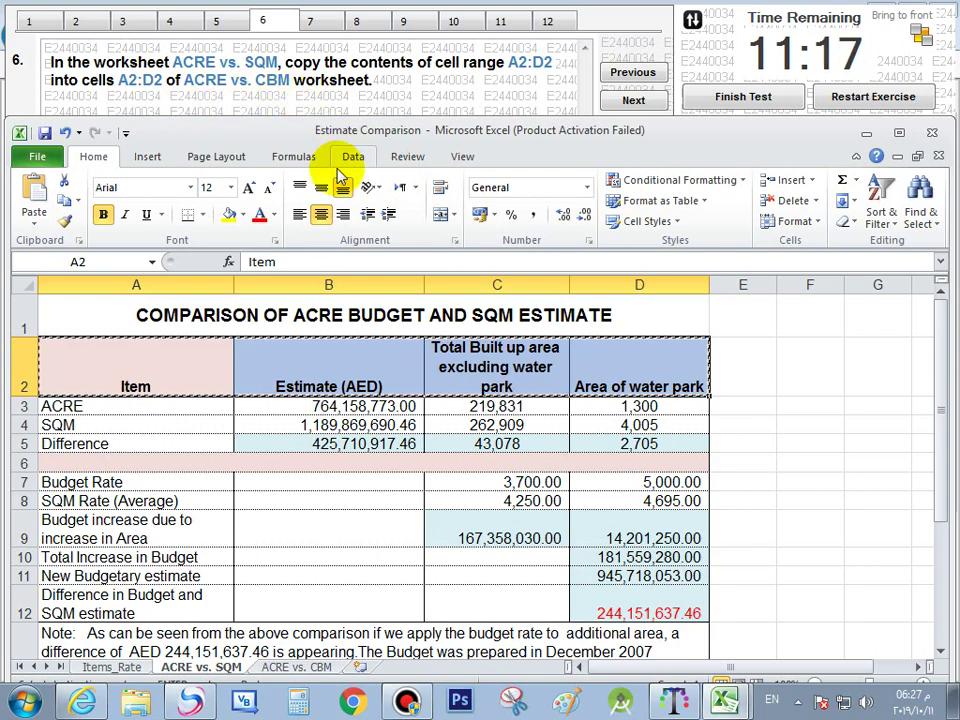
{"action": "left_click", "coordinate": [312, 667]}
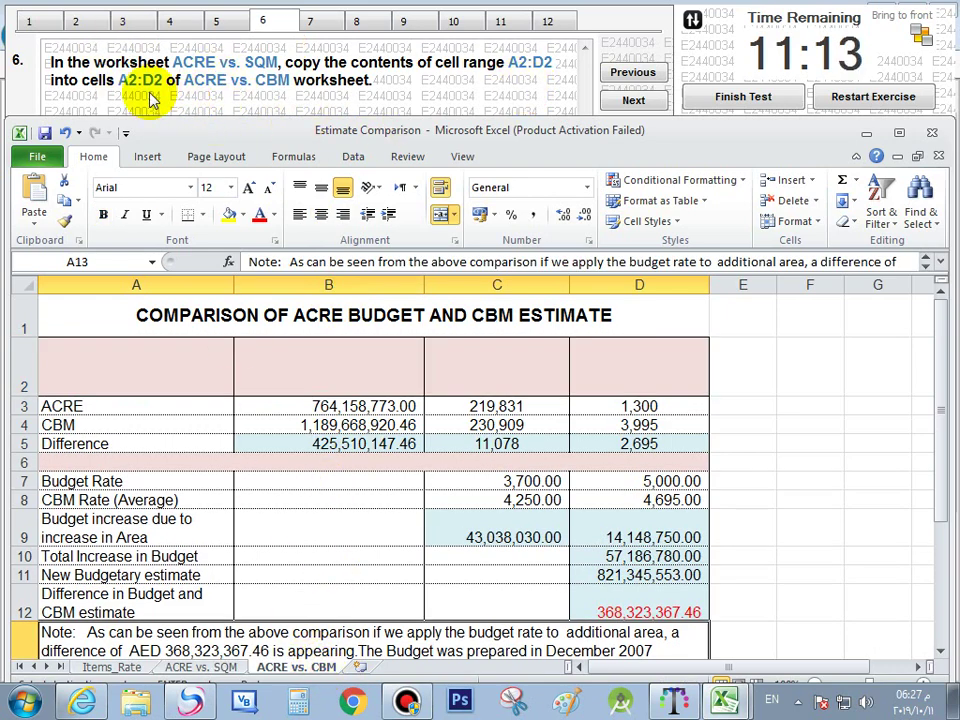
{"action": "left_click_drag", "start_coordinate": [122, 352], "coordinate": [638, 375]}
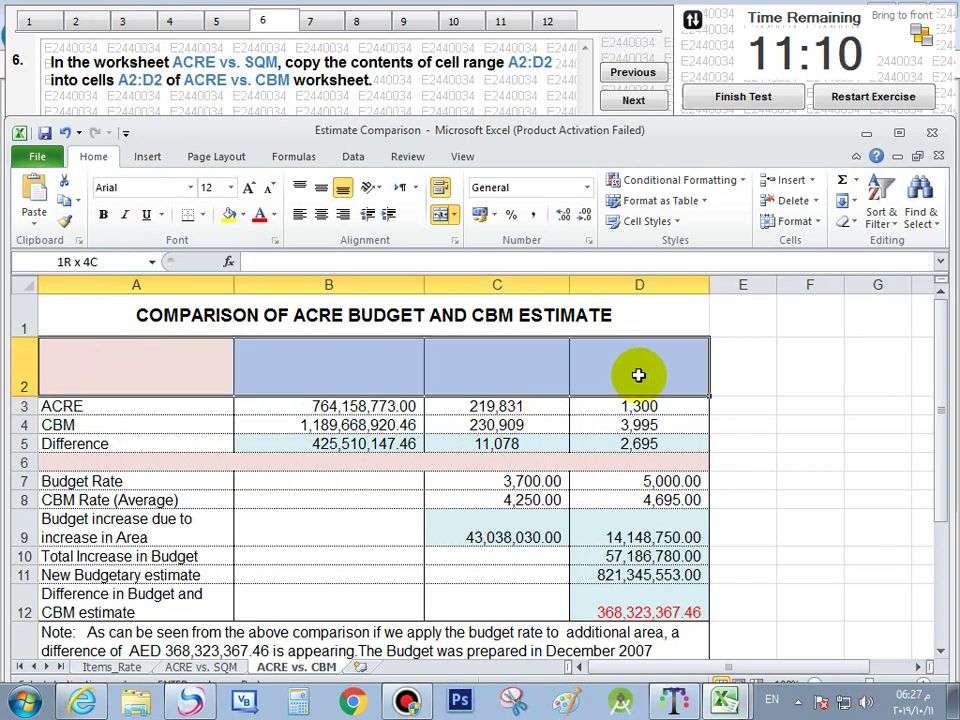
{"action": "left_click", "coordinate": [37, 190]}
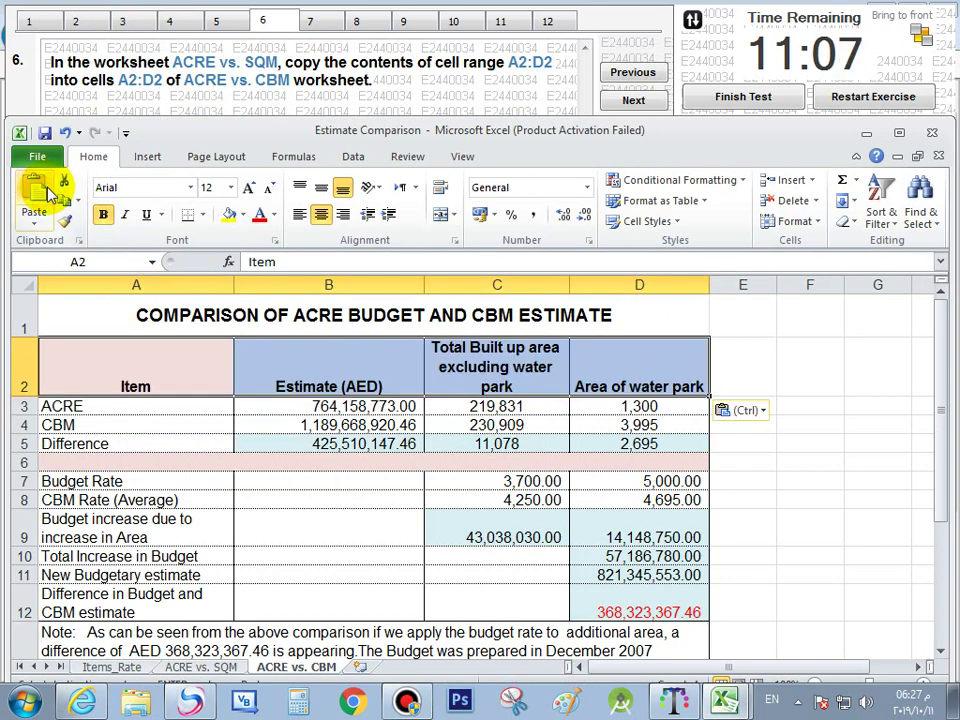
{"action": "left_click", "coordinate": [633, 100]}
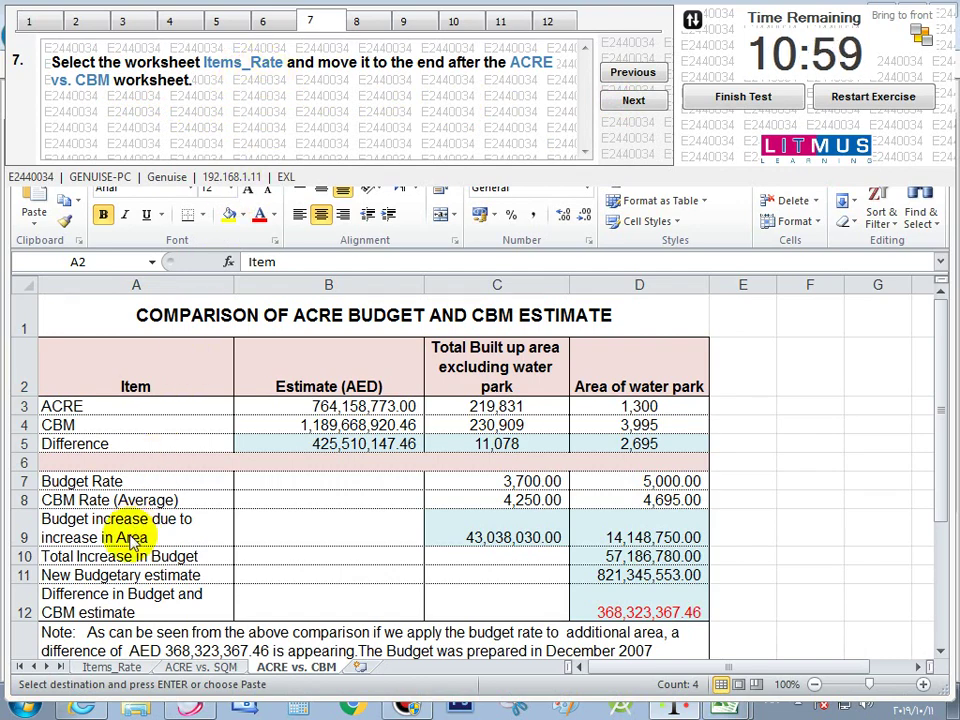
Move the Items_Rate worksheet to the end, after ACRE vs. CBM, and go on to question 8
{"action": "left_click", "coordinate": [100, 668]}
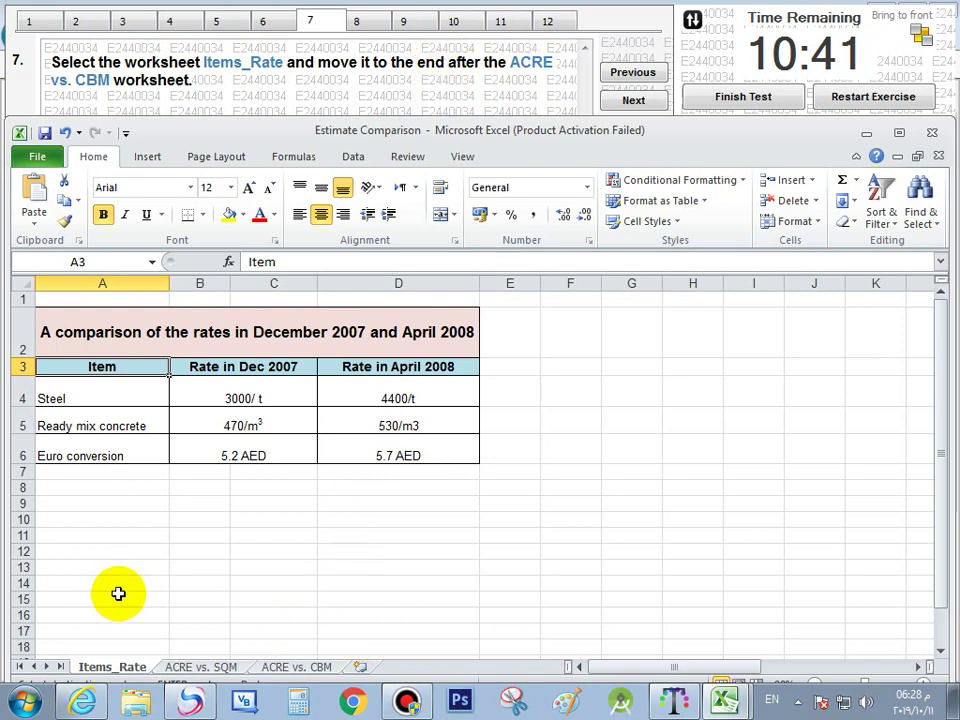
{"action": "left_click_drag", "start_coordinate": [110, 672], "coordinate": [77, 653]}
{"action": "right_click", "coordinate": [94, 666]}
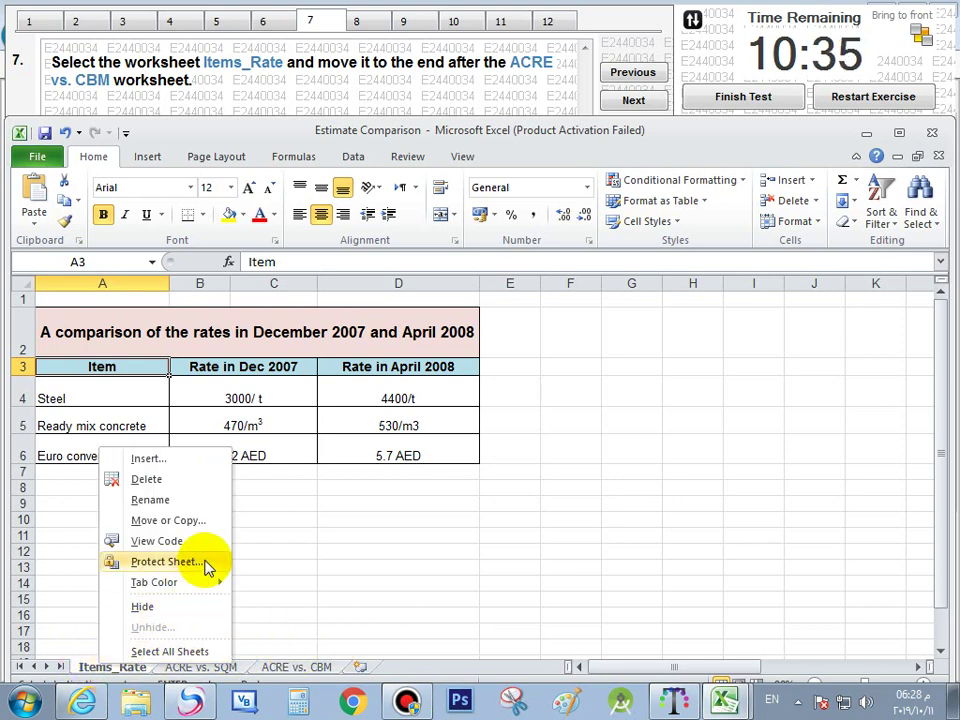
{"action": "left_click", "coordinate": [178, 520]}
{"action": "left_click", "coordinate": [113, 526]}
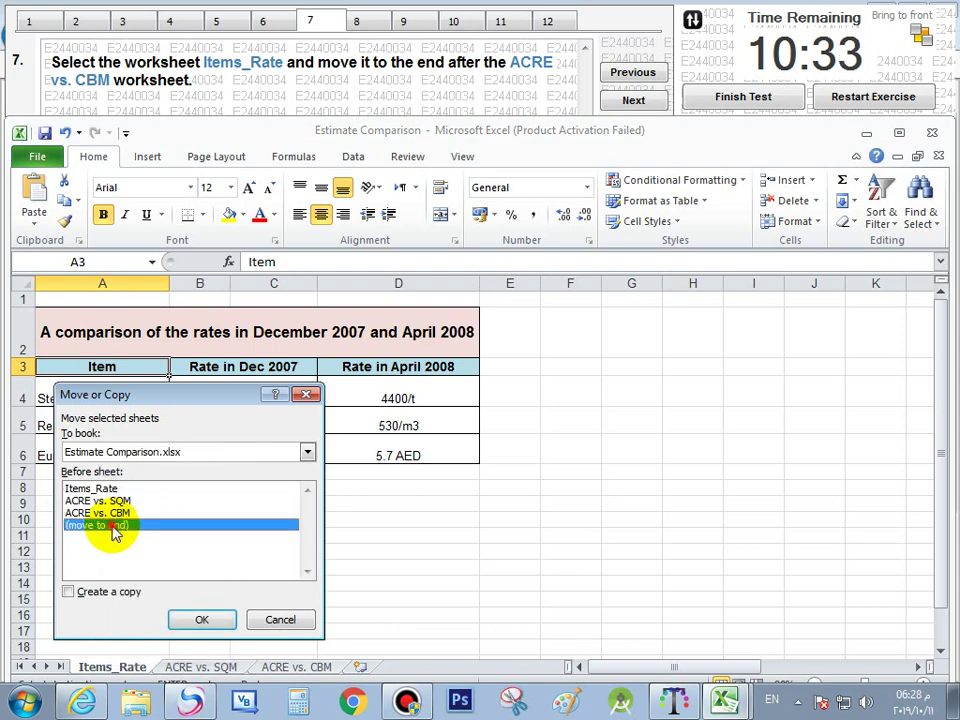
{"action": "left_click", "coordinate": [202, 619]}
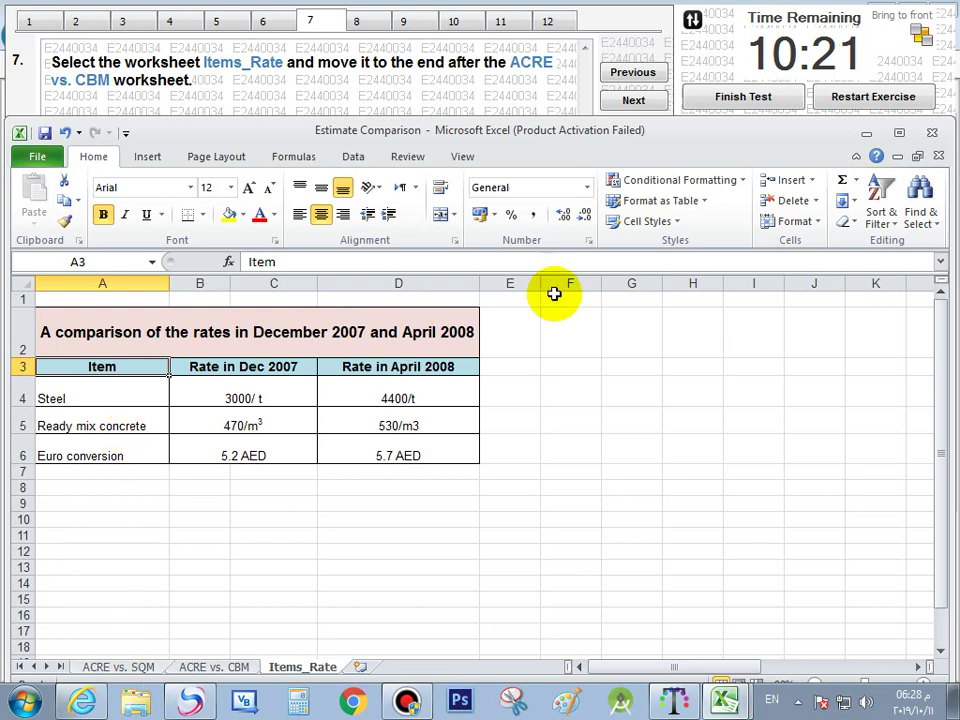
{"action": "left_click", "coordinate": [634, 100]}
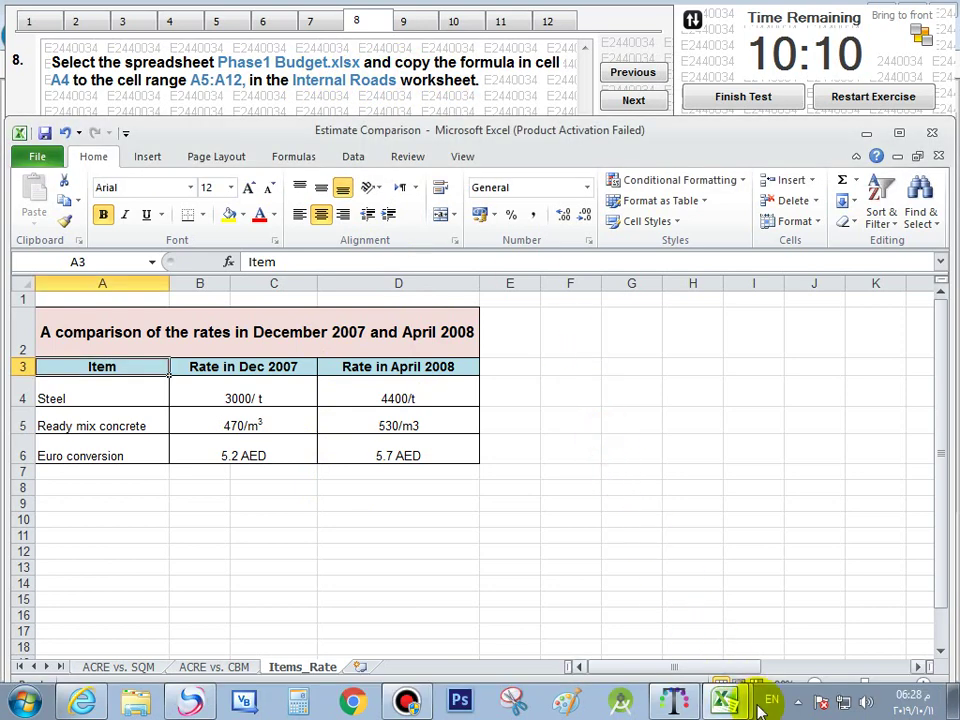
In the Phase1 Budget workbook, copy the formula in A4 to A5:A12 of the Internal Roads worksheet and go on to question 9
{"action": "left_click", "coordinate": [726, 703]}
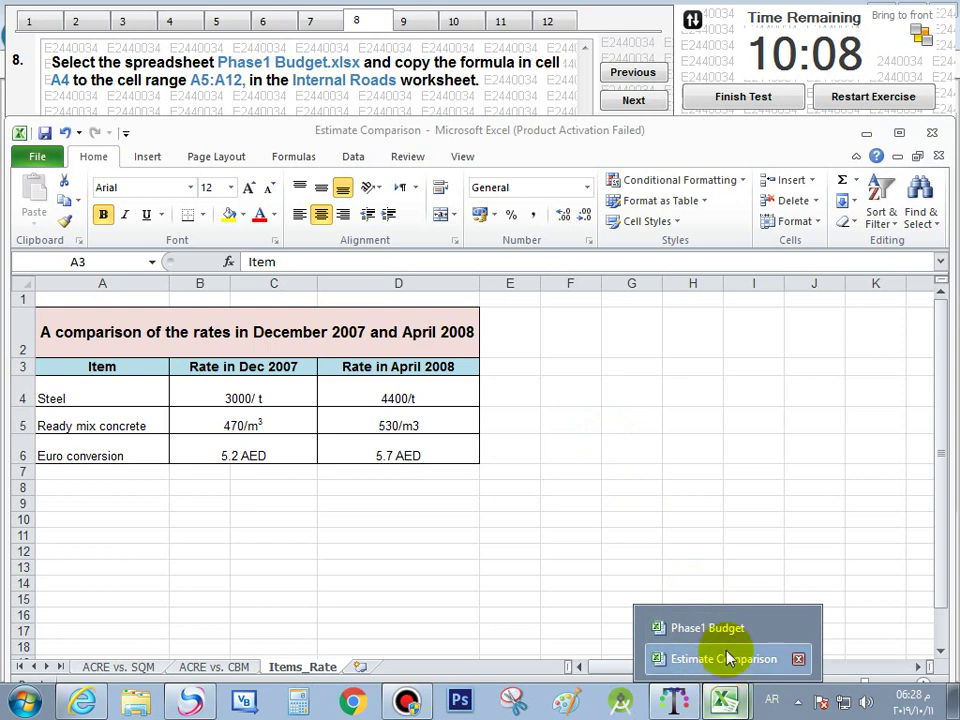
{"action": "left_click", "coordinate": [579, 504]}
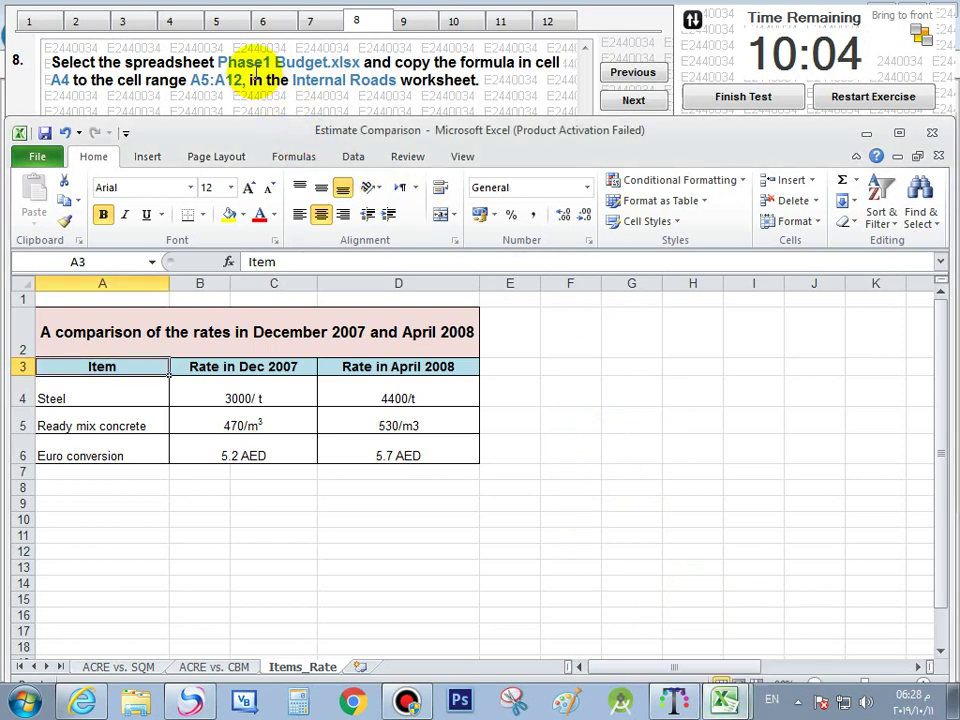
{"action": "left_click", "coordinate": [729, 695]}
{"action": "left_click", "coordinate": [707, 634]}
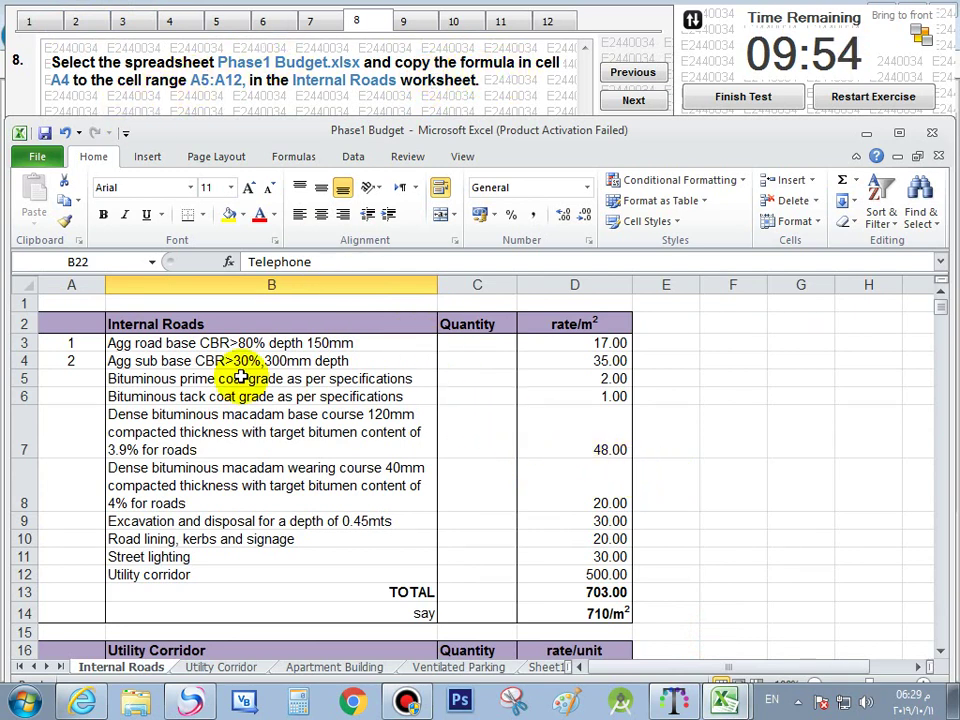
{"action": "left_click", "coordinate": [80, 361]}
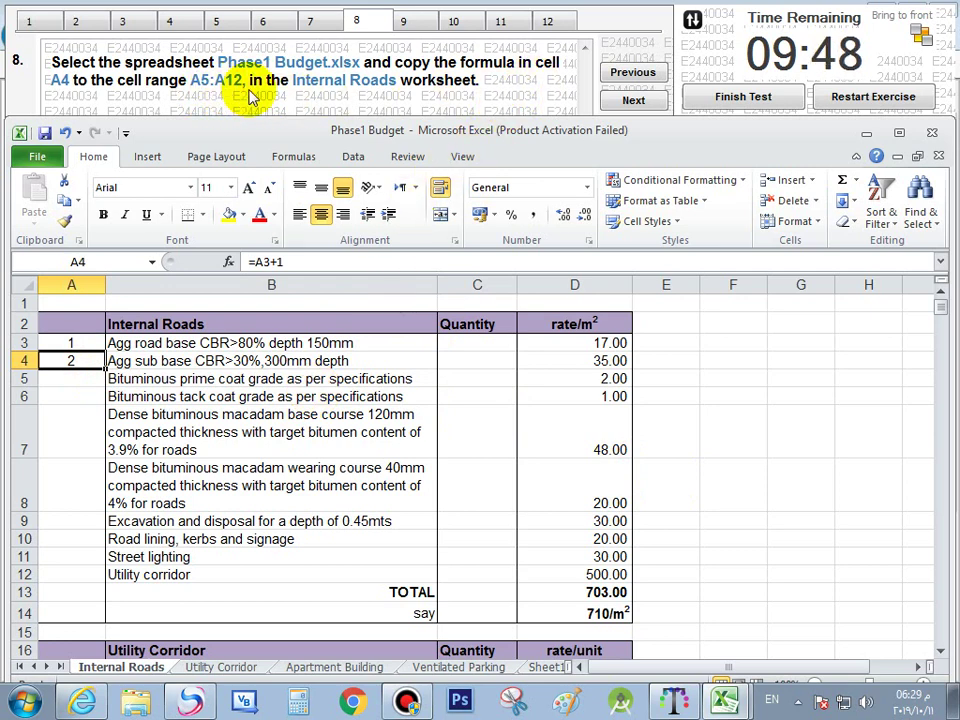
{"action": "left_click_drag", "start_coordinate": [104, 368], "coordinate": [86, 579]}
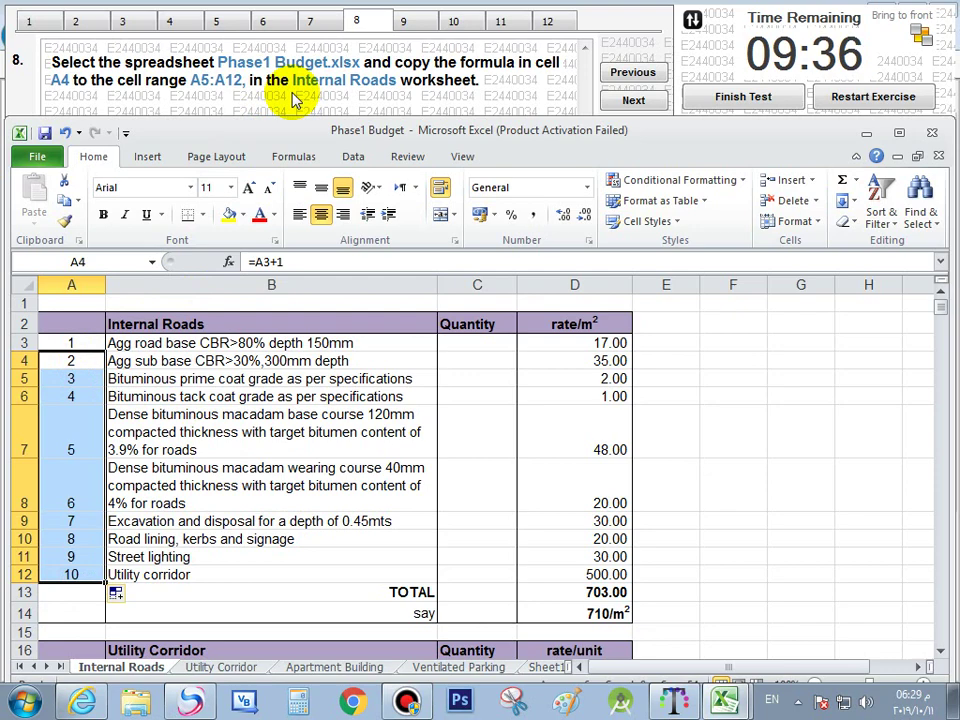
{"action": "scroll", "coordinate": [295, 100], "scroll_direction": "down", "scroll_amount": 2}
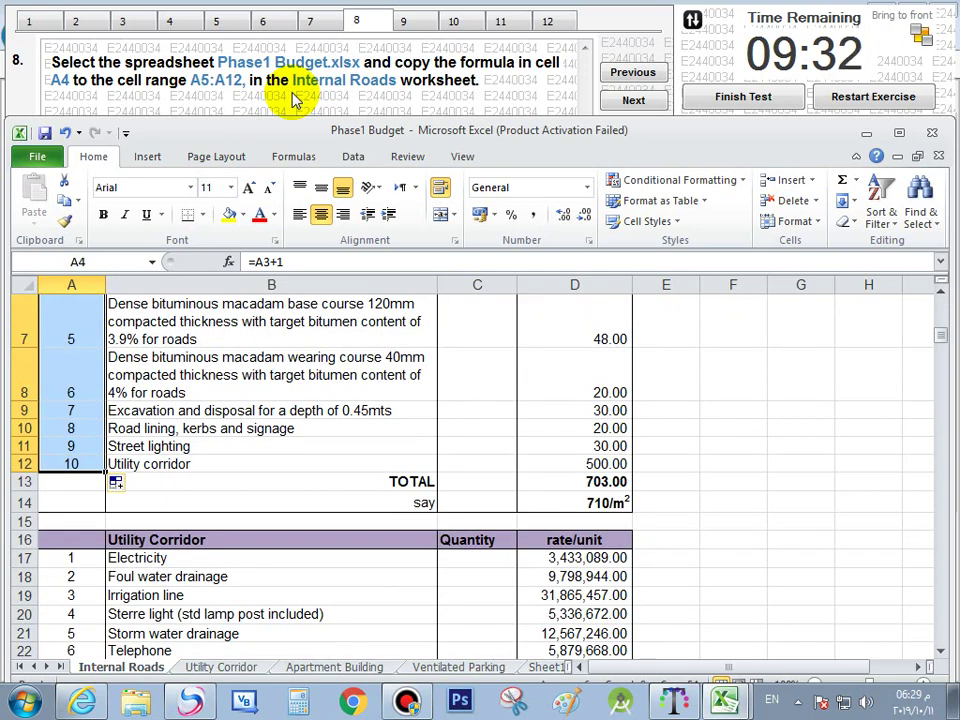
{"action": "left_click_drag", "start_coordinate": [182, 375], "coordinate": [115, 344]}
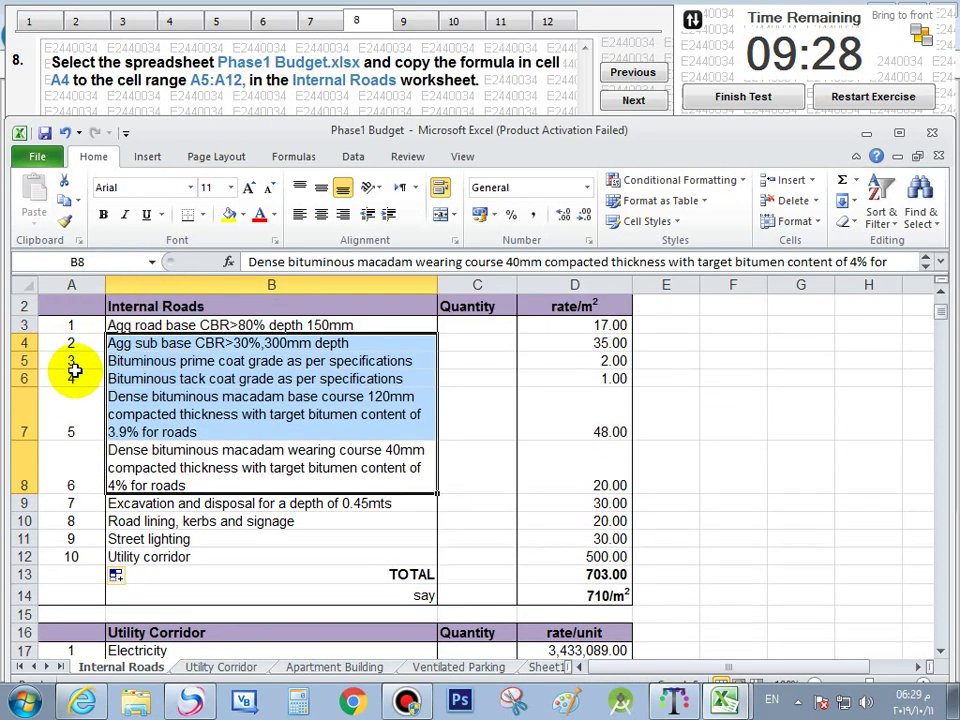
{"action": "left_click", "coordinate": [72, 343]}
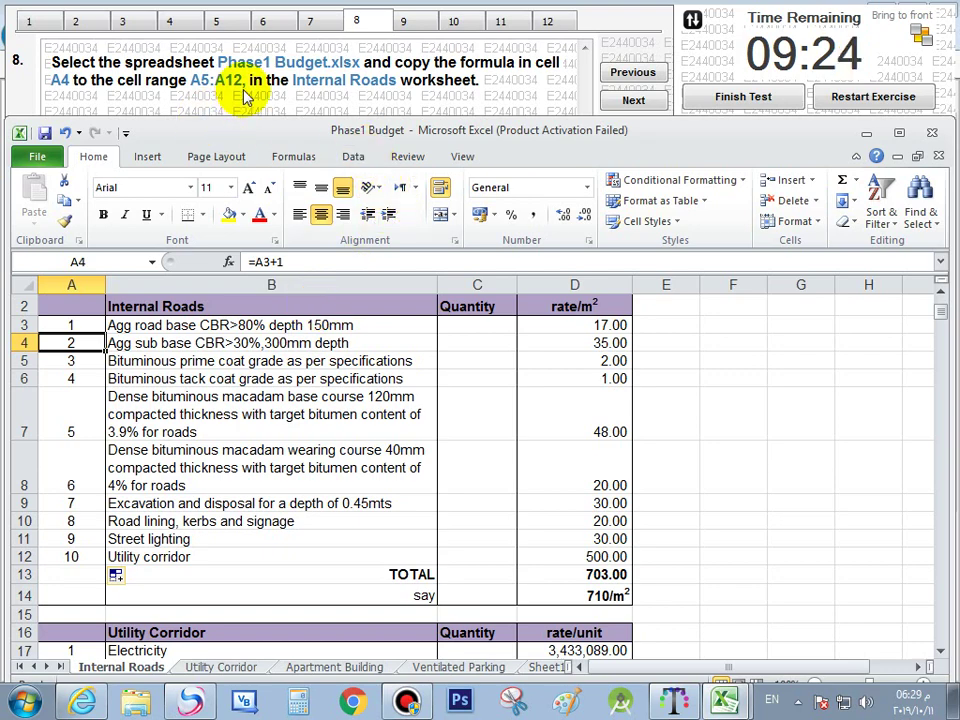
{"action": "left_click", "coordinate": [636, 100]}
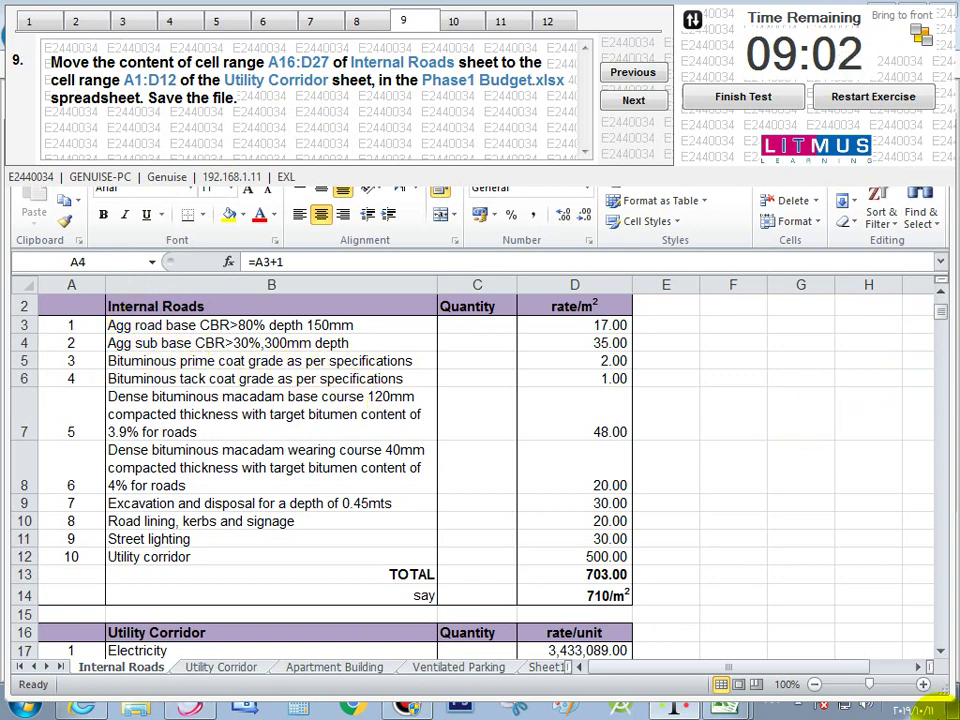
Move cell range A16:D27 of the Internal Roads worksheet to A1:D12 of the Utility Corridor worksheet
{"action": "left_click", "coordinate": [938, 648]}
{"action": "left_click", "coordinate": [938, 648]}
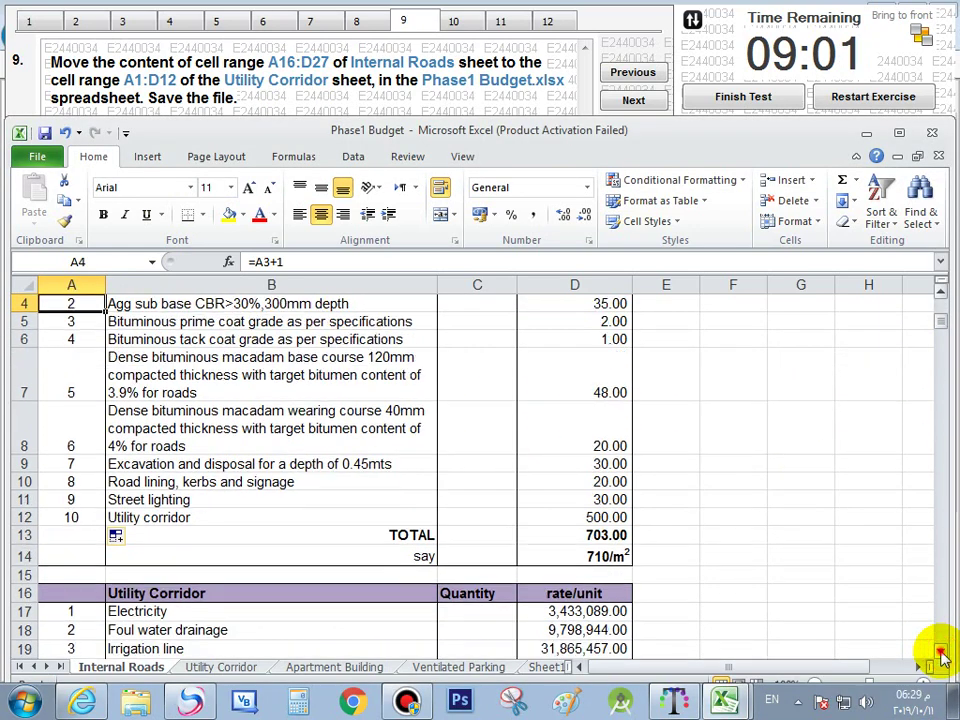
{"action": "scroll", "coordinate": [938, 648], "scroll_direction": "down", "scroll_amount": 3}
{"action": "scroll", "coordinate": [428, 489], "scroll_direction": "down", "scroll_amount": 2}
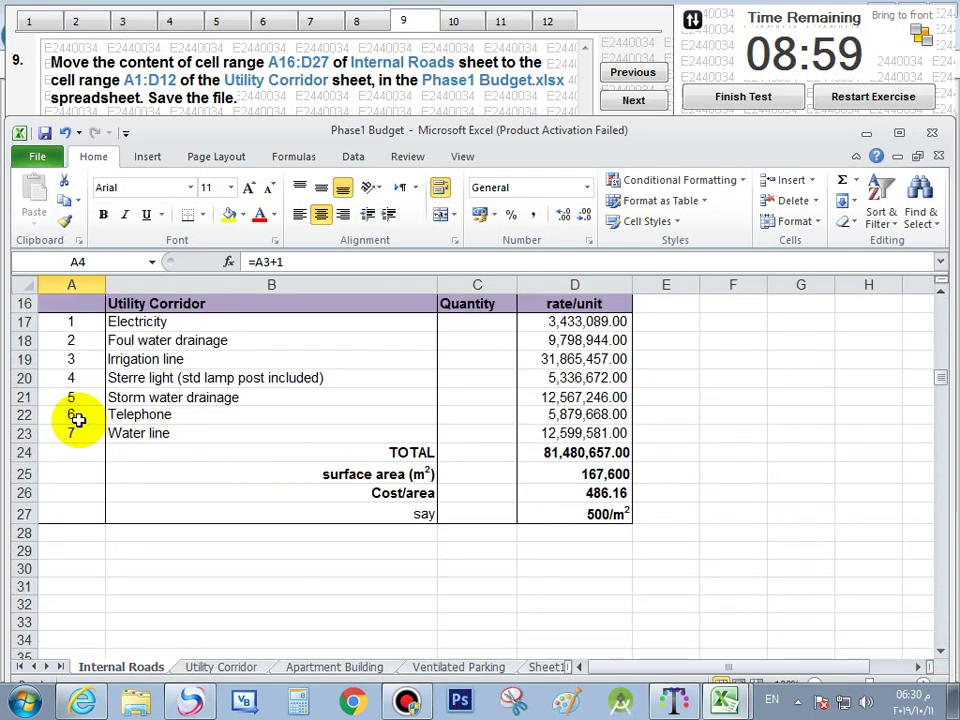
{"action": "scroll", "coordinate": [300, 310], "scroll_direction": "down", "scroll_amount": 2}
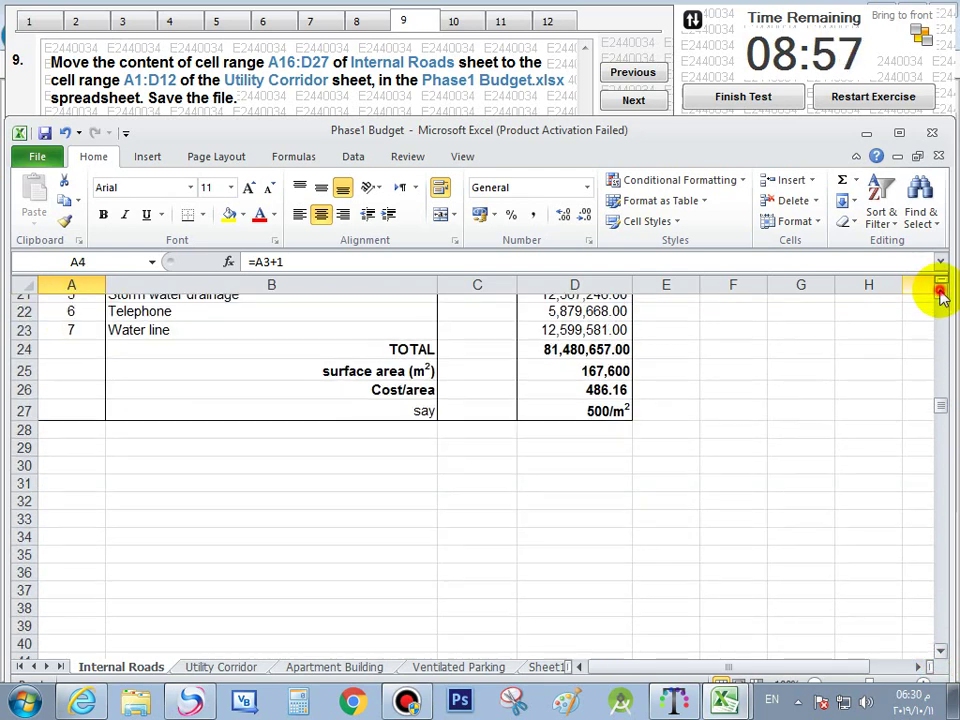
{"action": "scroll", "coordinate": [940, 295], "scroll_direction": "up", "scroll_amount": 4}
{"action": "left_click_drag", "start_coordinate": [86, 383], "coordinate": [437, 551]}
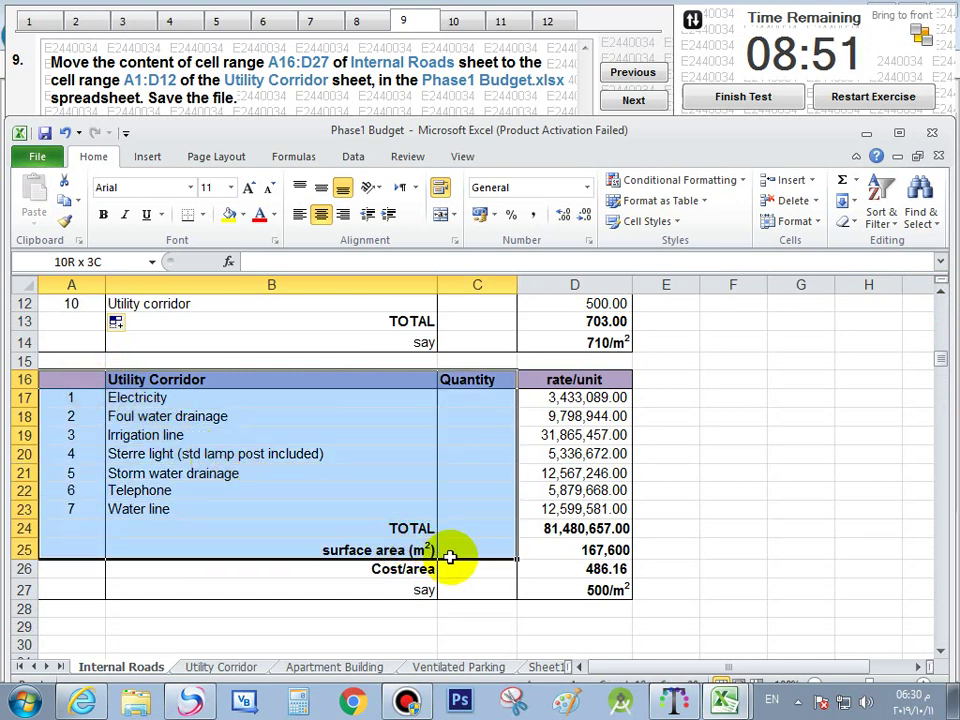
{"action": "left_click_drag", "start_coordinate": [457, 560], "coordinate": [583, 590]}
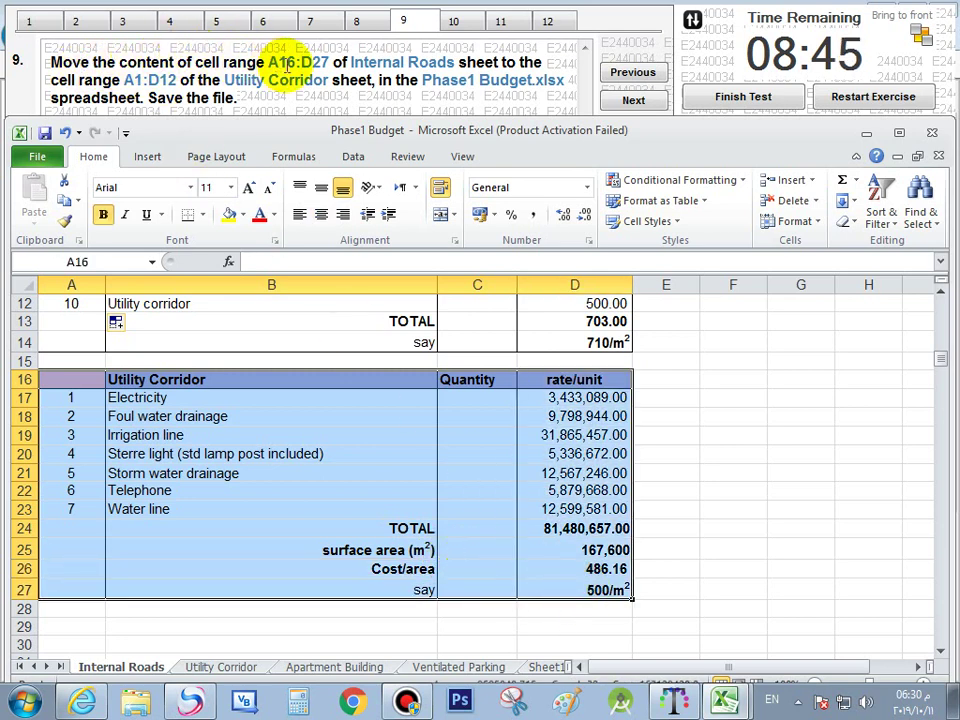
{"action": "right_click", "coordinate": [496, 490]}
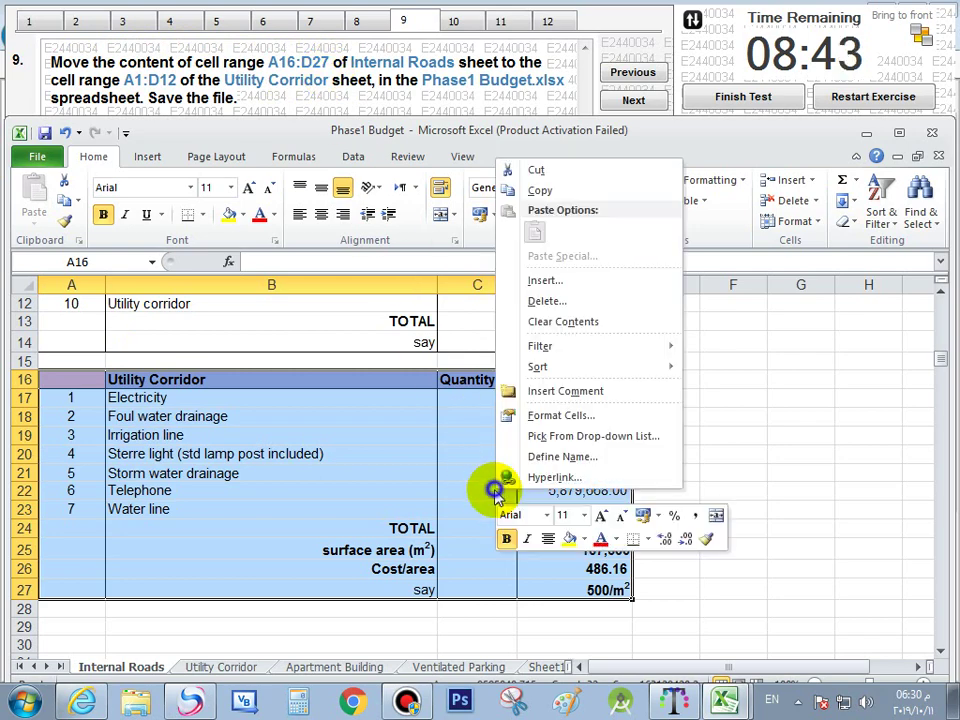
{"action": "left_click", "coordinate": [540, 170]}
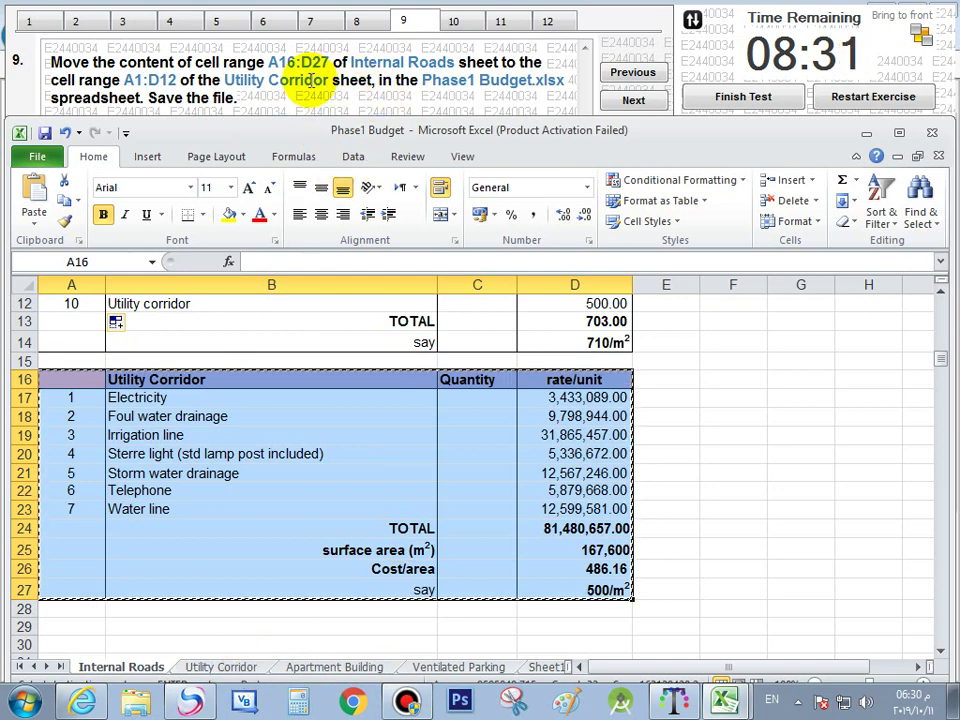
{"action": "left_click", "coordinate": [240, 667]}
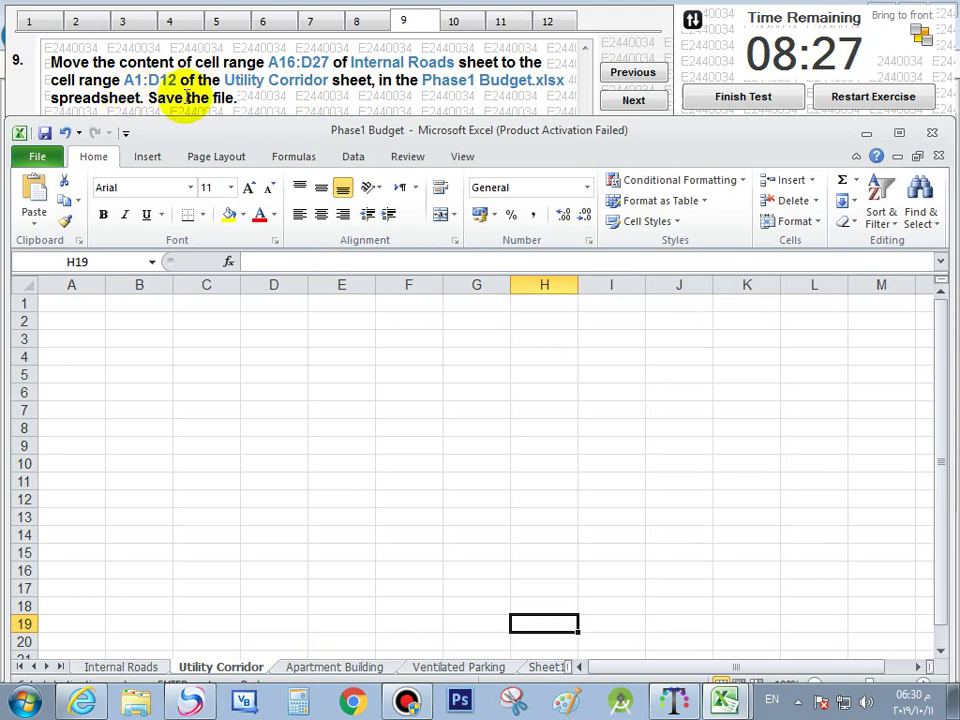
{"action": "left_click", "coordinate": [82, 303]}
{"action": "left_click_drag", "start_coordinate": [82, 303], "coordinate": [286, 493]}
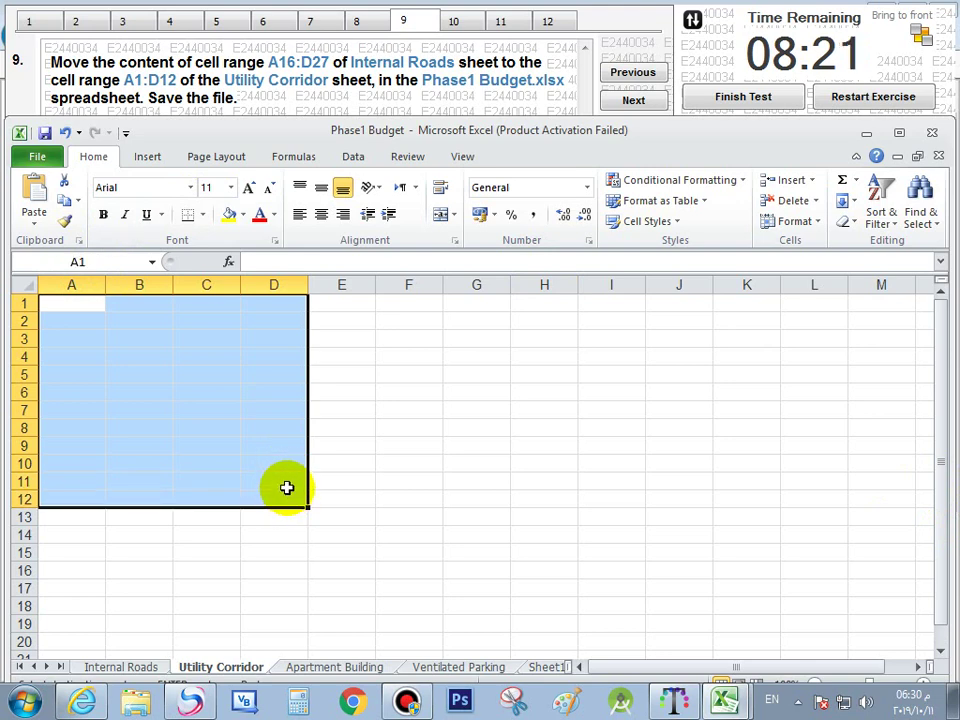
{"action": "left_click", "coordinate": [34, 192]}
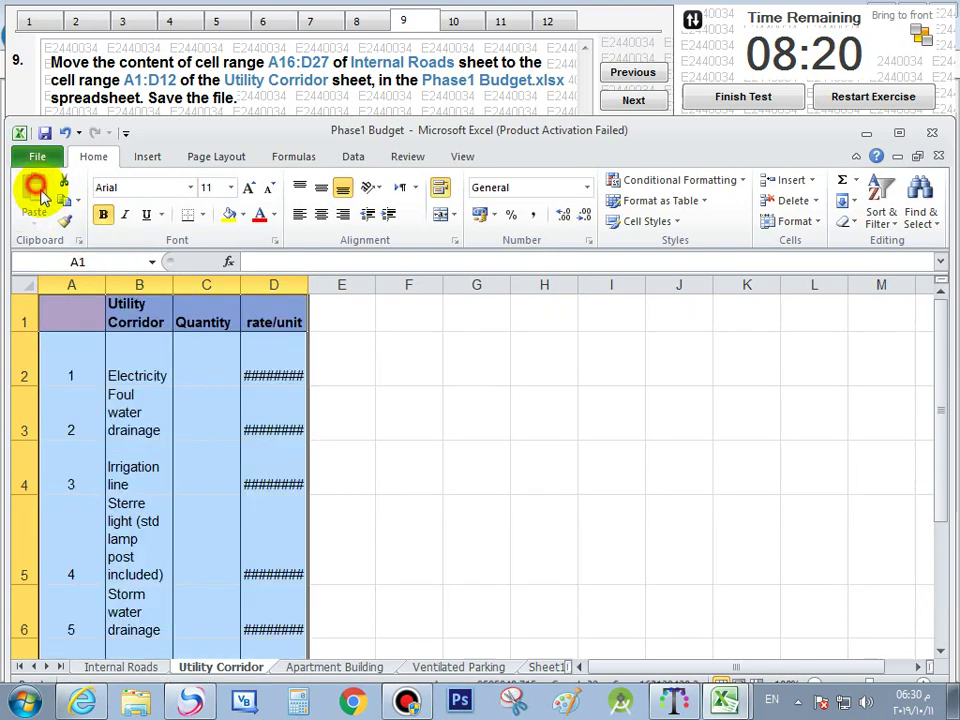
Widen columns D and B of the Utility Corridor worksheet so the rates and the Utility Corridor heading fit
{"action": "left_click", "coordinate": [204, 341]}
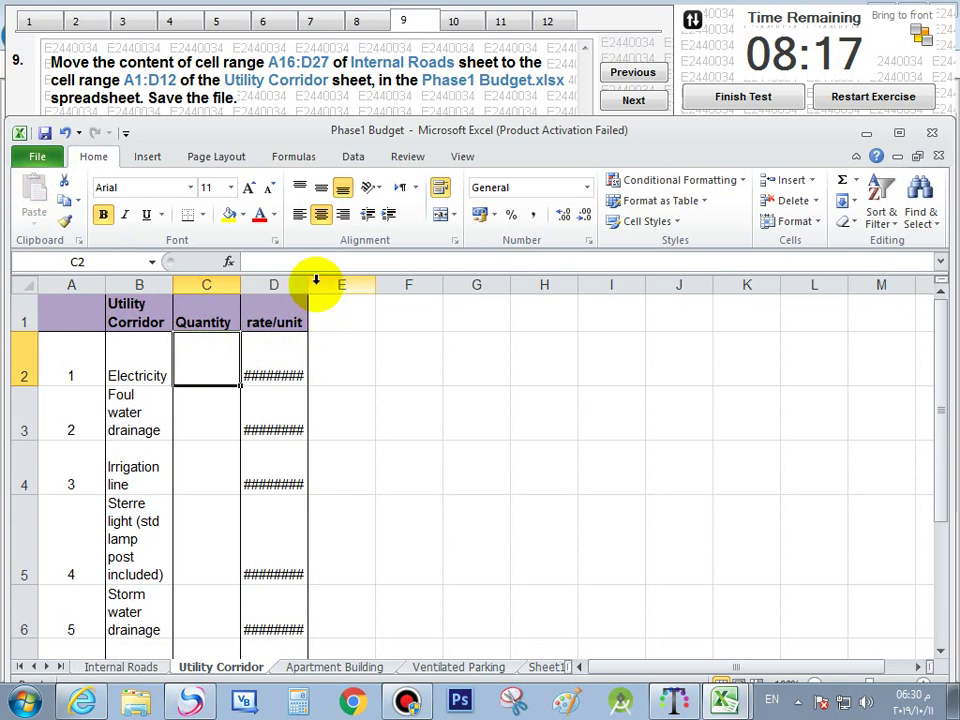
{"action": "left_click_drag", "start_coordinate": [311, 283], "coordinate": [349, 283]}
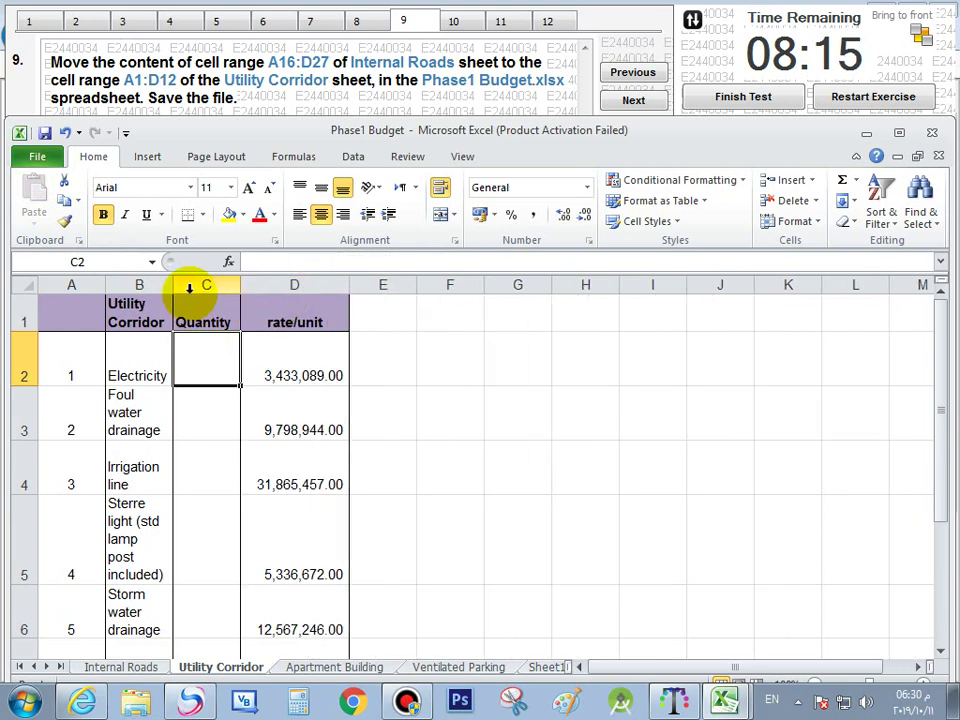
{"action": "left_click_drag", "start_coordinate": [172, 291], "coordinate": [208, 286]}
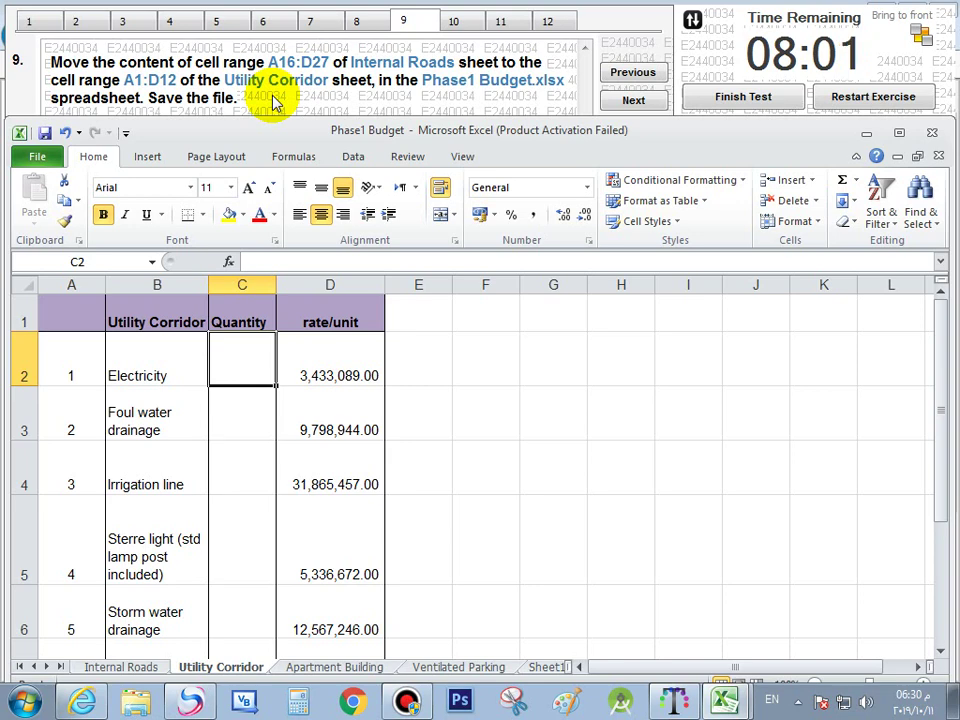
Save the Phase1 Budget workbook and go on to question 10
{"action": "left_click", "coordinate": [36, 162]}
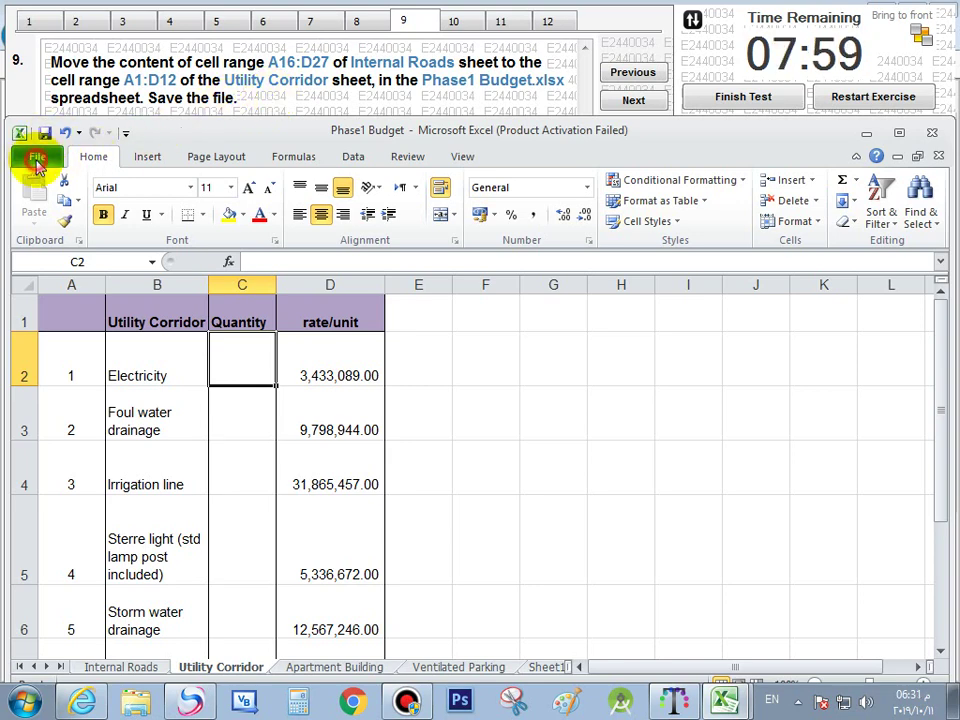
{"action": "left_click", "coordinate": [40, 186]}
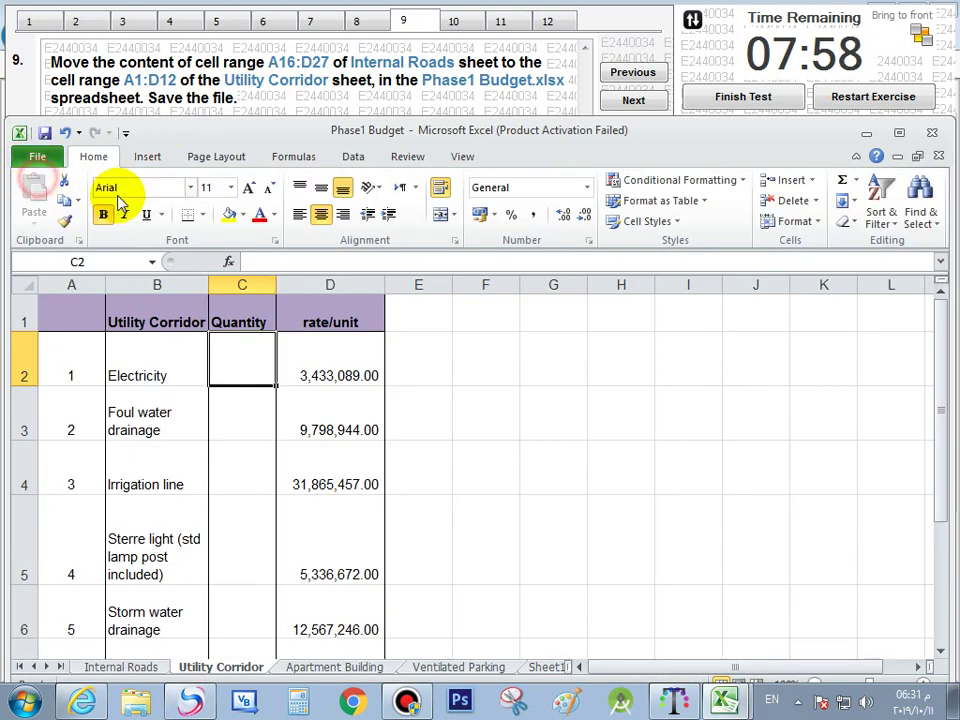
{"action": "left_click", "coordinate": [632, 102]}
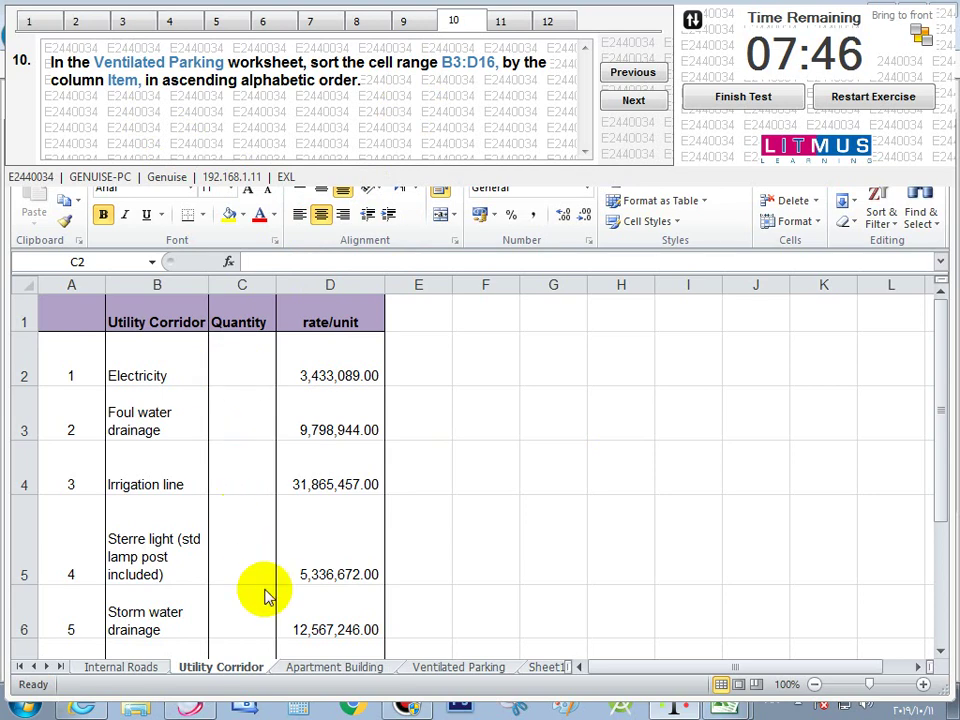
Sort cell range B3:D16 of the Ventilated Parking worksheet by the Item column from A to Z and go on to question 11
{"action": "left_click", "coordinate": [447, 672]}
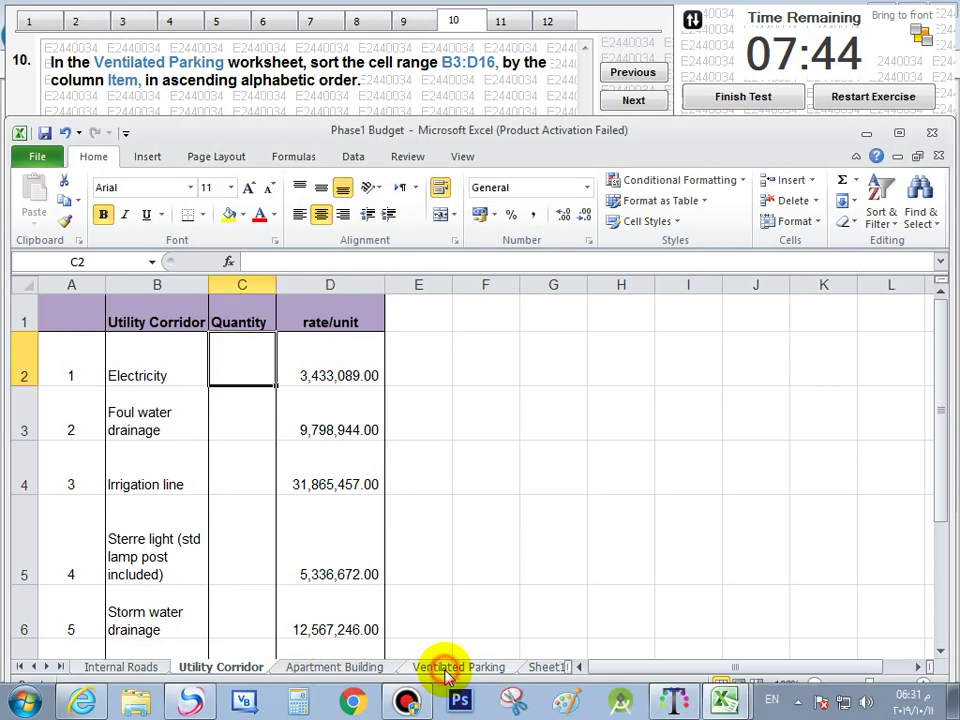
{"action": "left_click", "coordinate": [447, 670]}
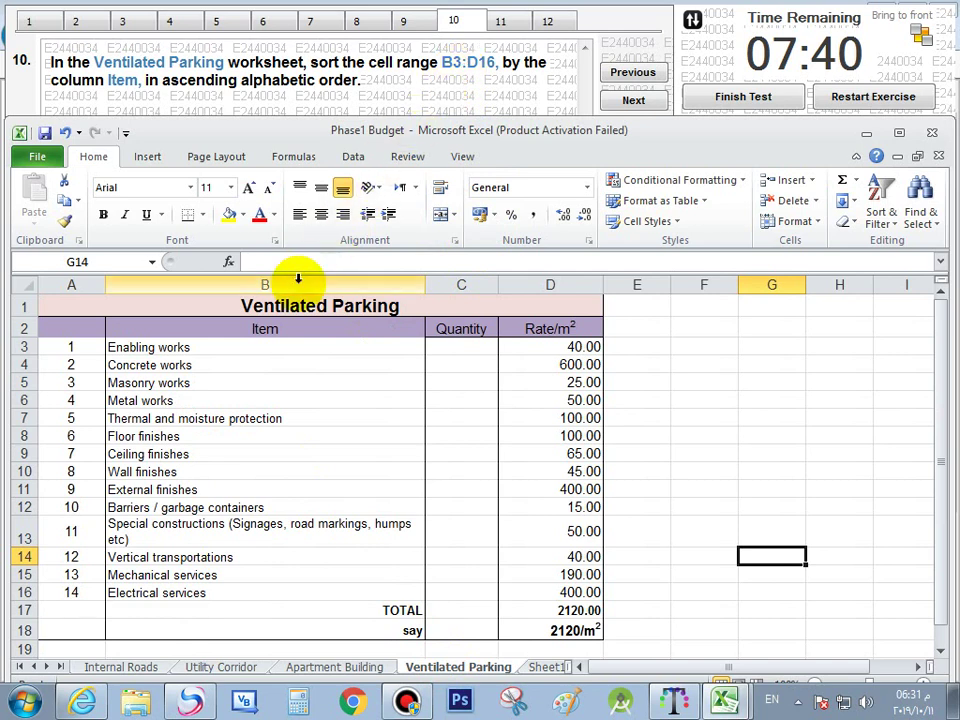
{"action": "left_click", "coordinate": [160, 351]}
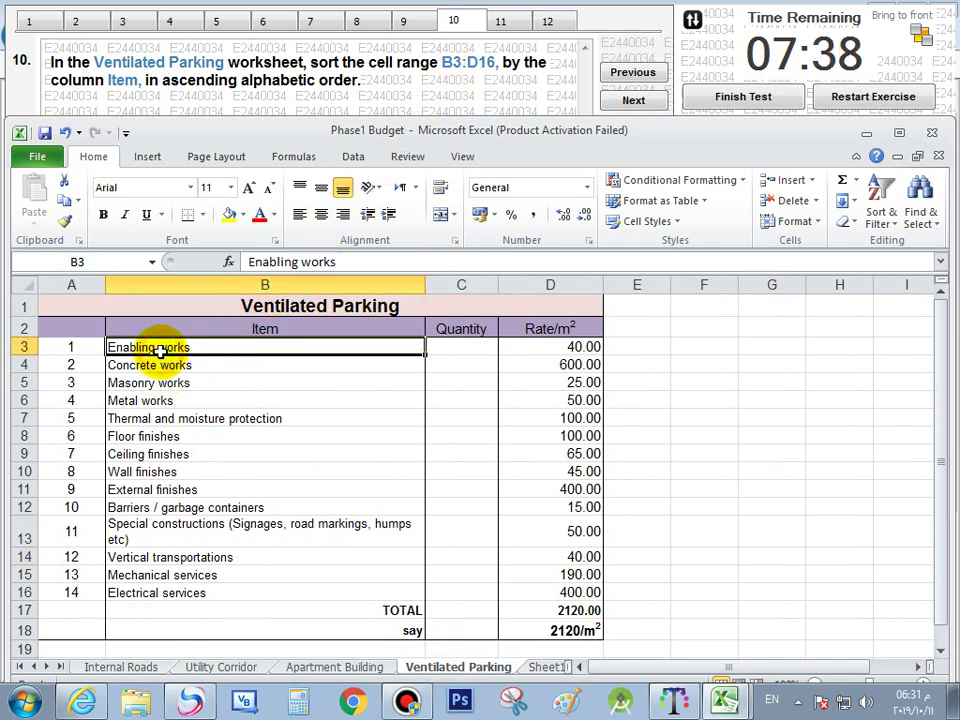
{"action": "left_click_drag", "start_coordinate": [160, 351], "coordinate": [551, 590]}
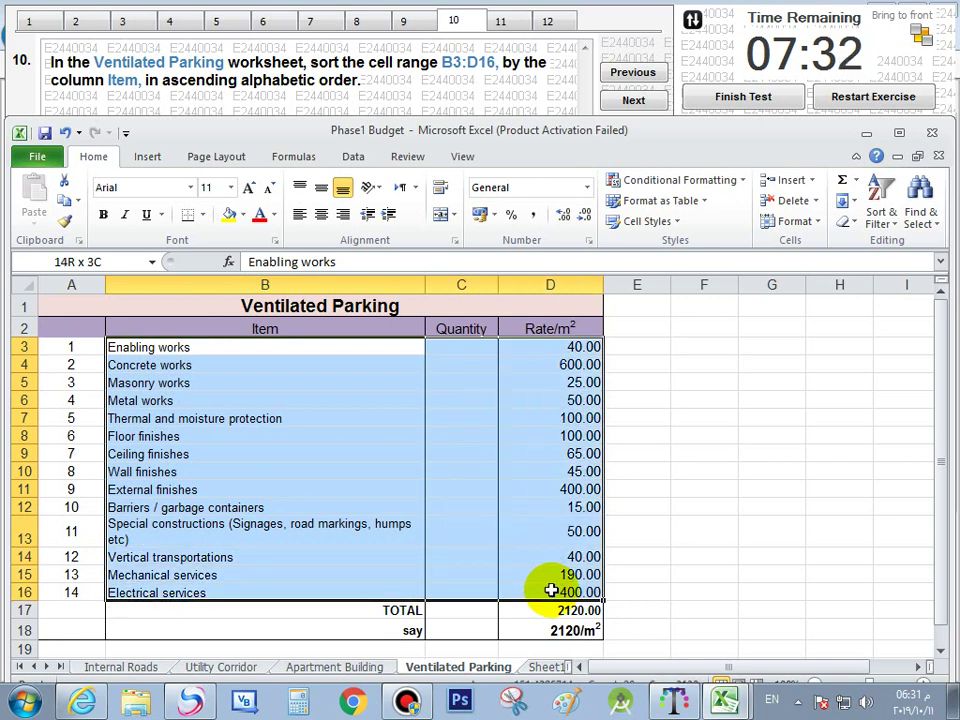
{"action": "left_click_drag", "start_coordinate": [551, 590], "coordinate": [549, 589]}
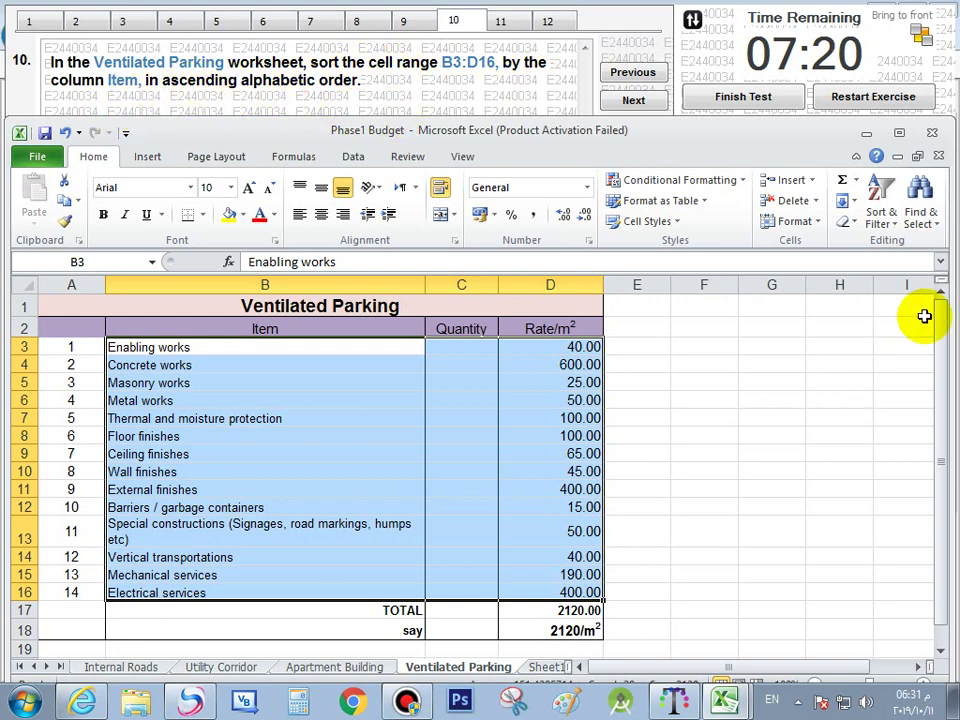
{"action": "left_click", "coordinate": [879, 206]}
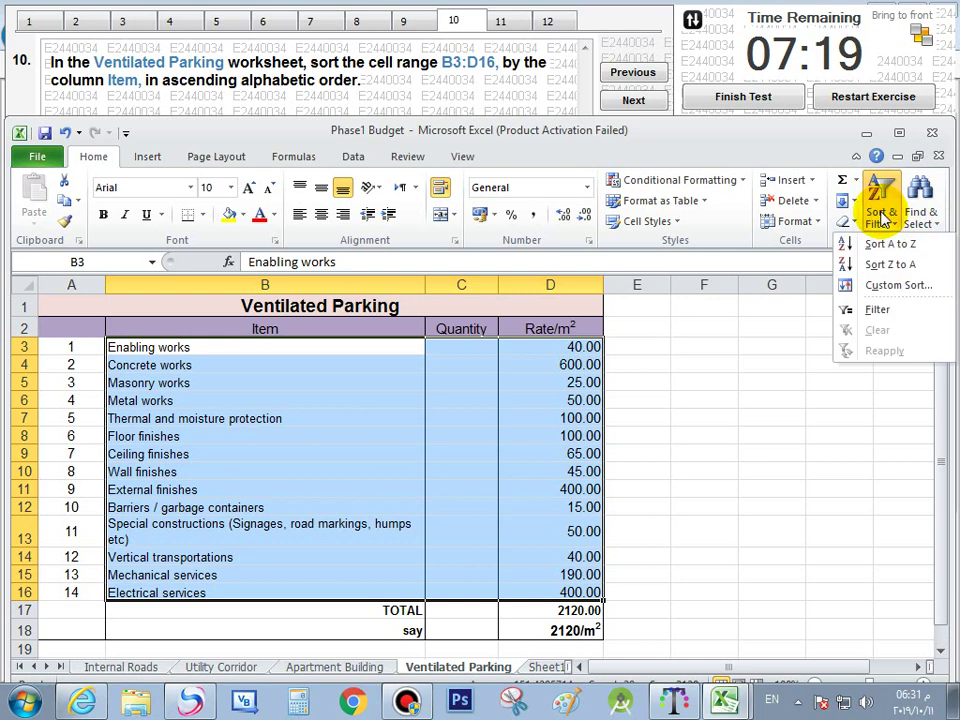
{"action": "left_click", "coordinate": [929, 245]}
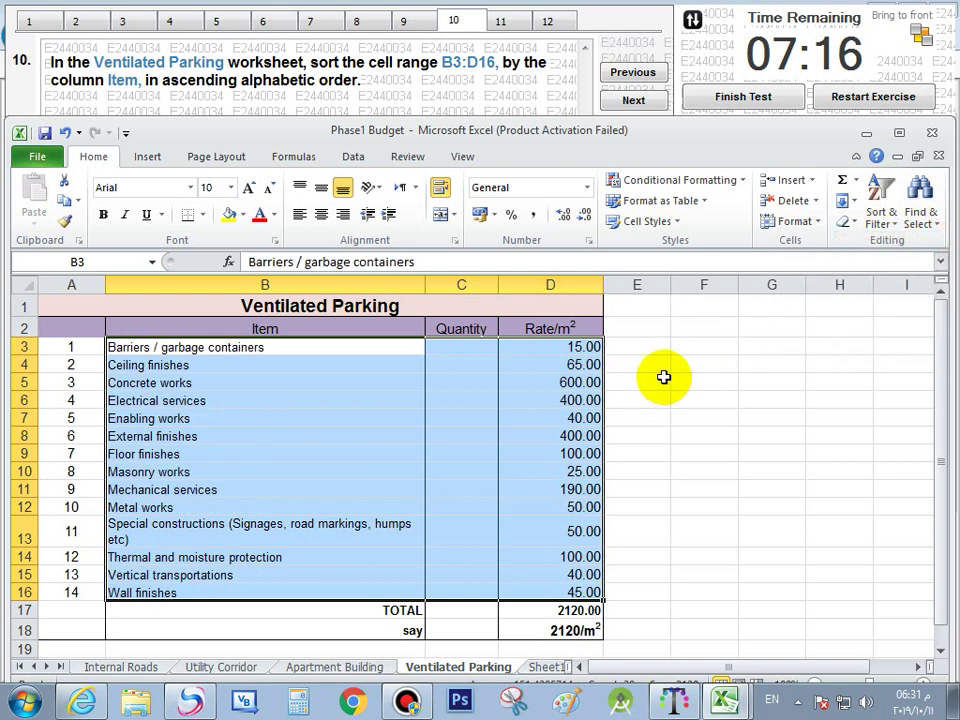
{"action": "left_click", "coordinate": [896, 230]}
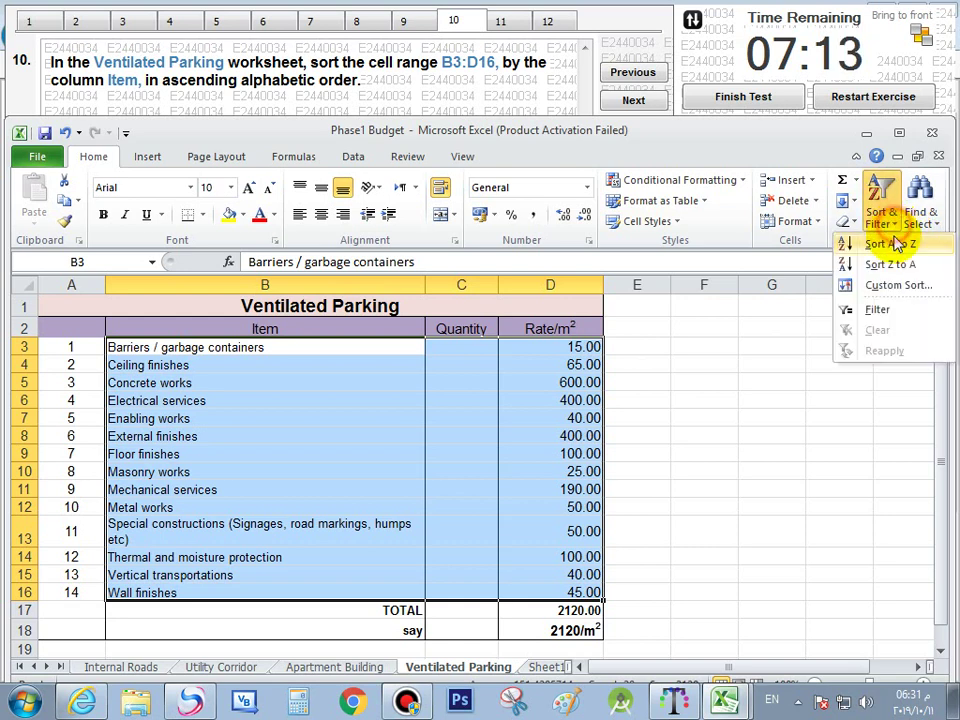
{"action": "left_click", "coordinate": [421, 408]}
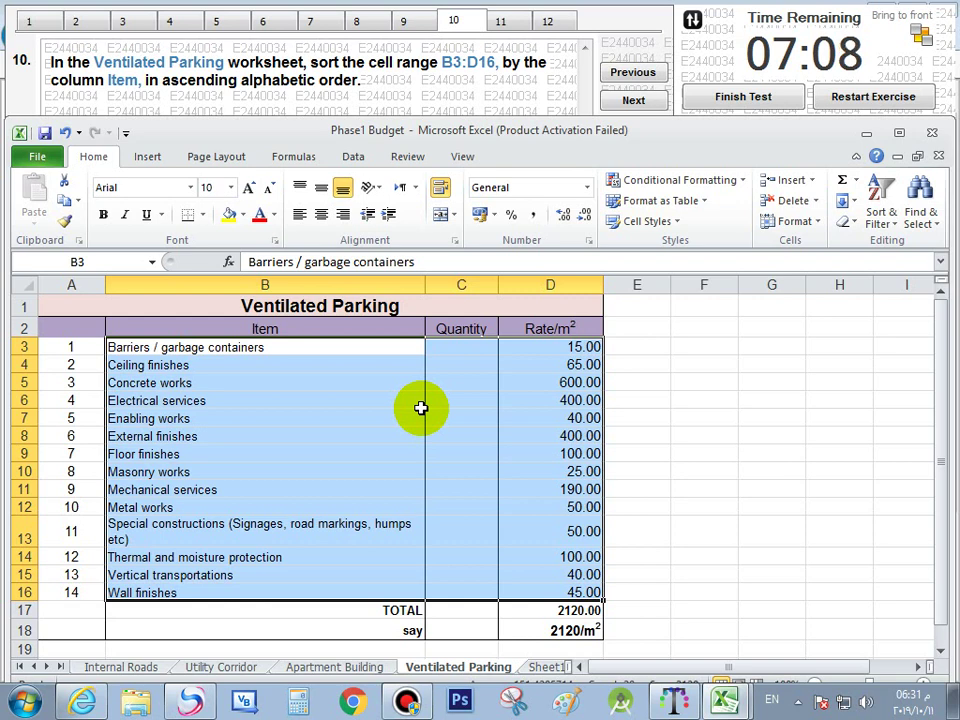
{"action": "left_click", "coordinate": [630, 100]}
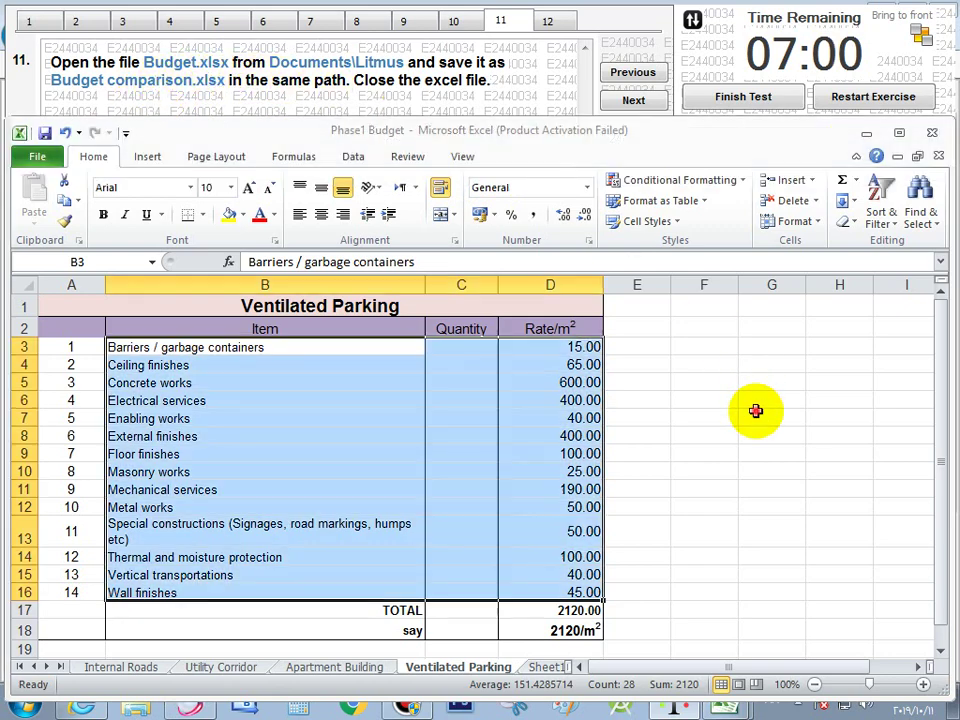
Open the Budget workbook from the Litmus folder in Documents
{"action": "left_click", "coordinate": [45, 160]}
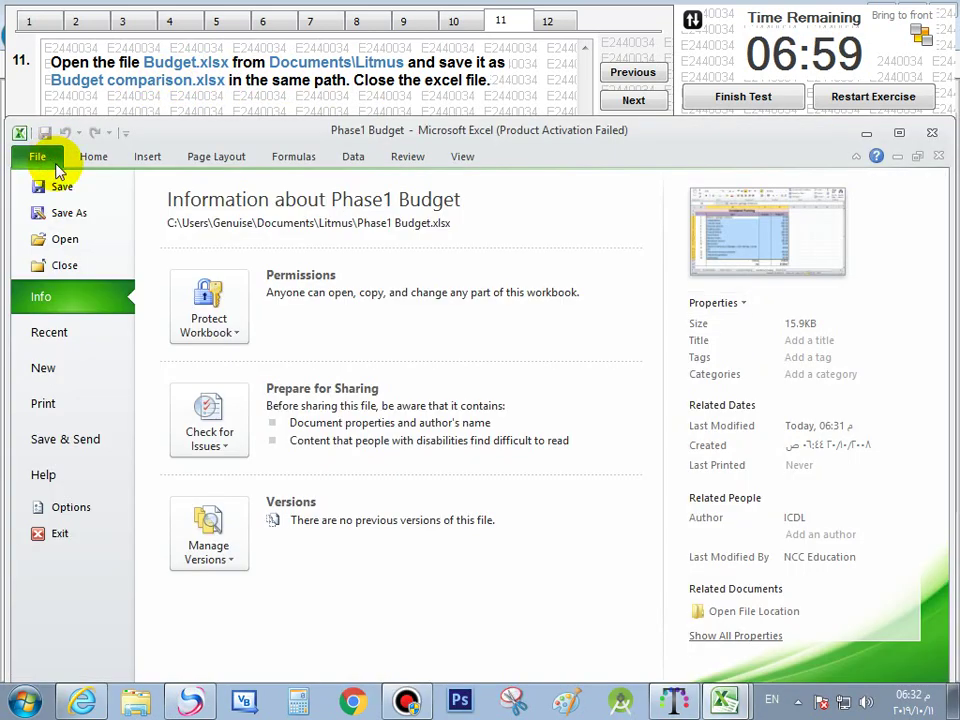
{"action": "left_click", "coordinate": [75, 240]}
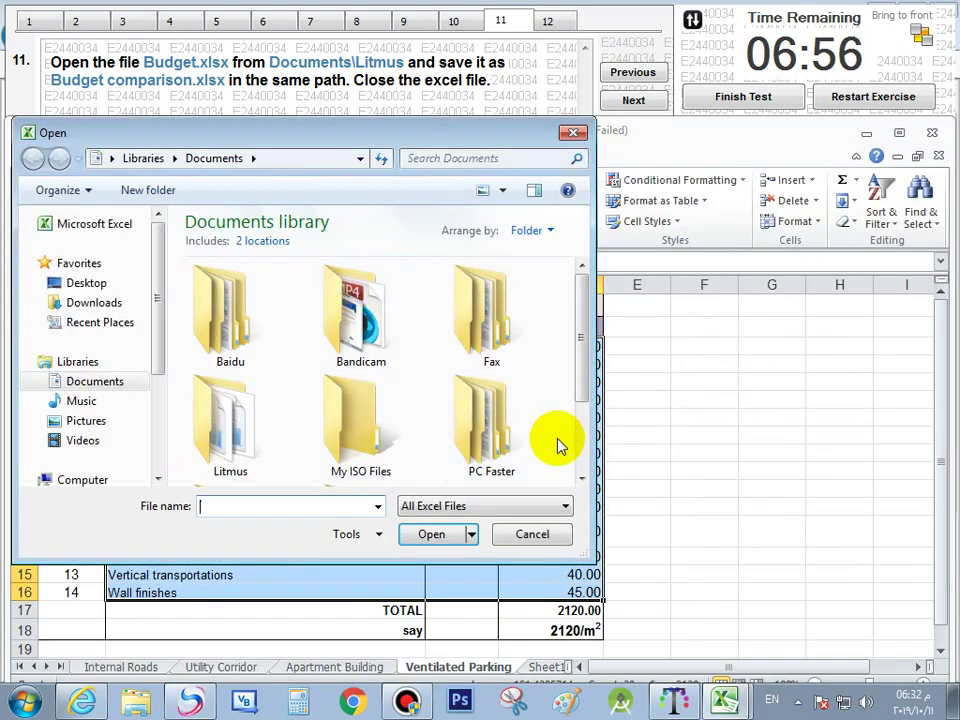
{"action": "left_click", "coordinate": [583, 480]}
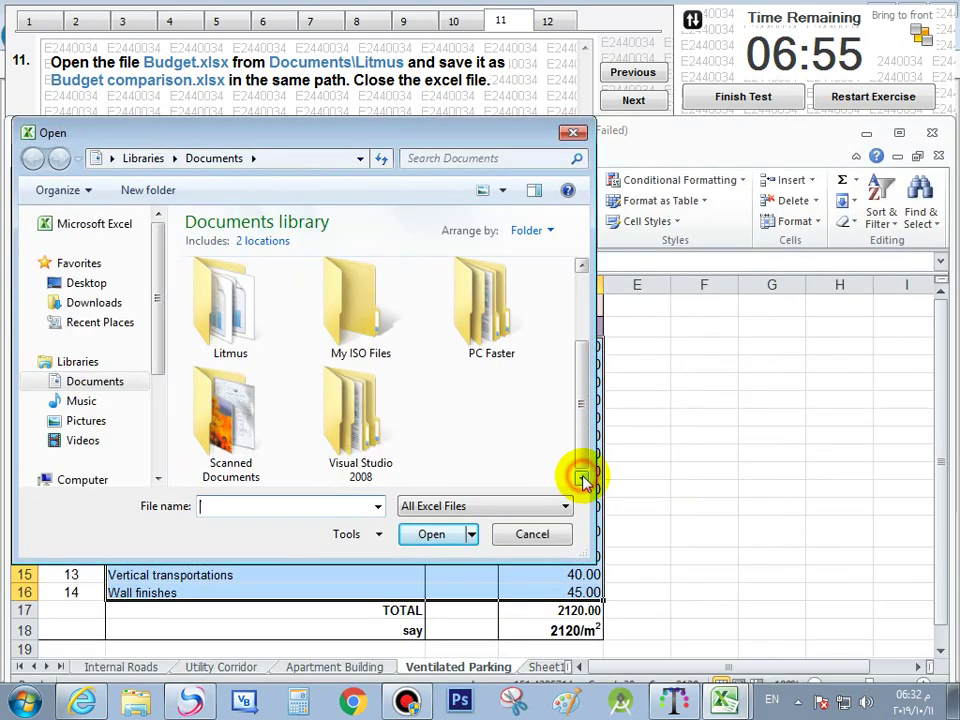
{"action": "double_click", "coordinate": [250, 322]}
{"action": "left_click", "coordinate": [215, 305]}
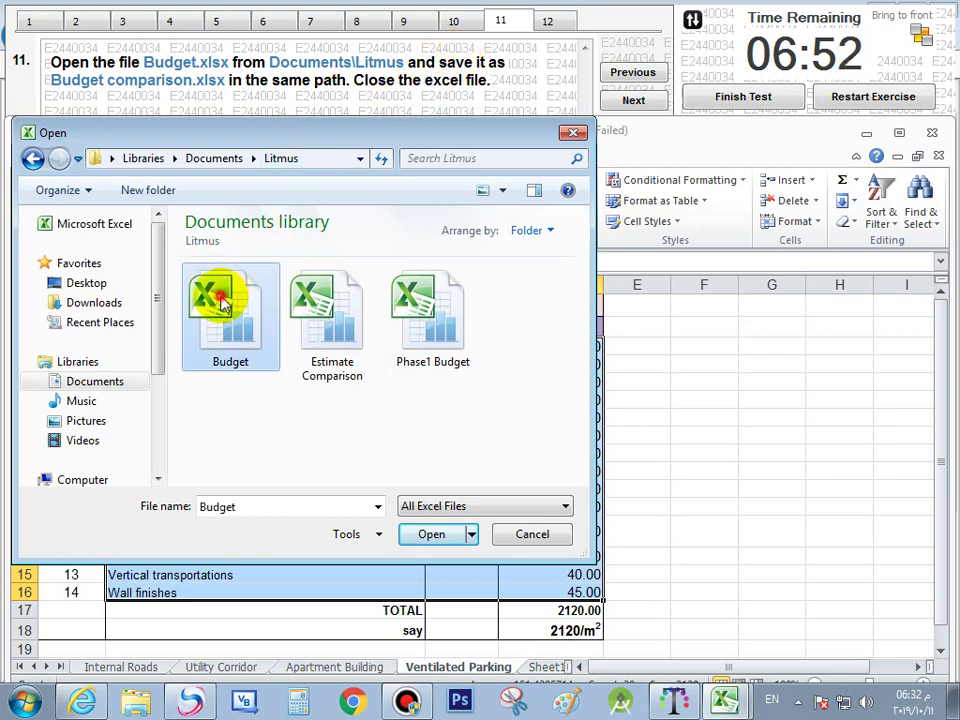
Open the Budget workbook from the Litmus folder and save it as Budget comparison in the same folder
{"action": "left_click", "coordinate": [441, 537]}
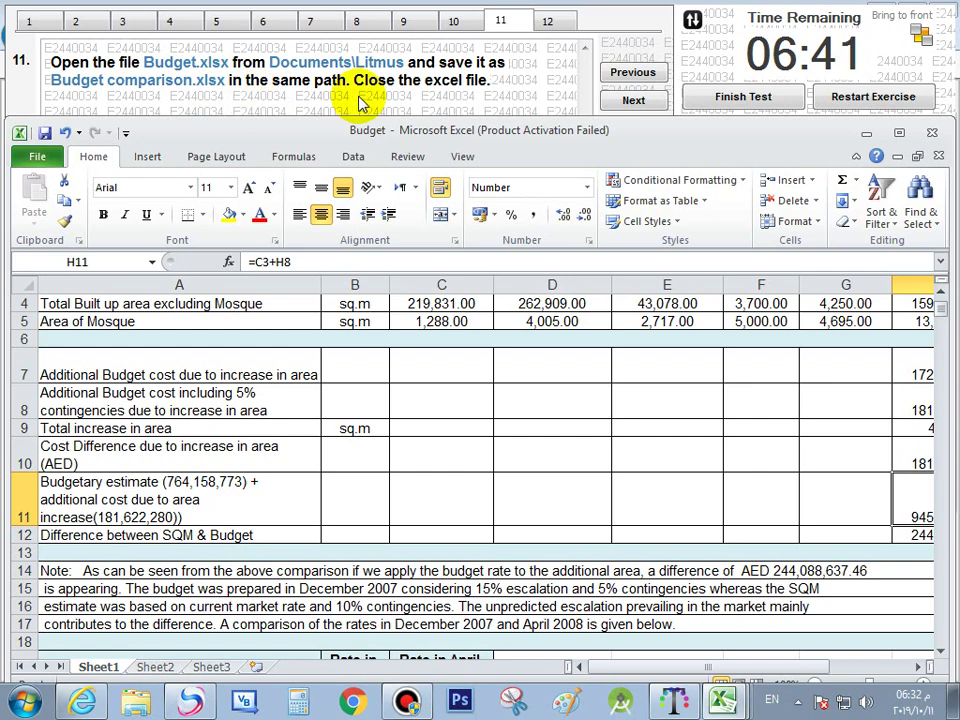
{"action": "left_click", "coordinate": [55, 158]}
{"action": "left_click", "coordinate": [84, 214]}
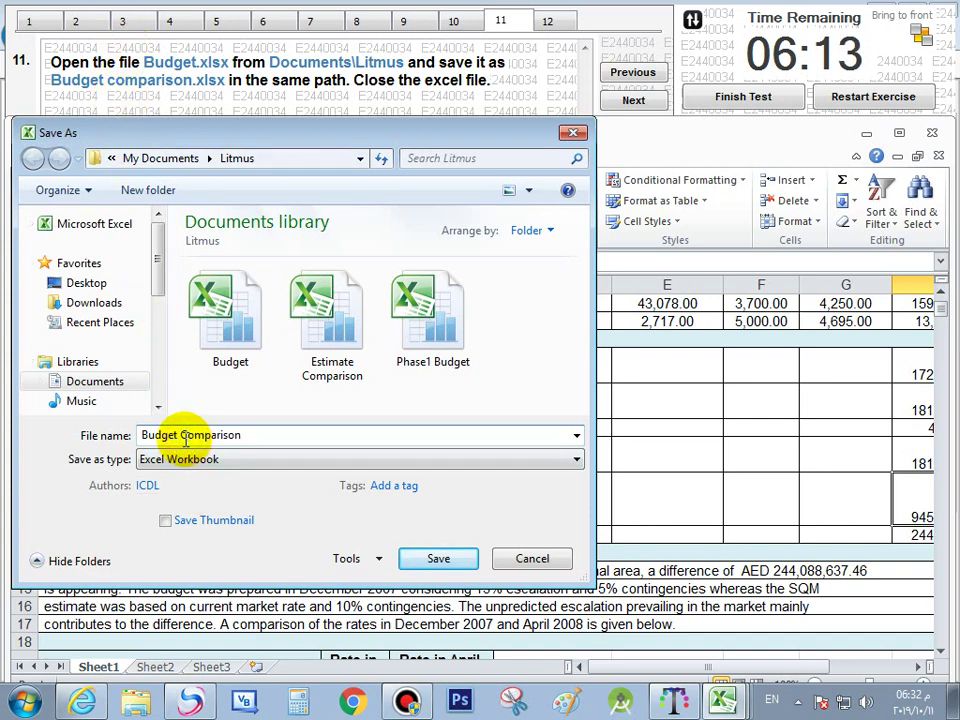
{"action": "left_click_drag", "start_coordinate": [181, 436], "coordinate": [188, 436]}
{"action": "type", "text": "c"}
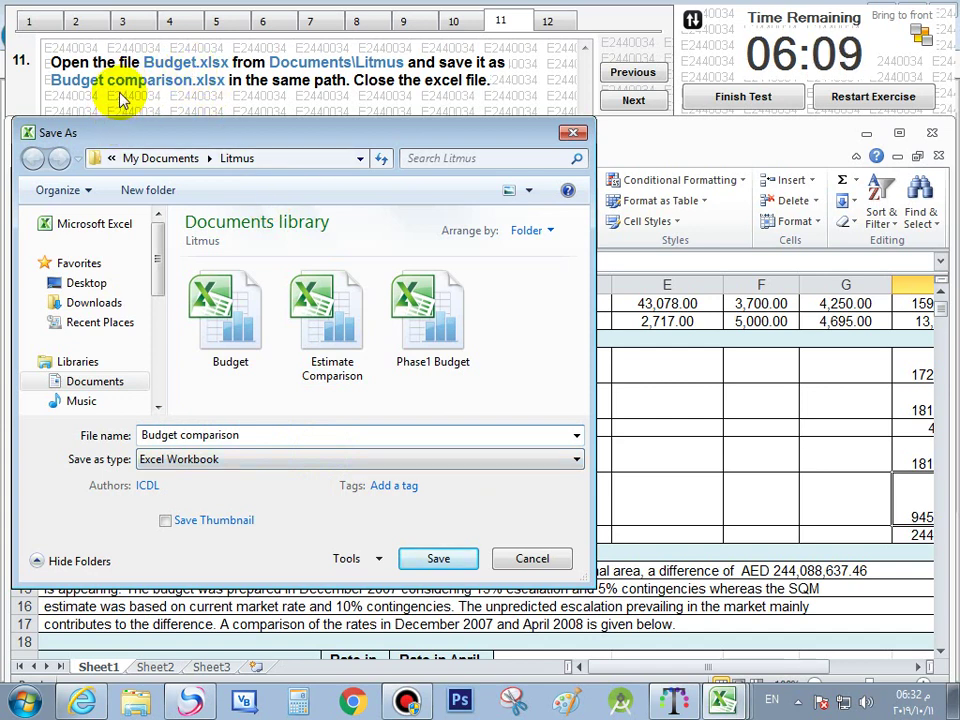
{"action": "left_click", "coordinate": [470, 560]}
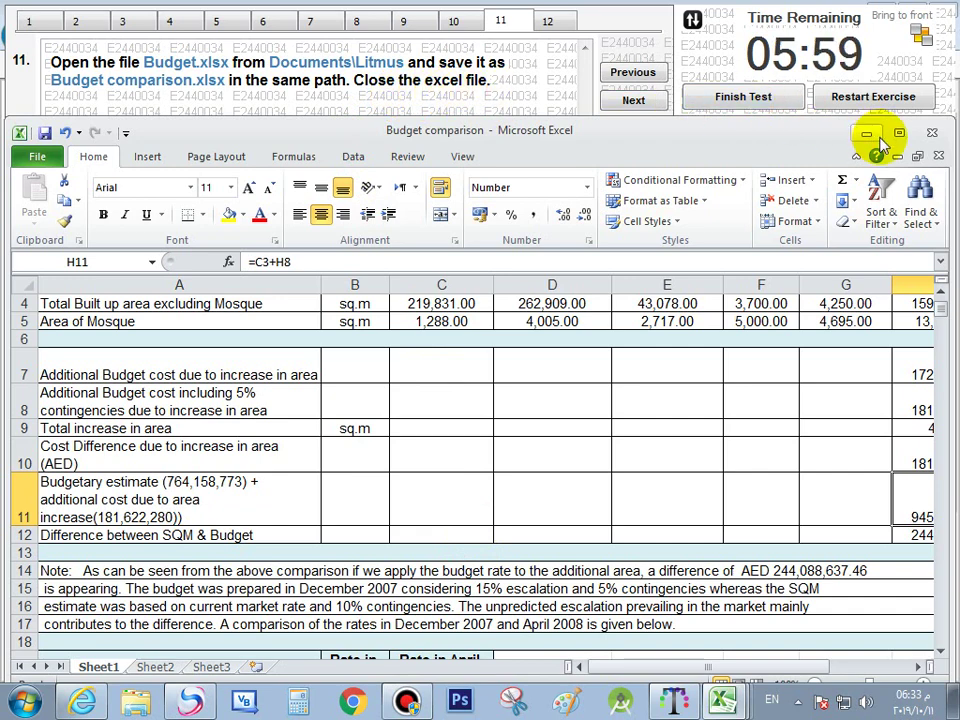
Close the Budget comparison workbook and advance to question 12
{"action": "left_click", "coordinate": [934, 138]}
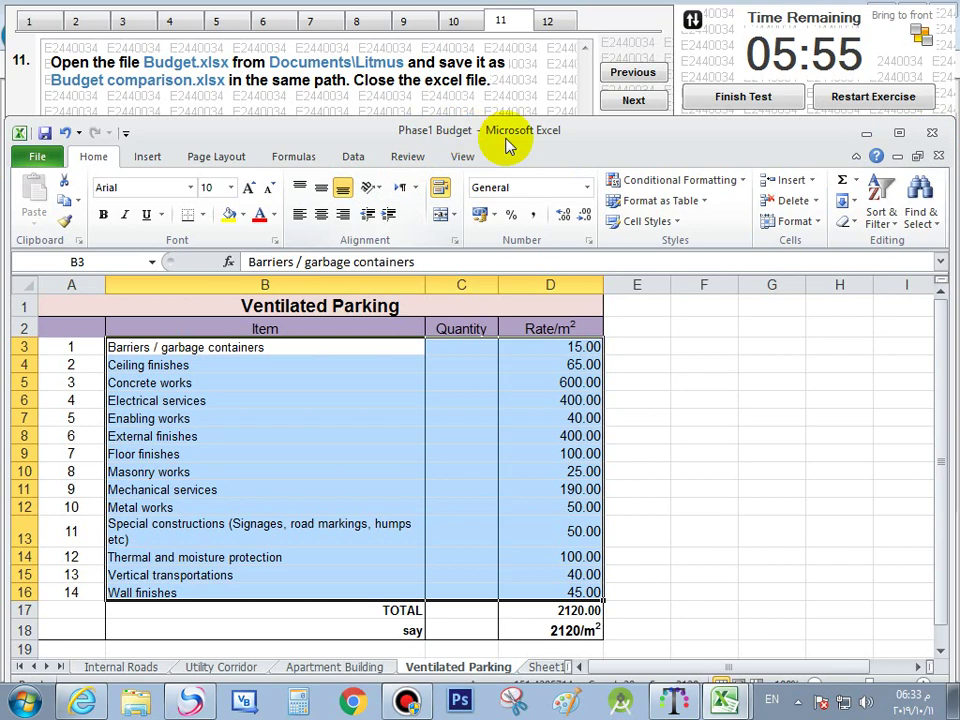
{"action": "left_click", "coordinate": [630, 103]}
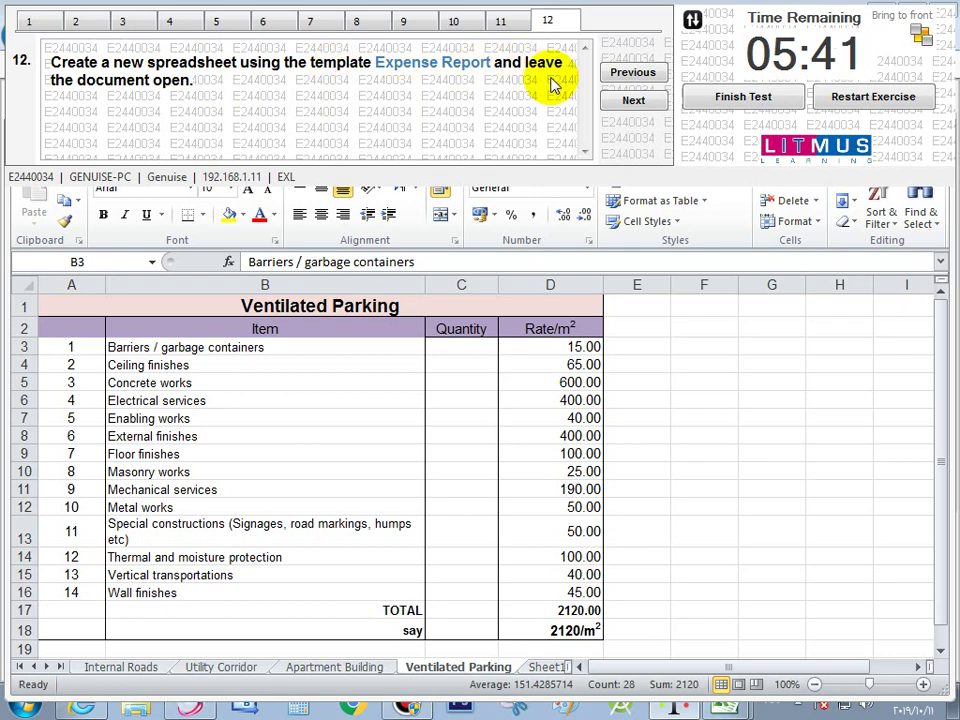
Create a new workbook from the Expense Report sample template
{"action": "left_click", "coordinate": [236, 354]}
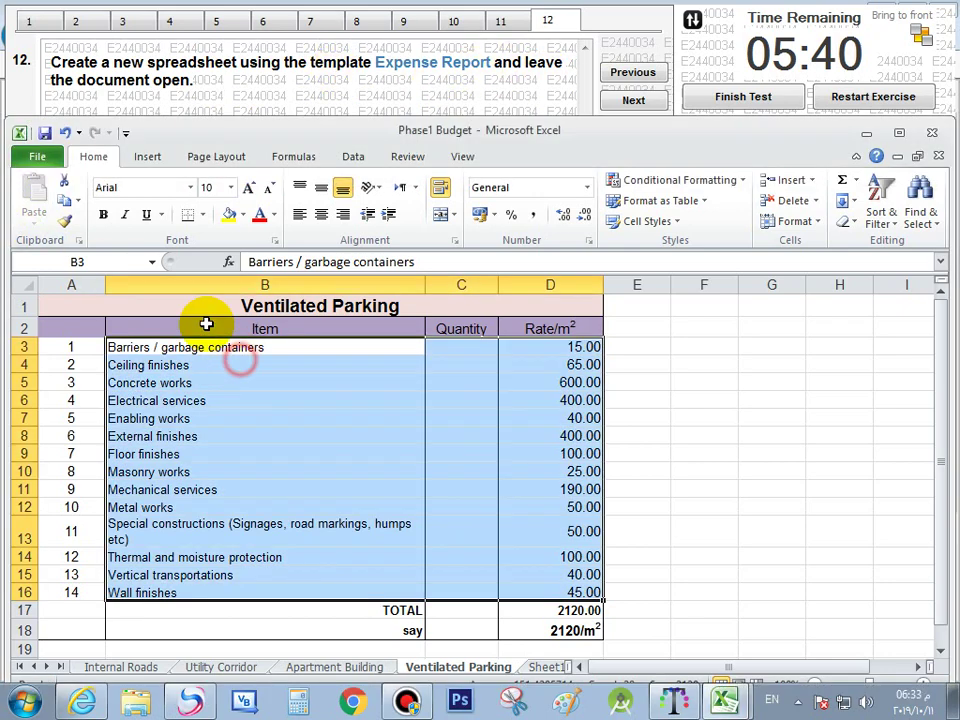
{"action": "left_click", "coordinate": [36, 160]}
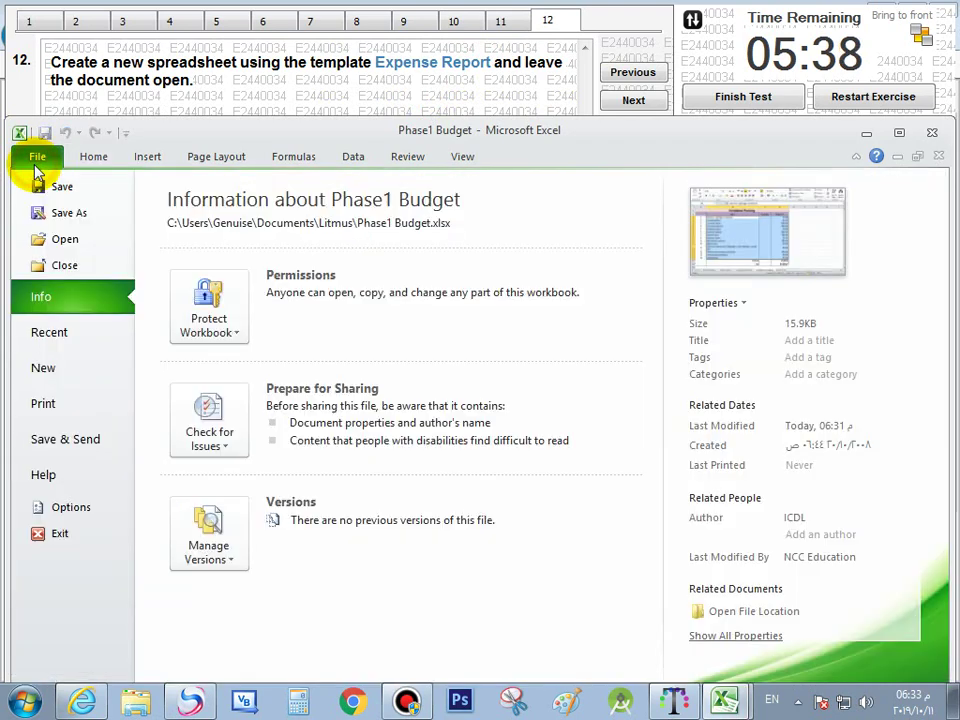
{"action": "left_click", "coordinate": [105, 368]}
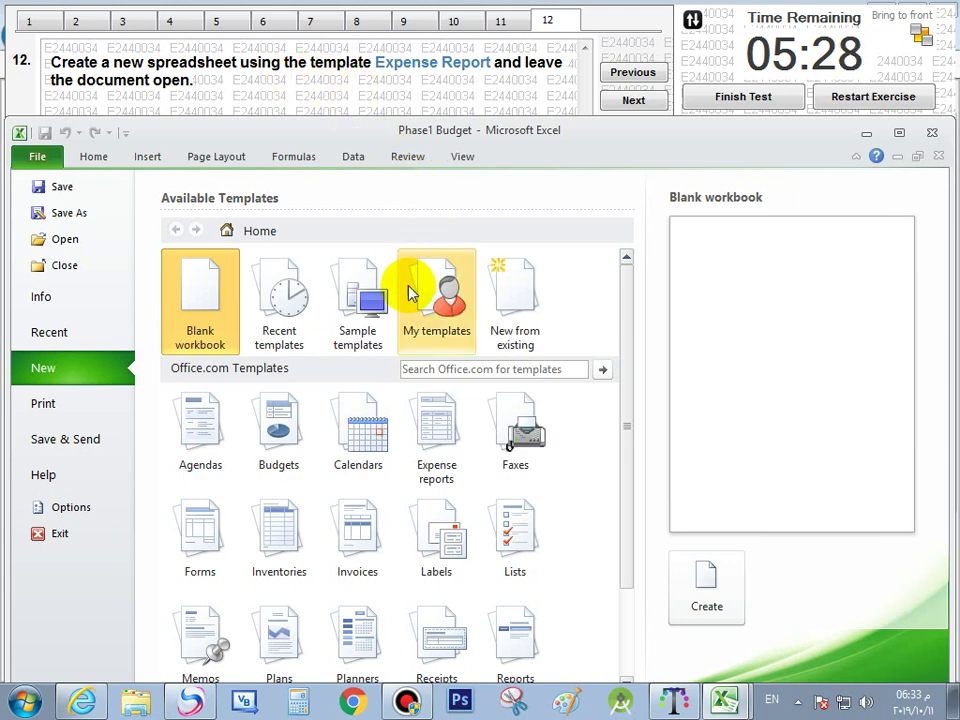
{"action": "left_click", "coordinate": [360, 335]}
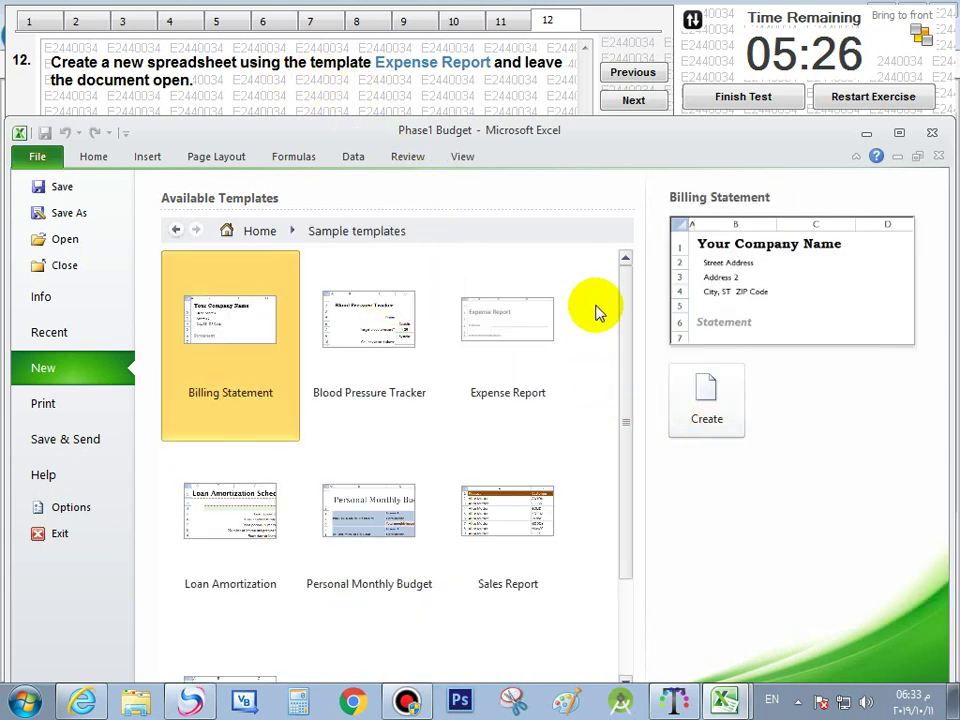
{"action": "left_click", "coordinate": [520, 305]}
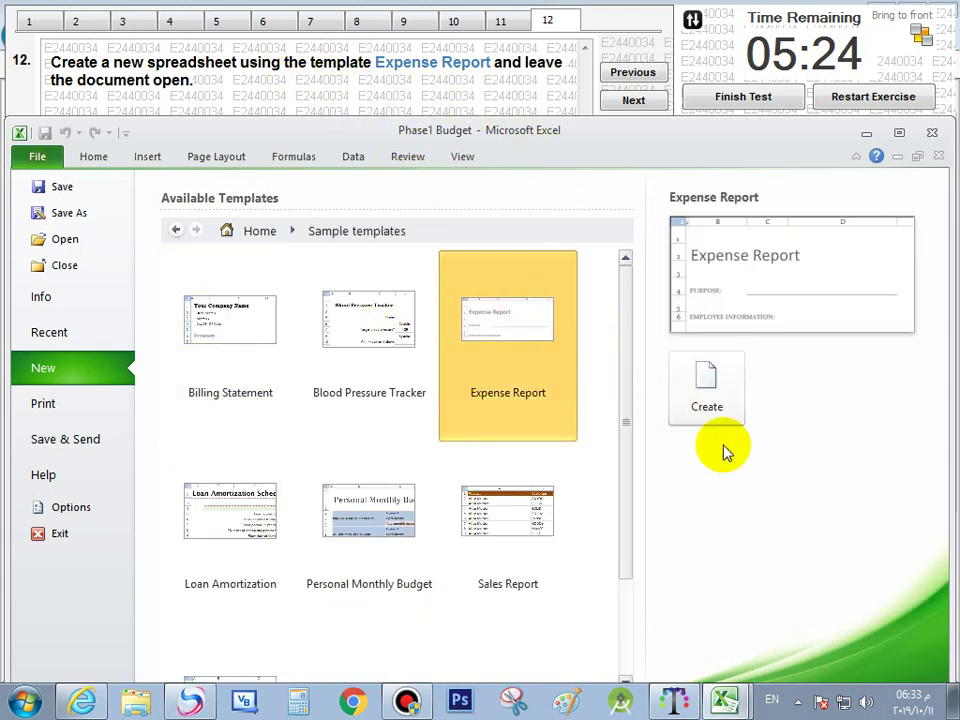
{"action": "left_click", "coordinate": [726, 400]}
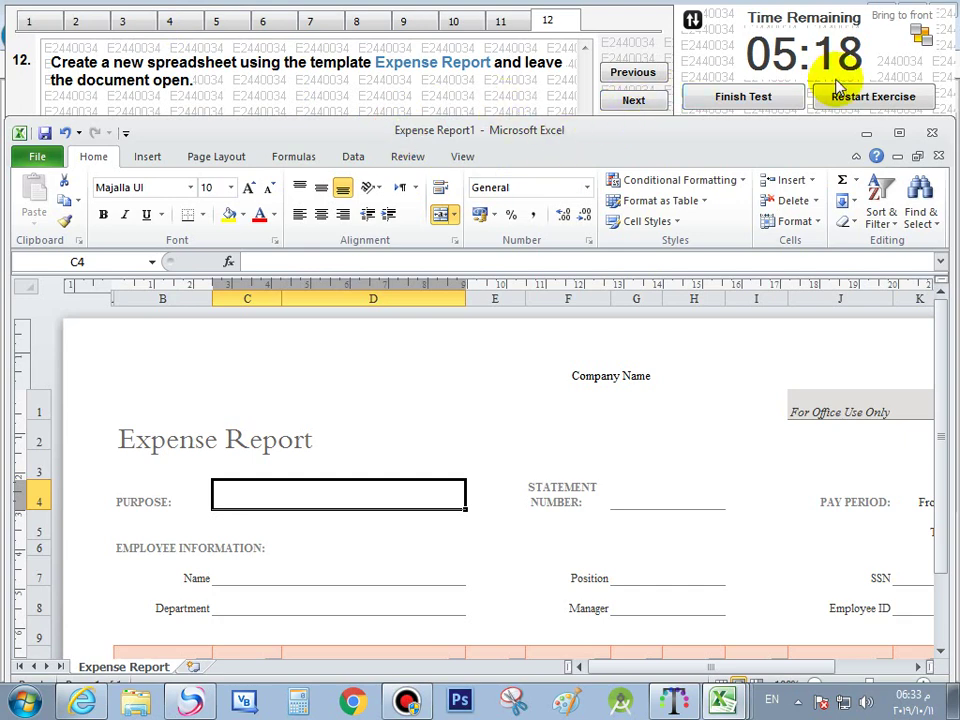
Return to question 1 and check the zoom setting of the Items_Rate worksheet in the Estimate Comparison workbook
{"action": "left_click", "coordinate": [51, 20]}
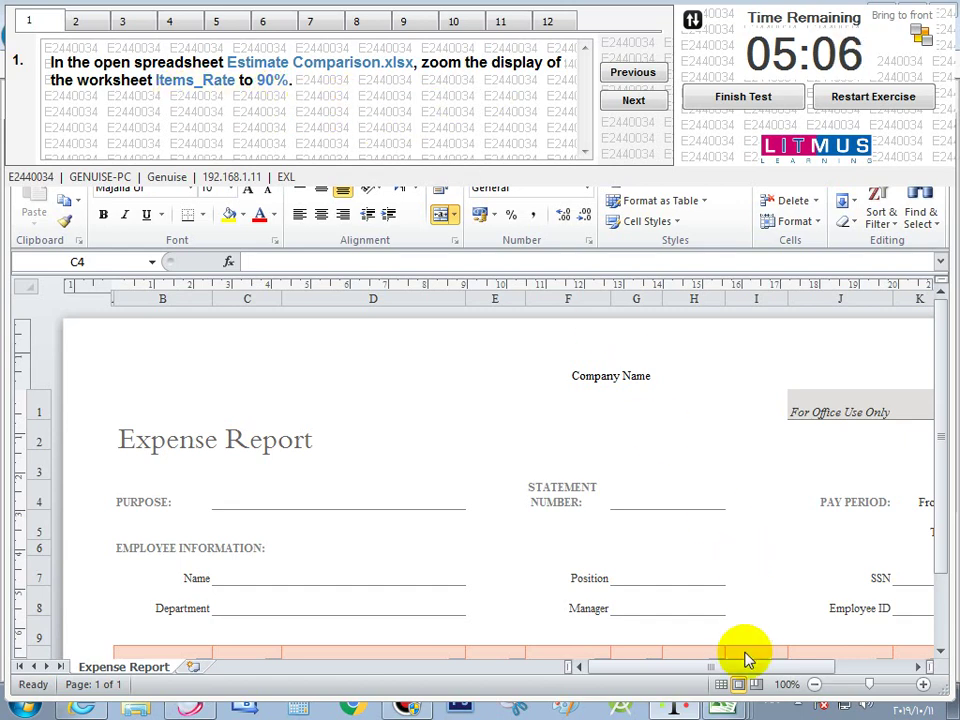
{"action": "mouse_move", "coordinate": [730, 703]}
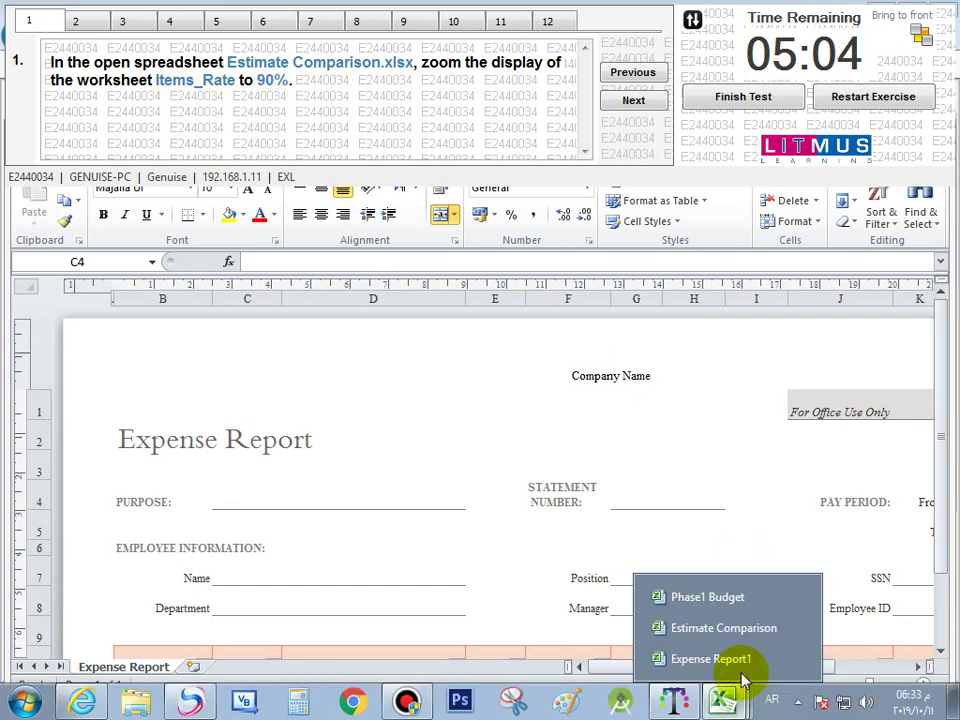
{"action": "left_click", "coordinate": [724, 628]}
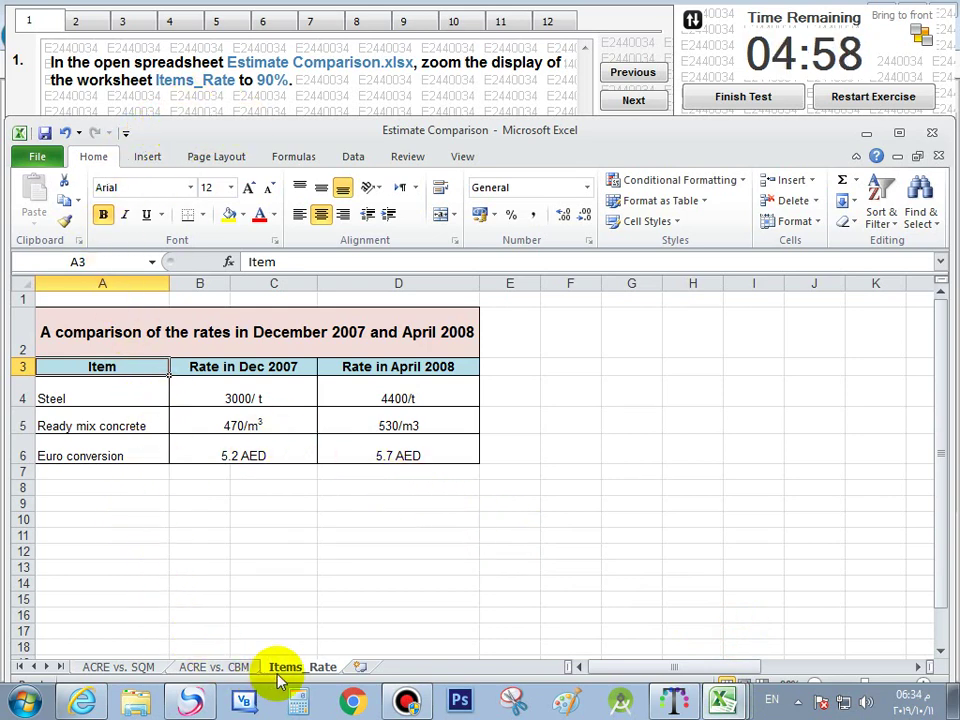
{"action": "left_click", "coordinate": [462, 157]}
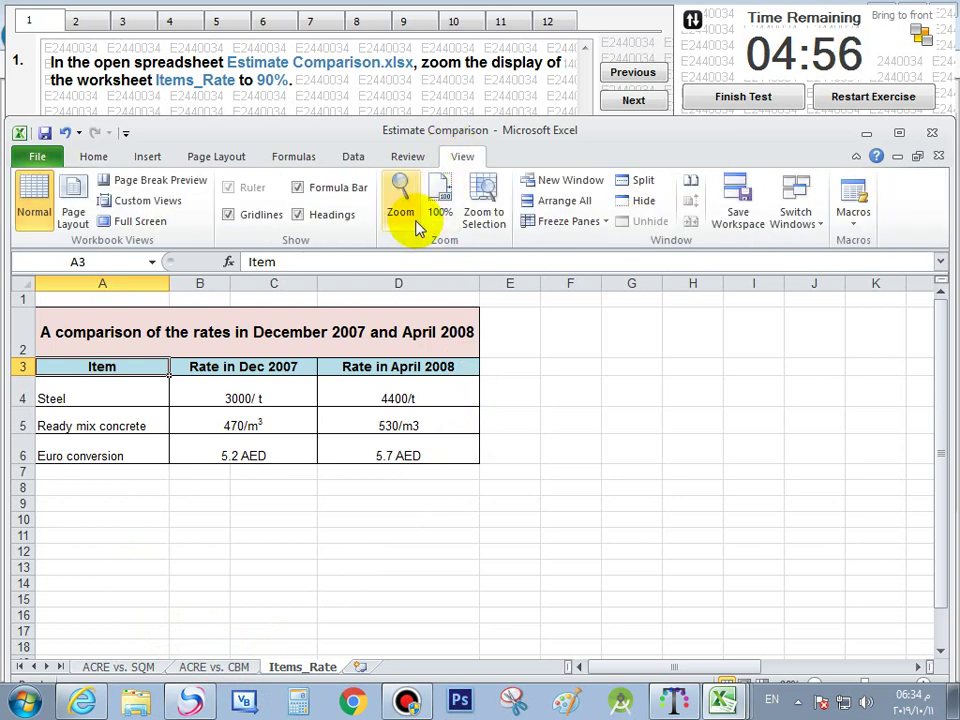
{"action": "left_click", "coordinate": [402, 200]}
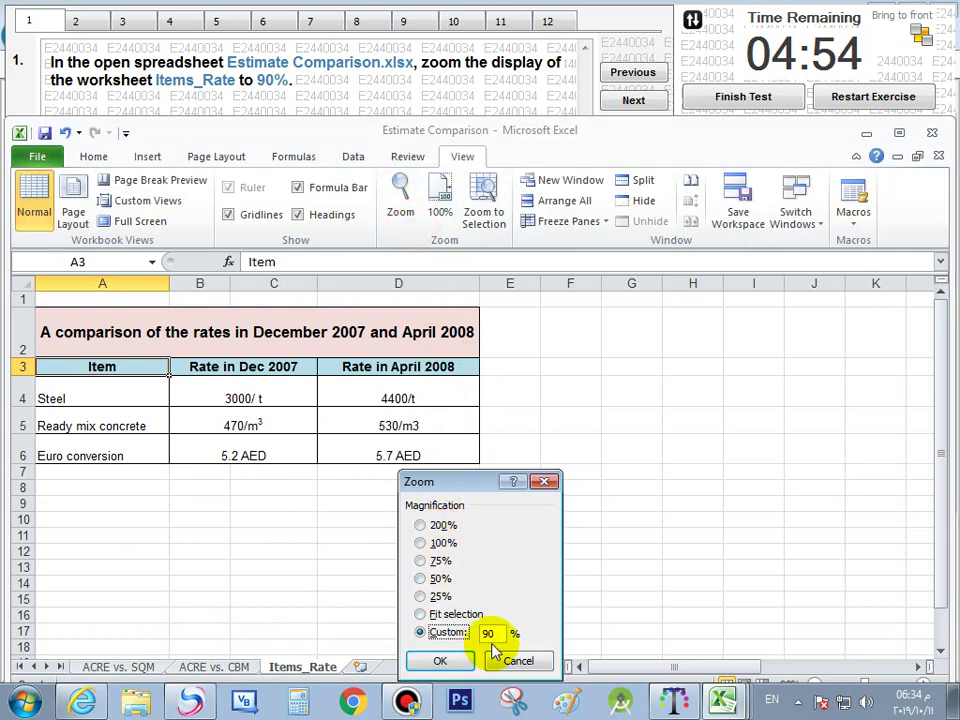
{"action": "left_click", "coordinate": [544, 482]}
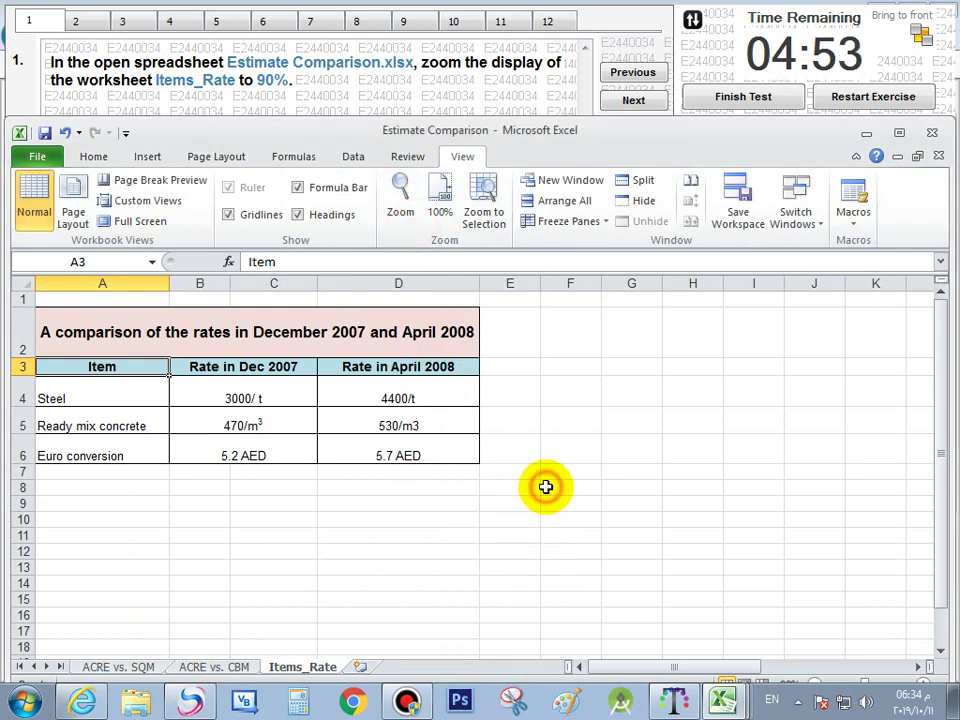
For question 2, switch the keyboard language to Arabic, try adding a slash in cell D4 of Items_Rate, and restore the text to 4400/t
{"action": "left_click", "coordinate": [630, 101]}
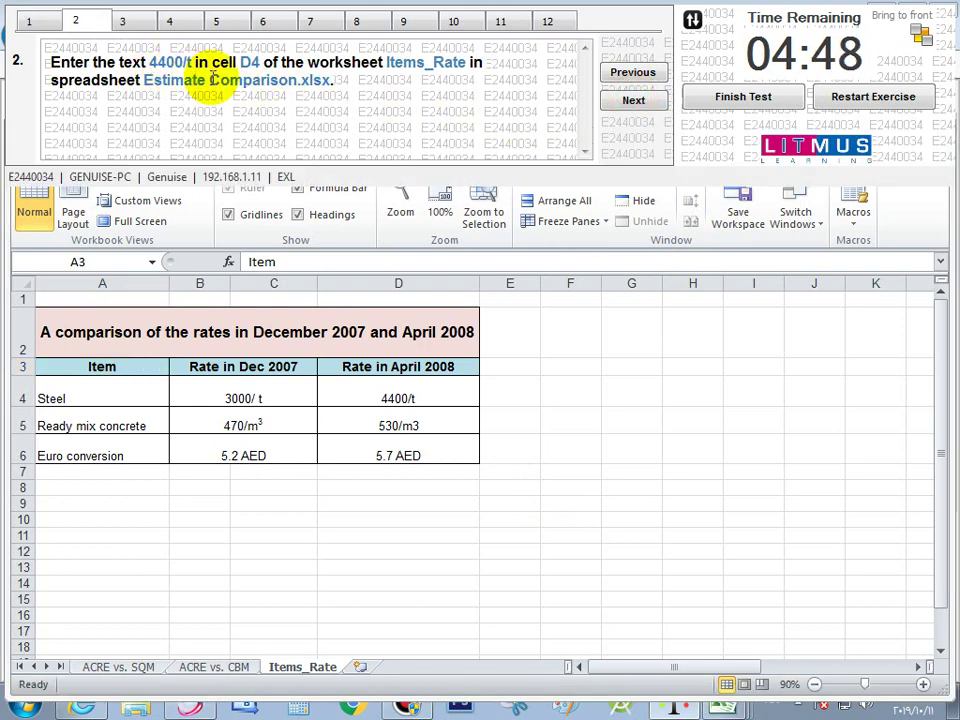
{"action": "left_click", "coordinate": [429, 388]}
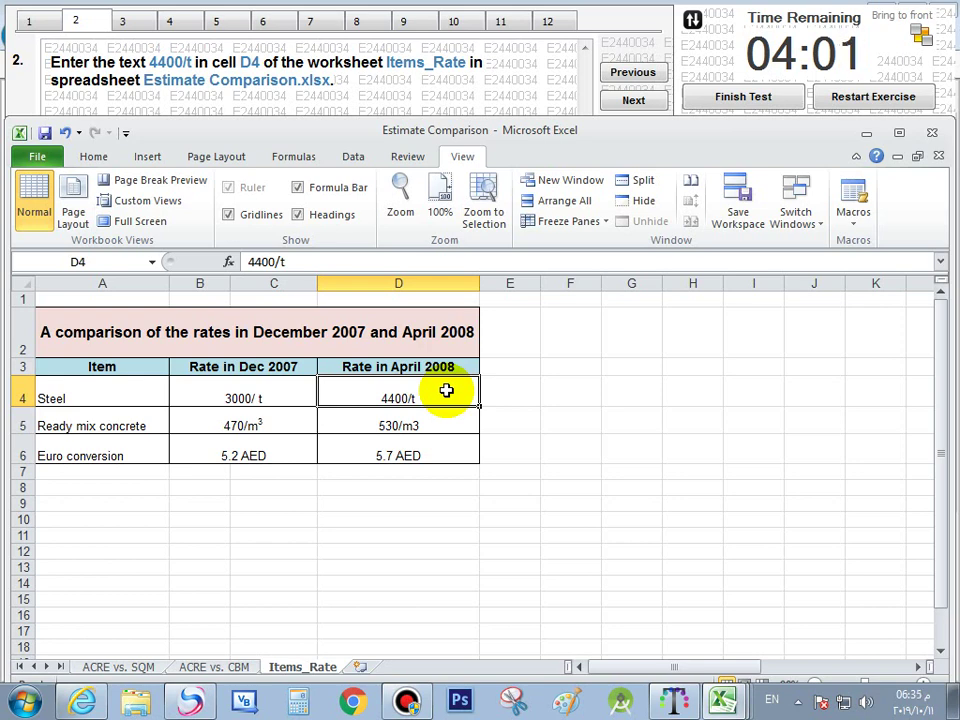
{"action": "double_click", "coordinate": [445, 390]}
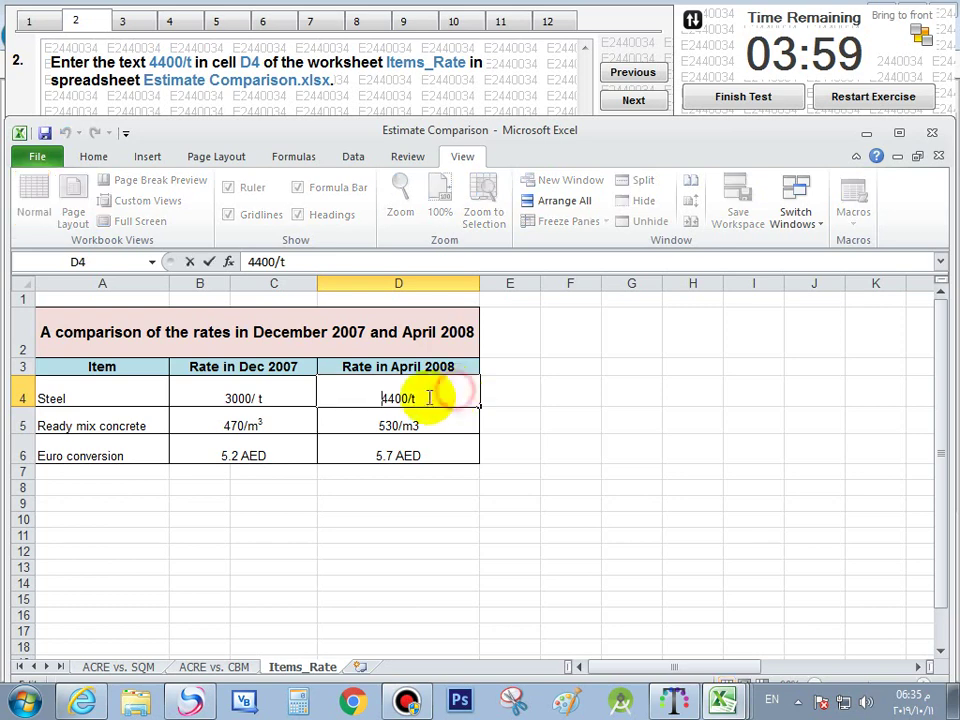
{"action": "left_click", "coordinate": [411, 397]}
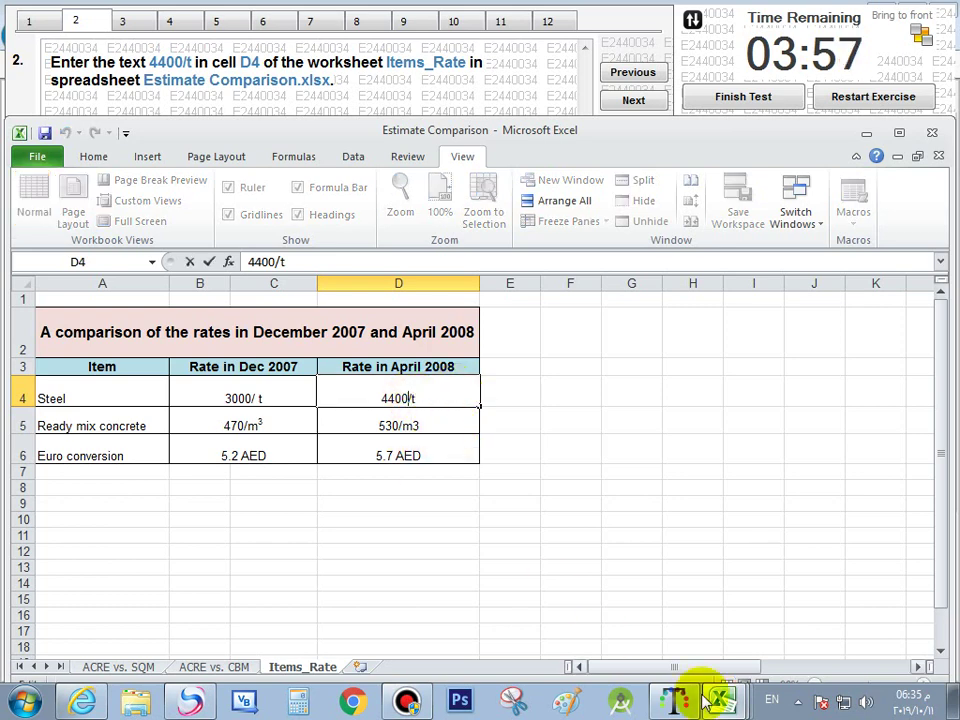
{"action": "left_click", "coordinate": [777, 703]}
{"action": "left_click", "coordinate": [780, 627]}
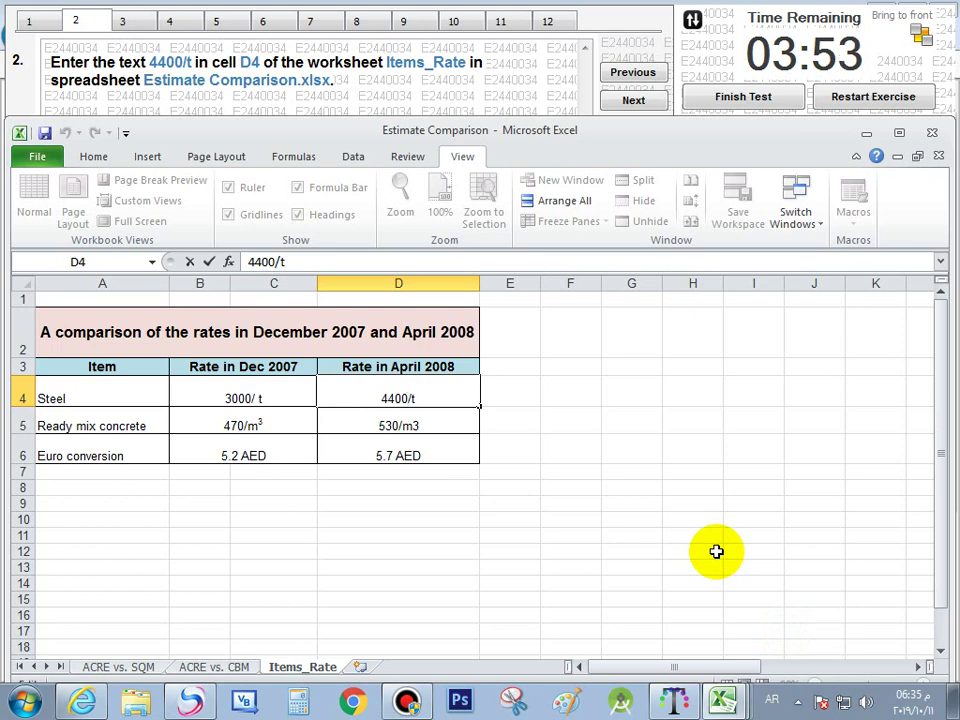
{"action": "type", "text": "/"}
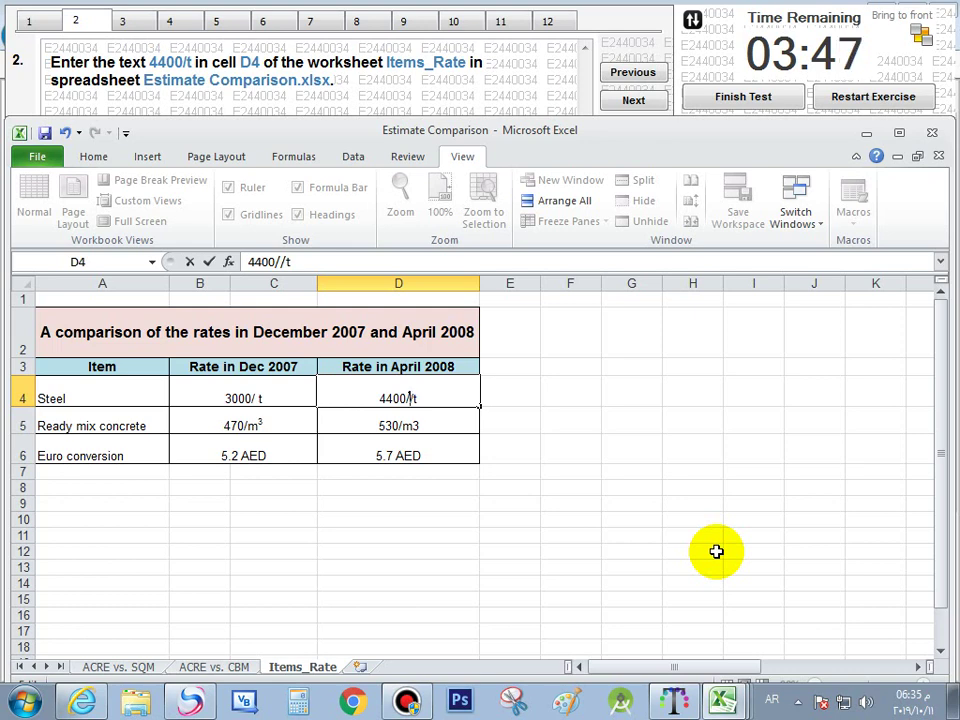
{"action": "key", "text": "BackSpace"}
{"action": "key", "text": "ctrl+Return"}
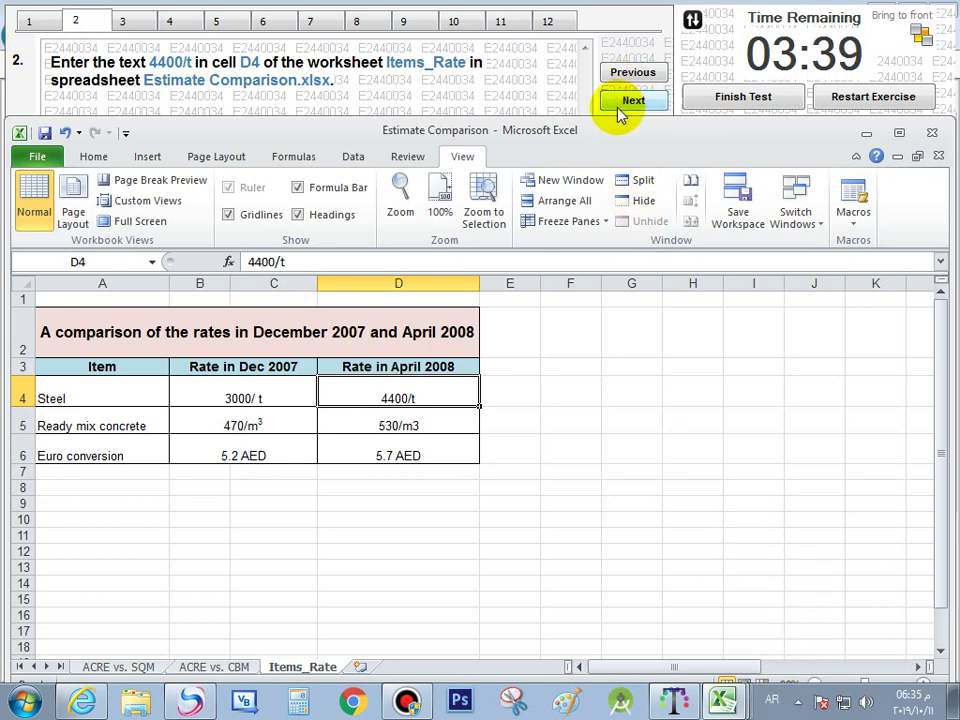
Review questions 3 and 4, checking the rows of Items_Rate and the heading in cell A3
{"action": "left_click", "coordinate": [122, 22]}
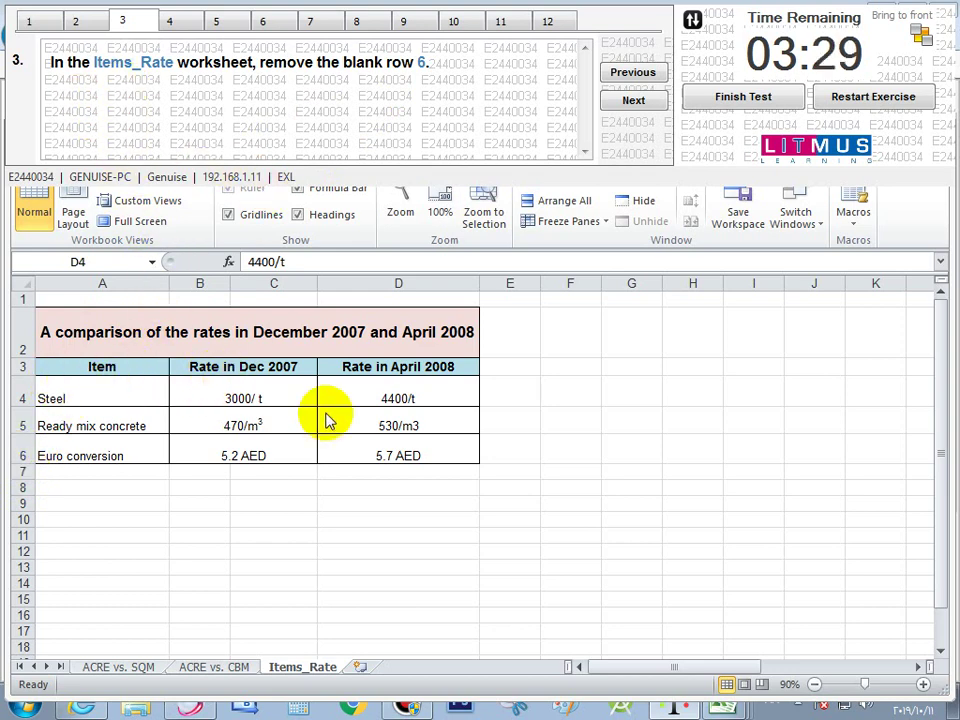
{"action": "left_click", "coordinate": [617, 102]}
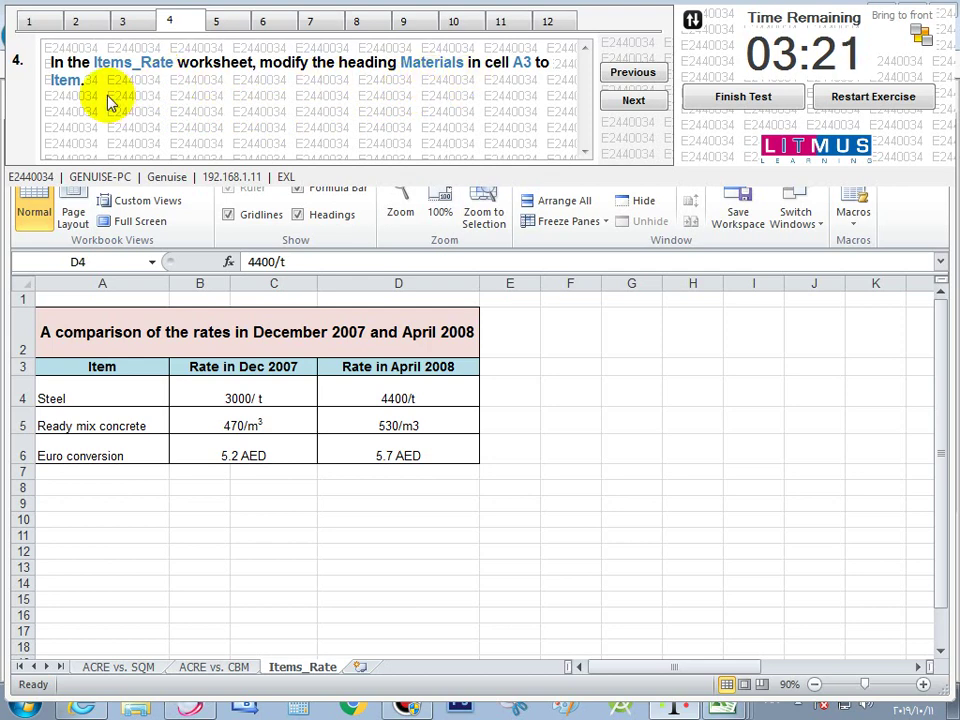
{"action": "left_click", "coordinate": [120, 365]}
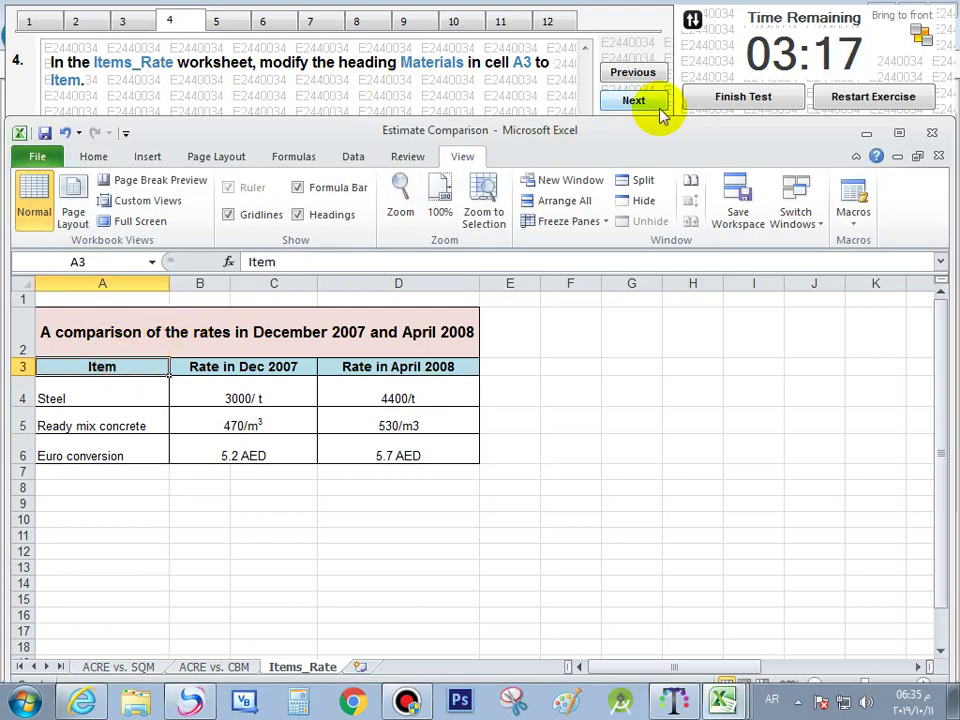
Go to question 5 and check the text wrapping of the note in A13:D13 on the ACRE vs. SQM worksheet
{"action": "left_click", "coordinate": [222, 20]}
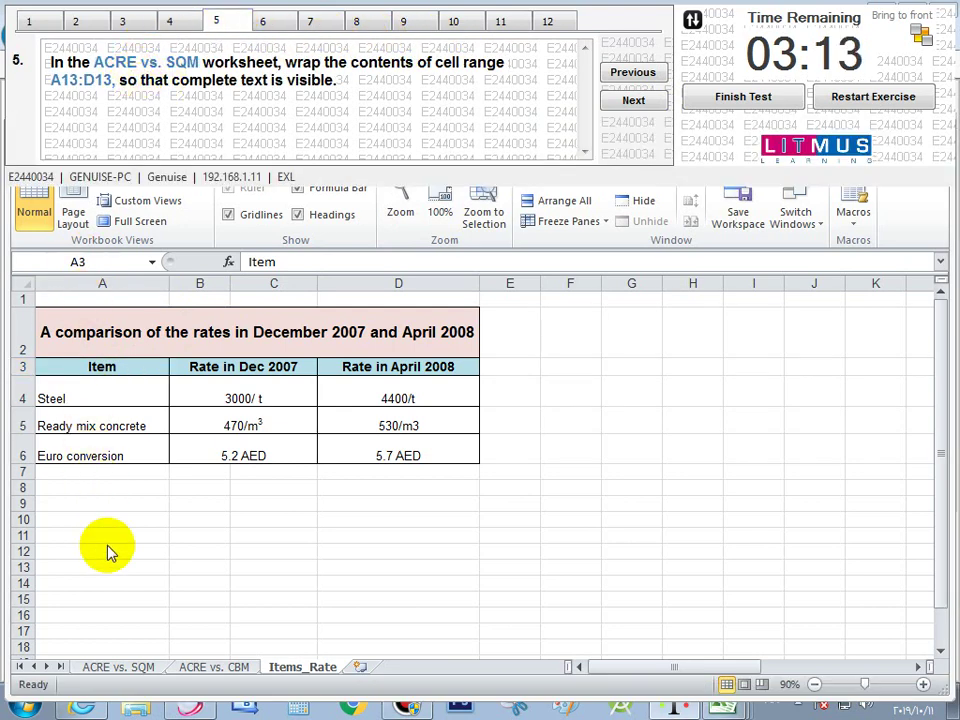
{"action": "left_click", "coordinate": [128, 668]}
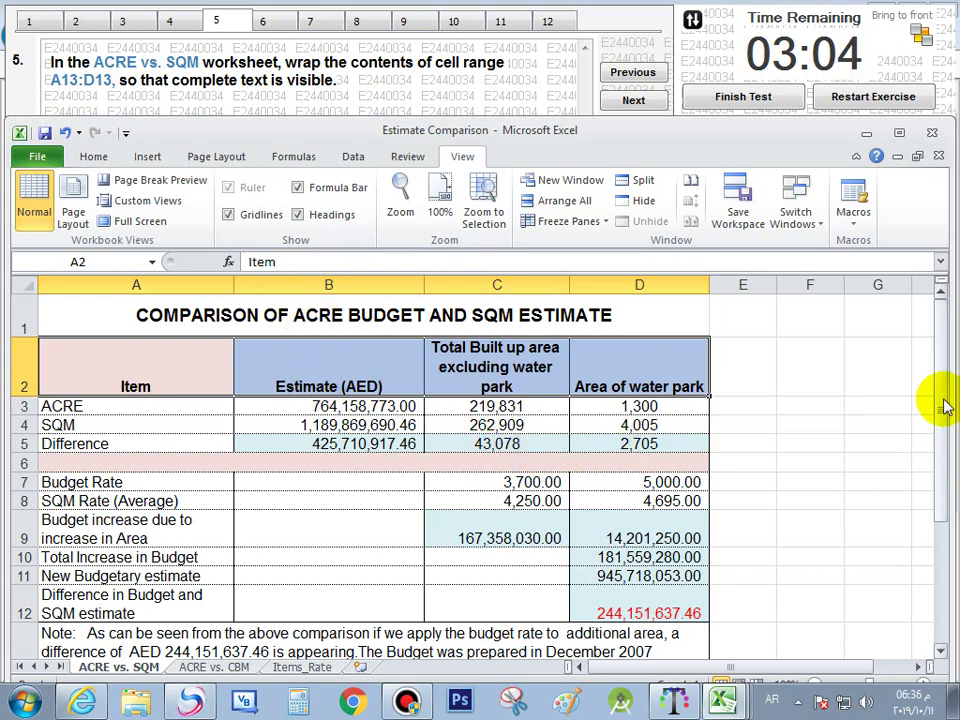
{"action": "left_click_drag", "start_coordinate": [945, 407], "coordinate": [943, 440]}
{"action": "left_click", "coordinate": [618, 500]}
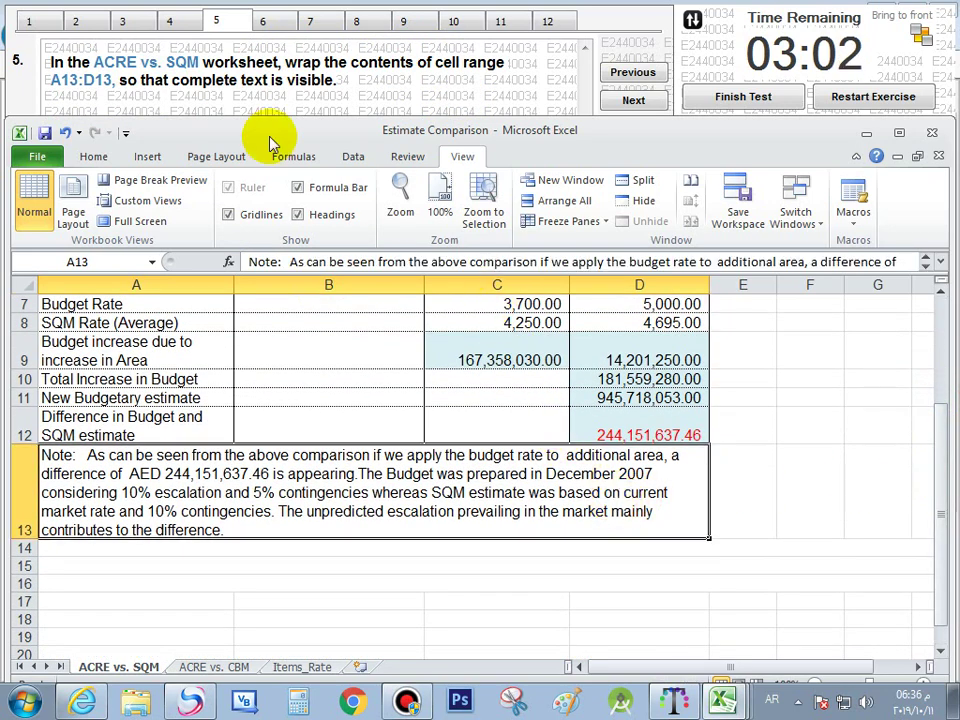
{"action": "left_click", "coordinate": [93, 156]}
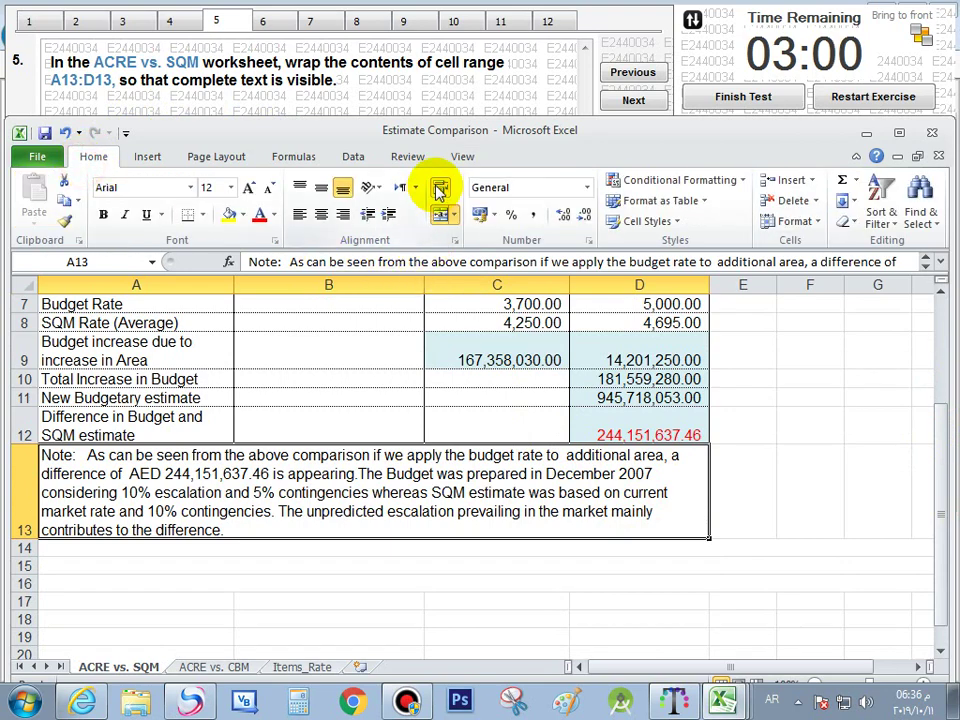
For question 6, compare header range A2:D2 on the ACRE vs. SQM worksheet with the same range on ACRE vs. CBM
{"action": "left_click", "coordinate": [262, 22]}
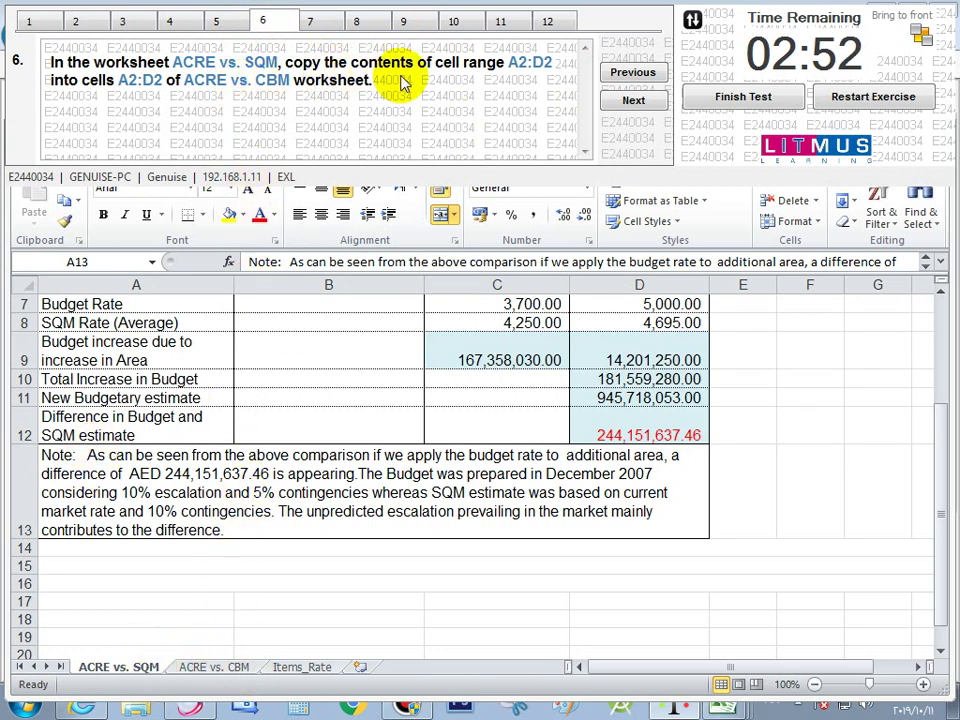
{"action": "left_click", "coordinate": [934, 470]}
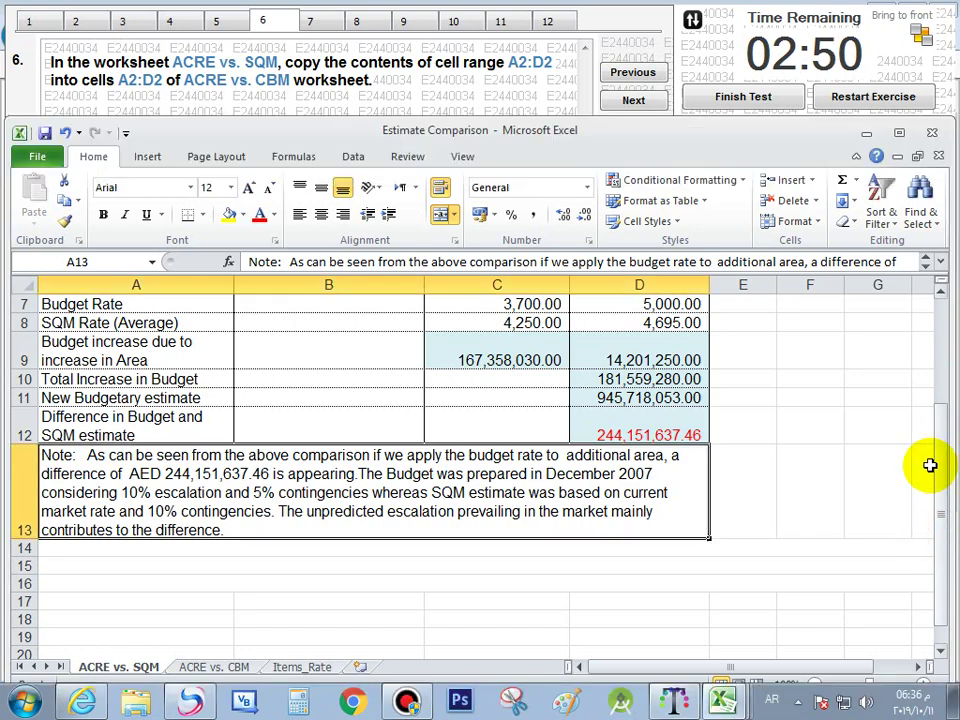
{"action": "left_click_drag", "start_coordinate": [943, 468], "coordinate": [943, 440]}
{"action": "left_click_drag", "start_coordinate": [62, 352], "coordinate": [640, 370]}
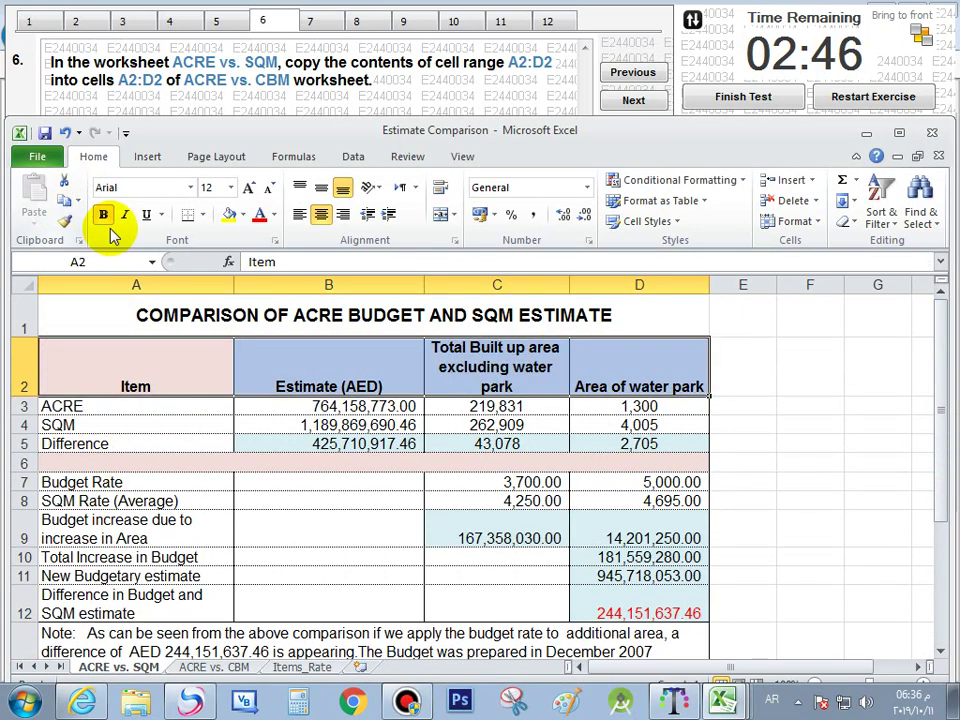
{"action": "left_click_drag", "start_coordinate": [713, 147], "coordinate": [716, 138]}
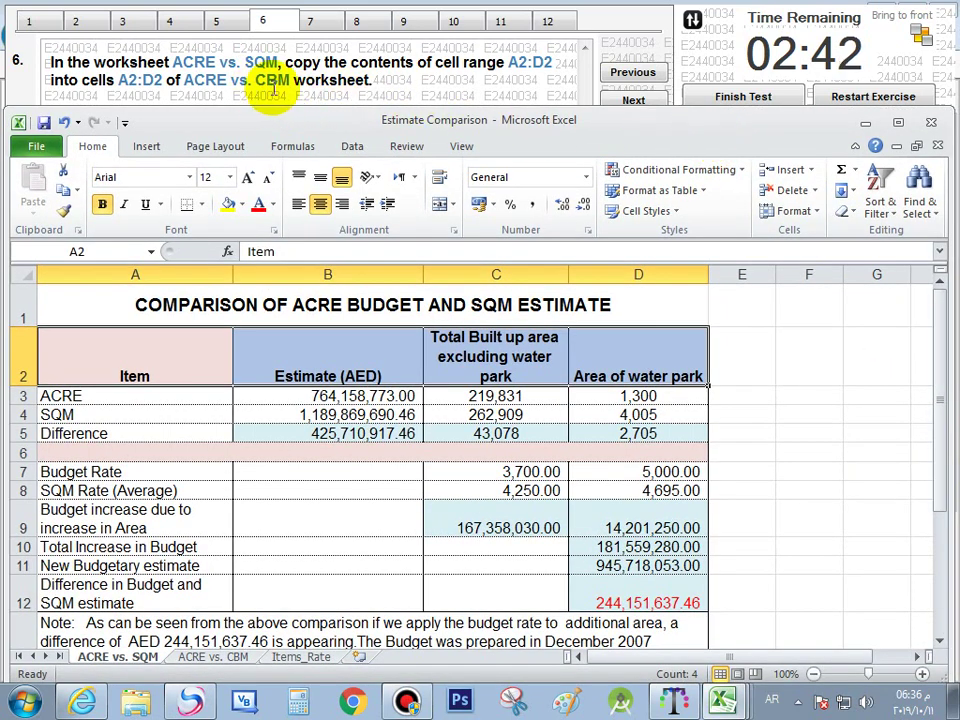
{"action": "left_click", "coordinate": [247, 659]}
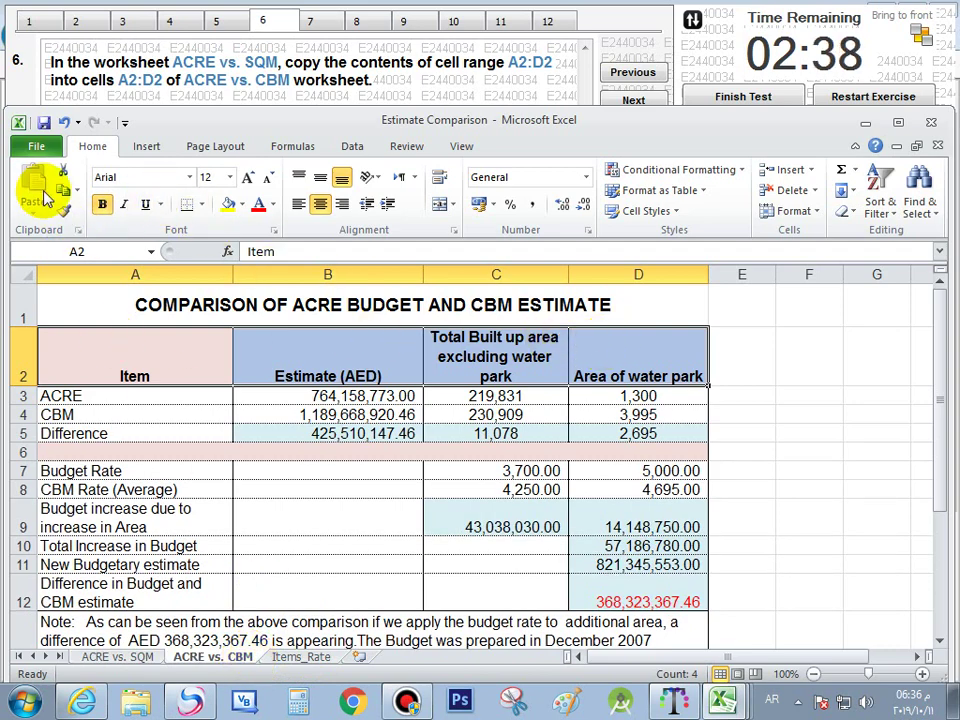
For question 7, check the Items_Rate worksheet's position and view its Move or Copy options without applying a move
{"action": "left_click", "coordinate": [318, 24]}
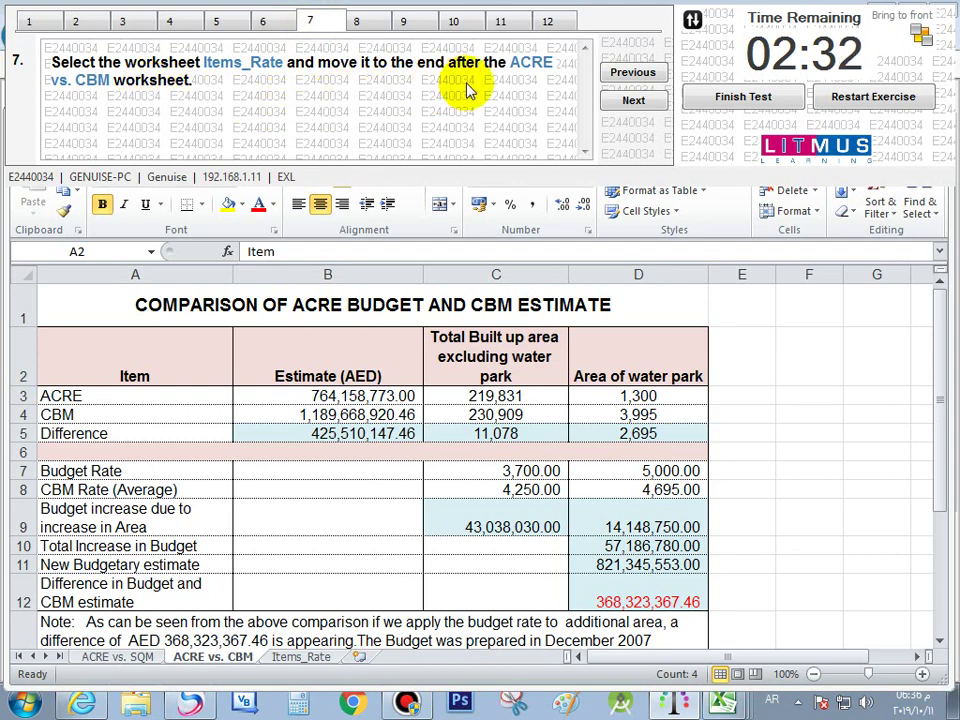
{"action": "left_click", "coordinate": [303, 657]}
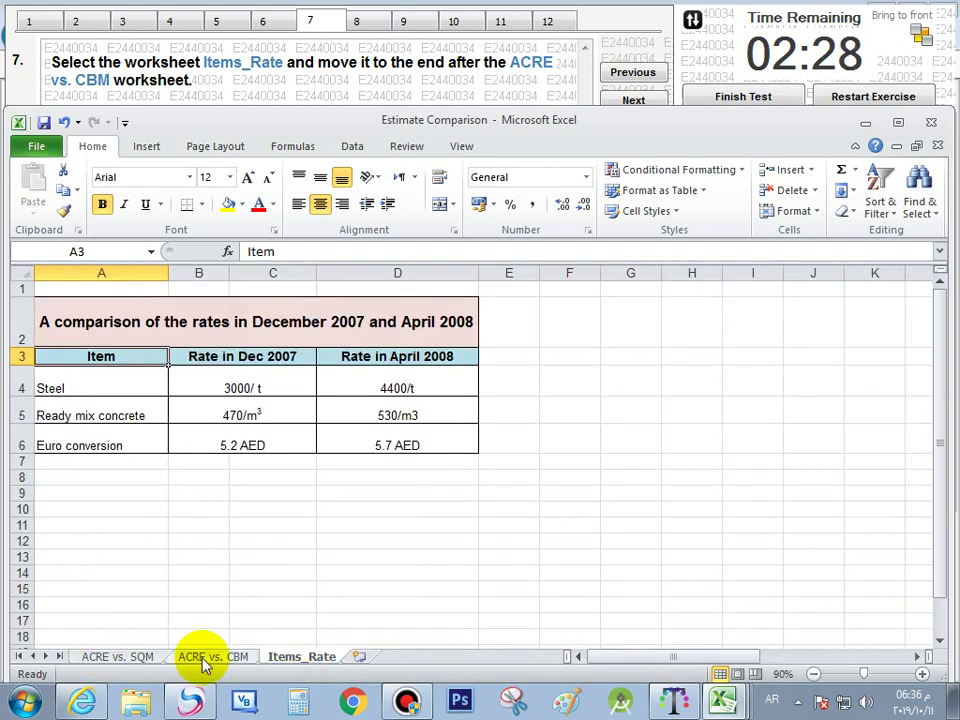
{"action": "right_click", "coordinate": [298, 658]}
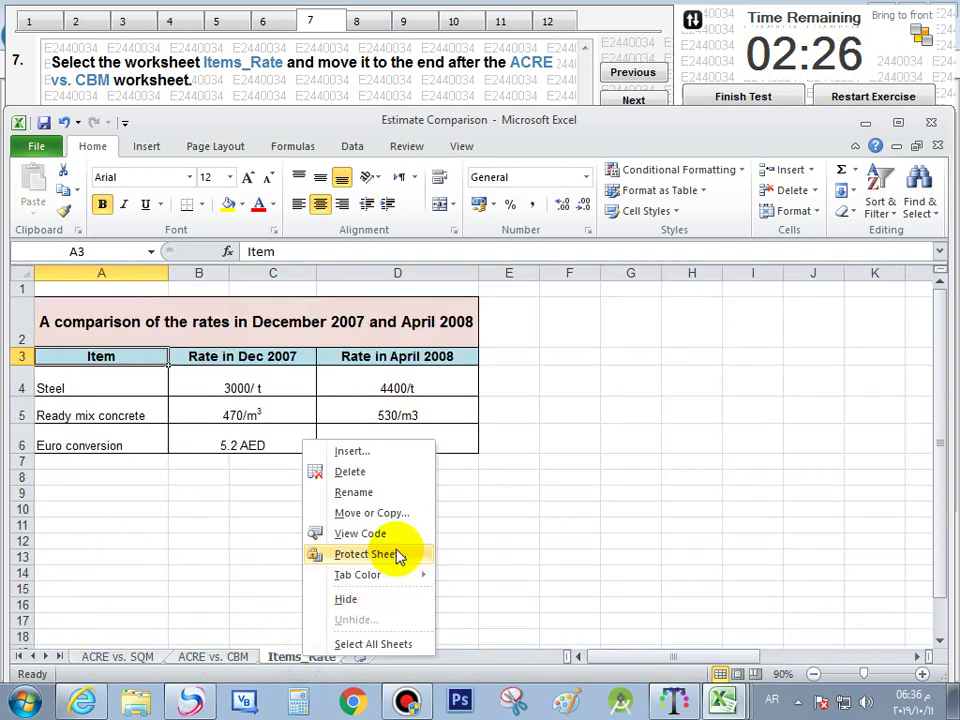
{"action": "left_click", "coordinate": [370, 513]}
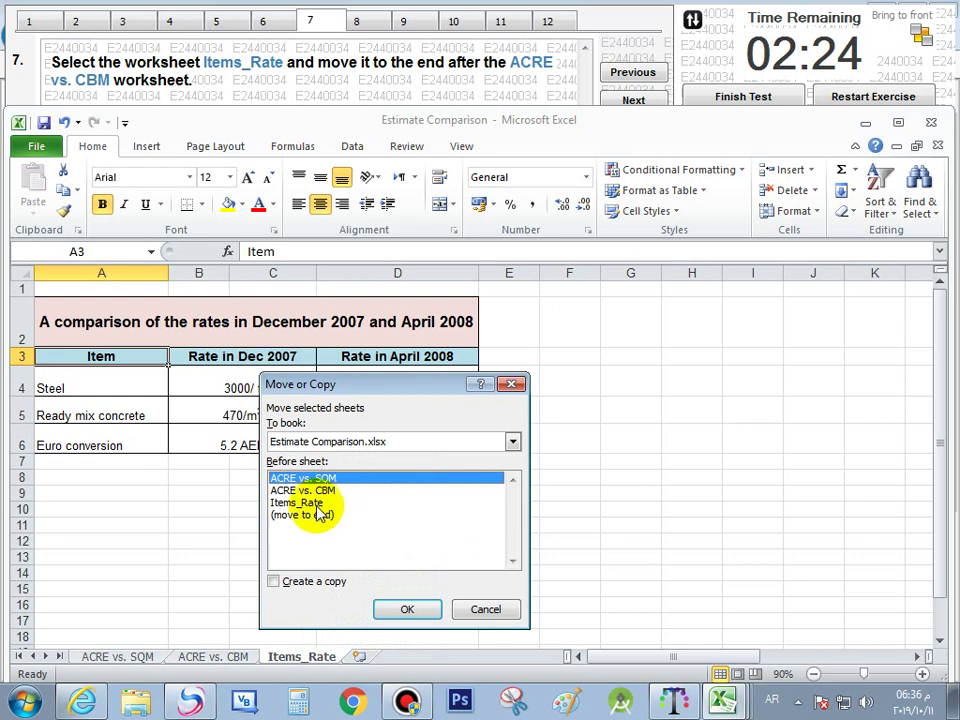
{"action": "left_click", "coordinate": [489, 611]}
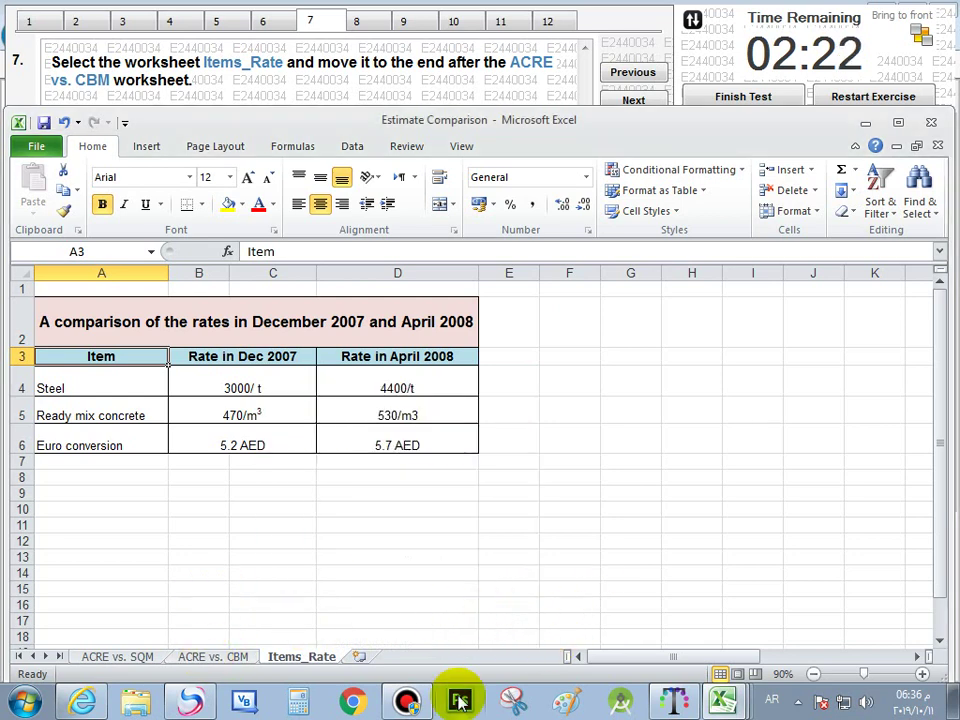
For question 8, switch to the Phase1 Budget workbook and inspect the numbering formulas in A5 and A4 of Ventilated Parking
{"action": "left_click", "coordinate": [360, 22]}
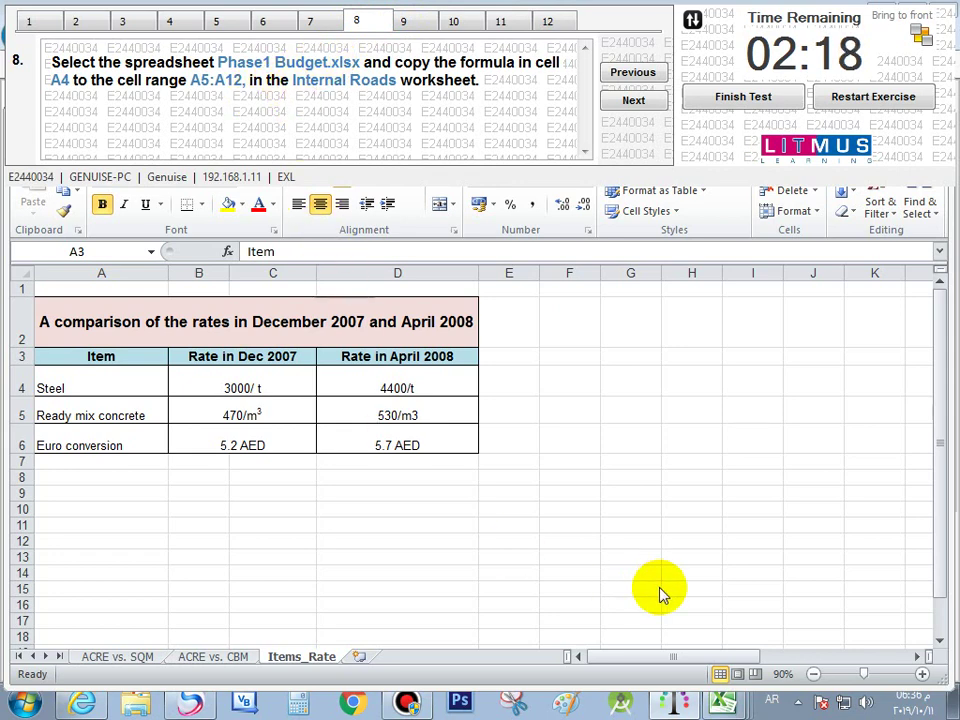
{"action": "mouse_move", "coordinate": [716, 707]}
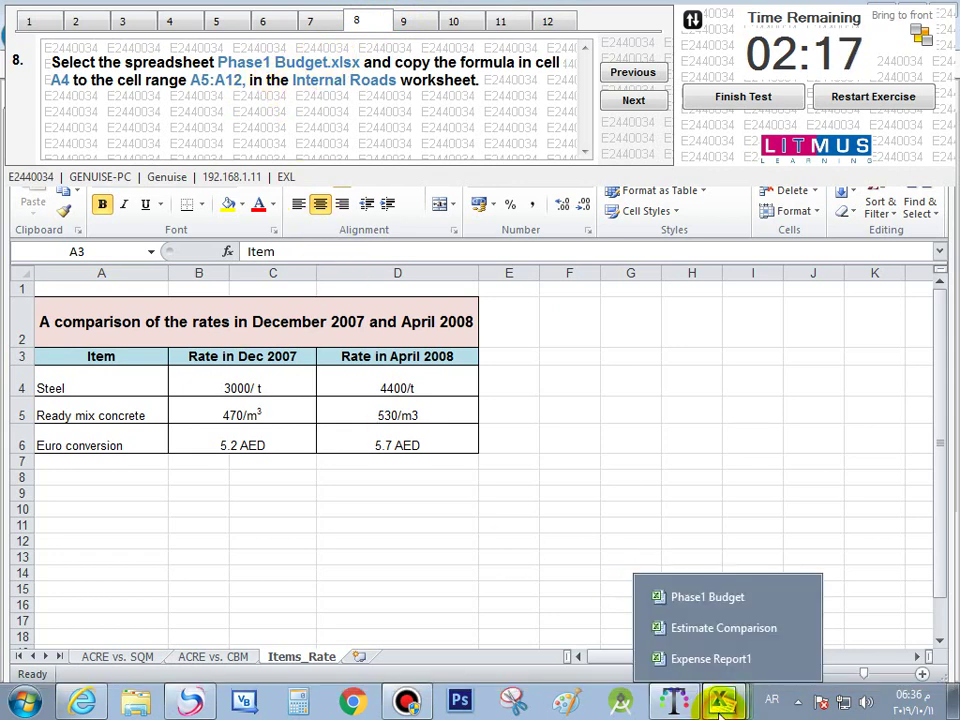
{"action": "left_click", "coordinate": [737, 599]}
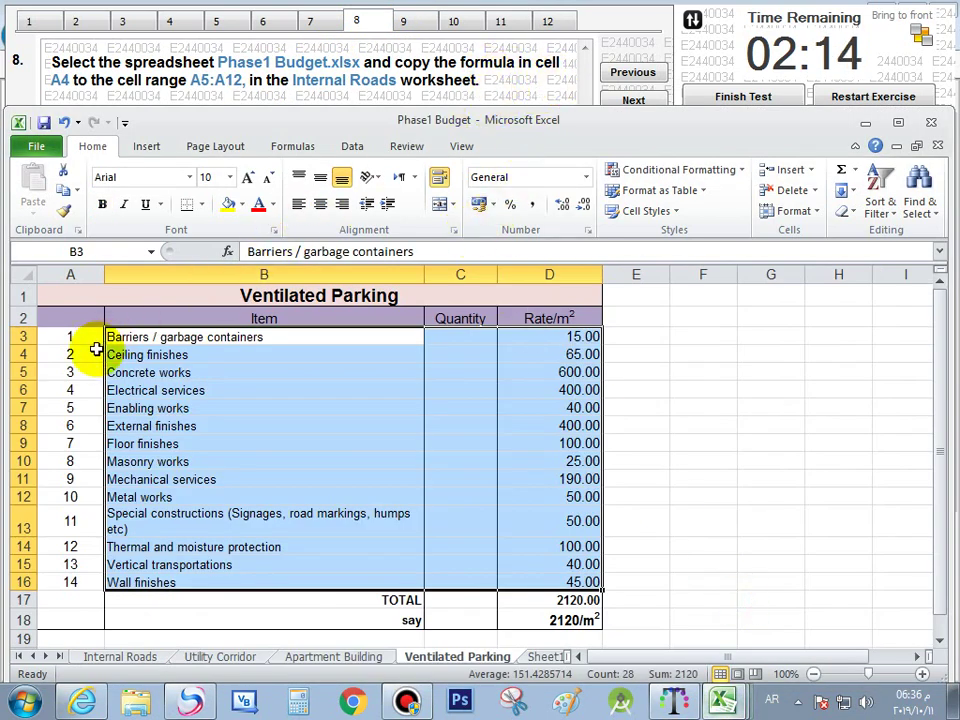
{"action": "left_click", "coordinate": [87, 372]}
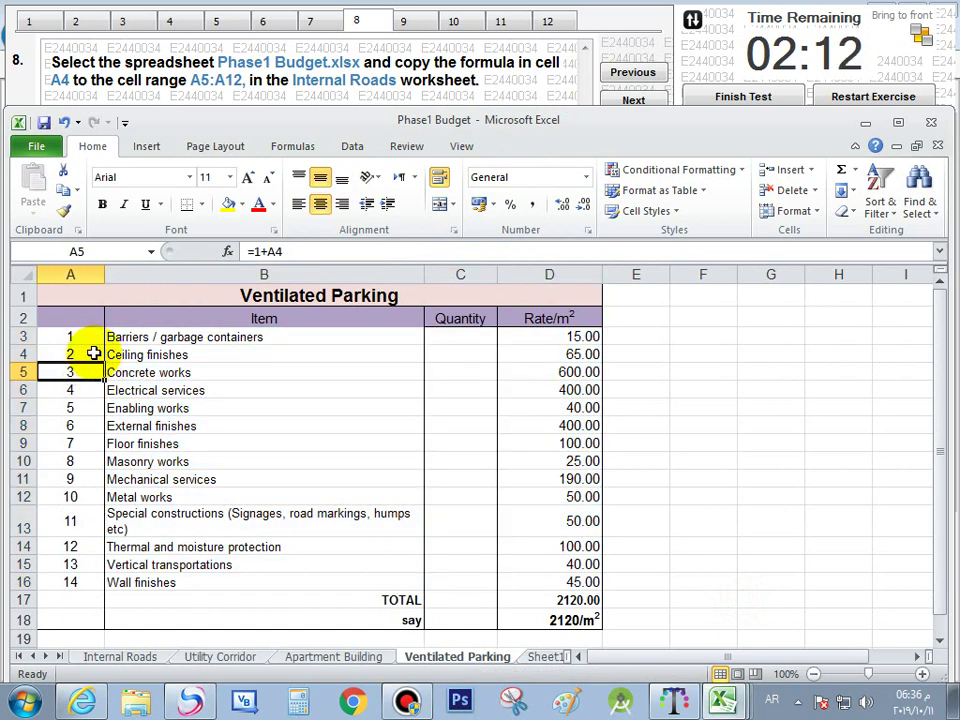
{"action": "left_click", "coordinate": [95, 353]}
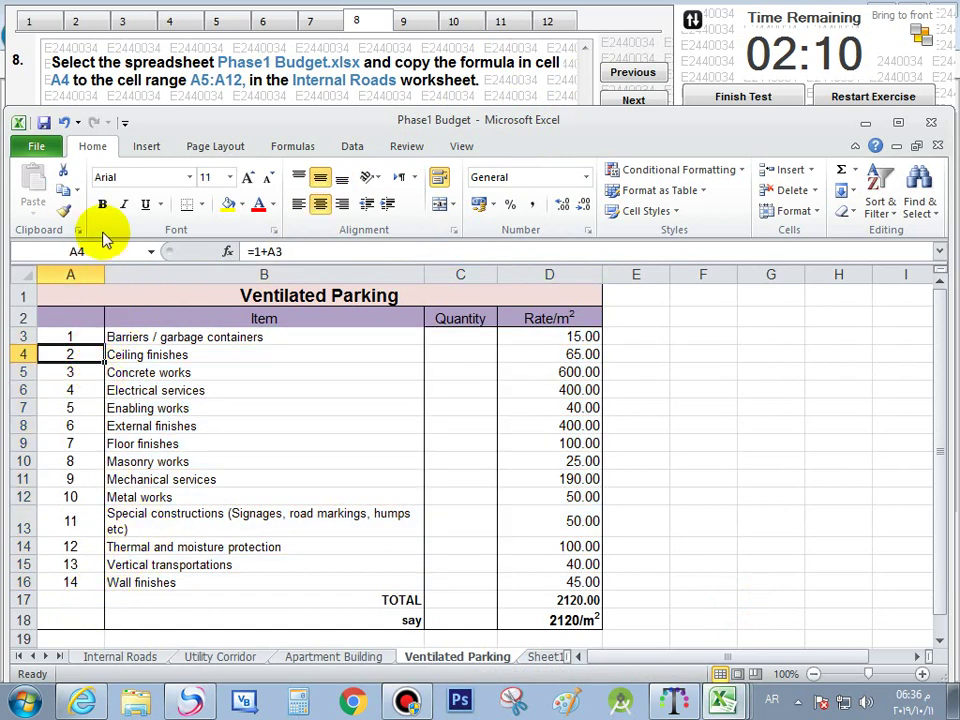
For question 9, check range A16:D27 on the Internal Roads sheet and the moved table on the Utility Corridor sheet
{"action": "left_click", "coordinate": [412, 25]}
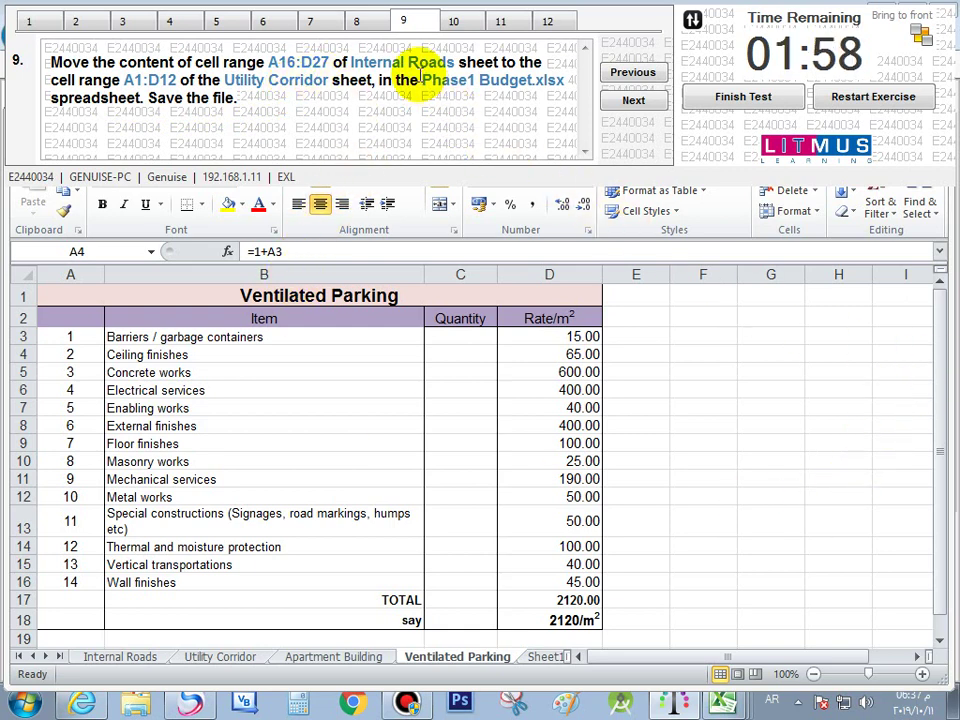
{"action": "left_click", "coordinate": [129, 664]}
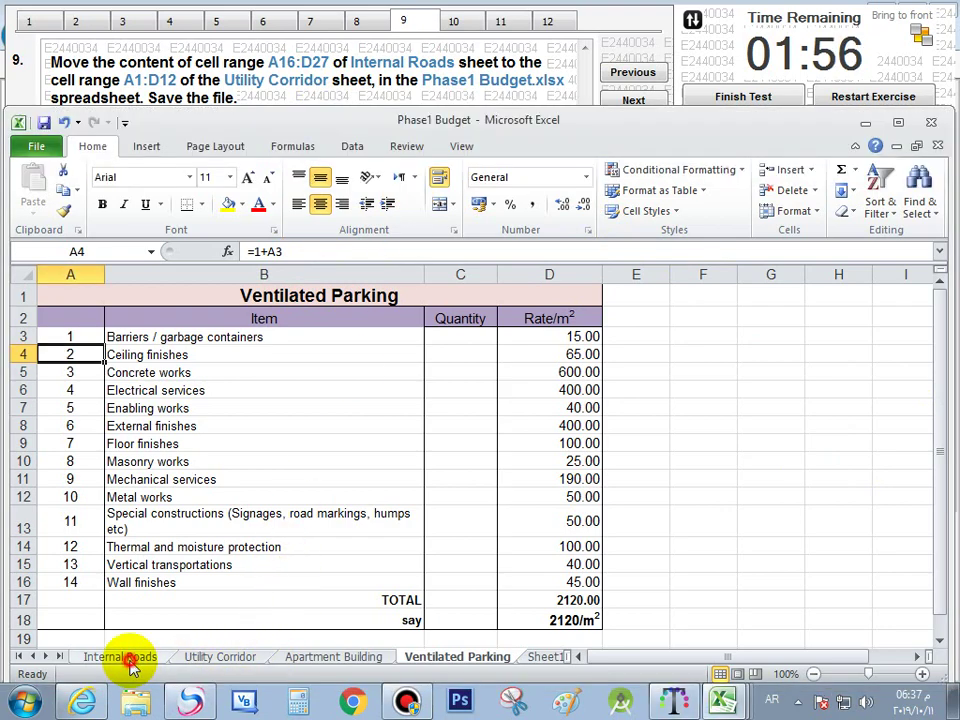
{"action": "left_click", "coordinate": [120, 657]}
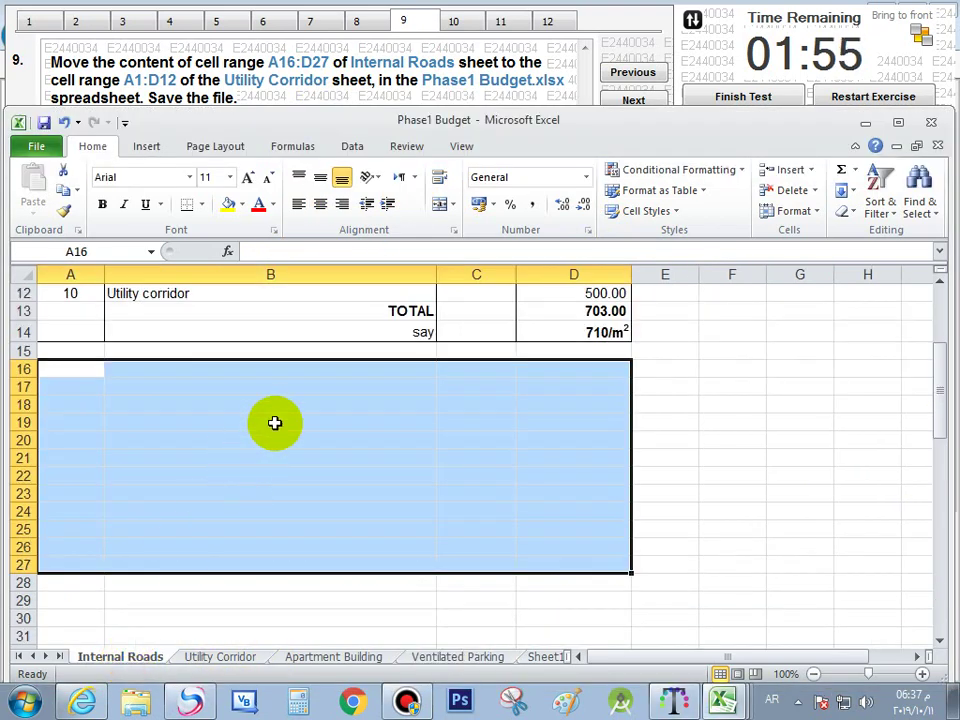
{"action": "right_click", "coordinate": [322, 471]}
{"action": "left_click", "coordinate": [199, 411]}
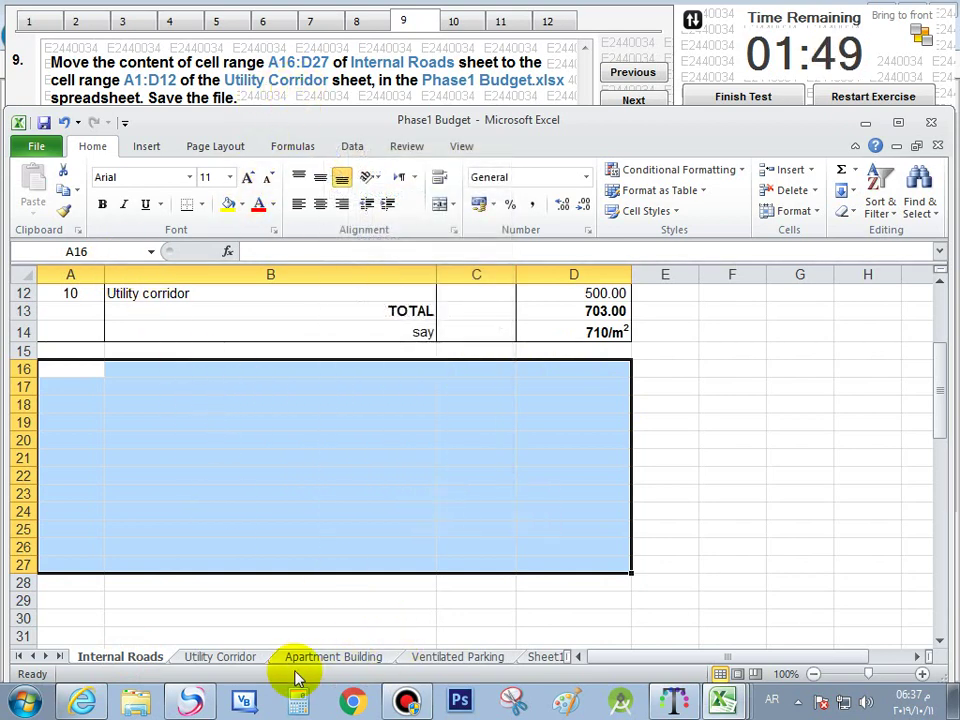
{"action": "left_click", "coordinate": [236, 662]}
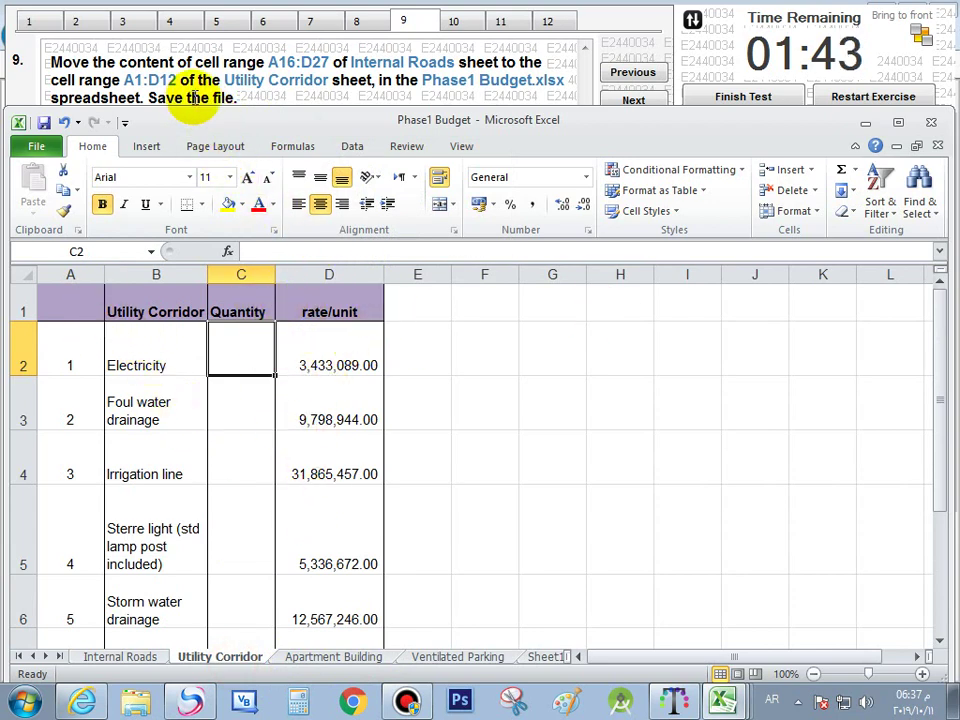
For question 10, select B3:D16 on Ventilated Parking and review the custom sort settings without applying them
{"action": "left_click", "coordinate": [454, 20]}
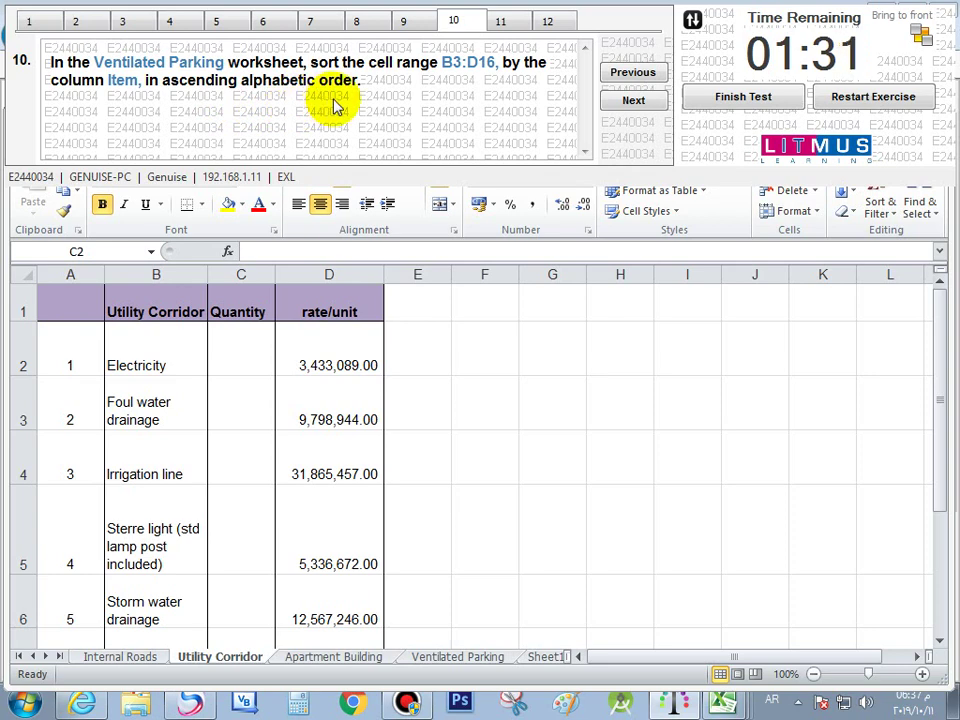
{"action": "left_click", "coordinate": [537, 443]}
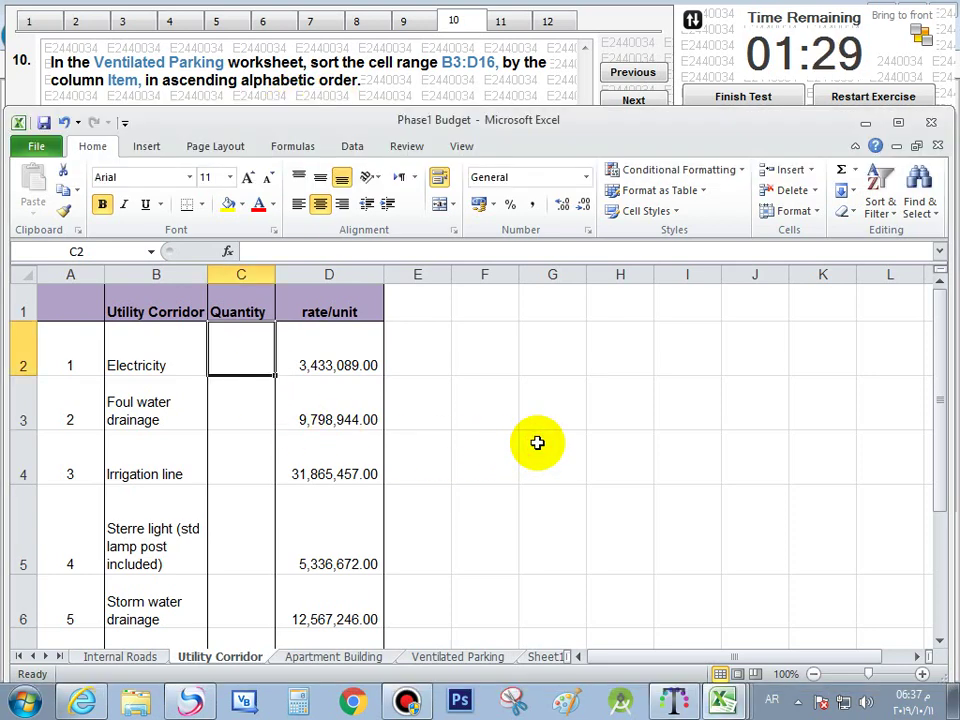
{"action": "left_click", "coordinate": [422, 657]}
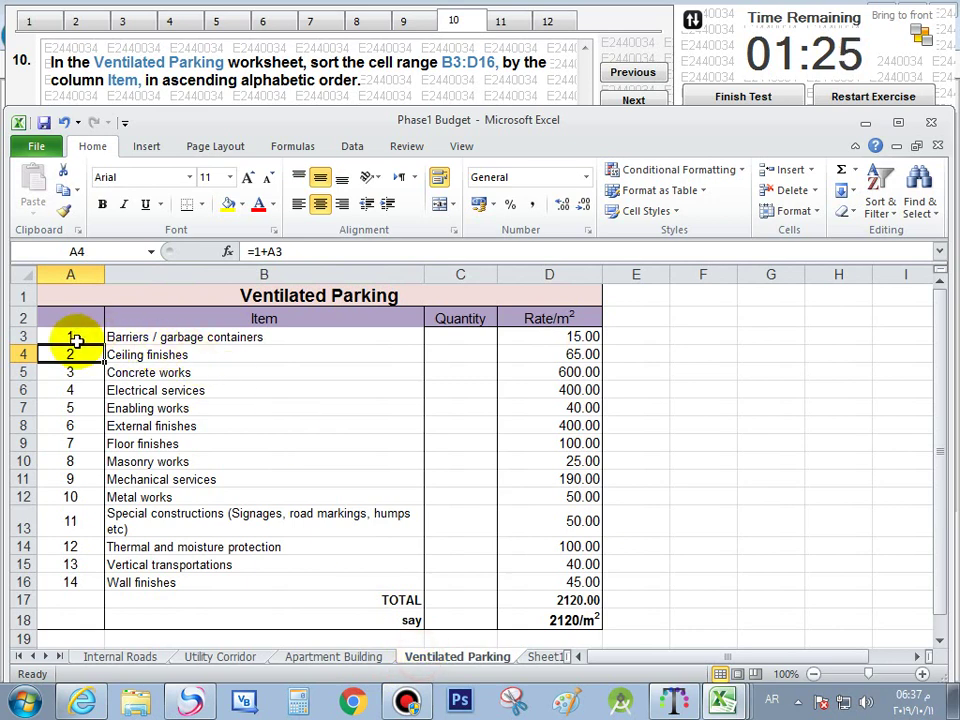
{"action": "left_click", "coordinate": [143, 341]}
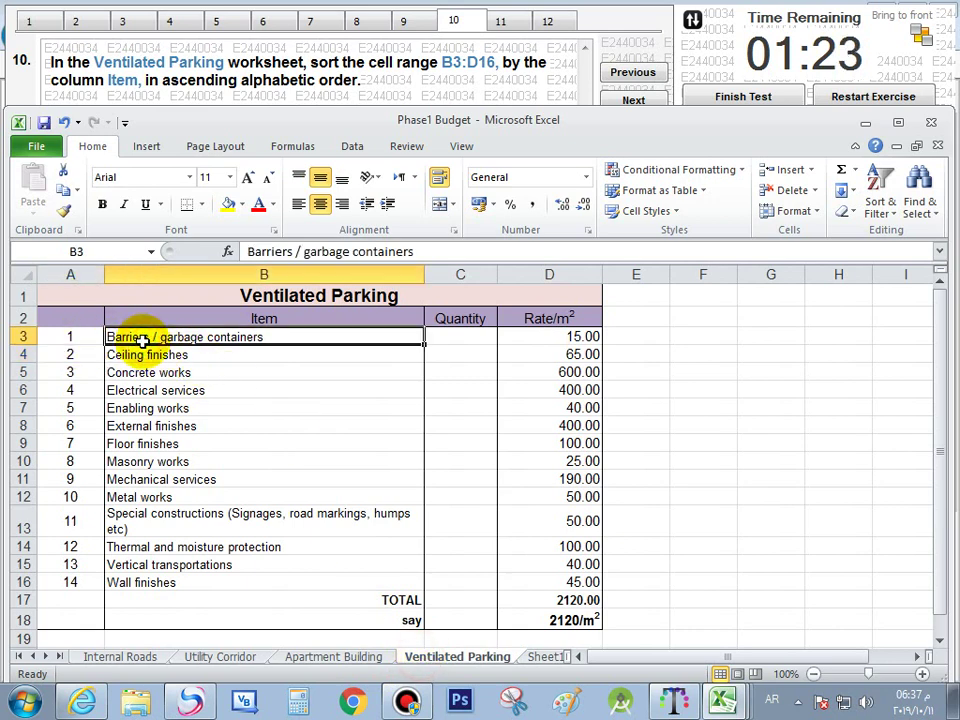
{"action": "left_click_drag", "start_coordinate": [143, 341], "coordinate": [554, 585]}
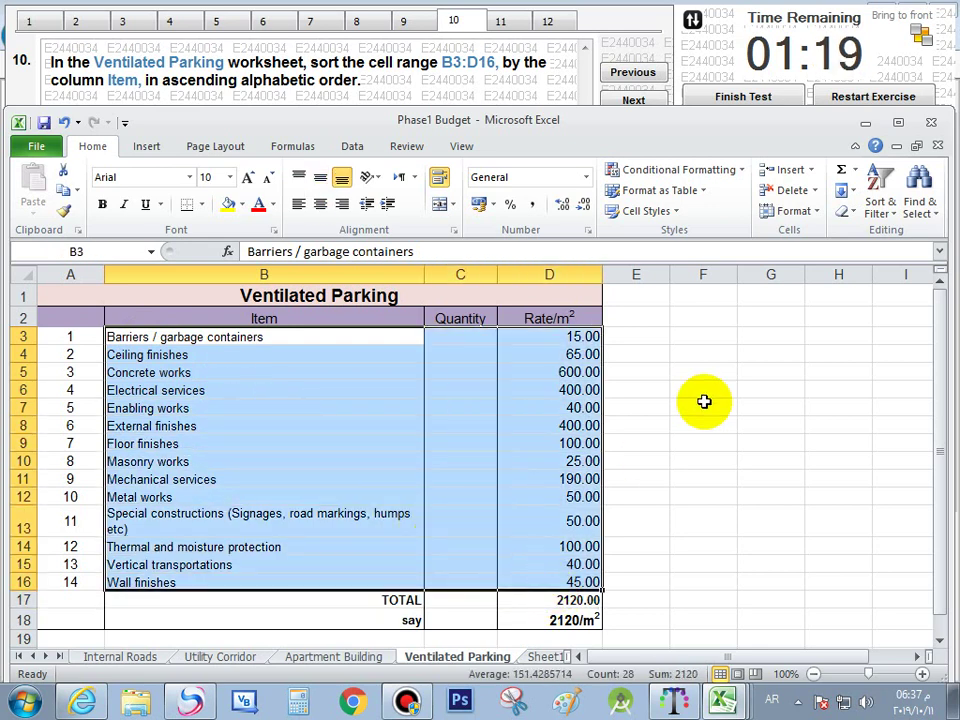
{"action": "left_click", "coordinate": [882, 212]}
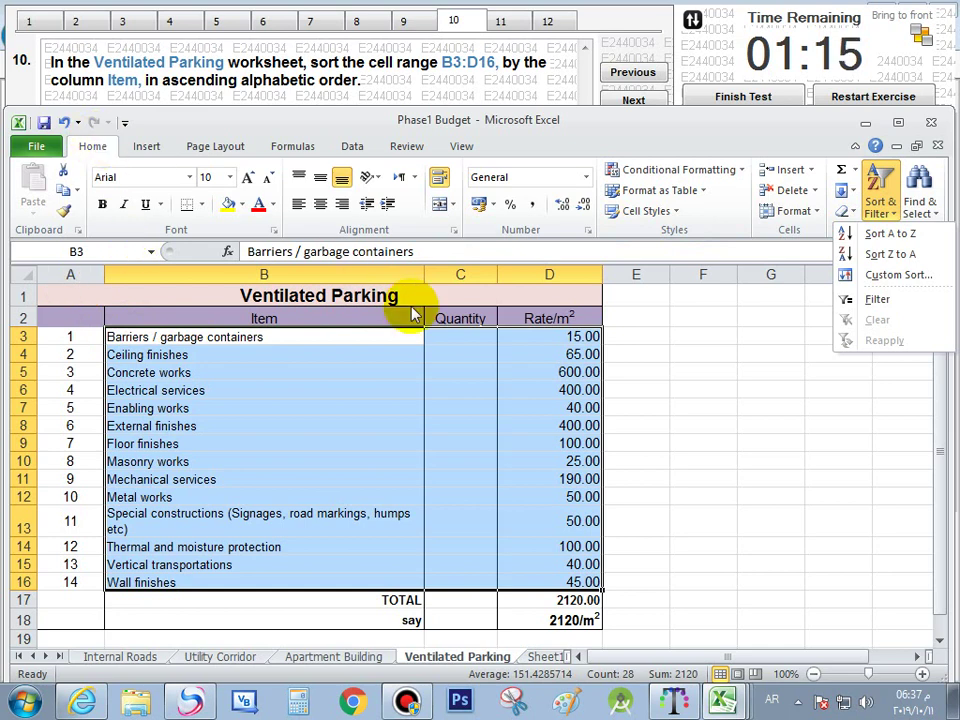
{"action": "left_click", "coordinate": [925, 276]}
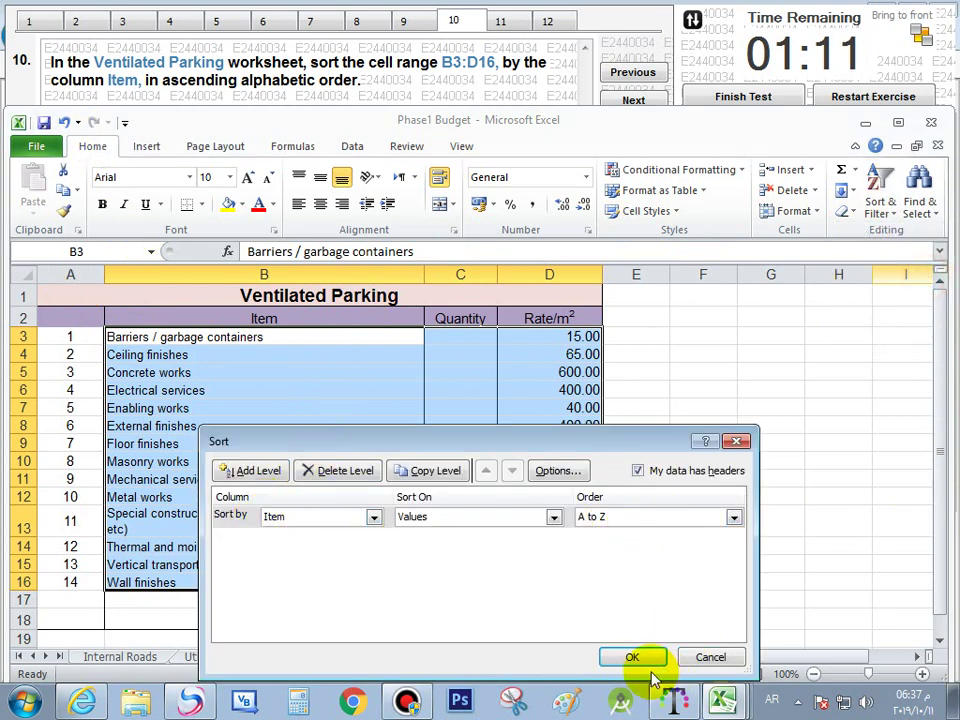
{"action": "left_click", "coordinate": [737, 441]}
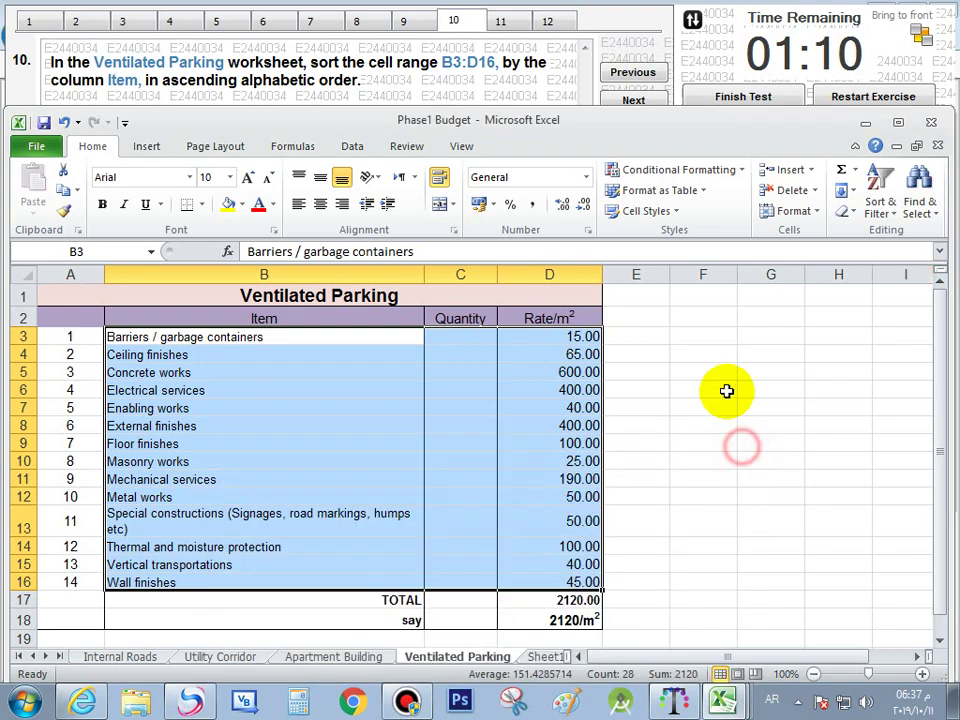
Go to question 11, view the file-opening command for Budget.xlsx, and return to the worksheet without opening a file
{"action": "left_click", "coordinate": [634, 100]}
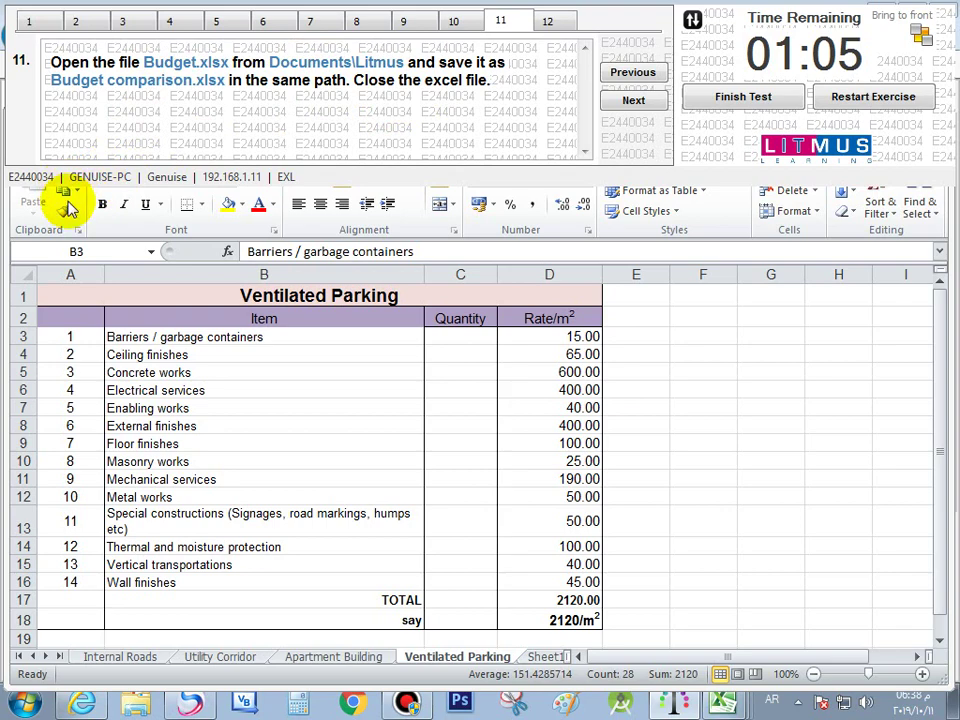
{"action": "left_click", "coordinate": [799, 430]}
{"action": "left_click", "coordinate": [38, 148]}
{"action": "left_click", "coordinate": [73, 222]}
{"action": "left_click", "coordinate": [573, 124]}
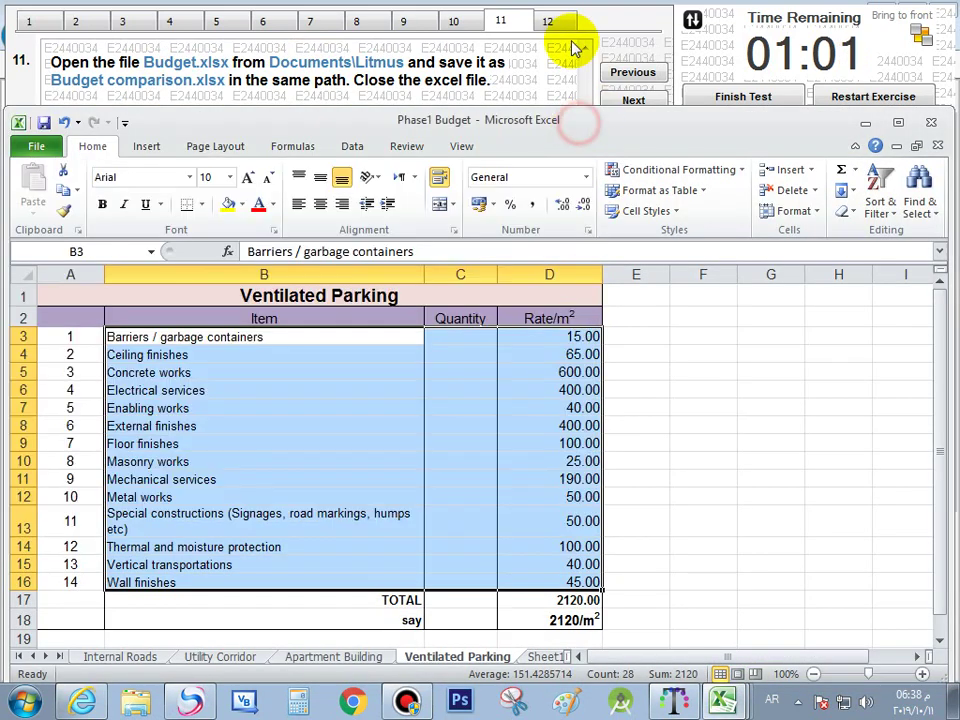
For question 12, review the sample templates for new workbooks and return to the worksheet without creating one
{"action": "left_click", "coordinate": [558, 24]}
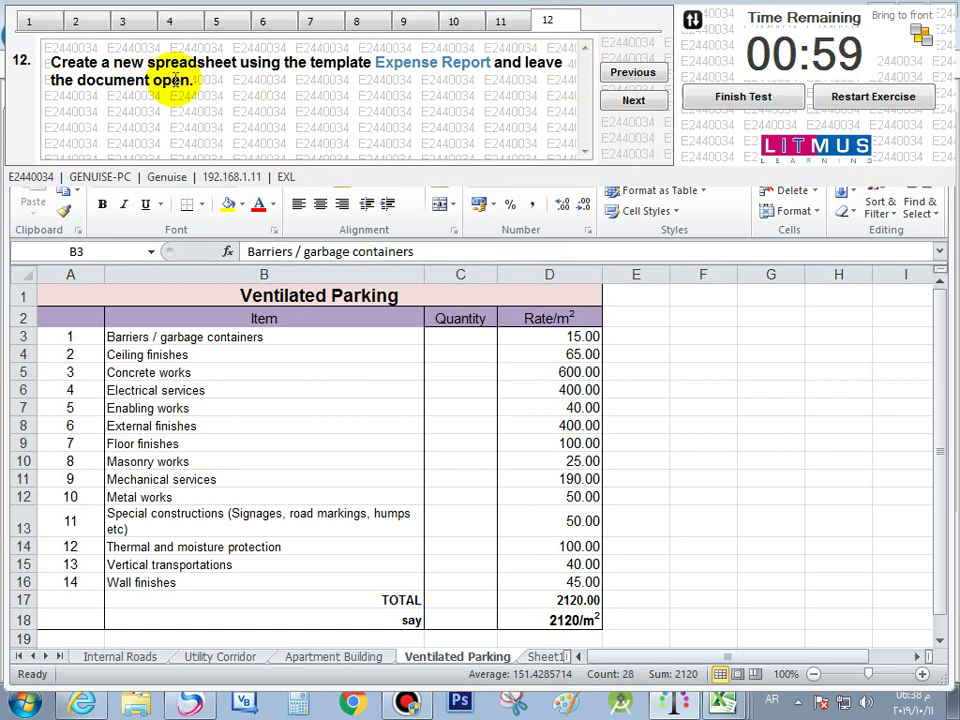
{"action": "left_click", "coordinate": [718, 345]}
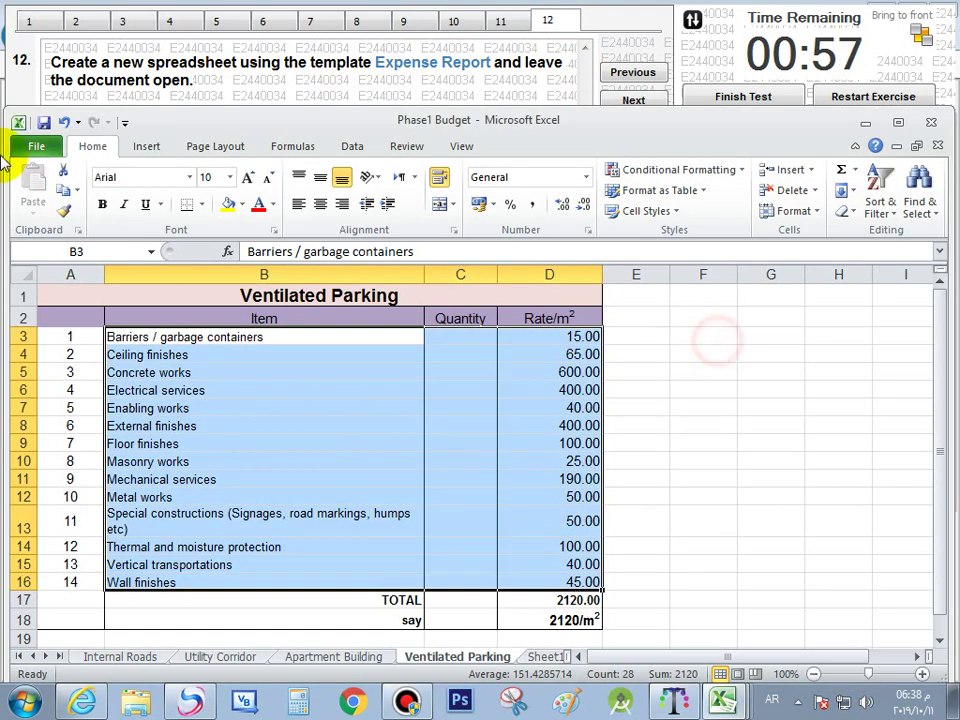
{"action": "left_click", "coordinate": [22, 148]}
{"action": "left_click", "coordinate": [84, 356]}
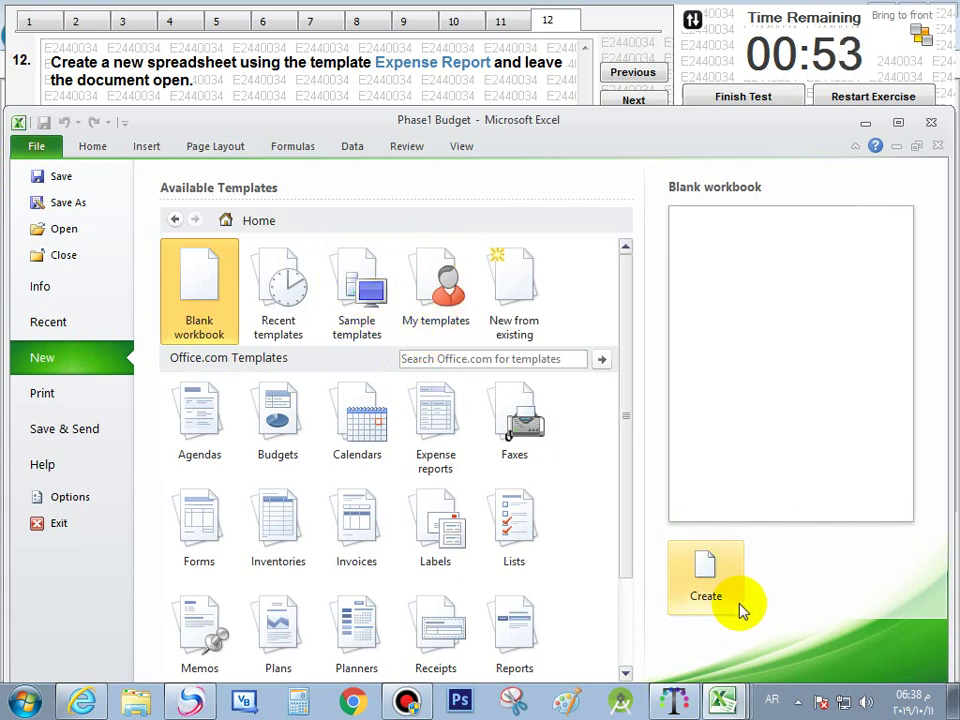
{"action": "left_click", "coordinate": [357, 285]}
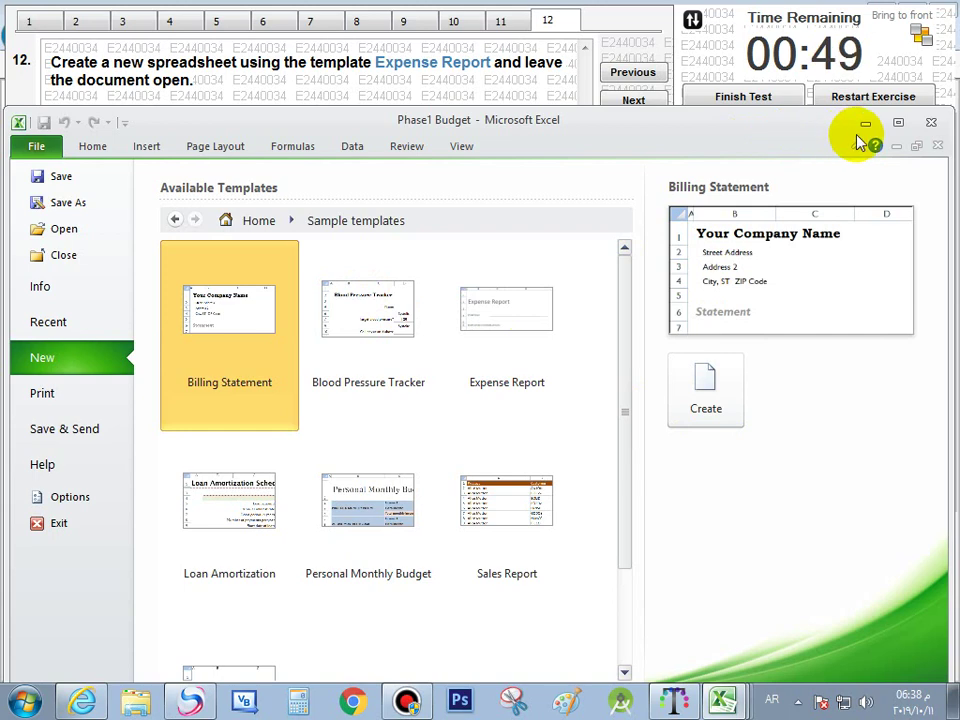
{"action": "left_click", "coordinate": [91, 146]}
Finish the practice test
{"action": "left_click", "coordinate": [700, 97]}
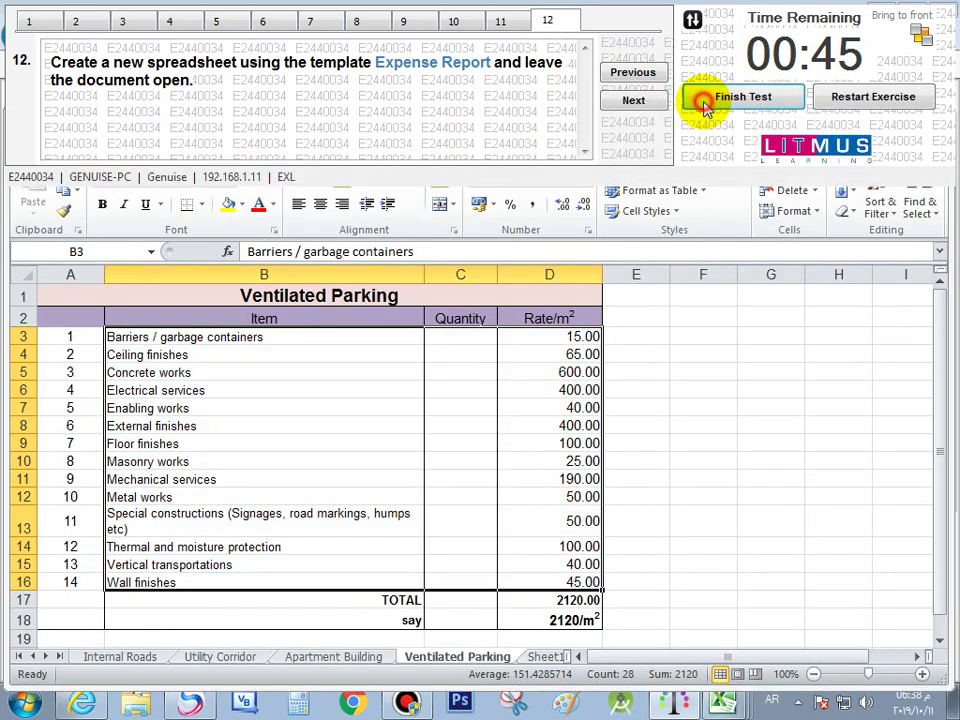
Confirm finishing the test and launch Primer - Spreadsheets Exercise 2 from the list of available tests
{"action": "left_click", "coordinate": [557, 410]}
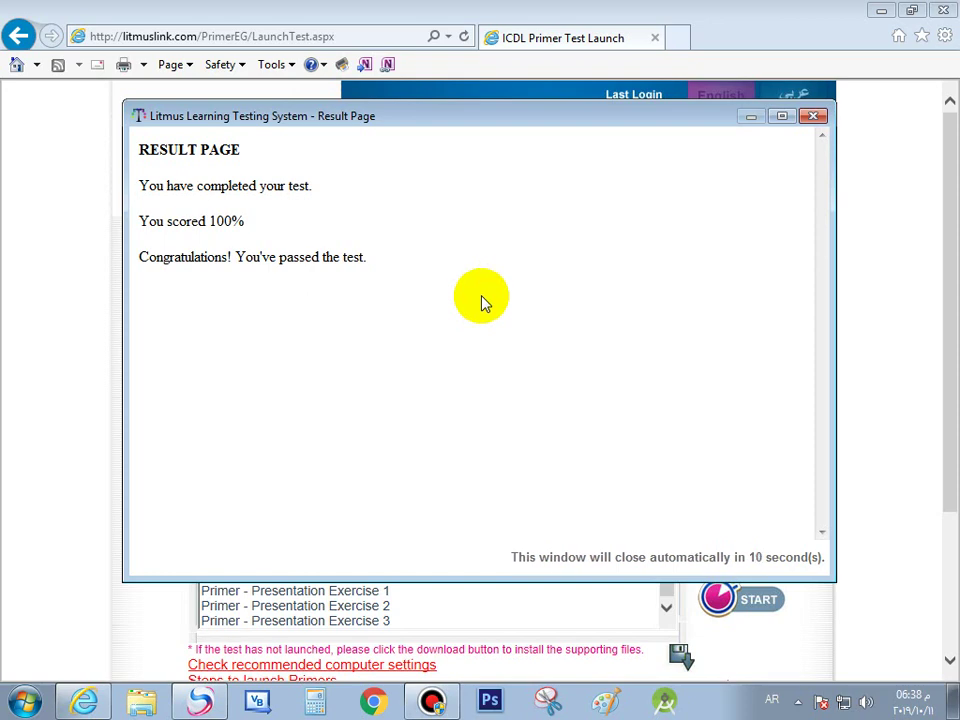
{"action": "mouse_move", "coordinate": [490, 8]}
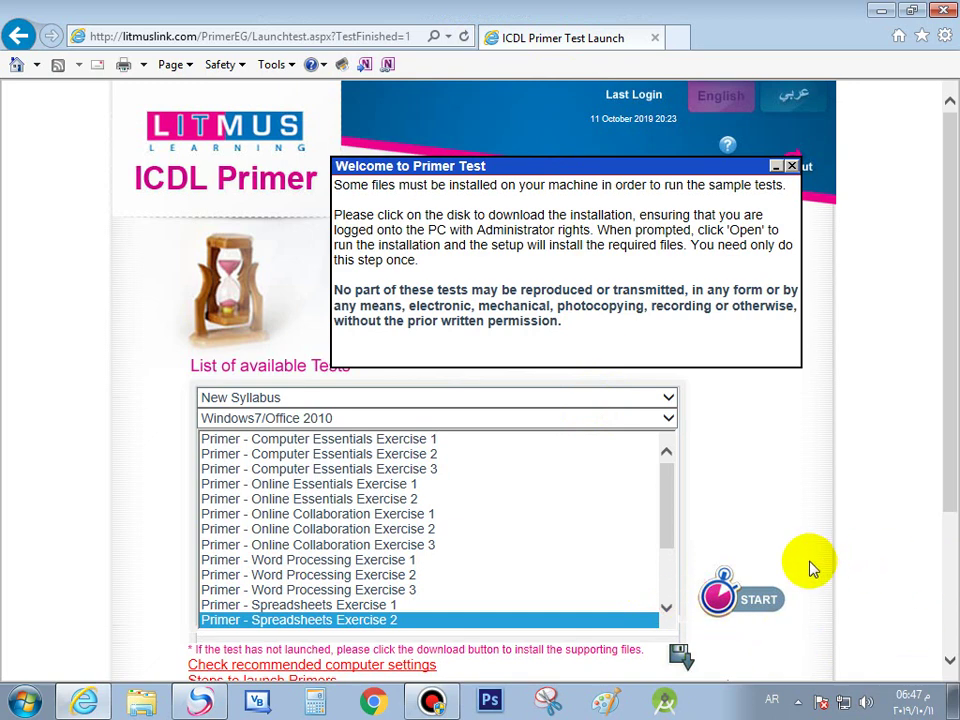
{"action": "left_click_drag", "start_coordinate": [671, 519], "coordinate": [675, 574]}
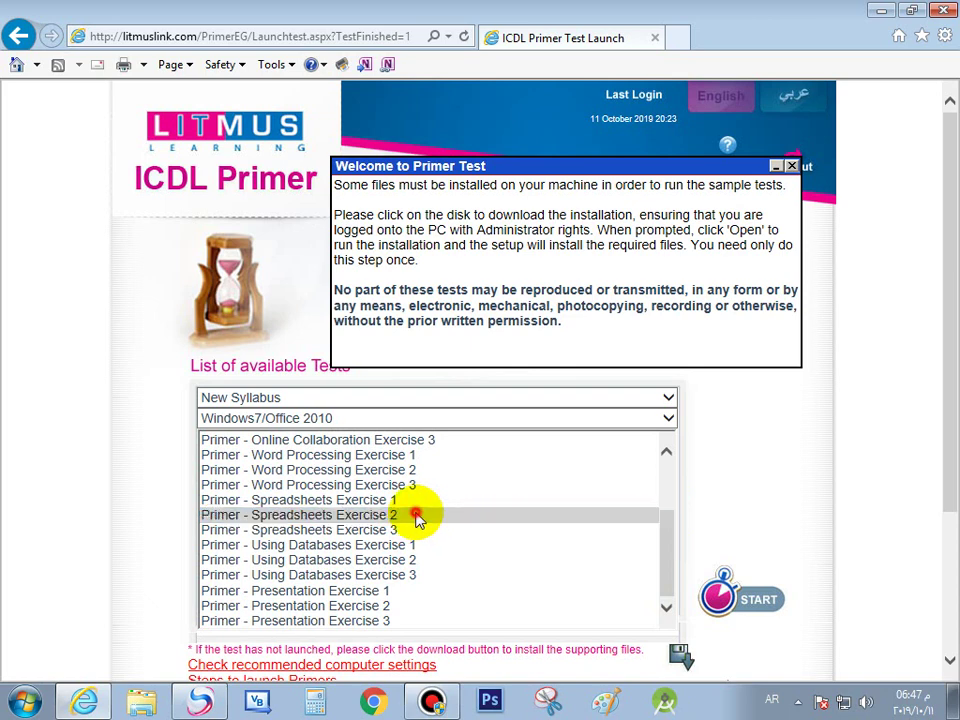
{"action": "left_click", "coordinate": [765, 603]}
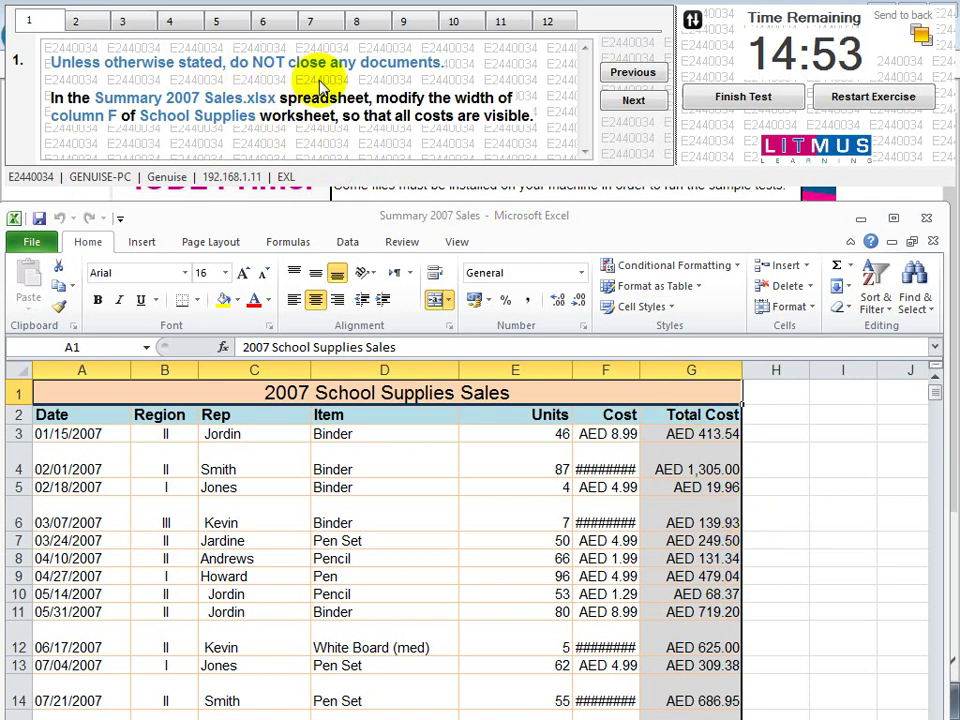
For question 1, widen column F of the School Supplies worksheet so that all costs are visible
{"action": "left_click", "coordinate": [856, 448]}
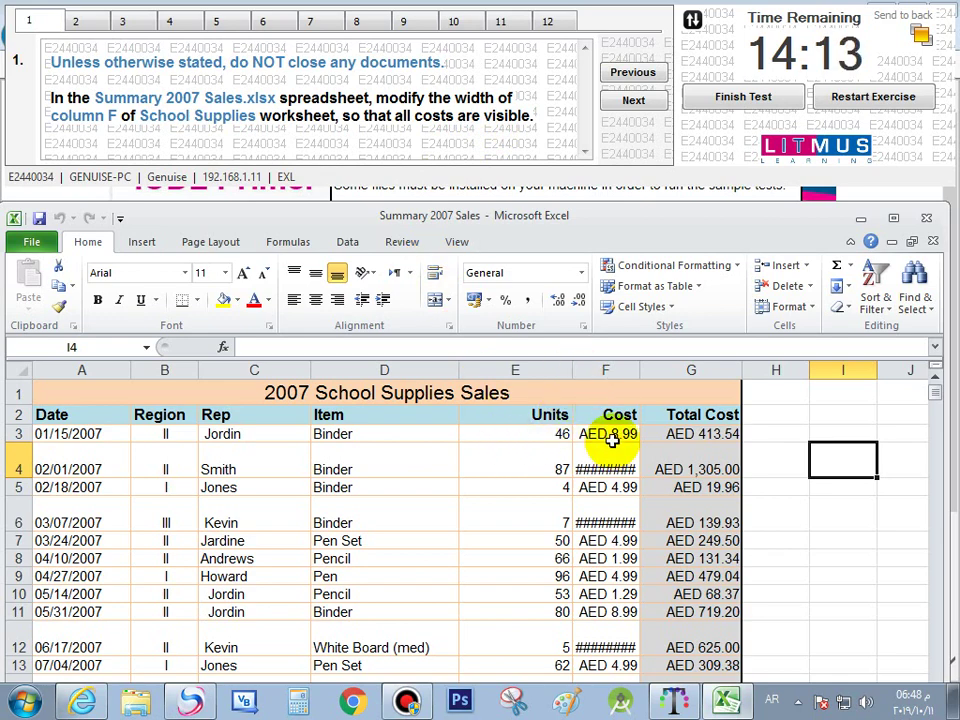
{"action": "left_click", "coordinate": [618, 371]}
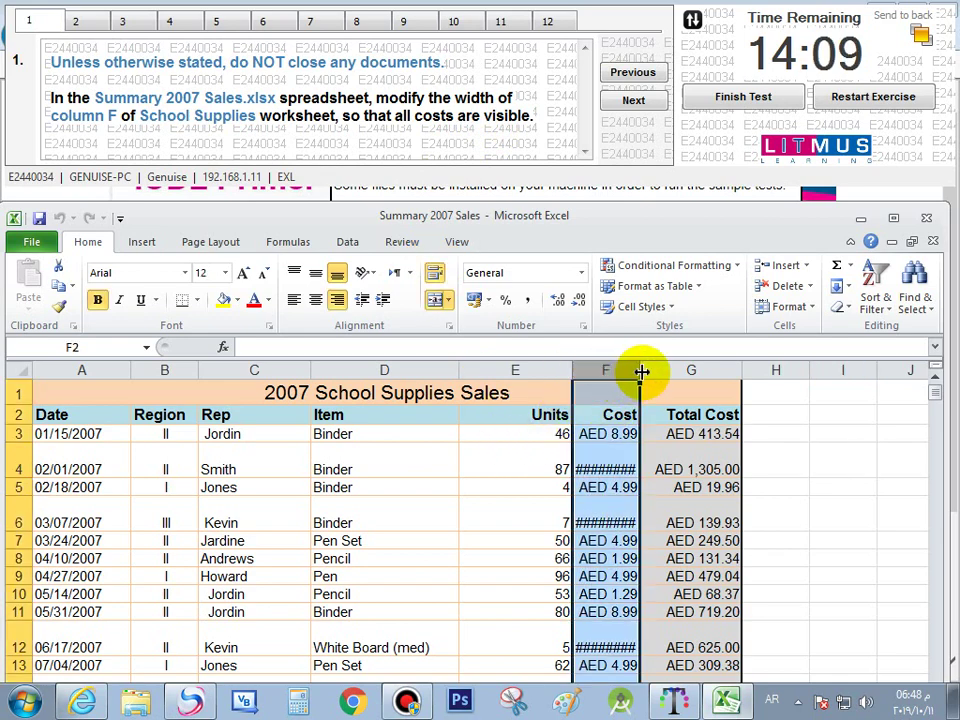
{"action": "left_click_drag", "start_coordinate": [641, 371], "coordinate": [686, 372]}
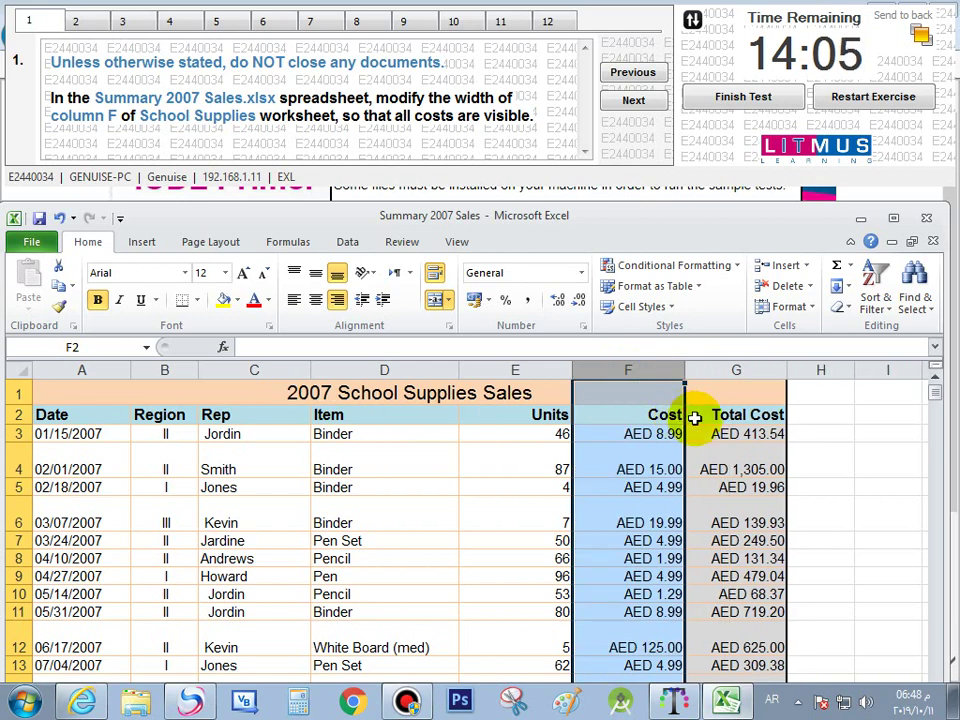
{"action": "left_click", "coordinate": [787, 305]}
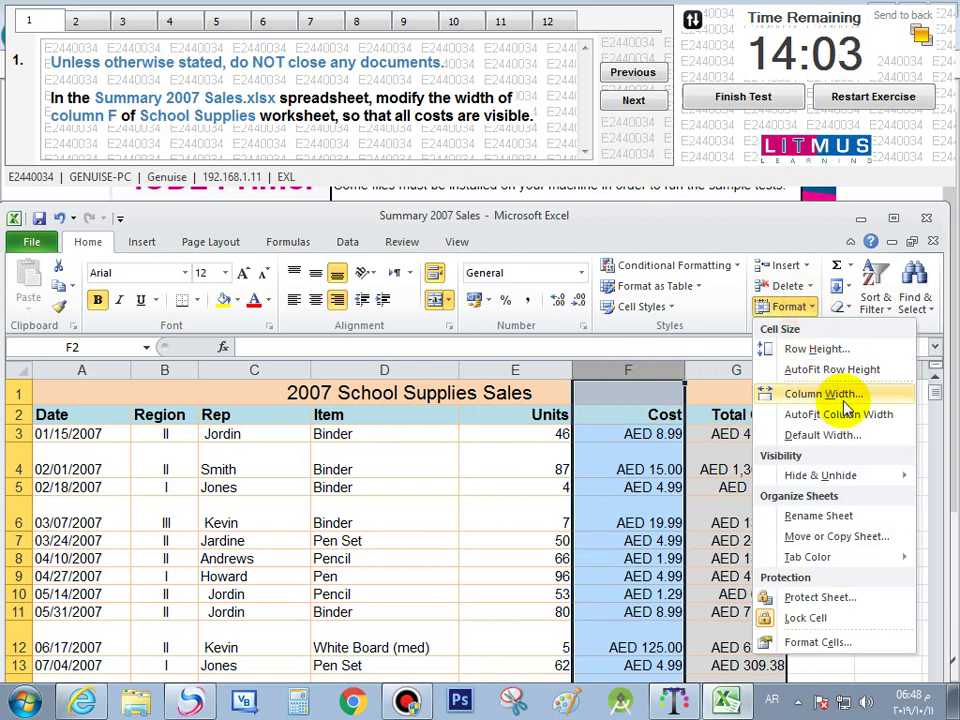
{"action": "left_click", "coordinate": [517, 449]}
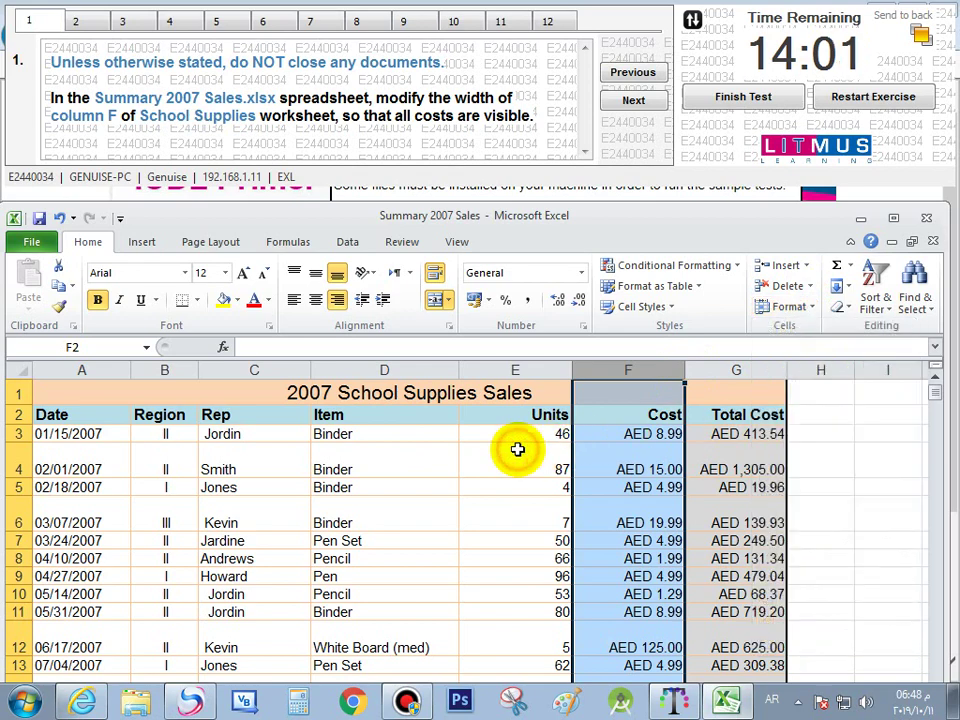
{"action": "left_click", "coordinate": [517, 449]}
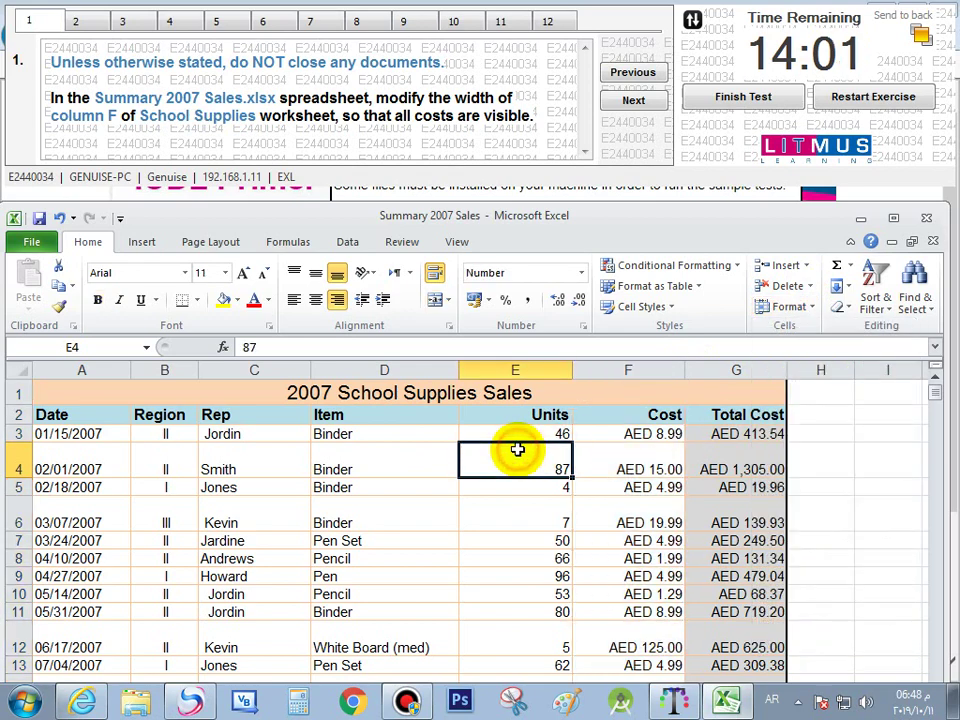
Go to question 2, change the formula in cell G3 to absolute references, =$F$3*$E$3, and recheck it
{"action": "left_click", "coordinate": [633, 103]}
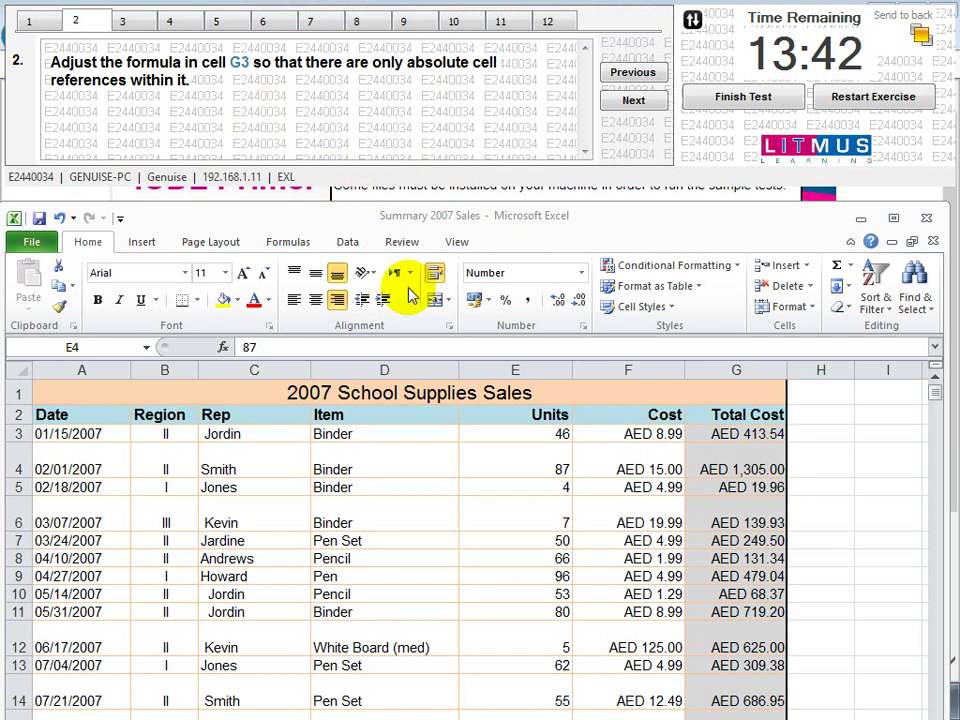
{"action": "left_click", "coordinate": [733, 468]}
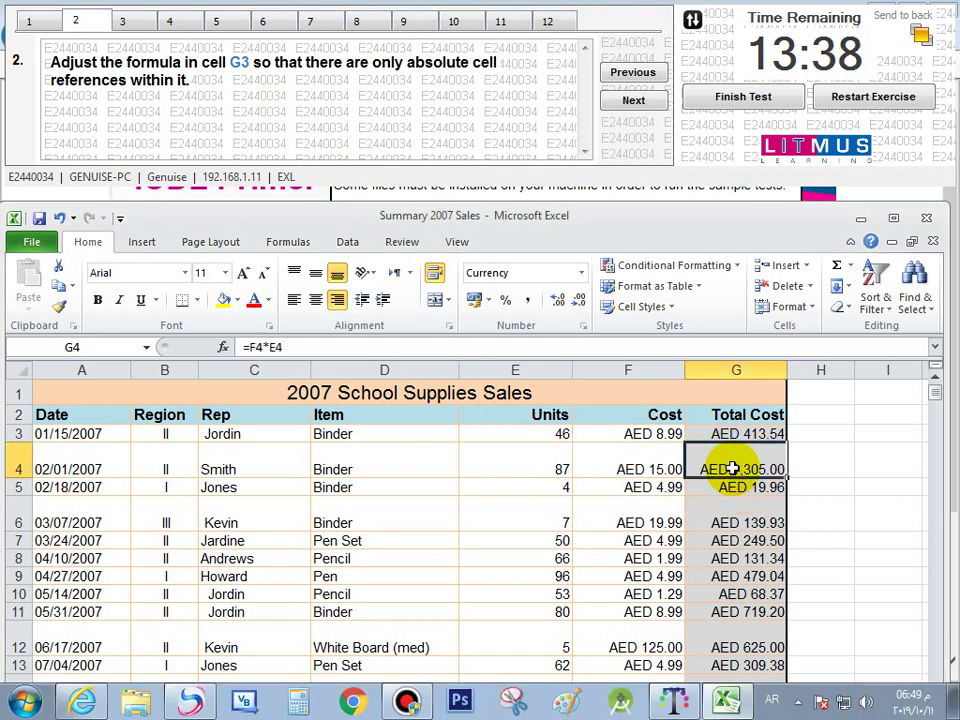
{"action": "left_click", "coordinate": [735, 434]}
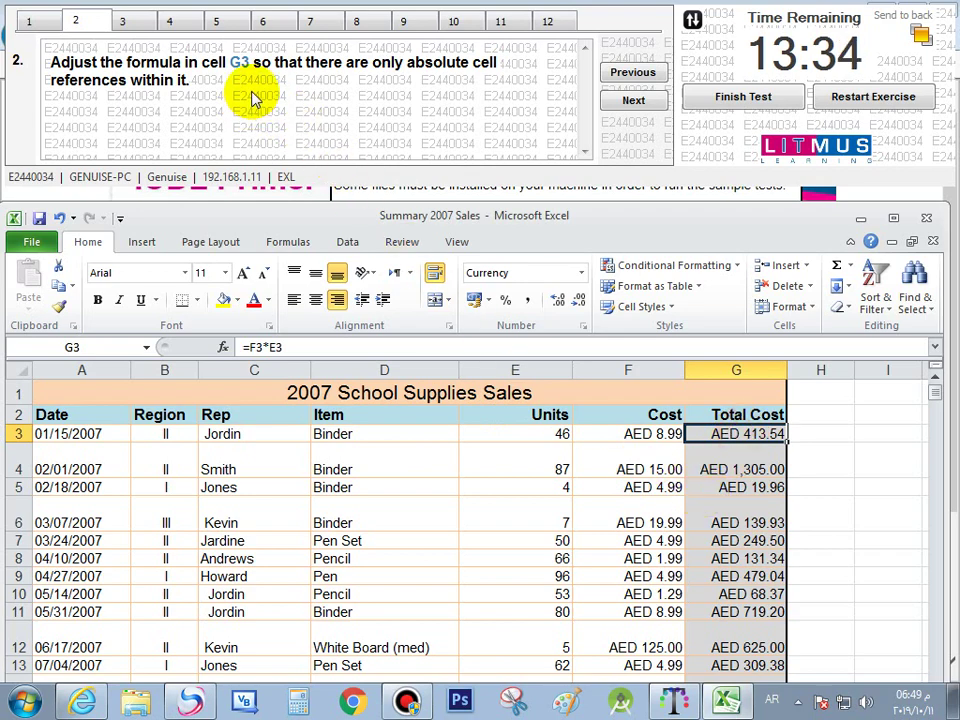
{"action": "mouse_move", "coordinate": [600, 226]}
{"action": "left_mouse_down"}
{"action": "mouse_move", "coordinate": [594, 157]}
{"action": "mouse_move", "coordinate": [600, 207]}
{"action": "left_mouse_up"}
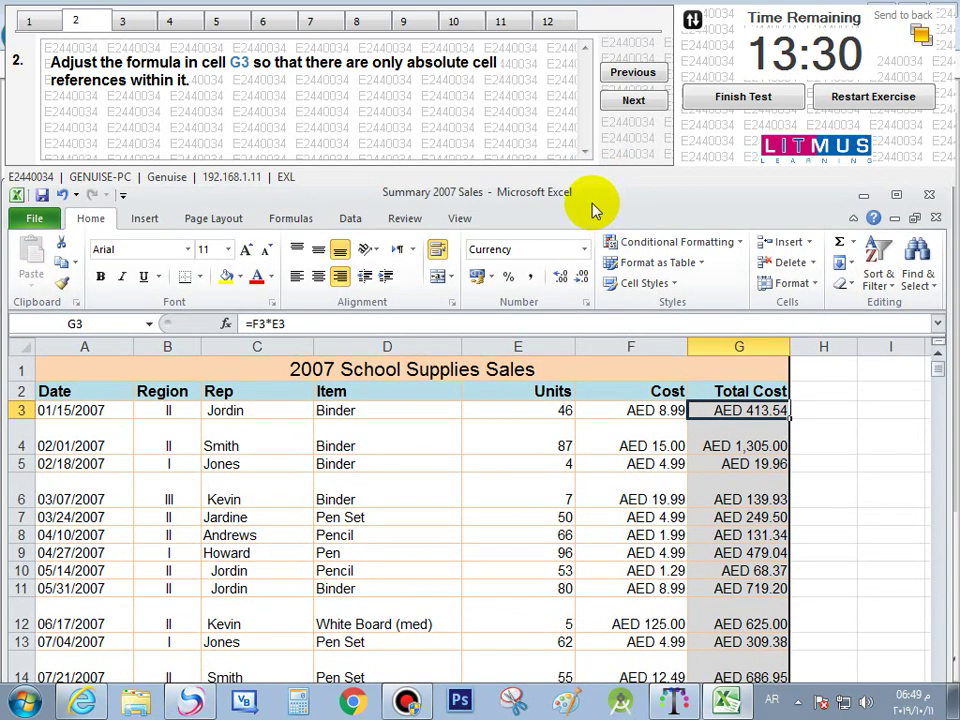
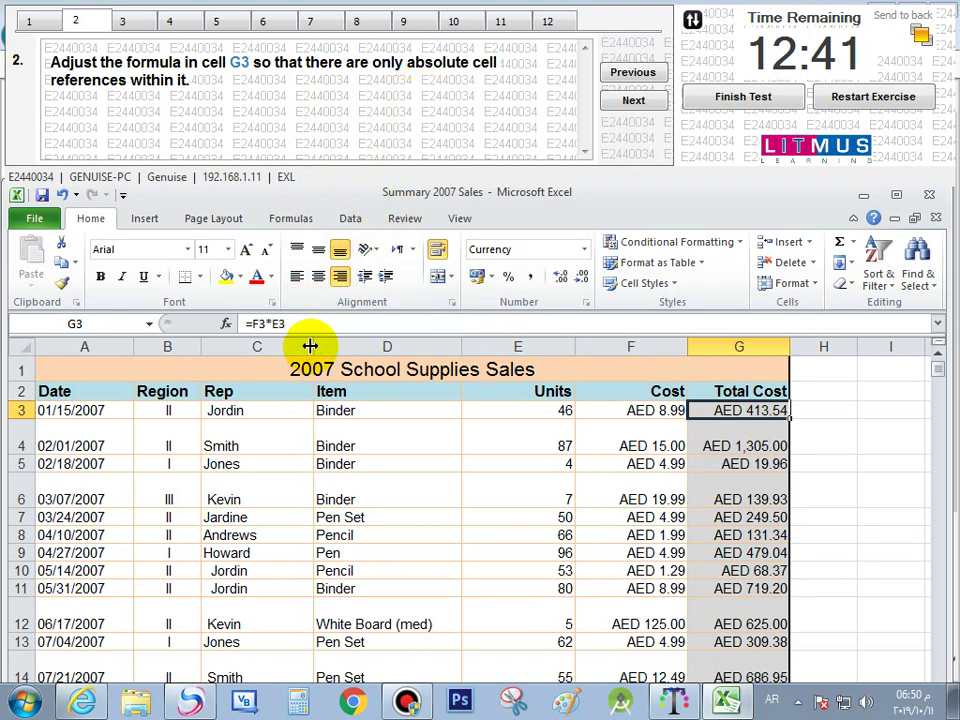
{"action": "left_click_drag", "start_coordinate": [306, 322], "coordinate": [240, 323]}
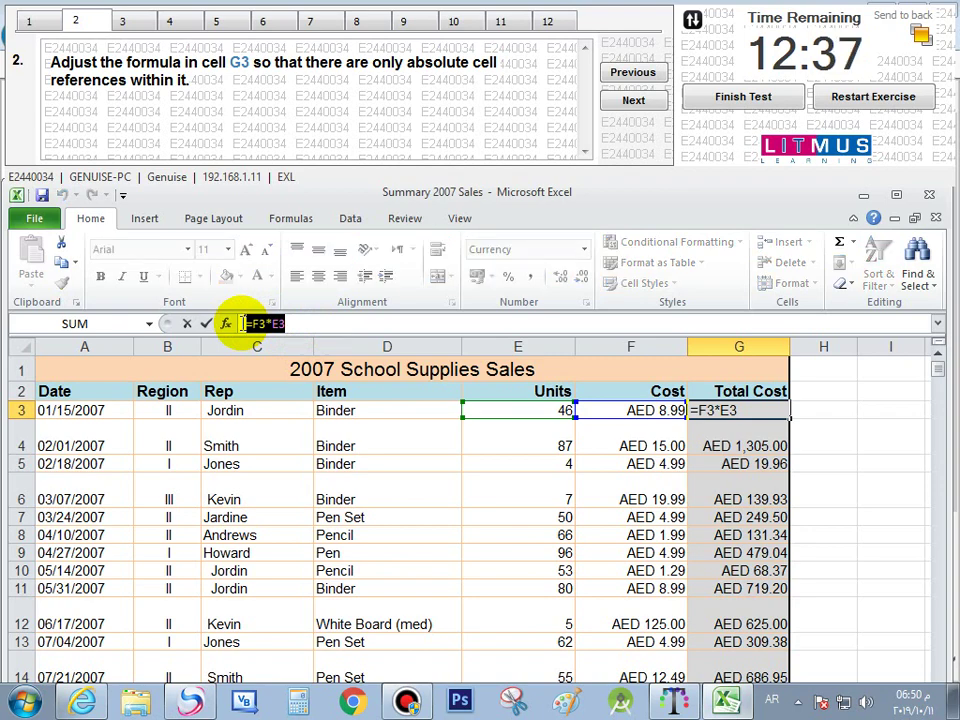
{"action": "key", "text": "F4"}
{"action": "key", "text": "Return"}
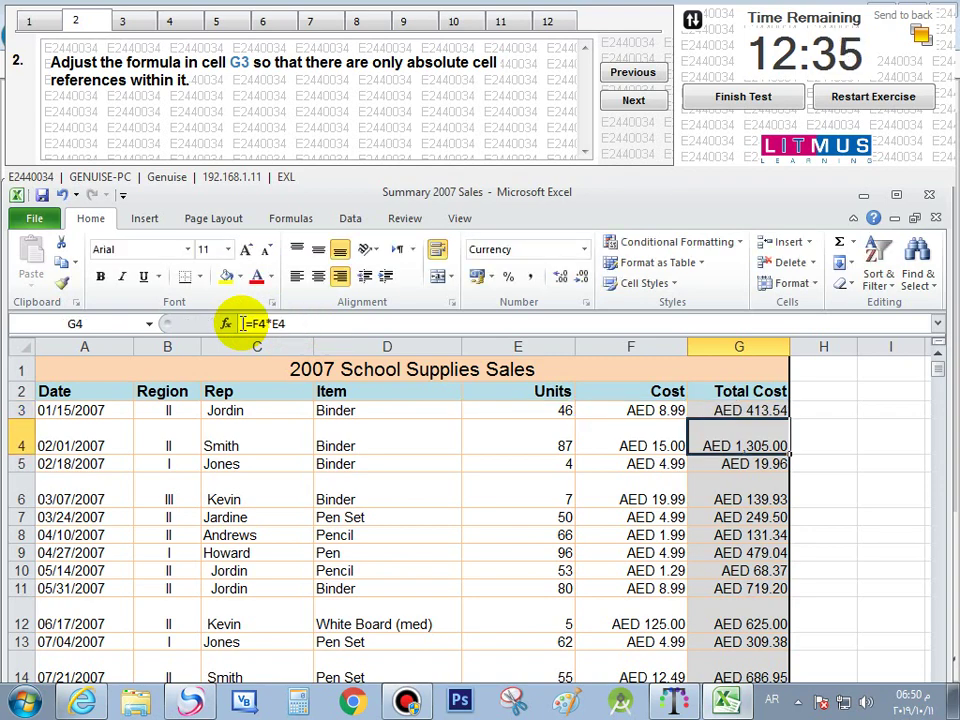
{"action": "left_click", "coordinate": [722, 418]}
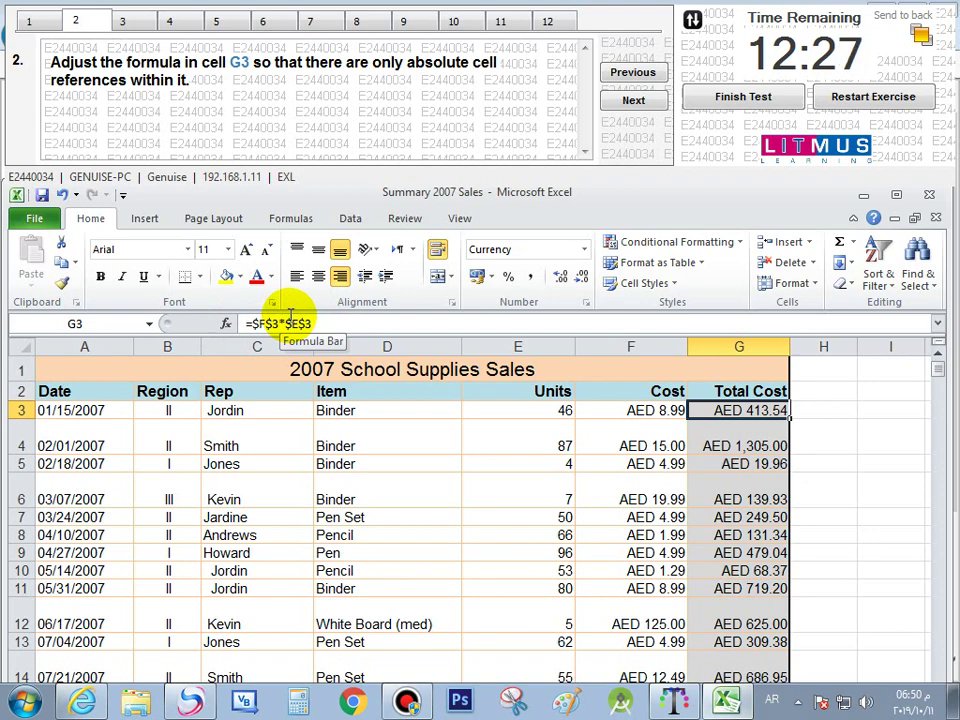
{"action": "left_click", "coordinate": [738, 412]}
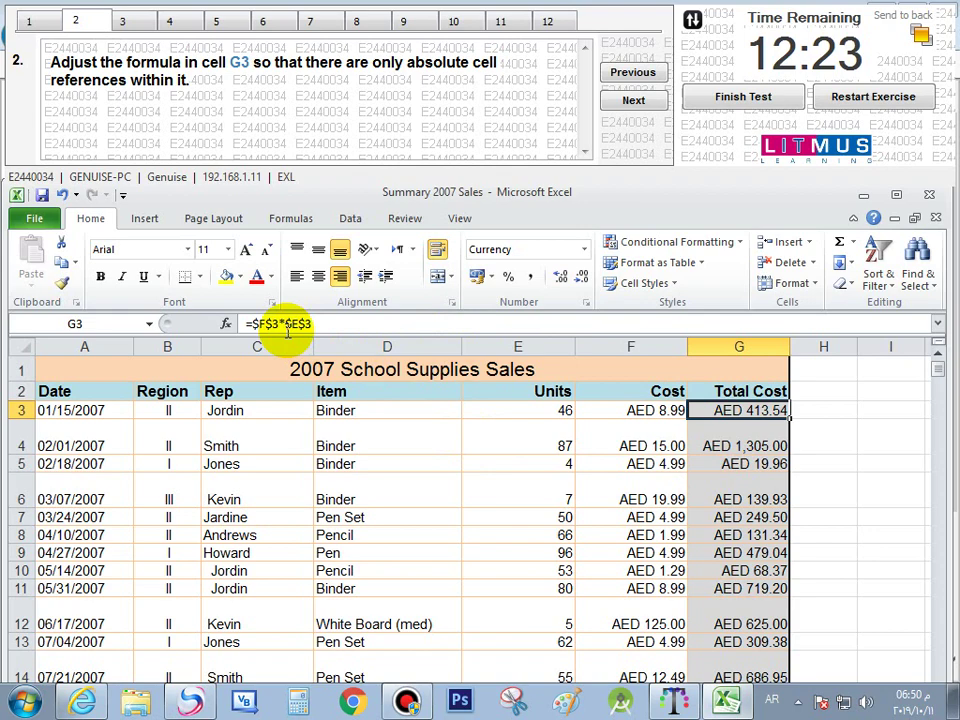
{"action": "left_click_drag", "start_coordinate": [334, 323], "coordinate": [233, 325]}
{"action": "key", "text": "Return"}
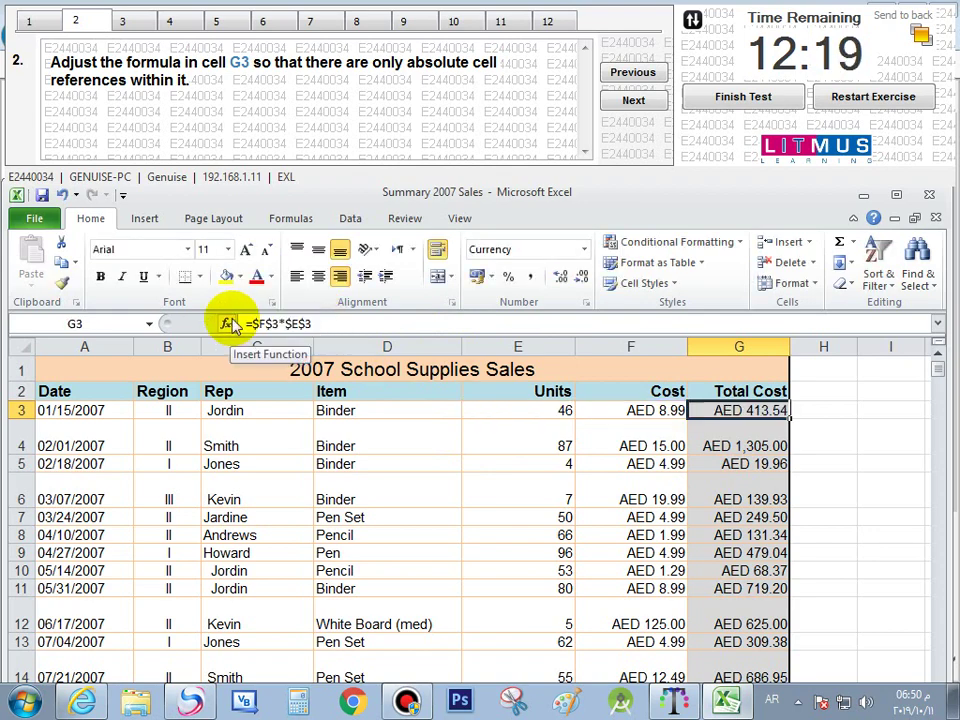
Go to question 3 and insert the SUM function in cell E28 for the total units sold
{"action": "left_click", "coordinate": [633, 101]}
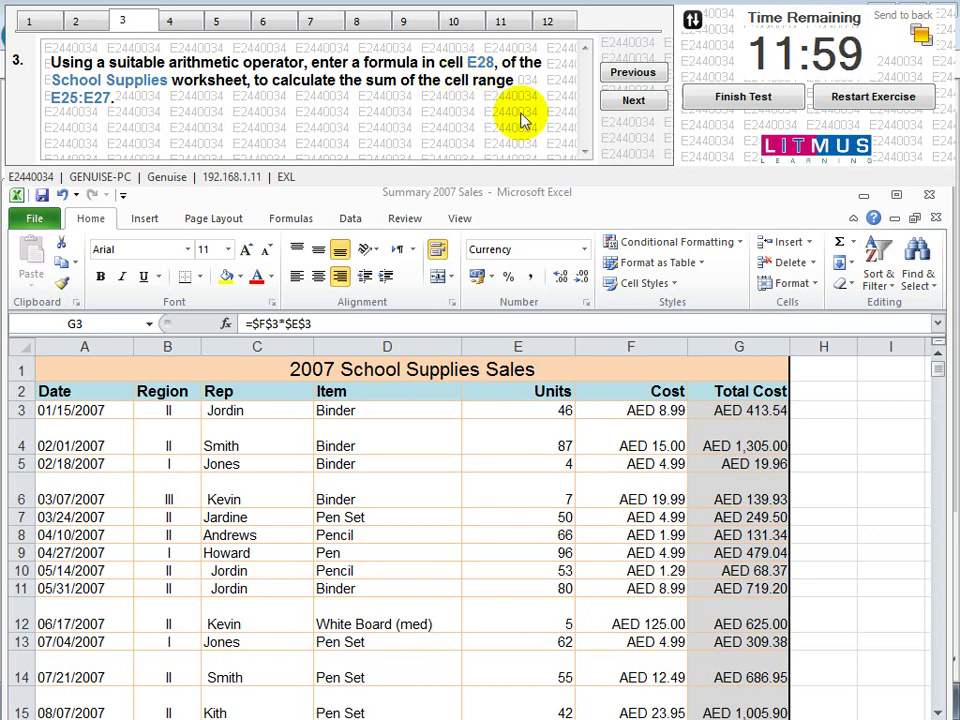
{"action": "left_click", "coordinate": [940, 710]}
{"action": "left_click_drag", "start_coordinate": [943, 375], "coordinate": [952, 556]}
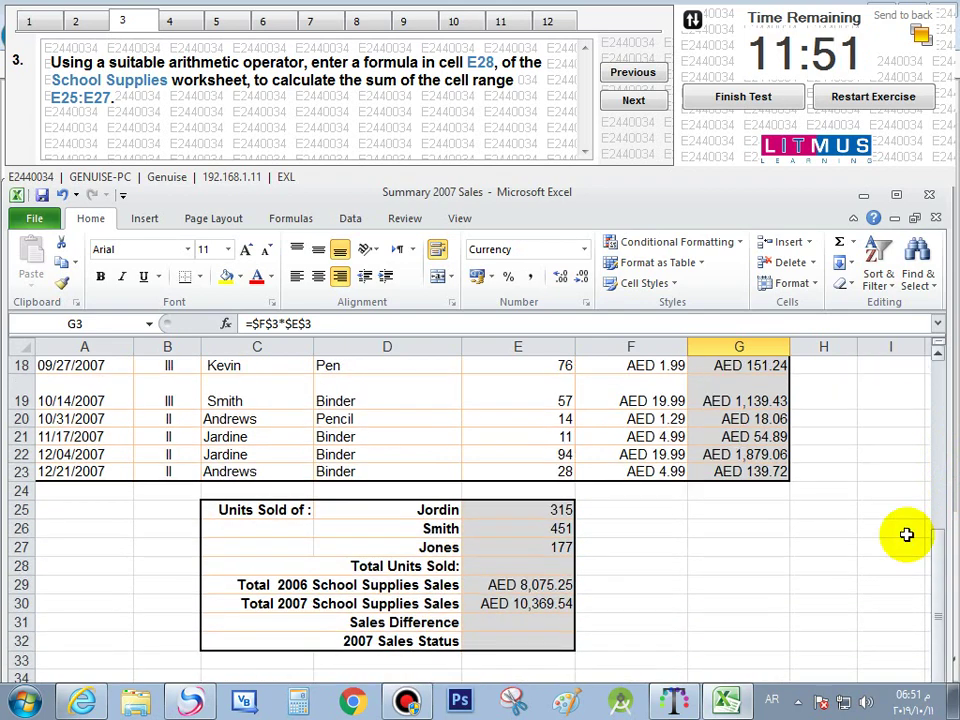
{"action": "left_click", "coordinate": [530, 569]}
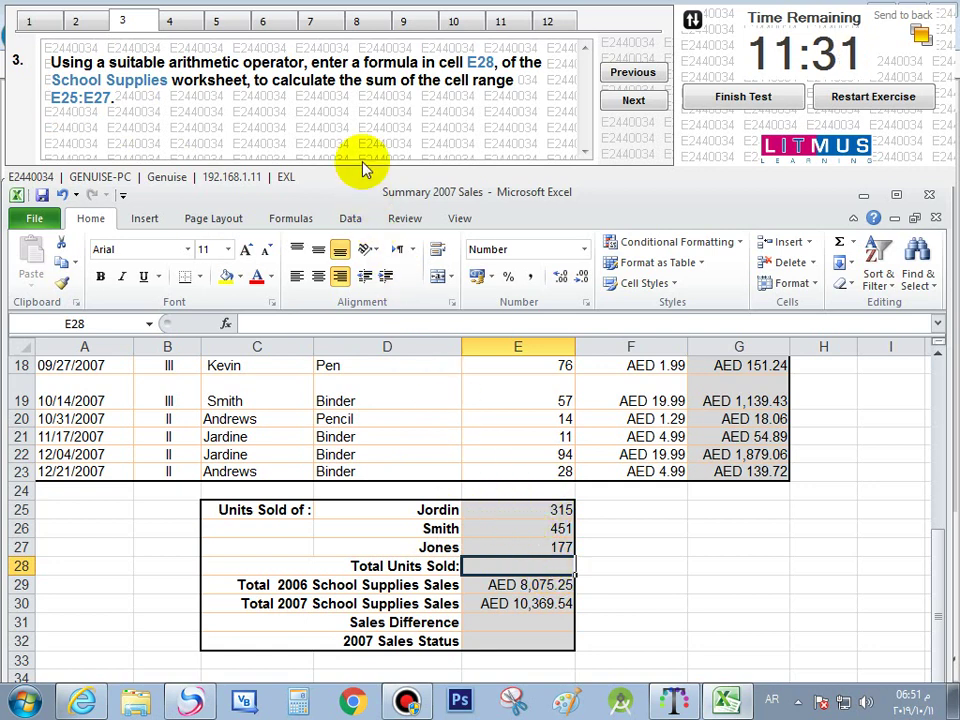
{"action": "left_click", "coordinate": [226, 323]}
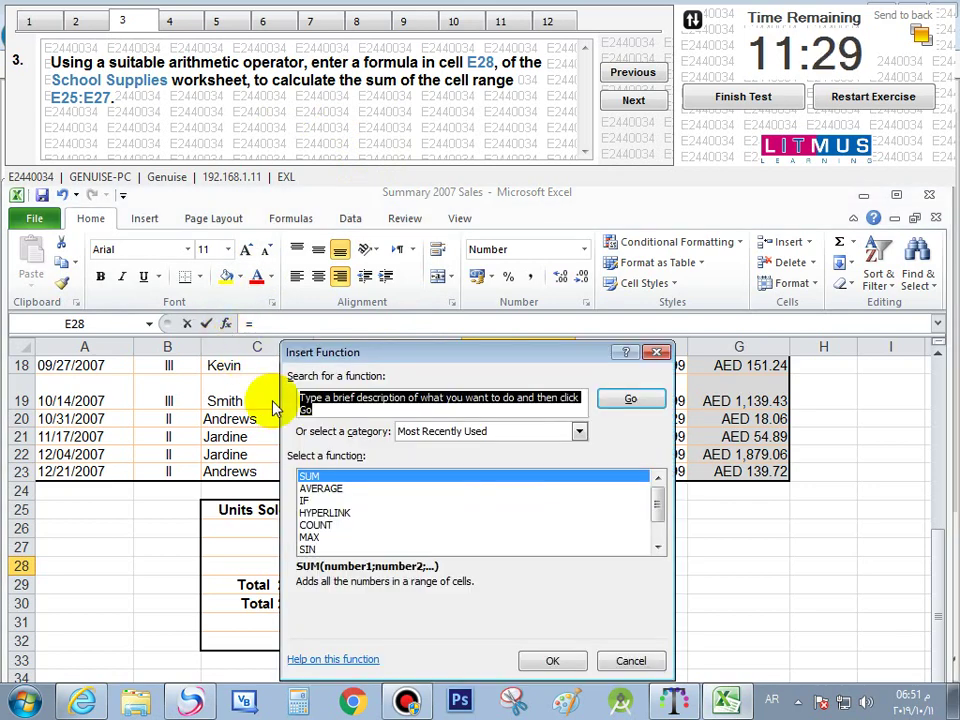
{"action": "left_click", "coordinate": [300, 476]}
{"action": "left_click", "coordinate": [550, 661]}
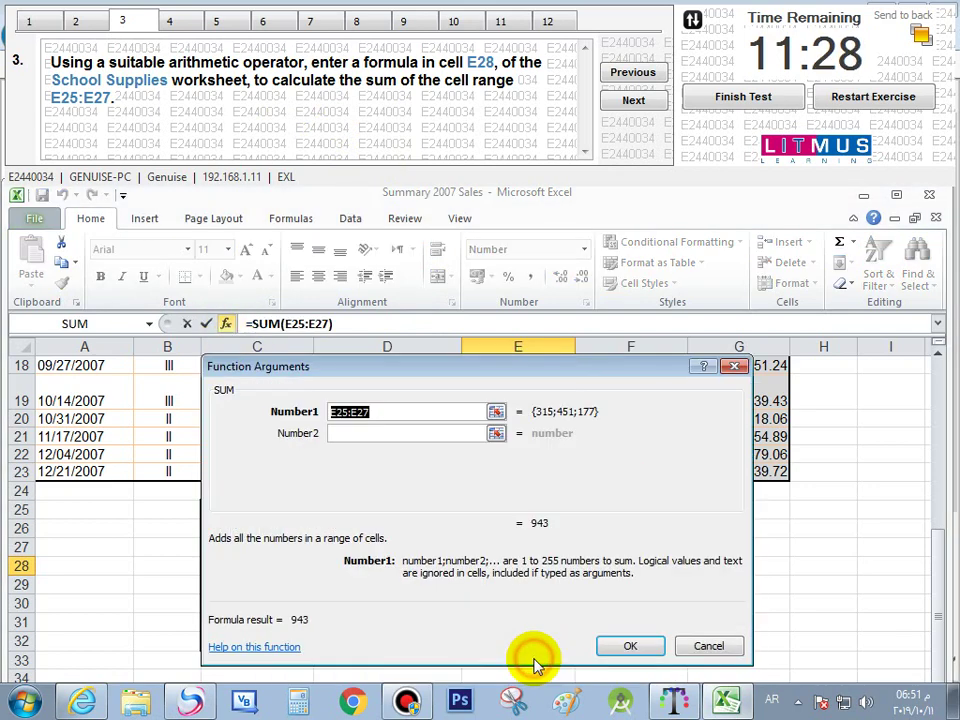
Enter e25:e27 as the SUM function's first argument and apply the formula to cell E28
{"action": "left_click_drag", "start_coordinate": [519, 366], "coordinate": [512, 135]}
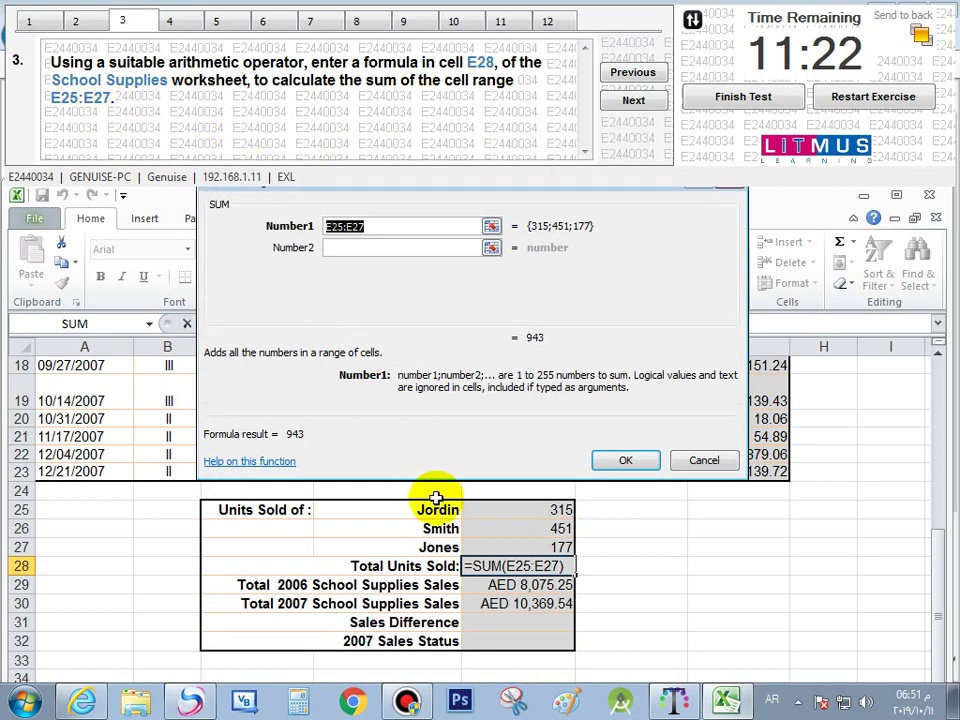
{"action": "left_click_drag", "start_coordinate": [497, 506], "coordinate": [504, 531]}
{"action": "left_click_drag", "start_coordinate": [394, 223], "coordinate": [289, 214]}
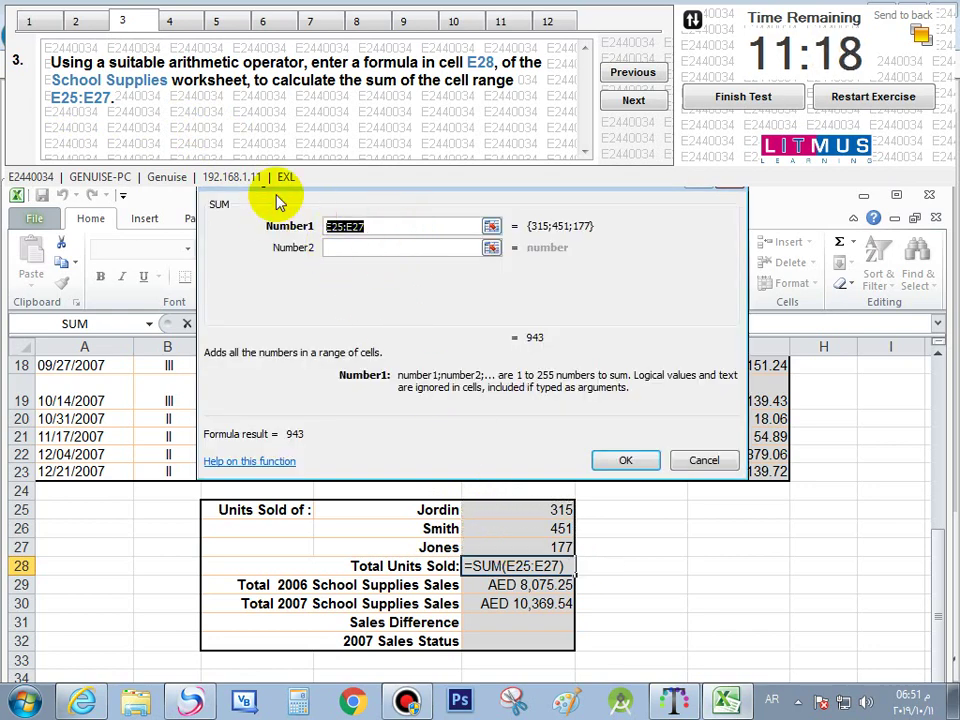
{"action": "key", "text": "BackSpace"}
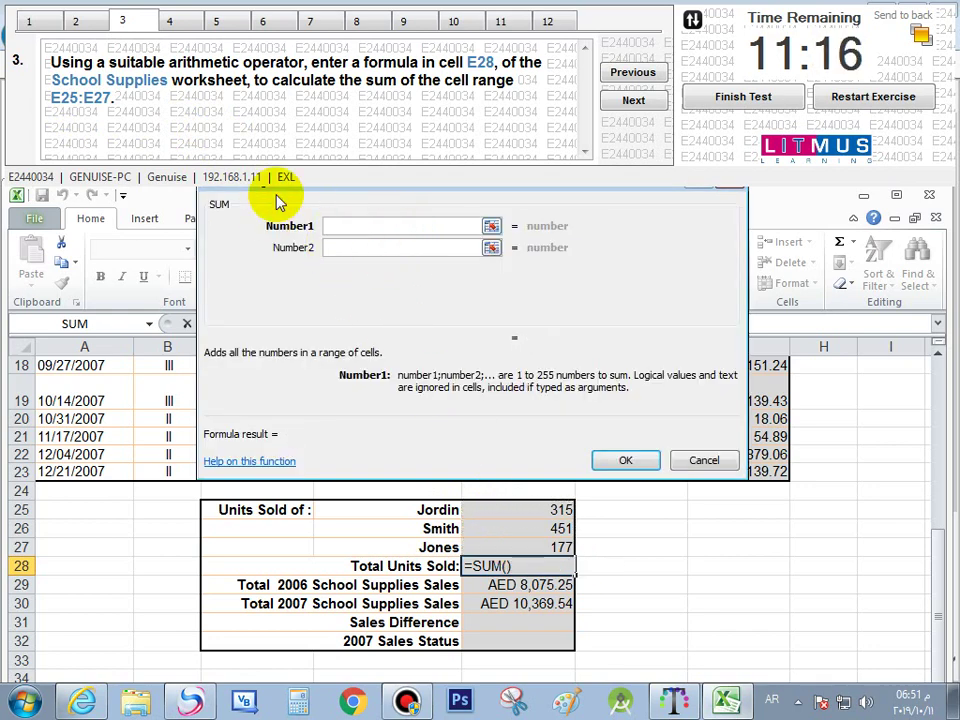
{"action": "key", "text": "alt+shift"}
{"action": "type", "text": "e"}
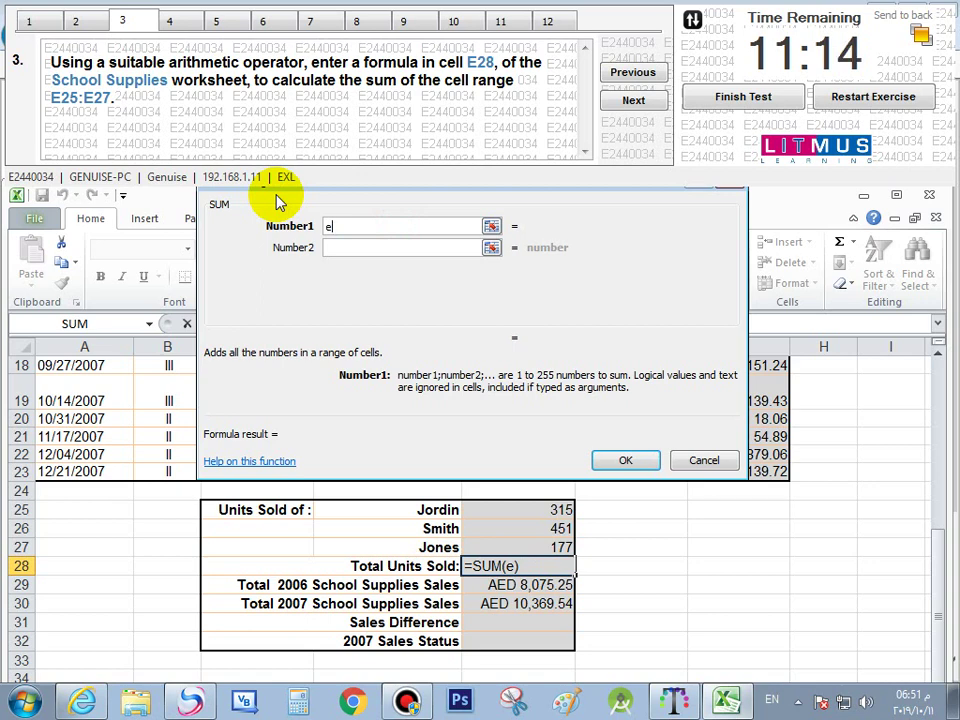
{"action": "type", "text": "25:"}
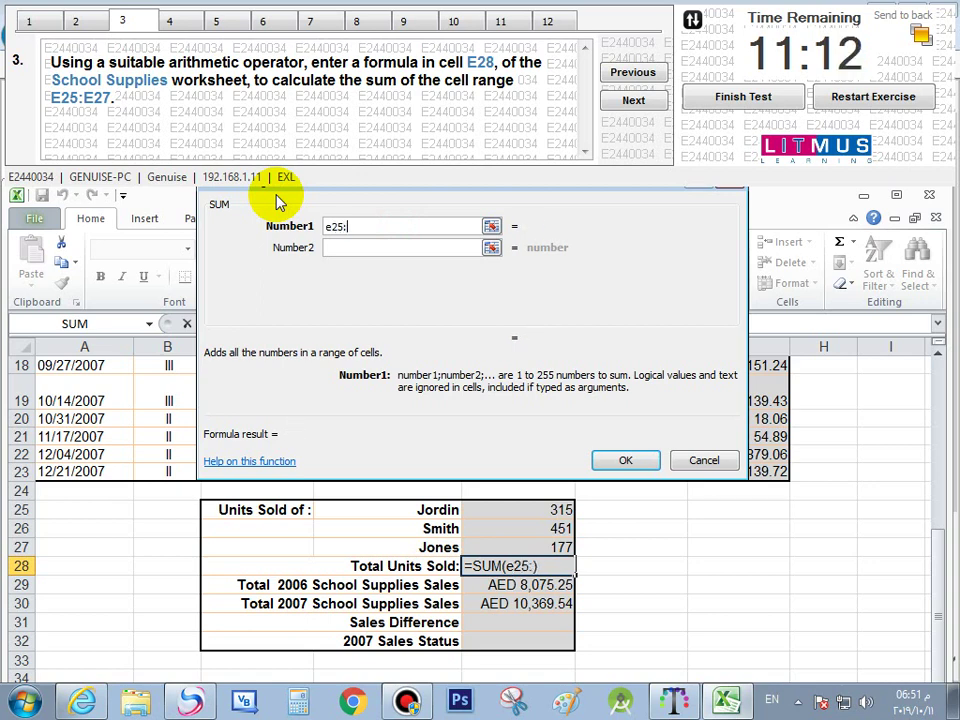
{"action": "type", "text": "e27"}
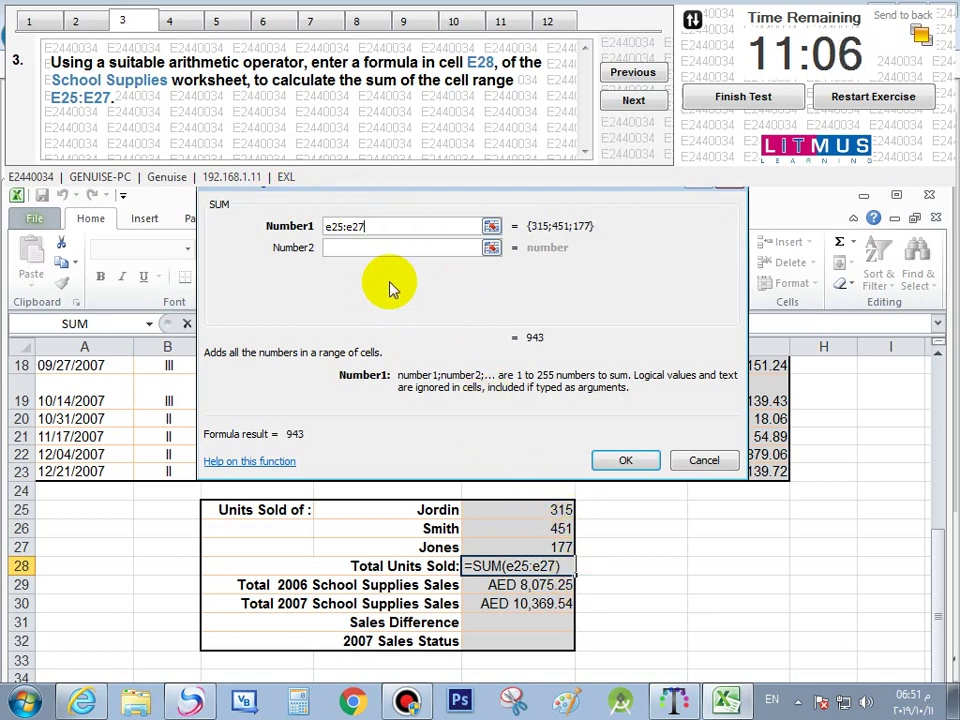
{"action": "left_click", "coordinate": [408, 246]}
{"action": "left_click", "coordinate": [409, 231]}
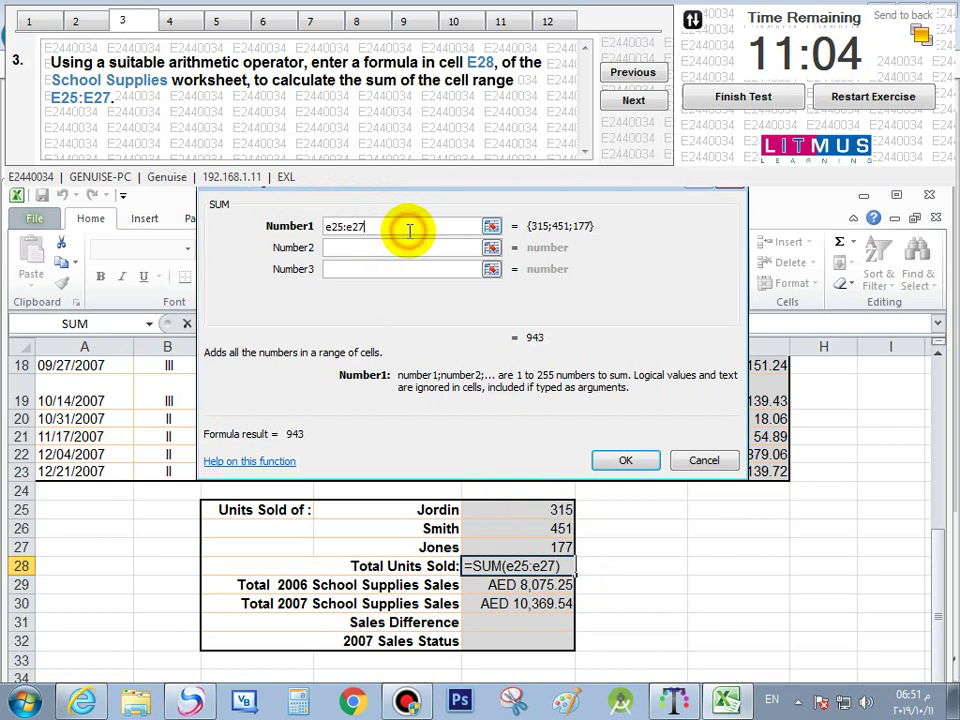
{"action": "left_click", "coordinate": [637, 463]}
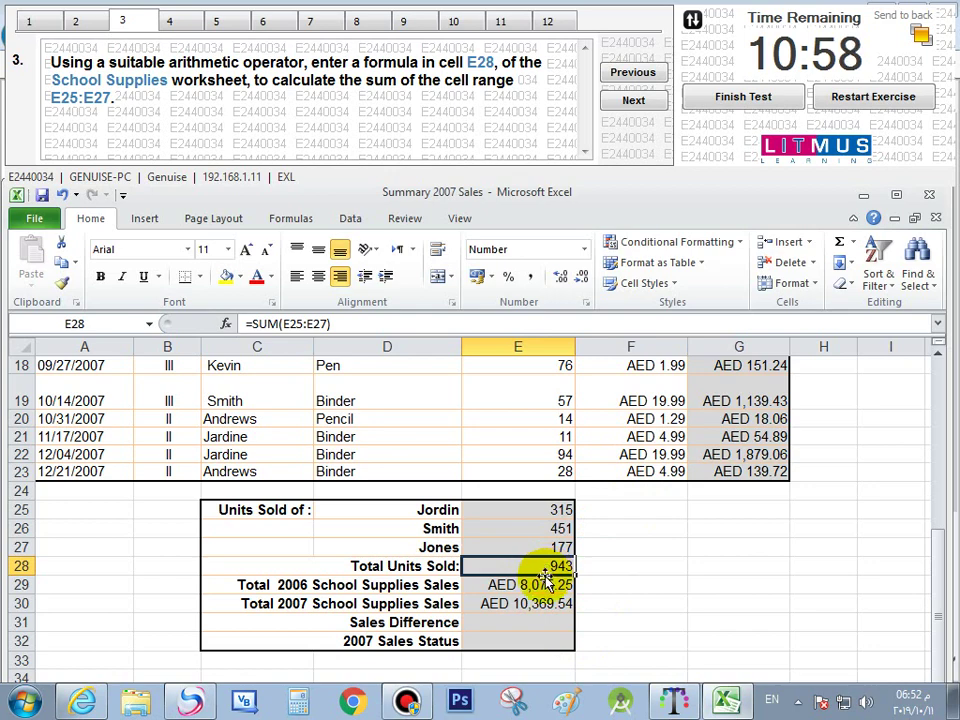
Bring the workbook window in front of the test window, move it up, and select E25:E27 to check its sum
{"action": "left_click", "coordinate": [918, 37]}
{"action": "left_click_drag", "start_coordinate": [784, 199], "coordinate": [712, 138]}
{"action": "left_click_drag", "start_coordinate": [553, 447], "coordinate": [547, 483]}
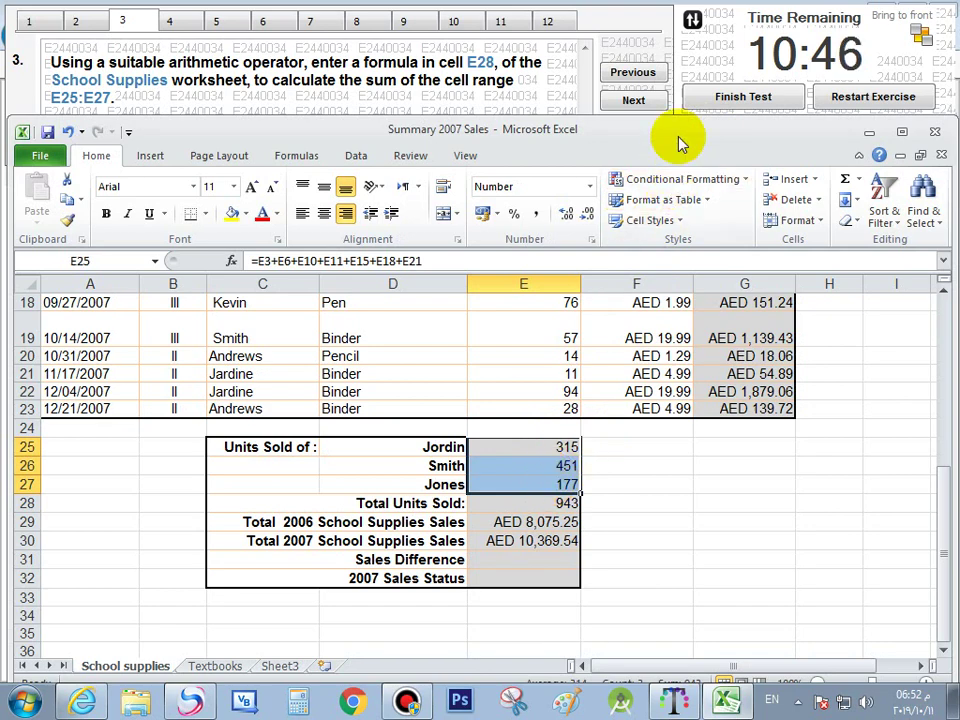
{"action": "left_click_drag", "start_coordinate": [673, 138], "coordinate": [672, 131]}
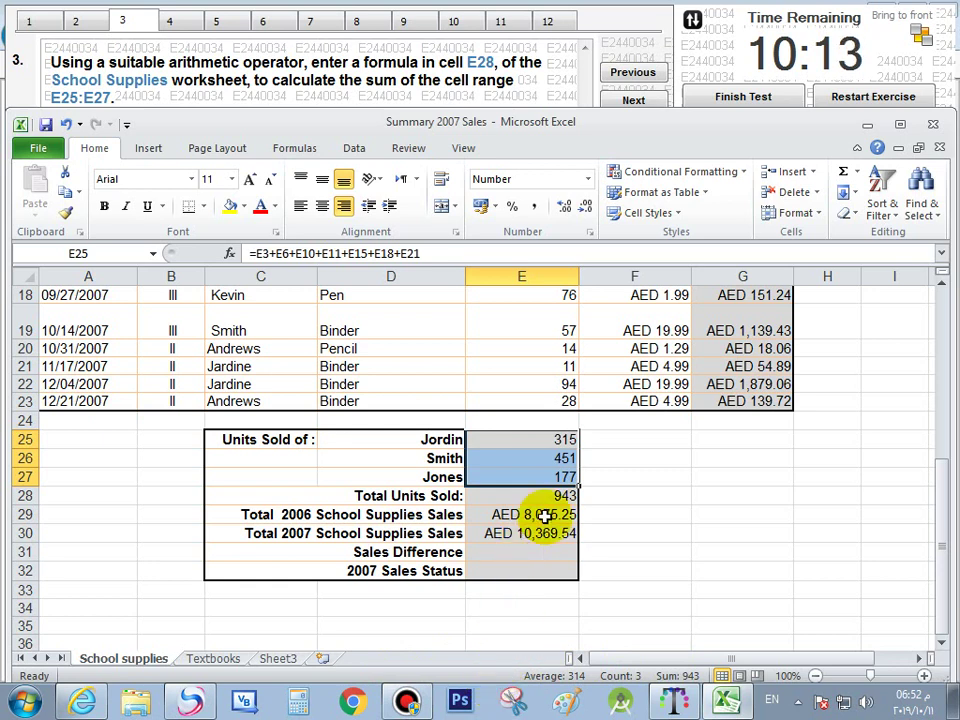
Enter the plain number 943 in cell F28, compare it with the formula in E28, and clear F28
{"action": "left_click", "coordinate": [619, 478]}
{"action": "left_click", "coordinate": [620, 498]}
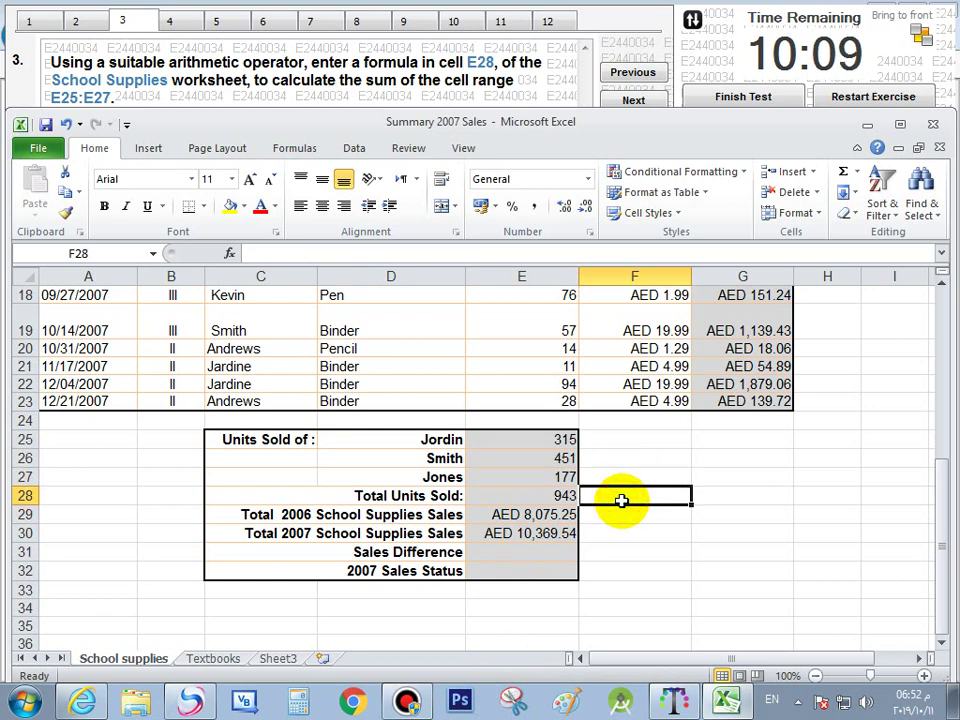
{"action": "type", "text": "943"}
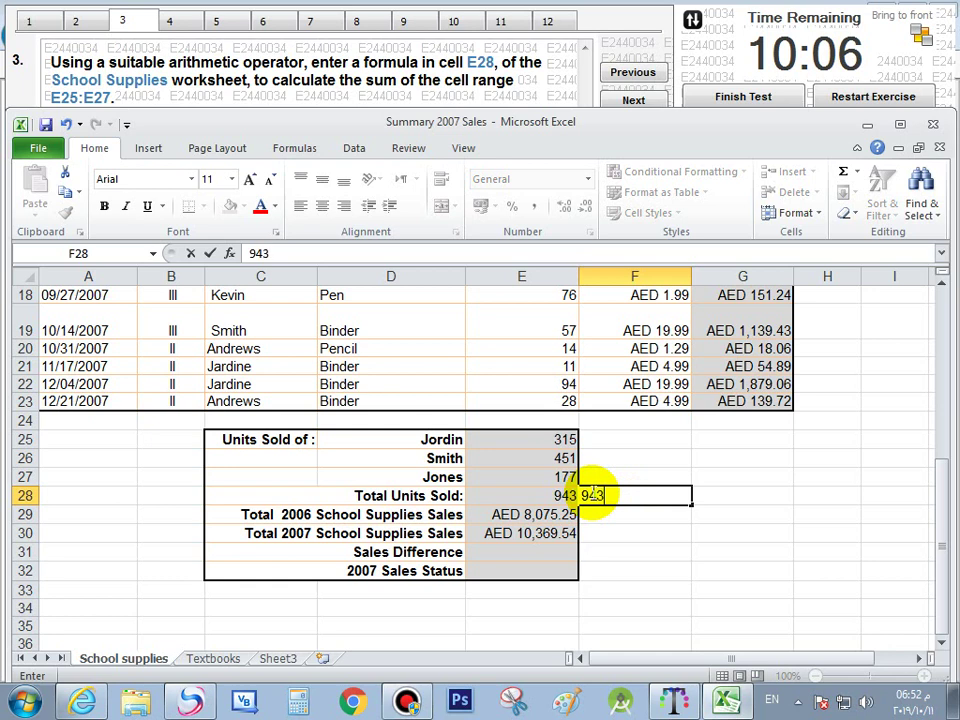
{"action": "key", "text": "Return"}
{"action": "left_click", "coordinate": [598, 494]}
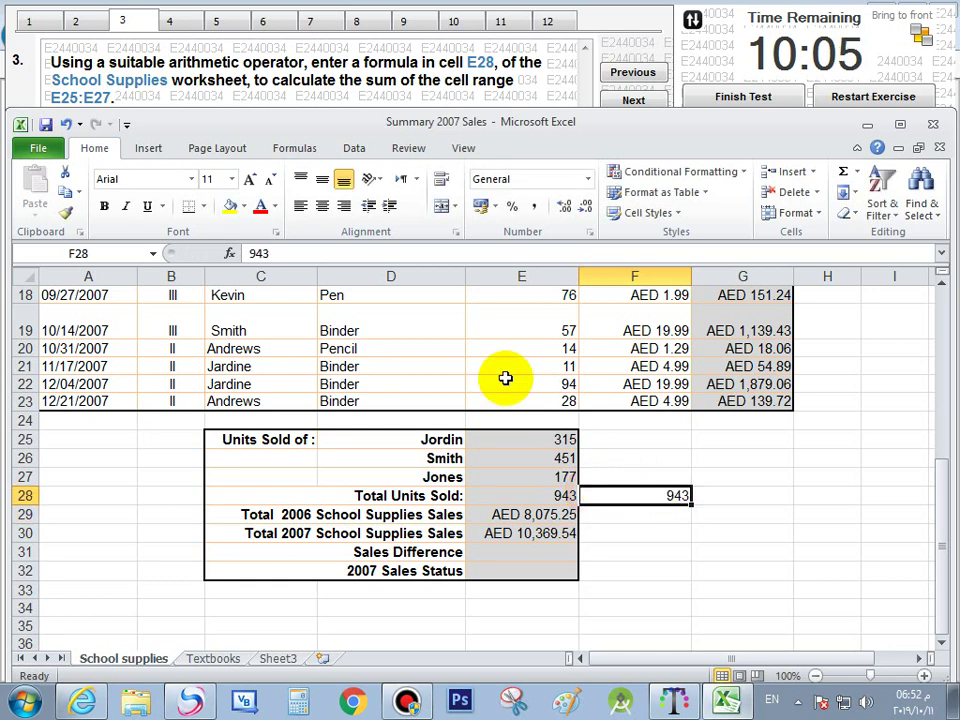
{"action": "left_click", "coordinate": [530, 490]}
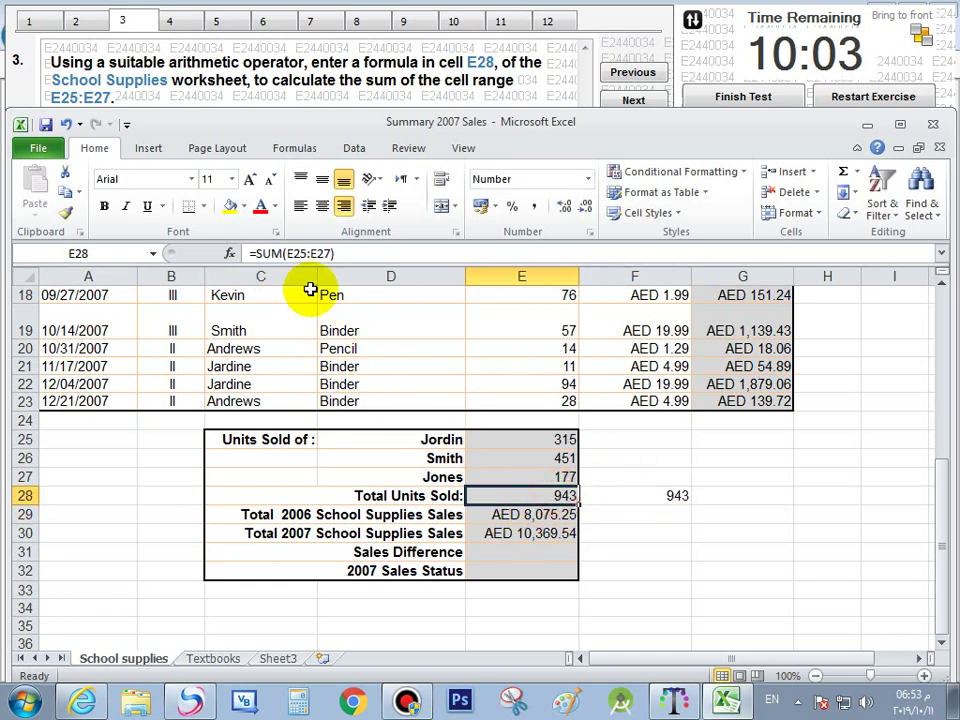
{"action": "left_click", "coordinate": [661, 490]}
{"action": "key", "text": "Delete"}
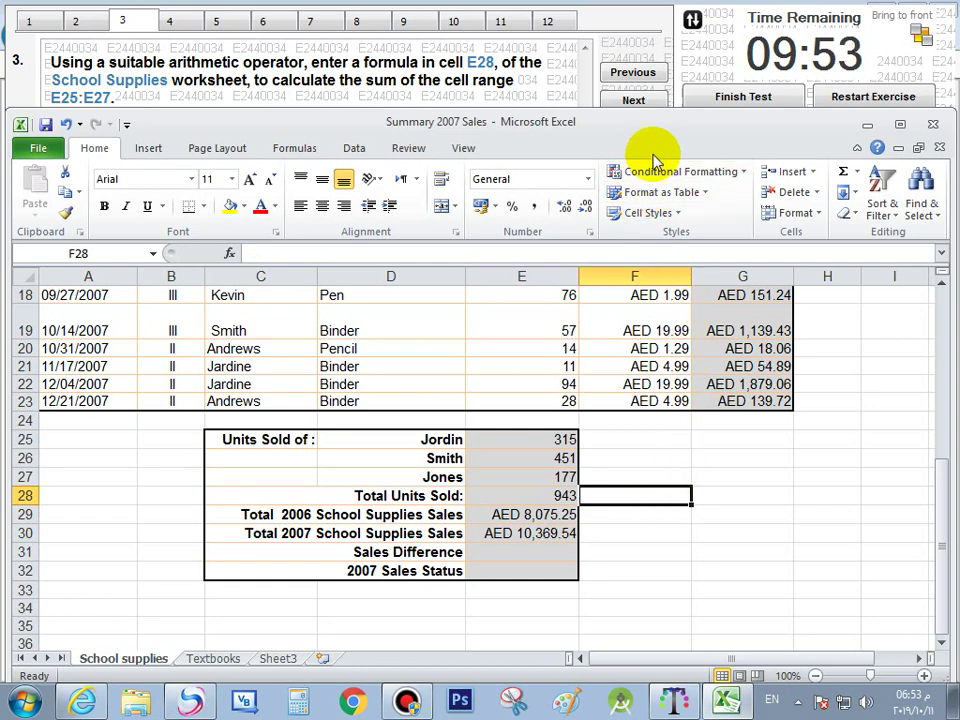
Go to question 4, enter the formula =E29-E30 in cell E31 for the sales difference, and recheck it
{"action": "left_click", "coordinate": [634, 101]}
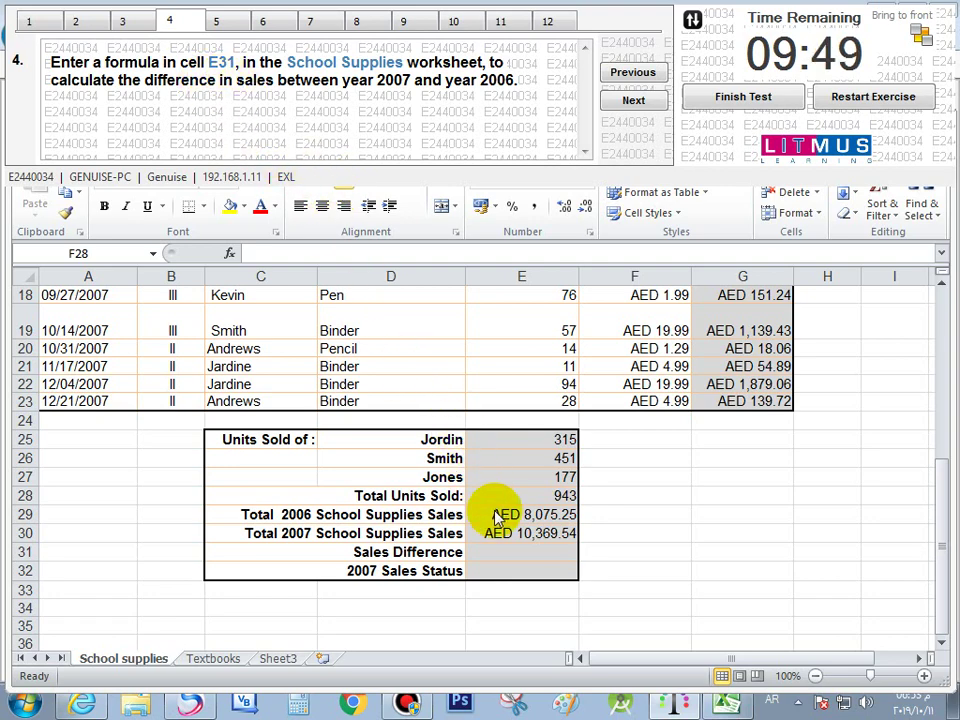
{"action": "left_click", "coordinate": [519, 552]}
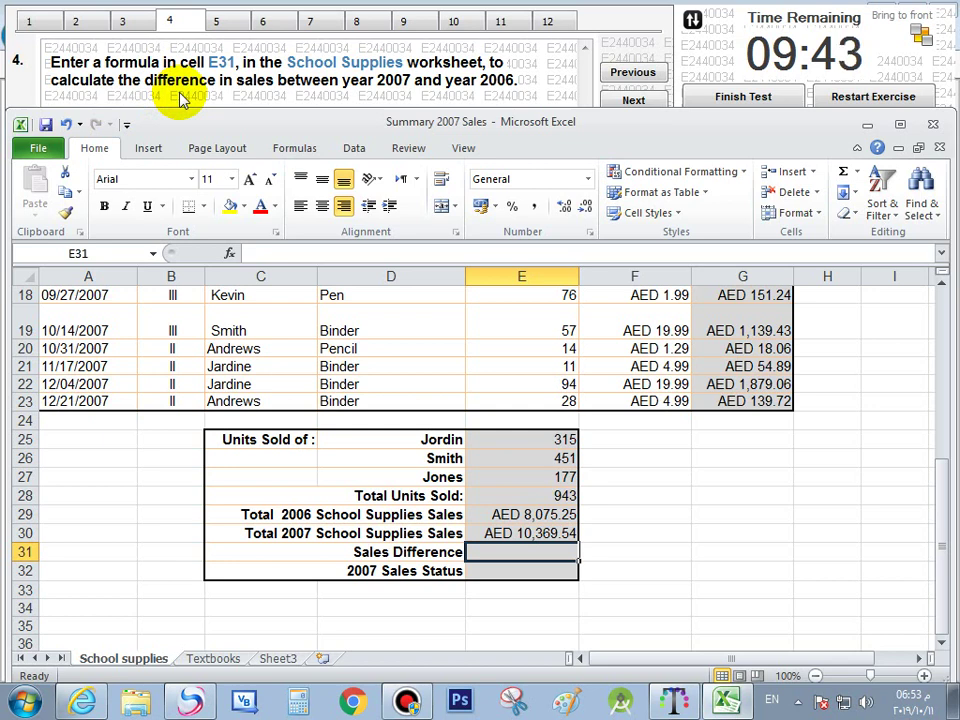
{"action": "type", "text": "="}
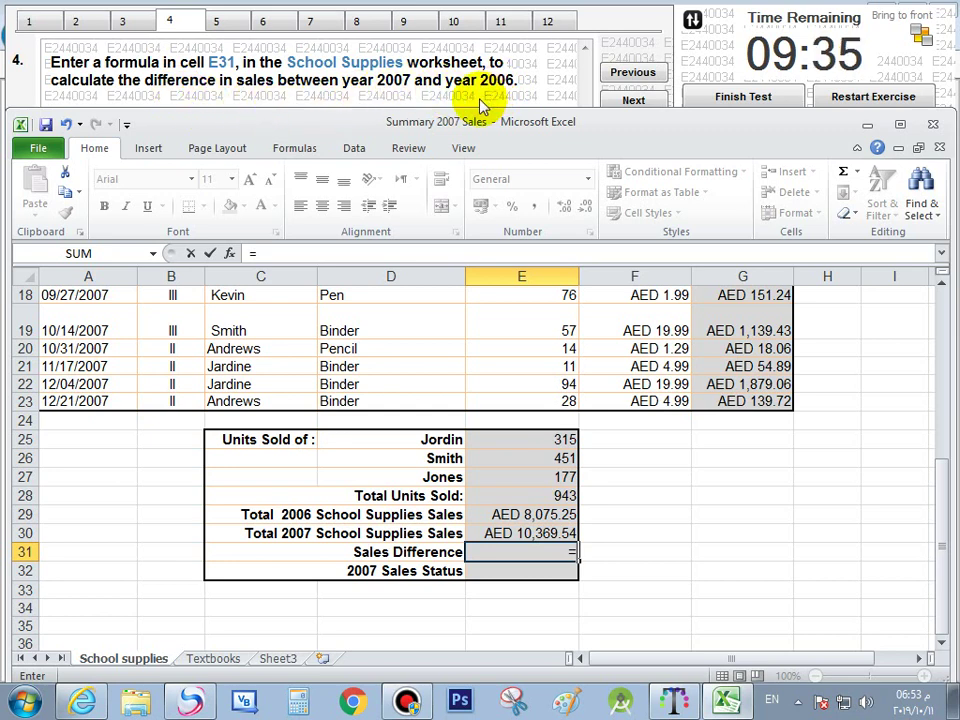
{"action": "left_click", "coordinate": [521, 514]}
{"action": "type", "text": "-"}
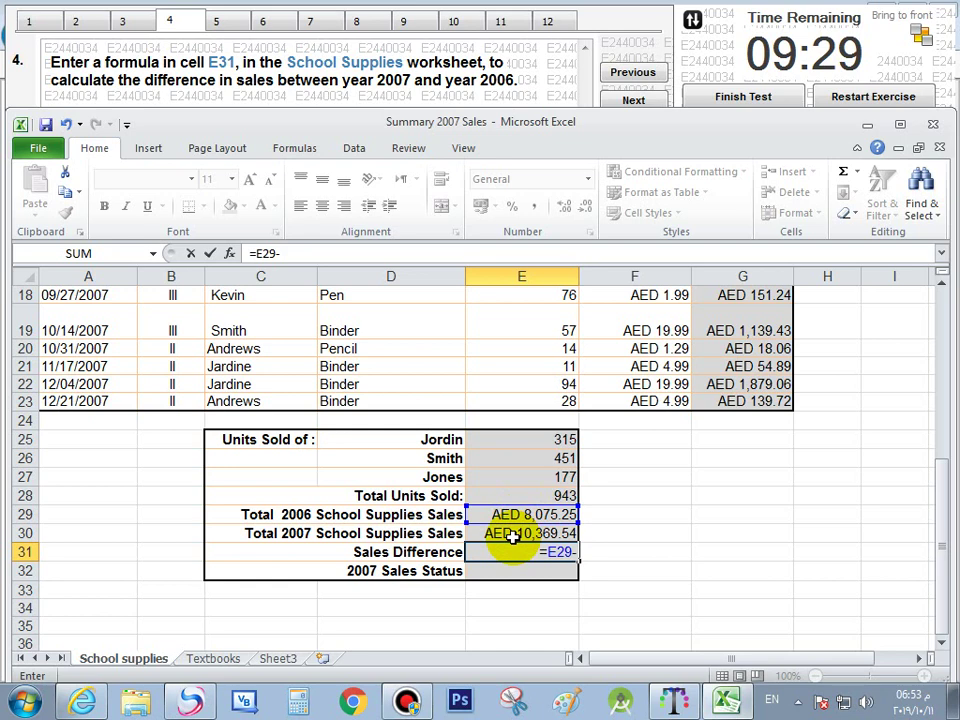
{"action": "left_click", "coordinate": [512, 537]}
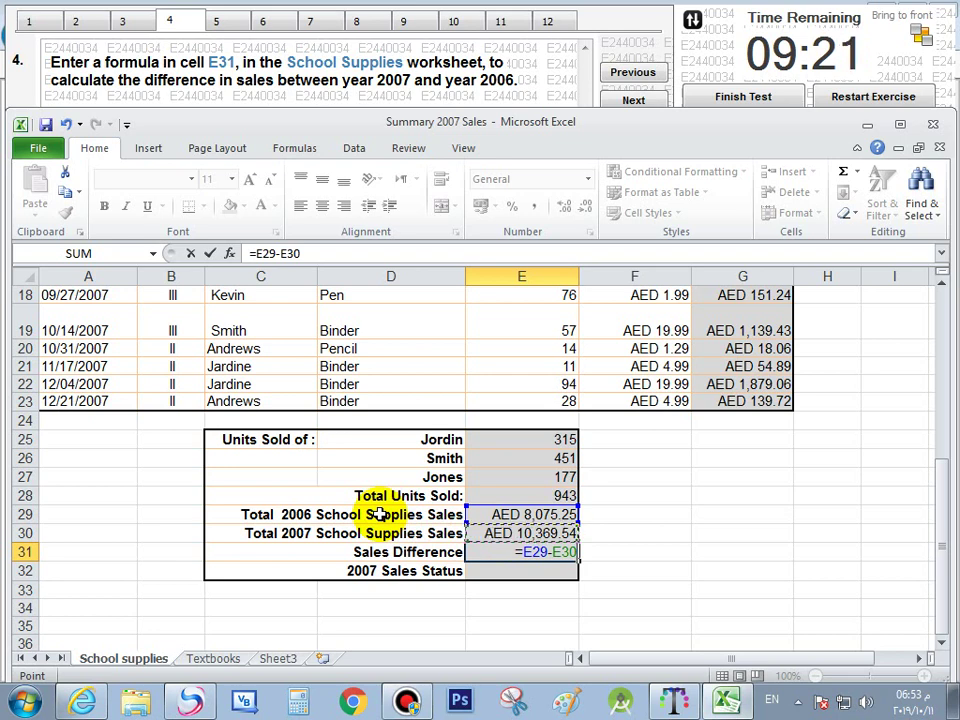
{"action": "key", "text": "Return"}
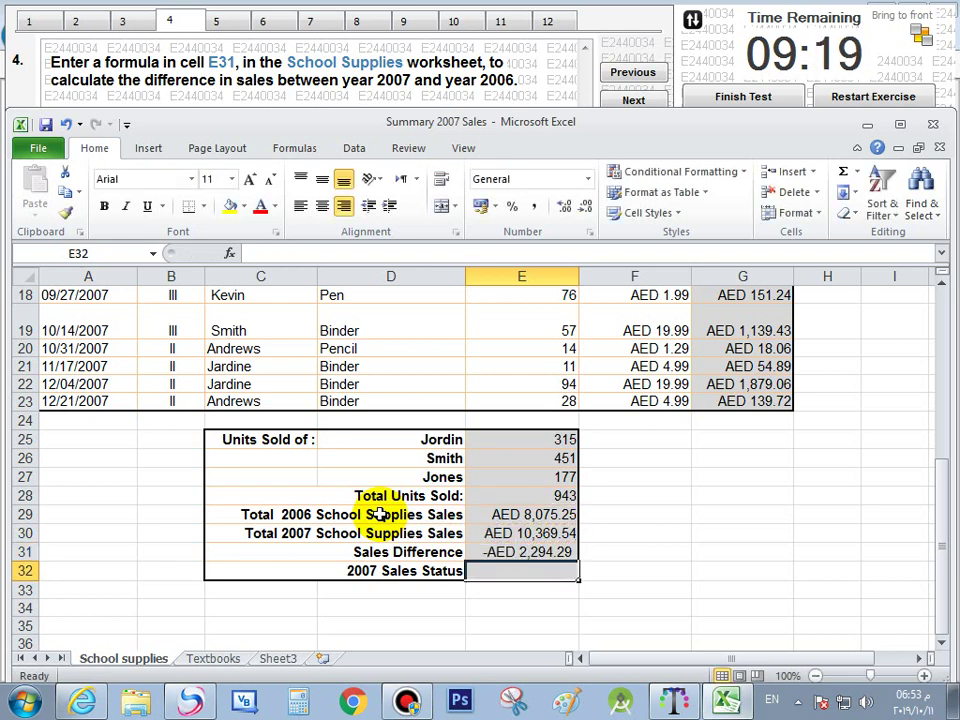
{"action": "left_click", "coordinate": [487, 557]}
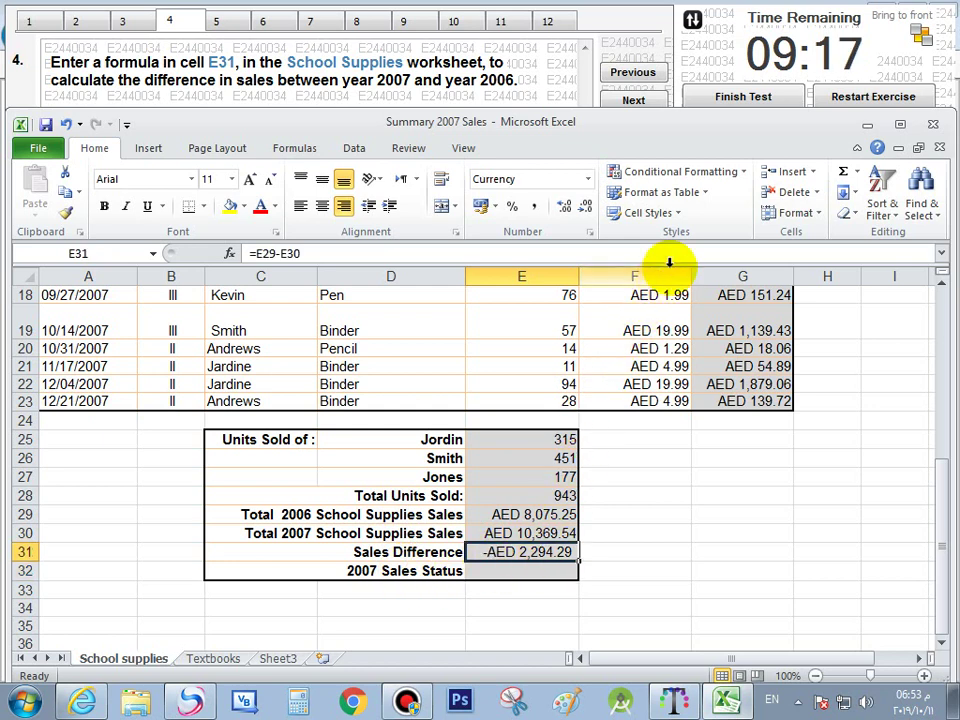
Go to question 5 and insert the IF function in cell E32 for the 2007 sales status
{"action": "left_click", "coordinate": [633, 100]}
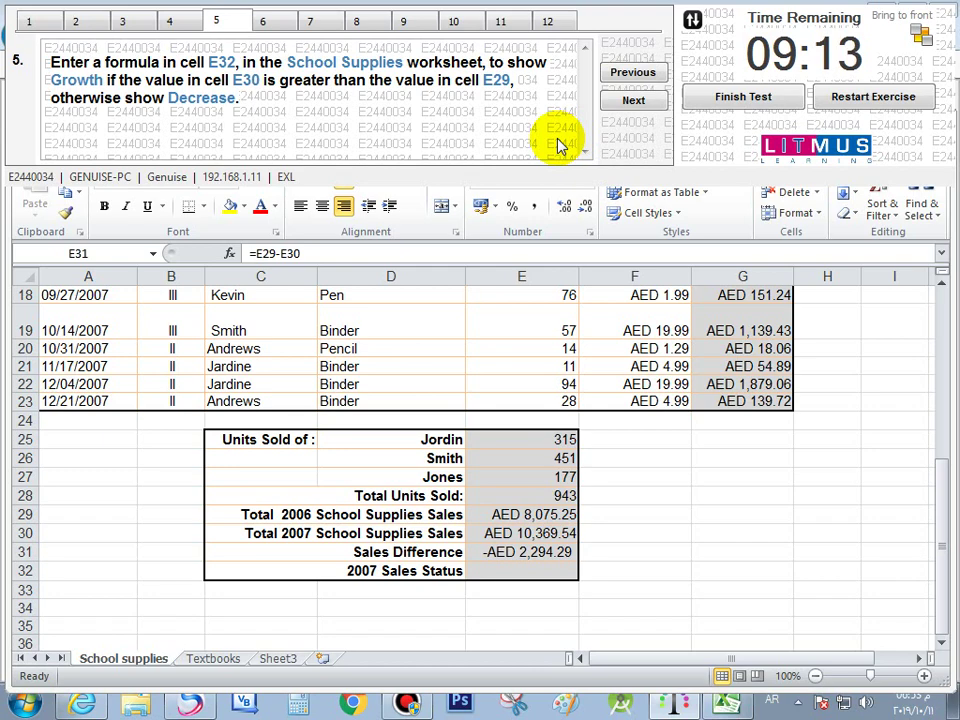
{"action": "left_click", "coordinate": [551, 572]}
{"action": "key", "text": "F2"}
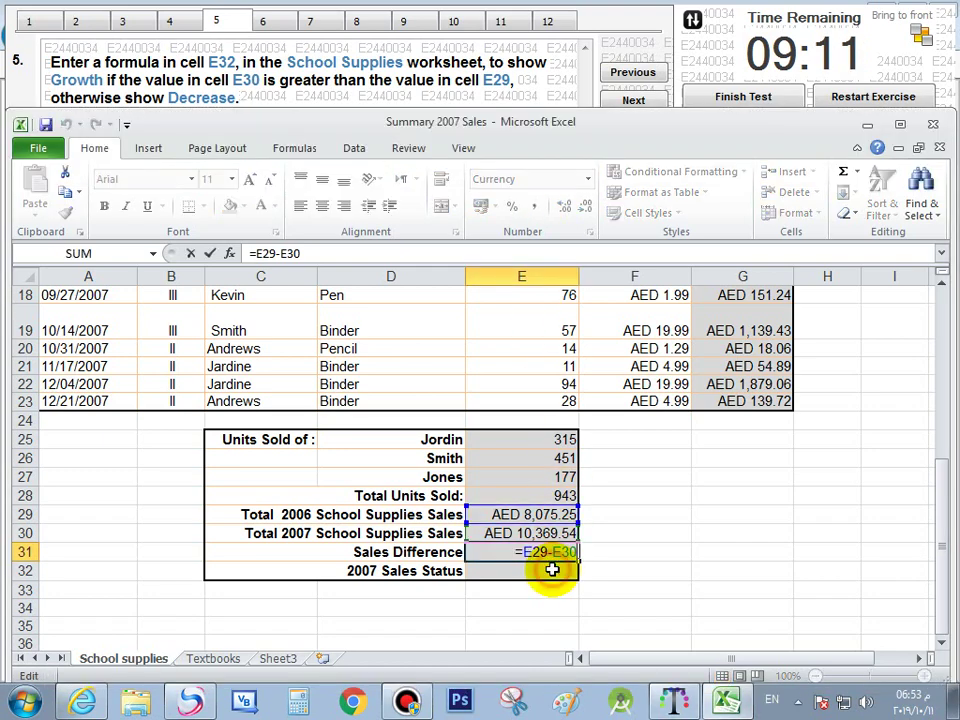
{"action": "key", "text": "Escape"}
{"action": "left_click", "coordinate": [536, 572]}
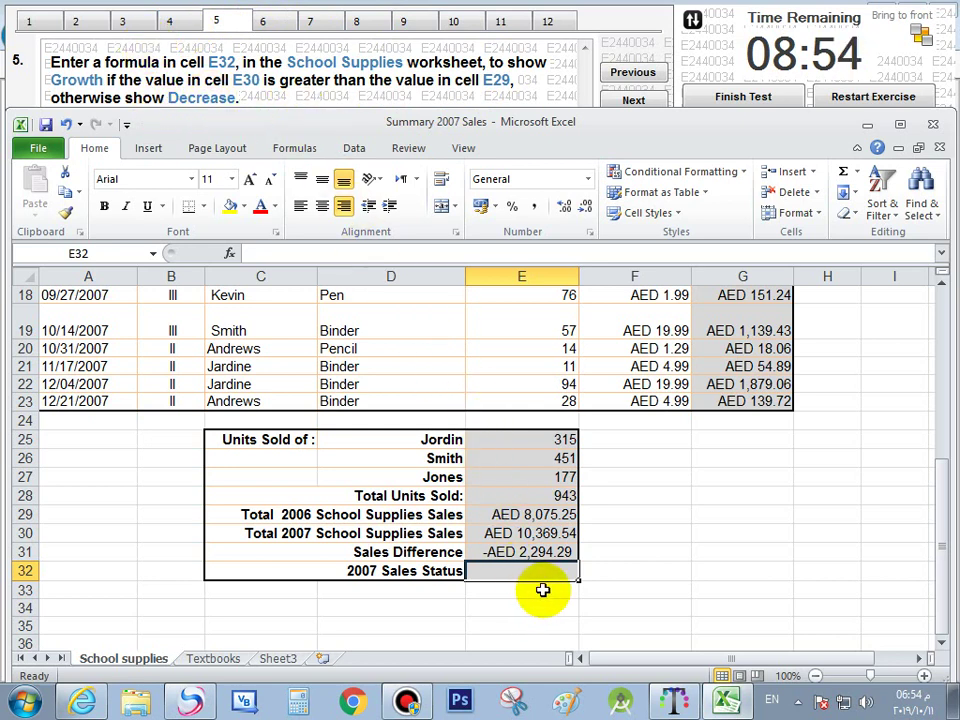
{"action": "left_click", "coordinate": [230, 253]}
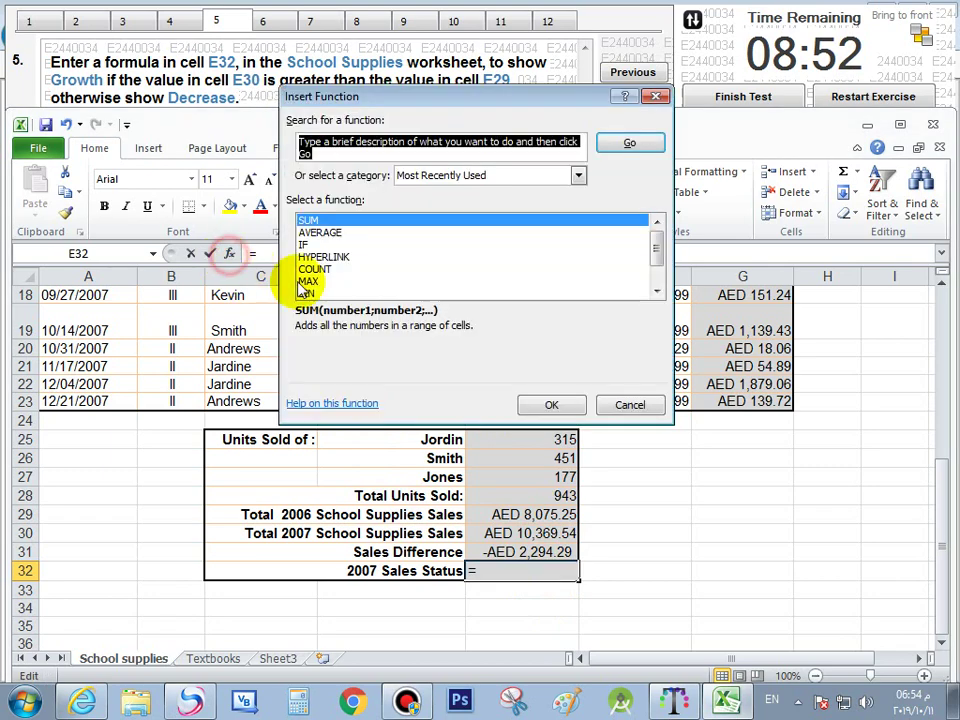
{"action": "left_click", "coordinate": [310, 244]}
{"action": "left_click", "coordinate": [551, 404]}
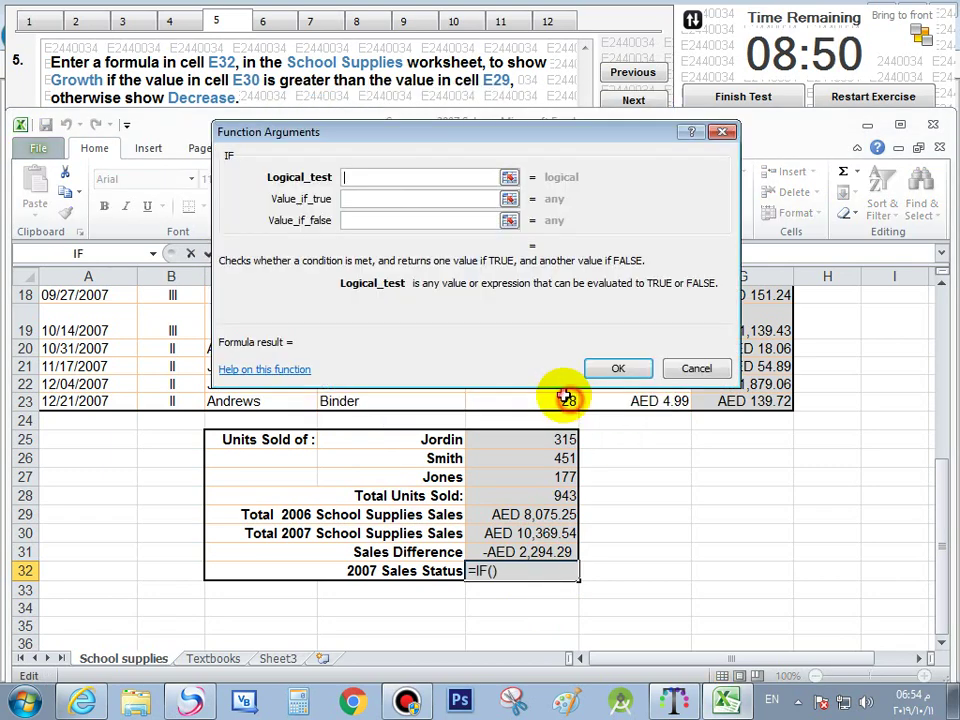
Set the IF arguments to logical test e30>e29, Growth if true and Decrease if false, and apply the formula
{"action": "left_click_drag", "start_coordinate": [395, 140], "coordinate": [382, 228]}
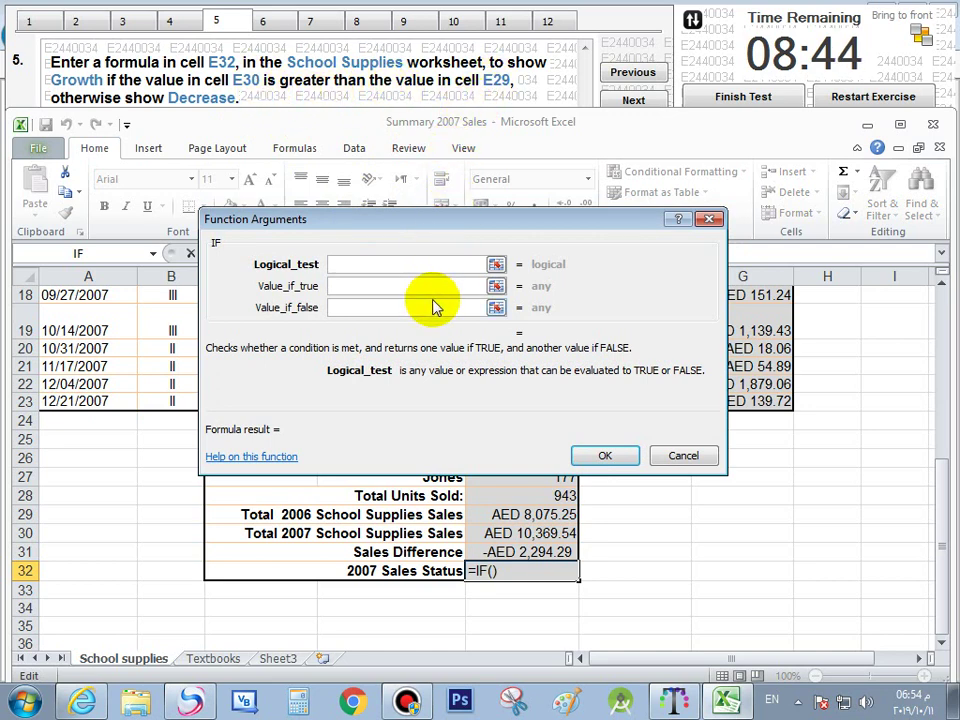
{"action": "type", "text": "e30>e2"}
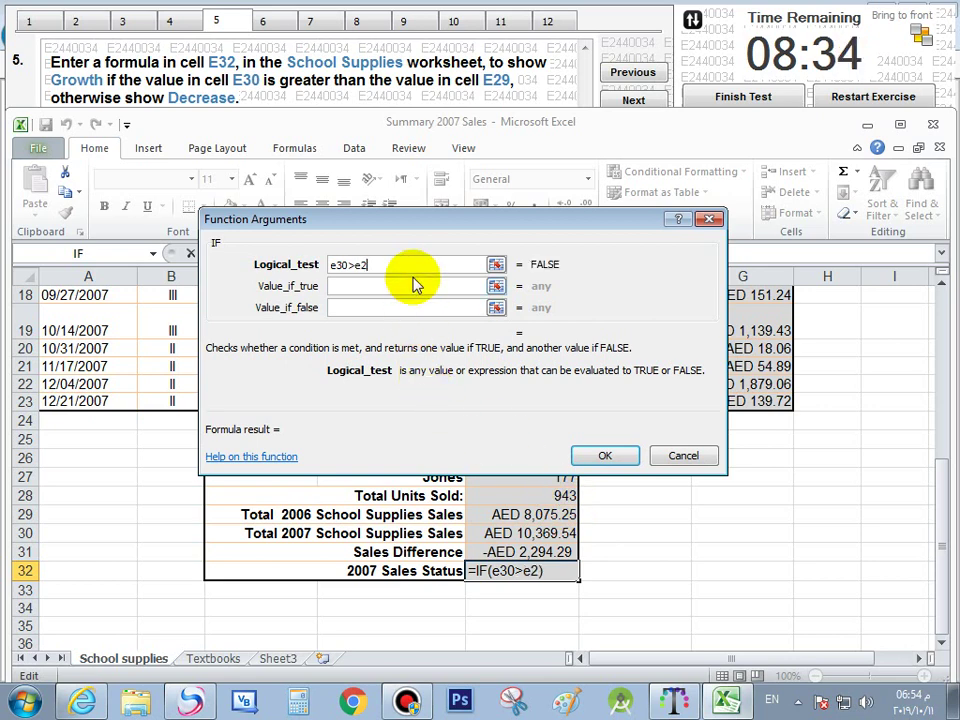
{"action": "type", "text": "9"}
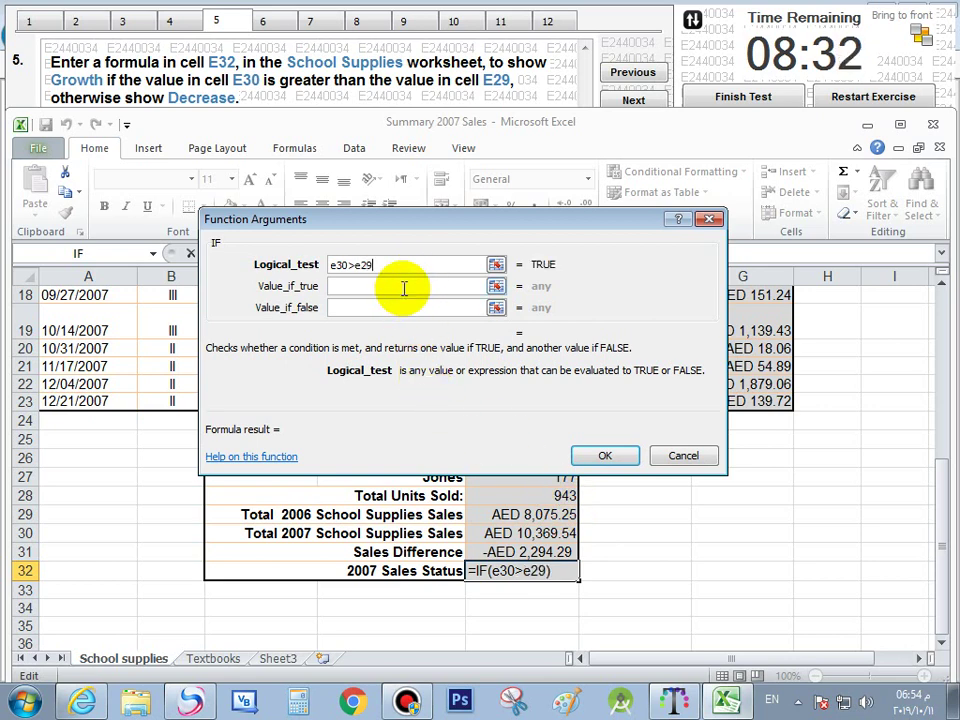
{"action": "left_click", "coordinate": [404, 287]}
{"action": "type", "text": "Gro"}
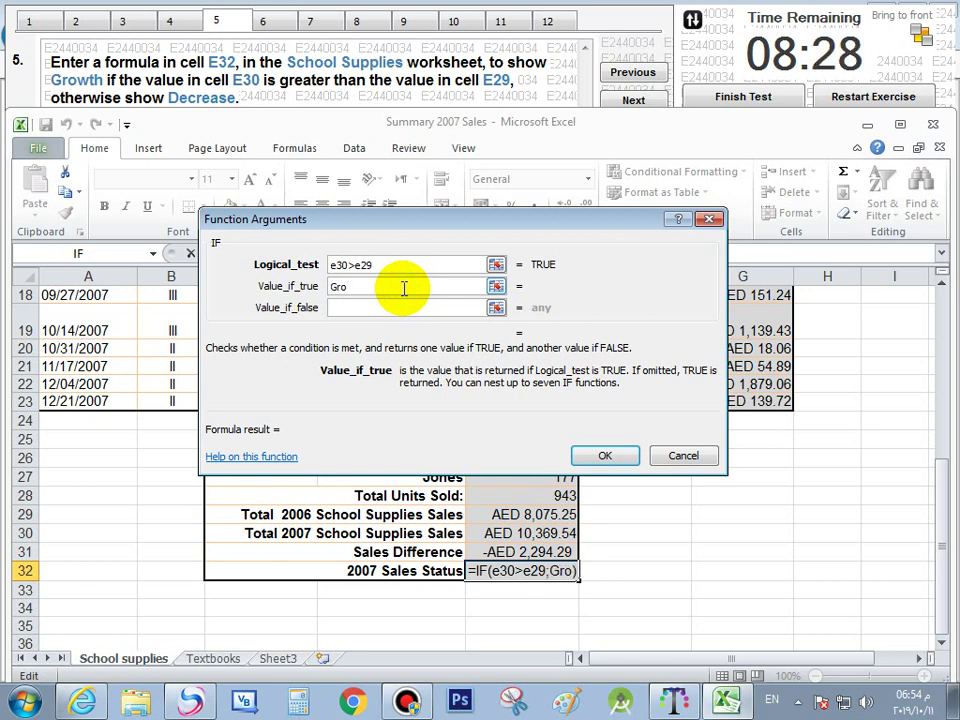
{"action": "type", "text": "wth"}
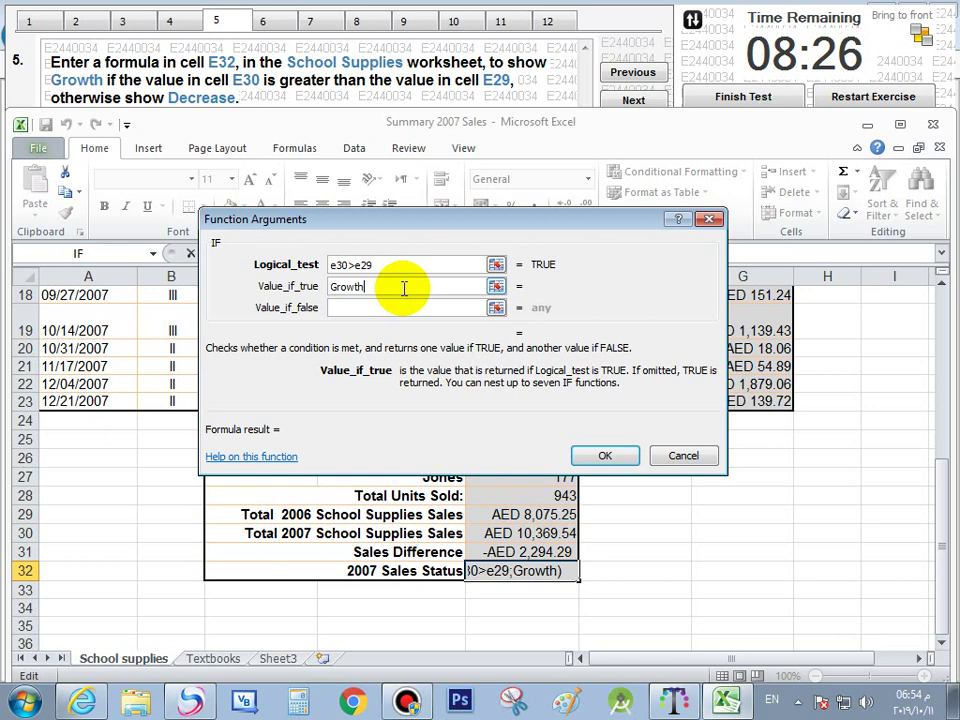
{"action": "left_click", "coordinate": [392, 307]}
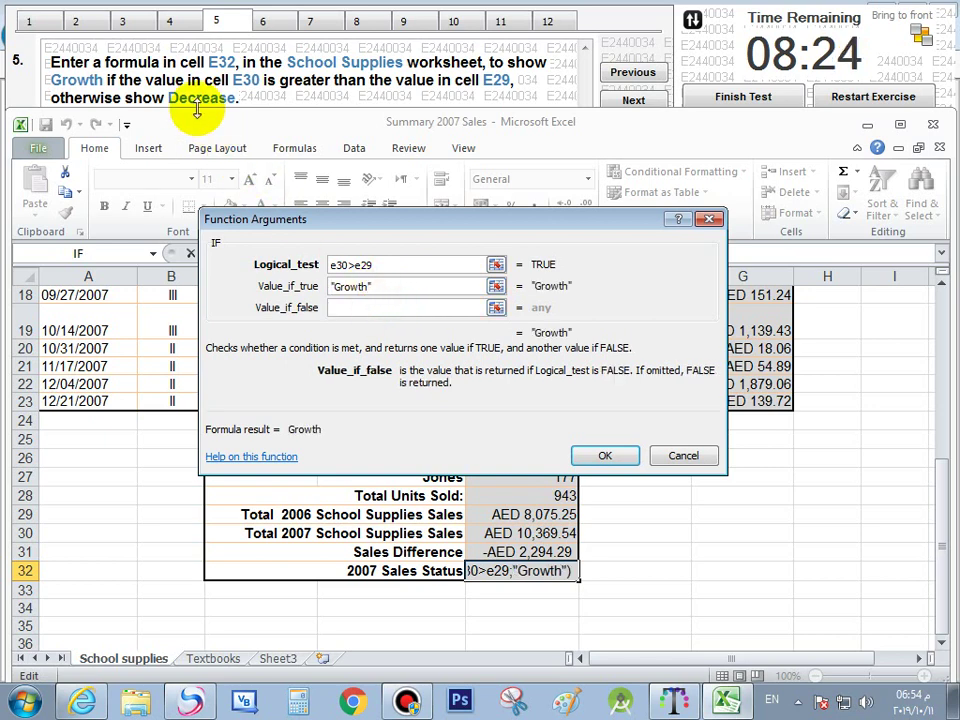
{"action": "type", "text": "De"}
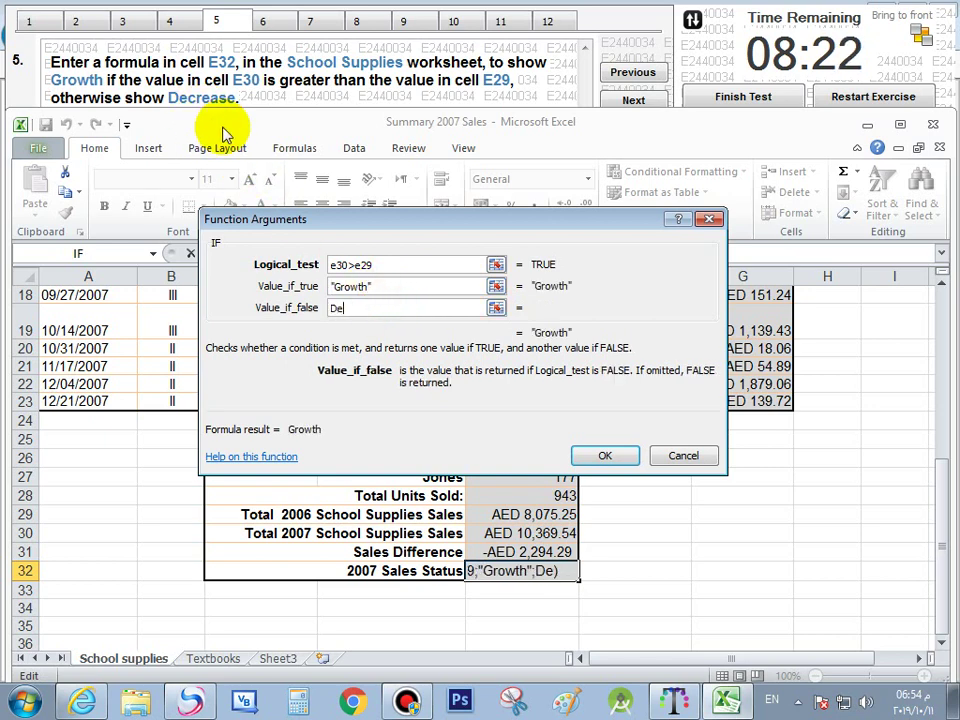
{"action": "type", "text": "crease"}
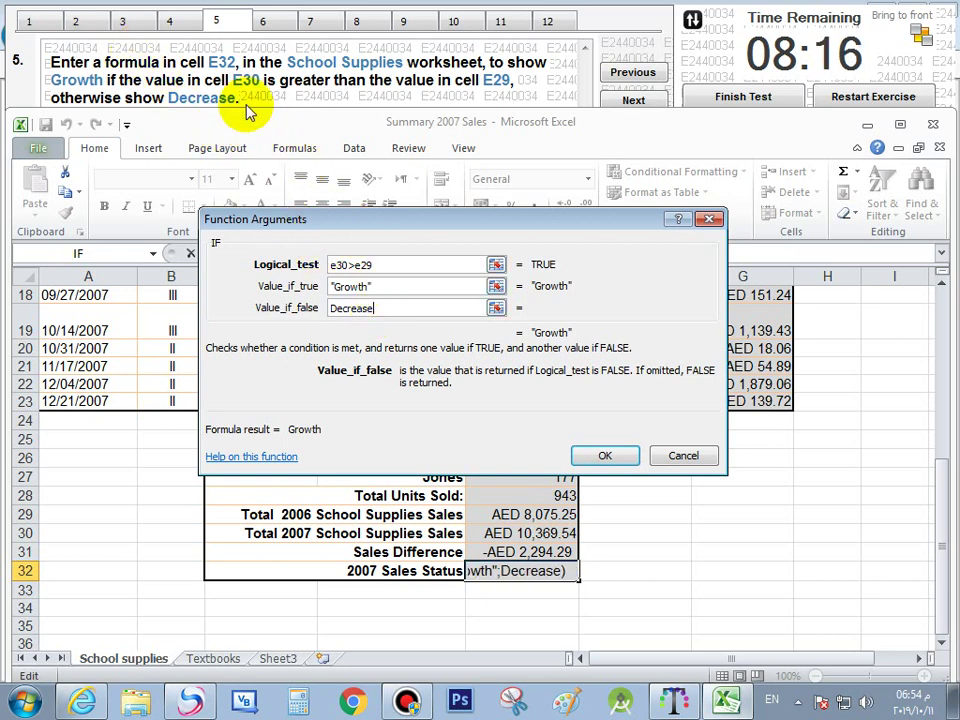
{"action": "left_click", "coordinate": [603, 457]}
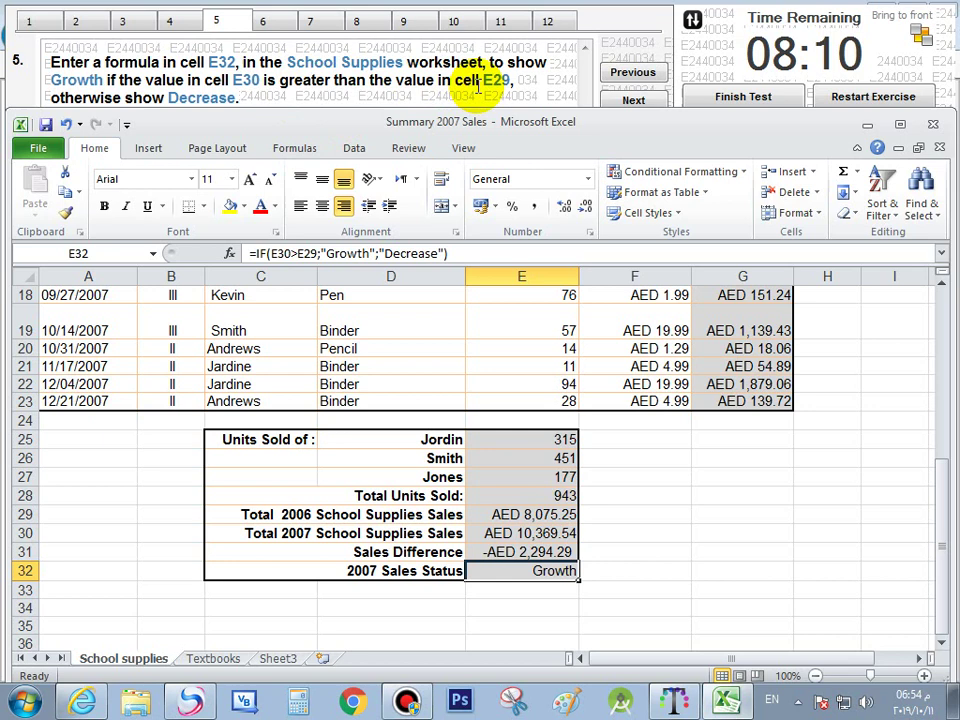
Go to question 6 and return to the first rows of the School supplies worksheet
{"action": "left_click", "coordinate": [615, 101]}
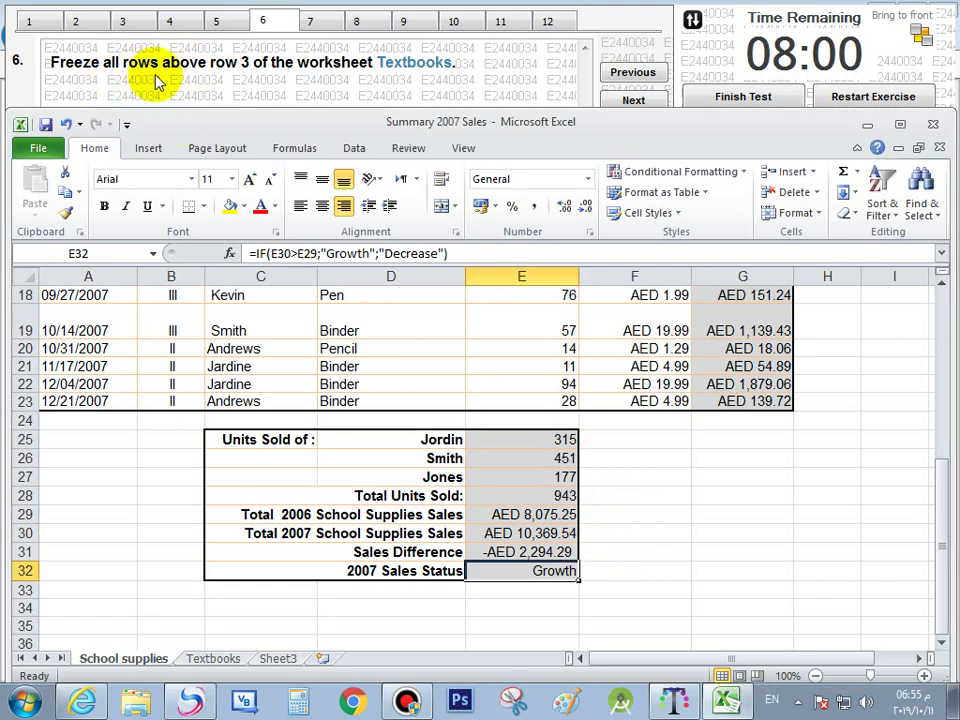
{"action": "left_click_drag", "start_coordinate": [118, 457], "coordinate": [135, 247]}
{"action": "key", "text": "ctrl+a"}
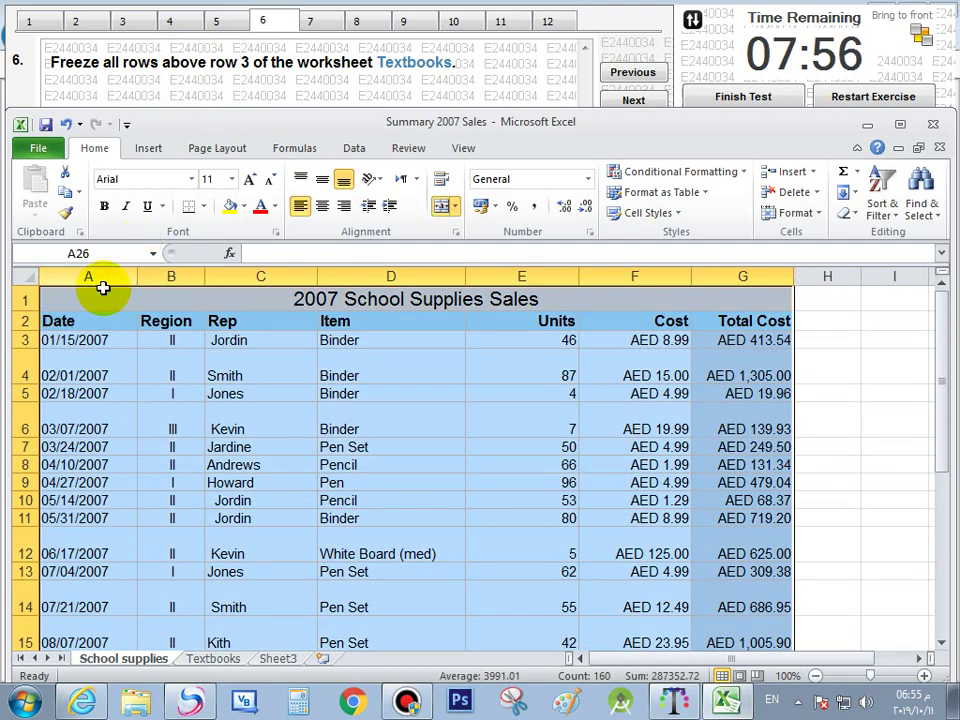
Try freezing the rows above row 3 on the School supplies worksheet, and unfreeze the panes again
{"action": "left_click", "coordinate": [20, 341]}
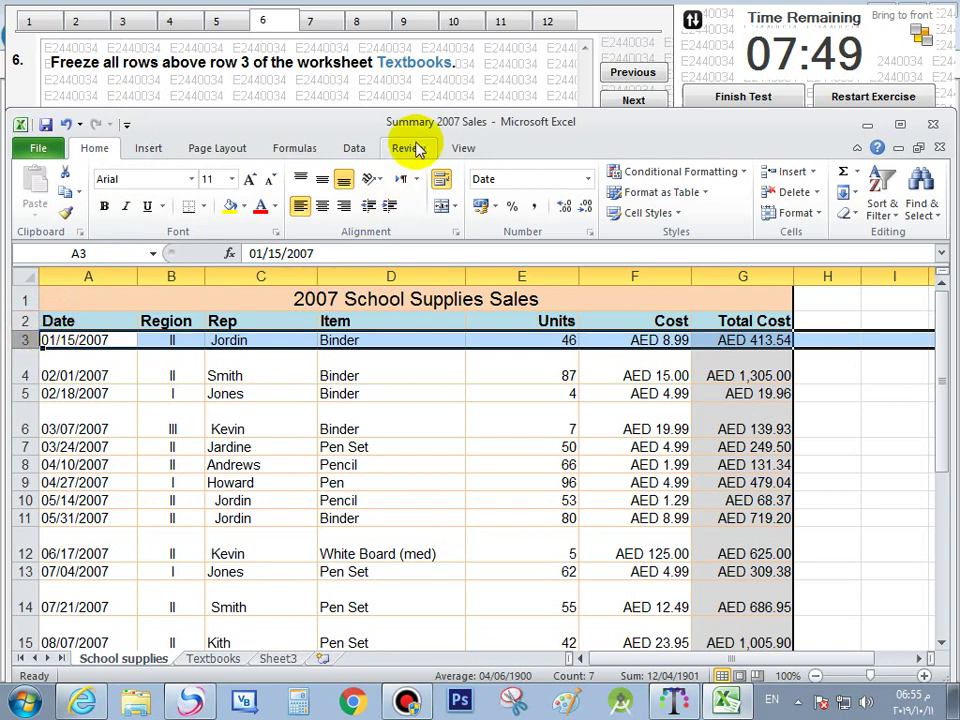
{"action": "left_click", "coordinate": [456, 146]}
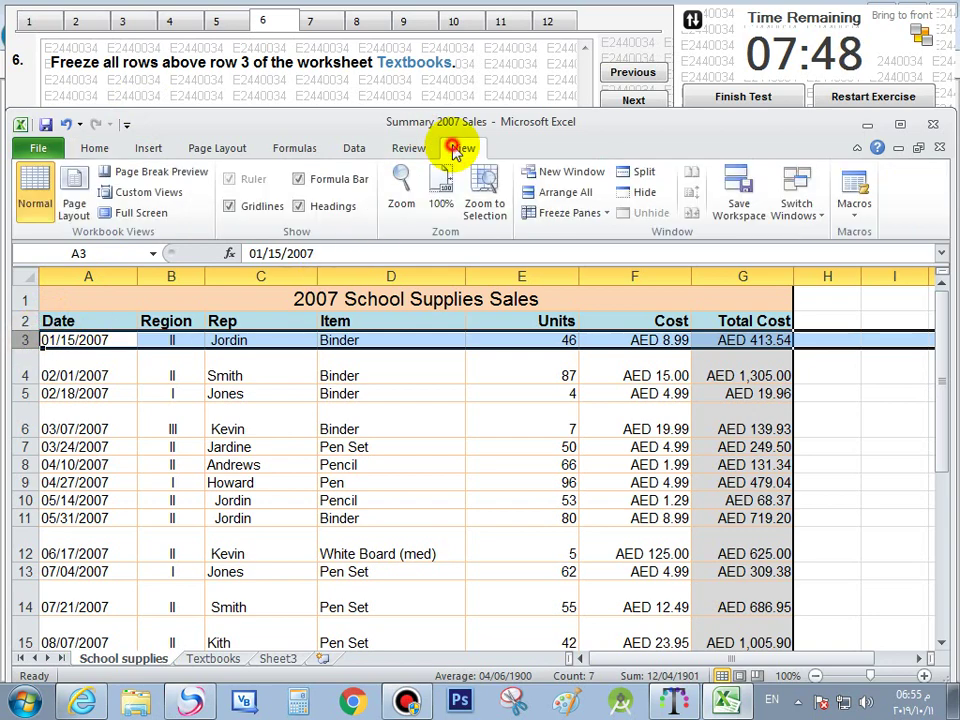
{"action": "left_click", "coordinate": [565, 213]}
{"action": "left_click", "coordinate": [583, 245]}
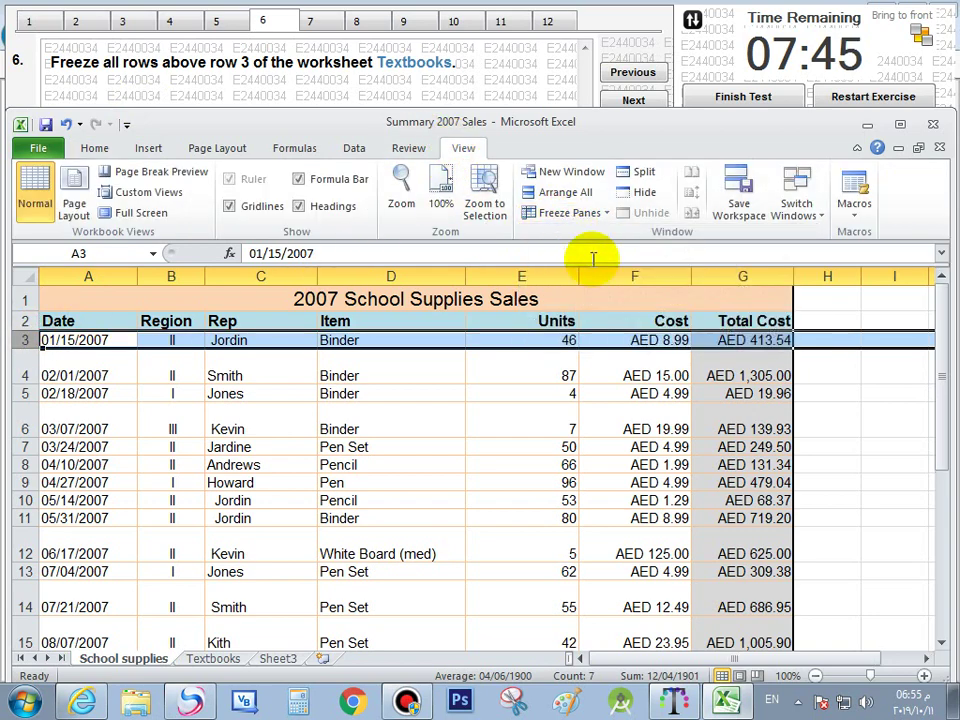
{"action": "left_click_drag", "start_coordinate": [946, 330], "coordinate": [928, 270]}
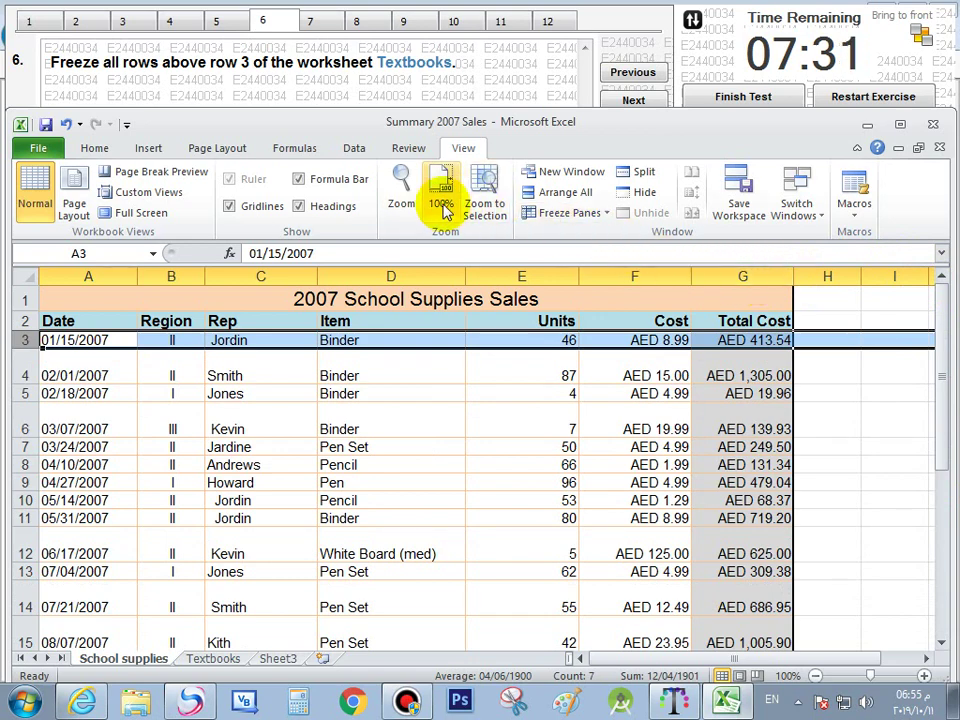
{"action": "left_click", "coordinate": [606, 216]}
{"action": "left_click", "coordinate": [611, 234]}
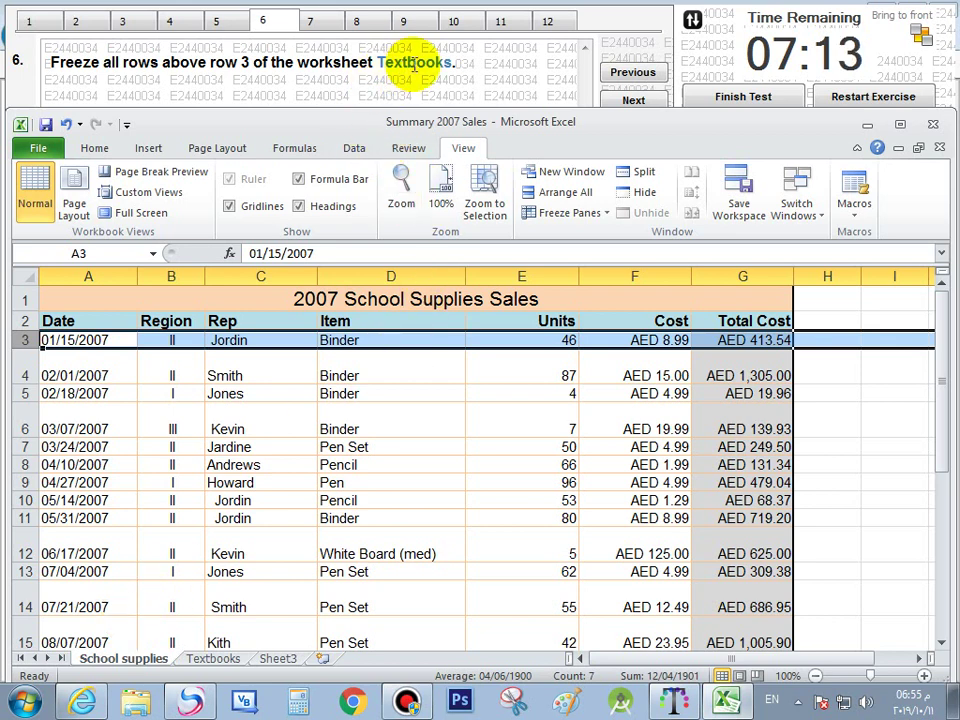
Freeze all rows above row 3 on the Textbooks worksheet
{"action": "left_click_drag", "start_coordinate": [943, 364], "coordinate": [943, 290]}
{"action": "left_click", "coordinate": [393, 443]}
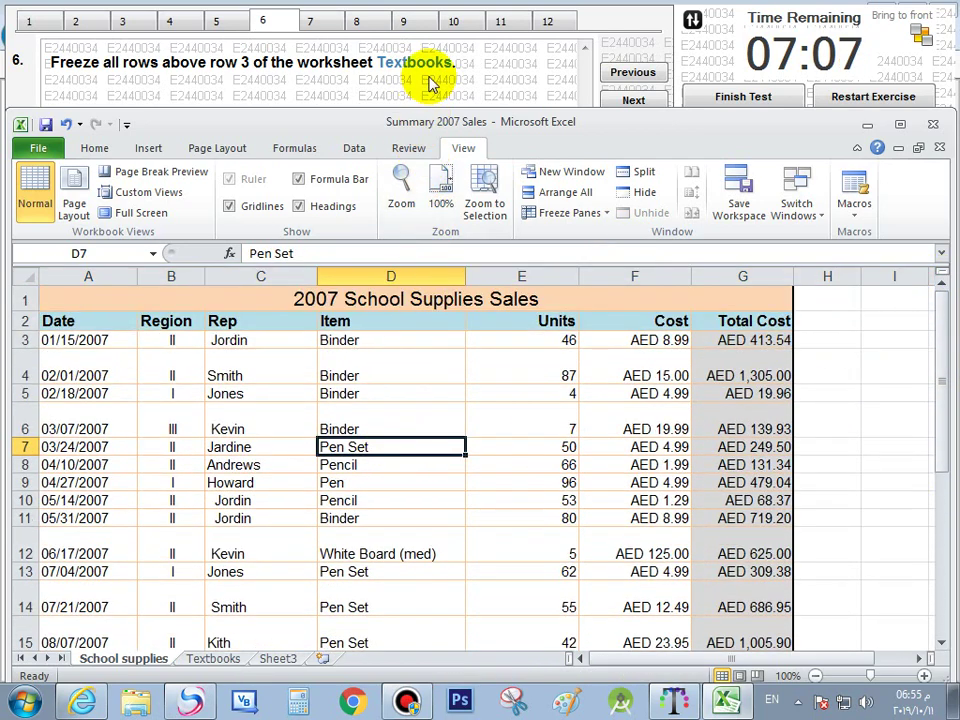
{"action": "left_click", "coordinate": [210, 657]}
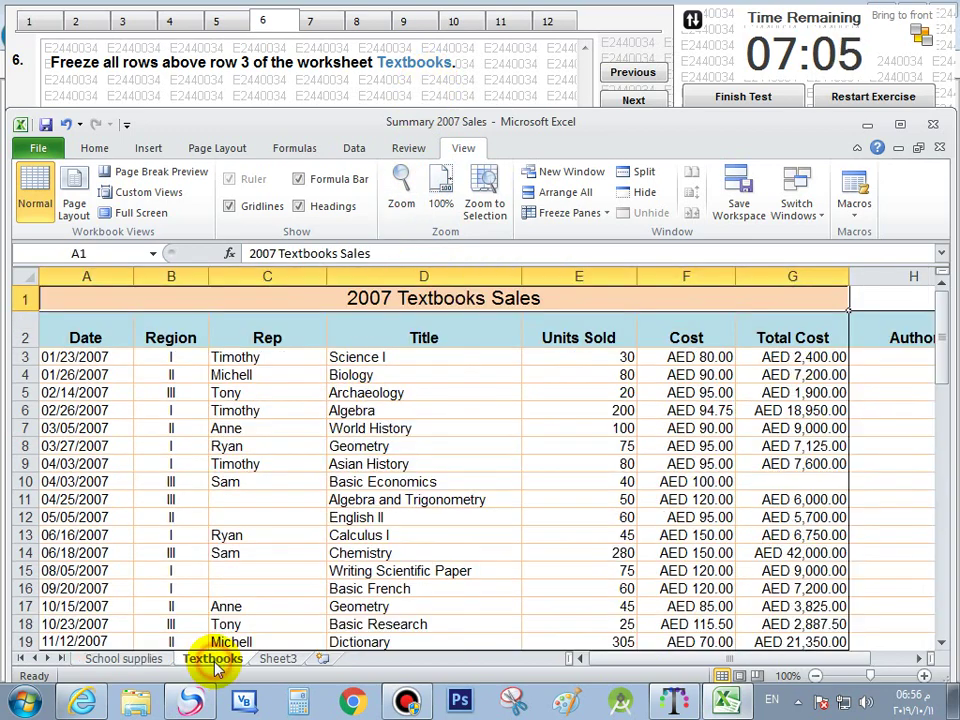
{"action": "left_click", "coordinate": [22, 357]}
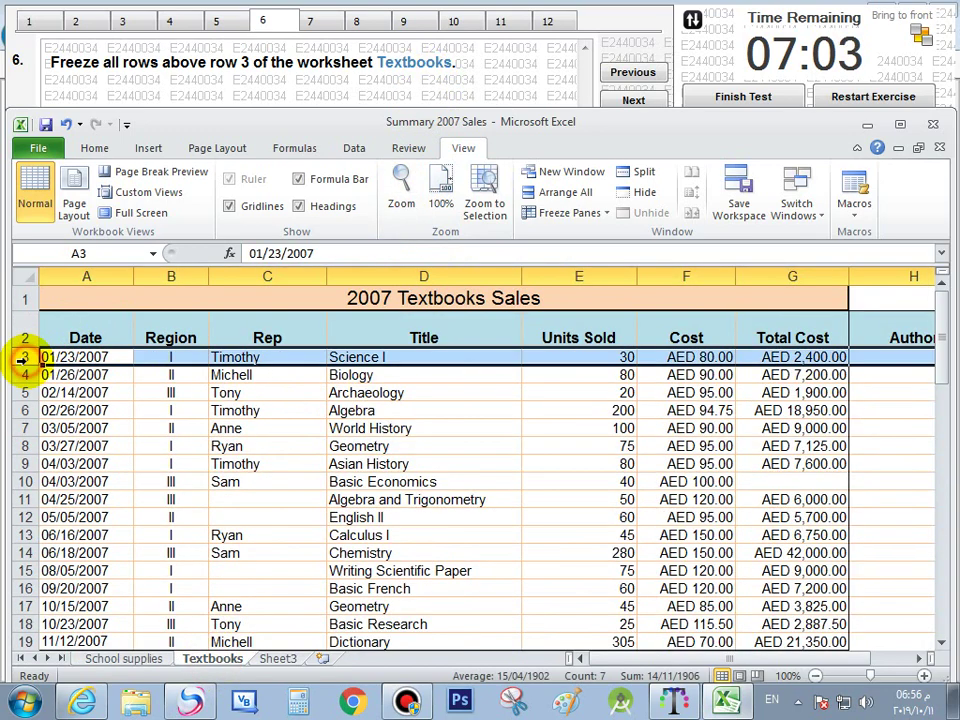
{"action": "left_click", "coordinate": [570, 213]}
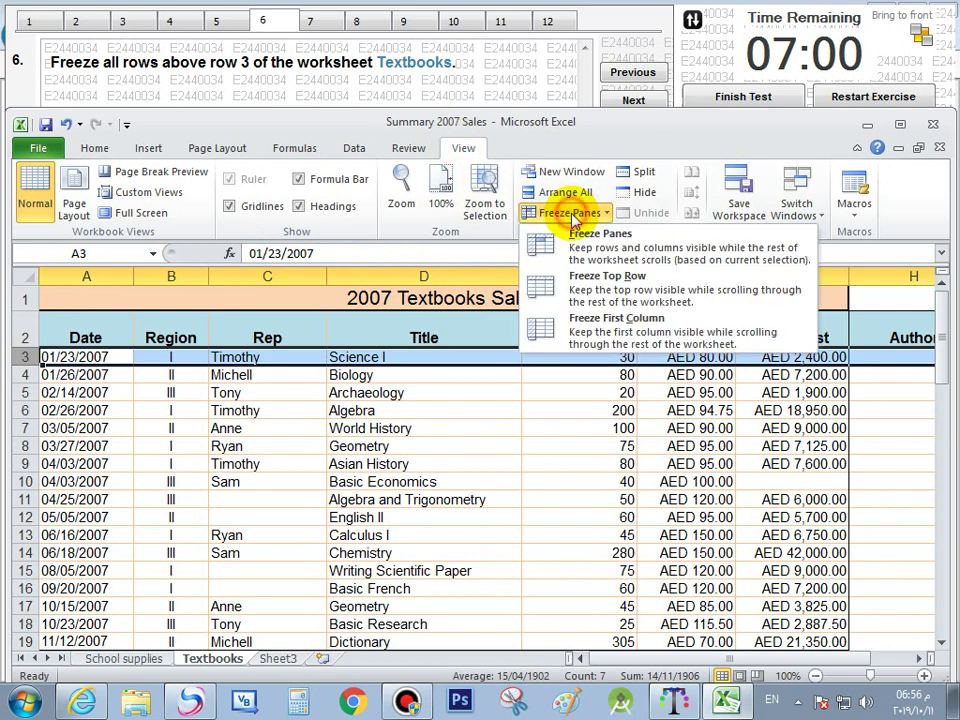
{"action": "left_click", "coordinate": [656, 247]}
{"action": "left_click_drag", "start_coordinate": [940, 322], "coordinate": [940, 278]}
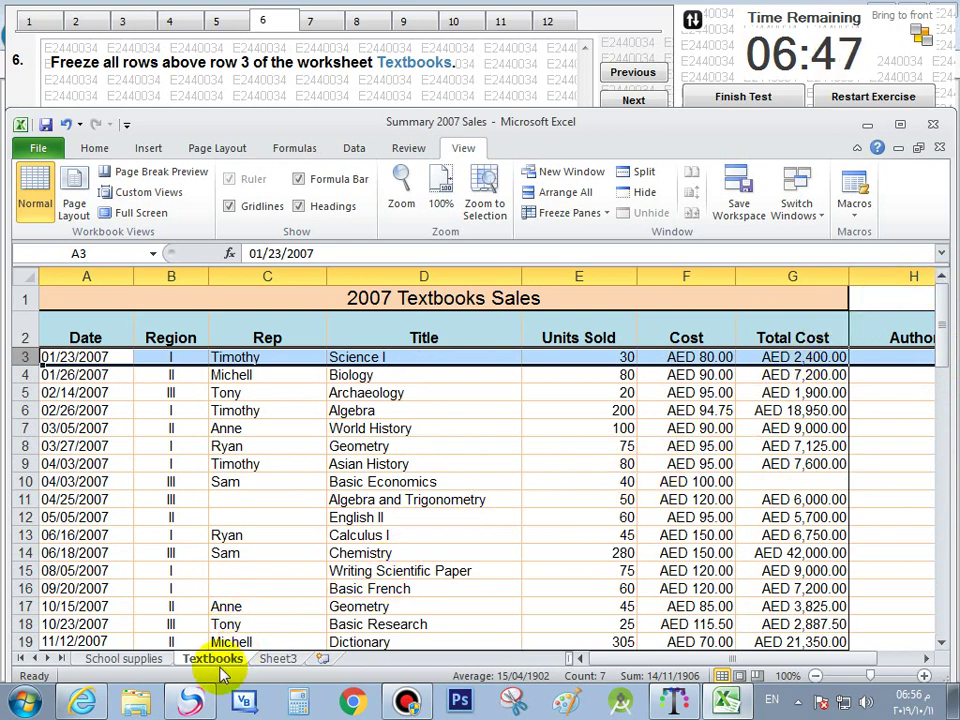
Go to question 7 and delete the Author column from the Textbooks worksheet
{"action": "left_click", "coordinate": [650, 100]}
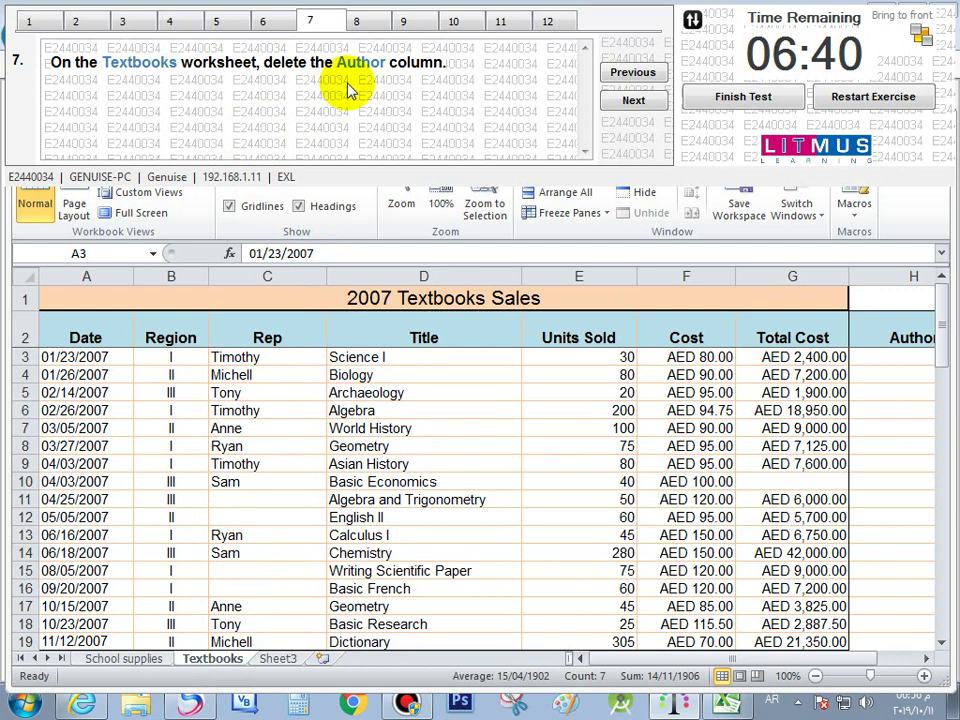
{"action": "left_click", "coordinate": [884, 268]}
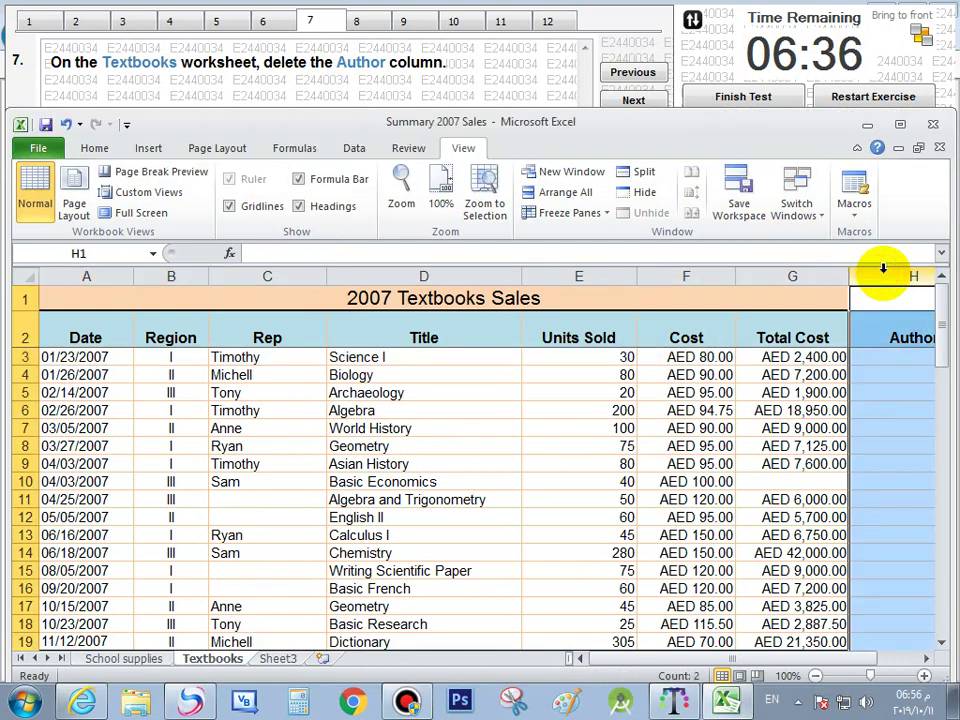
{"action": "right_click", "coordinate": [920, 429]}
{"action": "left_click", "coordinate": [850, 302]}
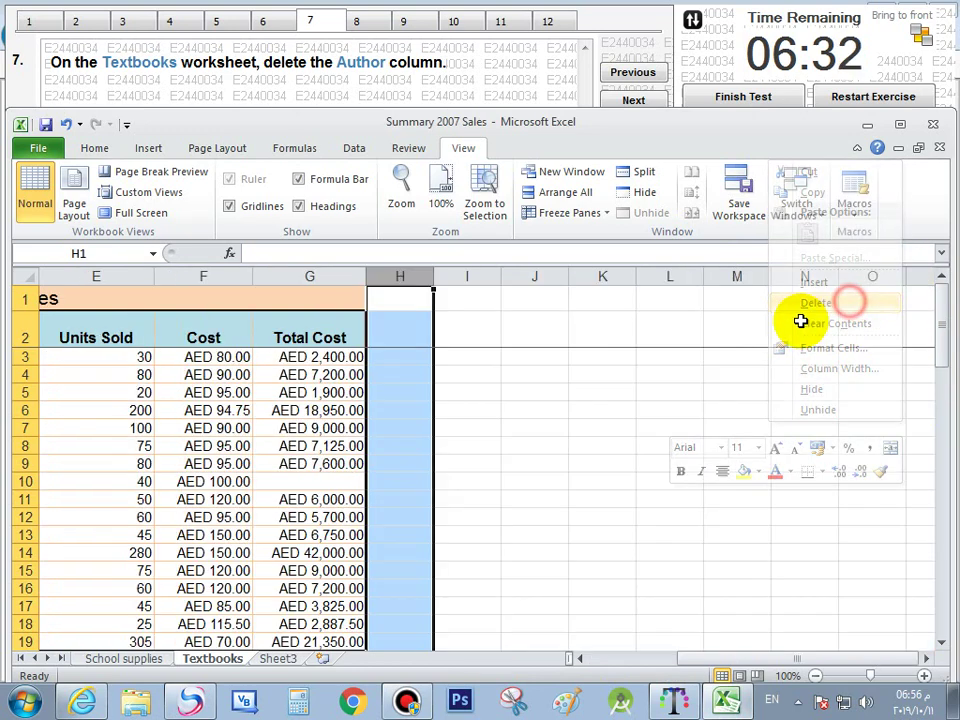
Go to question 8 and select the empty Total Cost cell G10 for Basic Economics on the Textbooks worksheet
{"action": "left_click", "coordinate": [631, 100]}
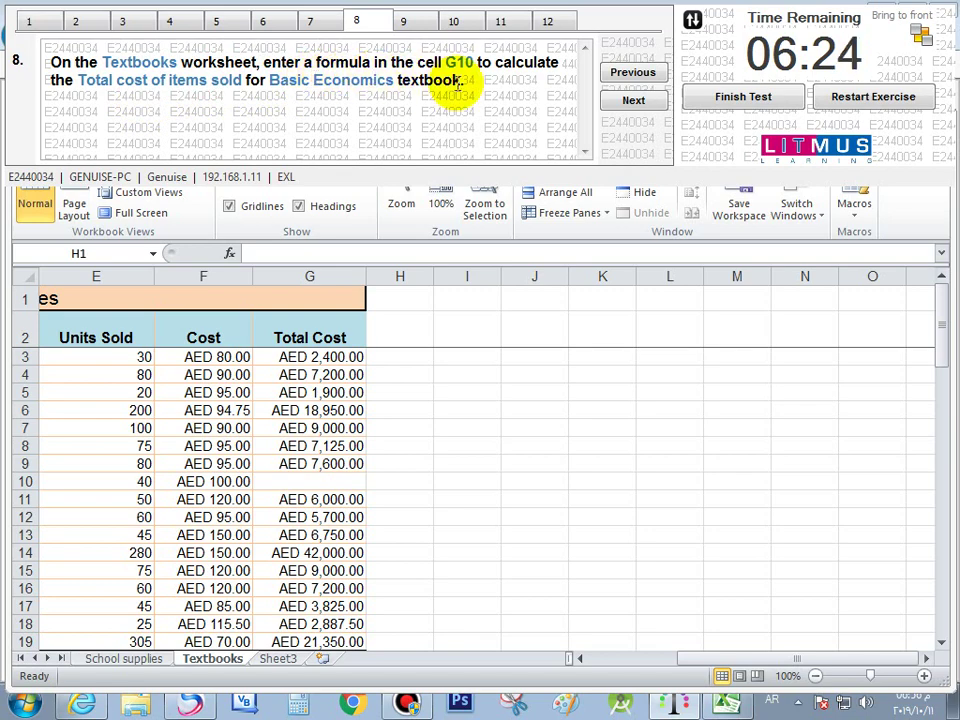
{"action": "left_click", "coordinate": [733, 658]}
{"action": "left_click_drag", "start_coordinate": [729, 672], "coordinate": [669, 666]}
{"action": "left_click_drag", "start_coordinate": [941, 643], "coordinate": [940, 645]}
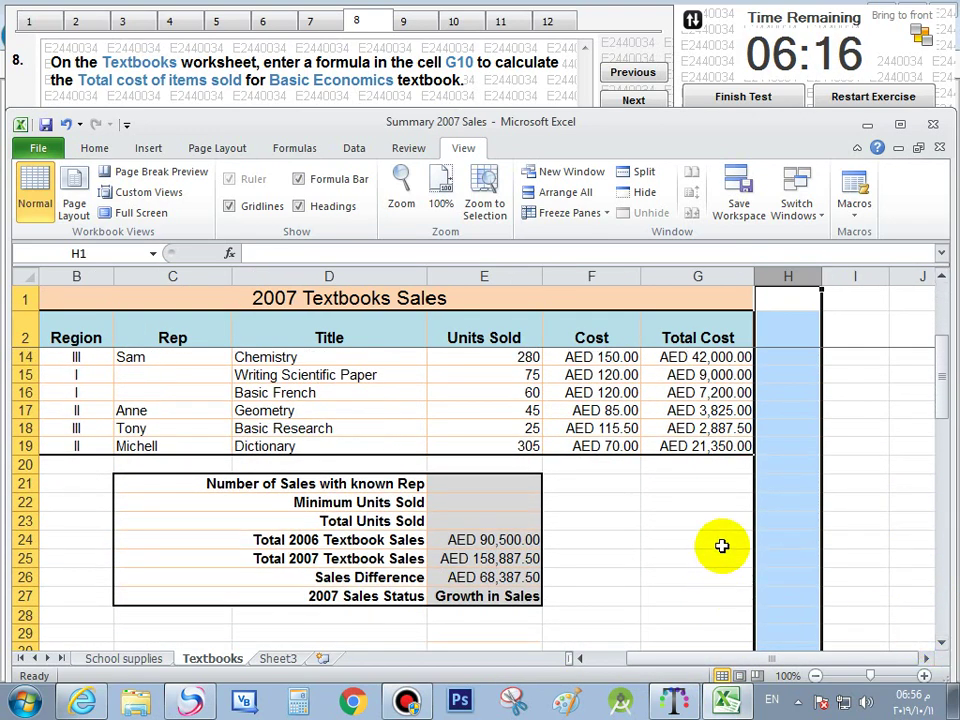
{"action": "left_click_drag", "start_coordinate": [943, 377], "coordinate": [936, 317]}
{"action": "left_click", "coordinate": [683, 478]}
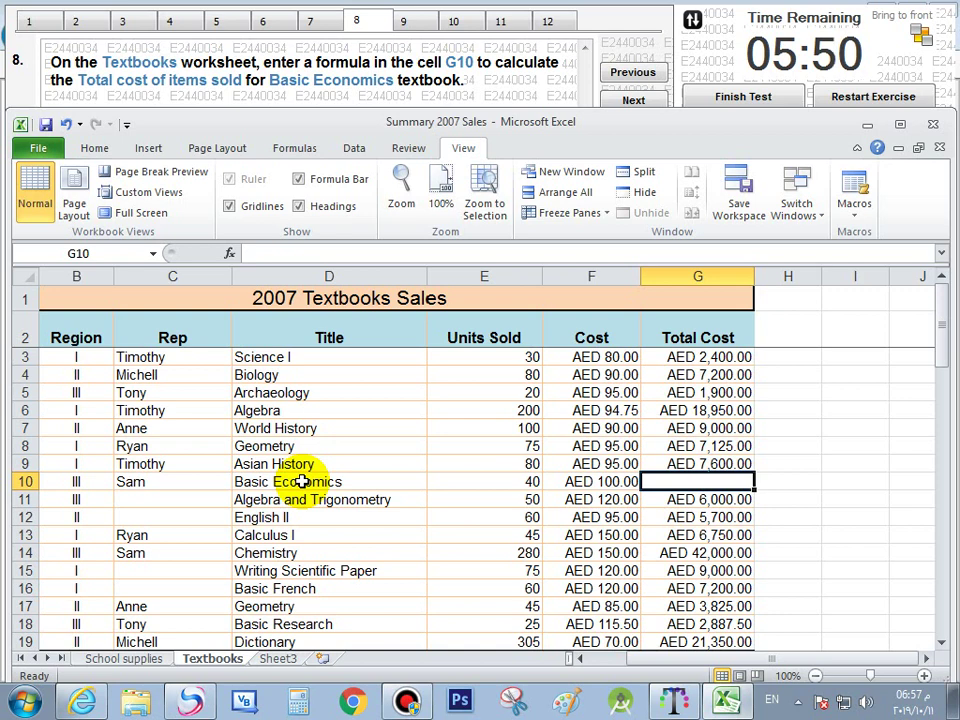
Examine the total cost formulas in G9 and G11 and the Cost and Units Sold cells of rows 9 to 11
{"action": "left_click", "coordinate": [698, 463]}
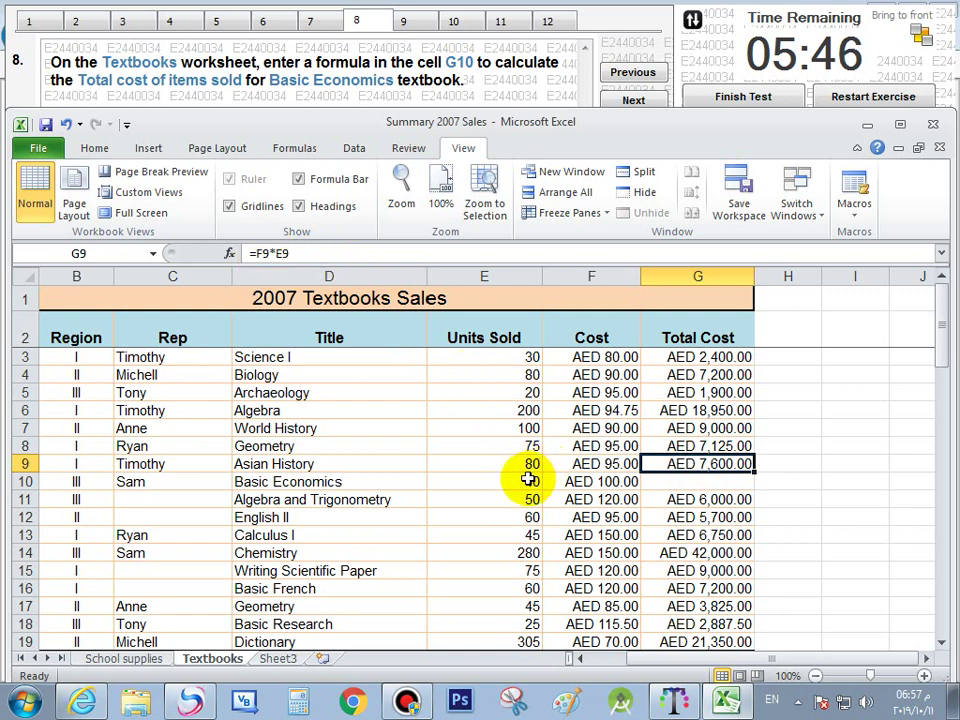
{"action": "left_click", "coordinate": [605, 463]}
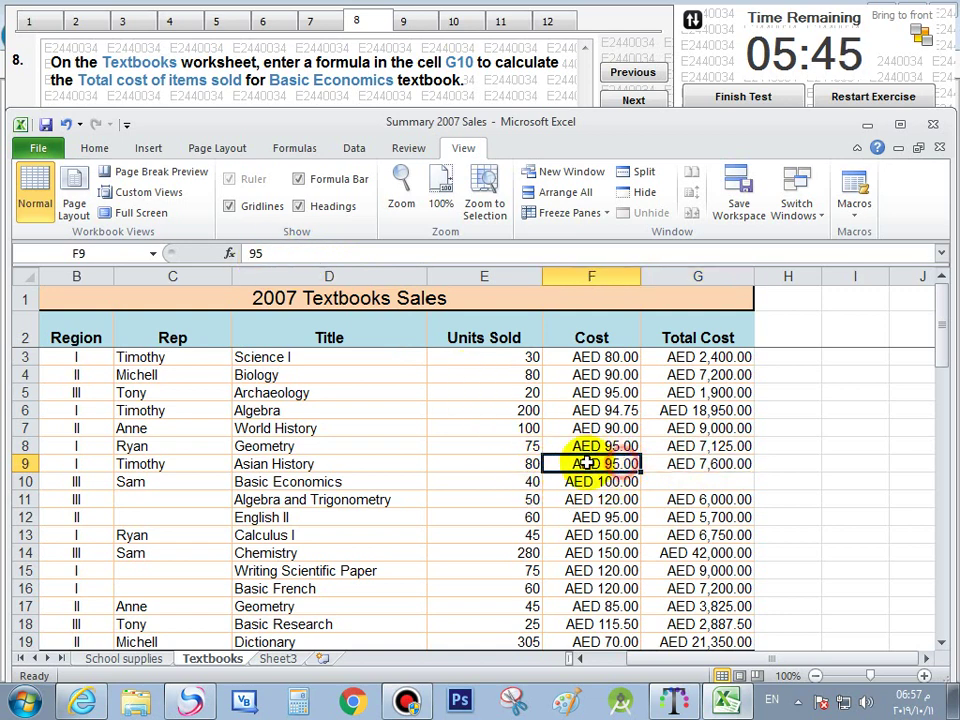
{"action": "left_click", "coordinate": [508, 465]}
{"action": "left_click", "coordinate": [692, 499]}
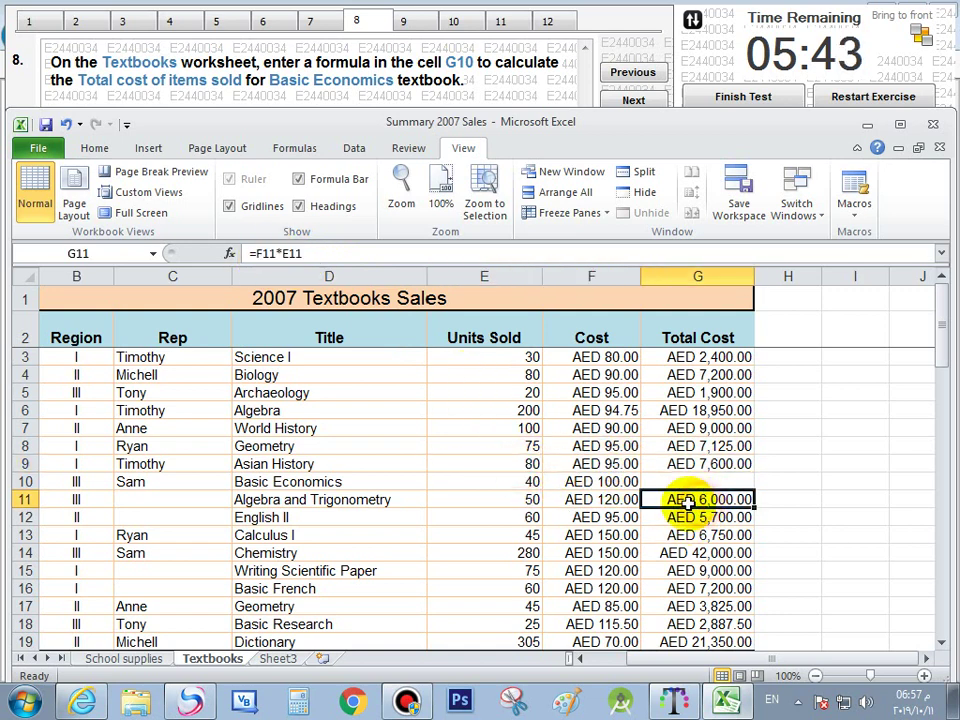
{"action": "left_click", "coordinate": [607, 499]}
{"action": "left_click", "coordinate": [520, 499]}
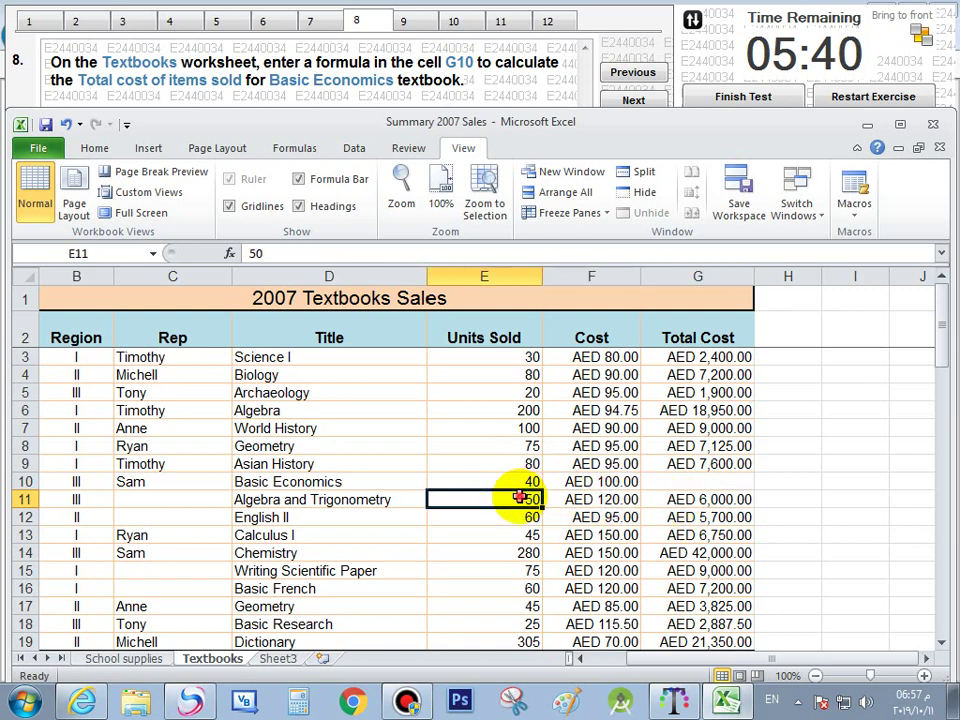
{"action": "left_click", "coordinate": [662, 480]}
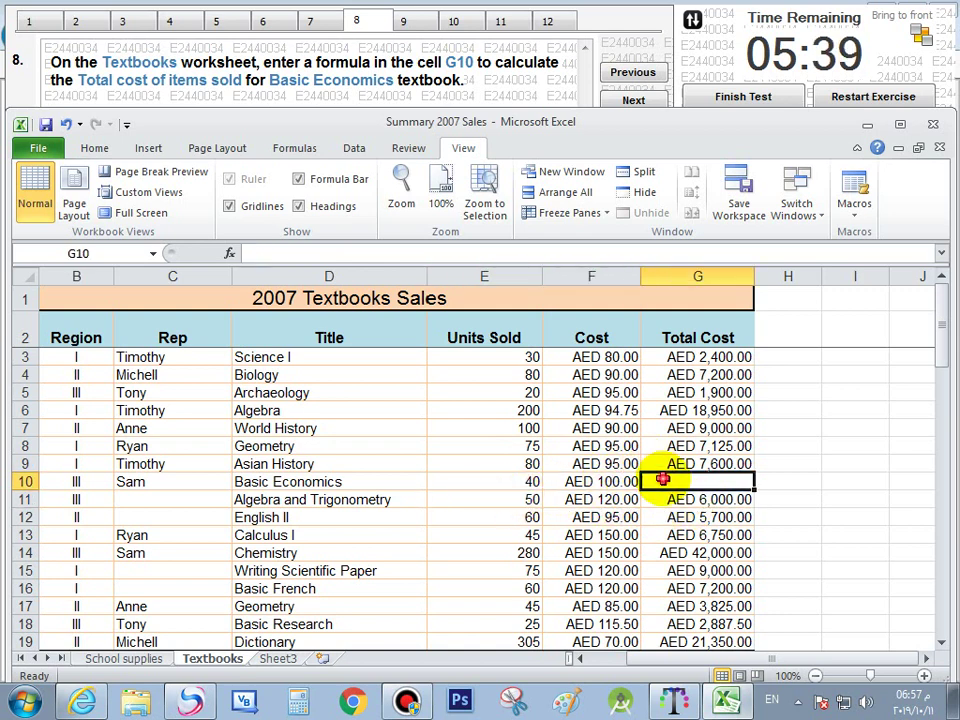
{"action": "left_click", "coordinate": [598, 483]}
{"action": "left_click", "coordinate": [498, 481]}
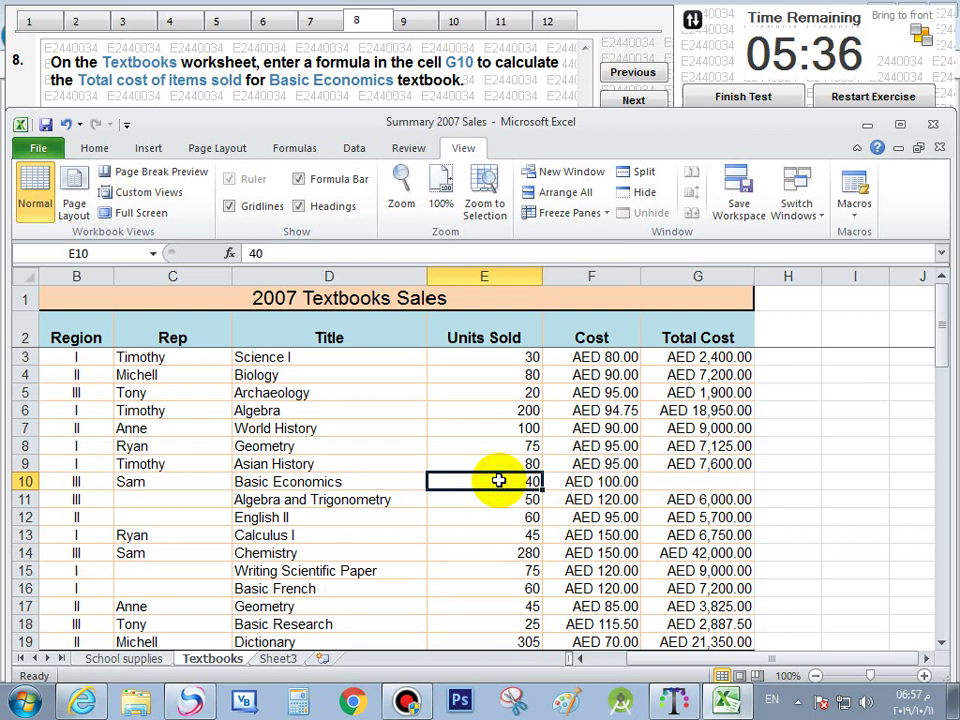
Enter the formula =F10*E10 in cell G10 for the Basic Economics total cost and check it
{"action": "left_click", "coordinate": [720, 478]}
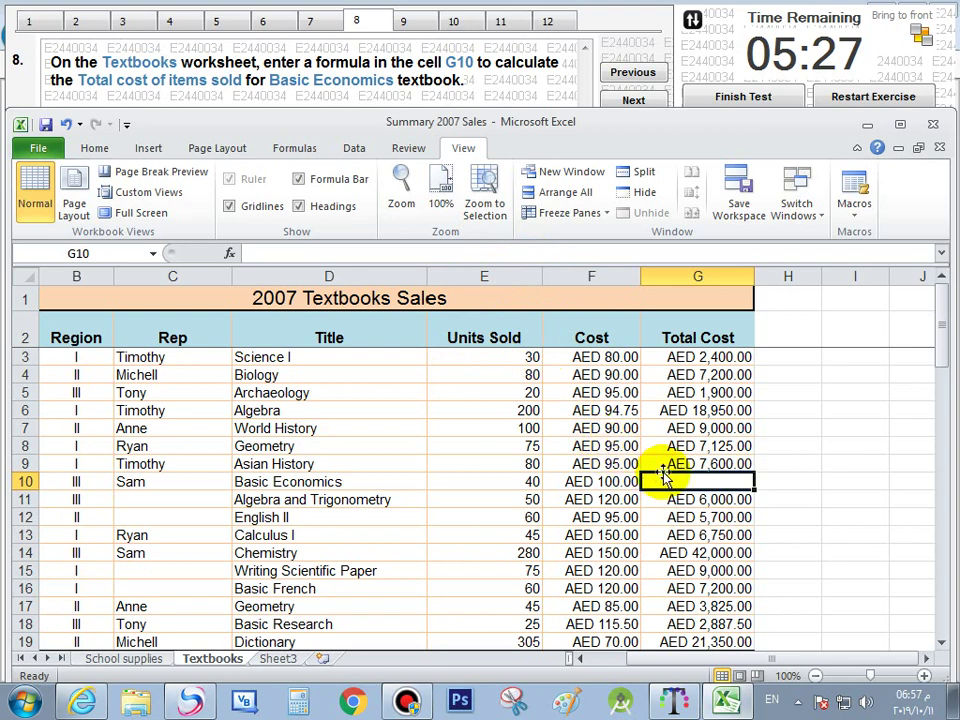
{"action": "type", "text": "="}
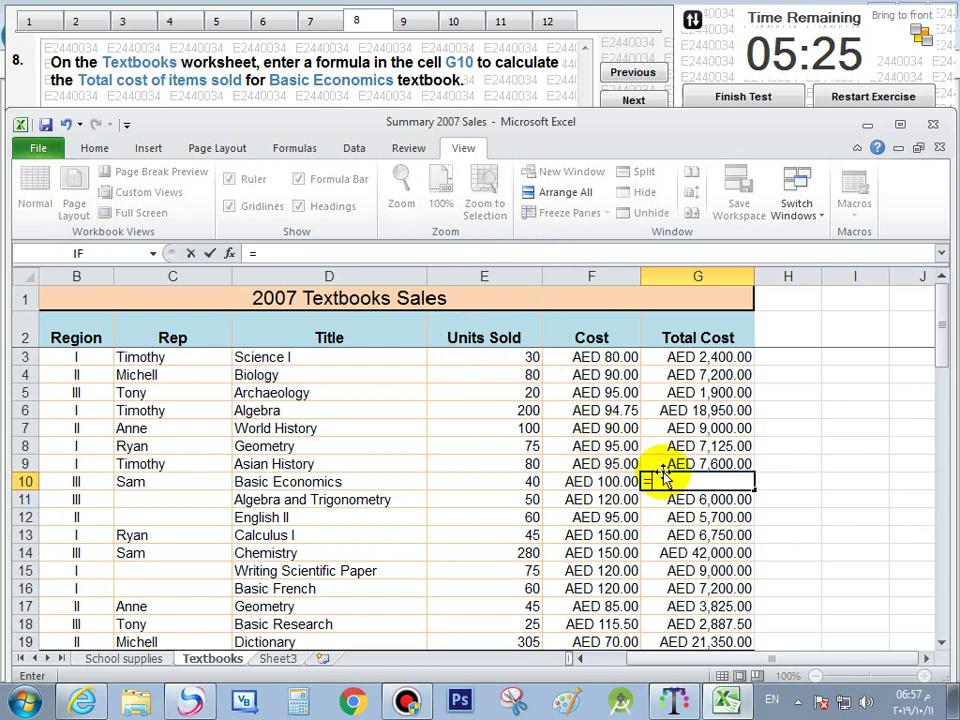
{"action": "left_click", "coordinate": [612, 481]}
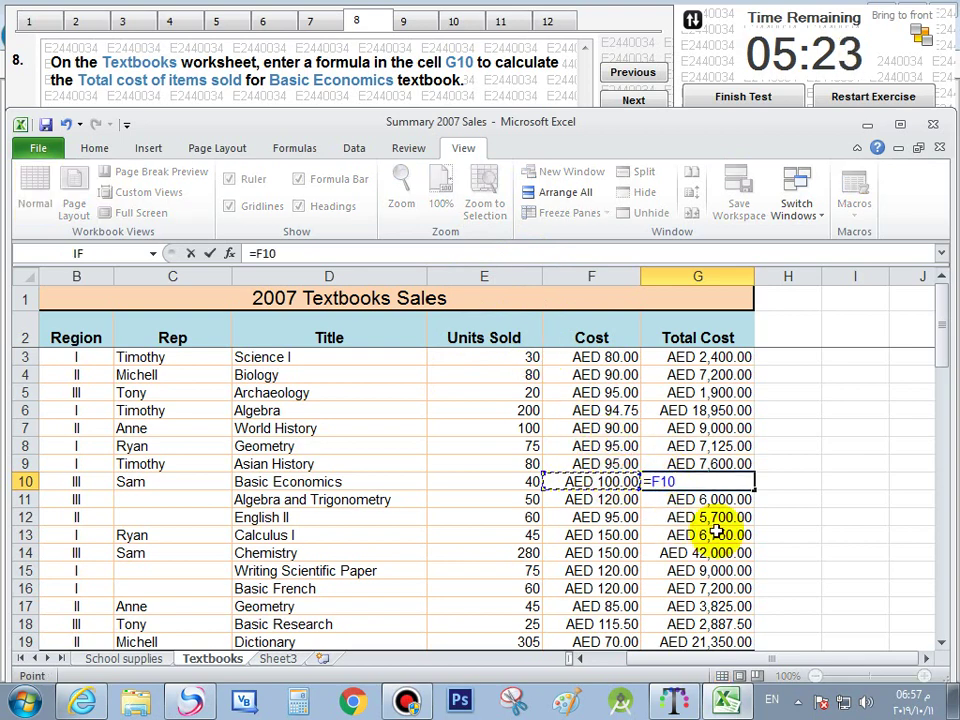
{"action": "type", "text": "*"}
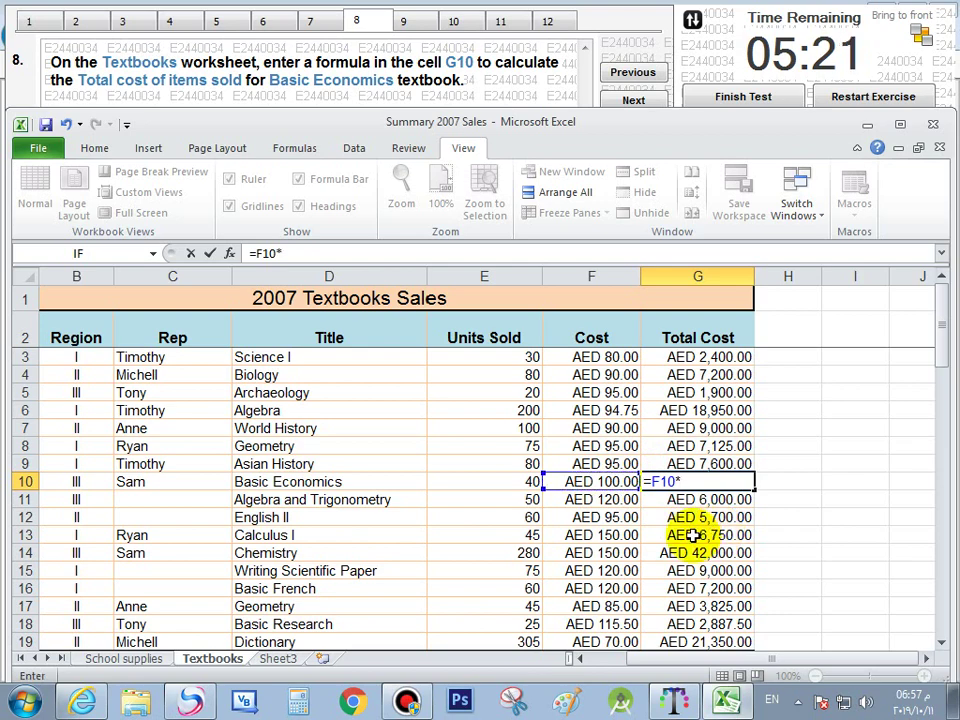
{"action": "left_click", "coordinate": [507, 482]}
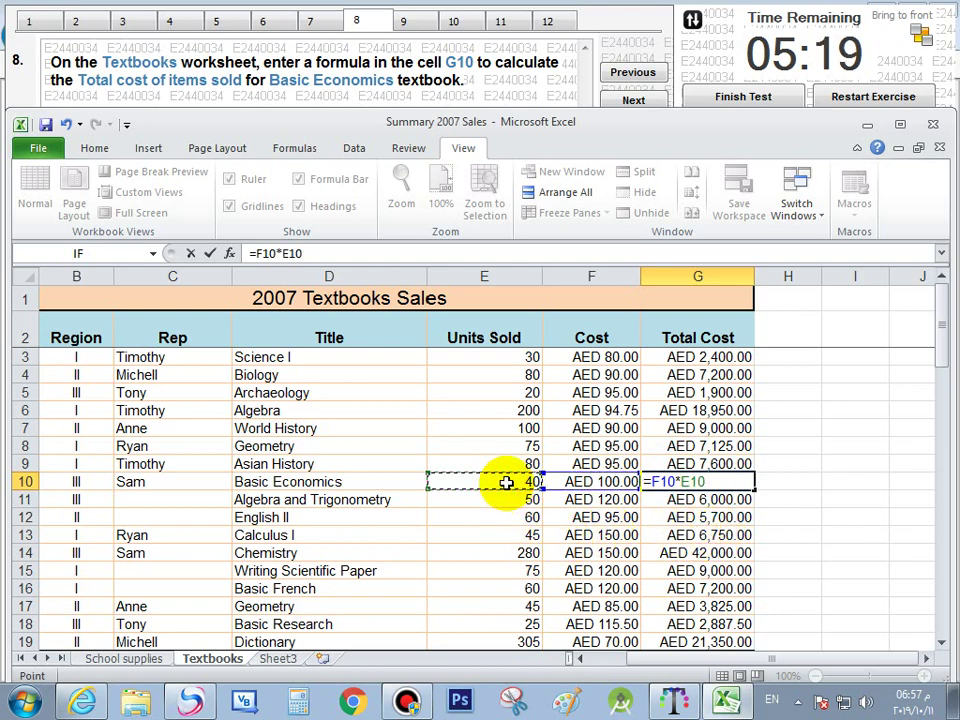
{"action": "key", "text": "Return"}
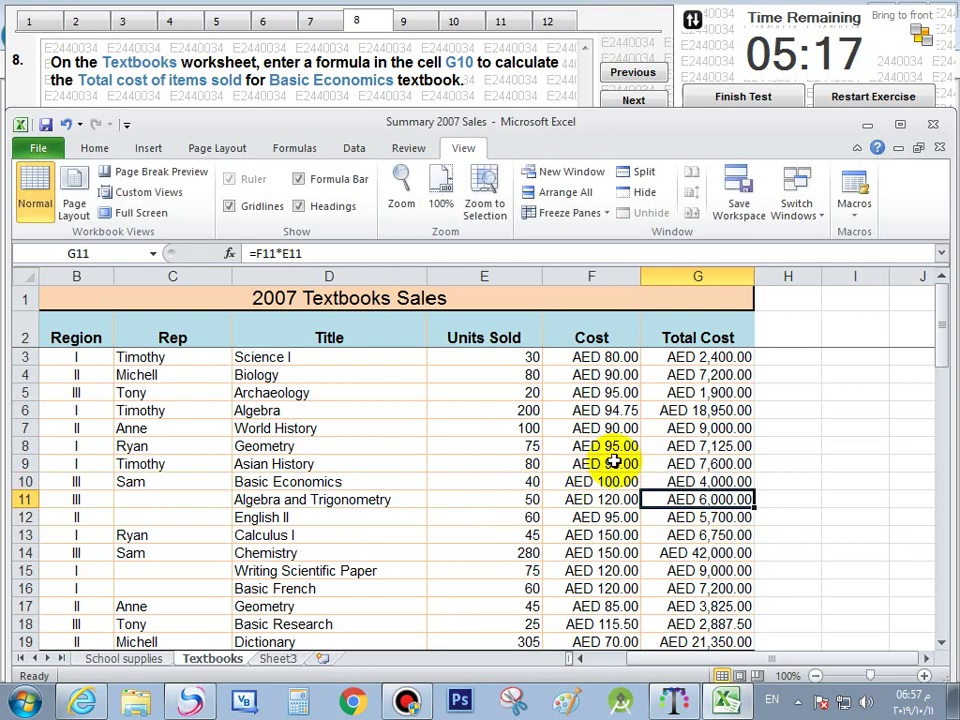
{"action": "left_click", "coordinate": [736, 481]}
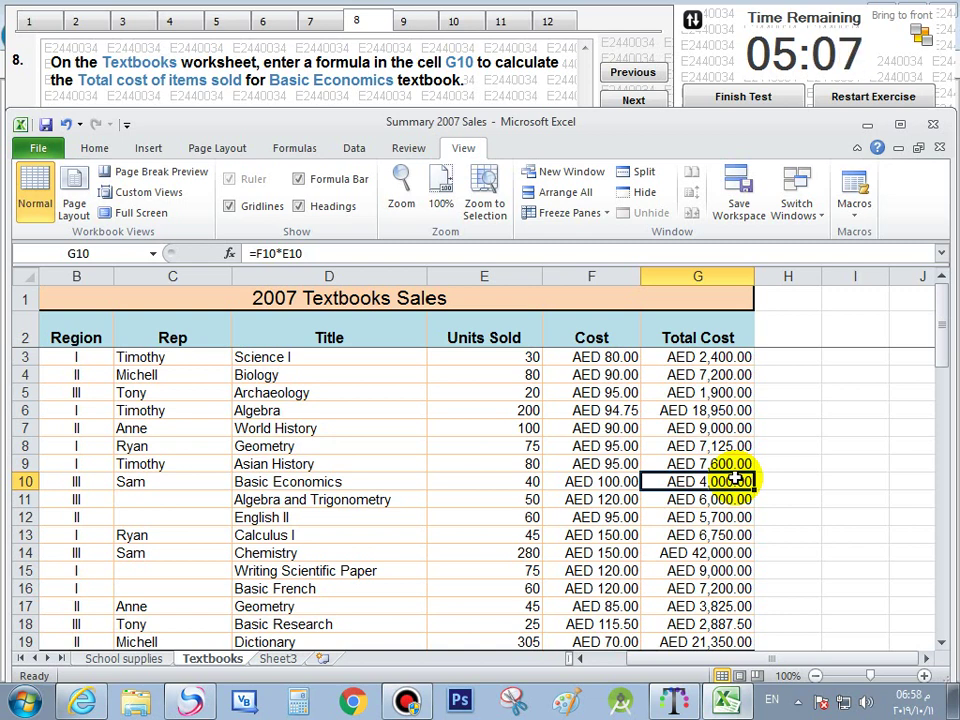
Go to question 9 and insert the COUNTA function from the All category in cell E21 of the Textbooks worksheet
{"action": "left_click", "coordinate": [633, 101]}
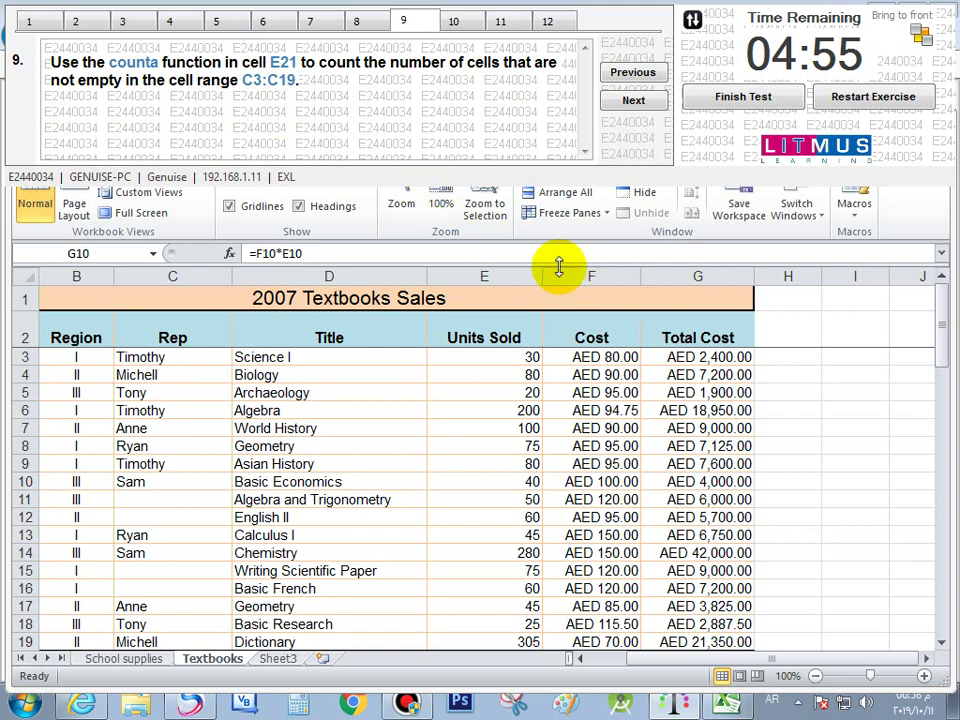
{"action": "left_click", "coordinate": [942, 323]}
{"action": "left_click_drag", "start_coordinate": [943, 332], "coordinate": [950, 408]}
{"action": "left_click", "coordinate": [482, 447]}
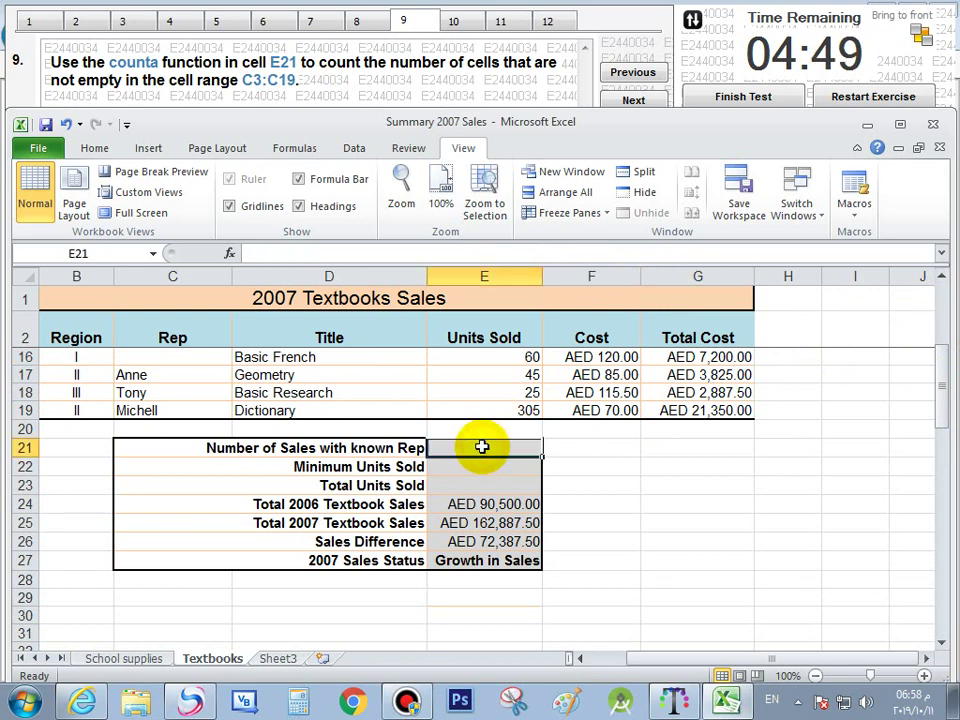
{"action": "left_click", "coordinate": [229, 253]}
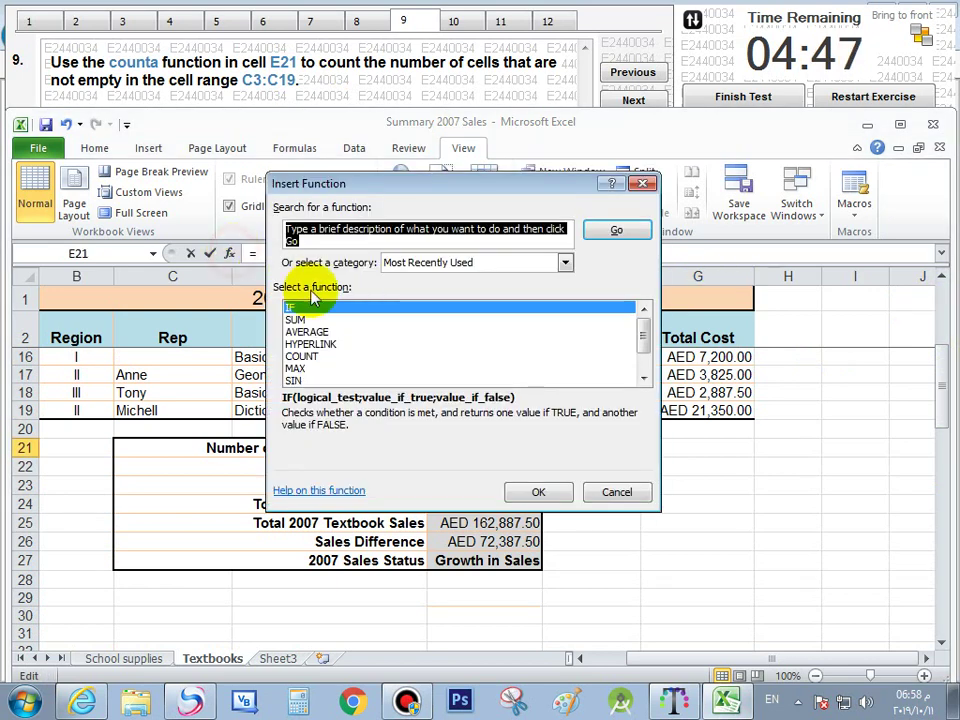
{"action": "mouse_move", "coordinate": [643, 332]}
{"action": "left_mouse_down"}
{"action": "mouse_move", "coordinate": [645, 375]}
{"action": "mouse_move", "coordinate": [643, 316]}
{"action": "left_mouse_up"}
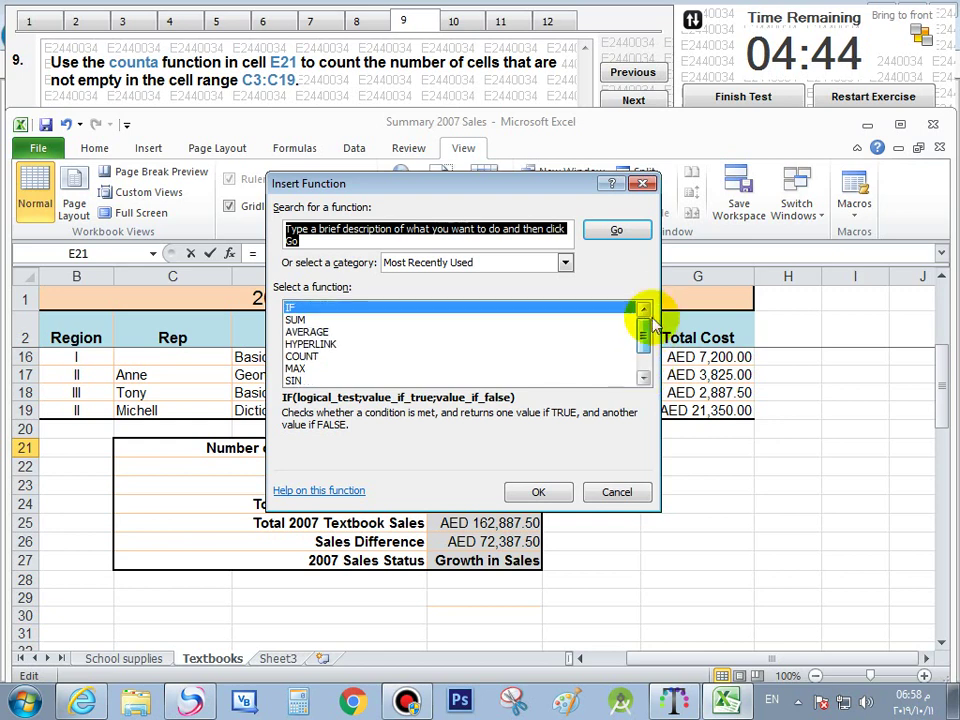
{"action": "left_click", "coordinate": [565, 262]}
{"action": "left_click", "coordinate": [488, 293]}
{"action": "left_click_drag", "start_coordinate": [643, 321], "coordinate": [643, 336]}
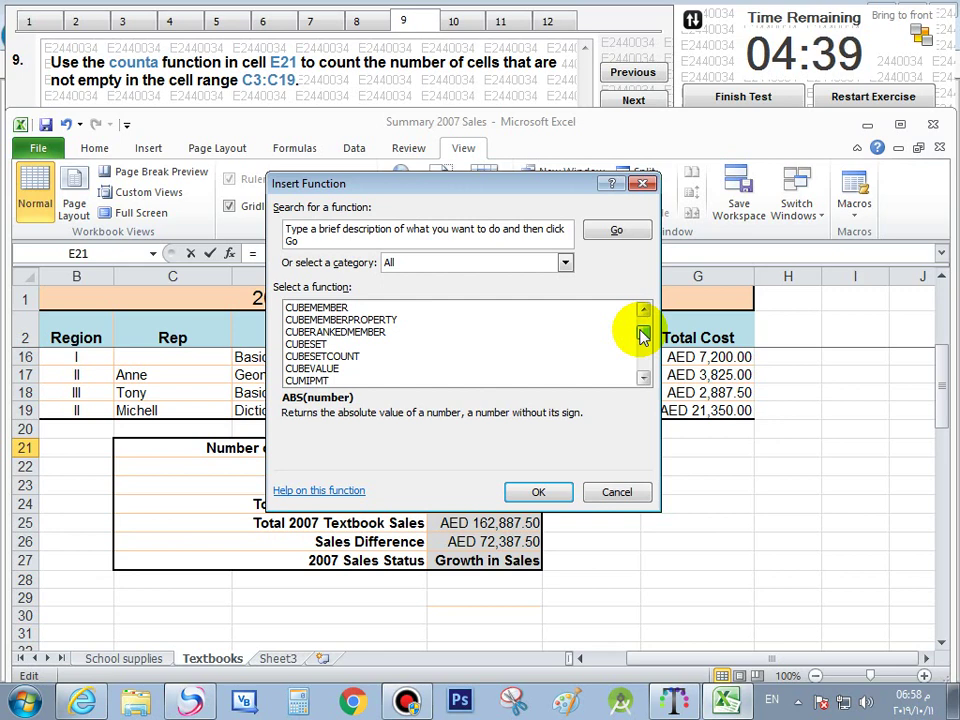
{"action": "left_click_drag", "start_coordinate": [643, 313], "coordinate": [643, 313]}
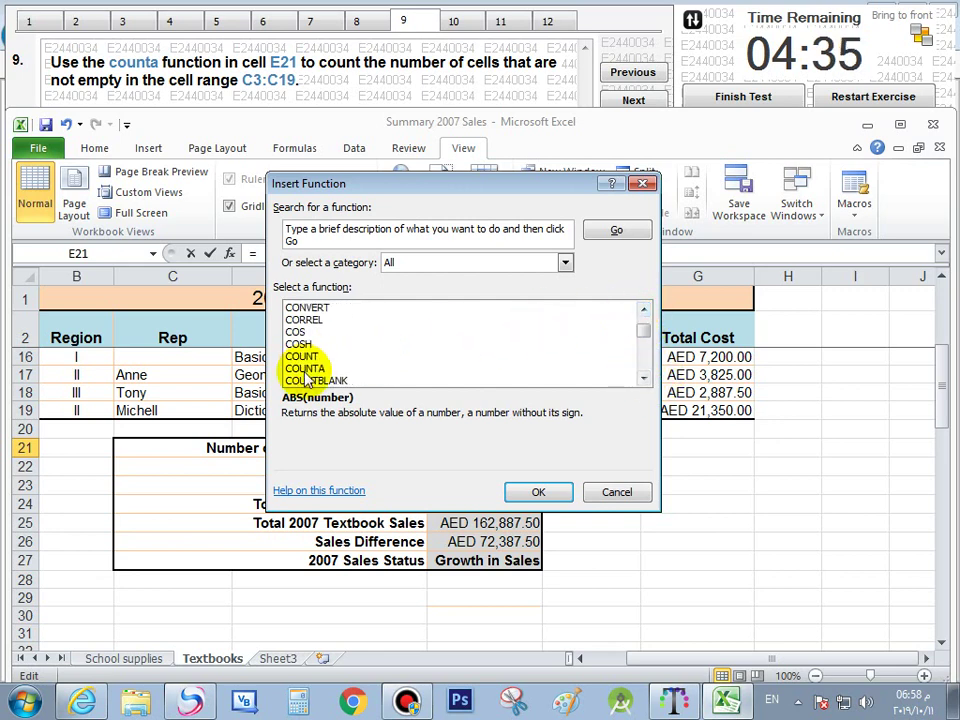
{"action": "left_click", "coordinate": [305, 368]}
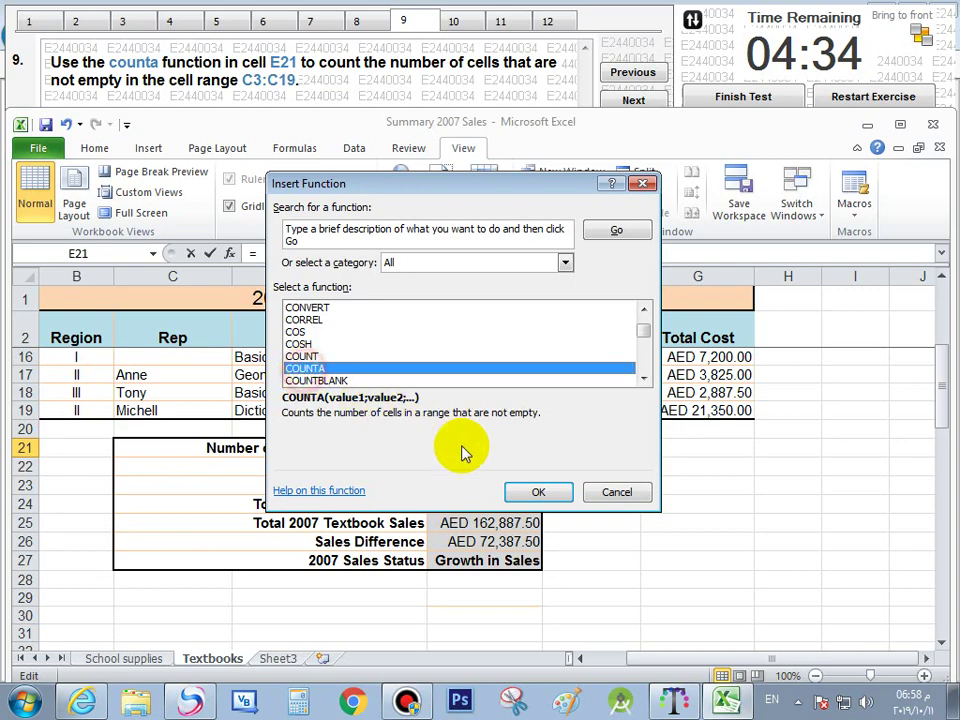
{"action": "left_click", "coordinate": [537, 491]}
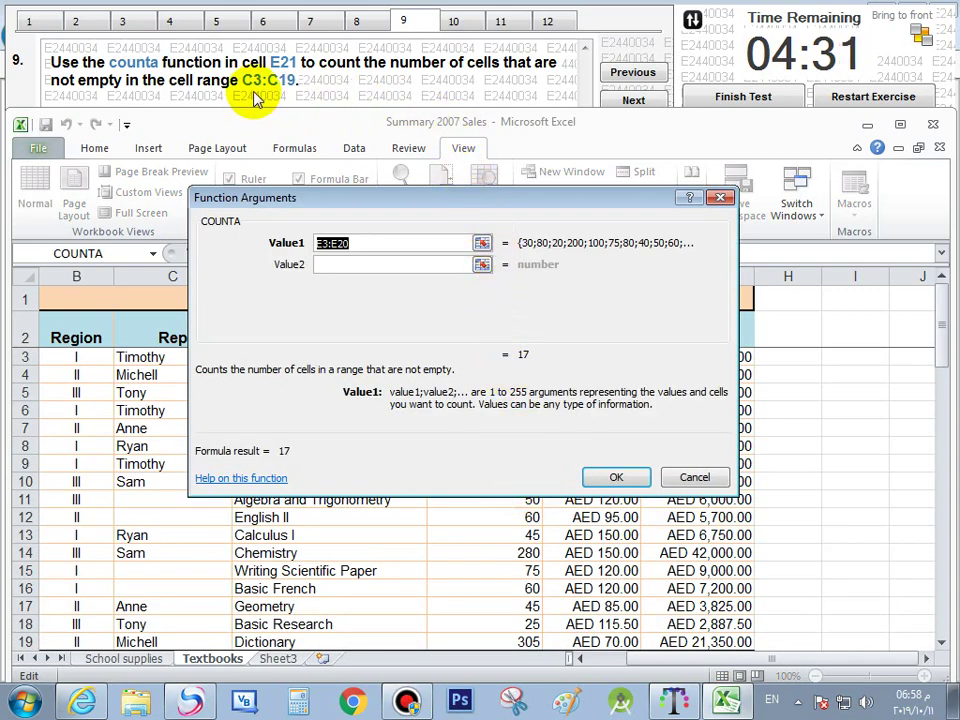
Set the COUNTA range in cell E21 to C3:C19 and check the result against the selected Rep cells
{"action": "left_click_drag", "start_coordinate": [499, 199], "coordinate": [358, 110]}
{"action": "left_click", "coordinate": [329, 180]}
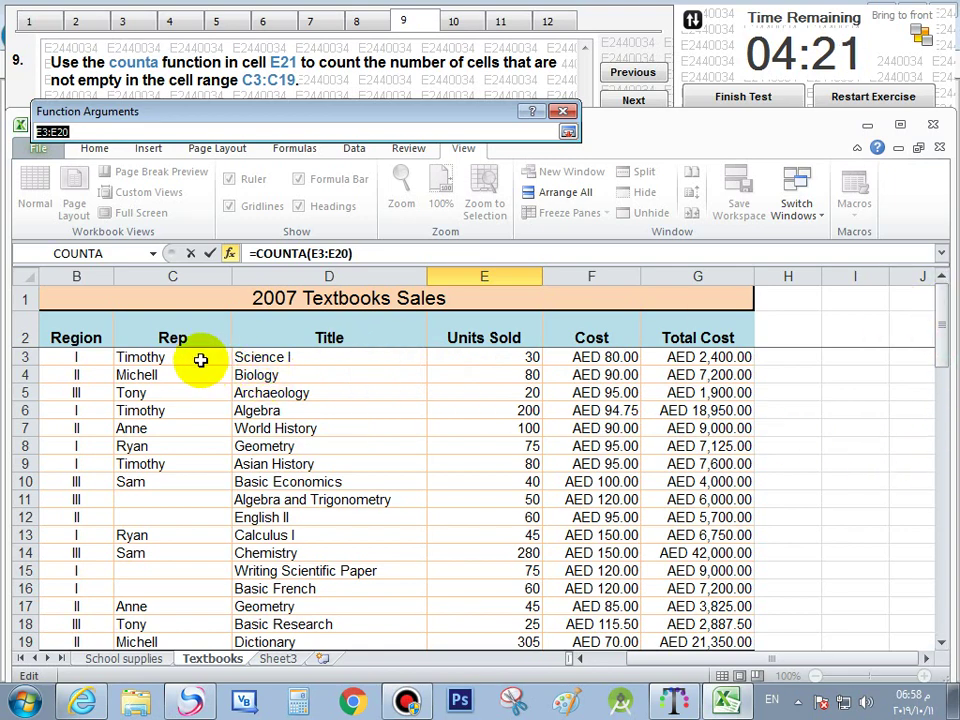
{"action": "left_click_drag", "start_coordinate": [197, 358], "coordinate": [178, 531]}
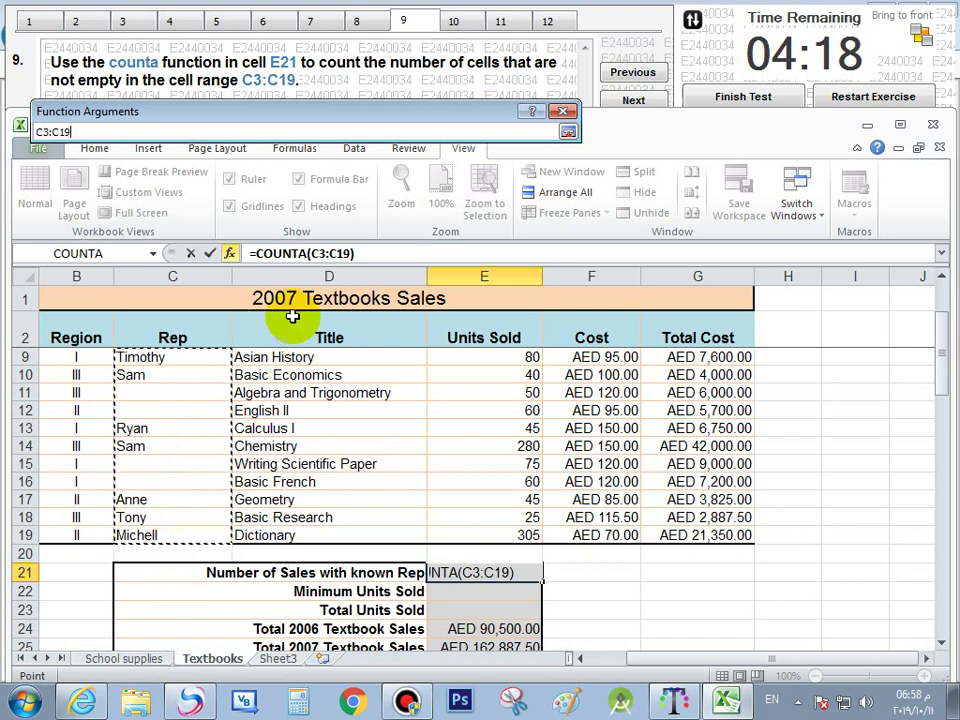
{"action": "left_click_drag", "start_coordinate": [123, 111], "coordinate": [360, 200]}
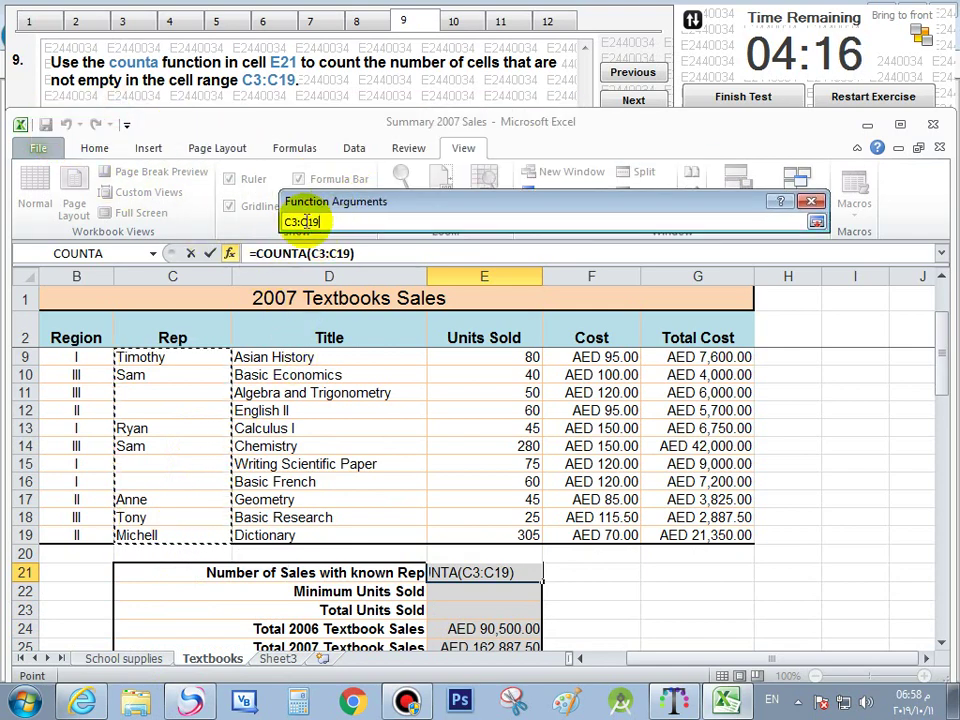
{"action": "left_click", "coordinate": [815, 223]}
{"action": "left_click", "coordinate": [707, 482]}
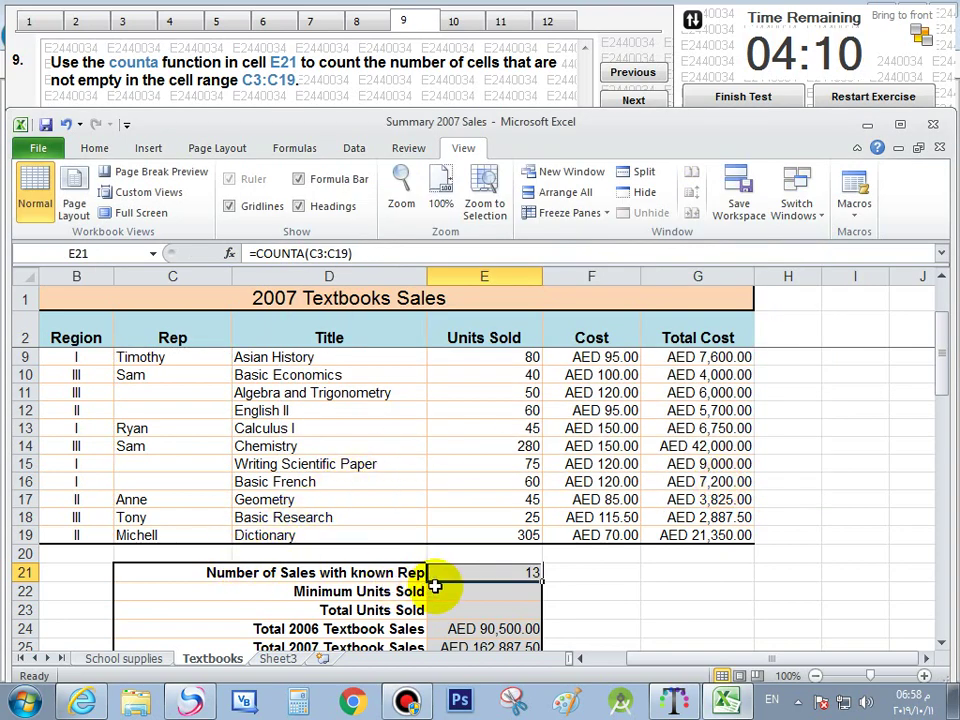
{"action": "left_click_drag", "start_coordinate": [145, 535], "coordinate": [185, 355]}
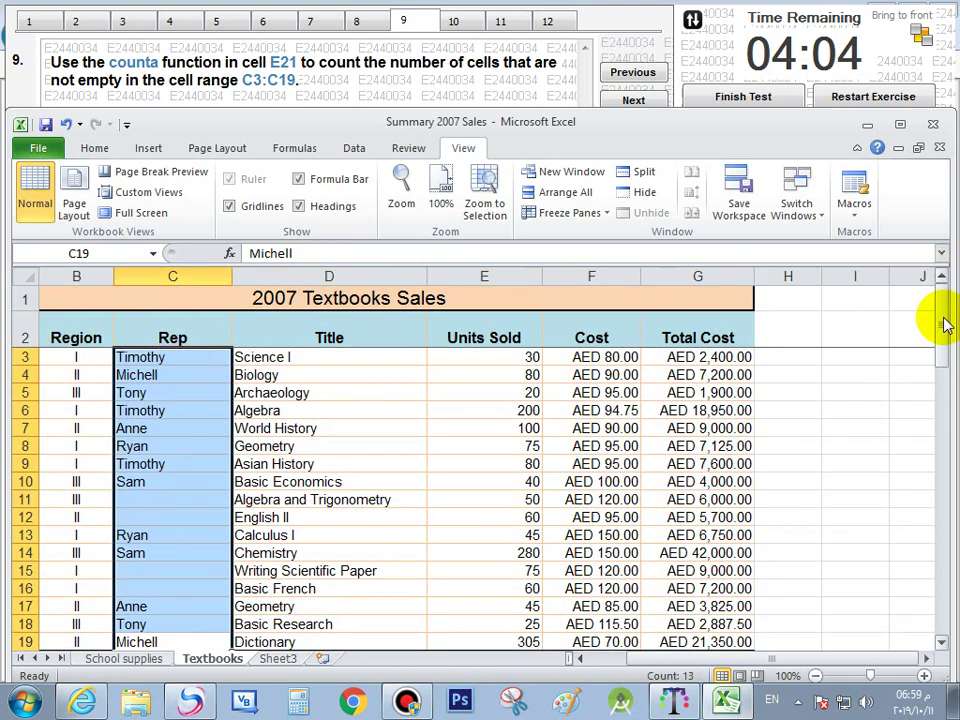
{"action": "left_click_drag", "start_coordinate": [943, 322], "coordinate": [943, 364]}
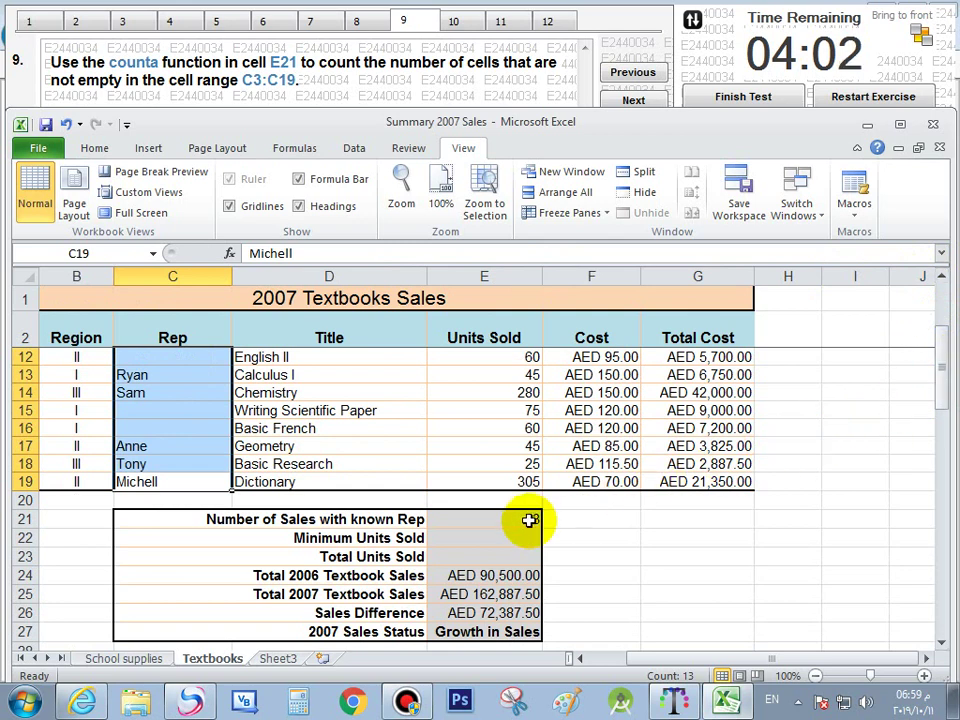
{"action": "mouse_move", "coordinate": [685, 688]}
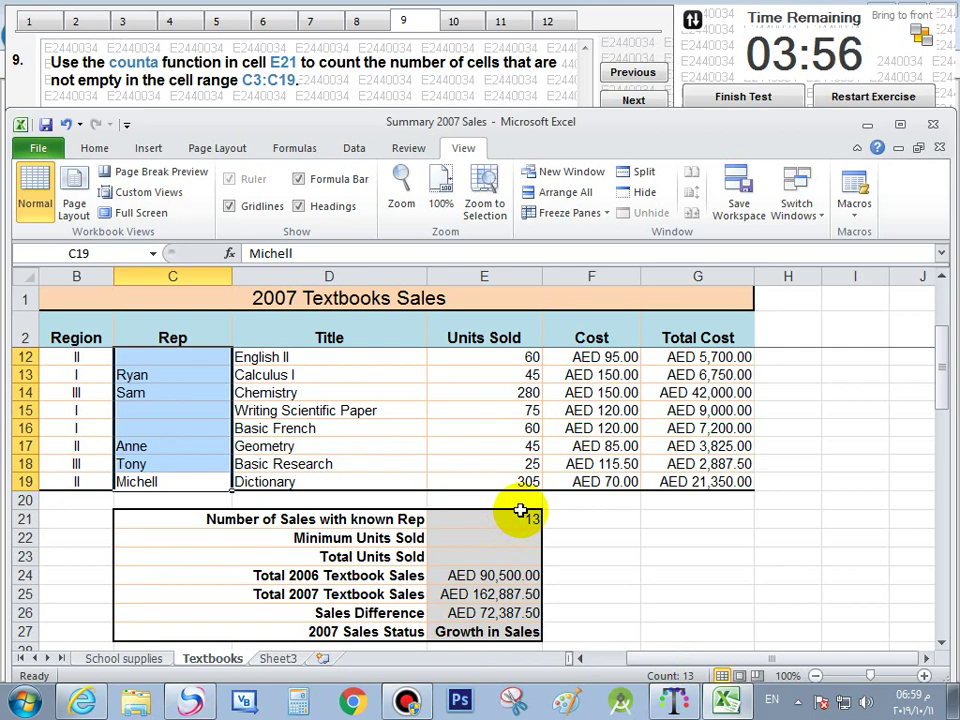
Go to question 10 and insert the MIN function from the All category in cell E22 of the Textbooks worksheet
{"action": "left_click", "coordinate": [623, 99]}
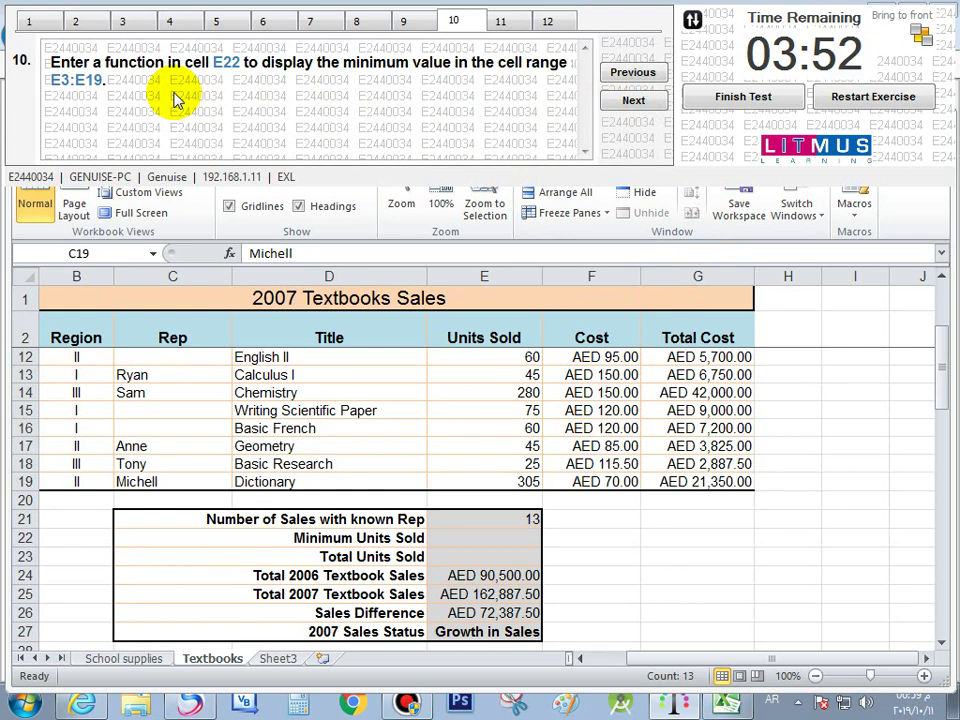
{"action": "left_click", "coordinate": [509, 530]}
{"action": "left_click", "coordinate": [507, 538]}
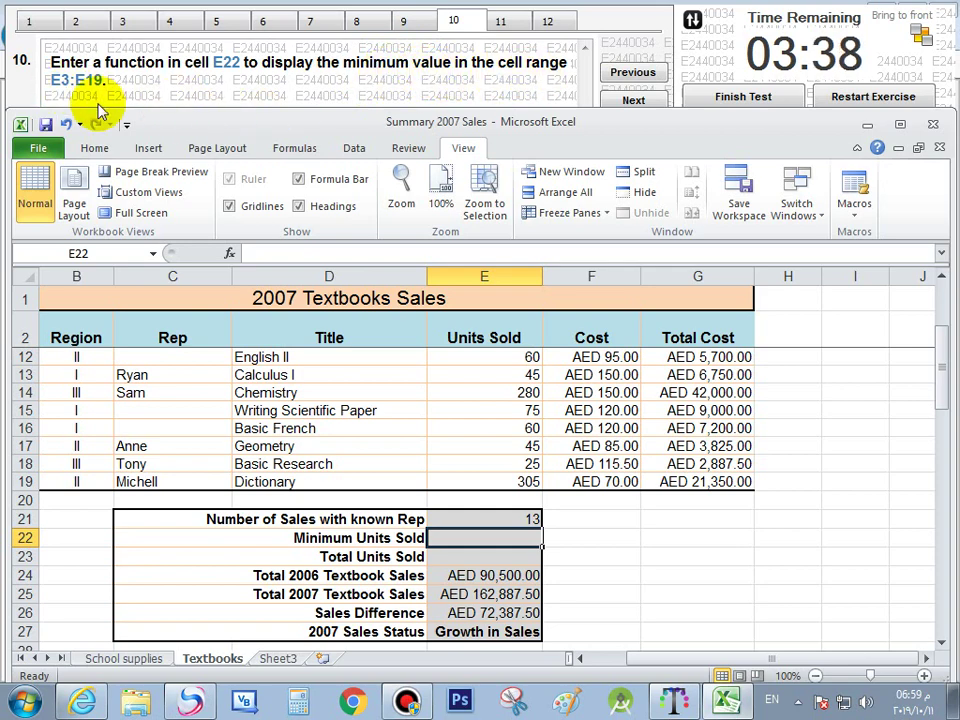
{"action": "left_click", "coordinate": [230, 254]}
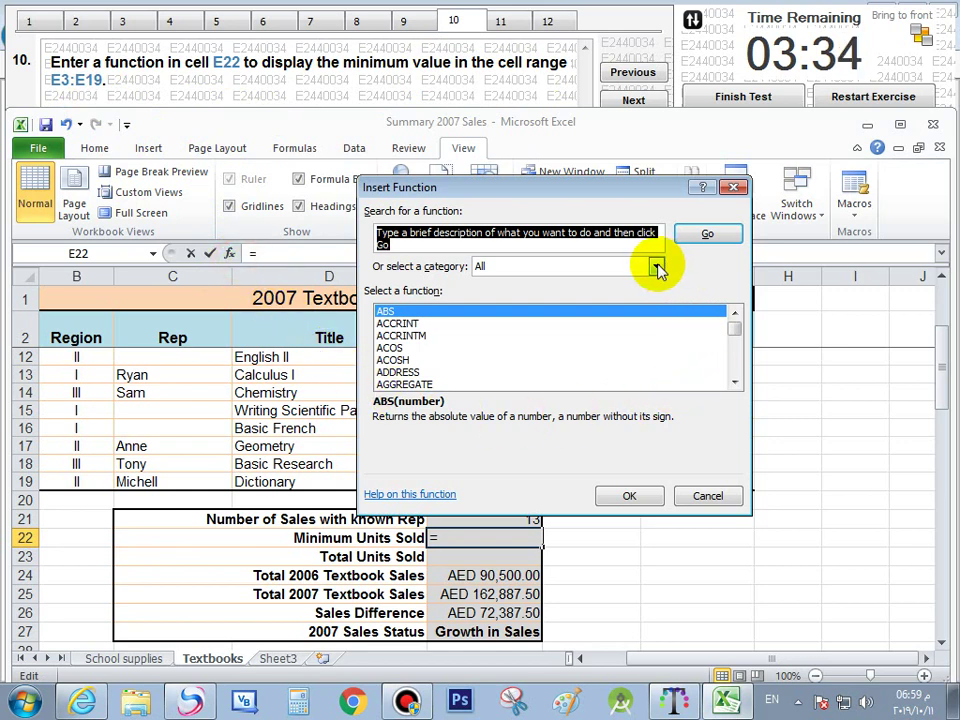
{"action": "left_click_drag", "start_coordinate": [735, 322], "coordinate": [731, 349]}
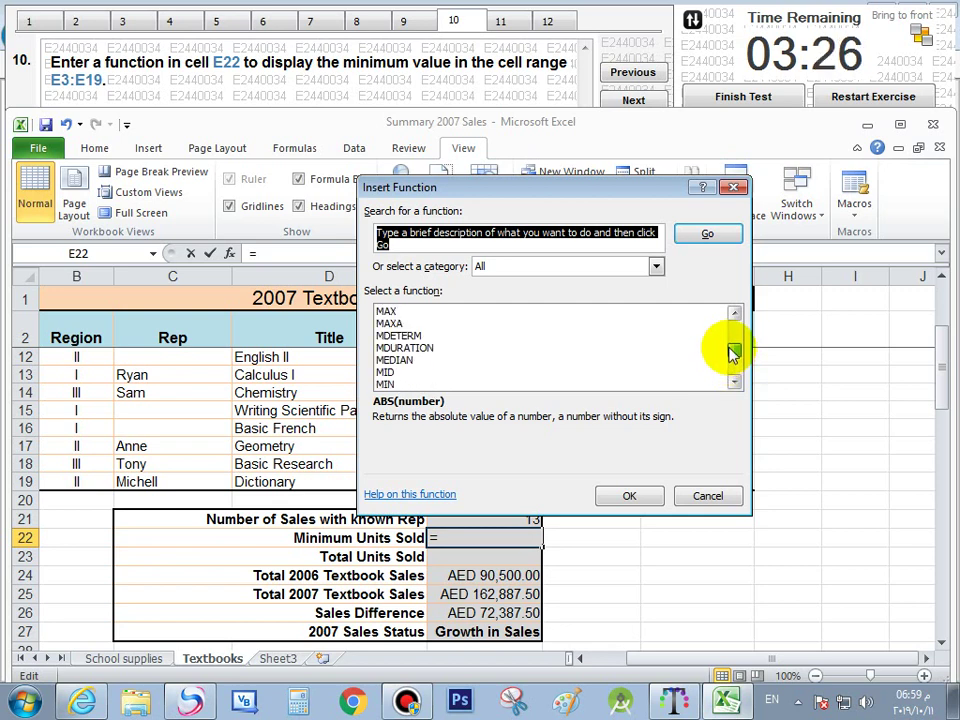
{"action": "left_click", "coordinate": [386, 384]}
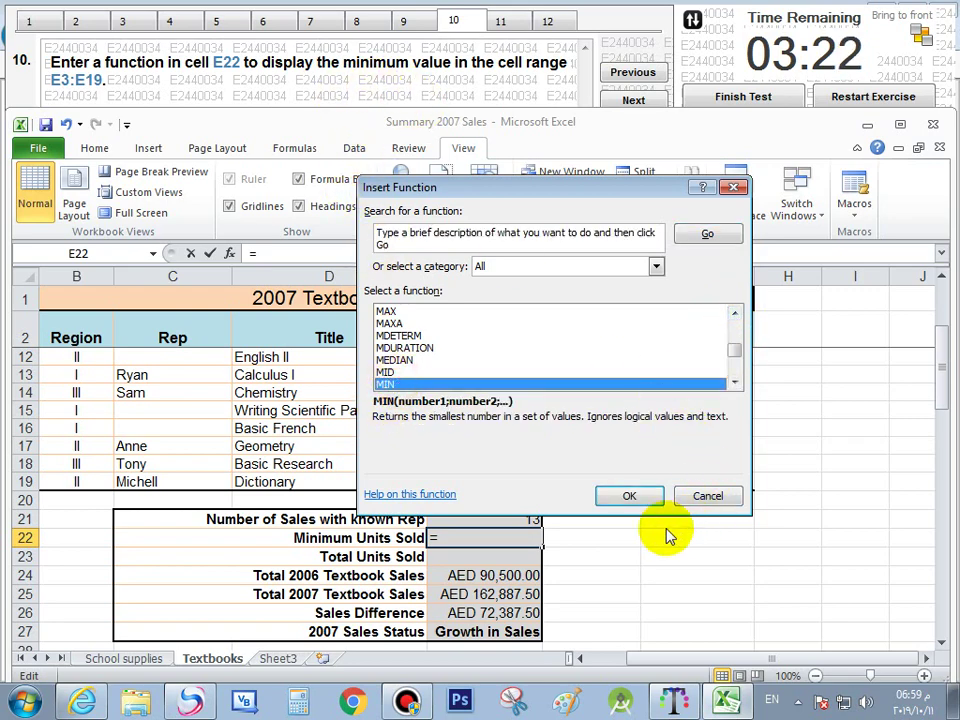
{"action": "left_click", "coordinate": [628, 497]}
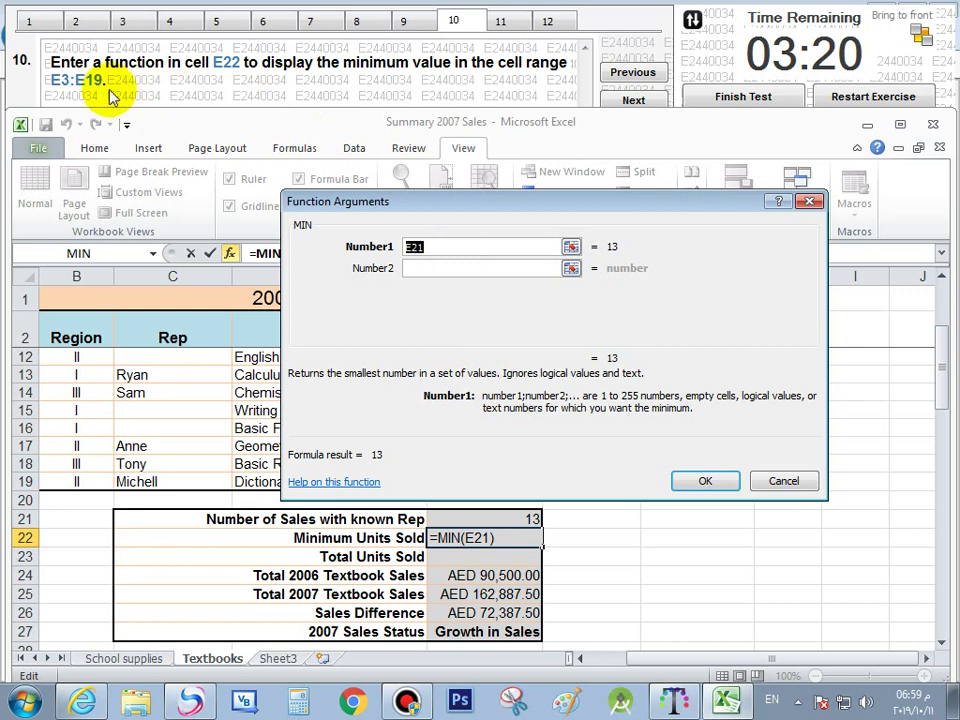
Set the MIN range in cell E22 to E3:E19 and check the result against the Units Sold values
{"action": "left_click", "coordinate": [570, 248]}
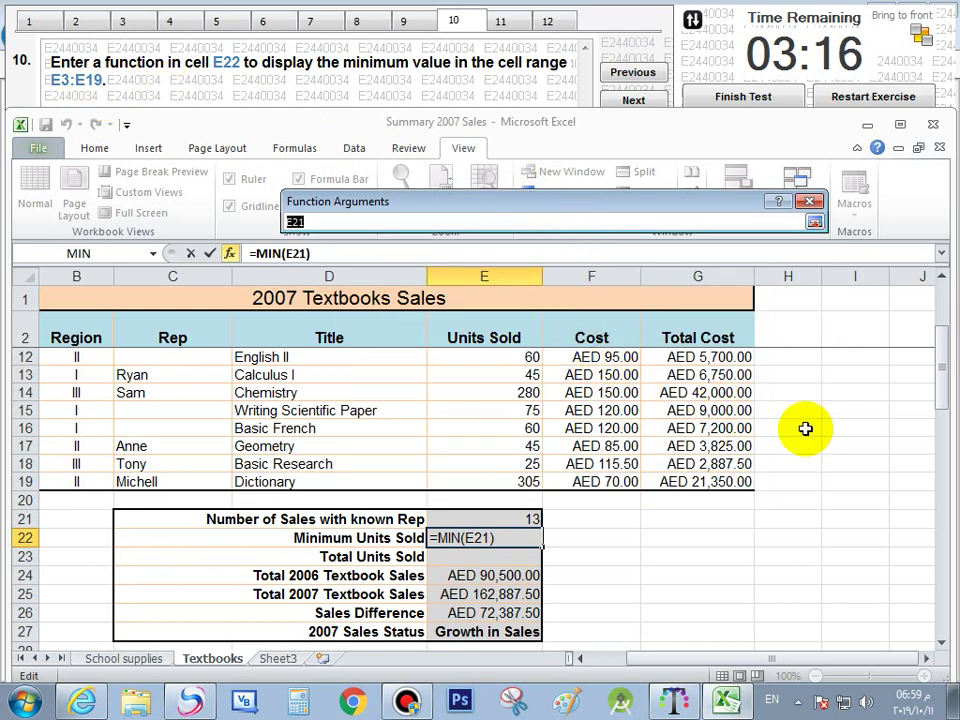
{"action": "left_click_drag", "start_coordinate": [945, 370], "coordinate": [943, 313]}
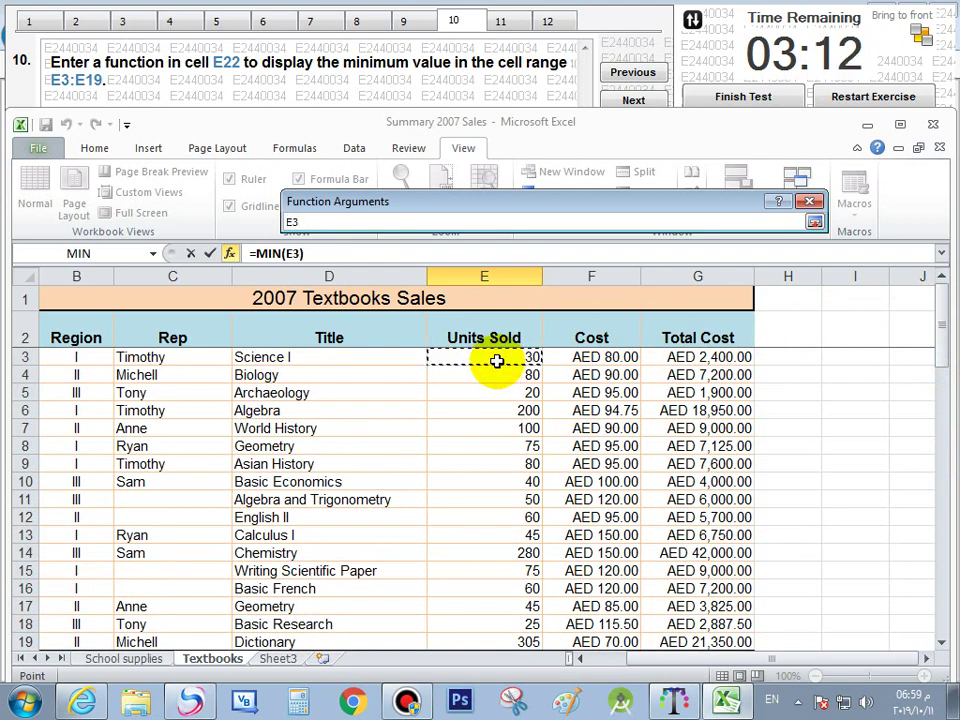
{"action": "left_click_drag", "start_coordinate": [497, 364], "coordinate": [502, 568]}
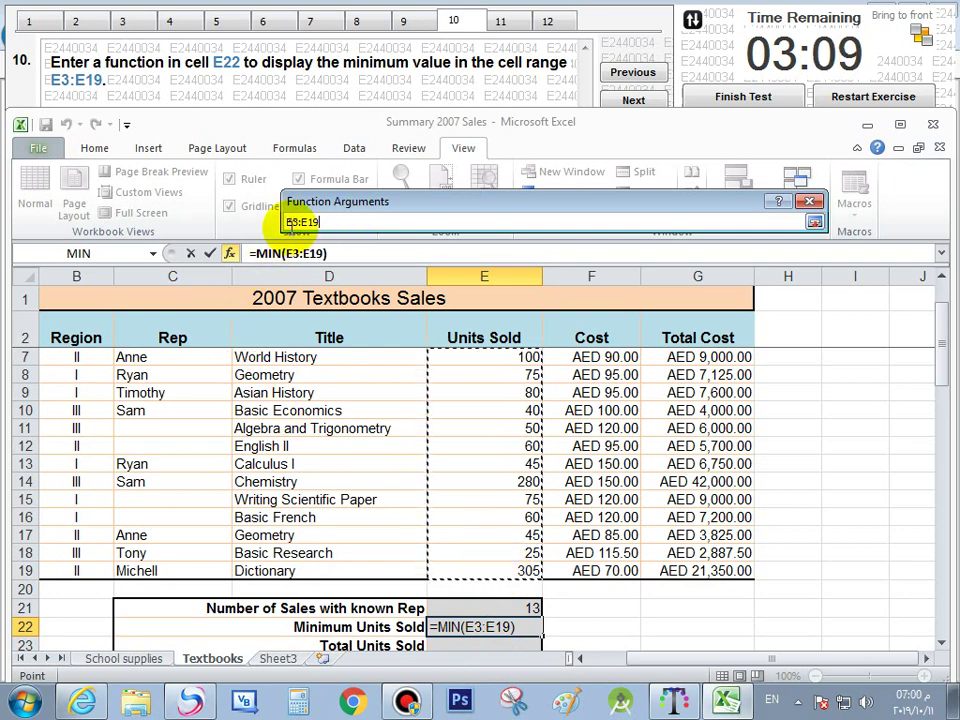
{"action": "left_click", "coordinate": [813, 222]}
{"action": "left_click", "coordinate": [707, 477]}
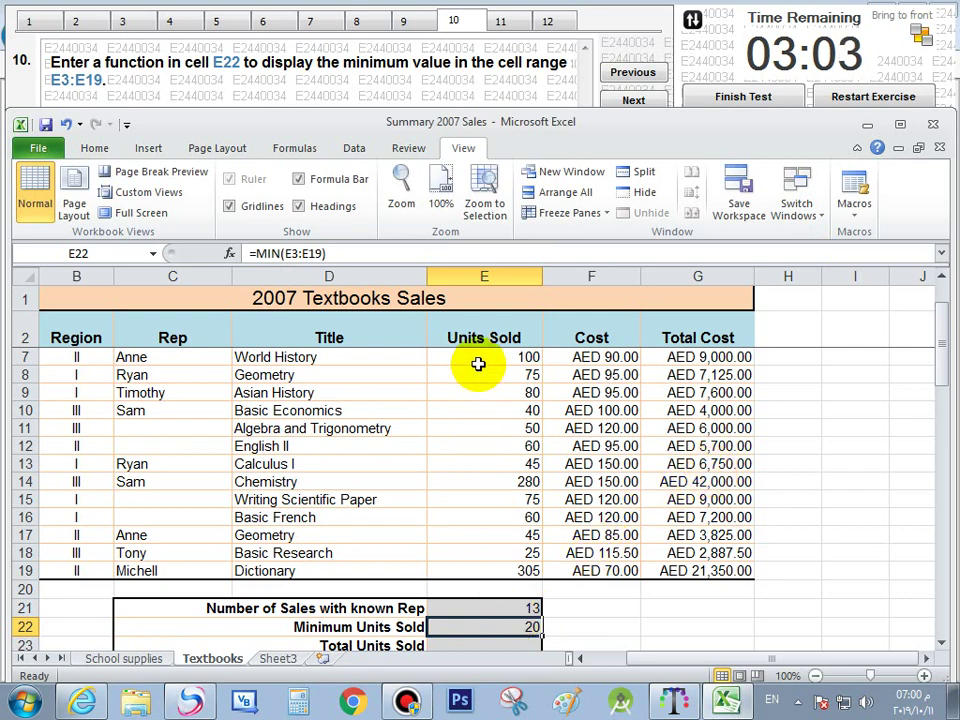
{"action": "left_click_drag", "start_coordinate": [499, 575], "coordinate": [526, 357]}
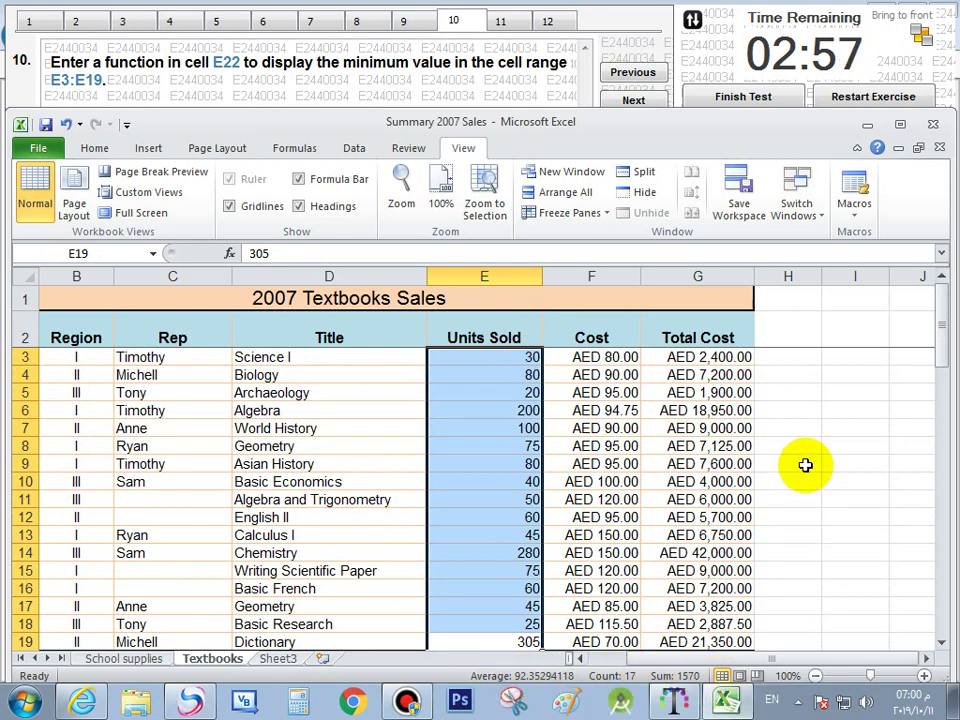
{"action": "left_click", "coordinate": [497, 446]}
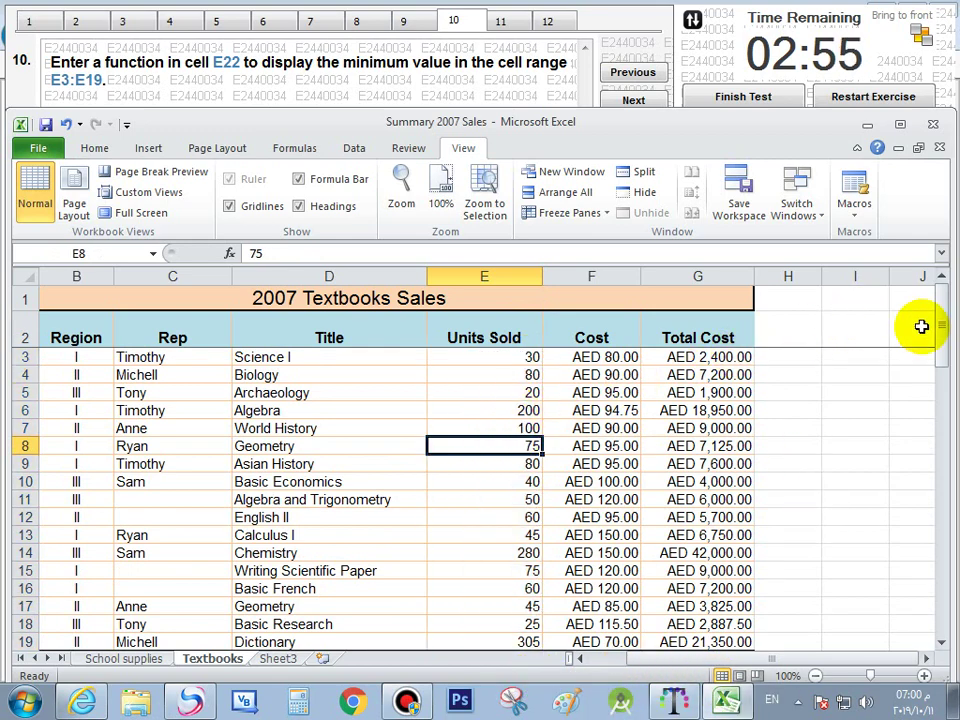
{"action": "mouse_move", "coordinate": [942, 340]}
{"action": "left_mouse_down"}
{"action": "mouse_move", "coordinate": [947, 360]}
{"action": "mouse_move", "coordinate": [950, 344]}
{"action": "left_mouse_up"}
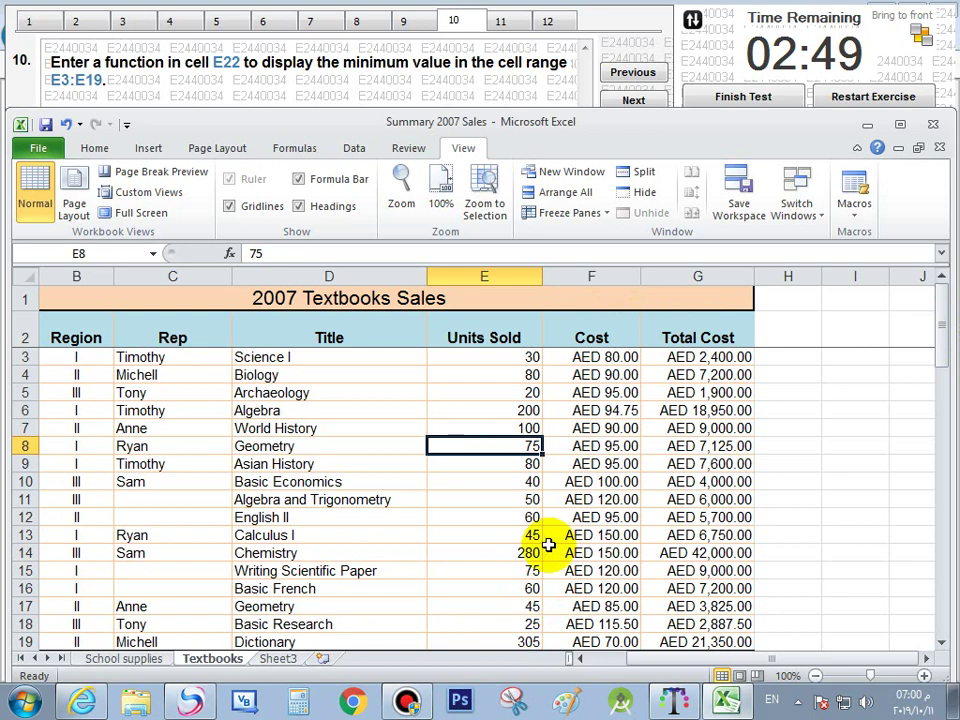
Go to question 11 and insert the SUM function from the All category in the Total Units Sold cell E23
{"action": "left_click", "coordinate": [640, 101]}
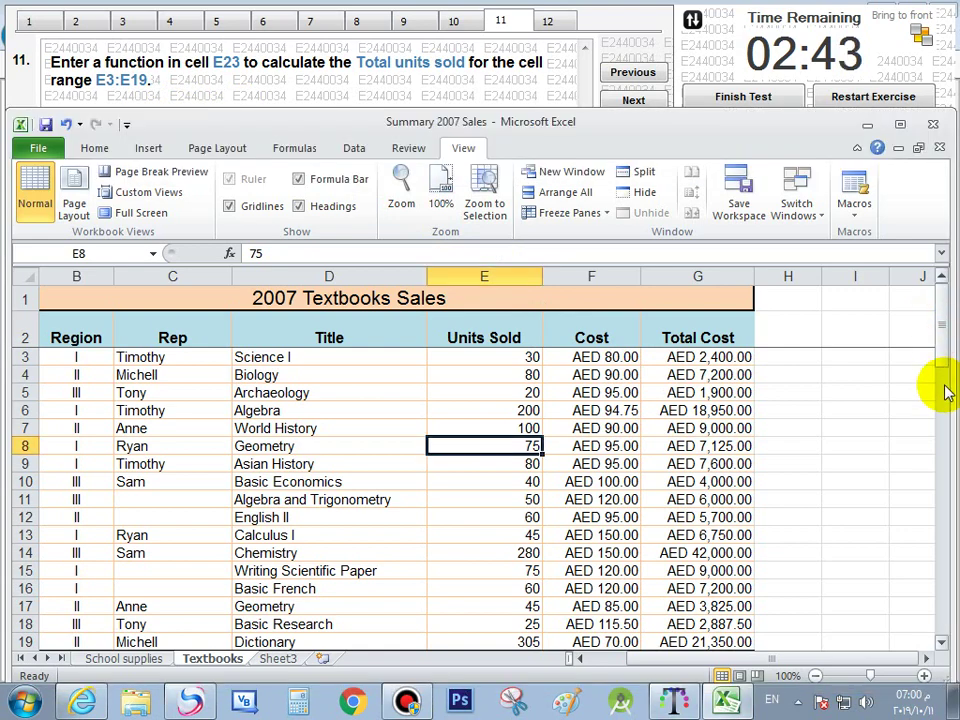
{"action": "left_click_drag", "start_coordinate": [943, 330], "coordinate": [943, 402]}
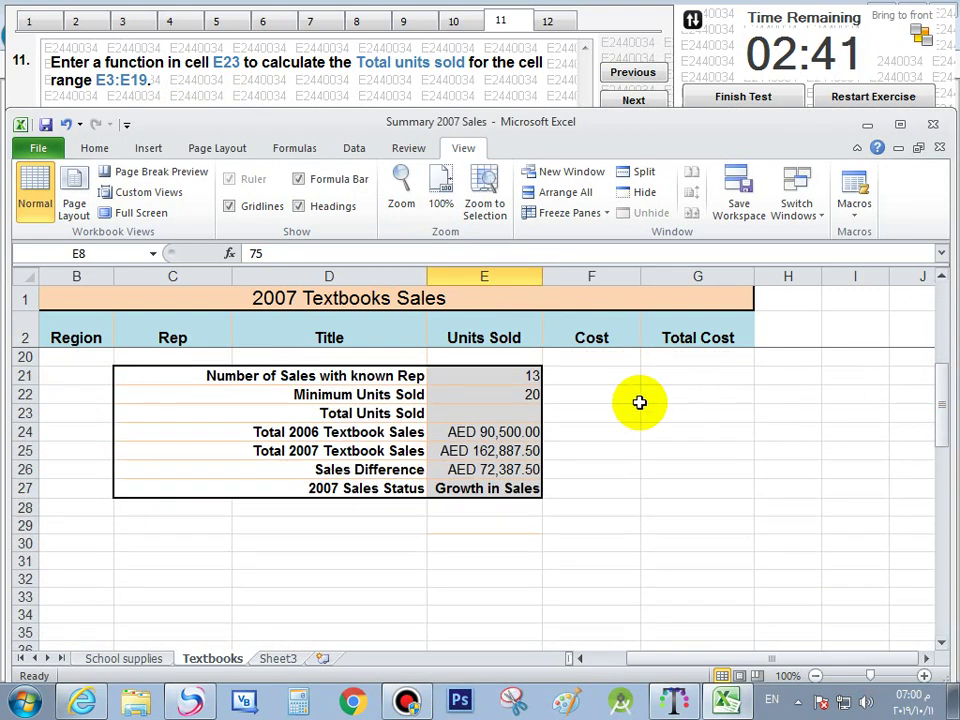
{"action": "left_click", "coordinate": [483, 418]}
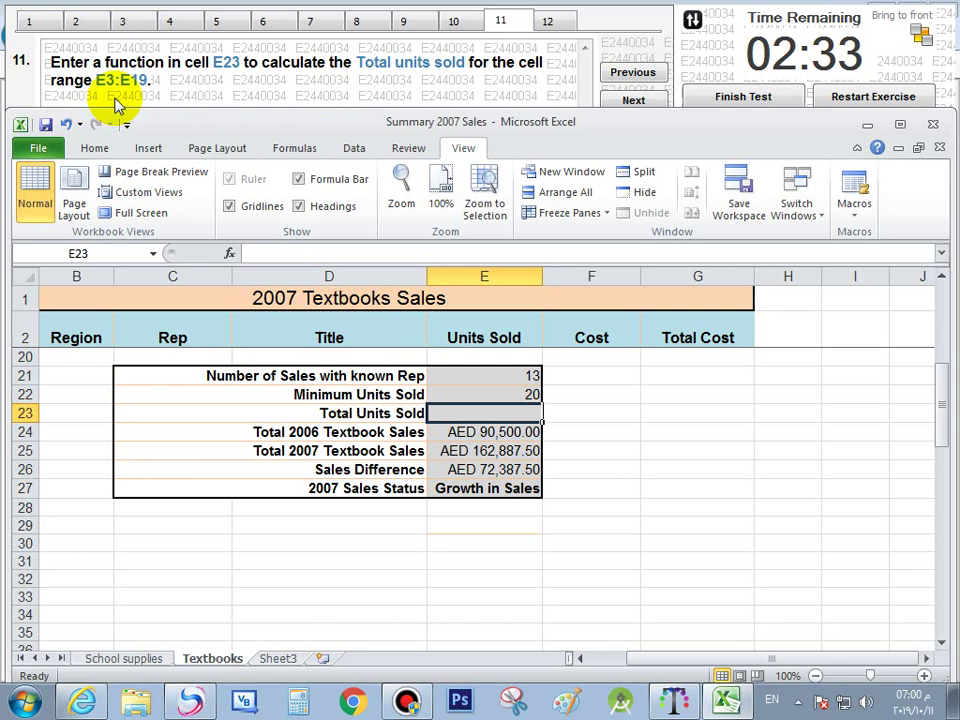
{"action": "left_click", "coordinate": [229, 253]}
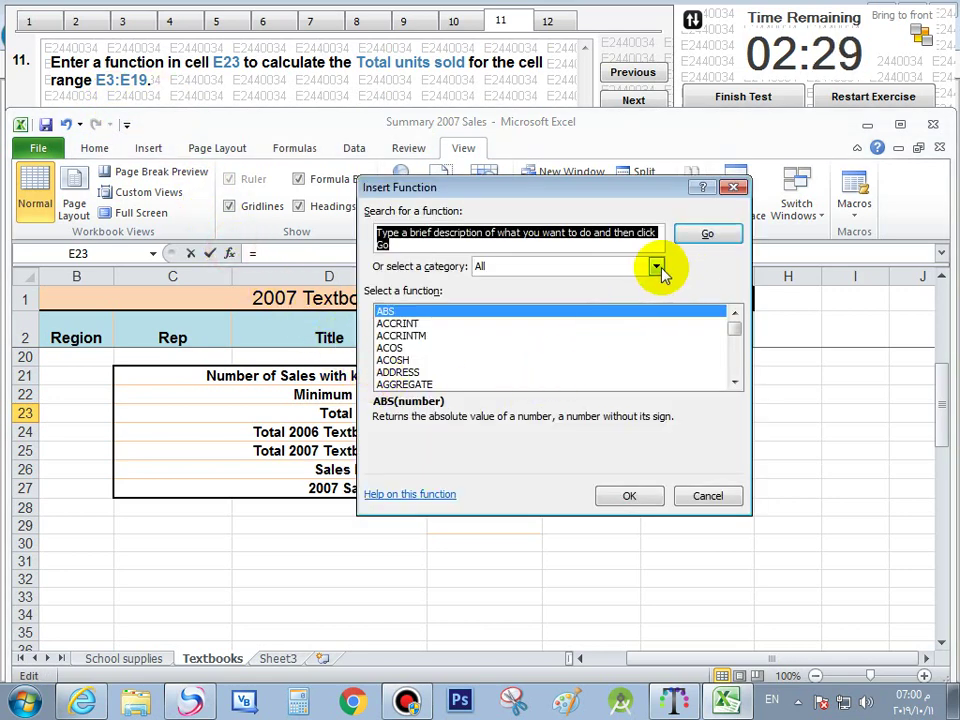
{"action": "left_click_drag", "start_coordinate": [733, 330], "coordinate": [735, 373]}
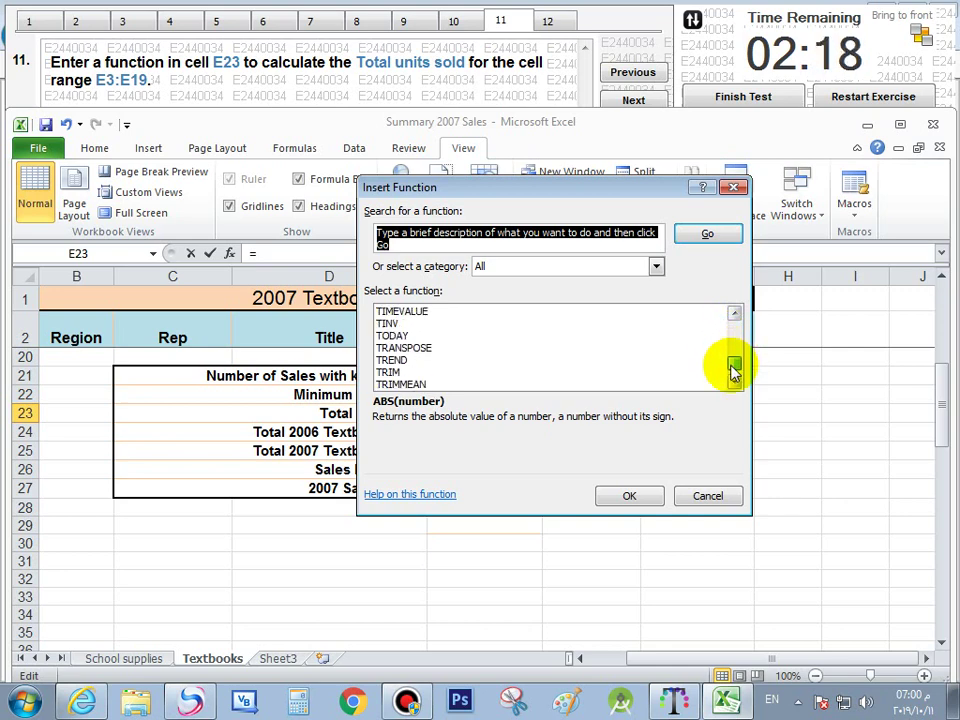
{"action": "left_click", "coordinate": [735, 313]}
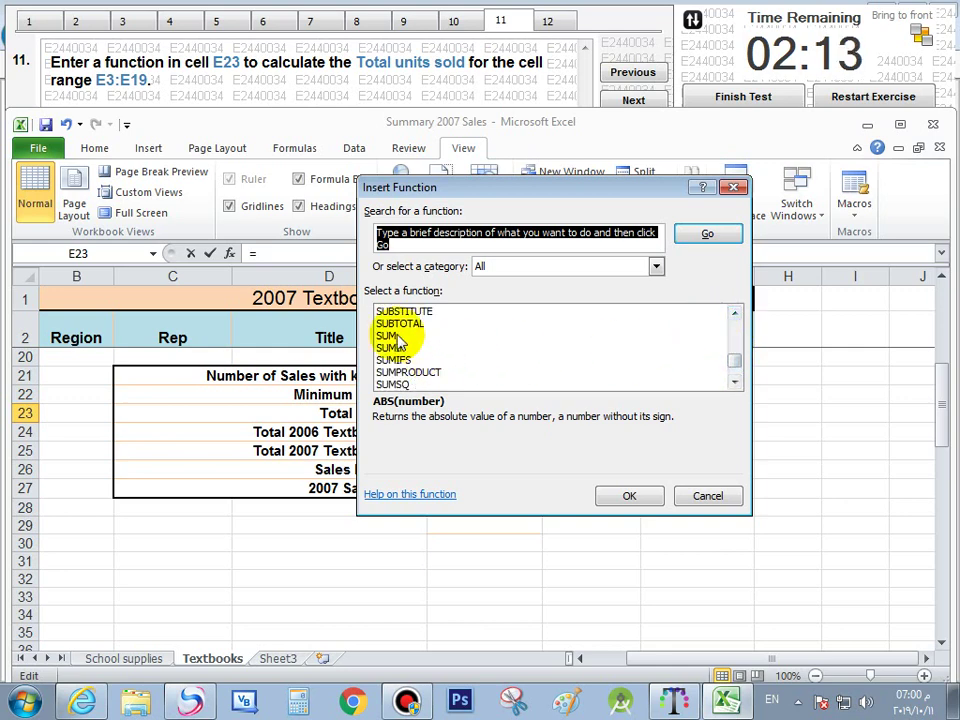
{"action": "left_click", "coordinate": [390, 336]}
{"action": "left_click", "coordinate": [615, 500]}
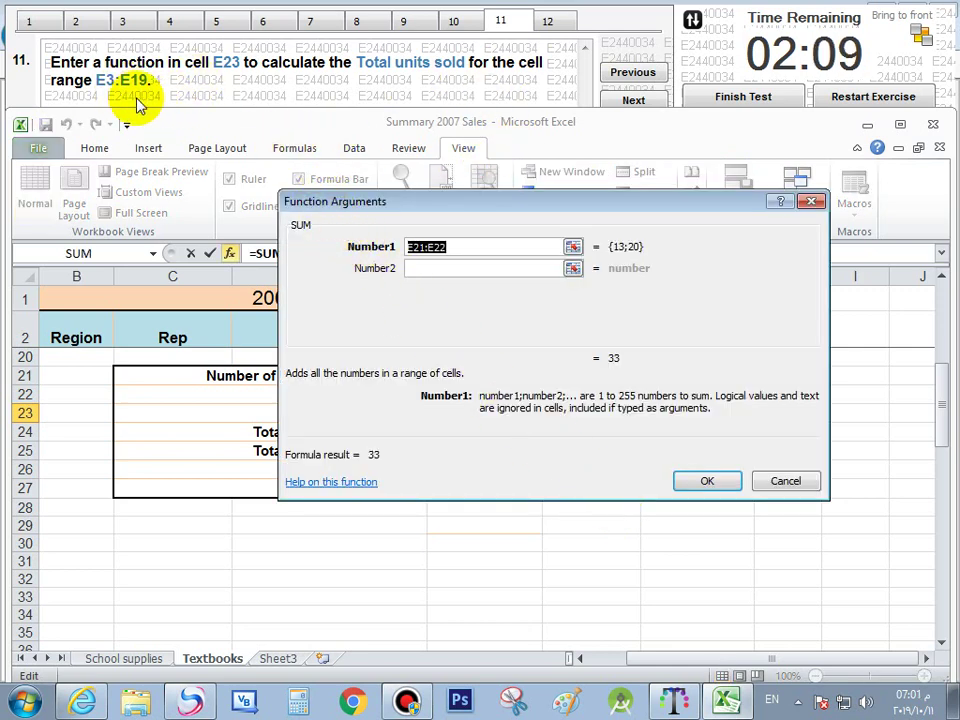
Replace the suggested SUM range in cell E23 with E3:E19 and check the total against the sum of the selected Units Sold cells
{"action": "left_click", "coordinate": [573, 247]}
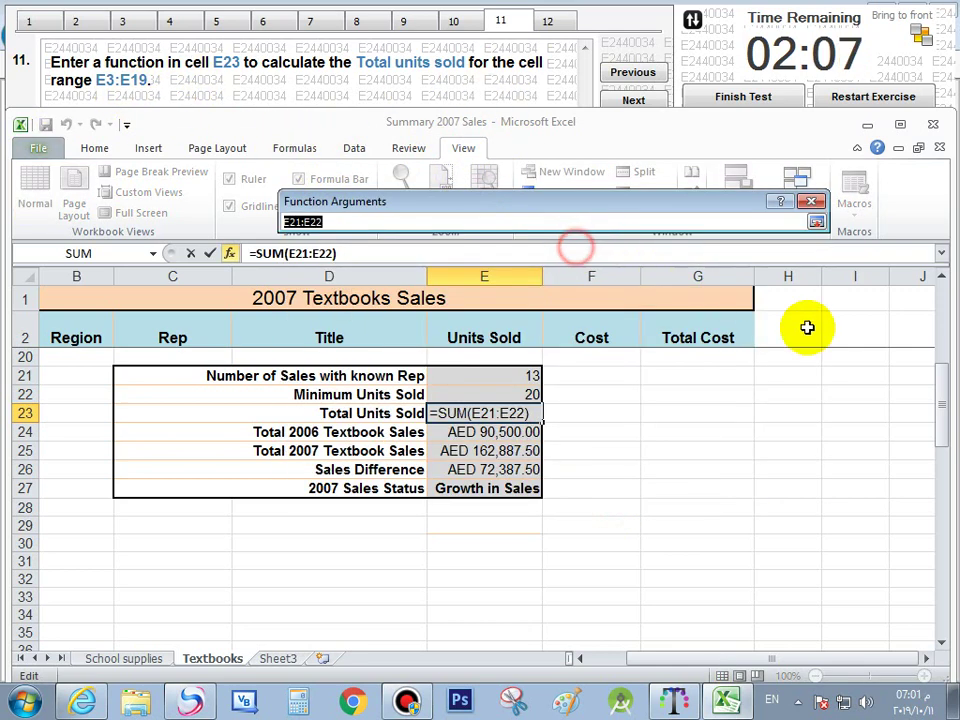
{"action": "left_click", "coordinate": [354, 216]}
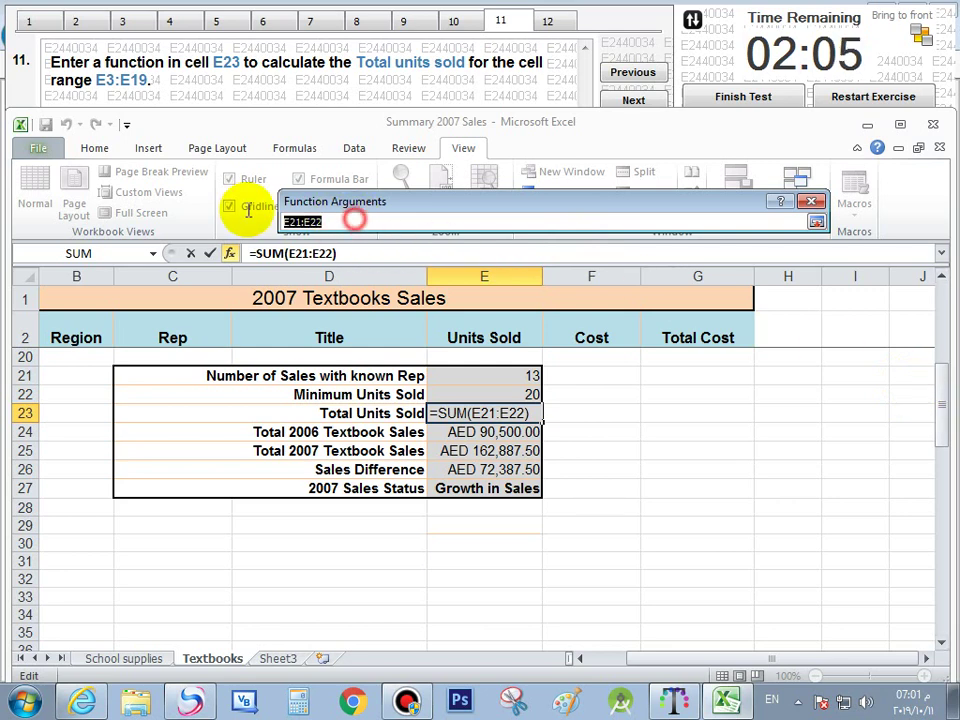
{"action": "key", "text": "Delete"}
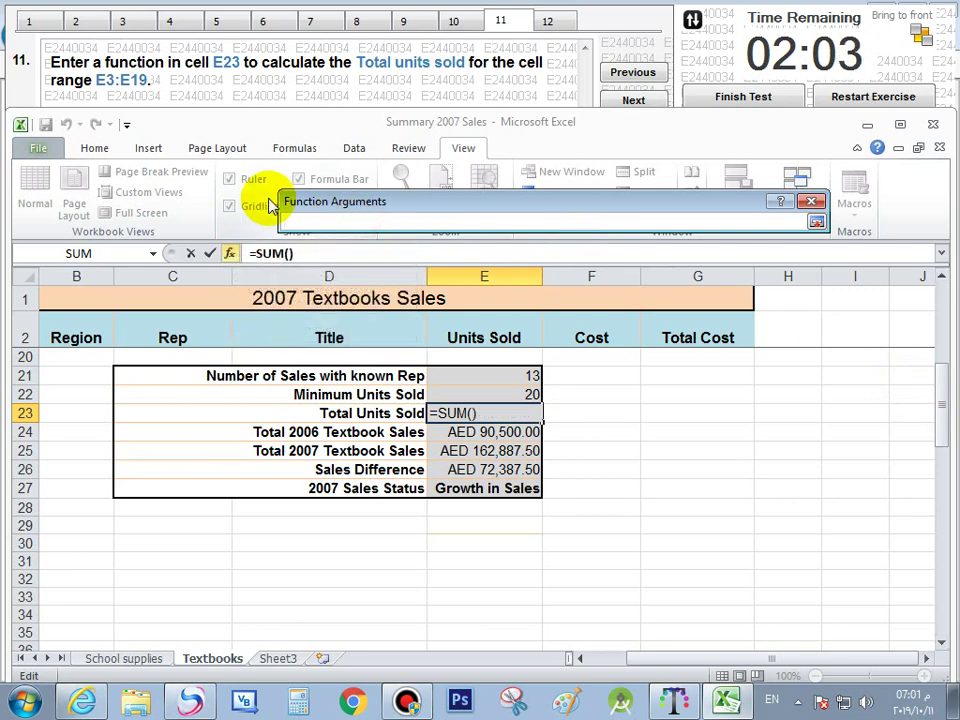
{"action": "left_click_drag", "start_coordinate": [936, 429], "coordinate": [948, 337]}
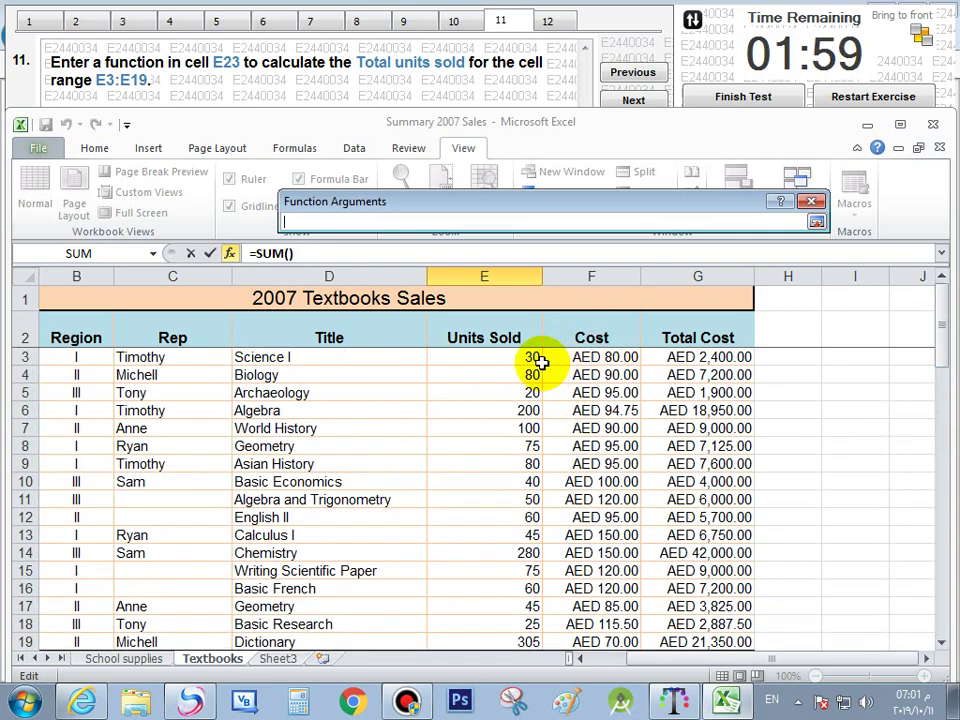
{"action": "left_click_drag", "start_coordinate": [530, 360], "coordinate": [493, 568]}
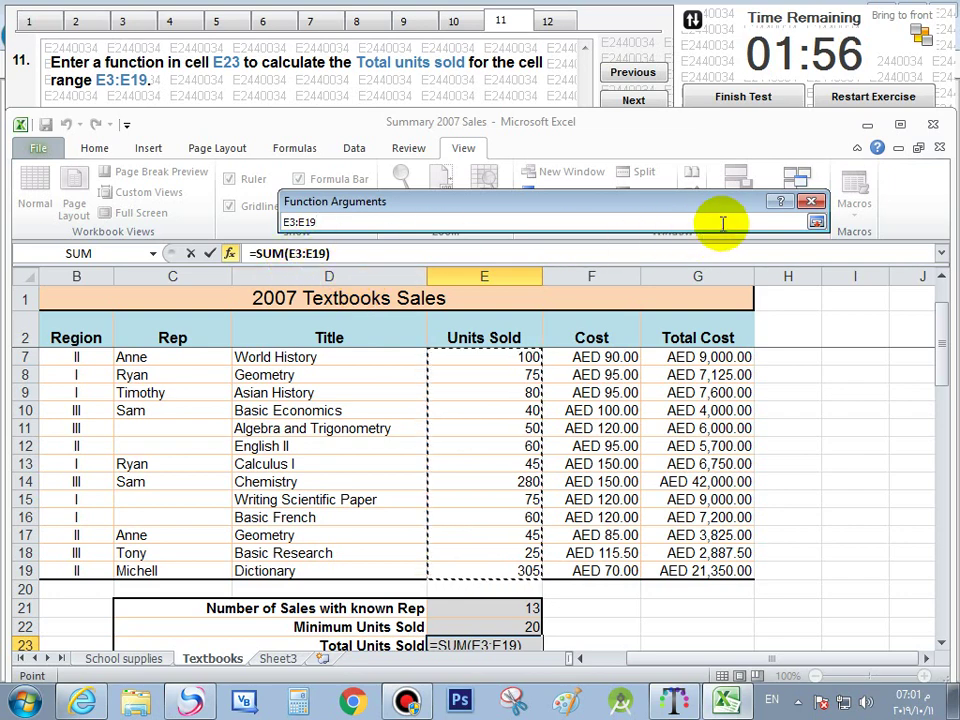
{"action": "left_click", "coordinate": [816, 221]}
{"action": "left_click", "coordinate": [707, 481]}
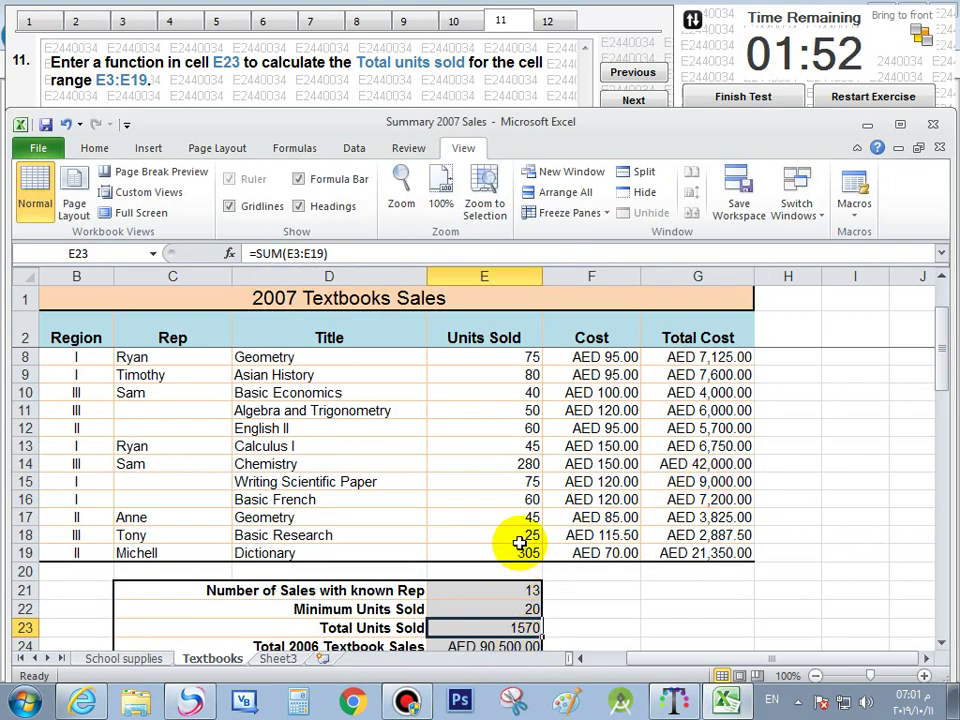
{"action": "left_click_drag", "start_coordinate": [520, 553], "coordinate": [521, 357]}
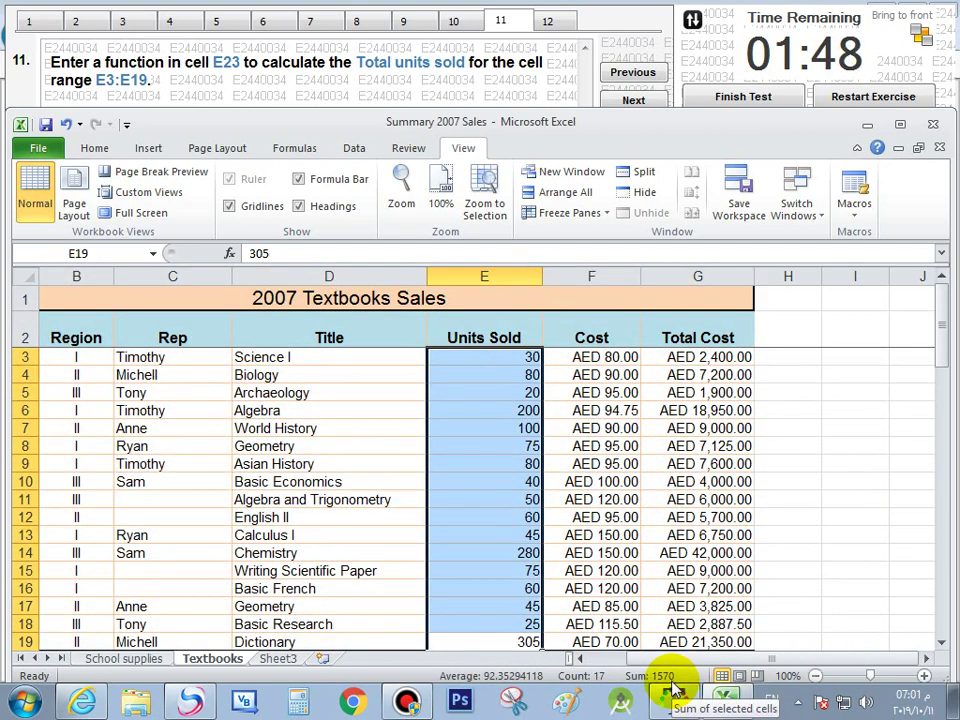
{"action": "left_click_drag", "start_coordinate": [935, 347], "coordinate": [937, 425]}
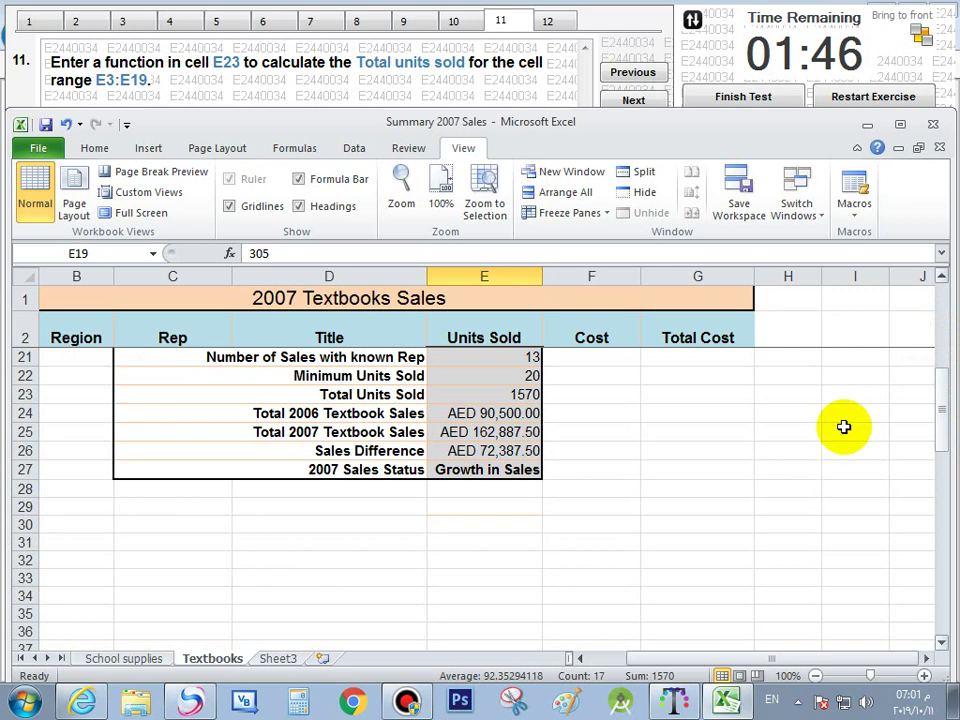
Go to question 12 and rename the worksheet Sheet3 as Summary Report
{"action": "left_click", "coordinate": [633, 100]}
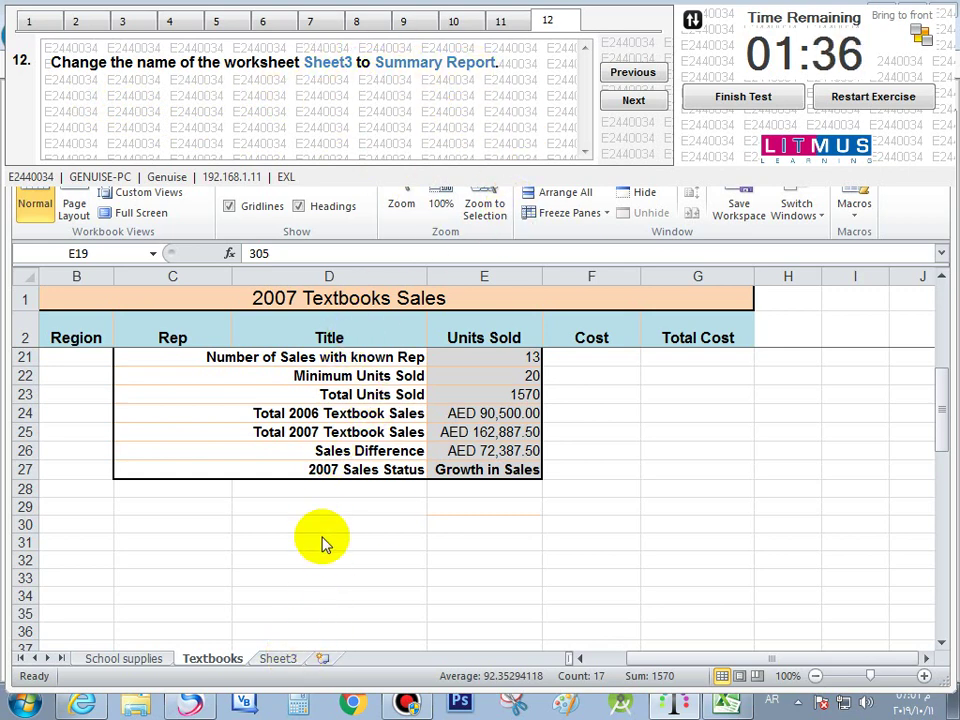
{"action": "left_click", "coordinate": [266, 664]}
{"action": "left_click", "coordinate": [268, 660]}
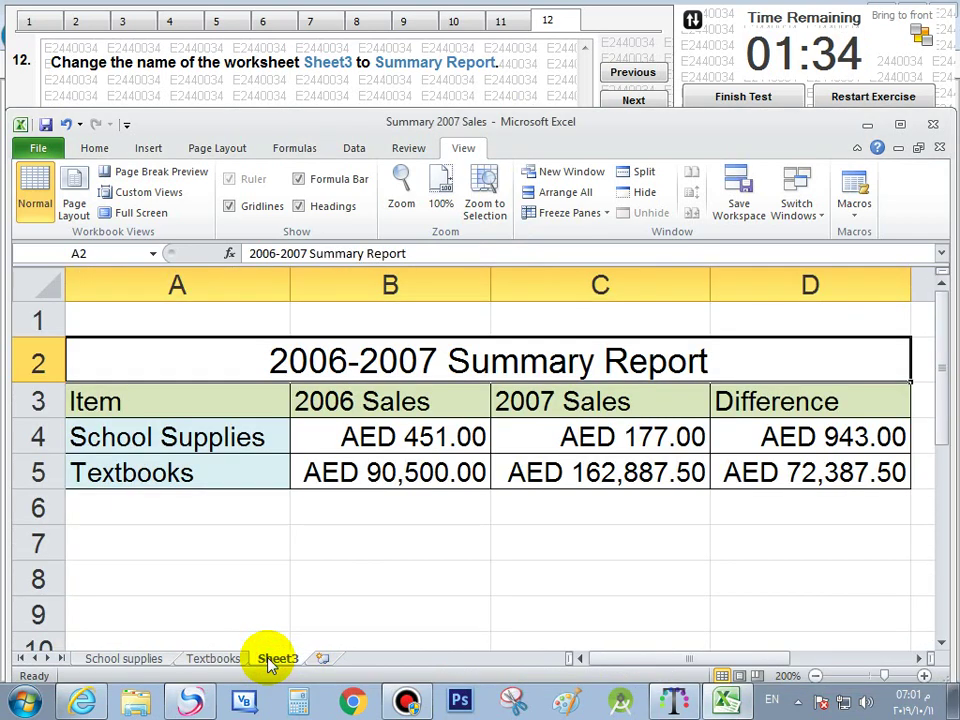
{"action": "right_click", "coordinate": [268, 660]}
{"action": "left_click", "coordinate": [361, 493]}
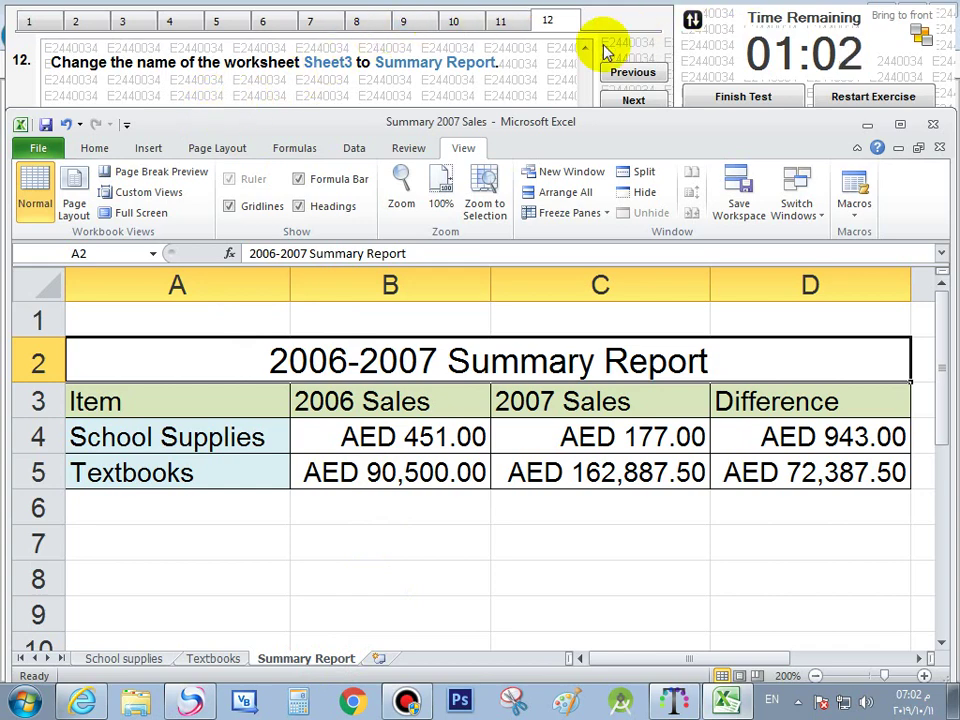
Review questions 1 to 12 of the exercise in order and finish the test
{"action": "left_click", "coordinate": [28, 18]}
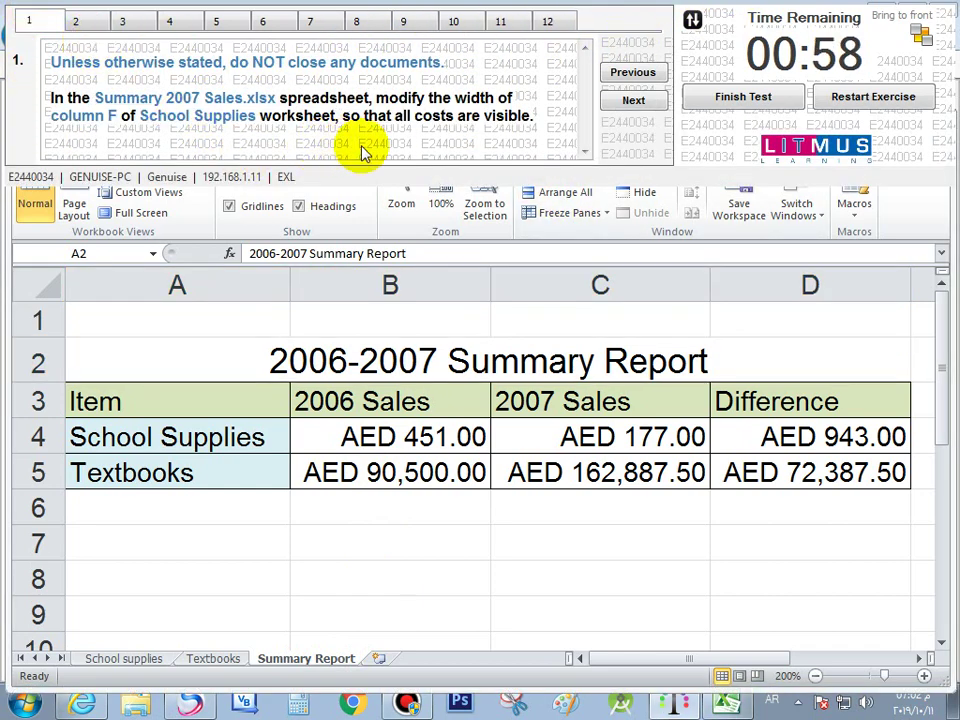
{"action": "left_click", "coordinate": [75, 19]}
{"action": "left_click", "coordinate": [135, 24]}
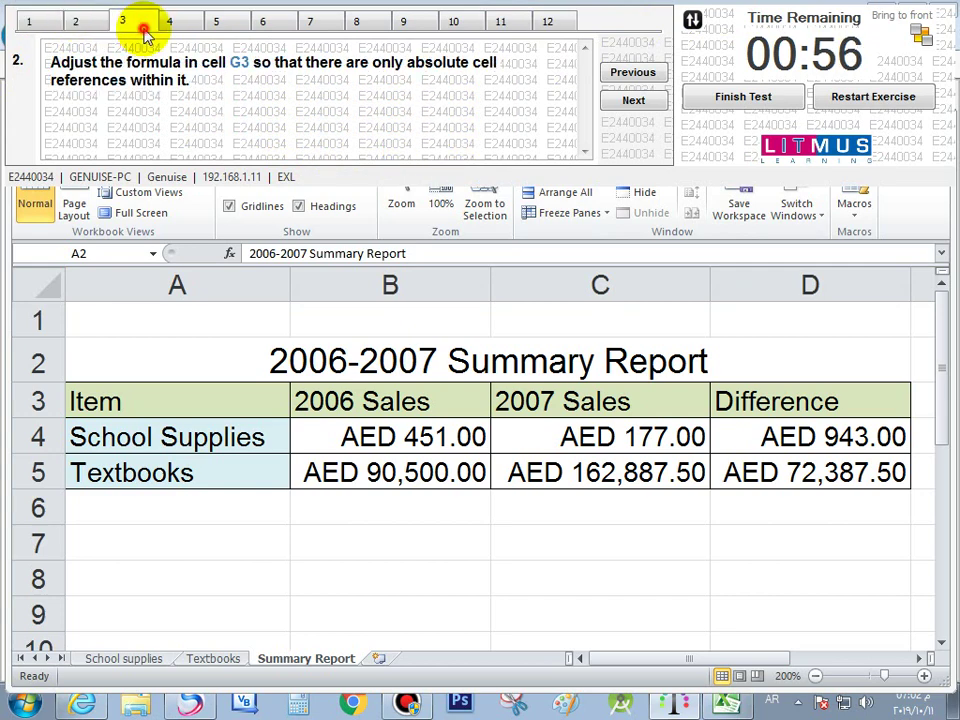
{"action": "left_click", "coordinate": [185, 24]}
{"action": "left_click", "coordinate": [224, 26]}
{"action": "left_click", "coordinate": [268, 22]}
{"action": "left_click", "coordinate": [318, 22]}
{"action": "left_click", "coordinate": [364, 20]}
{"action": "left_click", "coordinate": [408, 20]}
{"action": "left_click", "coordinate": [453, 20]}
{"action": "left_click", "coordinate": [492, 26]}
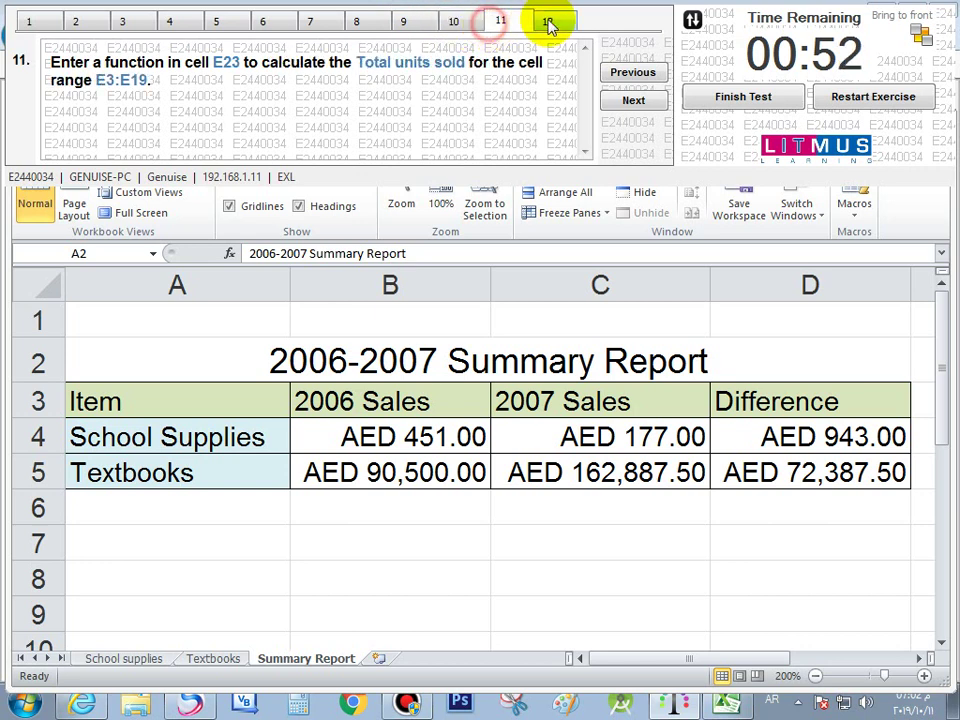
{"action": "left_click", "coordinate": [549, 22]}
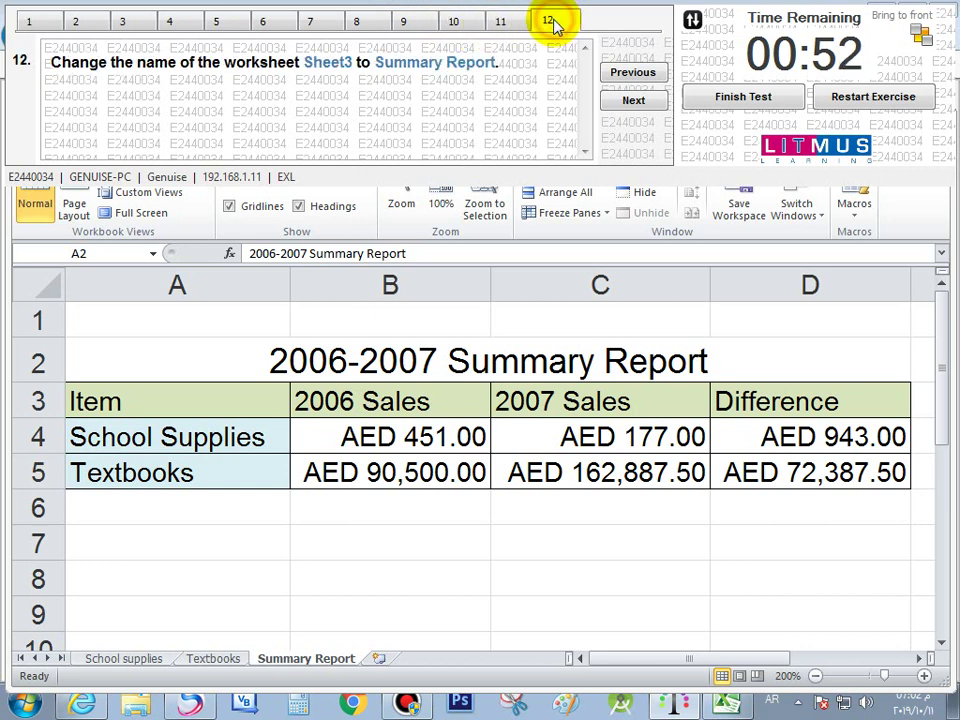
{"action": "left_click", "coordinate": [735, 105]}
{"action": "left_click", "coordinate": [563, 413]}
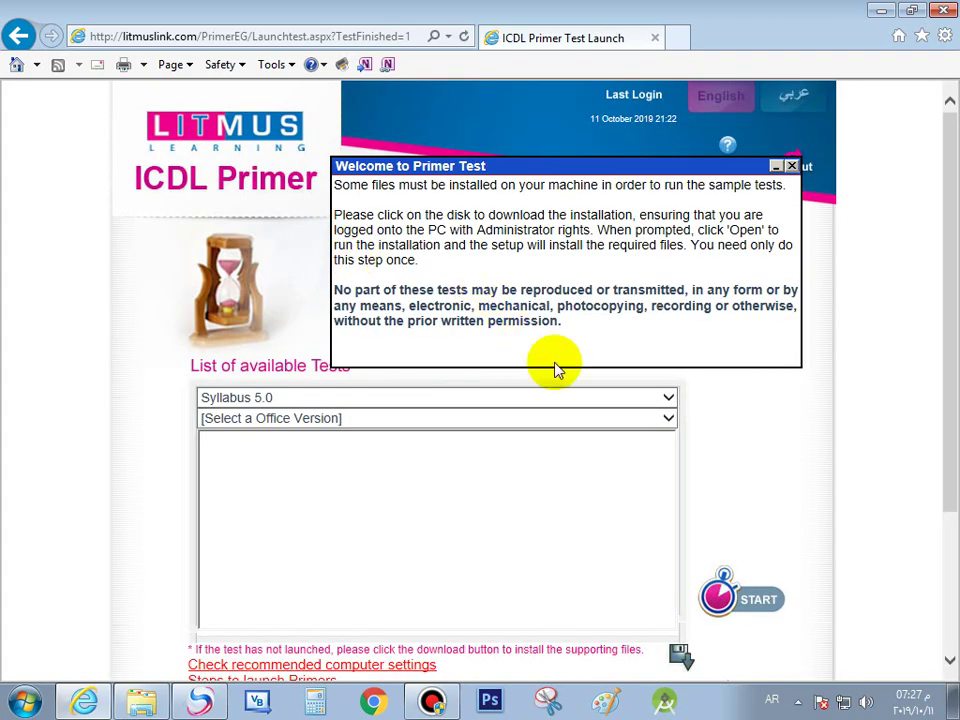
Choose New Syllabus and Windows7/Office 2010 as the versions and start the test Primer - Spreadsheets Exercise 3
{"action": "left_click", "coordinate": [669, 393]}
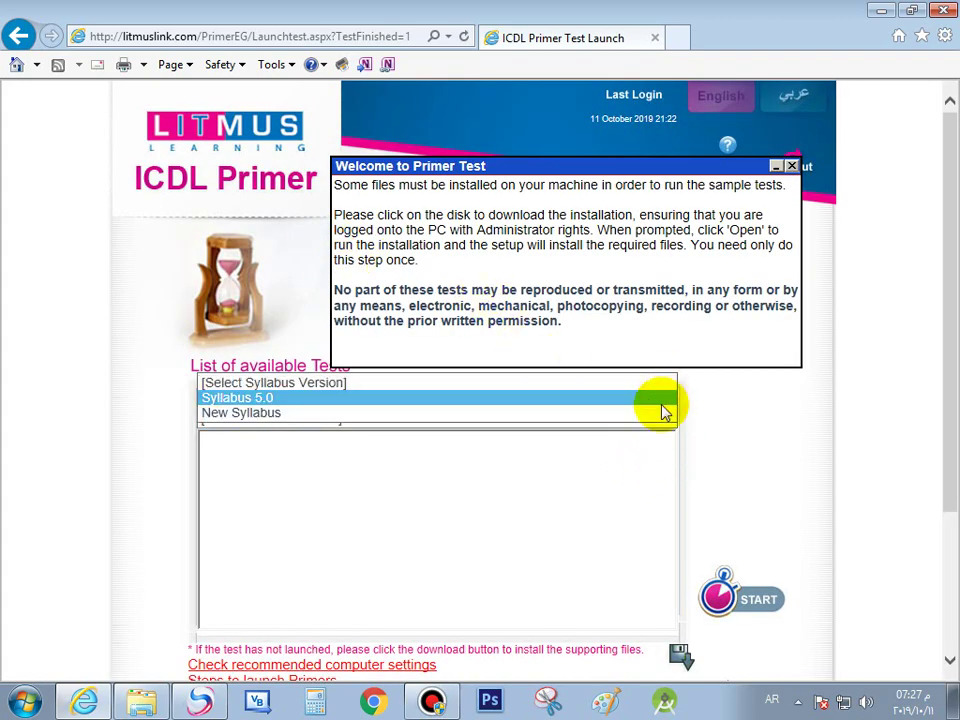
{"action": "left_click", "coordinate": [656, 412]}
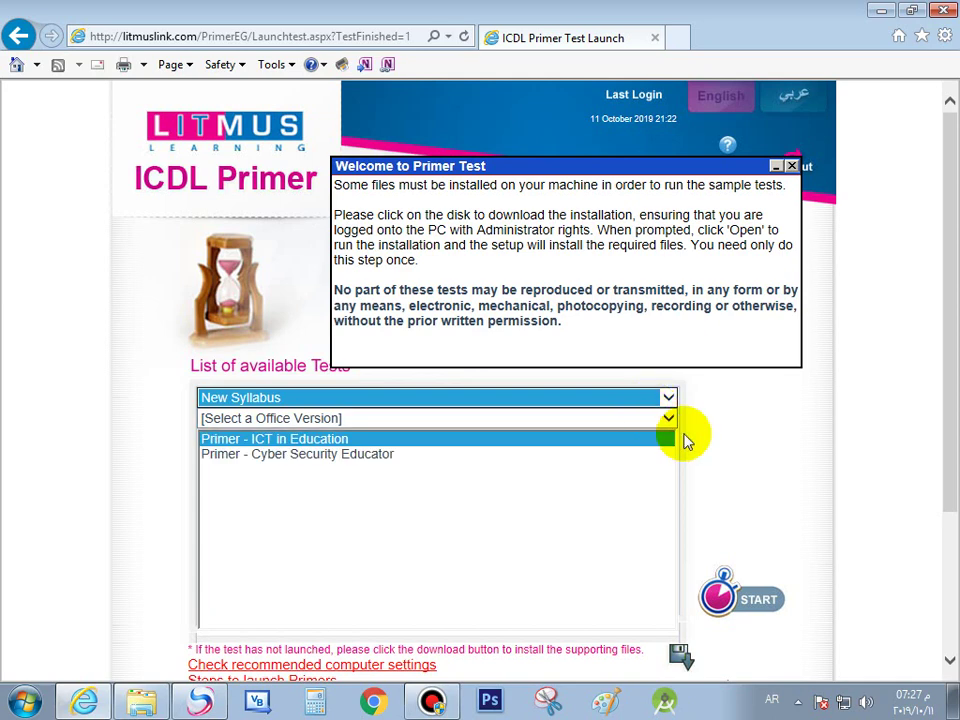
{"action": "left_click", "coordinate": [666, 419]}
{"action": "left_click", "coordinate": [638, 441]}
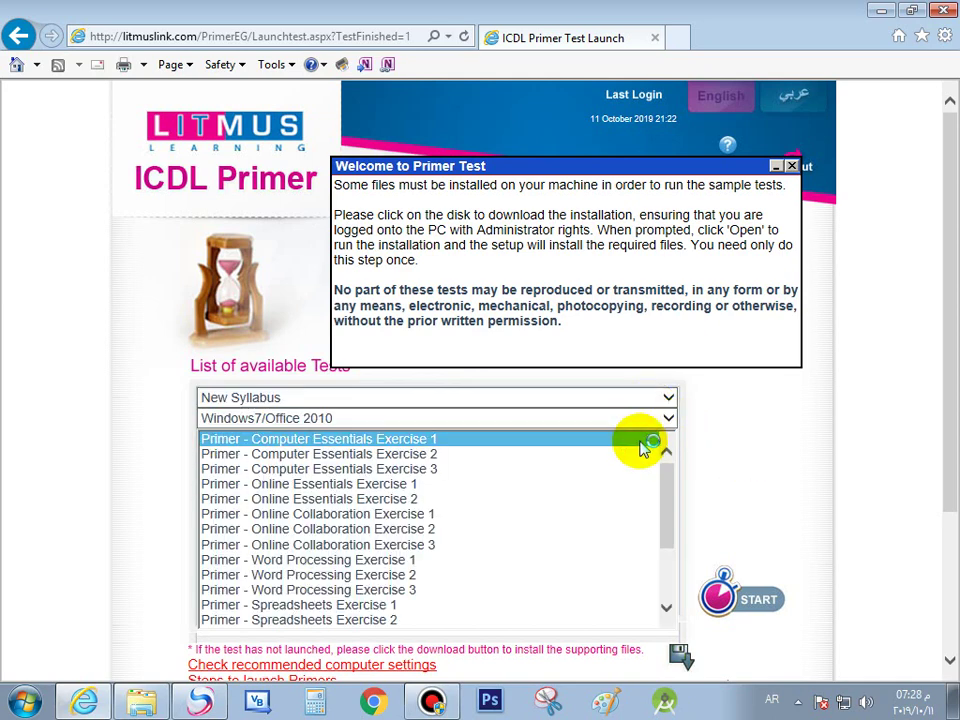
{"action": "left_click_drag", "start_coordinate": [666, 489], "coordinate": [578, 558]}
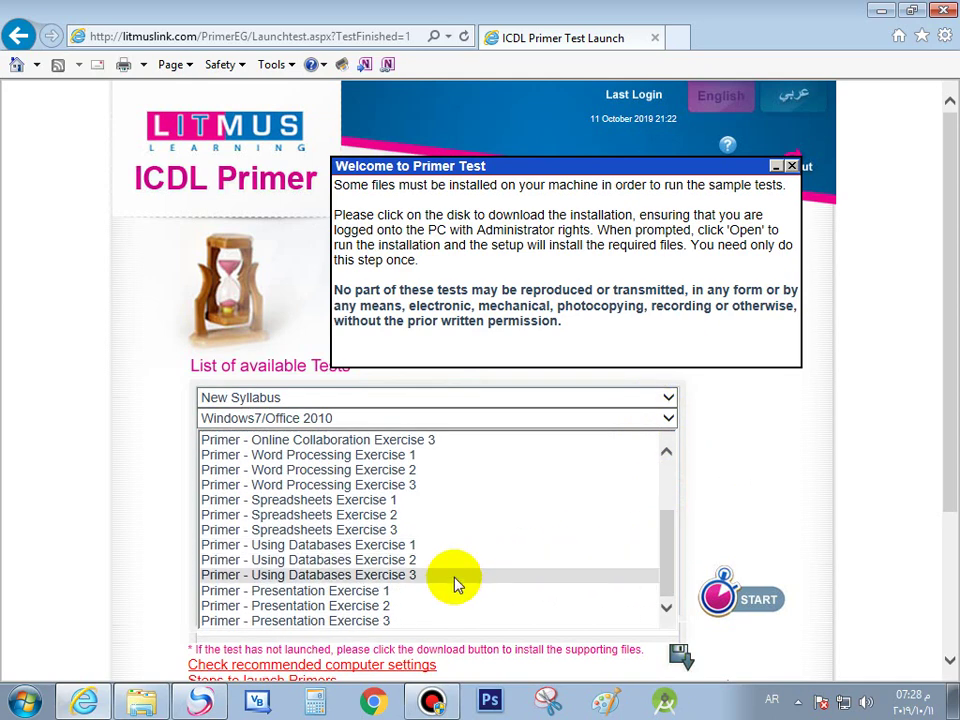
{"action": "left_click", "coordinate": [440, 530]}
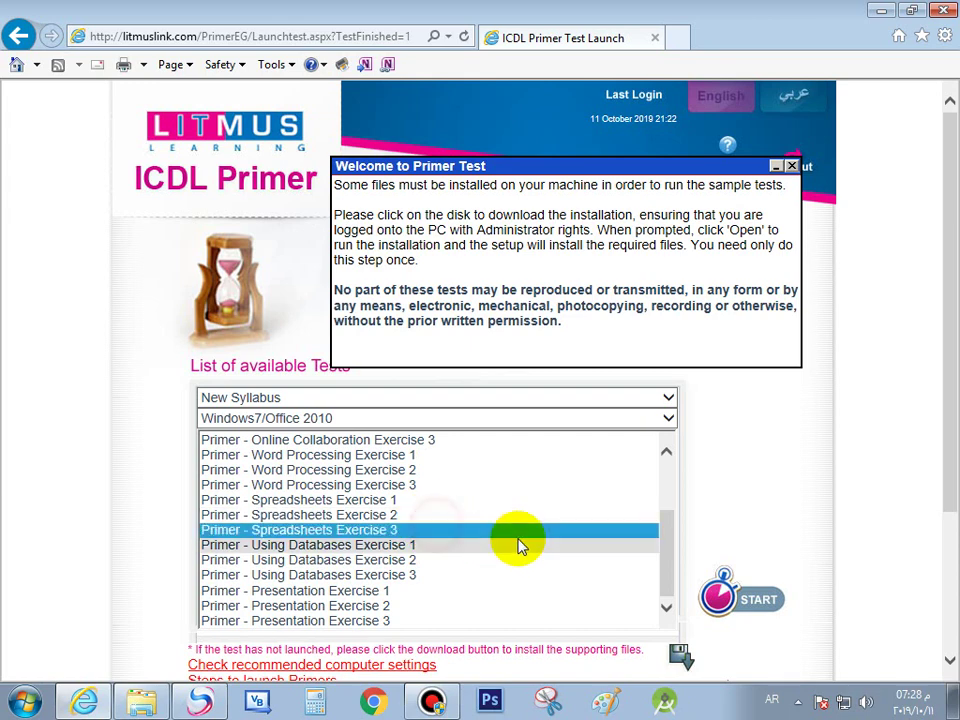
{"action": "left_click", "coordinate": [740, 594]}
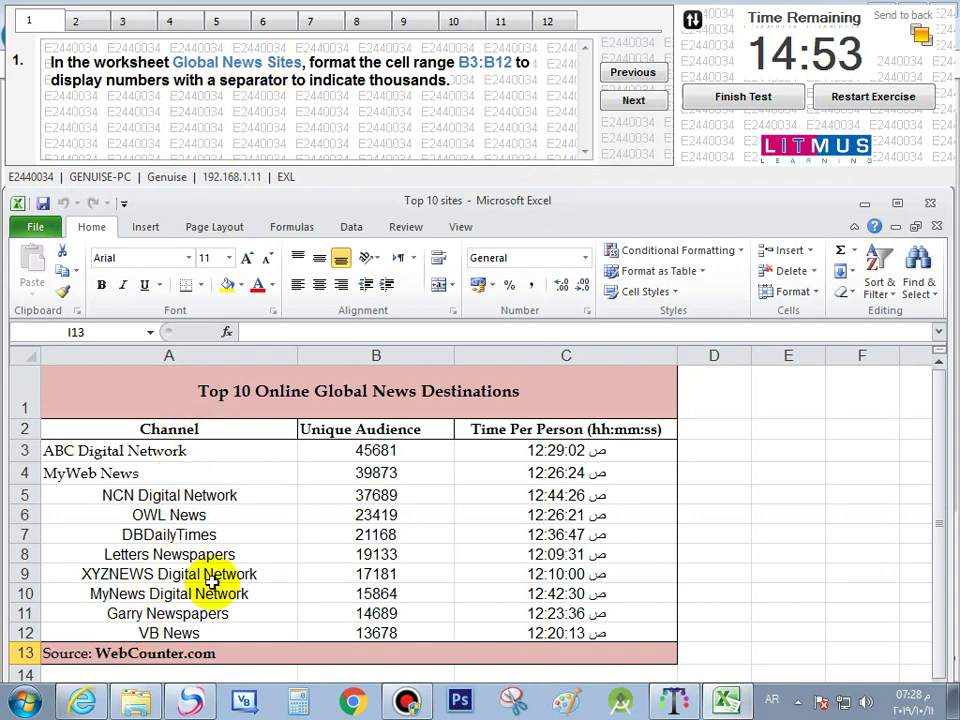
Reposition the workbook window below the question and format cells B3:B12 in Global News Sites as Number with the 1000 separator
{"action": "left_click", "coordinate": [930, 43]}
{"action": "left_click_drag", "start_coordinate": [690, 208], "coordinate": [696, 135]}
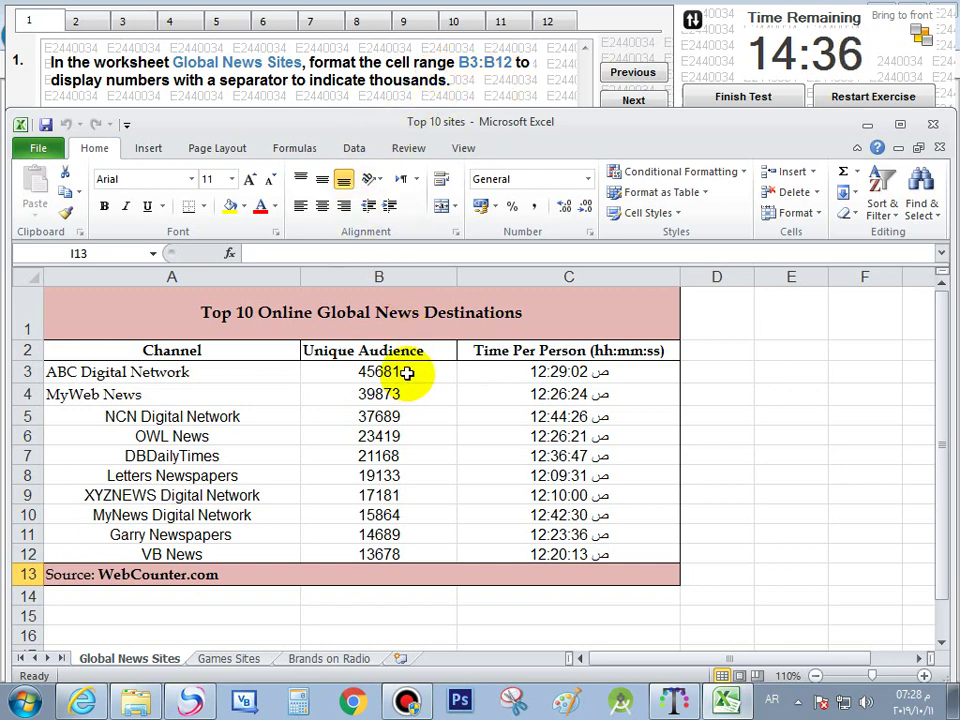
{"action": "left_click", "coordinate": [407, 373]}
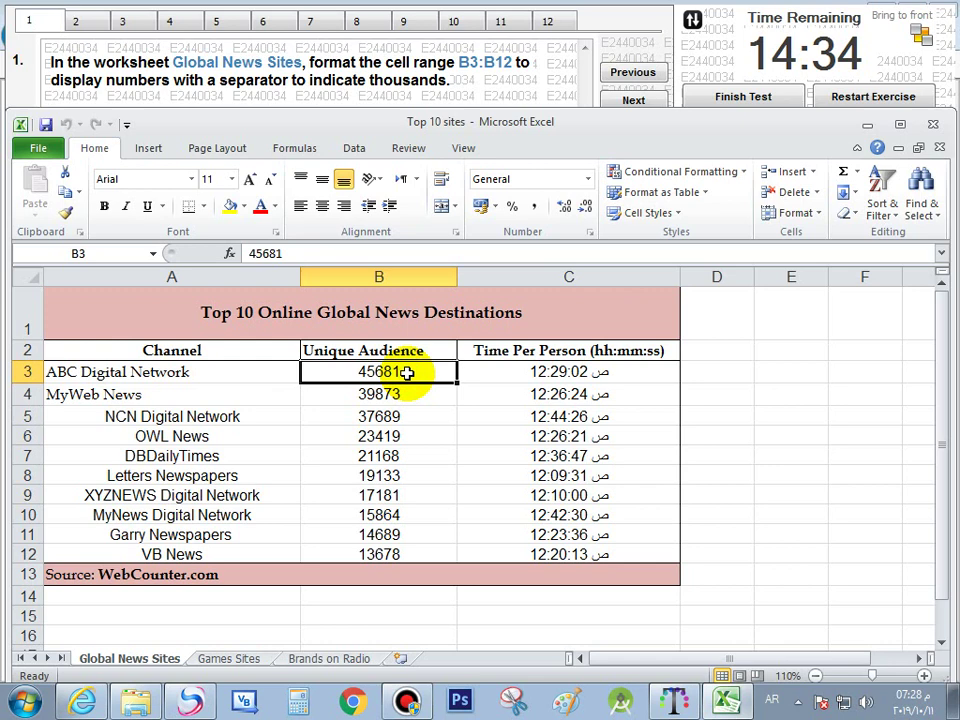
{"action": "left_click_drag", "start_coordinate": [407, 381], "coordinate": [410, 552]}
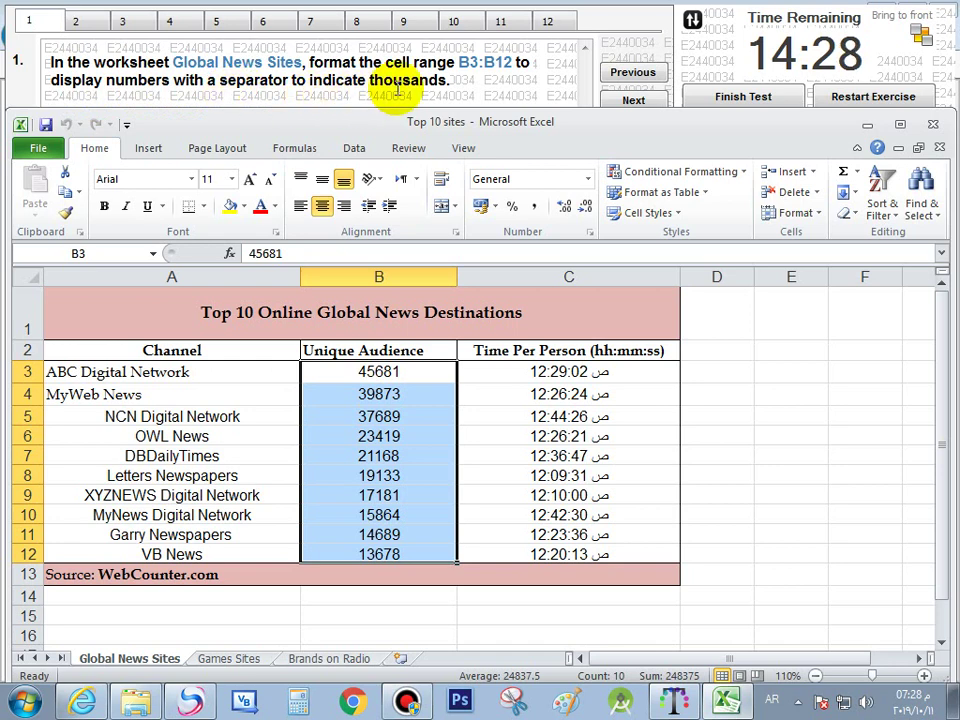
{"action": "right_click", "coordinate": [420, 430]}
{"action": "left_click", "coordinate": [495, 350]}
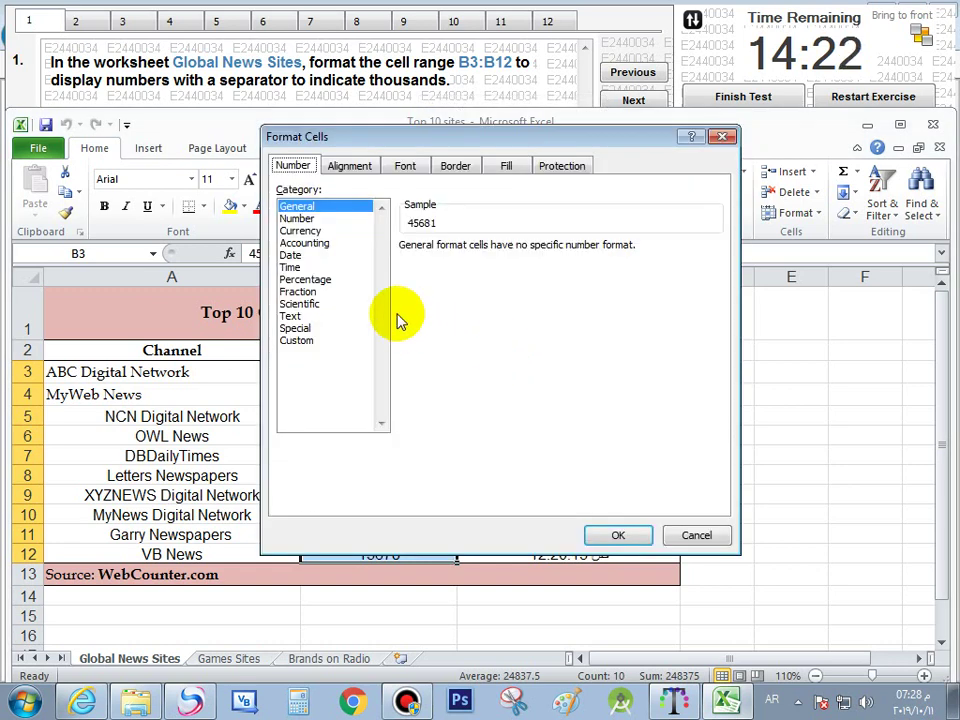
{"action": "left_click", "coordinate": [298, 218]}
{"action": "left_click", "coordinate": [408, 270]}
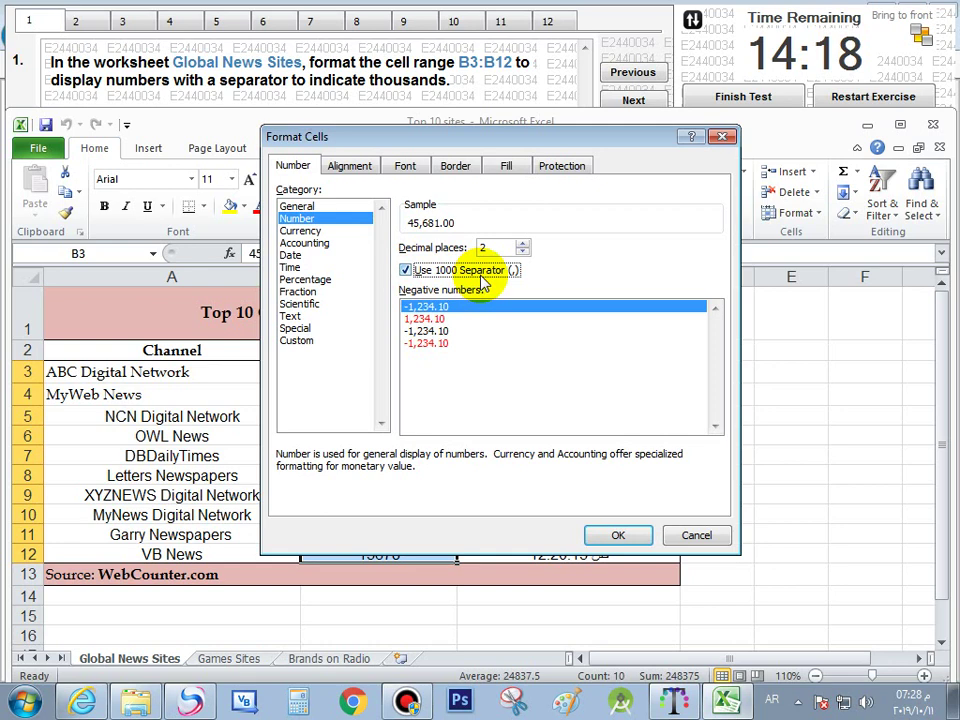
{"action": "left_click", "coordinate": [641, 535]}
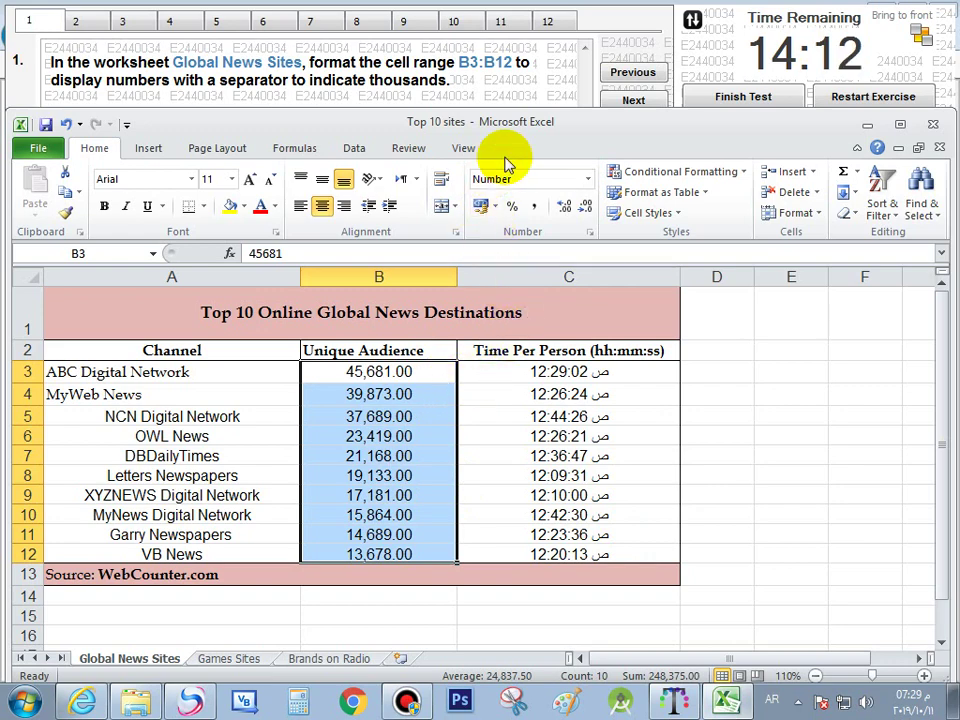
Go to question 2 and apply a purple font colour to the title Top 10 Online Global News Destinations in cell A1
{"action": "left_click", "coordinate": [630, 101]}
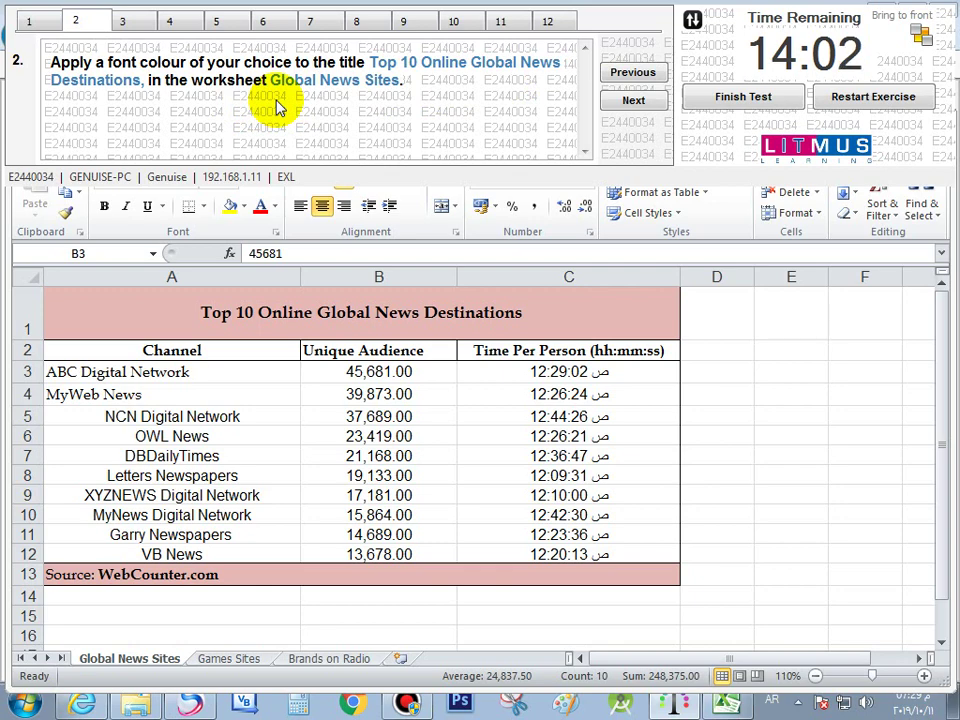
{"action": "left_click", "coordinate": [332, 300]}
{"action": "left_click", "coordinate": [337, 307]}
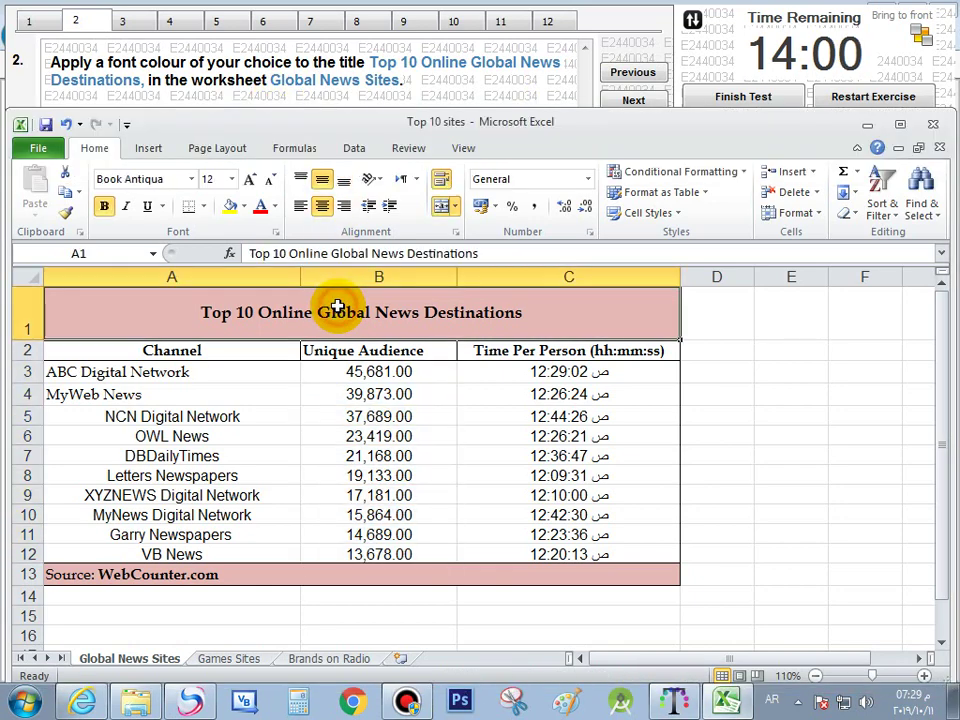
{"action": "left_click", "coordinate": [275, 206]}
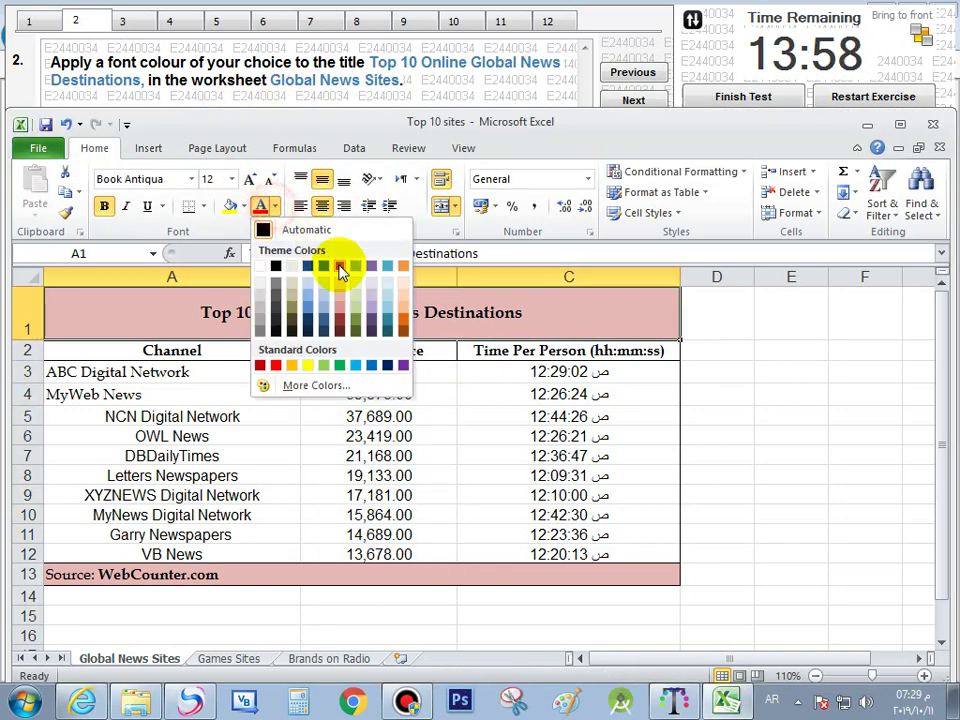
{"action": "left_click", "coordinate": [404, 366]}
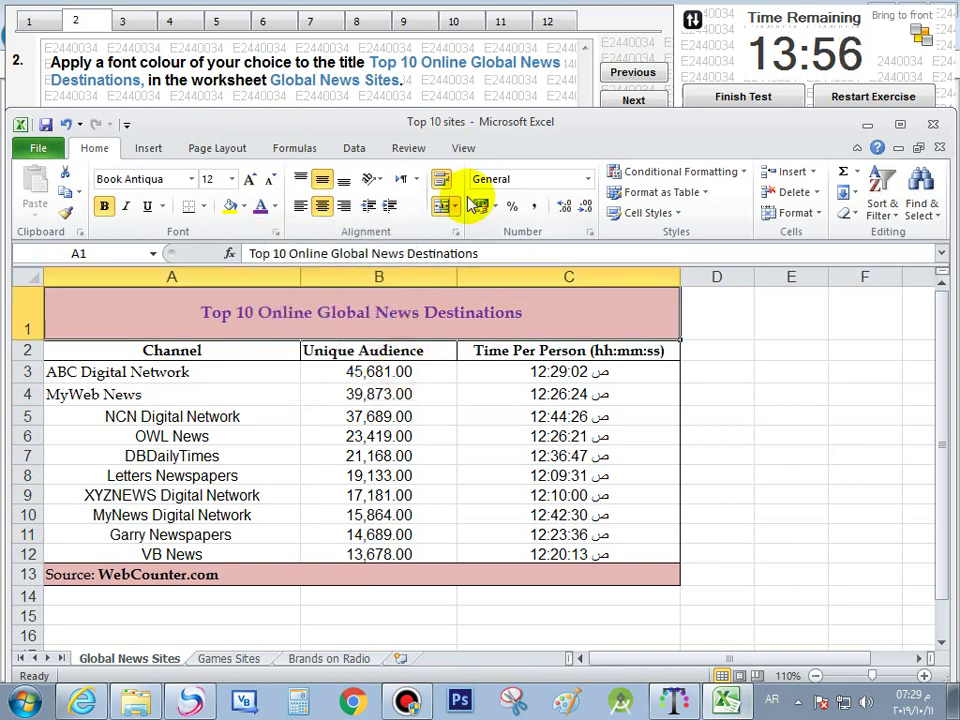
Go to question 3 and copy the format of cell A4 to the range A5:A12 with Format Painter
{"action": "left_click", "coordinate": [632, 100]}
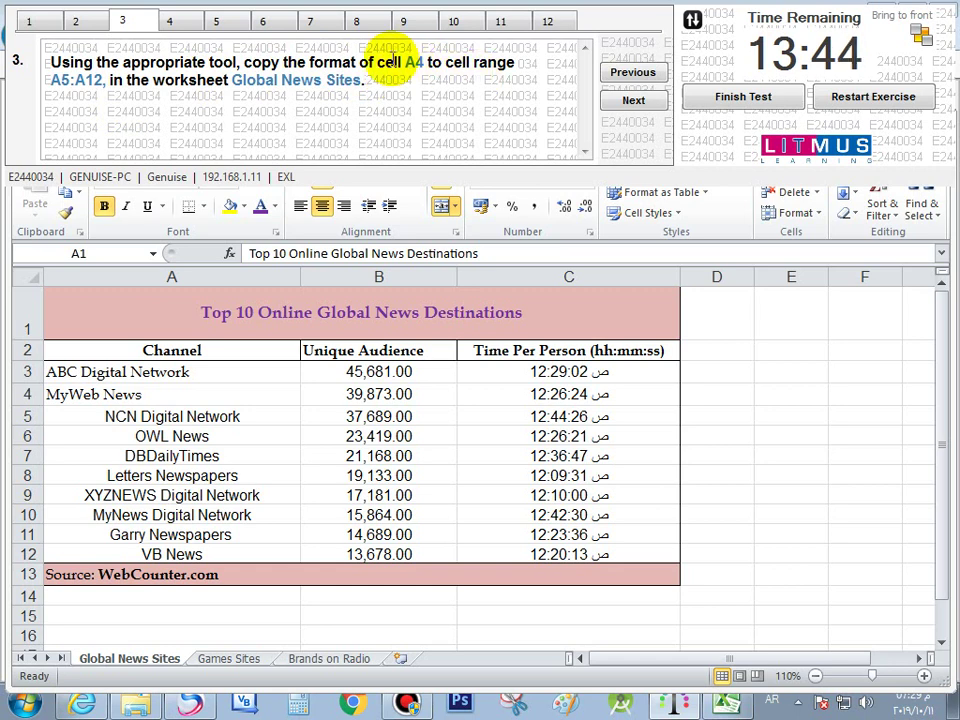
{"action": "left_click", "coordinate": [93, 396]}
{"action": "left_click", "coordinate": [90, 395]}
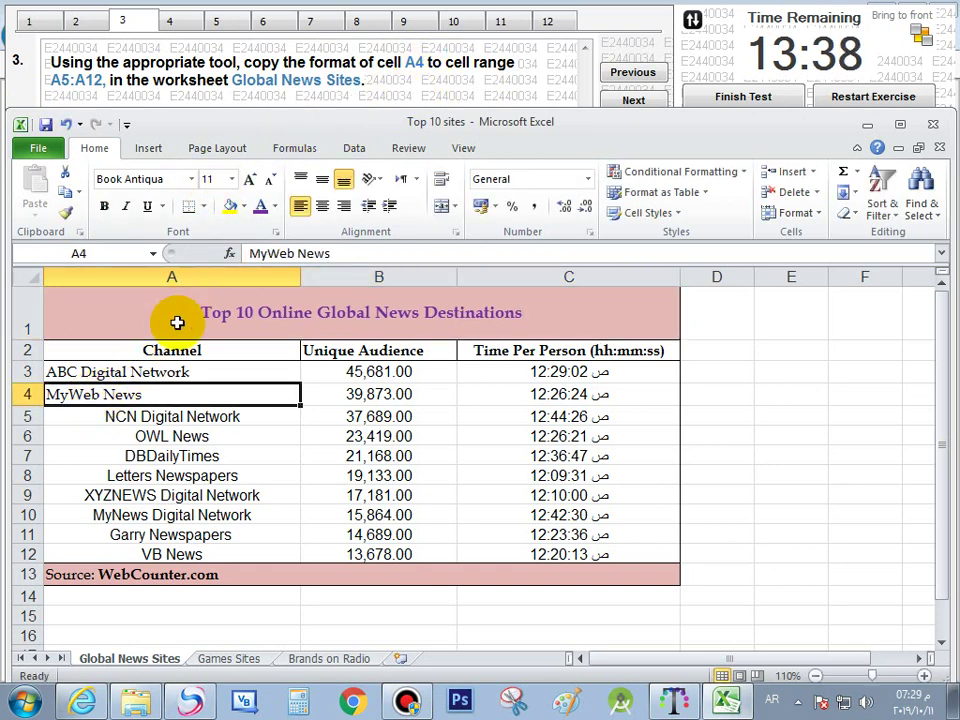
{"action": "left_click", "coordinate": [66, 211]}
{"action": "left_click_drag", "start_coordinate": [96, 414], "coordinate": [118, 552]}
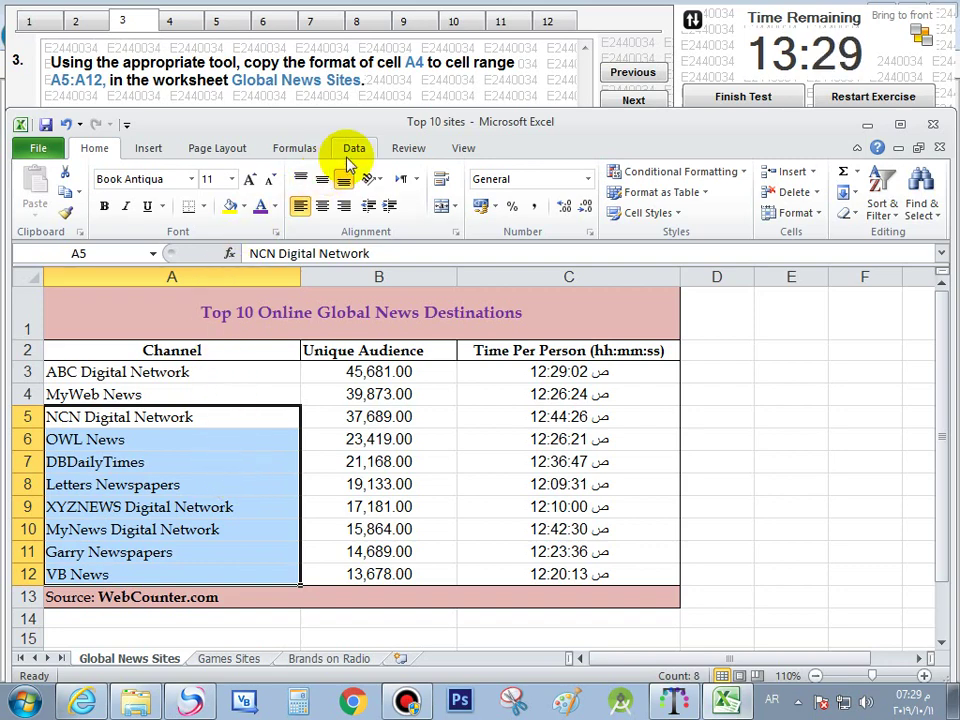
Go to question 4 and apply All Borders to the cell range A3:C12 in Global News Sites
{"action": "left_click", "coordinate": [628, 101]}
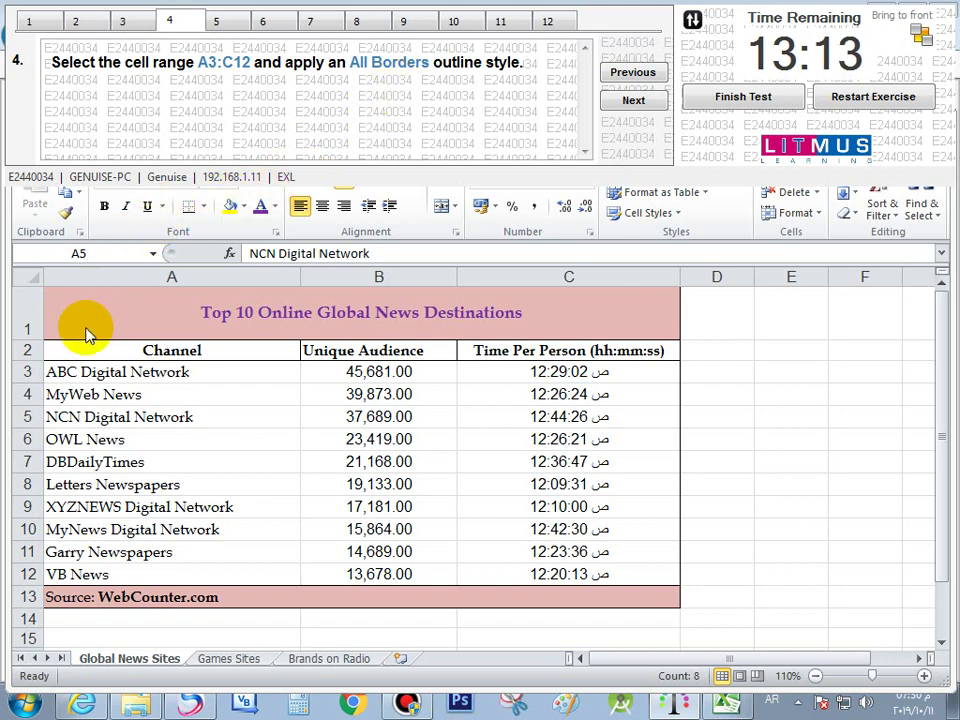
{"action": "left_click", "coordinate": [62, 370]}
{"action": "left_click", "coordinate": [60, 372]}
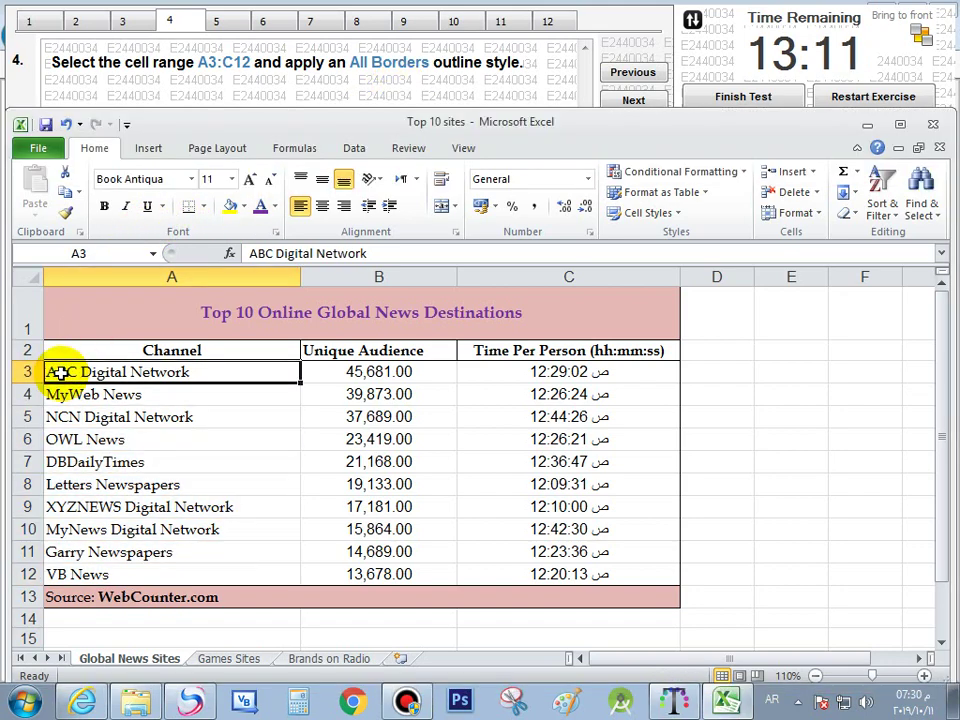
{"action": "left_click_drag", "start_coordinate": [61, 372], "coordinate": [595, 575]}
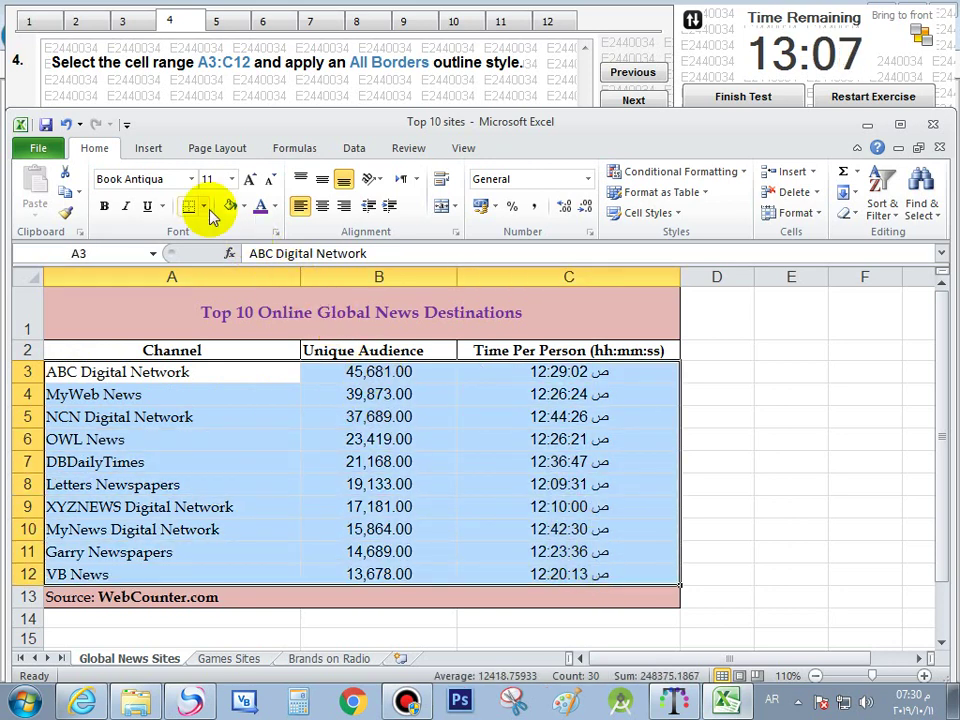
{"action": "left_click", "coordinate": [203, 206]}
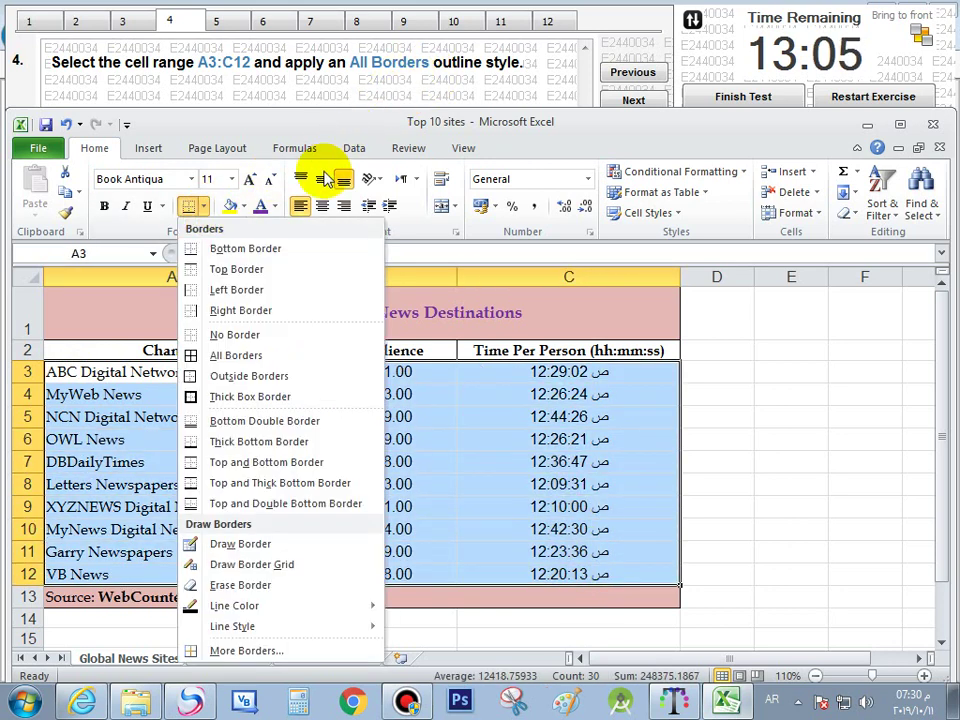
{"action": "left_click", "coordinate": [325, 360]}
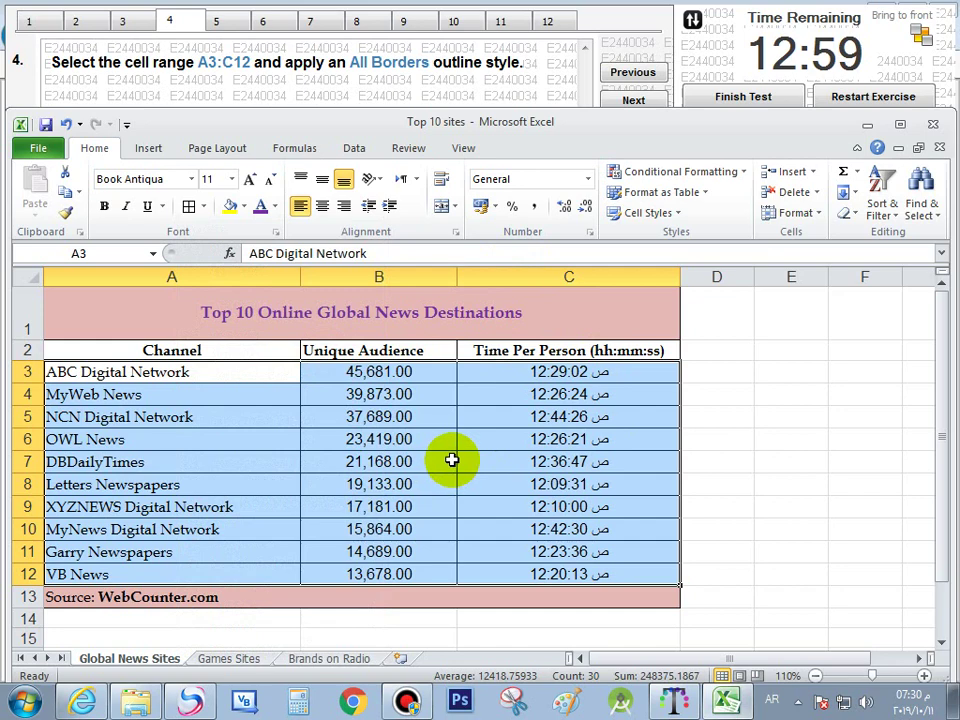
Go to question 5 and create a Stacked Cylinder column chart from the range A3:B12 in Global News Sites
{"action": "left_click", "coordinate": [635, 102]}
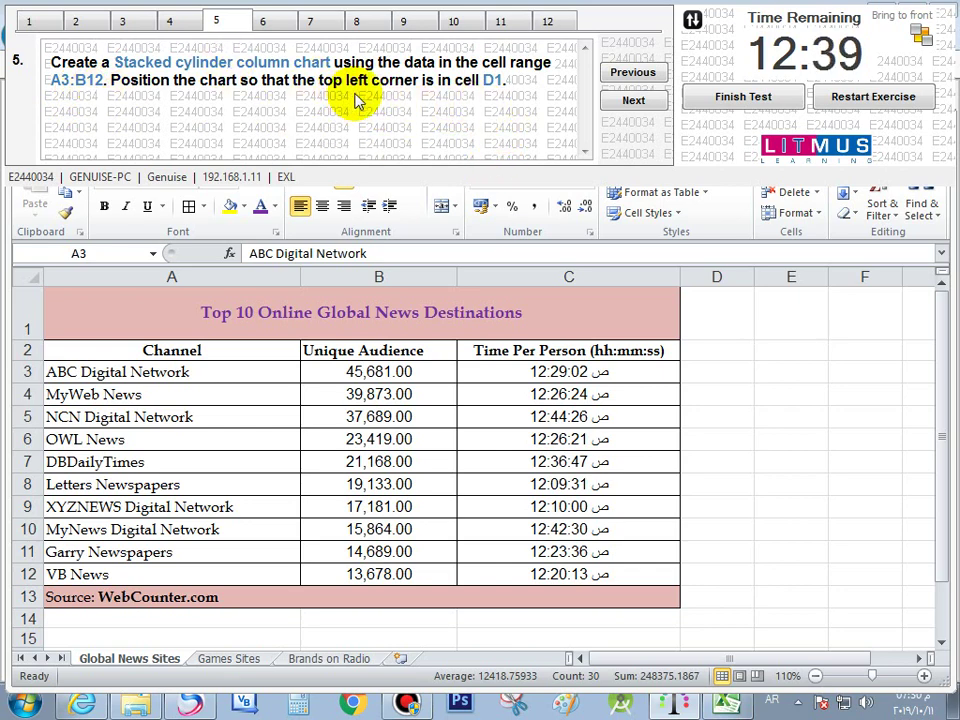
{"action": "left_click", "coordinate": [193, 373]}
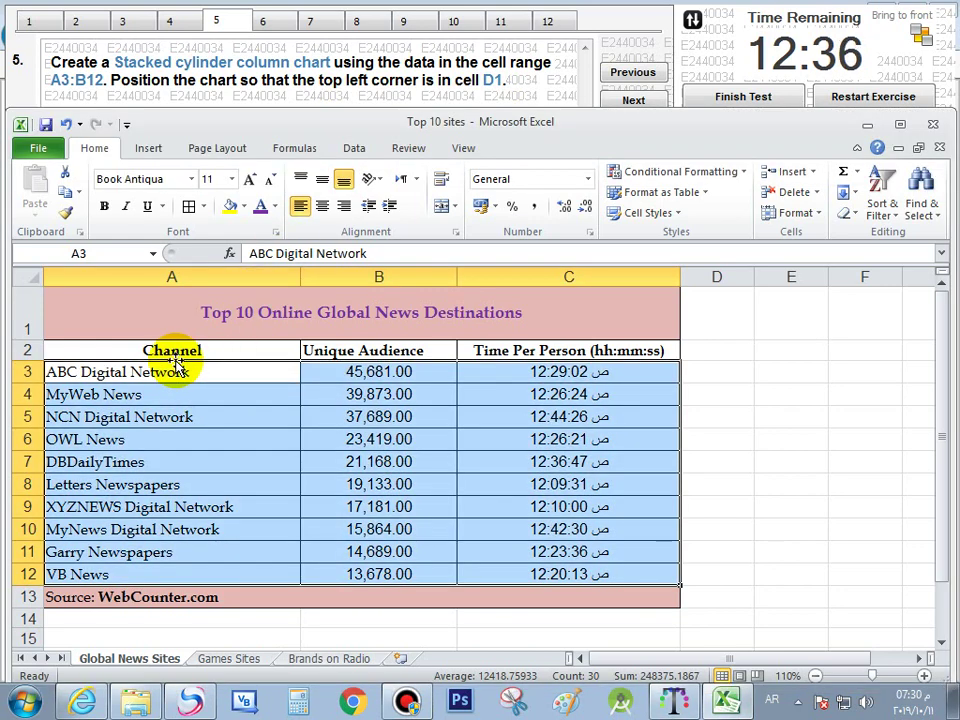
{"action": "left_click", "coordinate": [127, 377]}
{"action": "left_click_drag", "start_coordinate": [154, 381], "coordinate": [418, 561]}
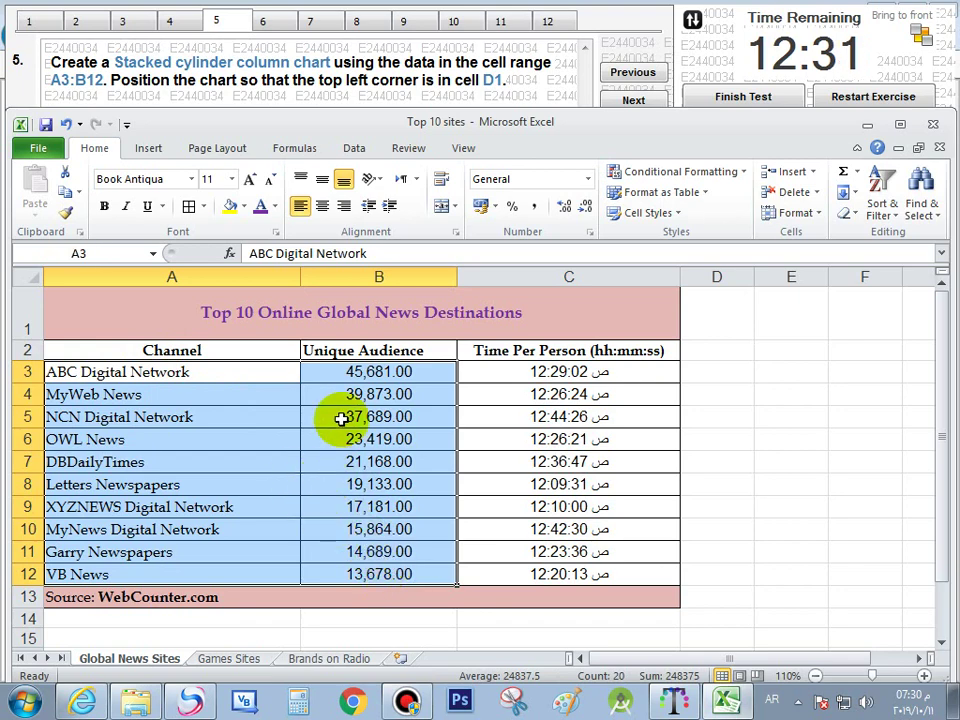
{"action": "left_click", "coordinate": [147, 155]}
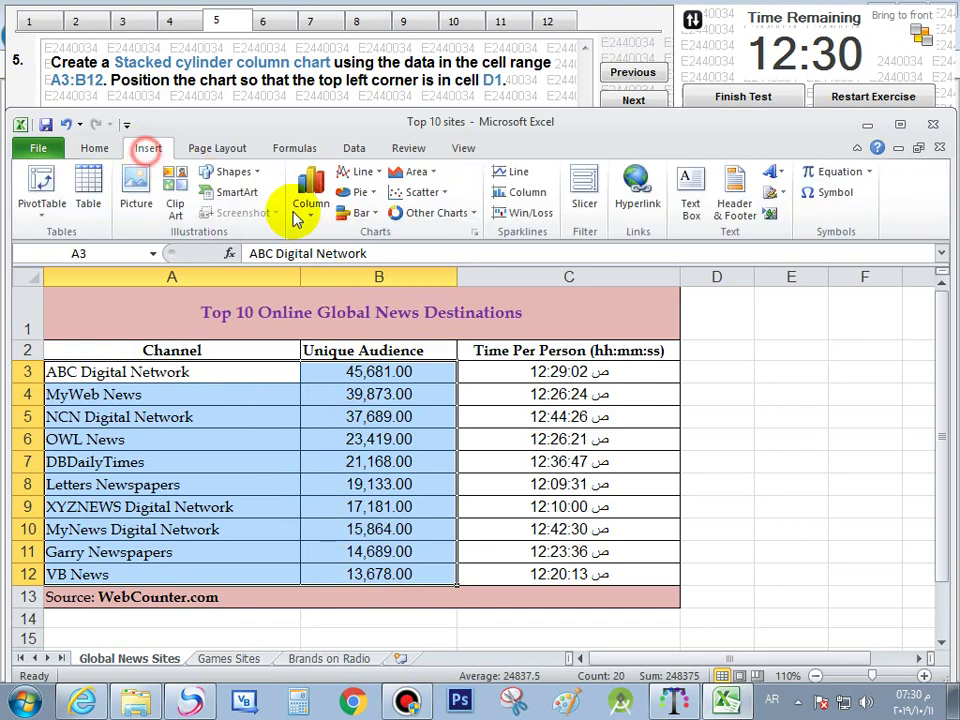
{"action": "left_click", "coordinate": [475, 234]}
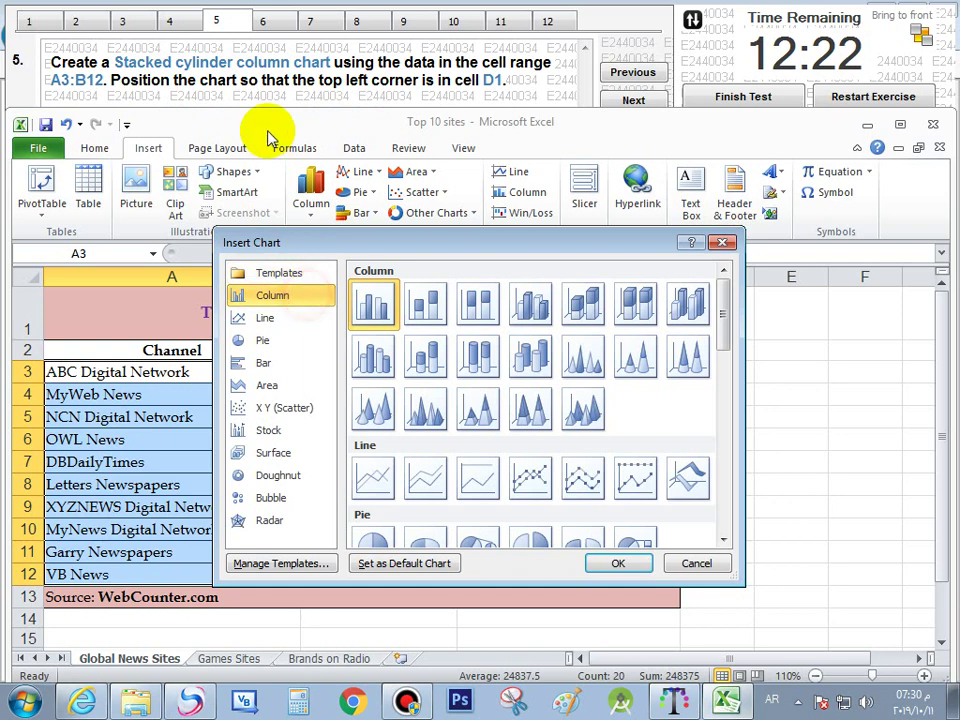
{"action": "left_click", "coordinate": [428, 354]}
{"action": "left_click", "coordinate": [633, 570]}
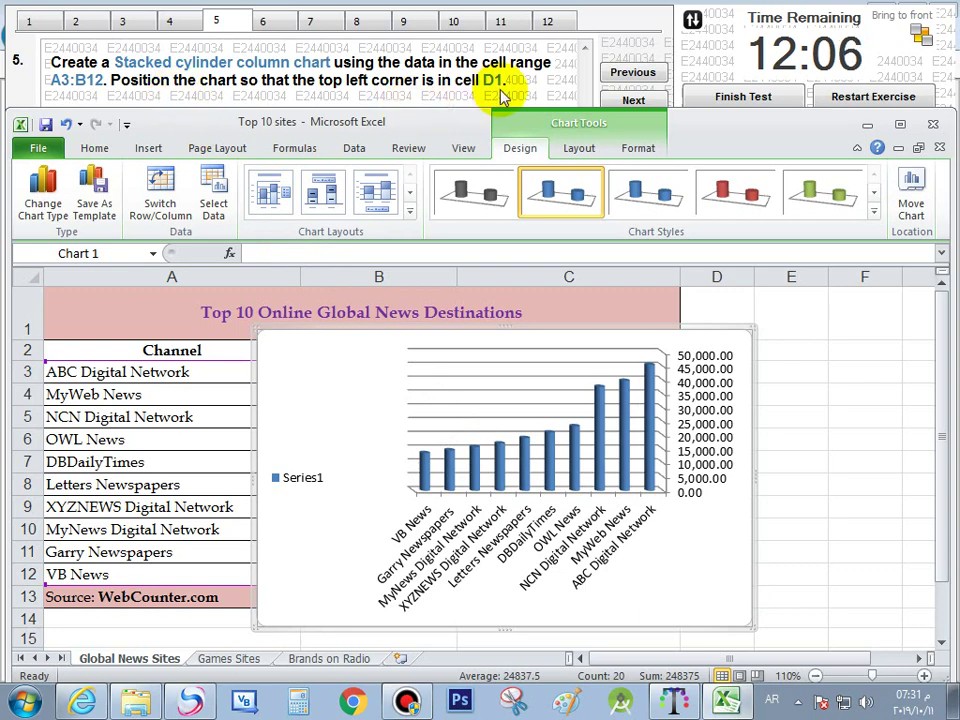
Position the stacked cylinder chart so that its top left corner is in cell D1
{"action": "left_click_drag", "start_coordinate": [705, 565], "coordinate": [146, 568]}
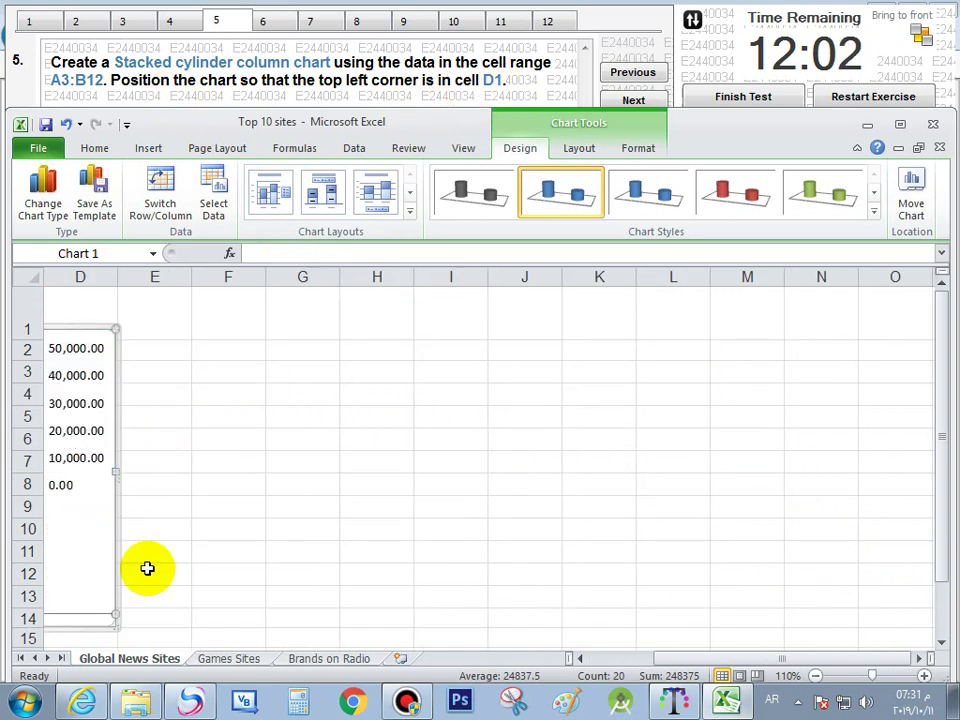
{"action": "left_click_drag", "start_coordinate": [724, 662], "coordinate": [596, 666]}
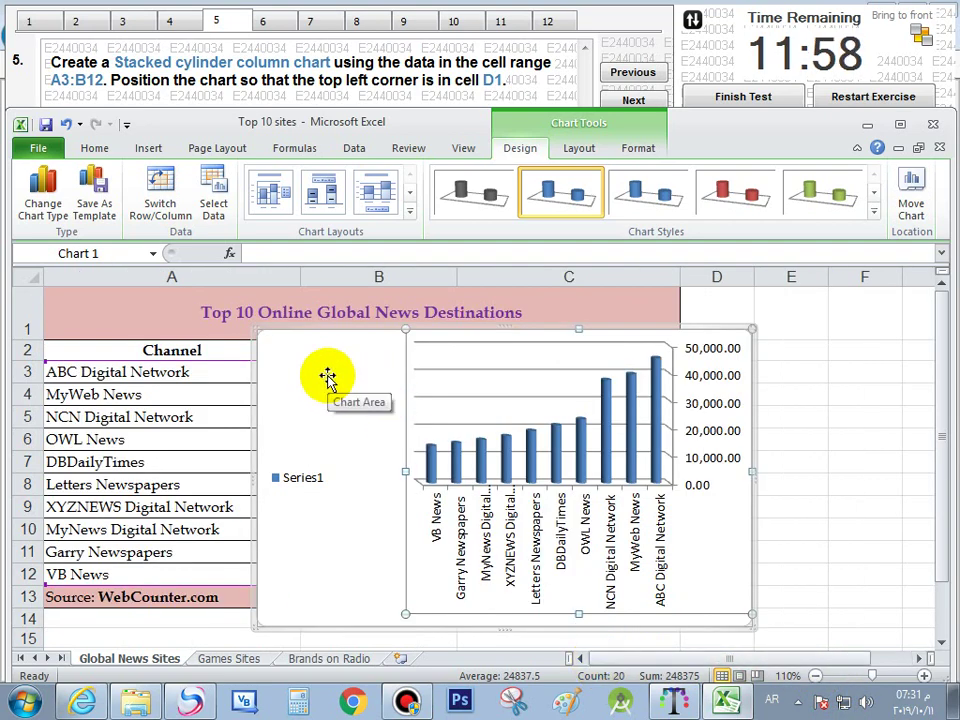
{"action": "left_click_drag", "start_coordinate": [327, 376], "coordinate": [744, 336]}
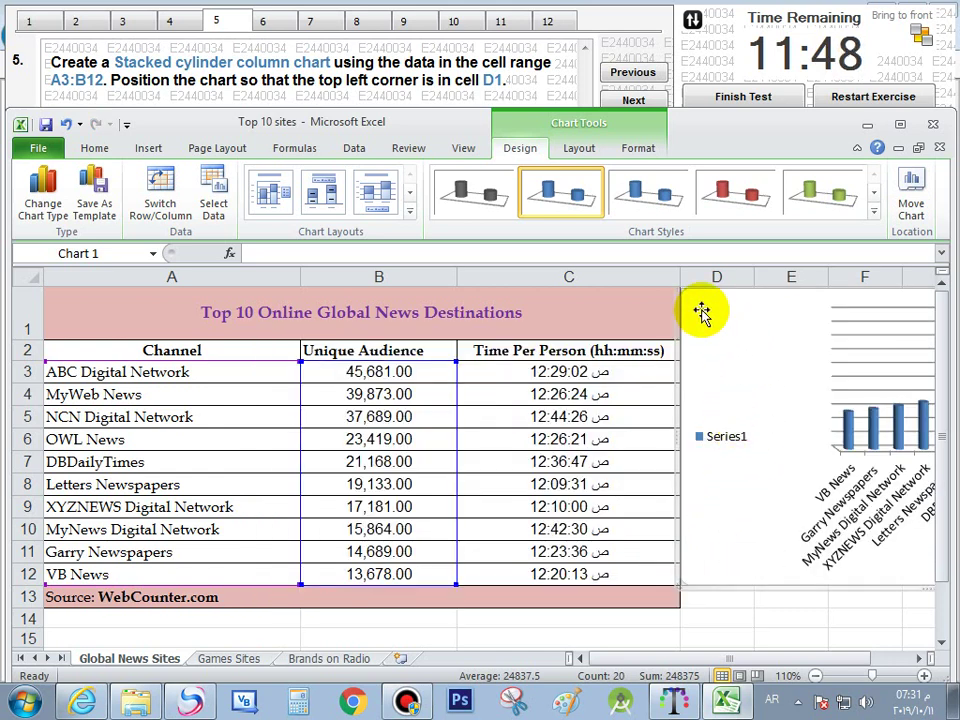
{"action": "left_click_drag", "start_coordinate": [706, 311], "coordinate": [704, 313]}
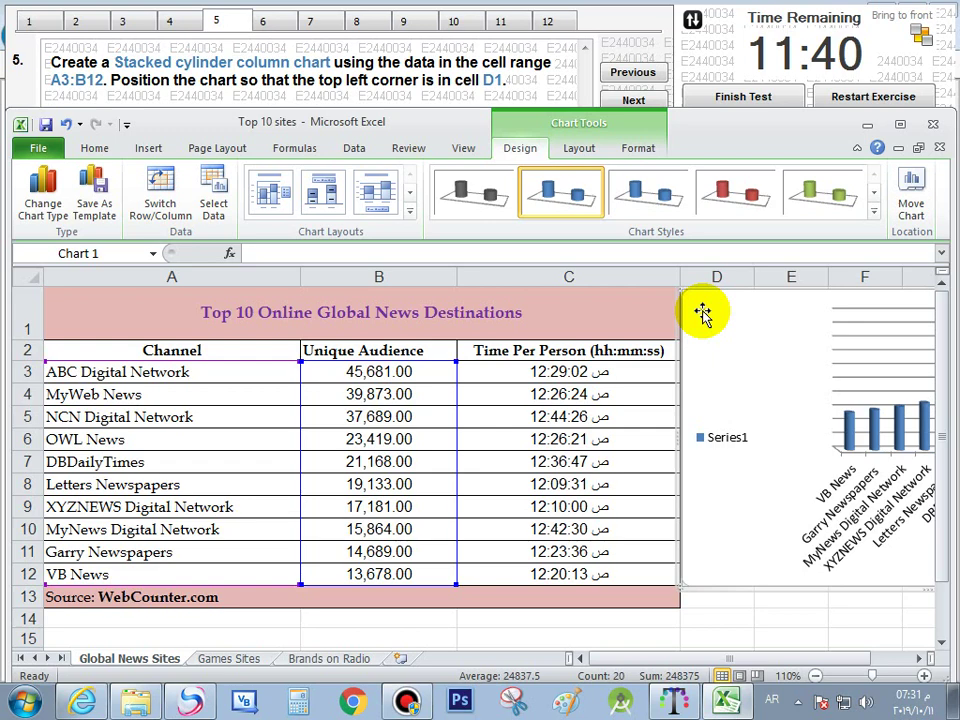
{"action": "left_click_drag", "start_coordinate": [640, 660], "coordinate": [878, 671]}
{"action": "left_click_drag", "start_coordinate": [467, 315], "coordinate": [441, 313]}
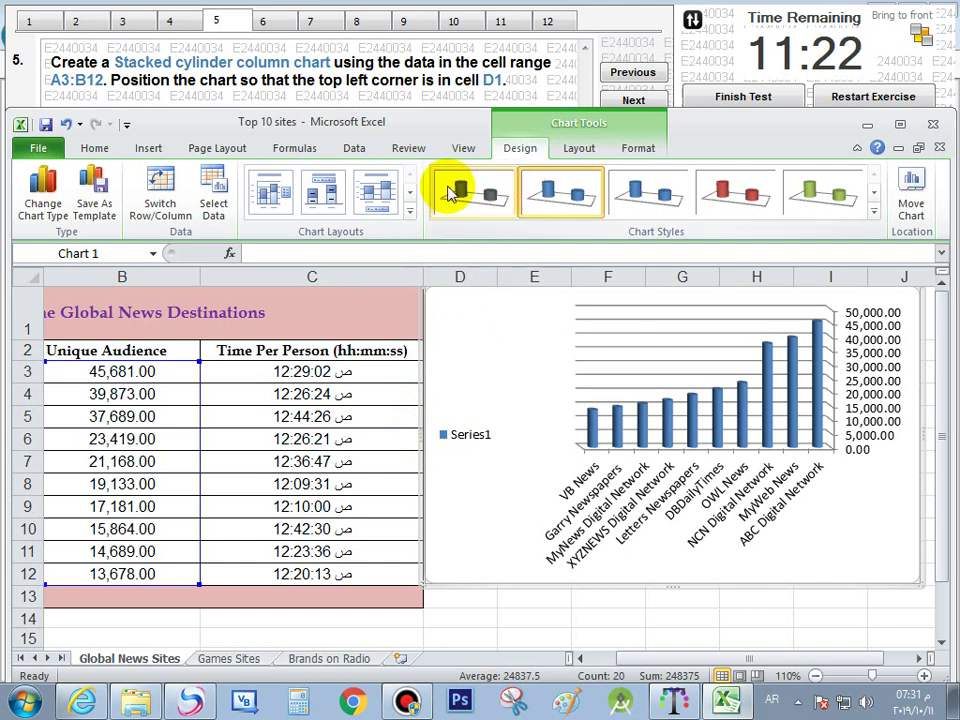
Go to question 6 and format cells C3:C12 in the Games Sites worksheet as Percentage with 2 decimal places
{"action": "left_click", "coordinate": [632, 101]}
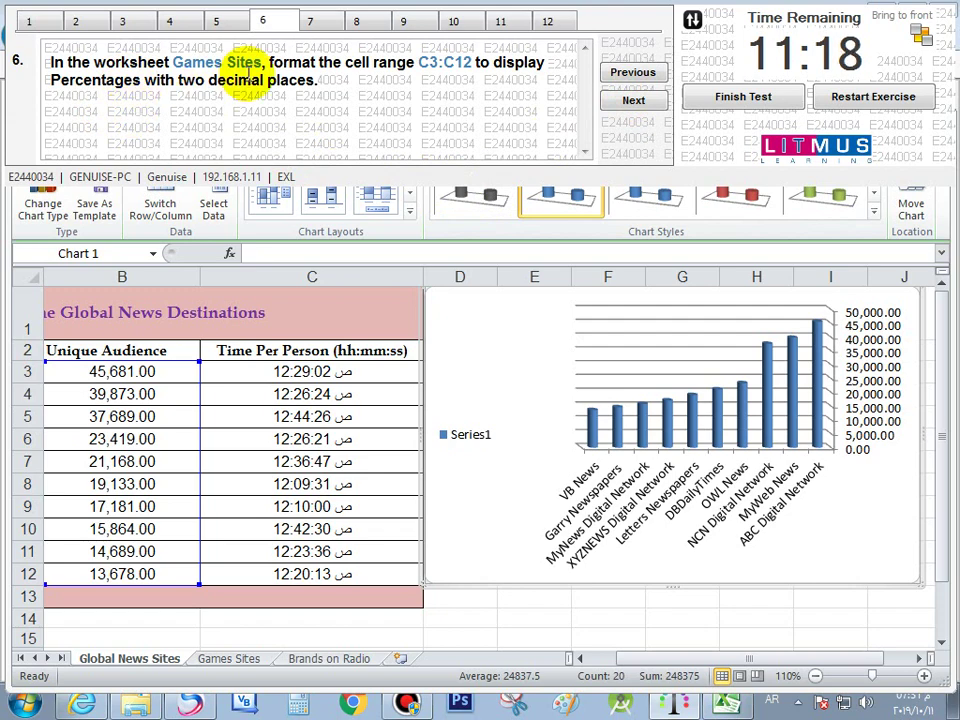
{"action": "left_click", "coordinate": [240, 658]}
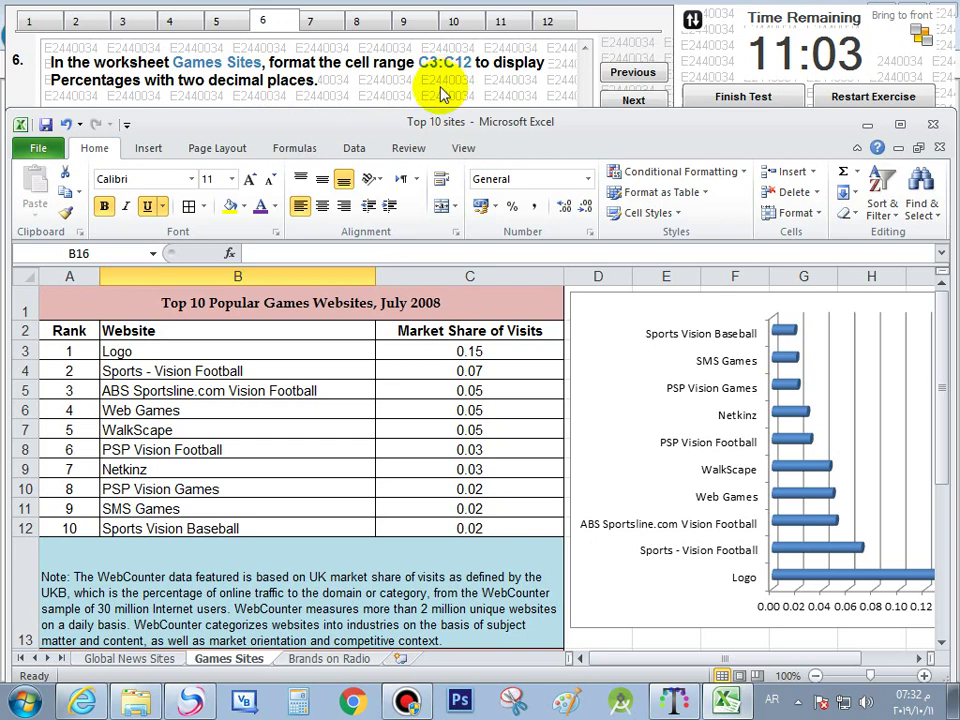
{"action": "left_click_drag", "start_coordinate": [426, 349], "coordinate": [443, 528]}
{"action": "right_click", "coordinate": [463, 458]}
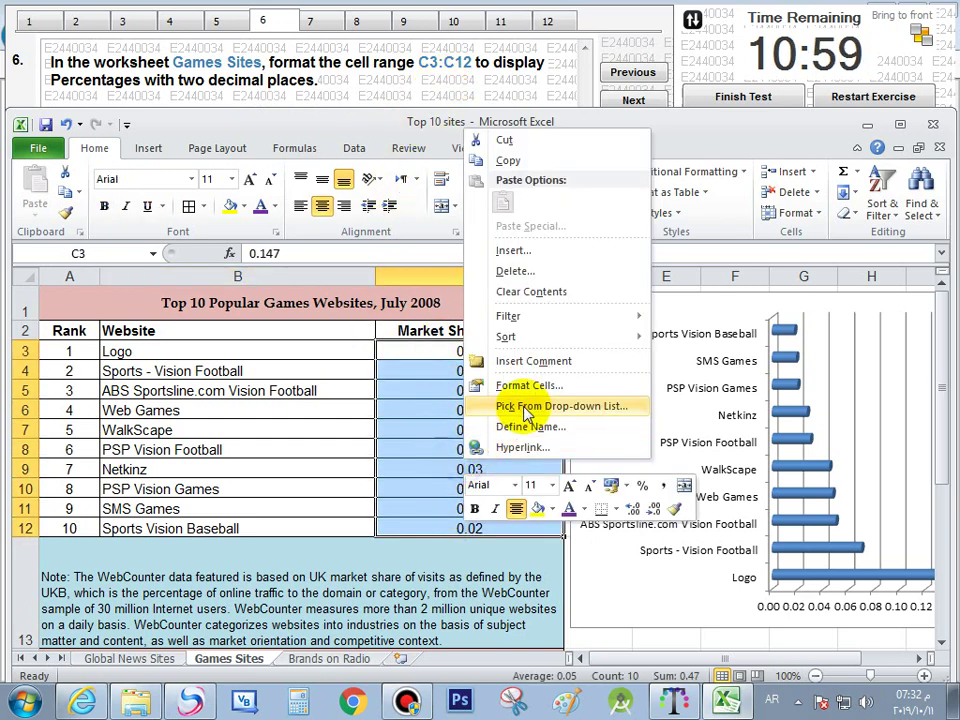
{"action": "left_click", "coordinate": [530, 386]}
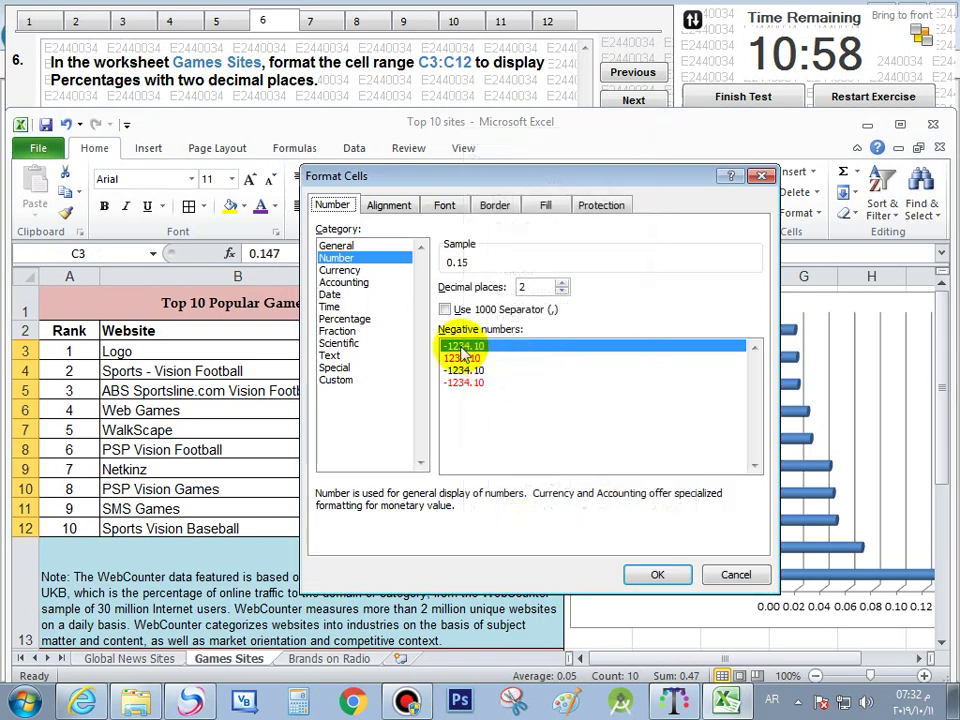
{"action": "left_click", "coordinate": [362, 318]}
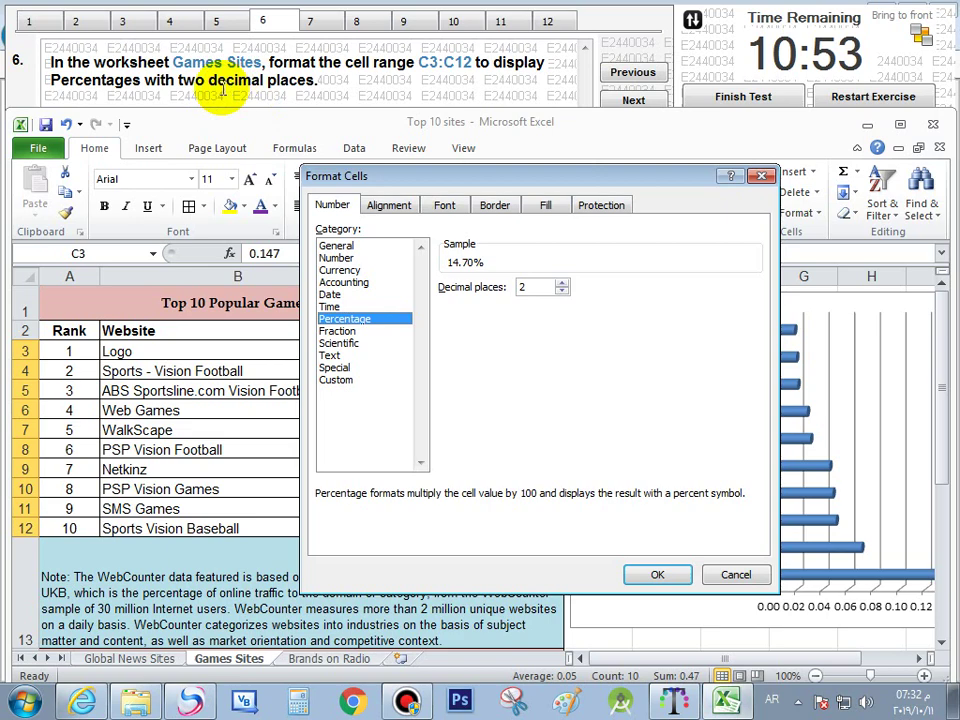
{"action": "left_click", "coordinate": [660, 576]}
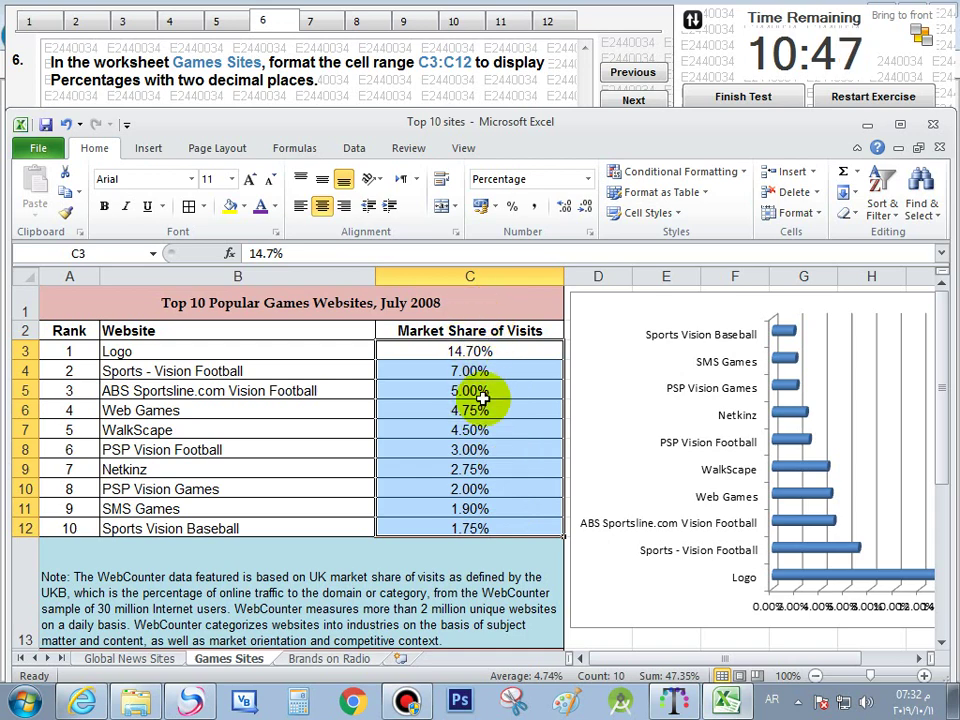
Go to question 7 and change the bar chart in the Games Sites worksheet to a Pie chart
{"action": "left_click", "coordinate": [657, 98]}
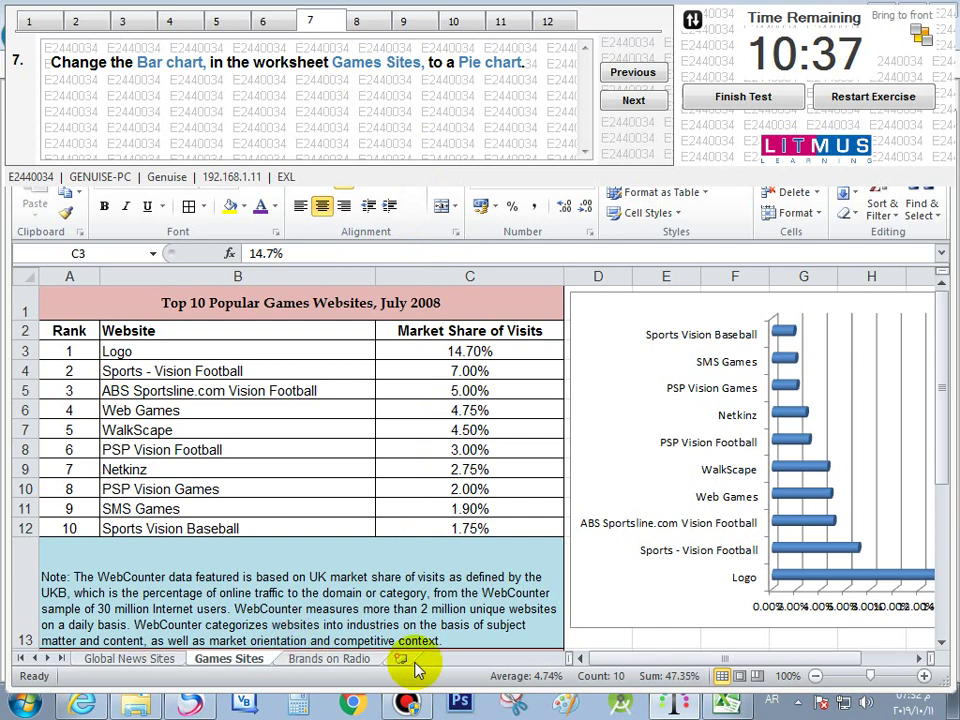
{"action": "left_click", "coordinate": [590, 358]}
{"action": "left_click", "coordinate": [590, 358]}
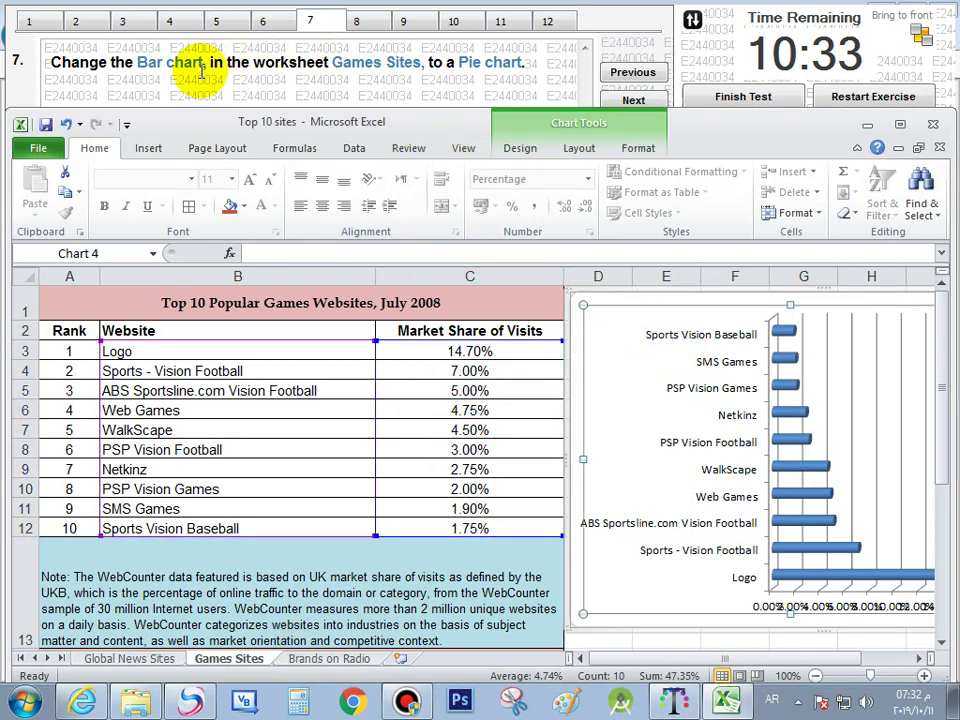
{"action": "left_click", "coordinate": [520, 148]}
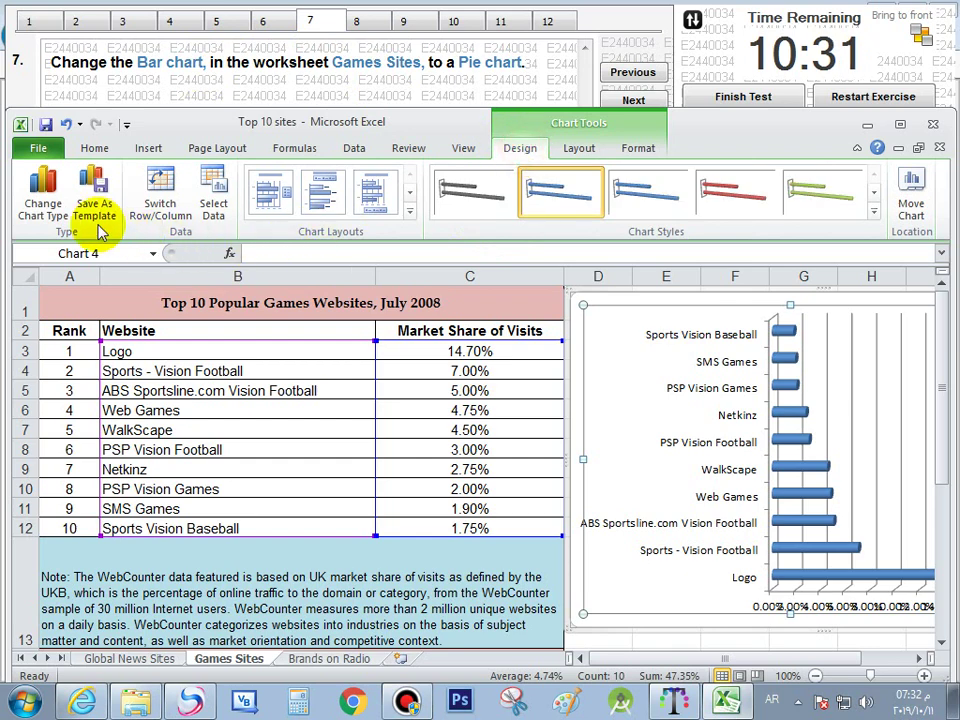
{"action": "left_click", "coordinate": [42, 182]}
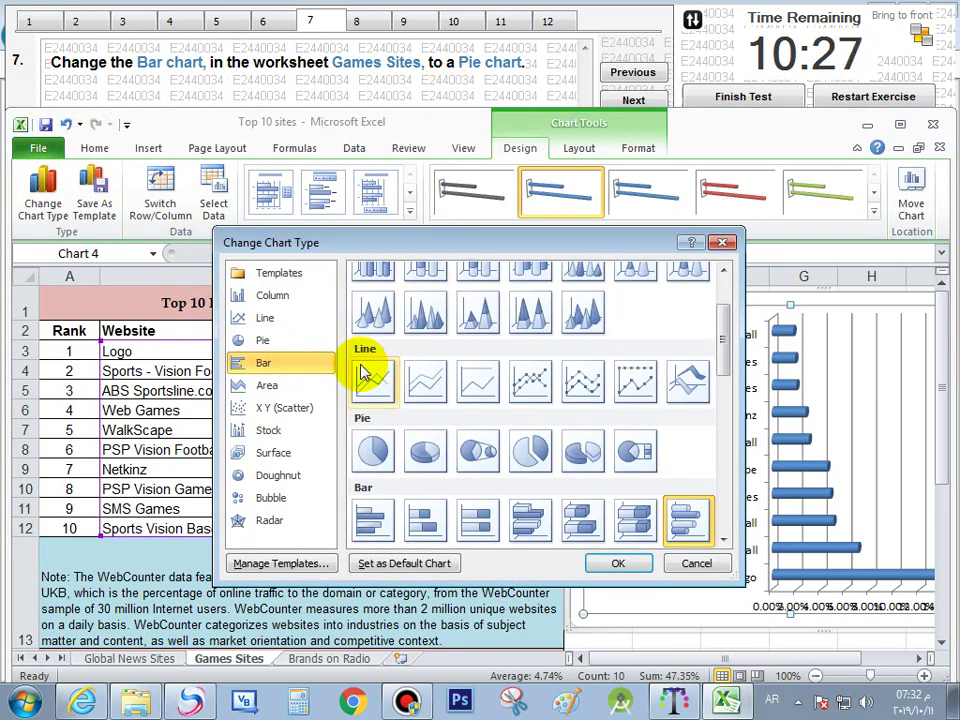
{"action": "left_click", "coordinate": [264, 340]}
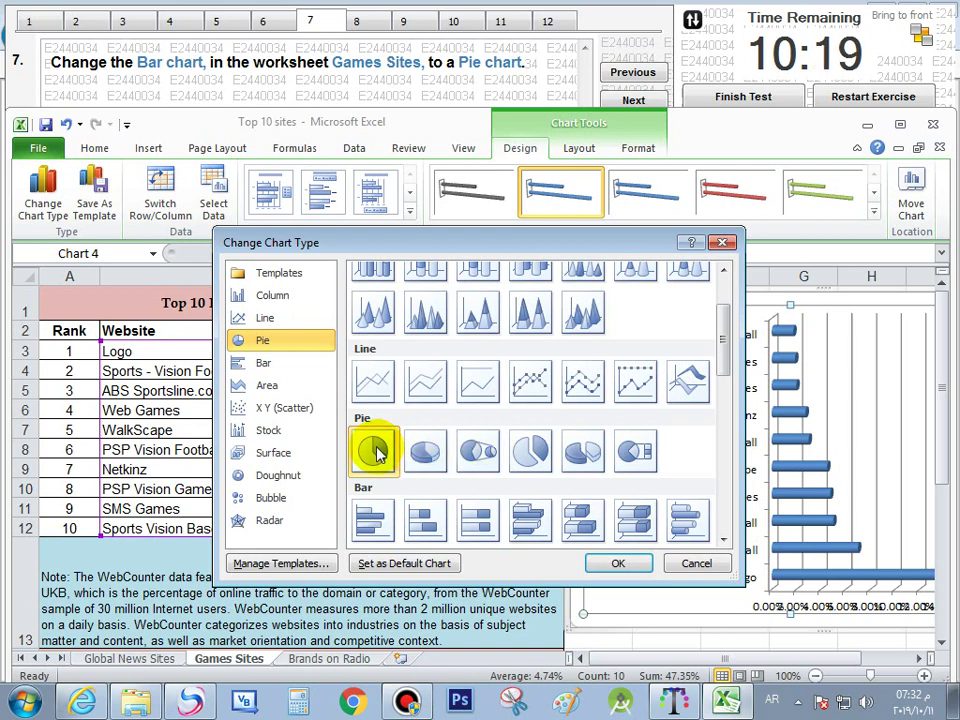
{"action": "left_click", "coordinate": [619, 563]}
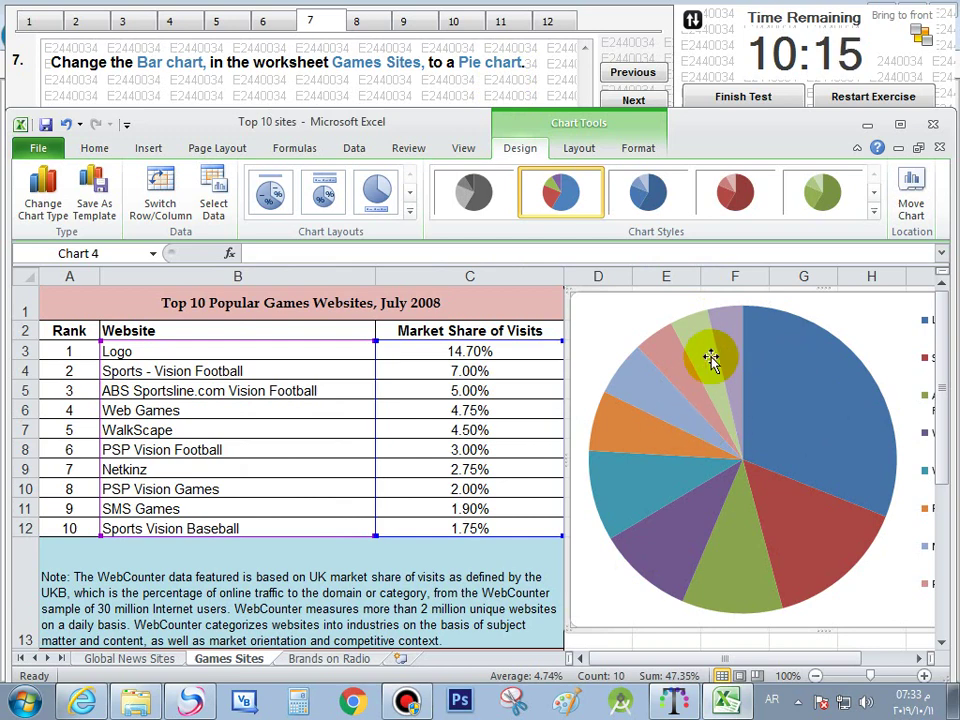
Go to question 8 and add the title Top 10 Games Sites above the pie chart in Games Sites
{"action": "left_click", "coordinate": [634, 102]}
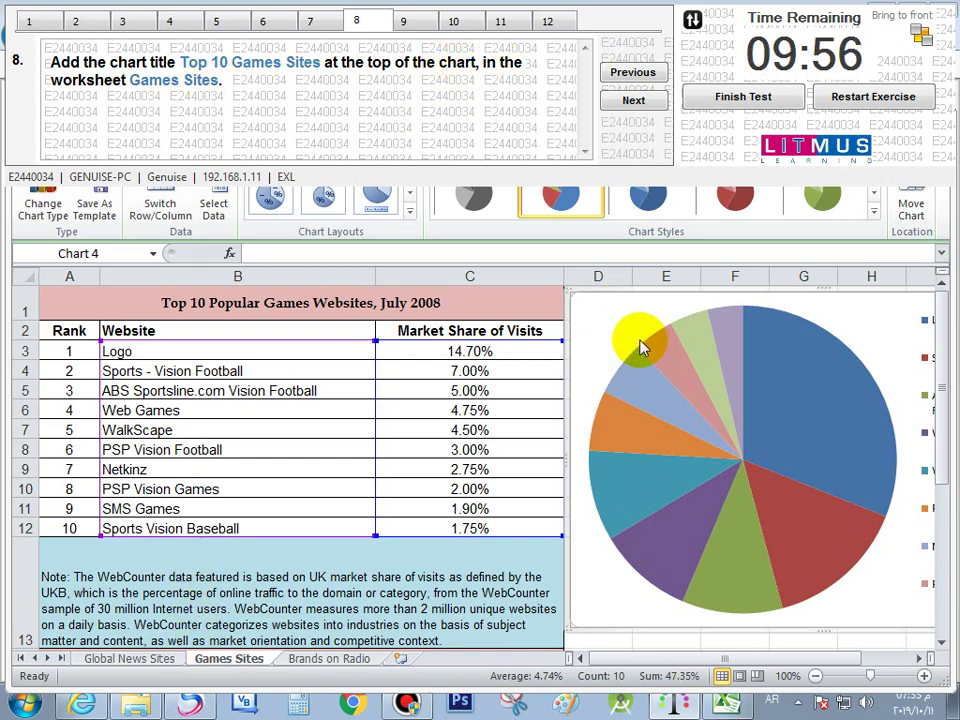
{"action": "left_click", "coordinate": [617, 320]}
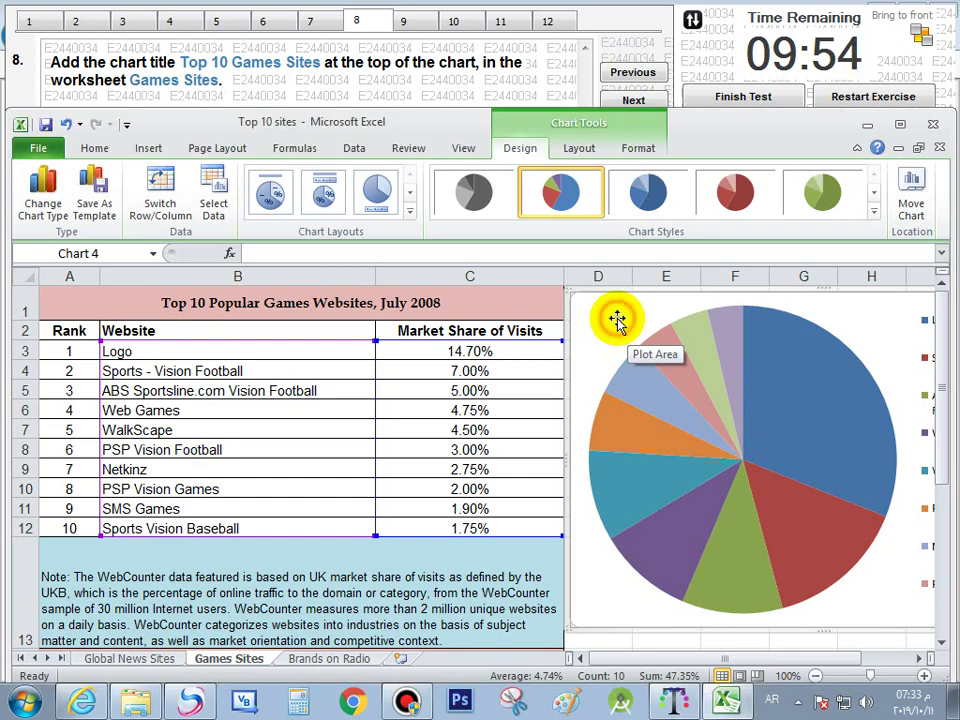
{"action": "double_click", "coordinate": [617, 315]}
{"action": "left_click", "coordinate": [686, 161]}
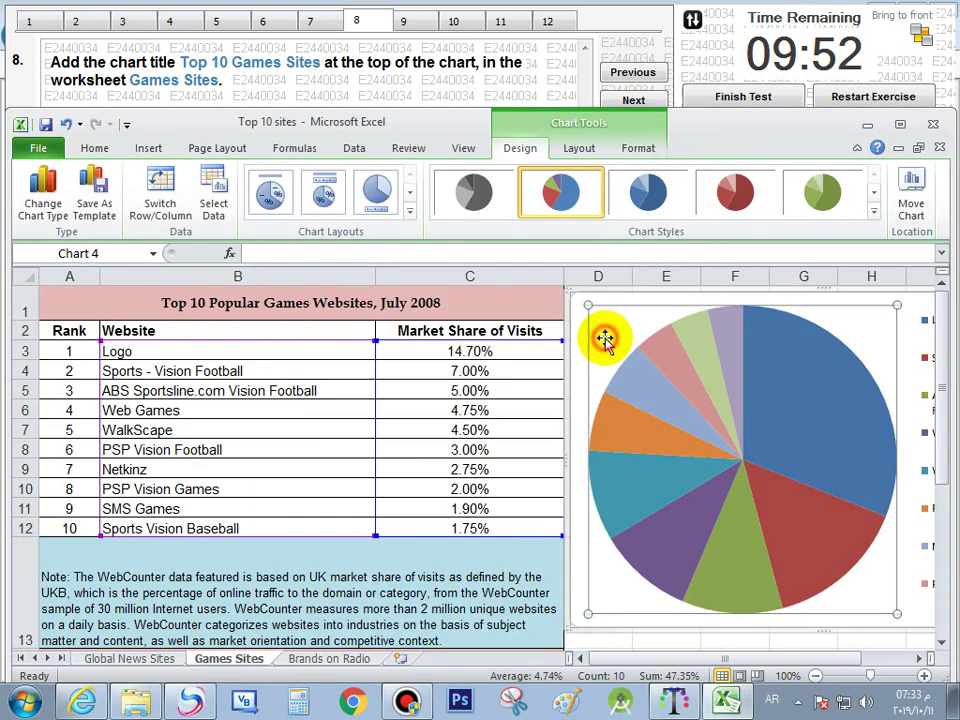
{"action": "left_click", "coordinate": [372, 100]}
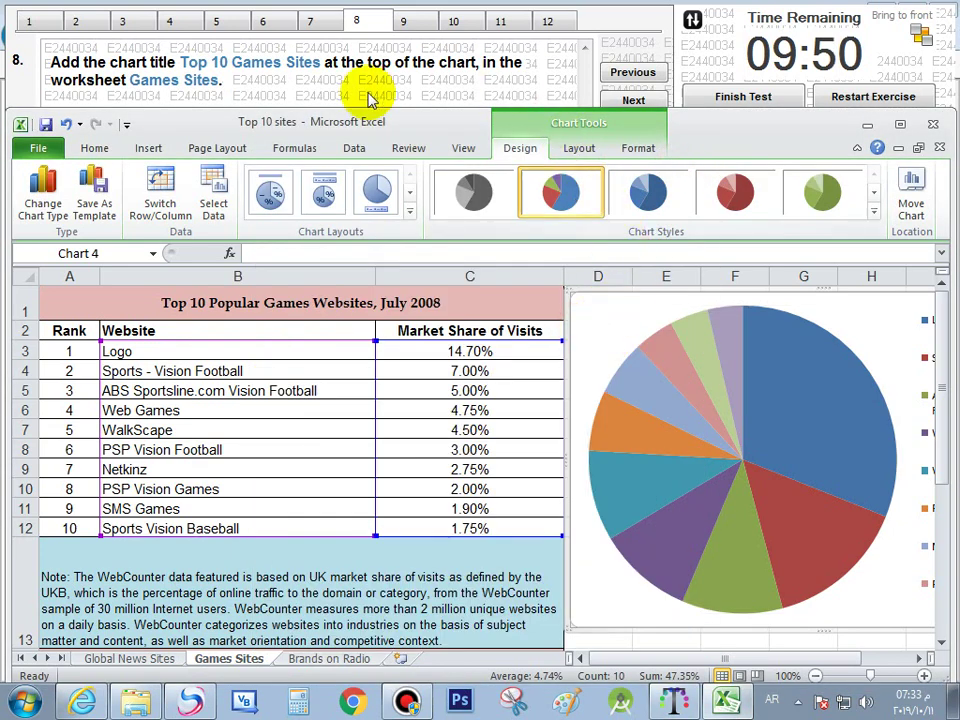
{"action": "left_click", "coordinate": [578, 148]}
{"action": "left_click", "coordinate": [307, 205]}
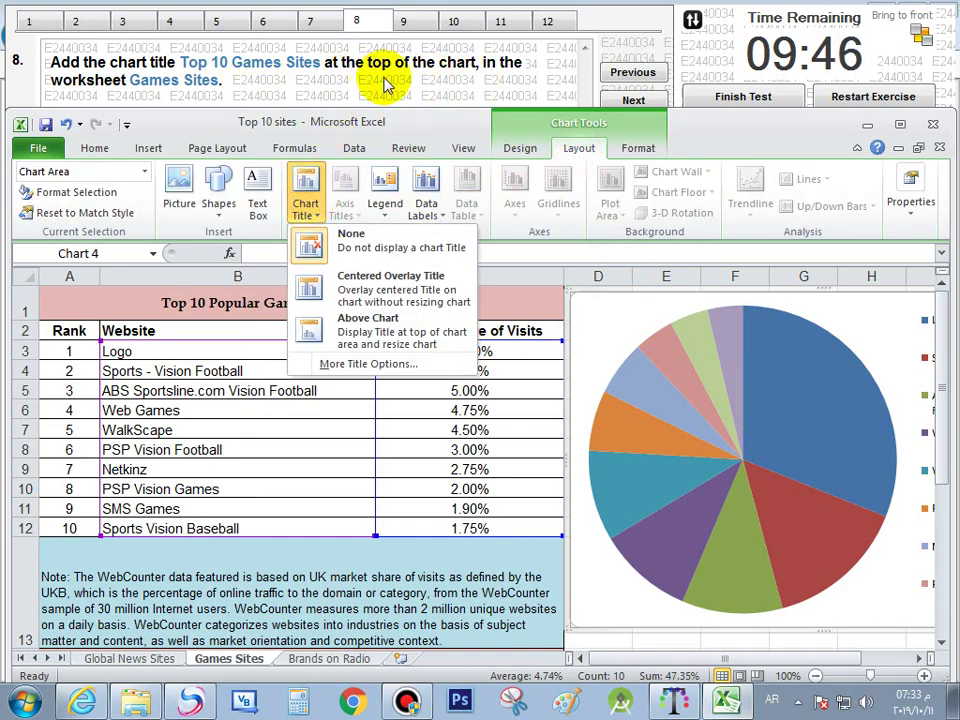
{"action": "left_click", "coordinate": [381, 336]}
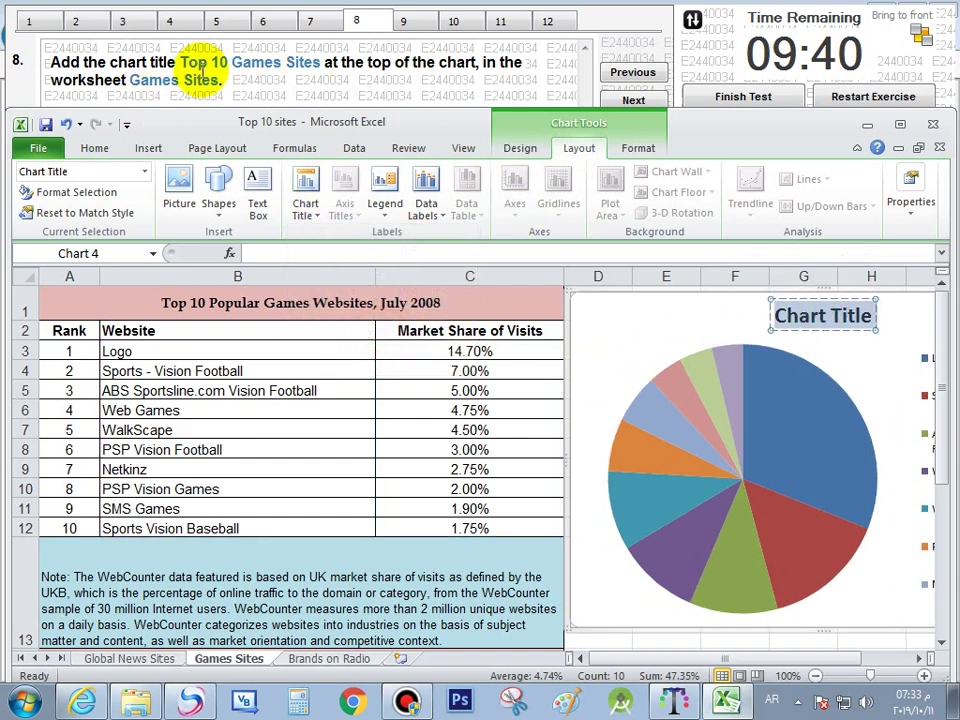
{"action": "type", "text": "ف"}
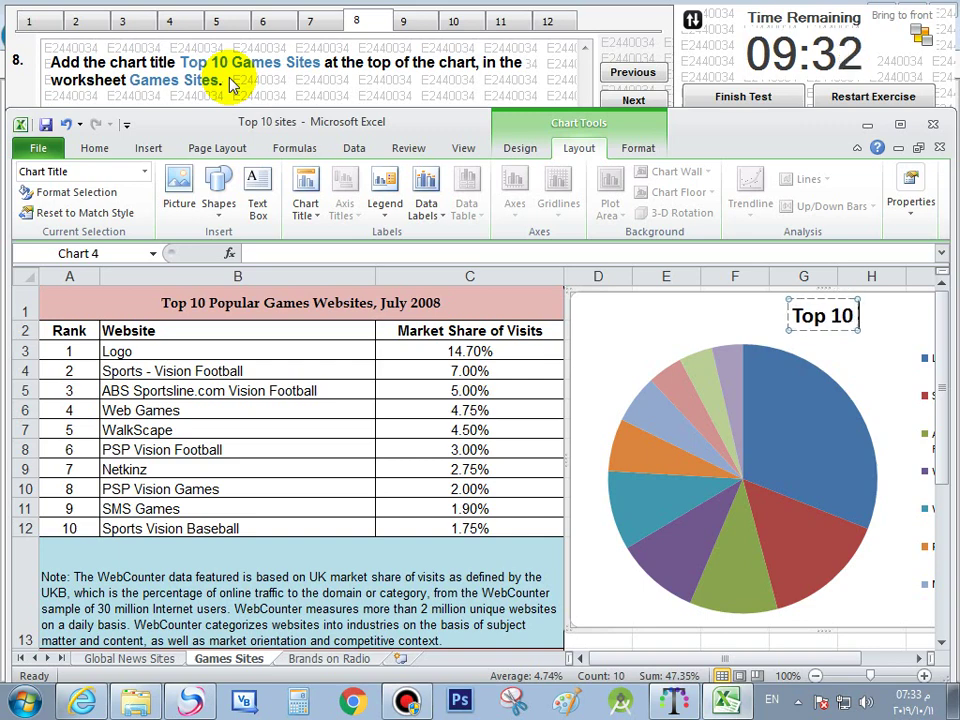
{"action": "type", "text": "Top 10 Games"}
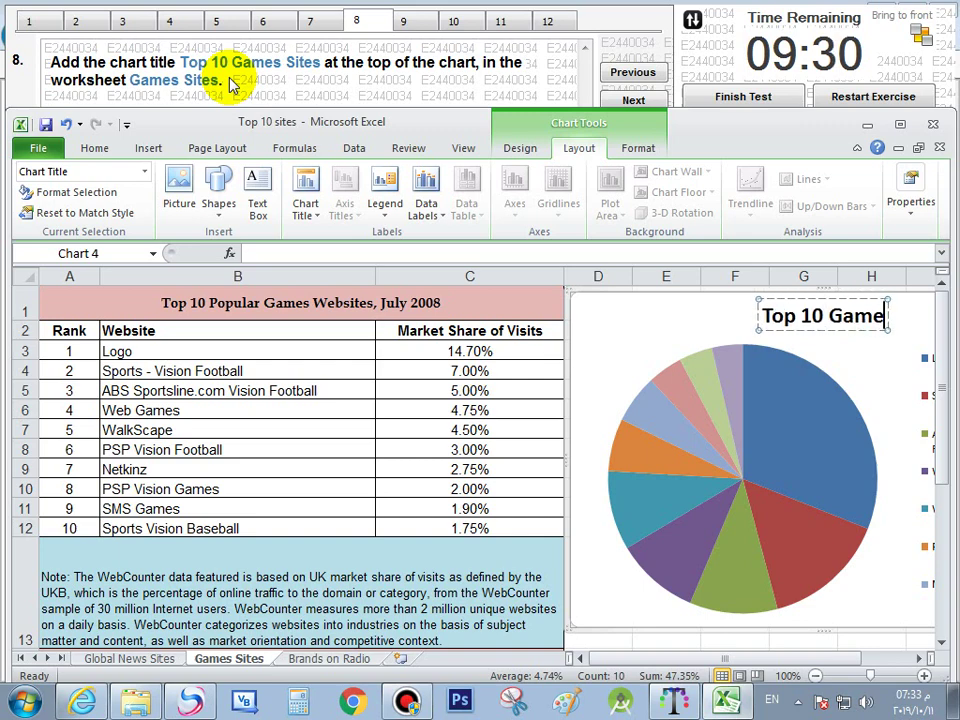
{"action": "type", "text": "ites"}
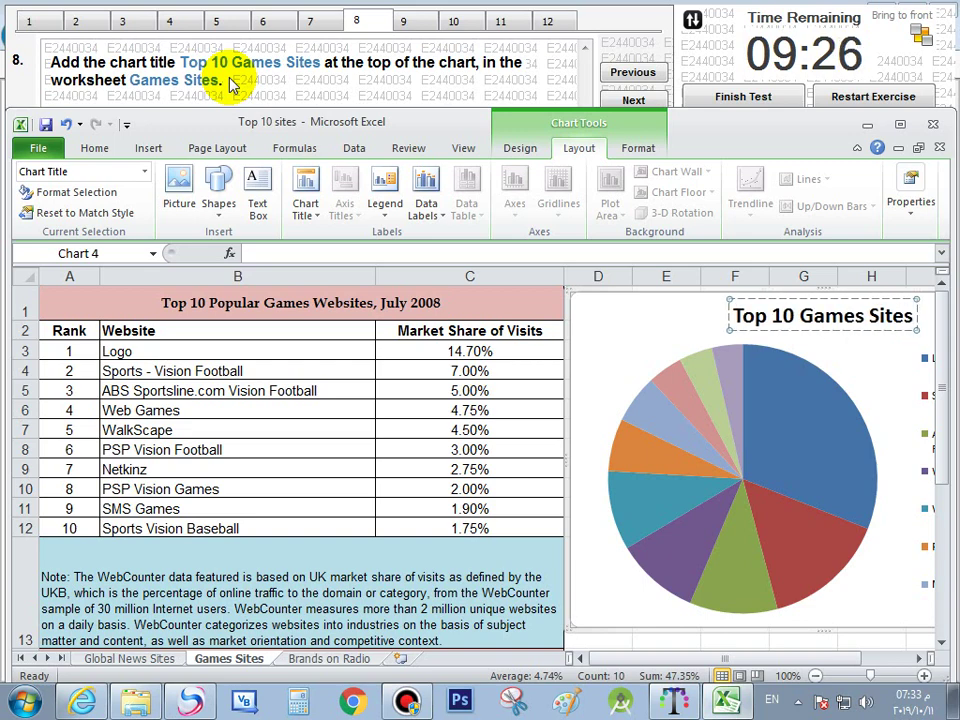
{"action": "left_click", "coordinate": [660, 325]}
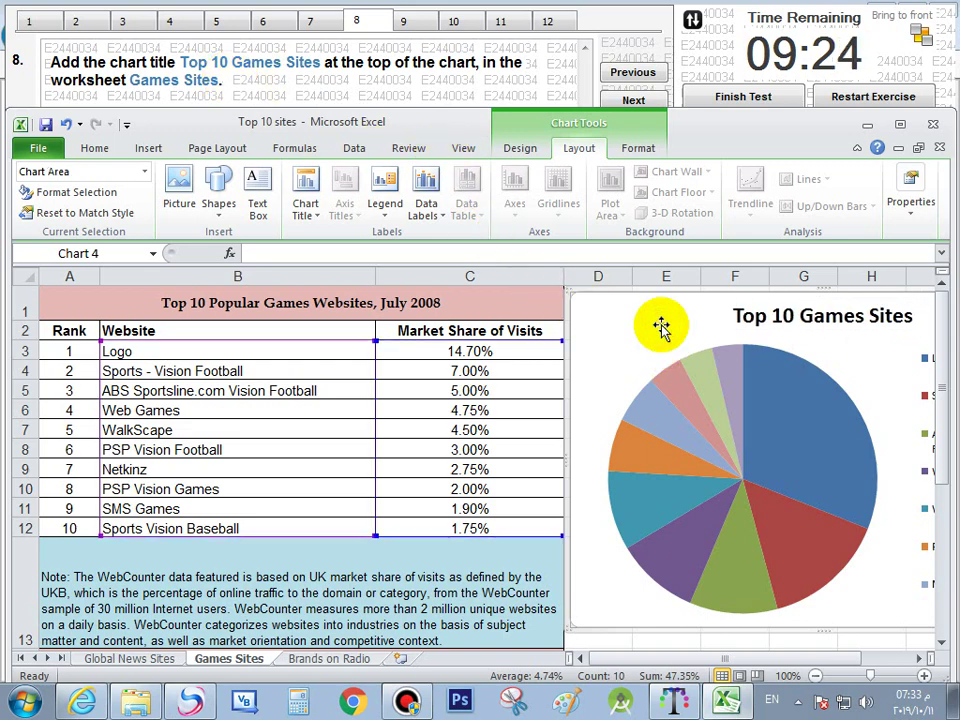
Go to question 9 and change the chart bars in the Brands on Radio worksheet to dark blue
{"action": "left_click", "coordinate": [636, 102]}
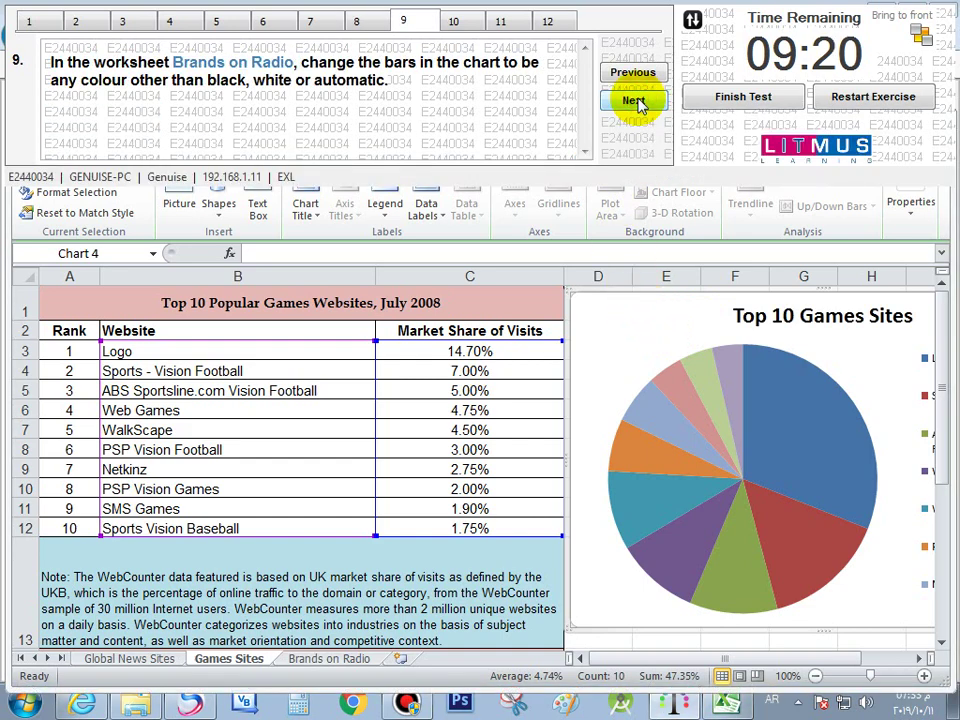
{"action": "left_click", "coordinate": [333, 660]}
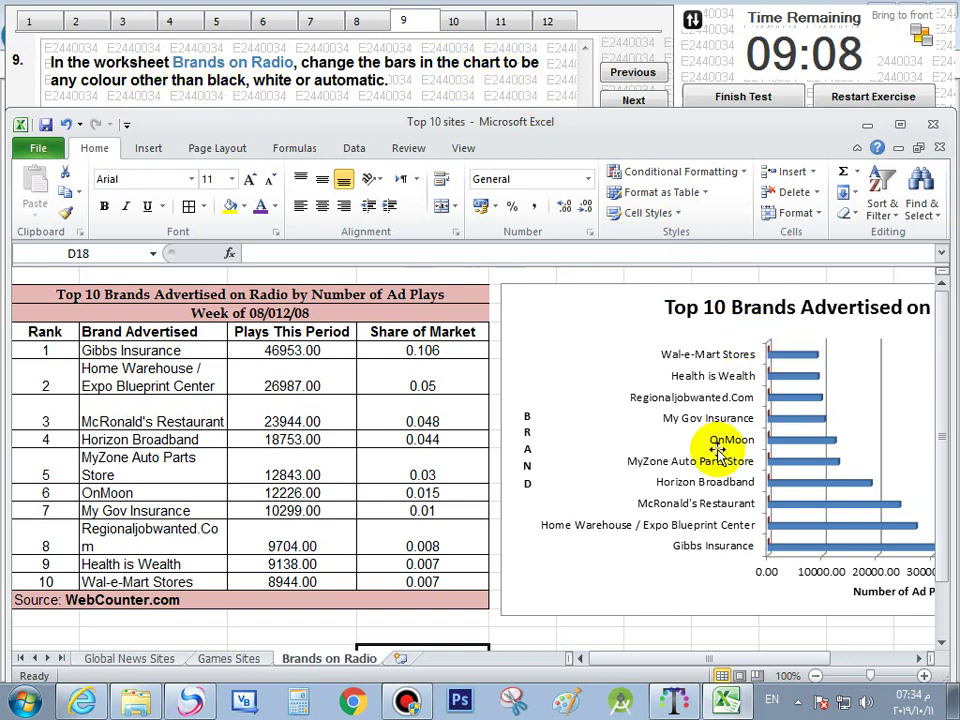
{"action": "left_click", "coordinate": [798, 358]}
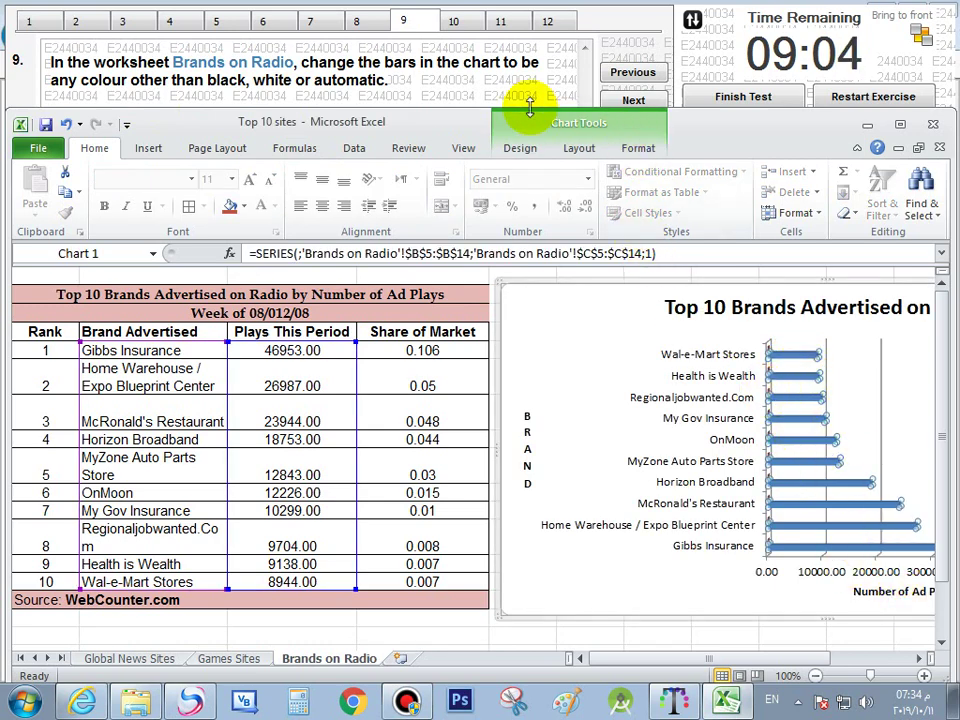
{"action": "left_click", "coordinate": [637, 157]}
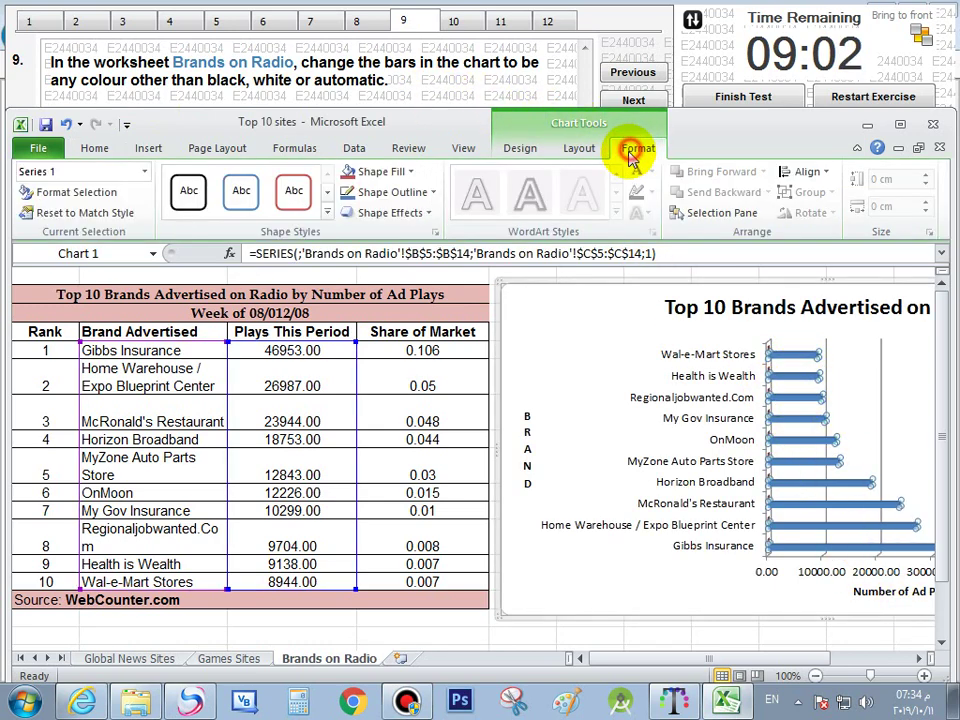
{"action": "left_click", "coordinate": [412, 175]}
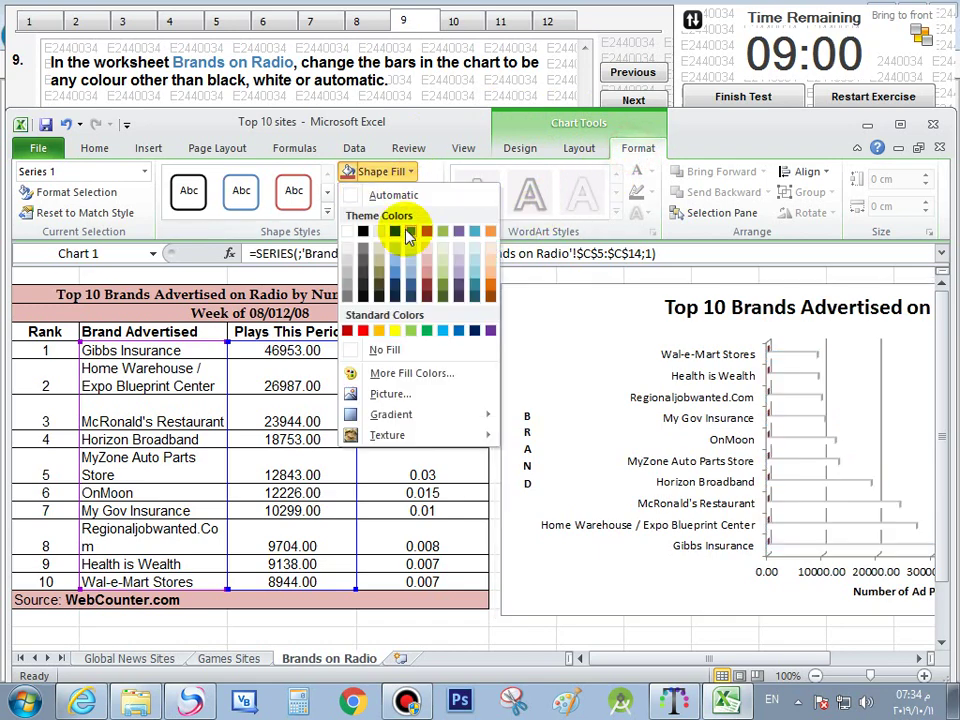
{"action": "left_click", "coordinate": [476, 333]}
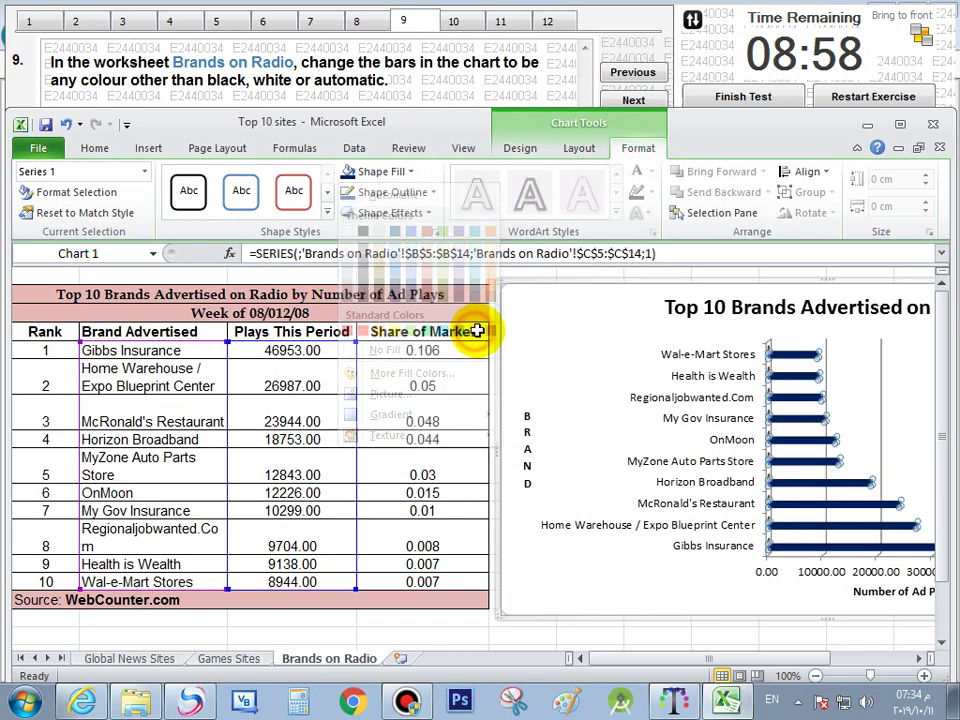
Go to question 10 and return to the Top 10 sites workbook
{"action": "left_click", "coordinate": [634, 103]}
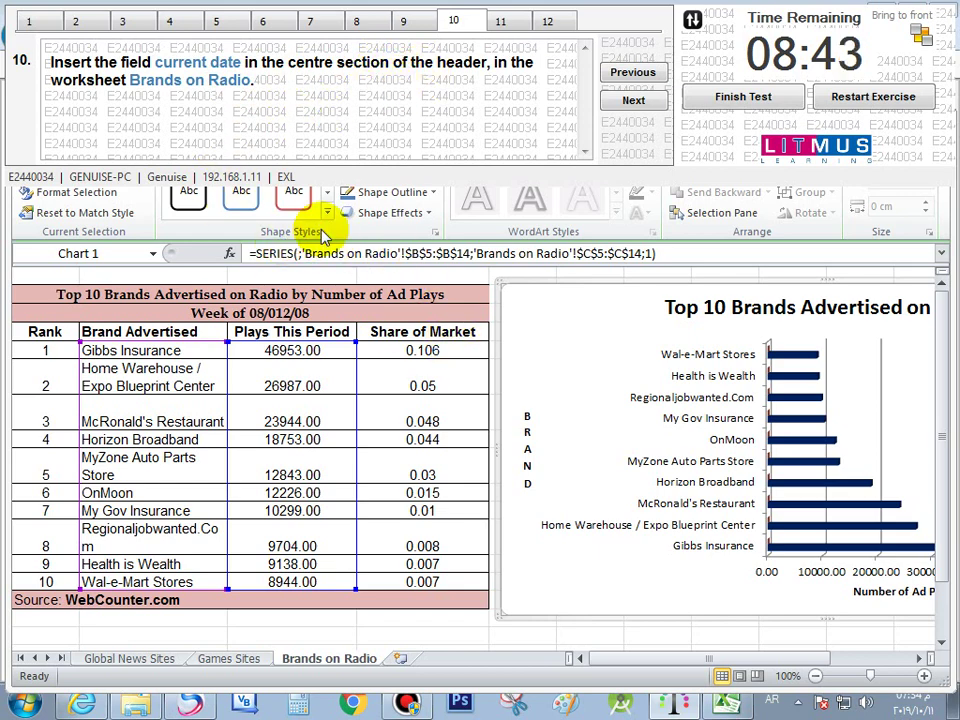
{"action": "left_click", "coordinate": [240, 173]}
{"action": "left_click", "coordinate": [148, 150]}
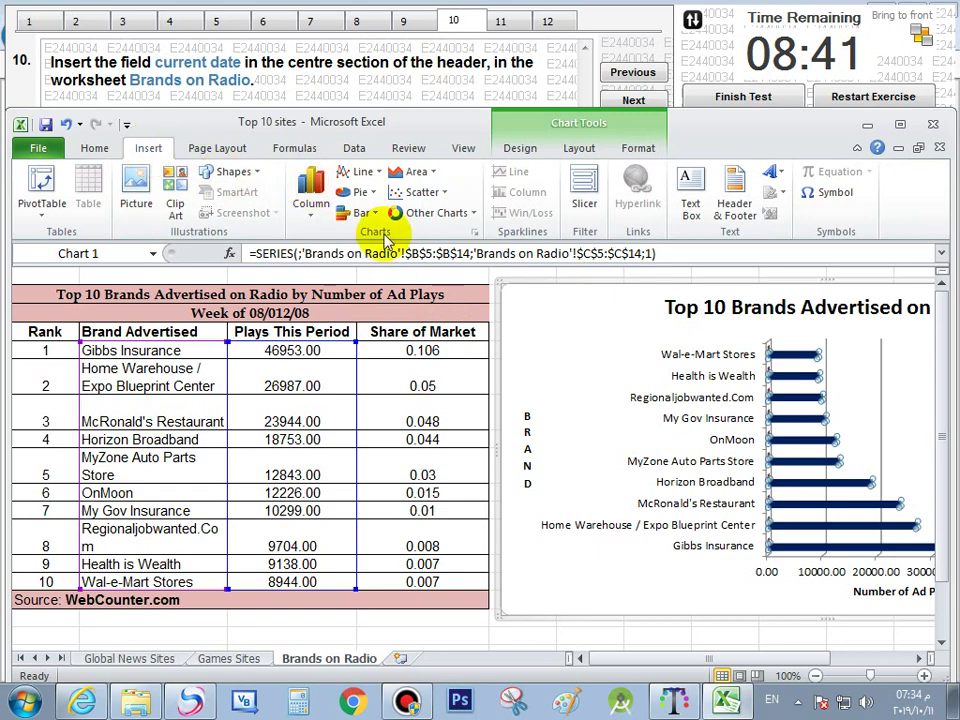
{"action": "left_click", "coordinate": [734, 195]}
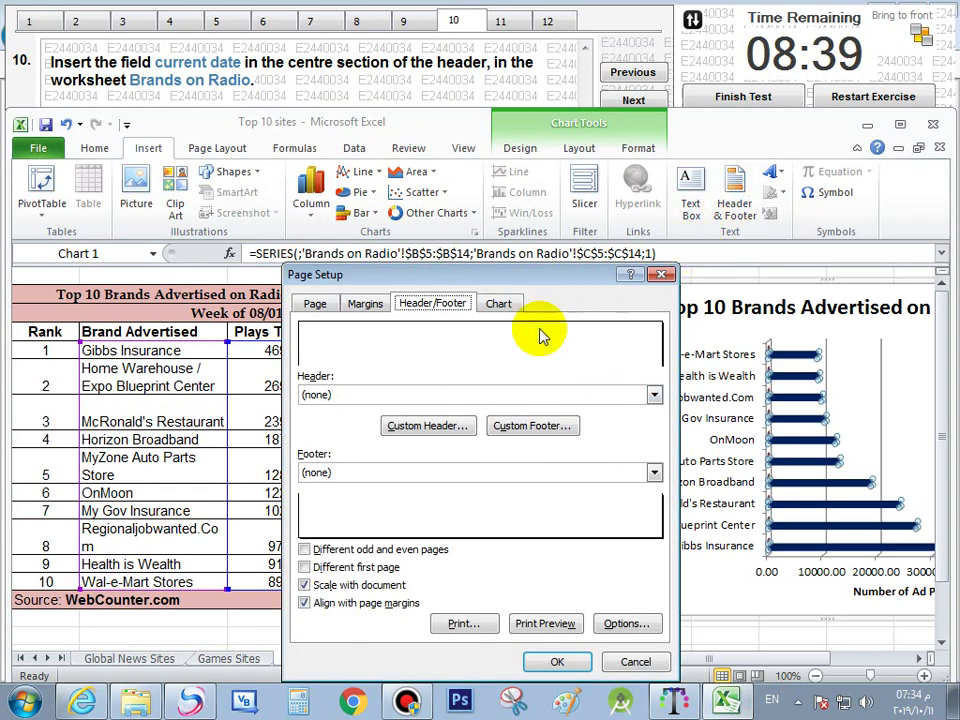
{"action": "left_click", "coordinate": [430, 427]}
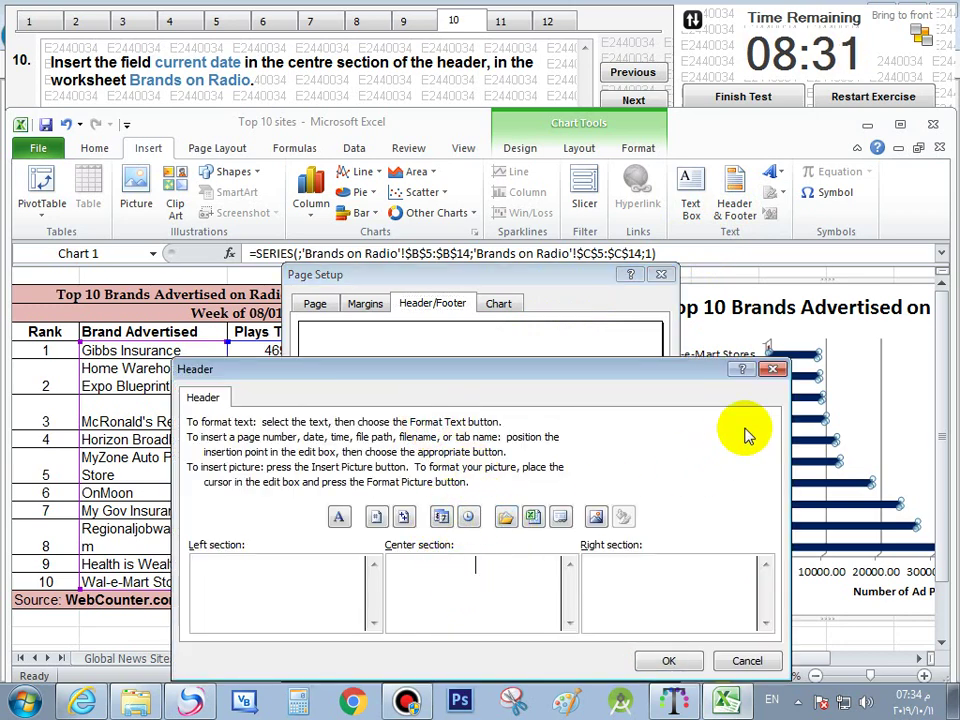
{"action": "left_click", "coordinate": [772, 369]}
{"action": "left_click", "coordinate": [661, 275]}
Insert the current date field in the centre section of the Brands on Radio worksheet's header
{"action": "left_click", "coordinate": [160, 405]}
{"action": "left_click", "coordinate": [731, 205]}
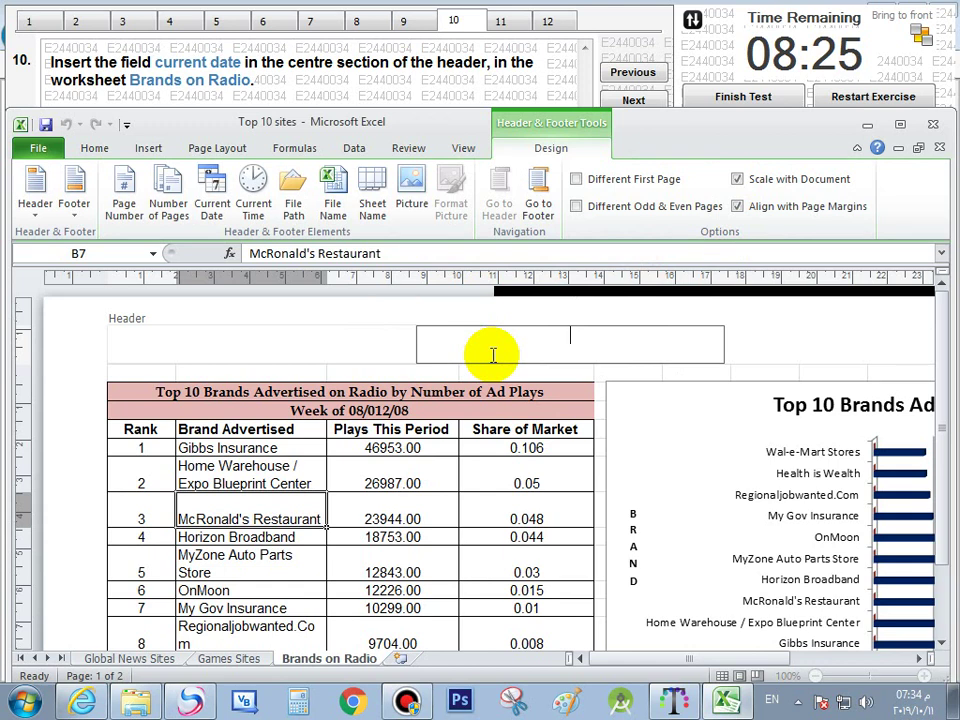
{"action": "left_click", "coordinate": [524, 342]}
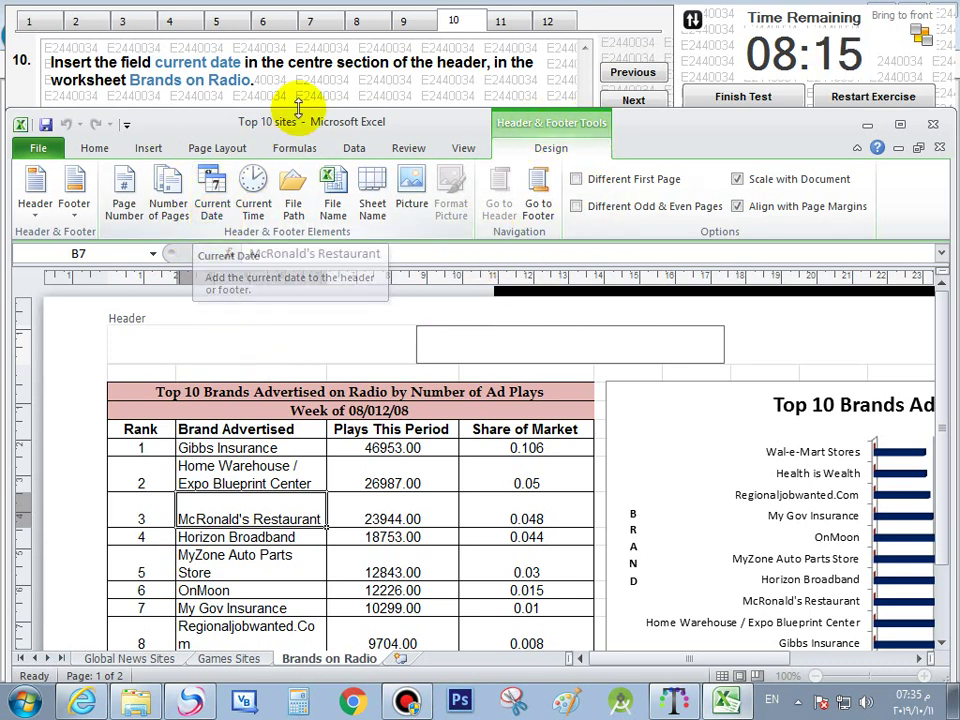
{"action": "left_click", "coordinate": [212, 205]}
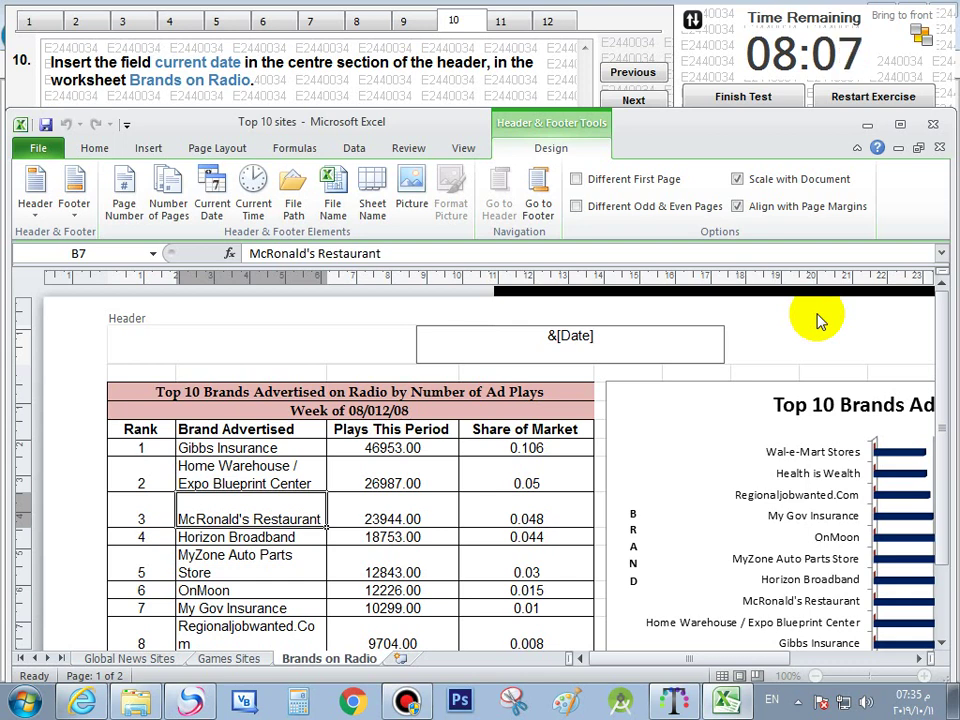
Leave the header area and return the Brands on Radio worksheet to Normal view
{"action": "left_click", "coordinate": [465, 147]}
{"action": "left_click", "coordinate": [771, 336]}
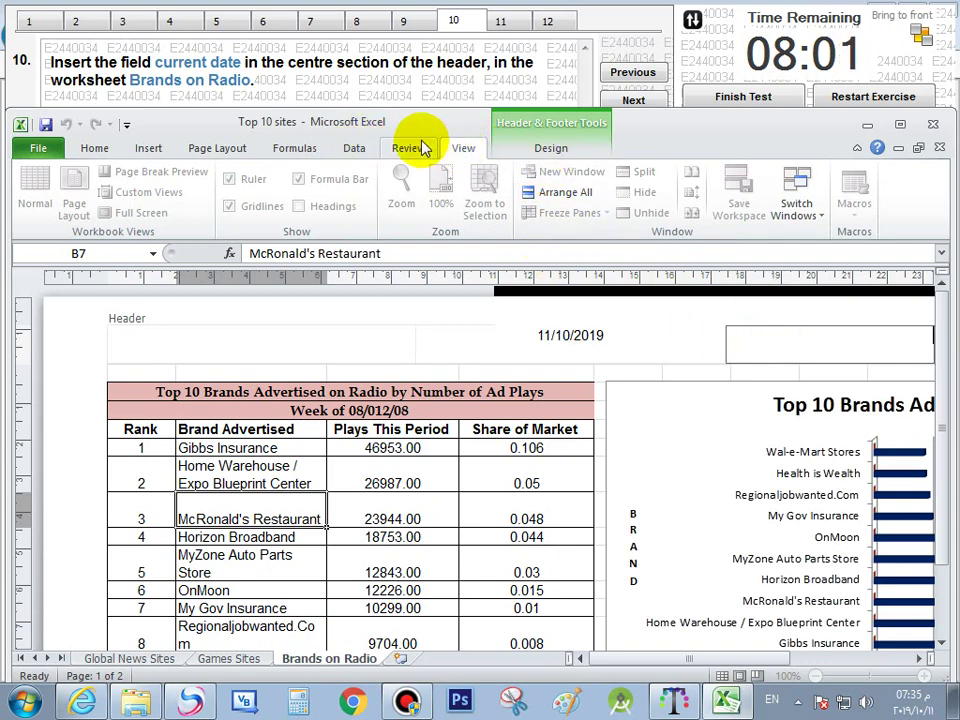
{"action": "left_click", "coordinate": [510, 150]}
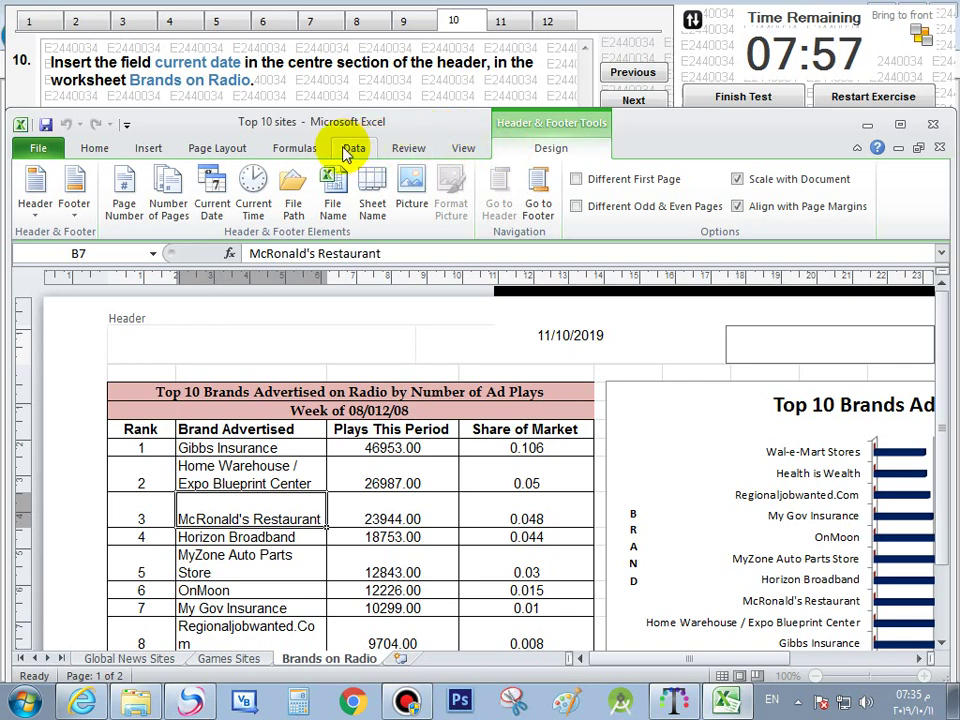
{"action": "left_click", "coordinate": [460, 148]}
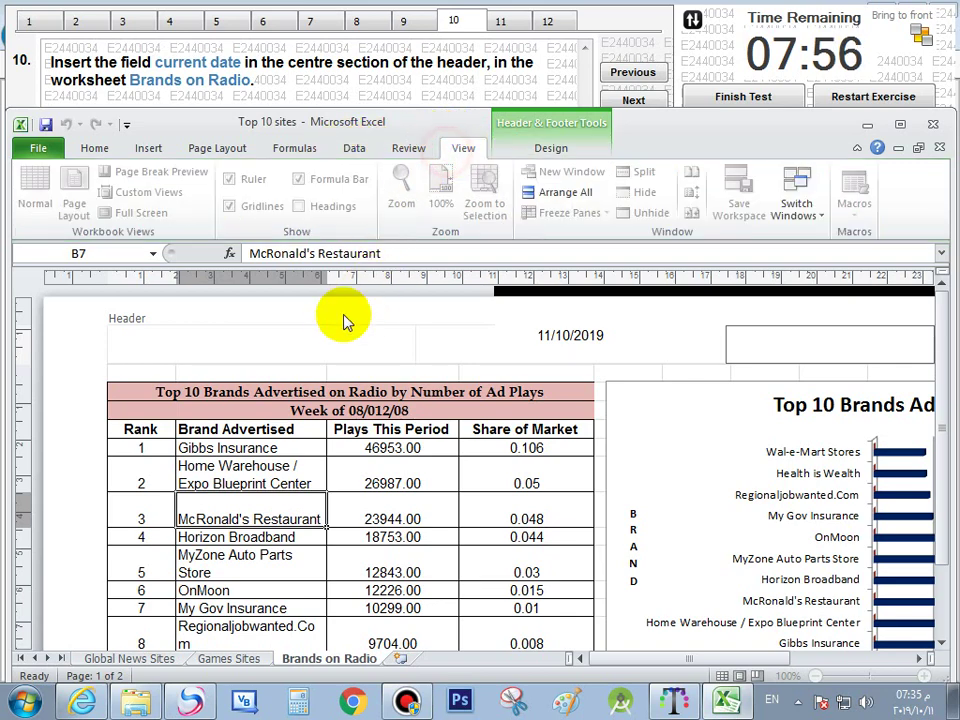
{"action": "left_click", "coordinate": [254, 428]}
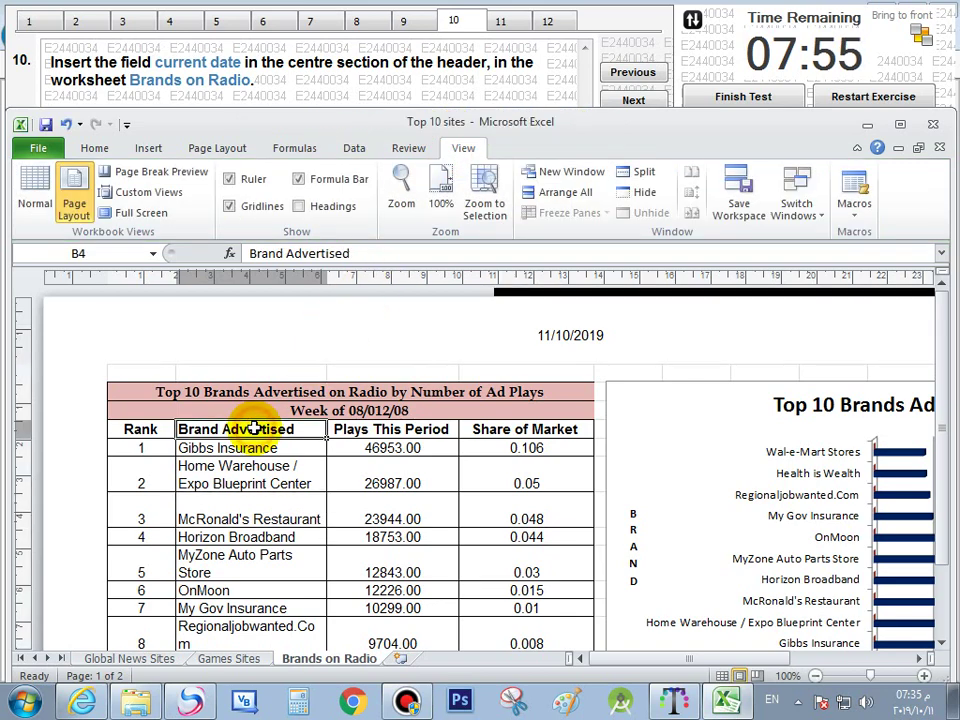
{"action": "left_click", "coordinate": [392, 483]}
{"action": "left_click", "coordinate": [507, 344]}
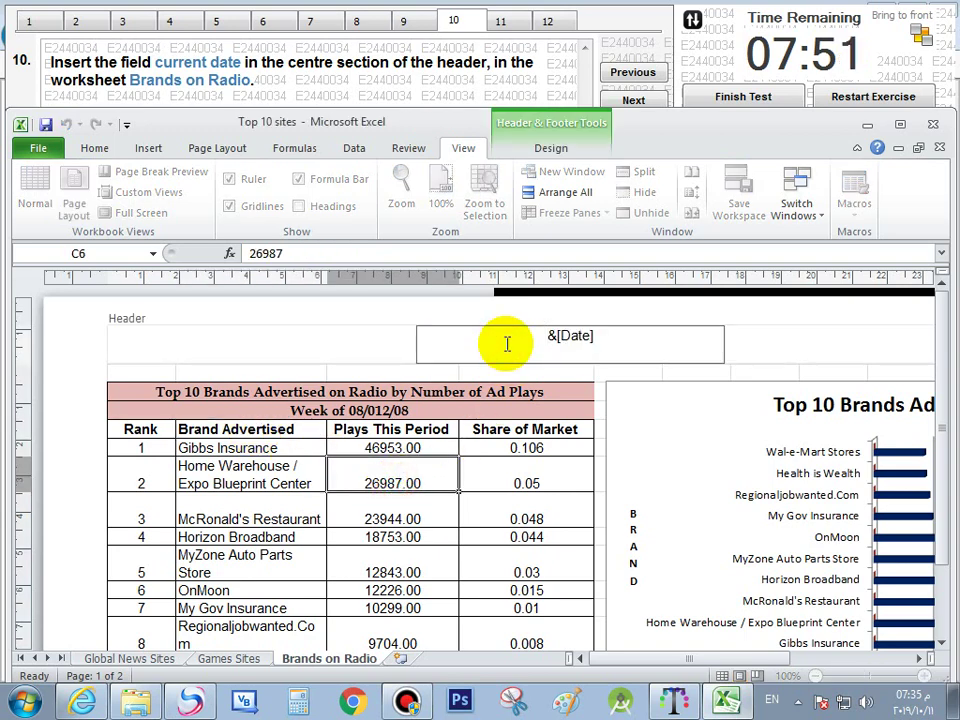
{"action": "left_click", "coordinate": [499, 541]}
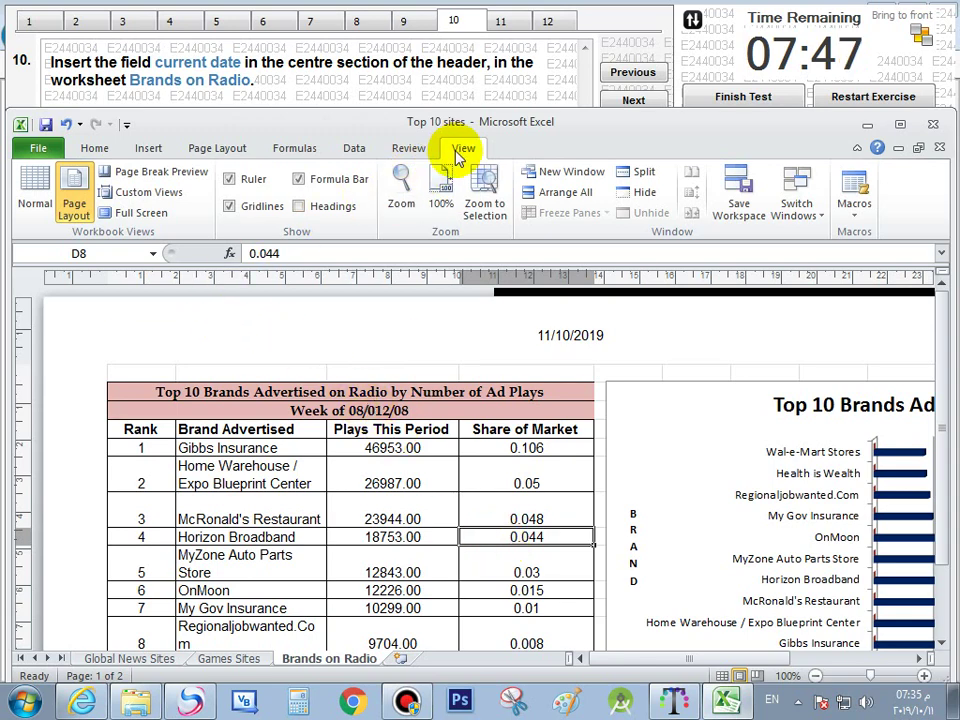
{"action": "left_click", "coordinate": [34, 204]}
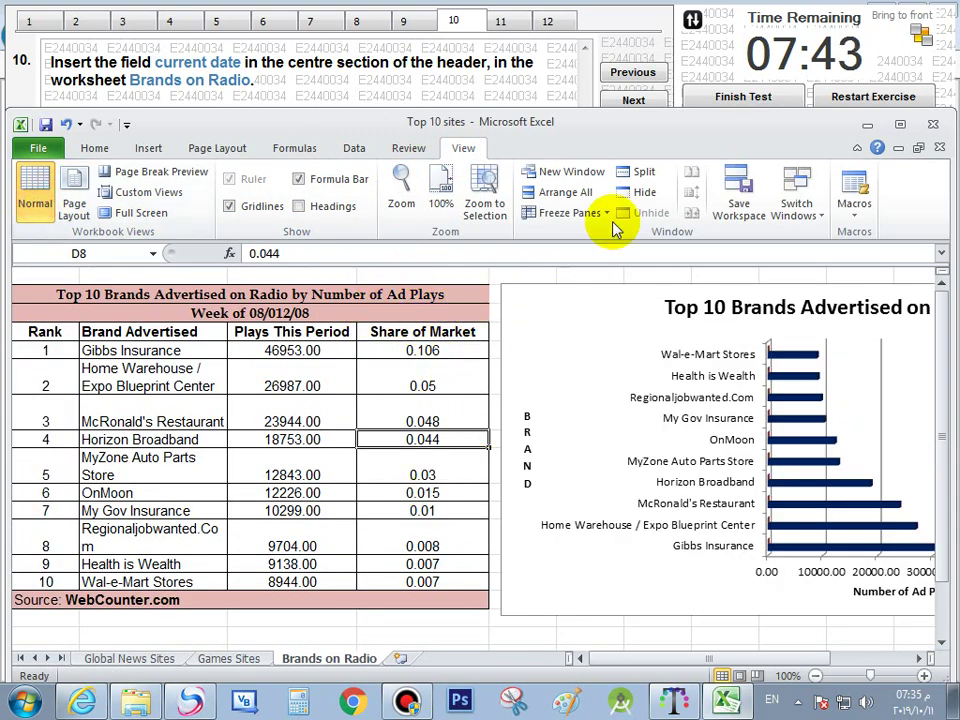
Go to question 11 and turn on the row and column headings in the Brands on Radio worksheet
{"action": "left_click", "coordinate": [657, 103]}
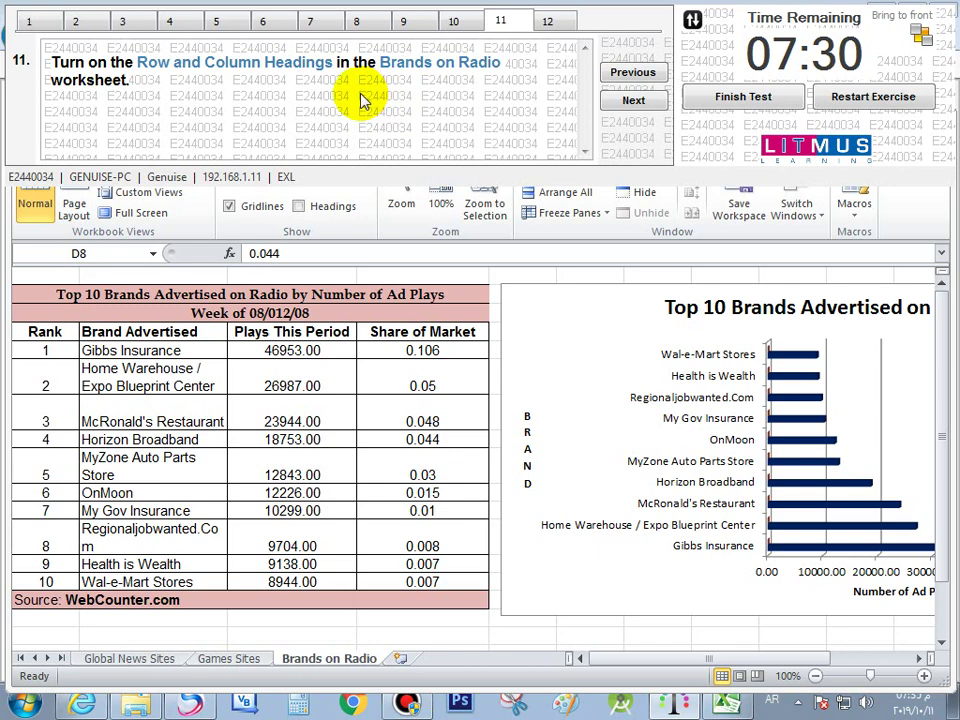
{"action": "left_click", "coordinate": [501, 272]}
{"action": "left_click", "coordinate": [222, 151]}
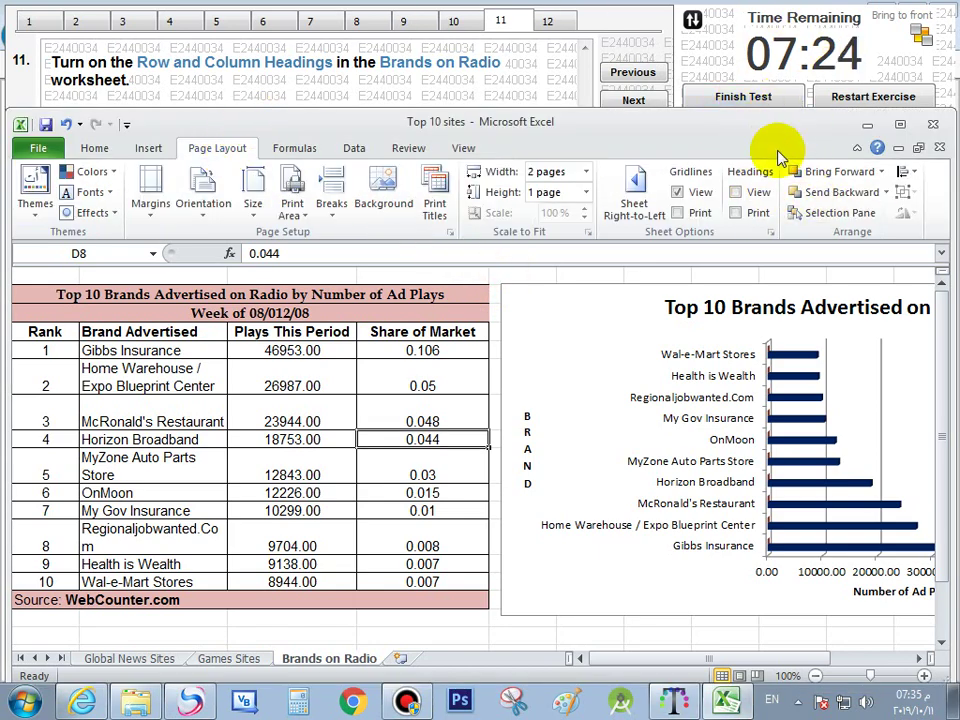
{"action": "left_click", "coordinate": [737, 192]}
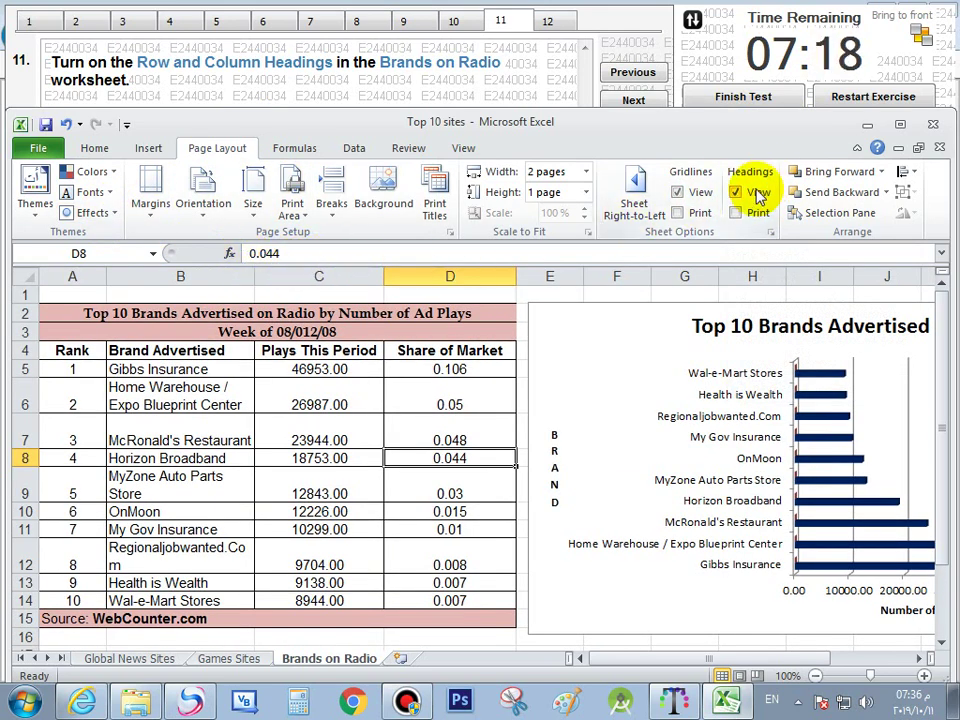
Switch the row and column headings of Brands on Radio off and back on
{"action": "left_click", "coordinate": [465, 150]}
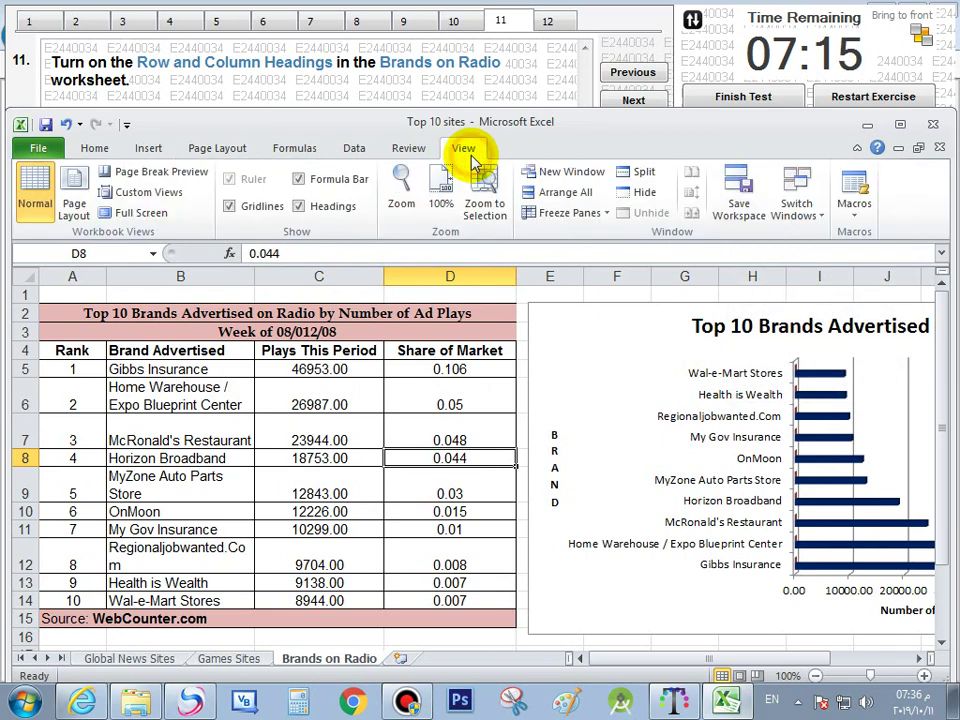
{"action": "left_click", "coordinate": [321, 207]}
{"action": "left_click", "coordinate": [321, 210]}
Go to question 12 and scale the Brands on Radio worksheet to print 1 page wide
{"action": "left_click", "coordinate": [633, 100]}
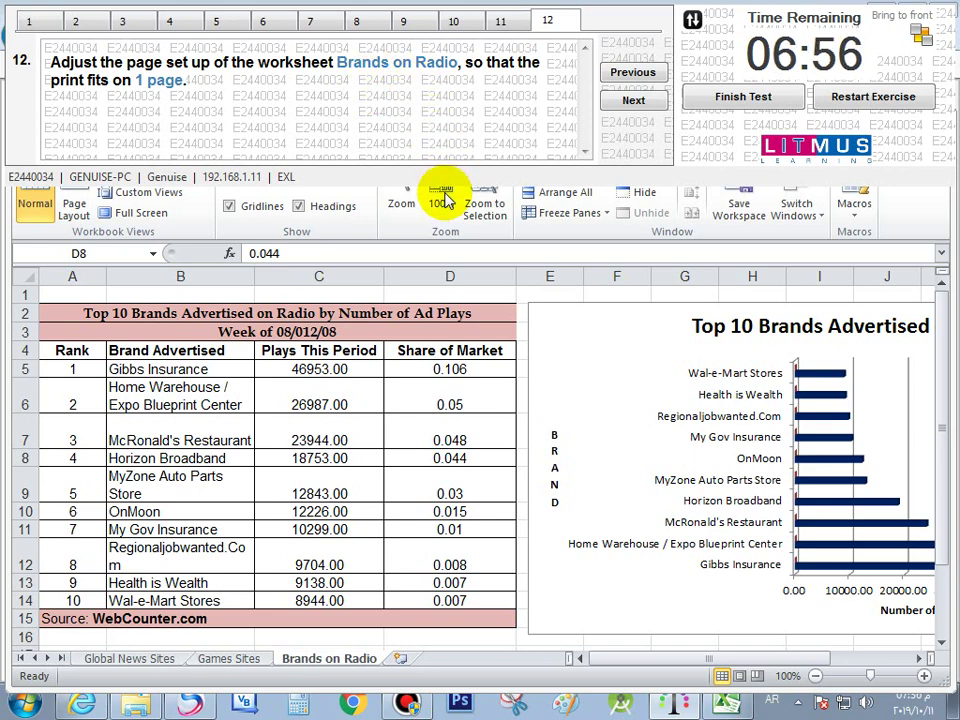
{"action": "left_click", "coordinate": [450, 366]}
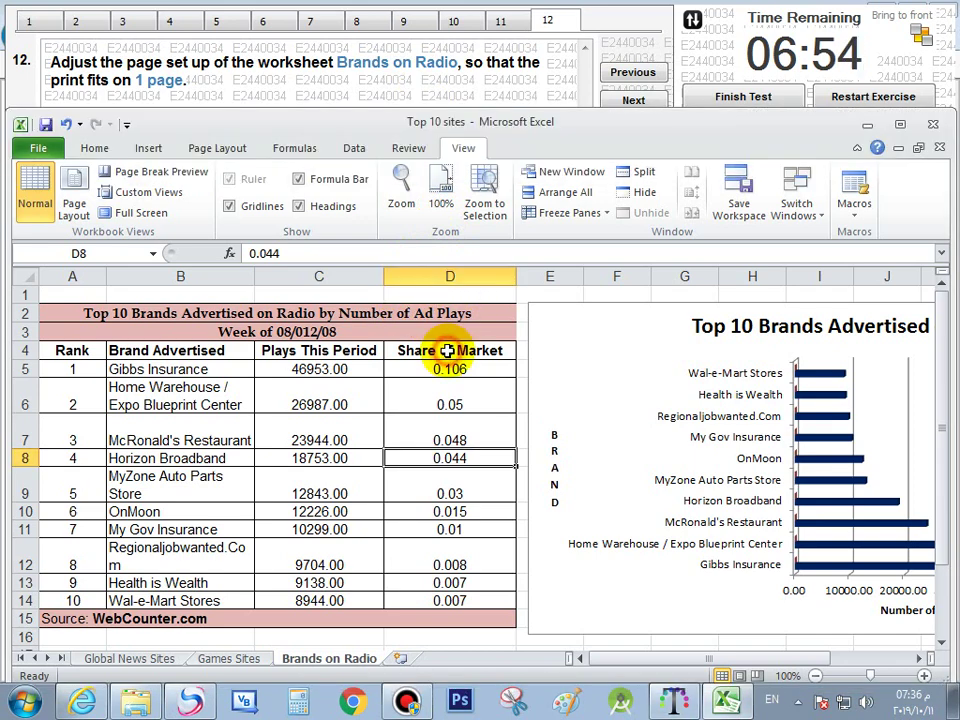
{"action": "left_click", "coordinate": [225, 150]}
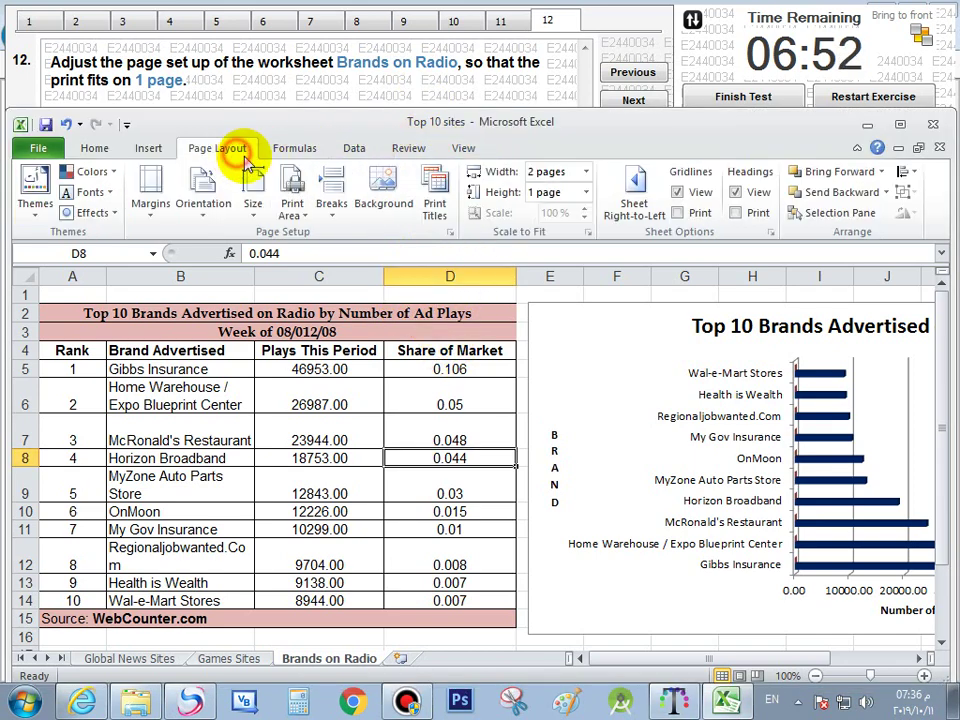
{"action": "left_click", "coordinate": [585, 173]}
{"action": "left_click", "coordinate": [576, 210]}
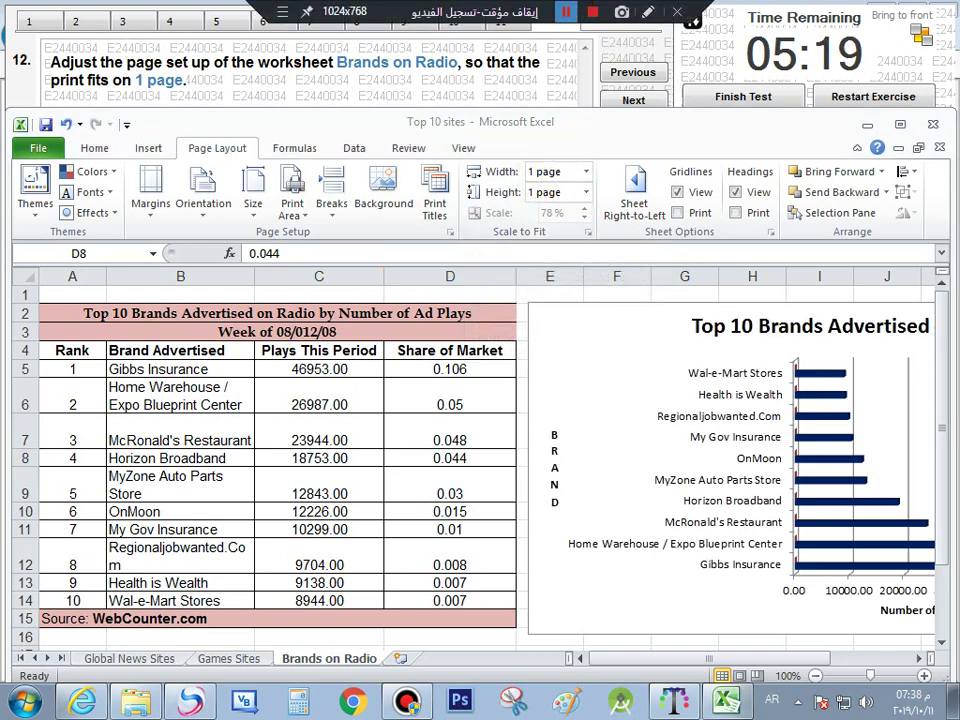
{"action": "key", "text": "alt+shift"}
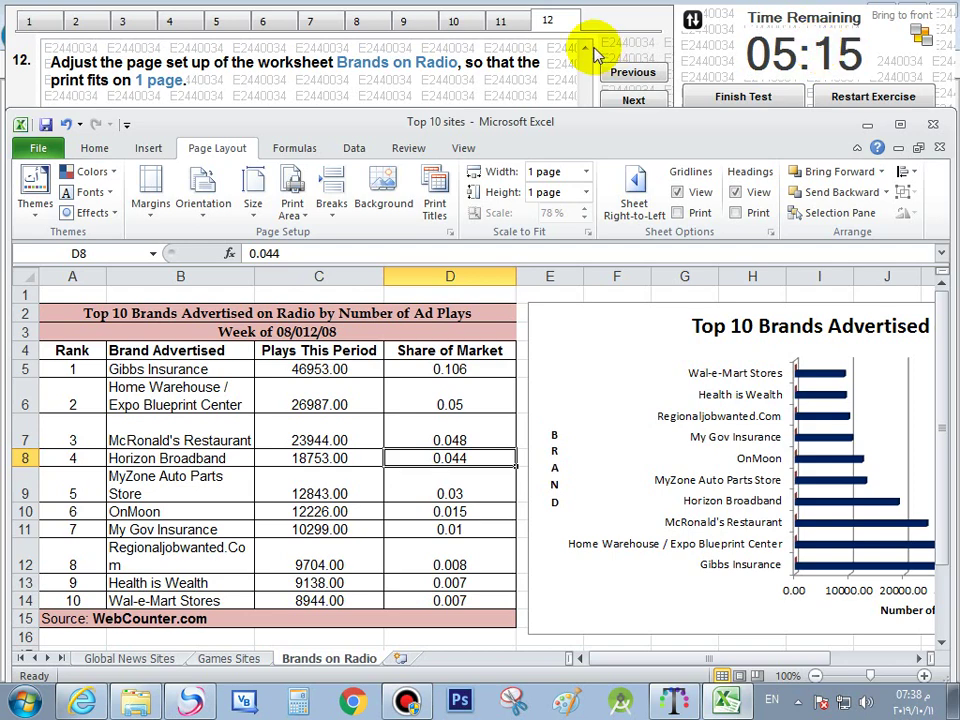
Review the wording of the exercise questions from question 1 up to question 5
{"action": "left_click", "coordinate": [26, 28]}
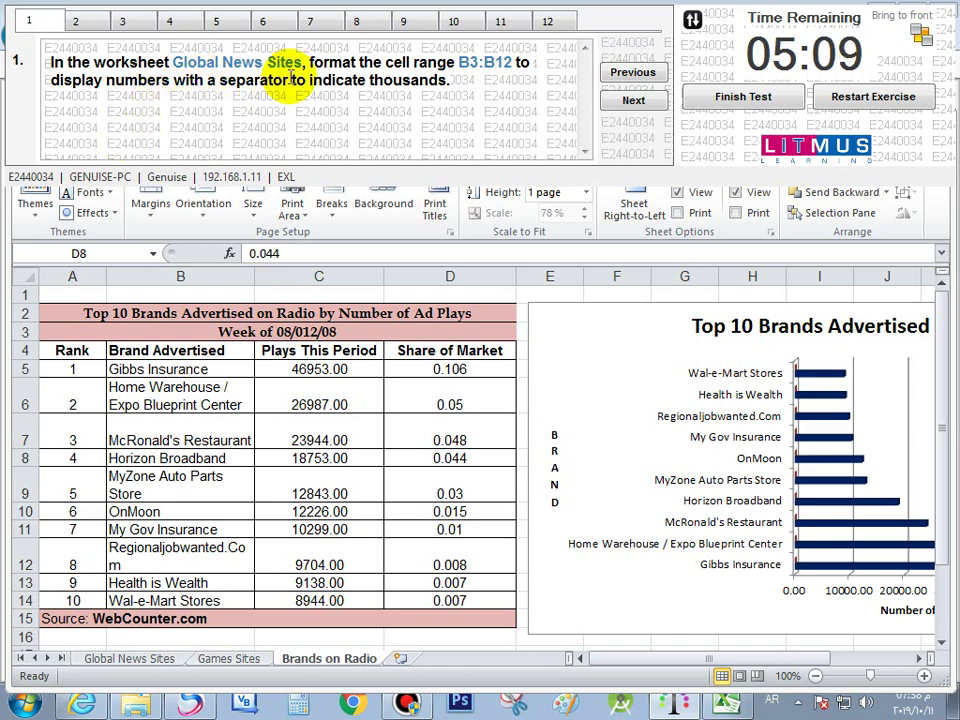
{"action": "left_click", "coordinate": [84, 24]}
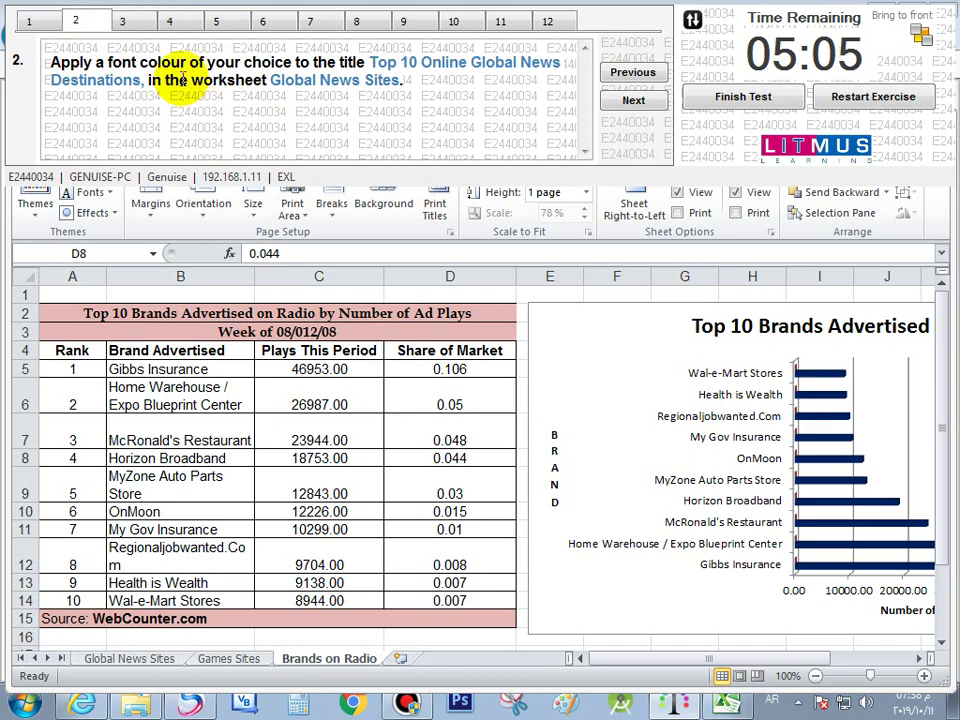
{"action": "left_click", "coordinate": [140, 24]}
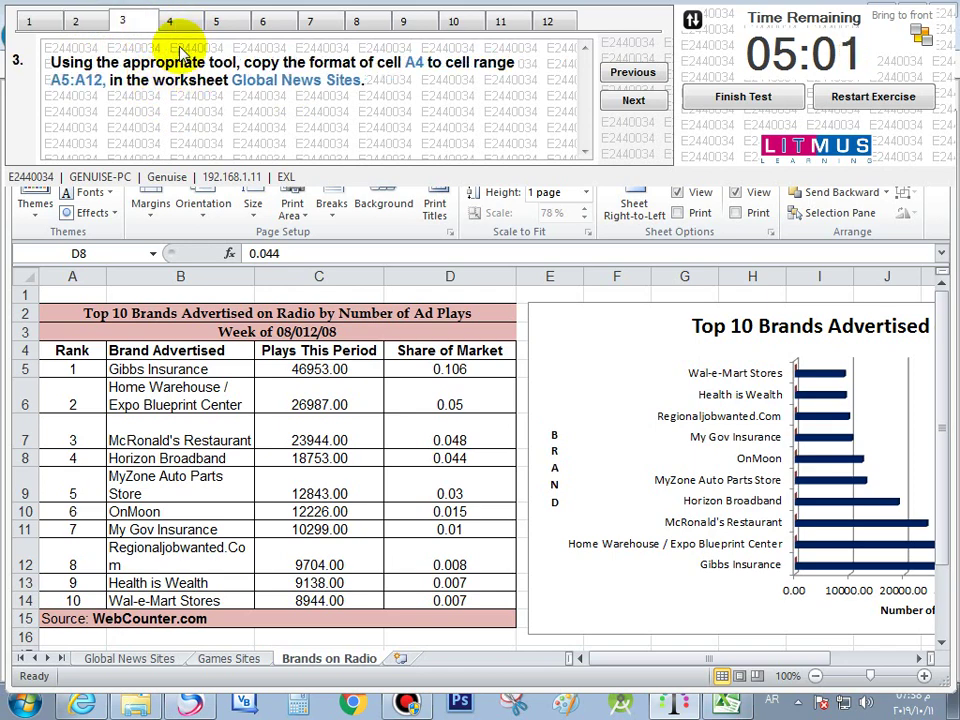
{"action": "left_click", "coordinate": [172, 22]}
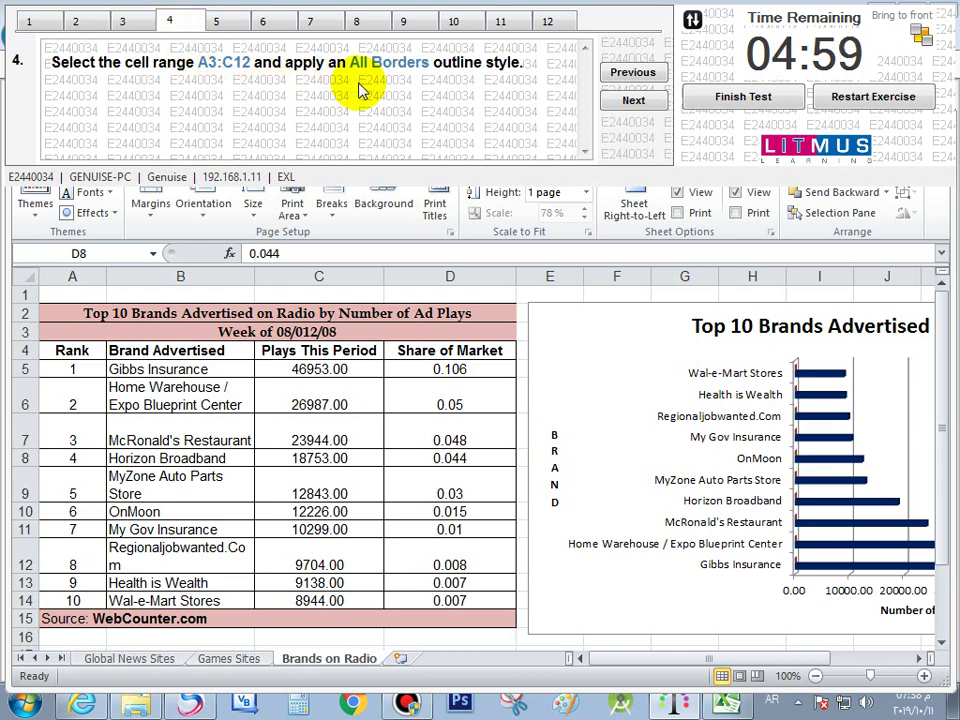
{"action": "left_click", "coordinate": [217, 28]}
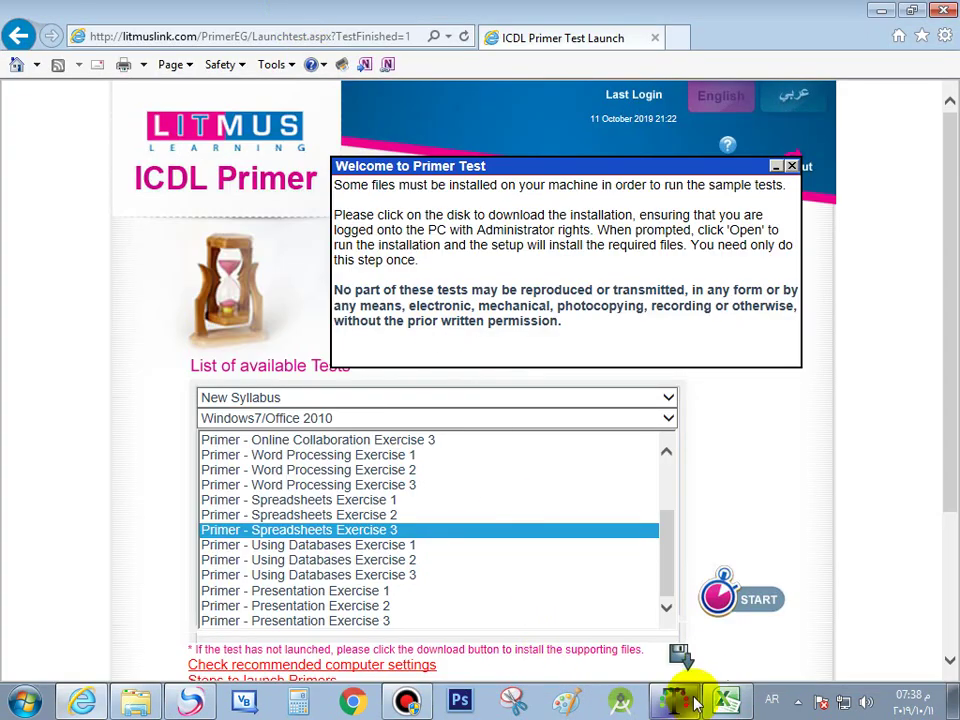
Bring the Top 10 sites workbook back in front of the test launch page
{"action": "left_click", "coordinate": [720, 700]}
{"action": "key", "text": "alt+shift"}
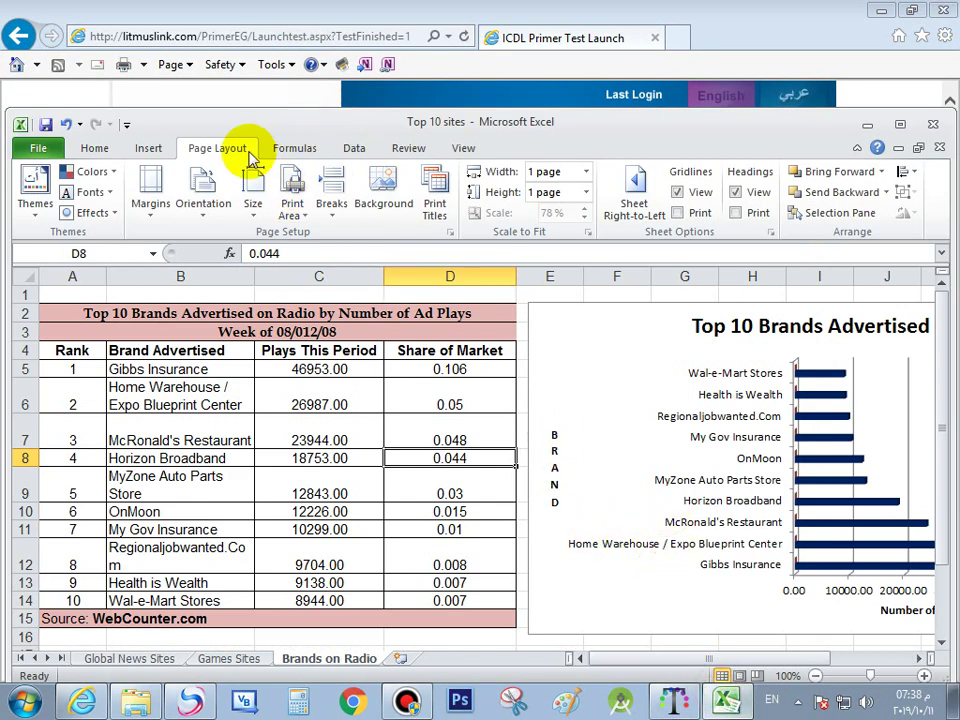
Bring the exercise panel back to the front and review the wording of questions 6 through 11
{"action": "left_click", "coordinate": [674, 700]}
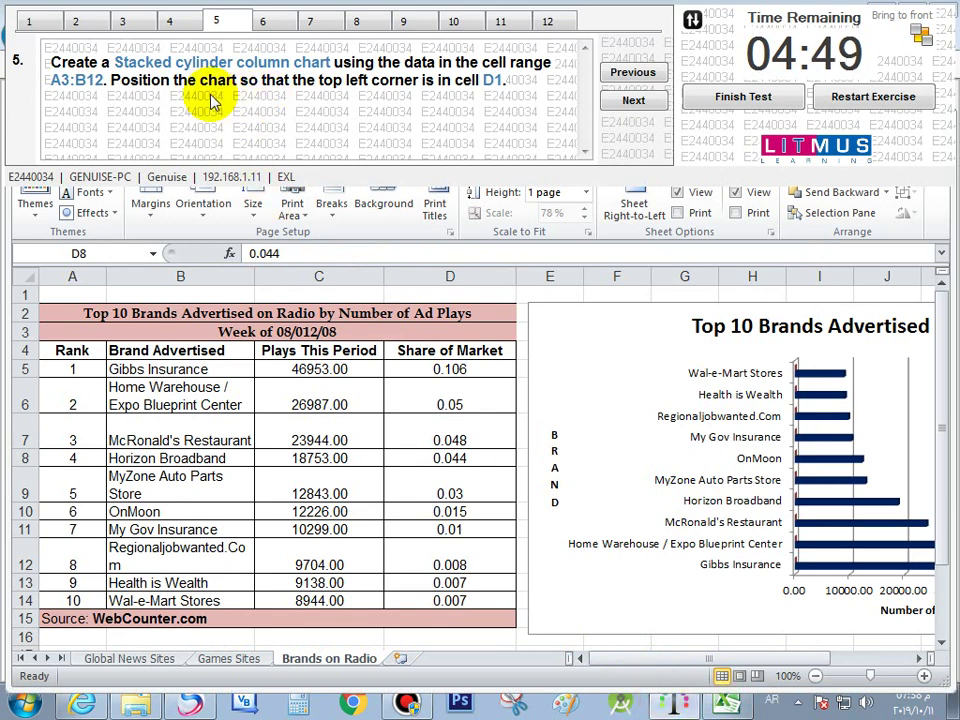
{"action": "left_click", "coordinate": [262, 22]}
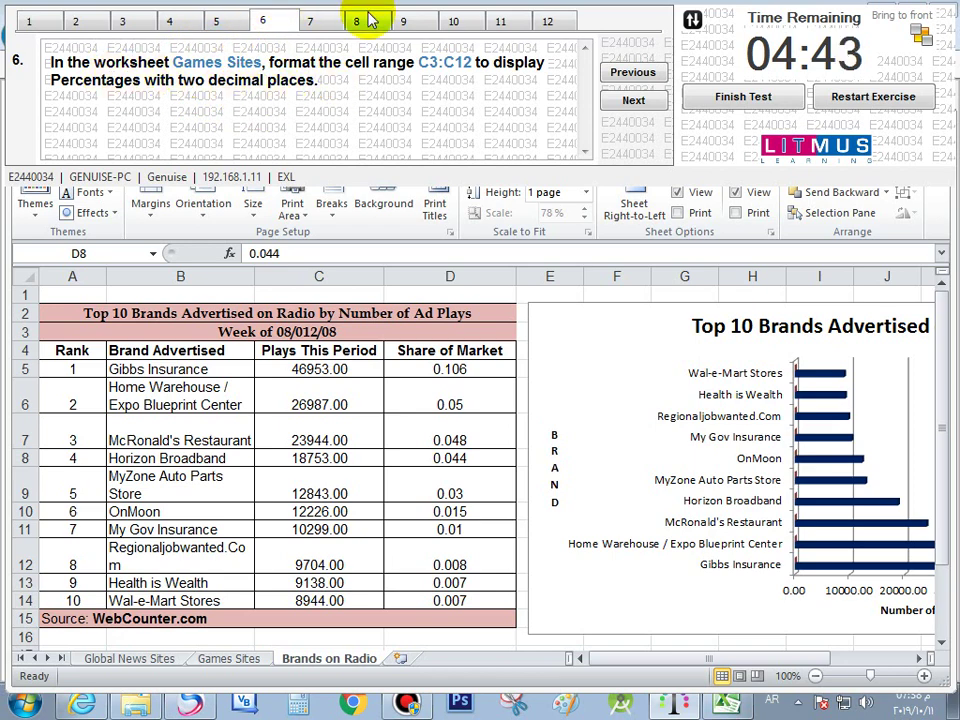
{"action": "left_click", "coordinate": [311, 20]}
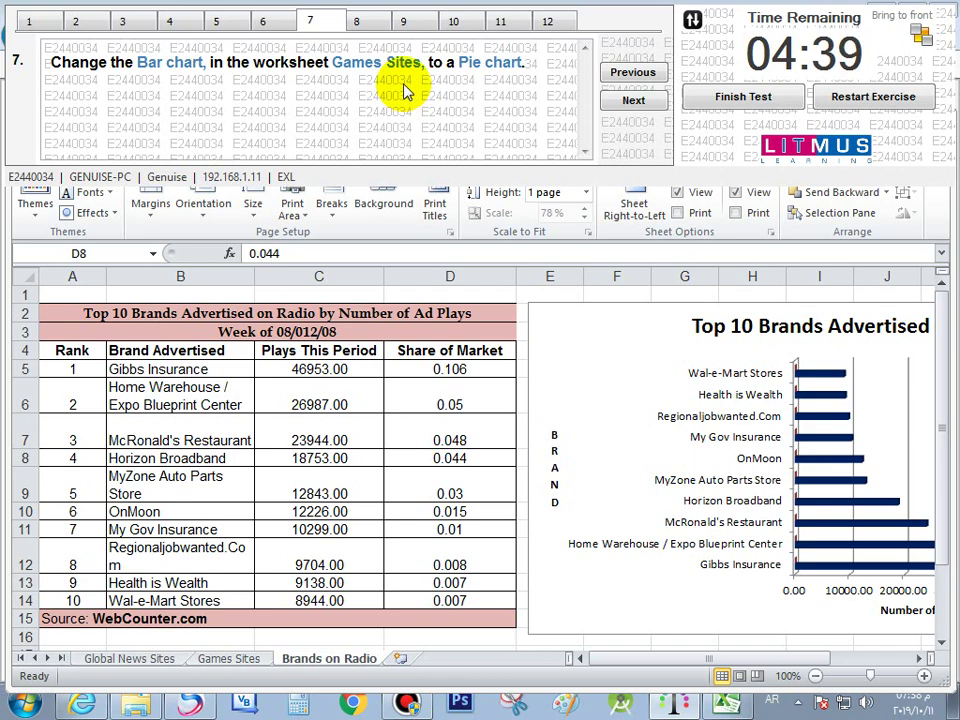
{"action": "left_click", "coordinate": [372, 20]}
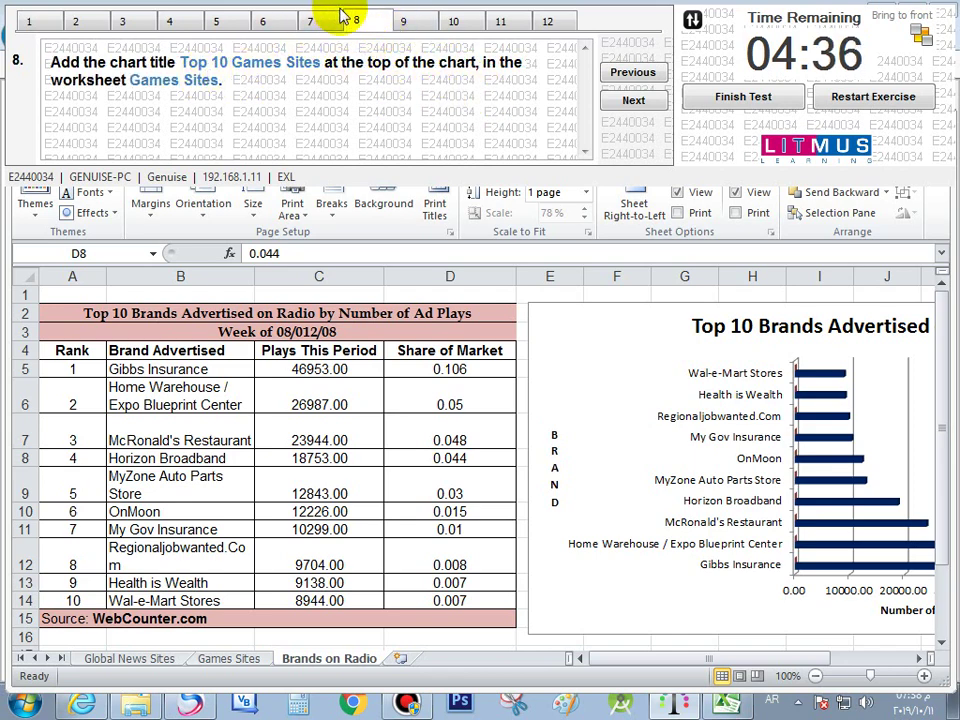
{"action": "left_click", "coordinate": [410, 24]}
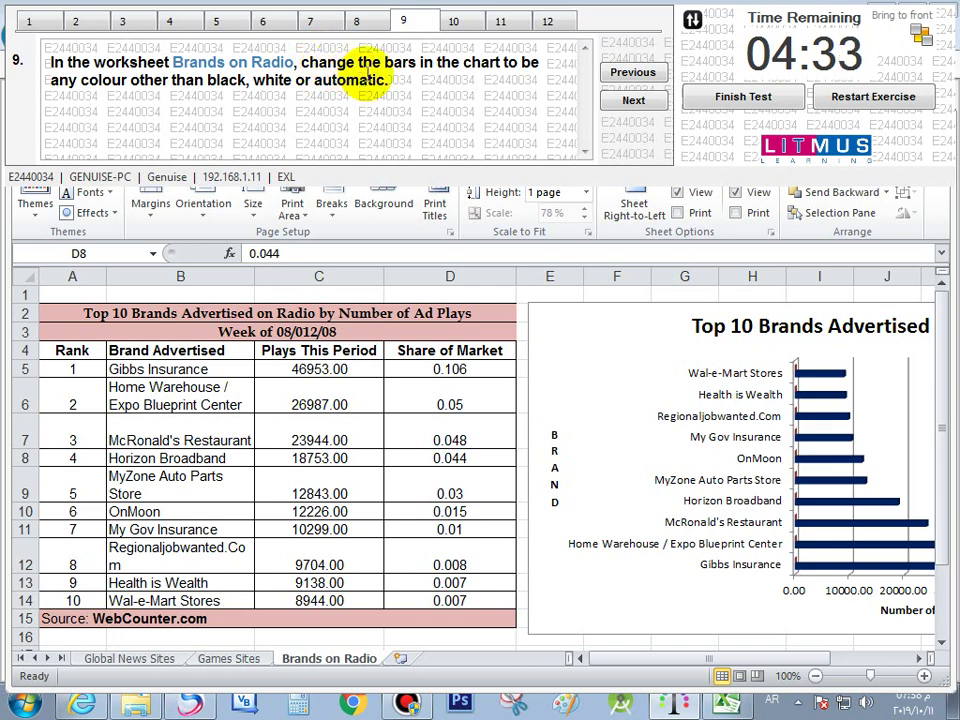
{"action": "left_click", "coordinate": [450, 21]}
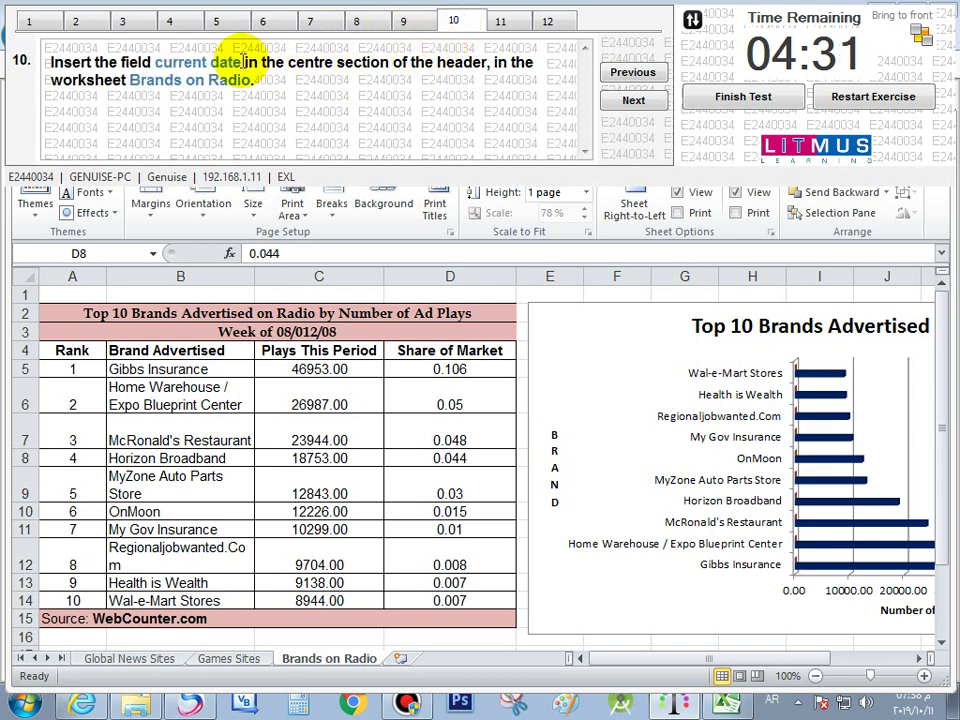
{"action": "left_click", "coordinate": [498, 22]}
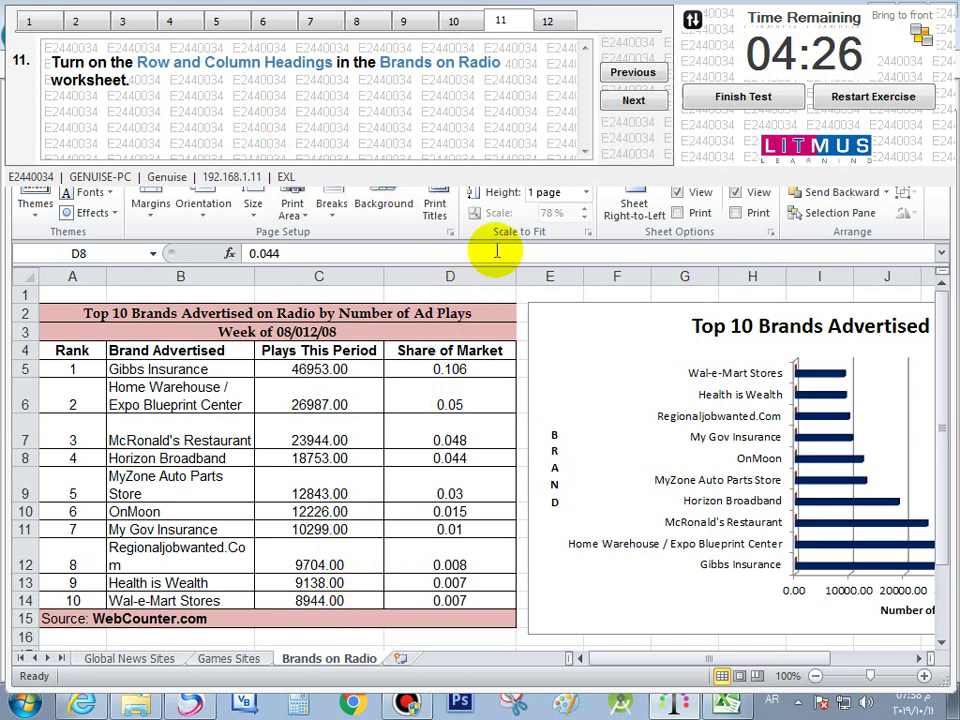
Turn on printing of the row and column headings in the Brands on Radio worksheet
{"action": "left_click", "coordinate": [428, 232]}
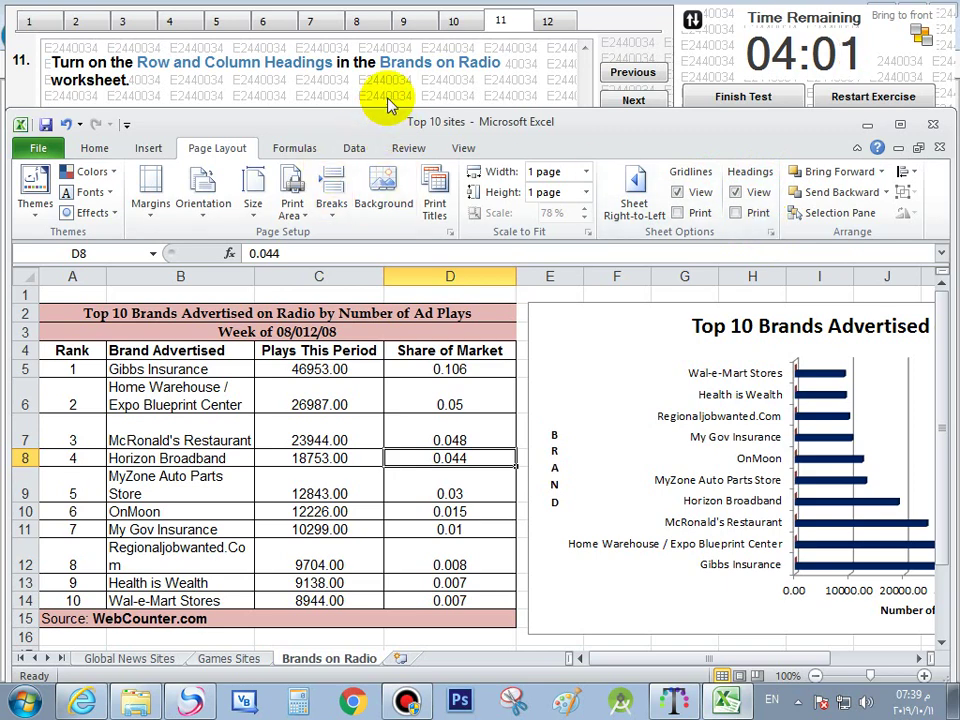
{"action": "left_click", "coordinate": [758, 212]}
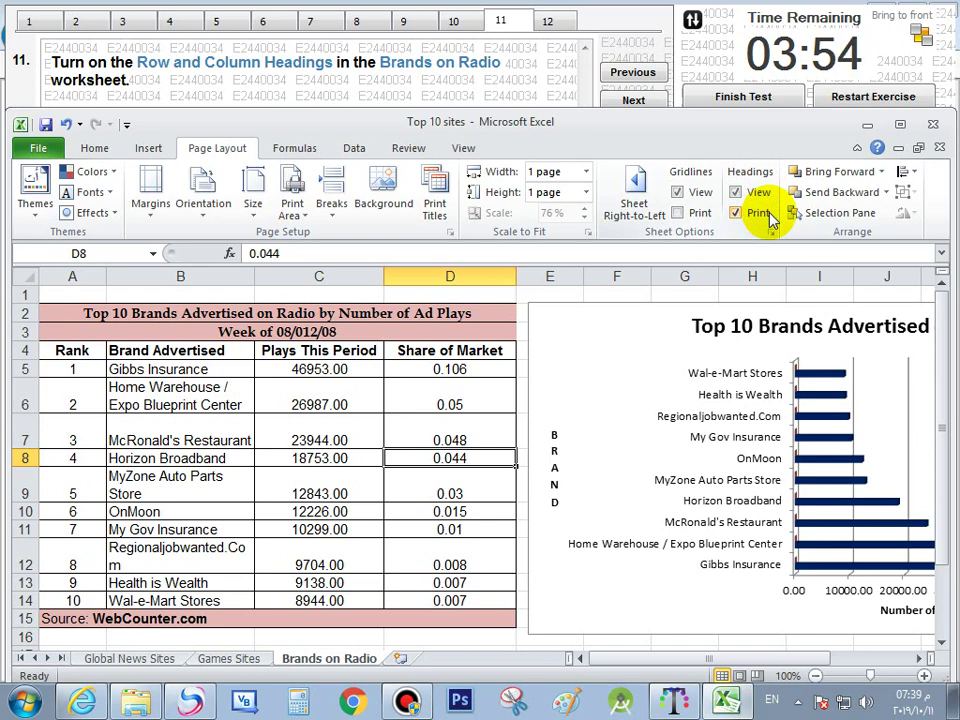
{"action": "left_click", "coordinate": [764, 214]}
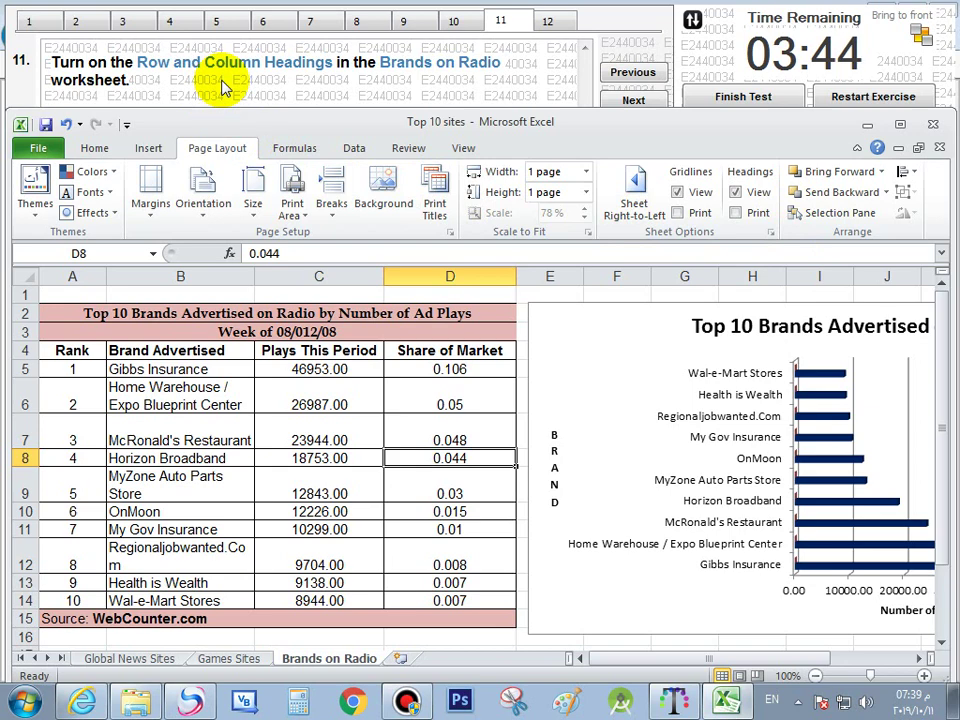
{"action": "left_click", "coordinate": [740, 214]}
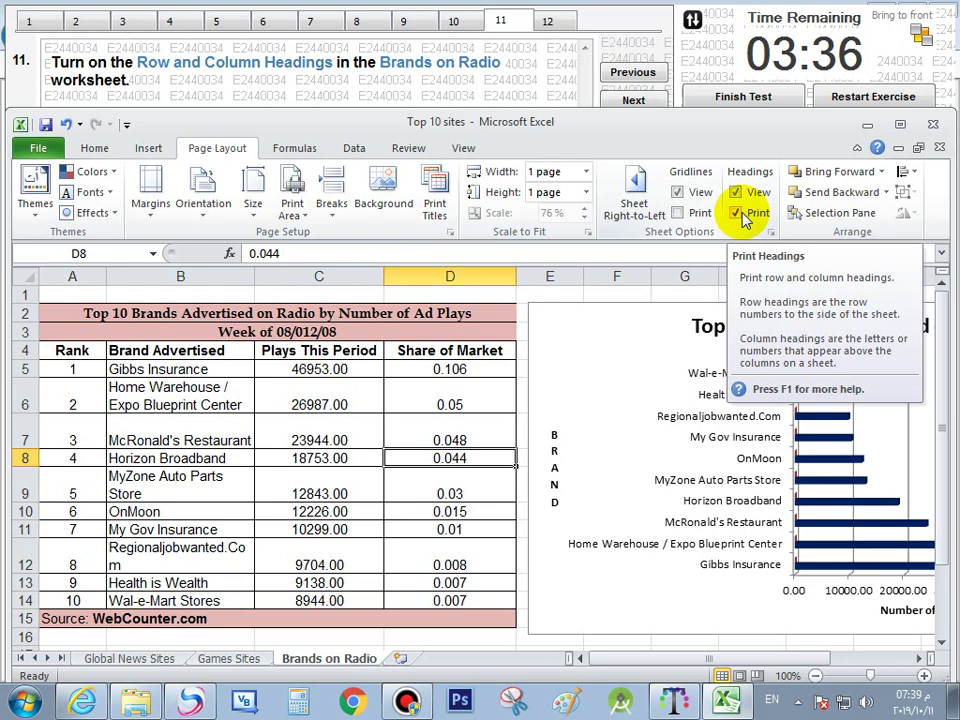
Go on to question 12, finish the test and confirm that all questions have been answered
{"action": "left_click", "coordinate": [636, 100]}
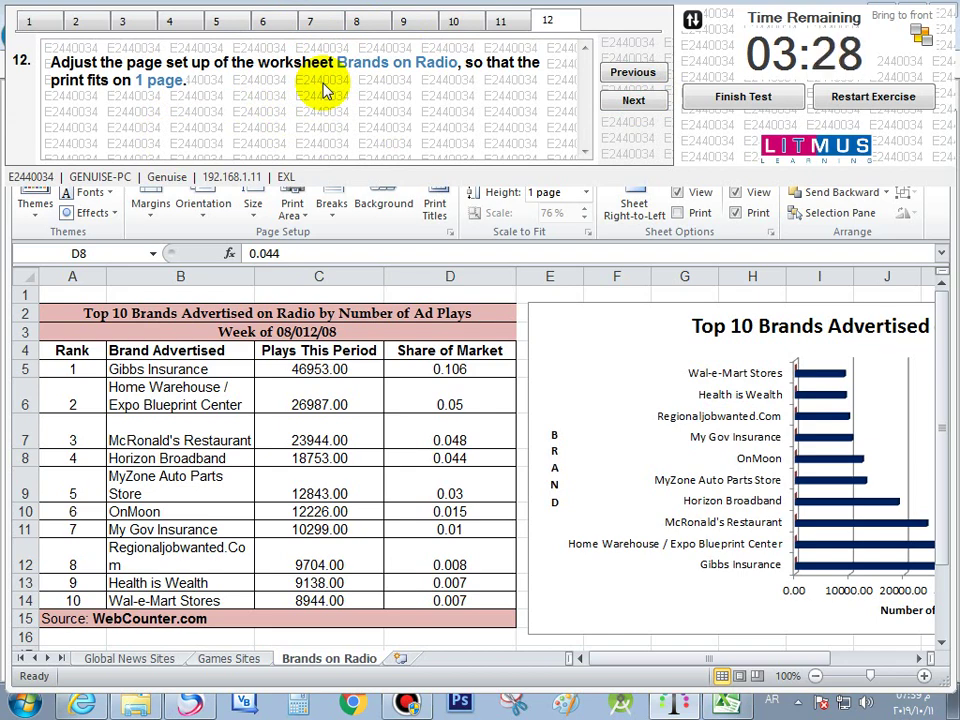
{"action": "left_click", "coordinate": [310, 215]}
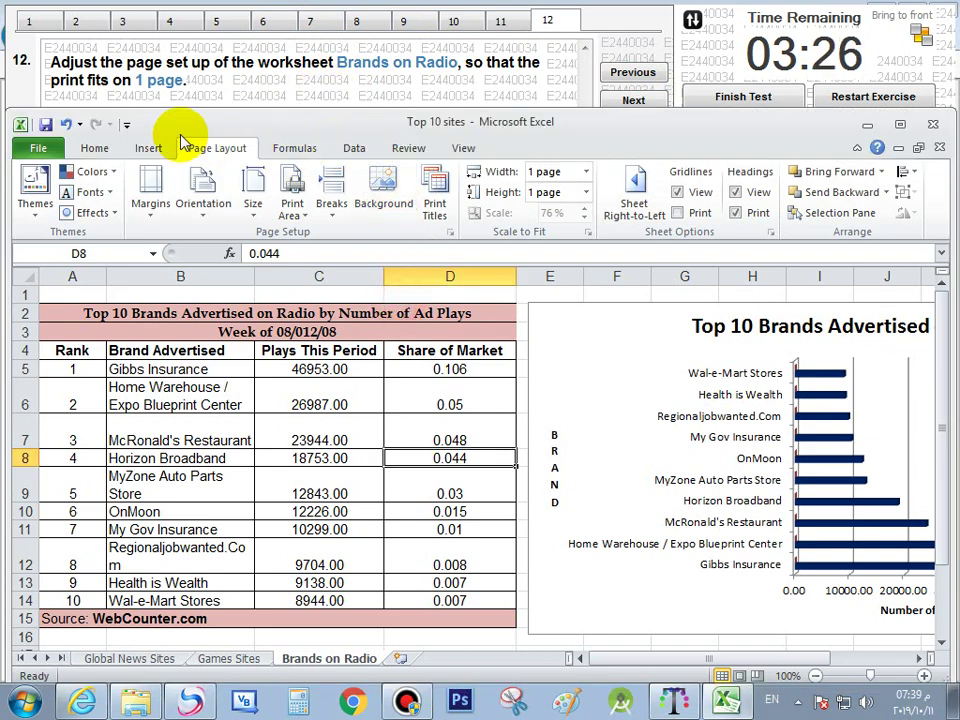
{"action": "left_click", "coordinate": [633, 101]}
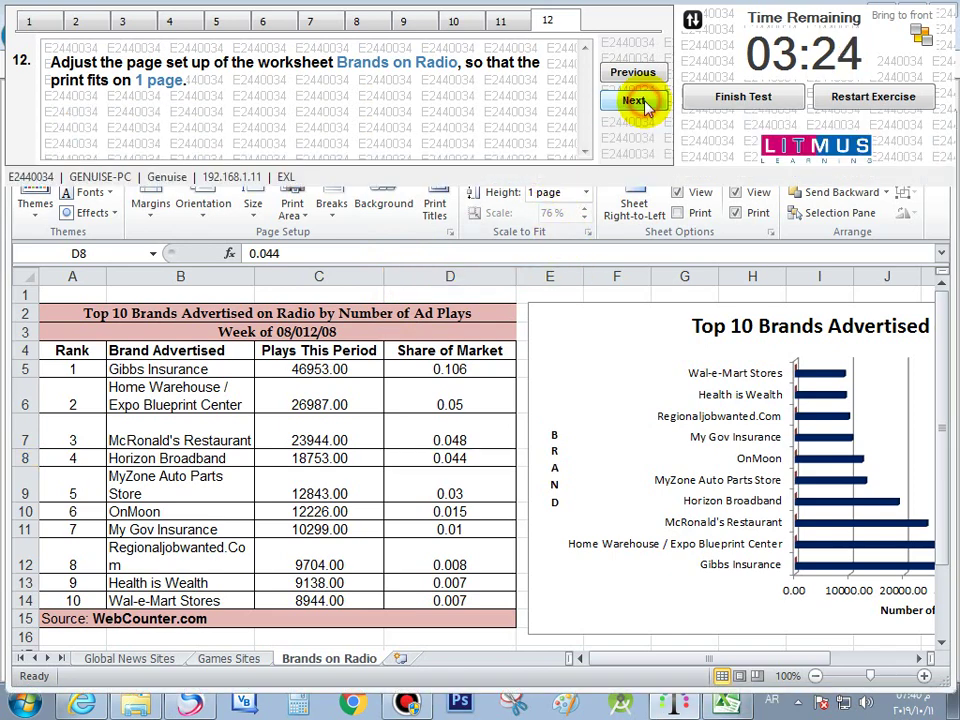
{"action": "left_click", "coordinate": [776, 97]}
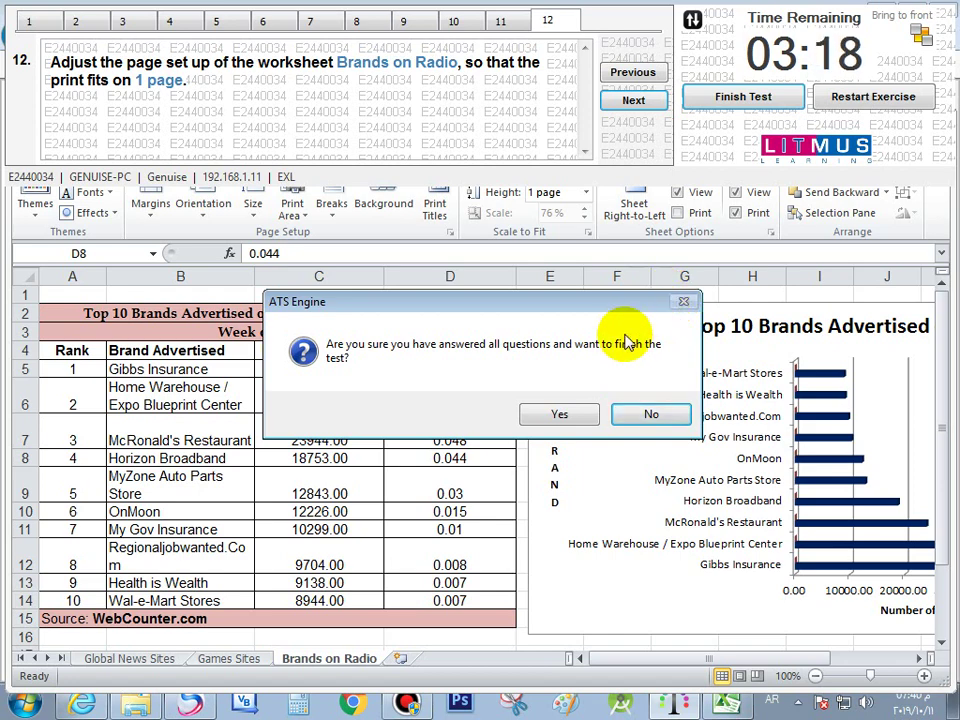
{"action": "left_click", "coordinate": [578, 418]}
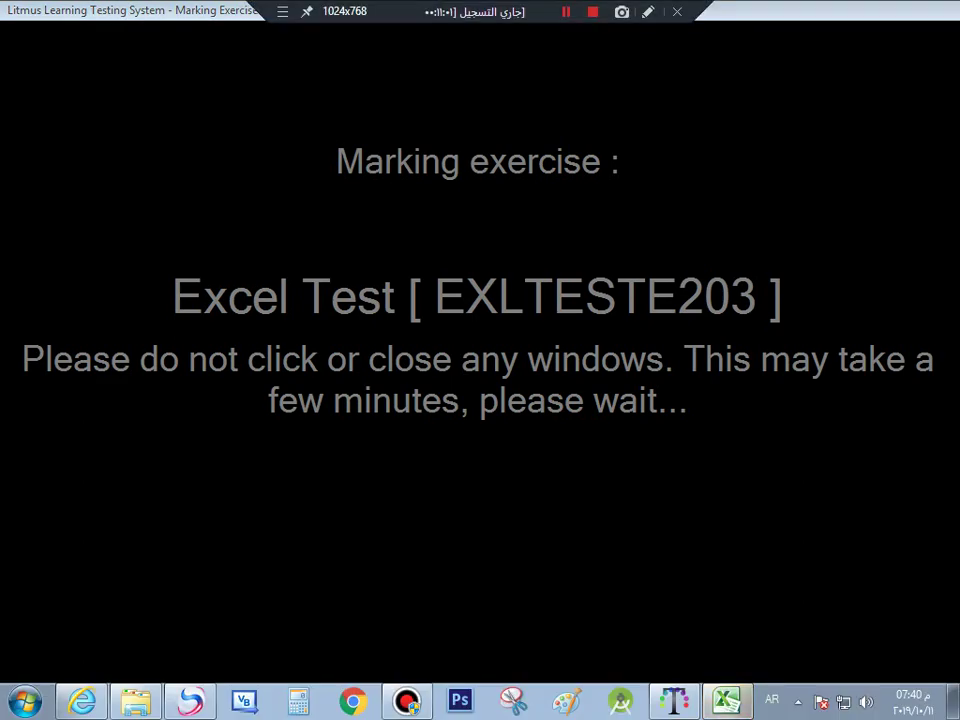